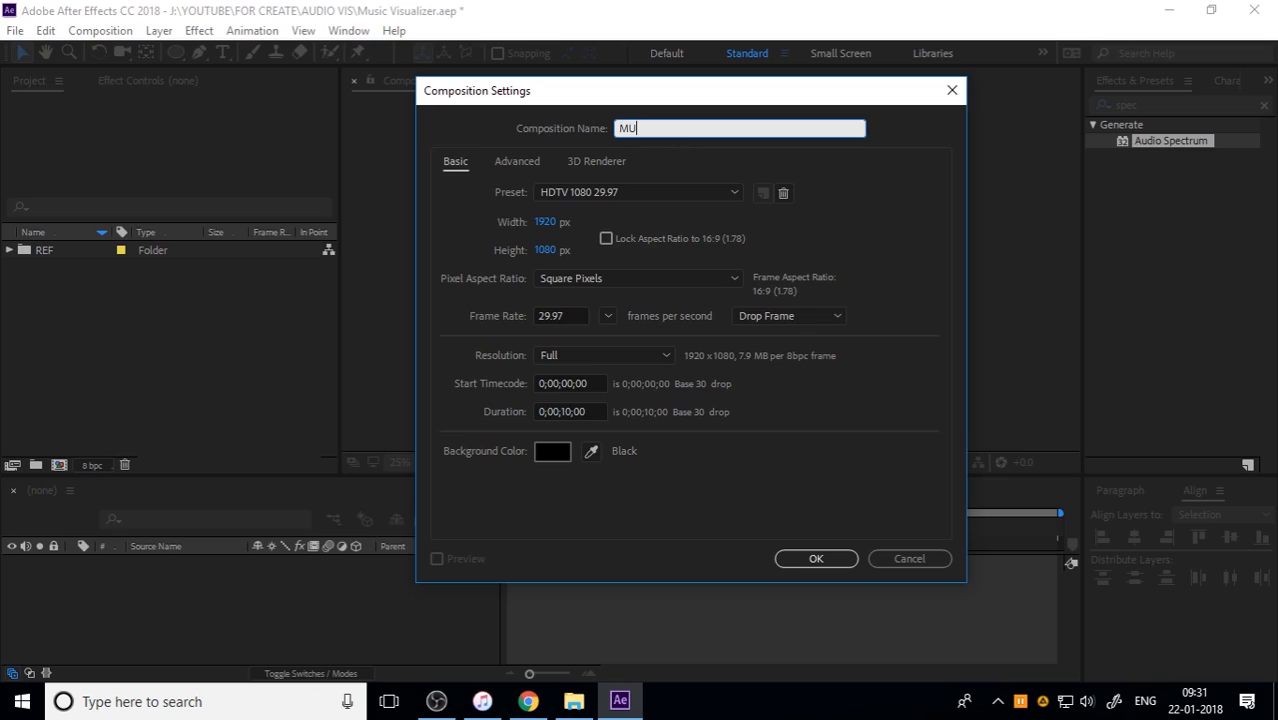
Step: Name the new composition MUSIC VIZ and create it with the shown HDTV 1080 29.97 settings
text(SIC VIZ)
click(814, 556)
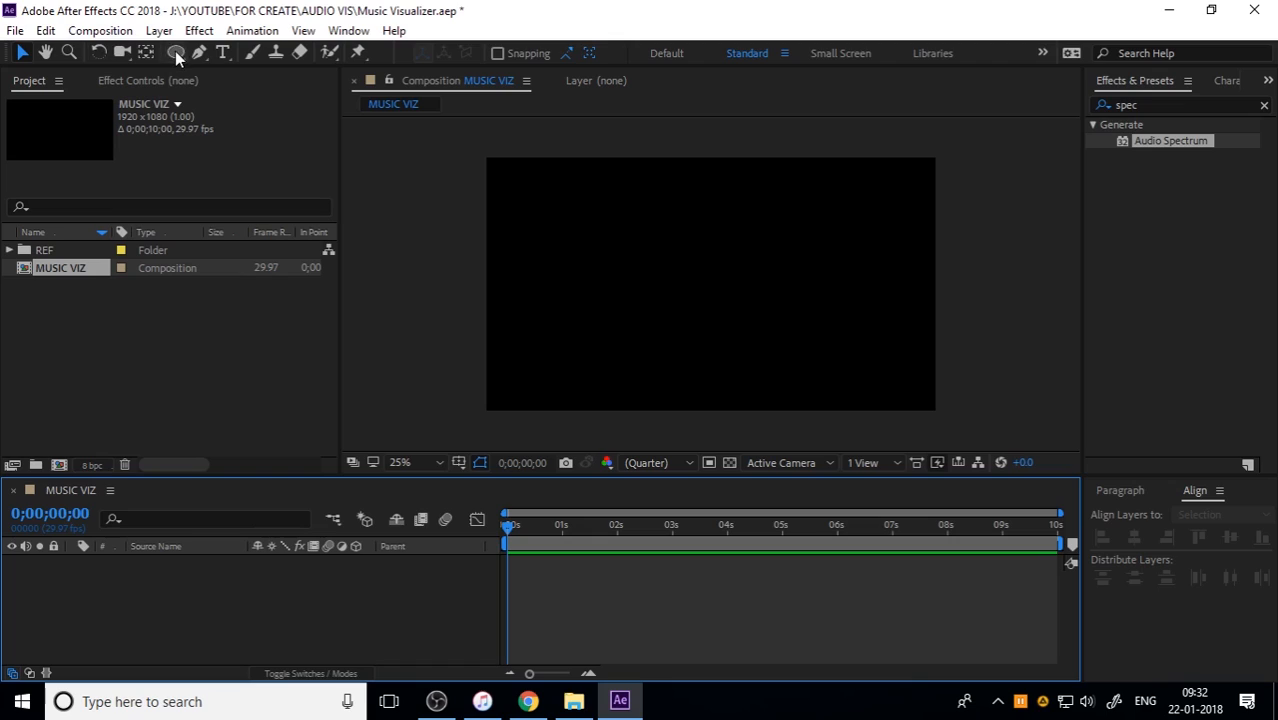
Step: Add an ellipse shape layer filling the whole MUSIC VIZ frame with the Ellipse tool
drag(174, 55, 281, 94)
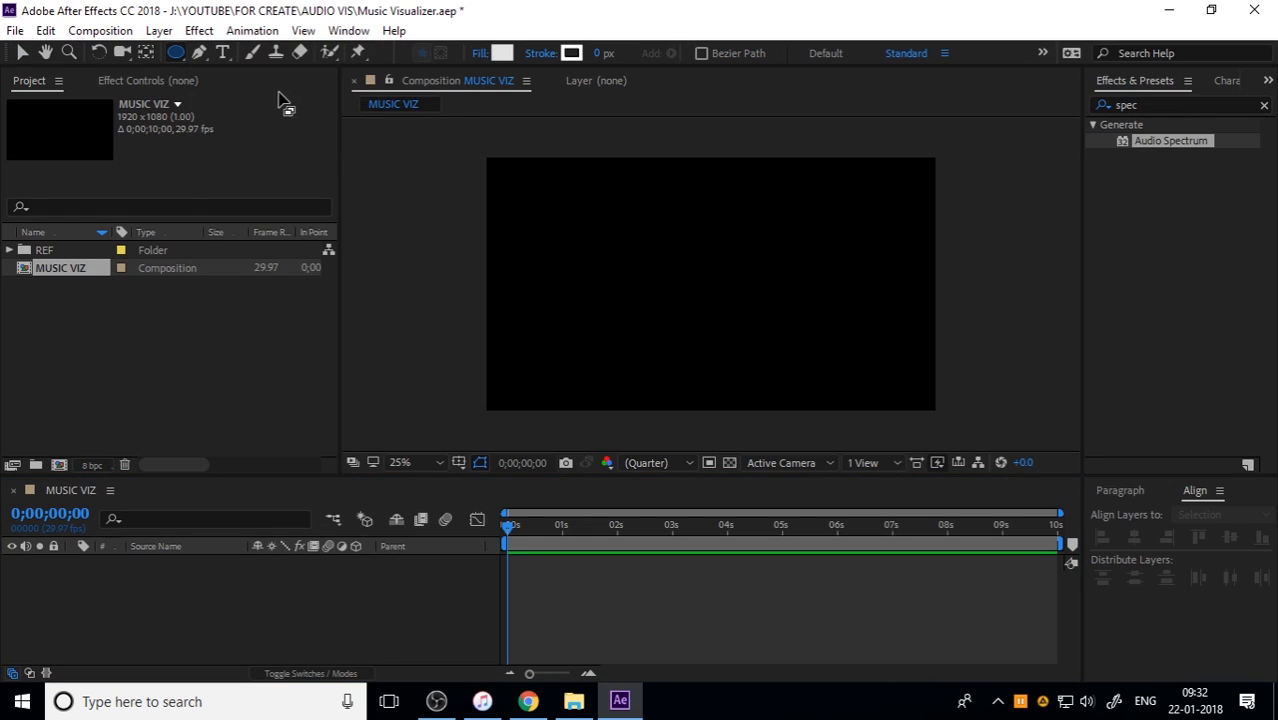
double_click(176, 52)
key(v)
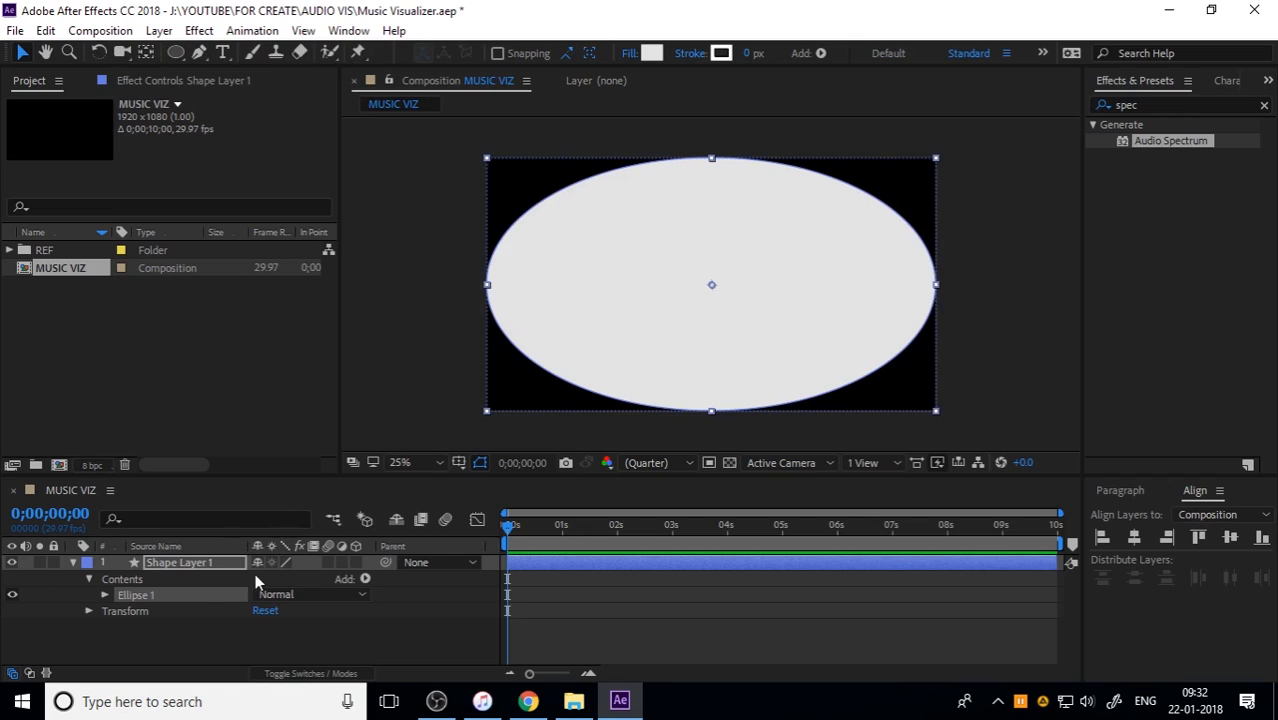
Step: Unlink the ellipse path's size proportions and set its size to 500 by 500 to make a circle
click(106, 595)
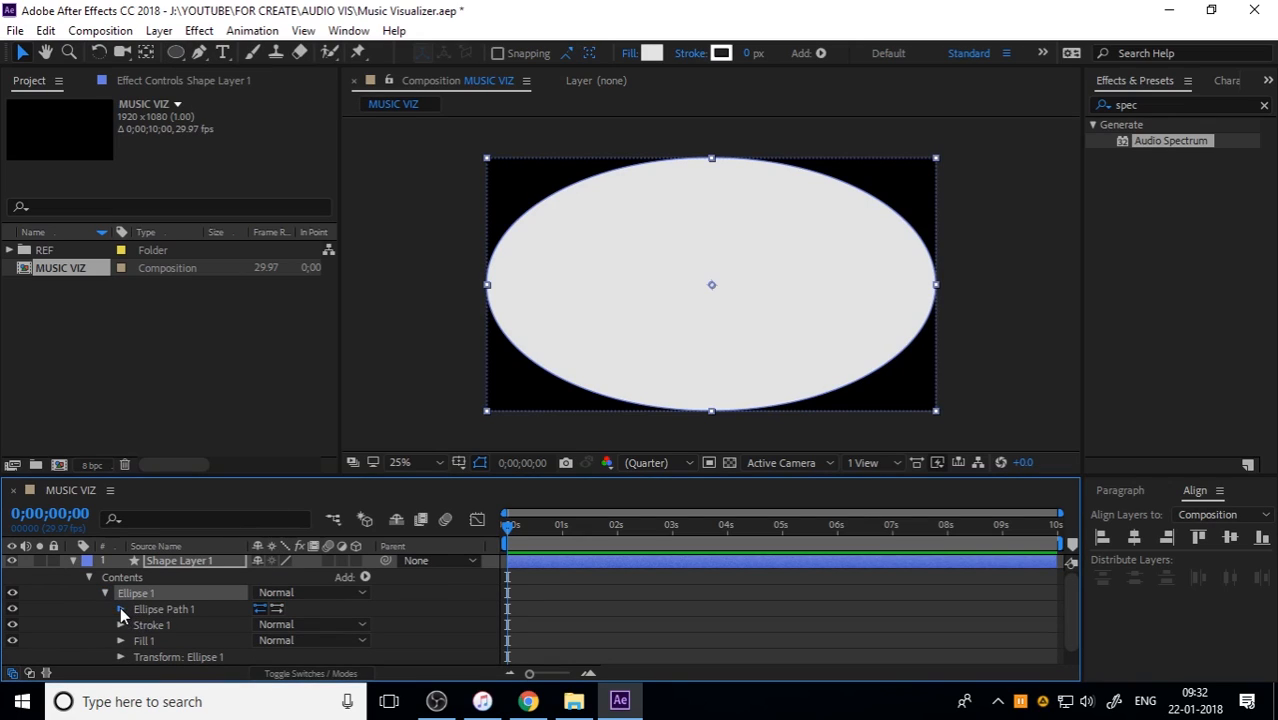
click(120, 608)
click(288, 625)
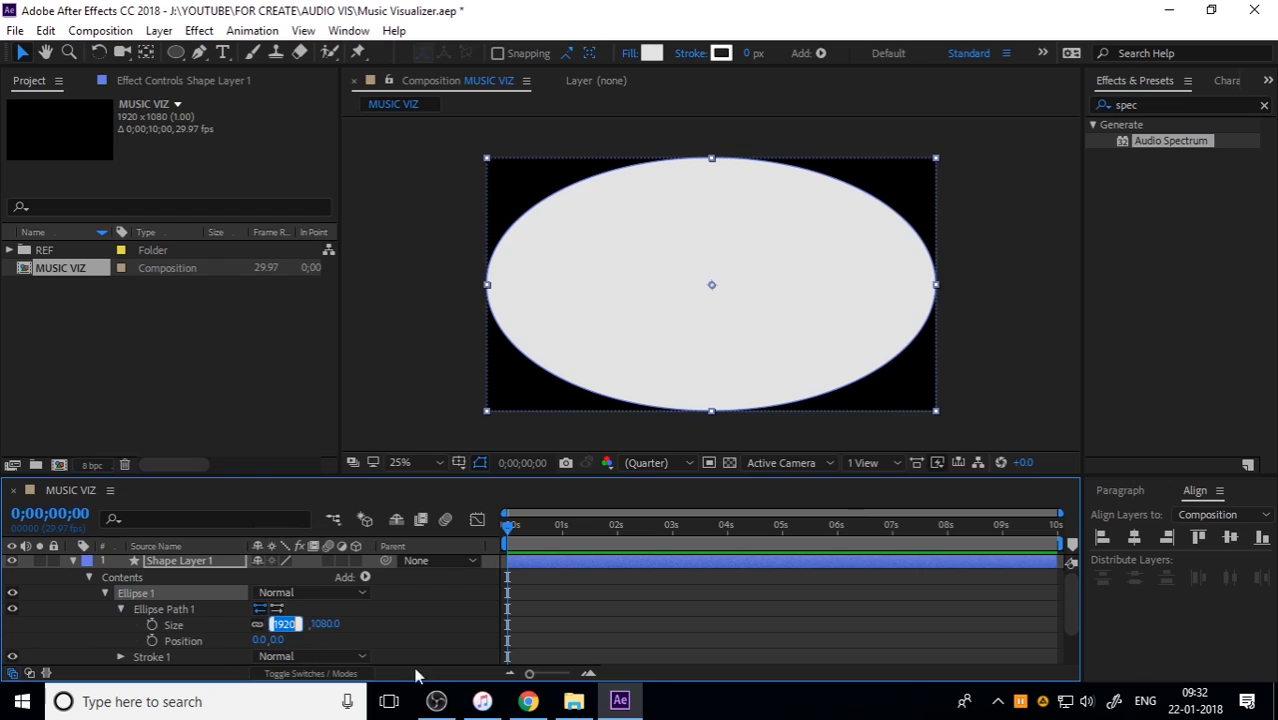
text(500)
click(323, 632)
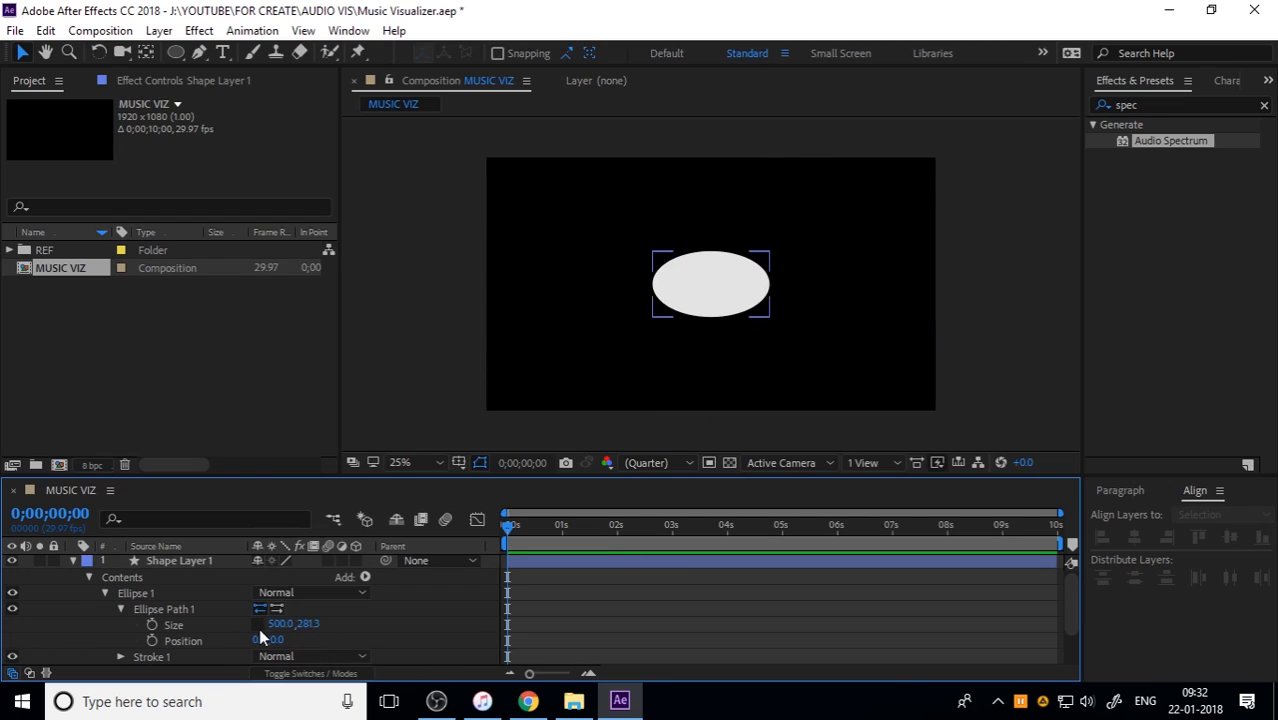
click(305, 623)
text(50)
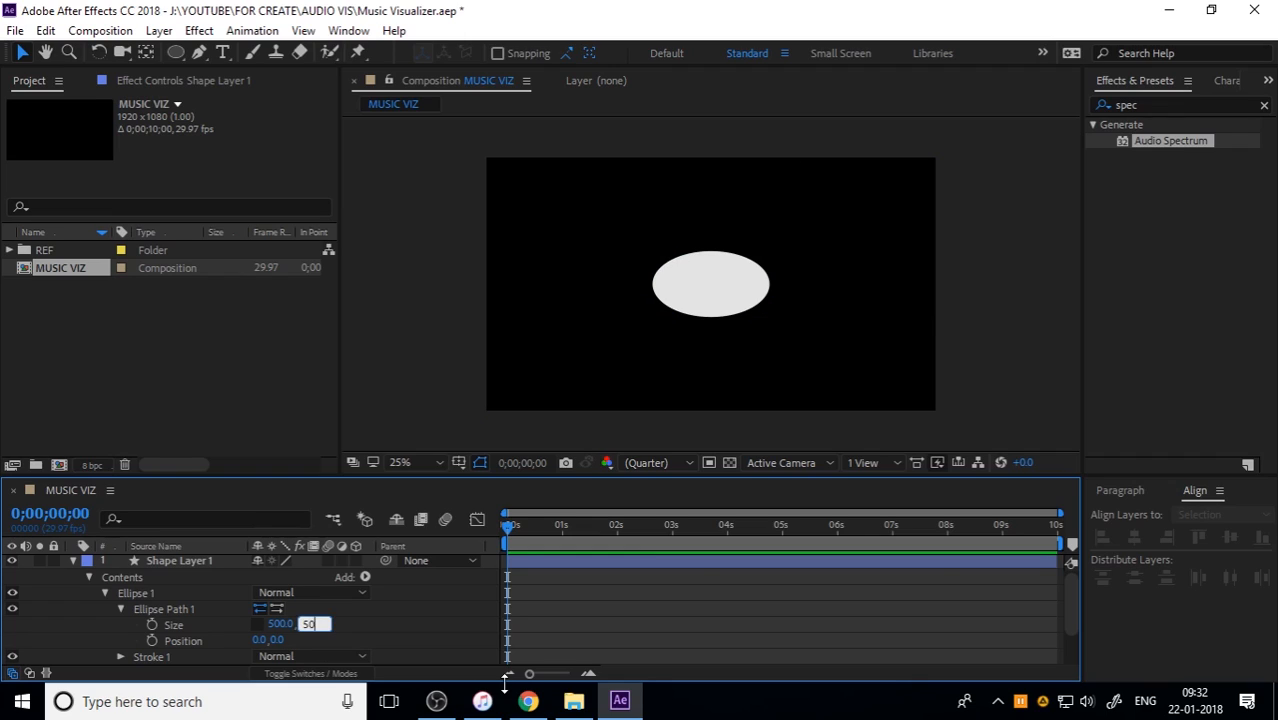
text(0)
key(Return)
click(404, 637)
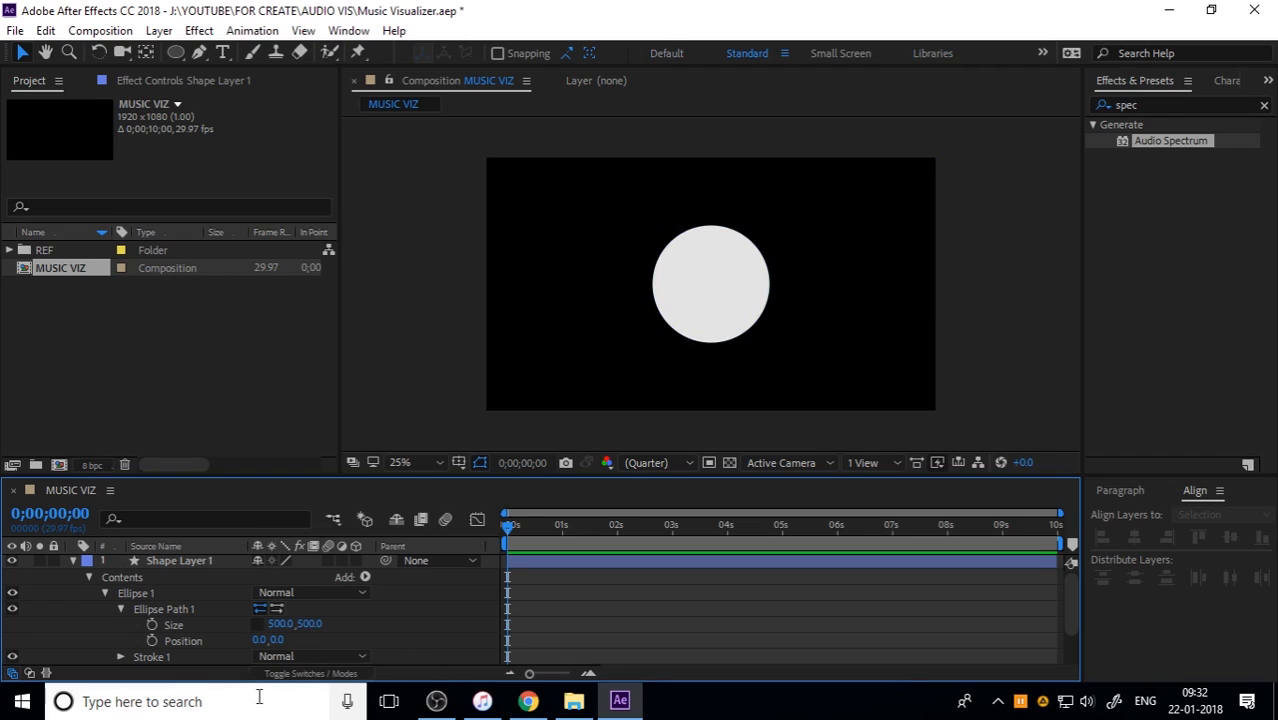
Step: Convert the circle's ellipse path to a Bezier path and copy its Path property
right_click(201, 620)
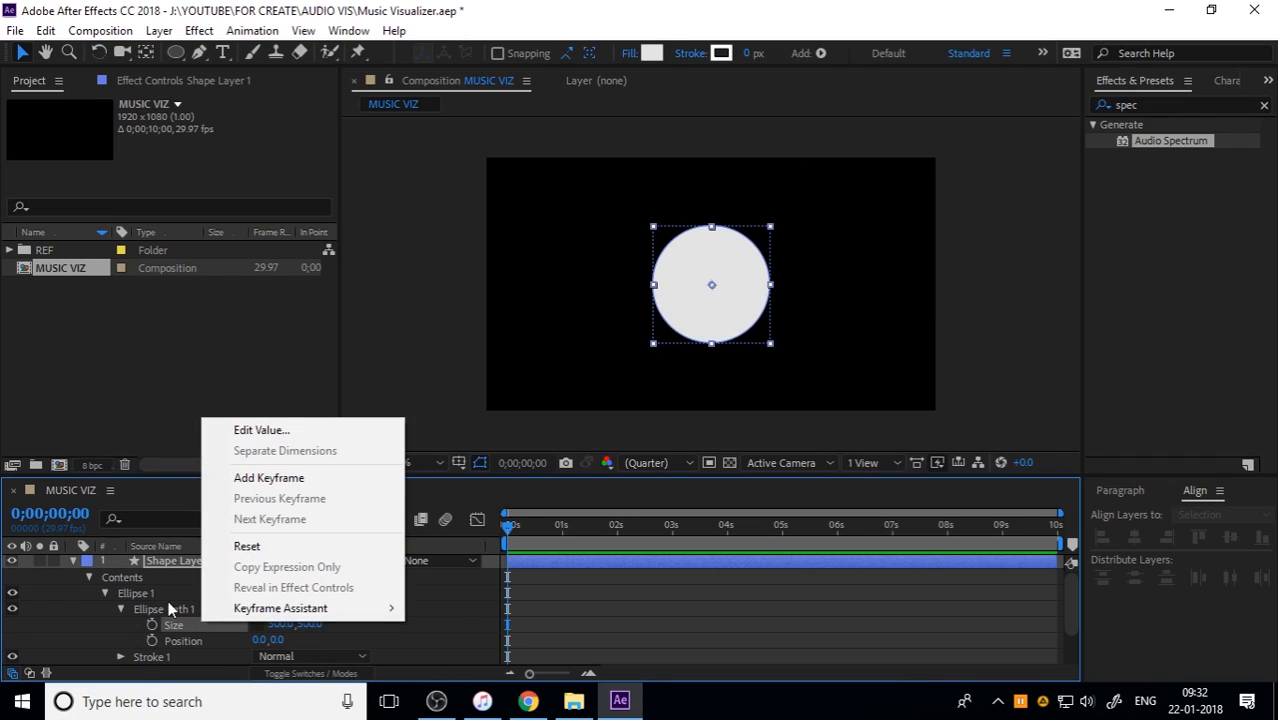
click(174, 602)
right_click(181, 611)
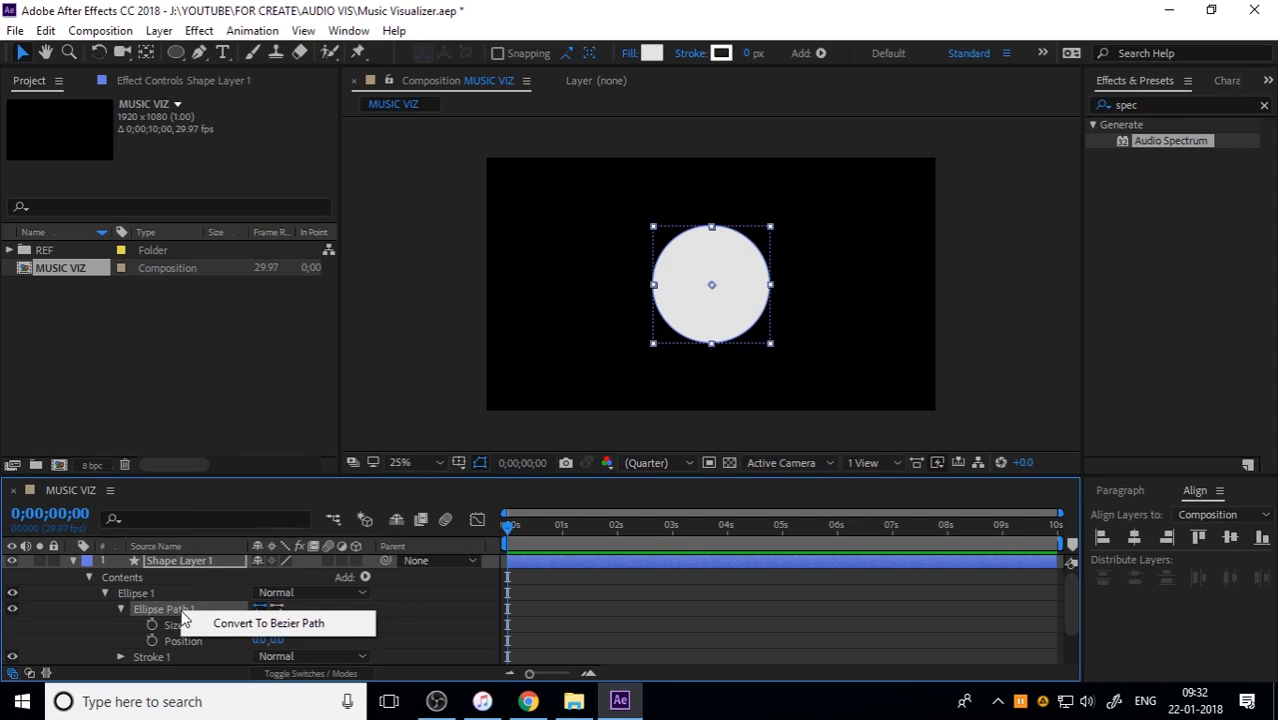
click(215, 617)
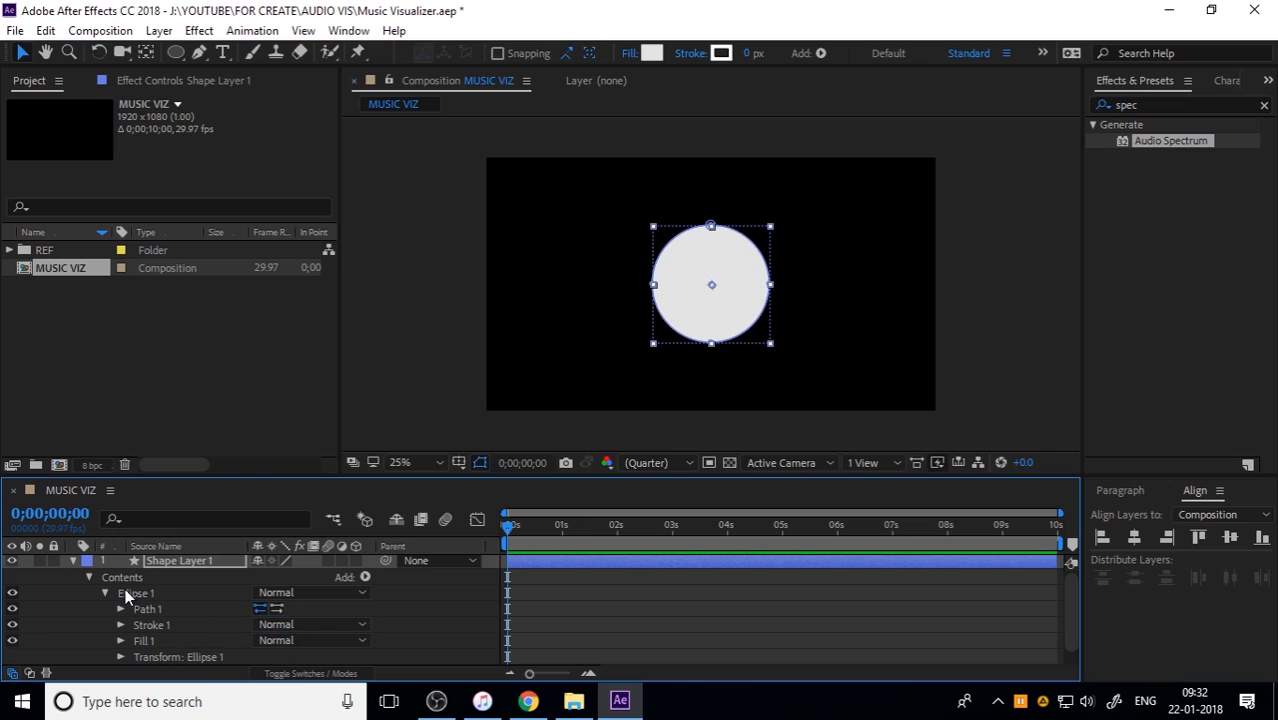
click(121, 609)
click(185, 624)
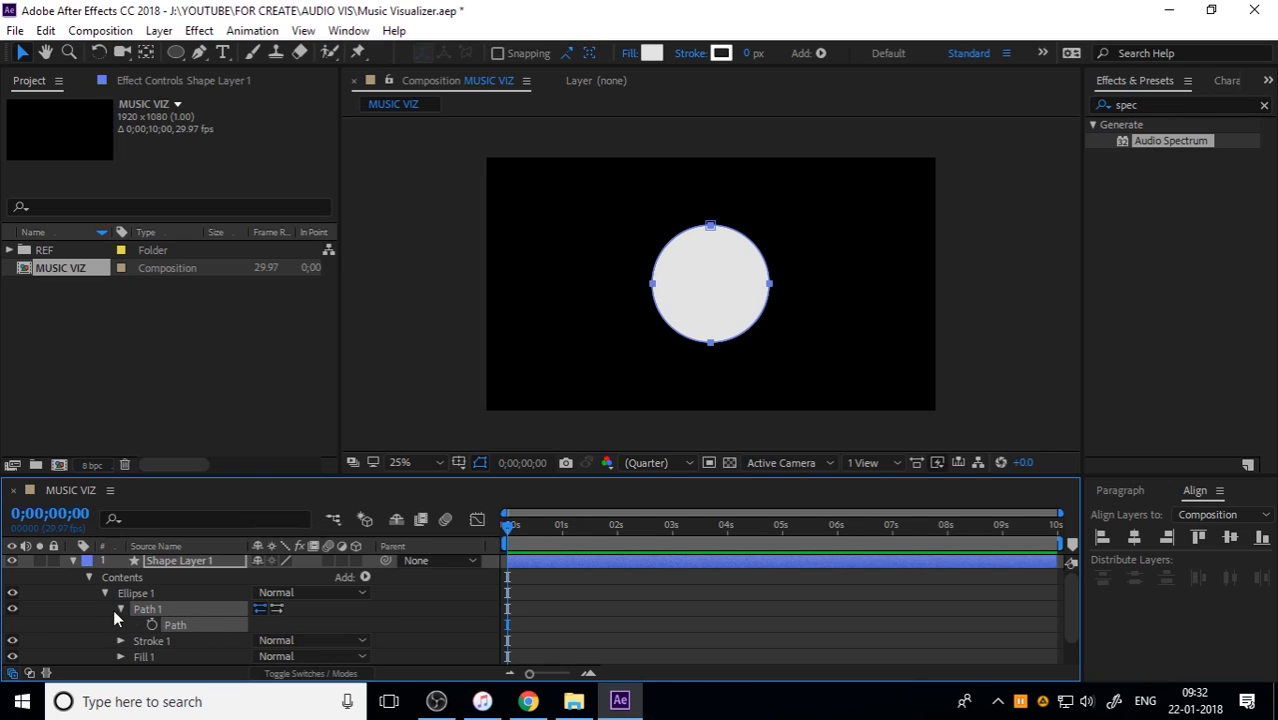
Step: Rename the circle's shape layer to SHAPE REF and hide the layer
click(72, 562)
click(160, 563)
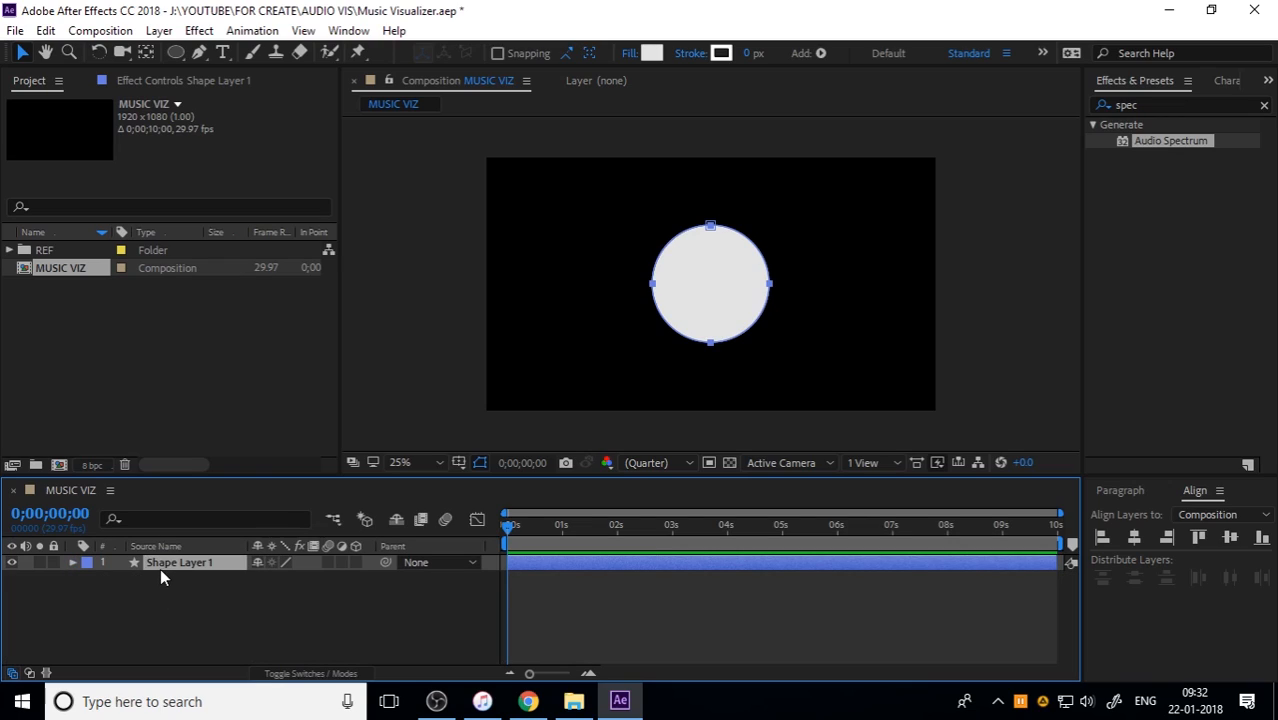
key(Return)
text(SHAPE RE)
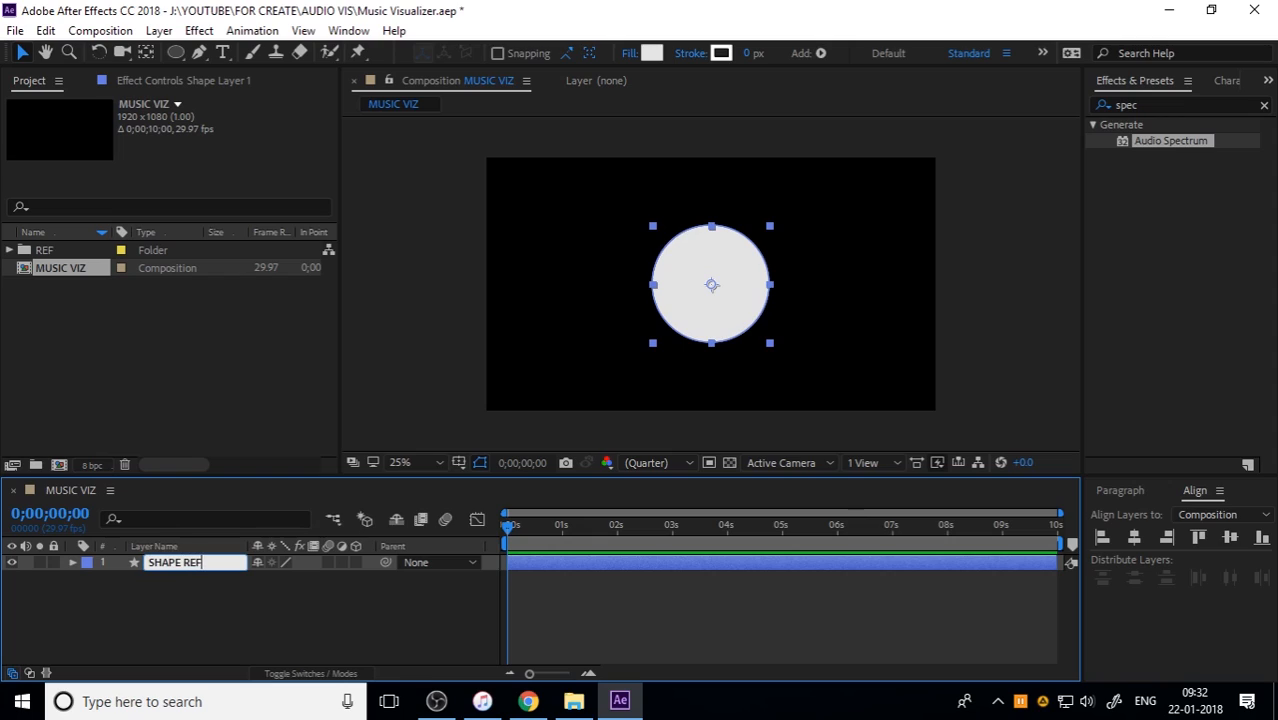
text(F)
key(Return)
click(203, 592)
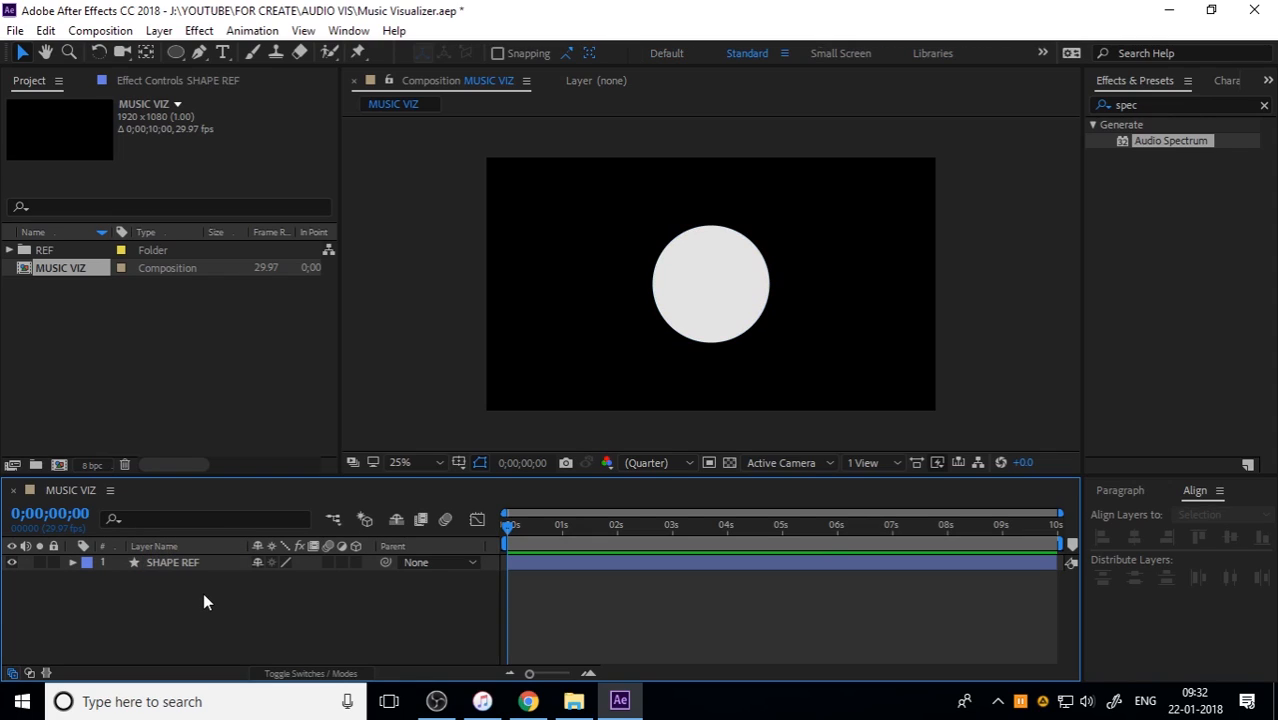
click(12, 562)
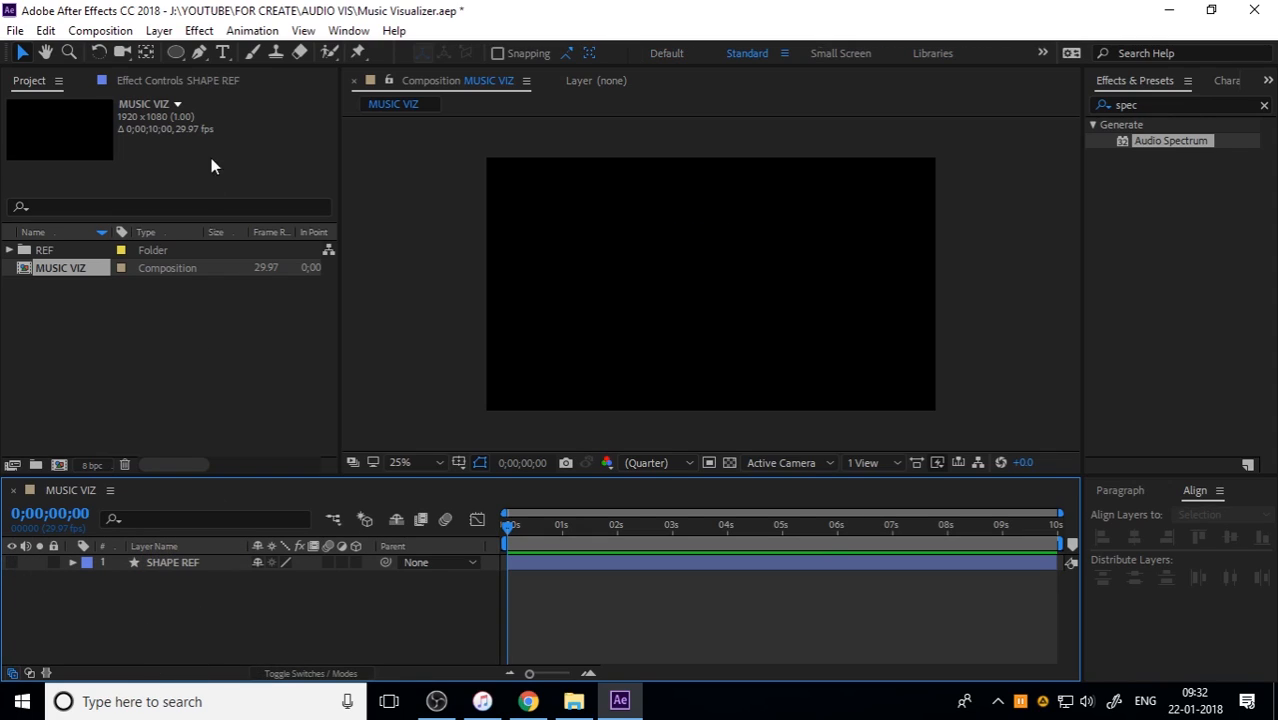
Step: Create a new 1920 × 1080 solid layer named REACT 1
click(159, 30)
mouse_move(163, 47)
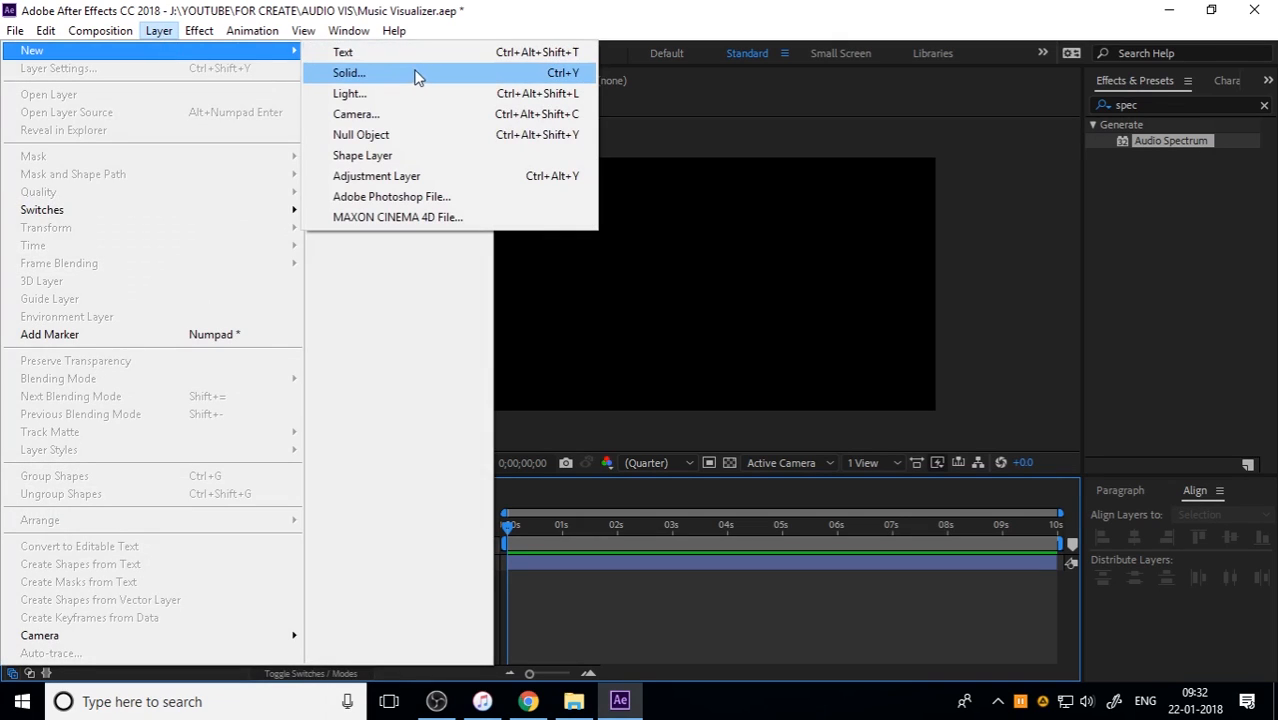
click(360, 73)
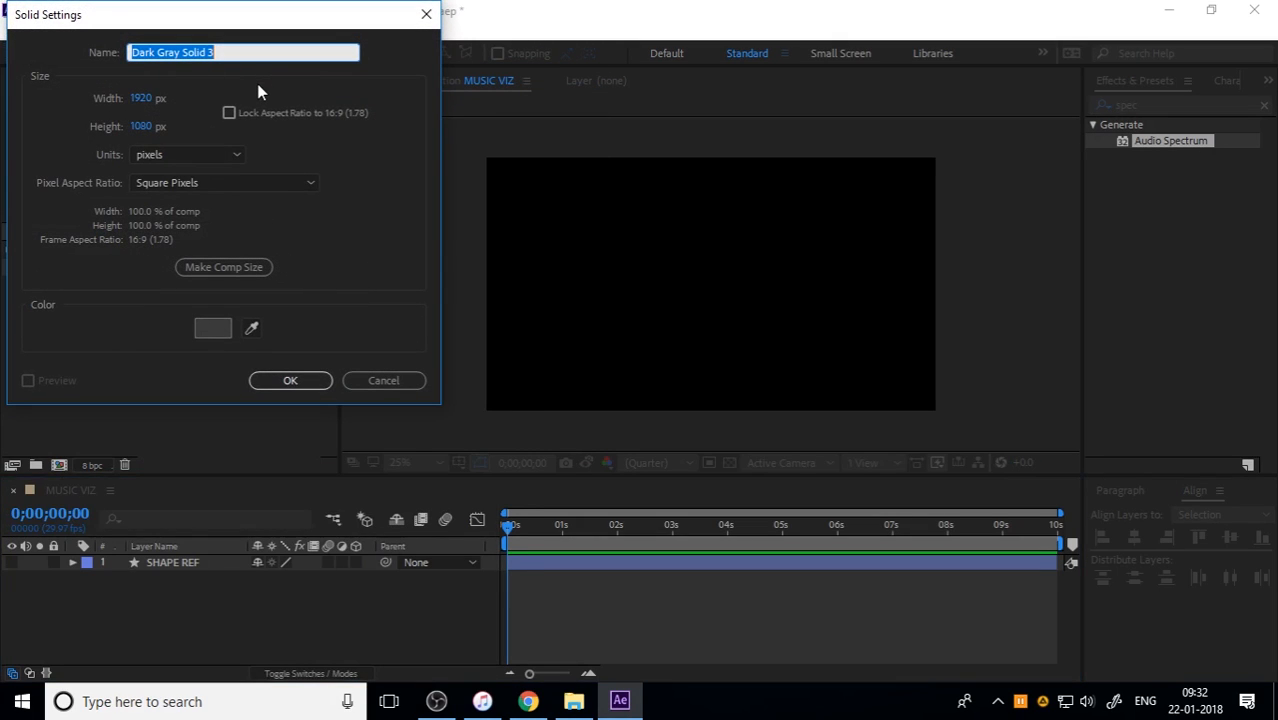
text(REACT 1)
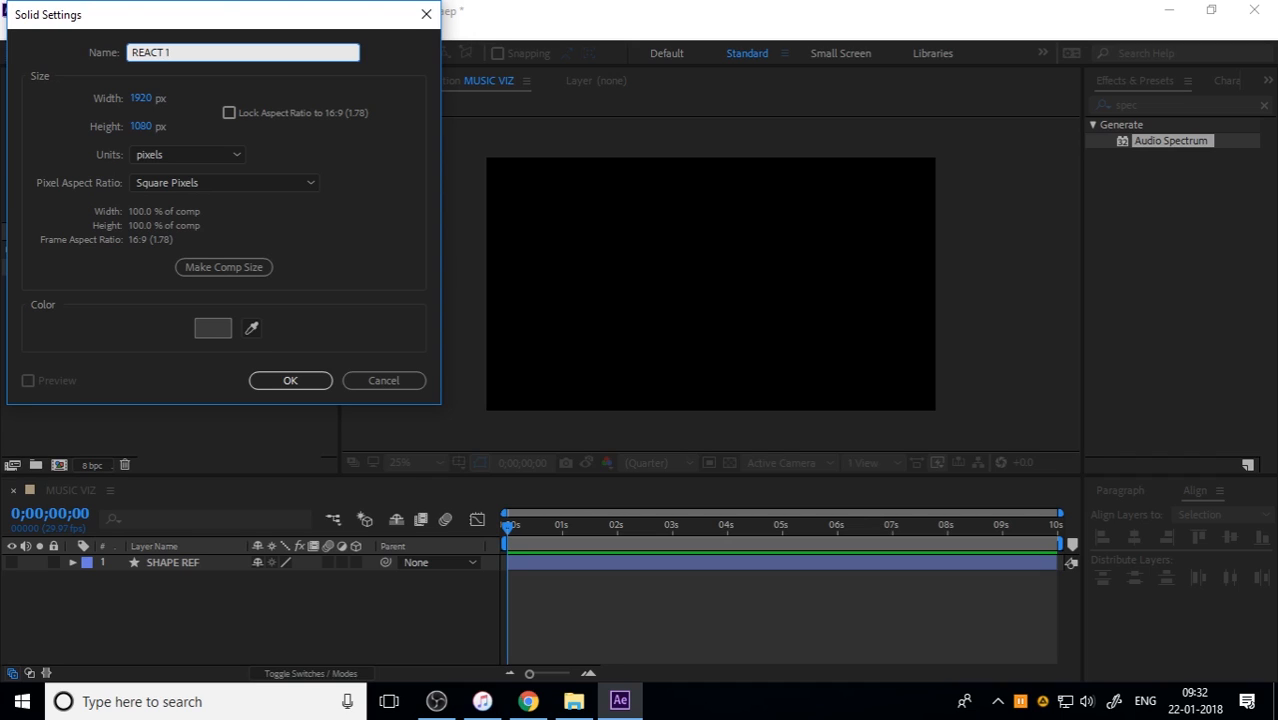
key(Return)
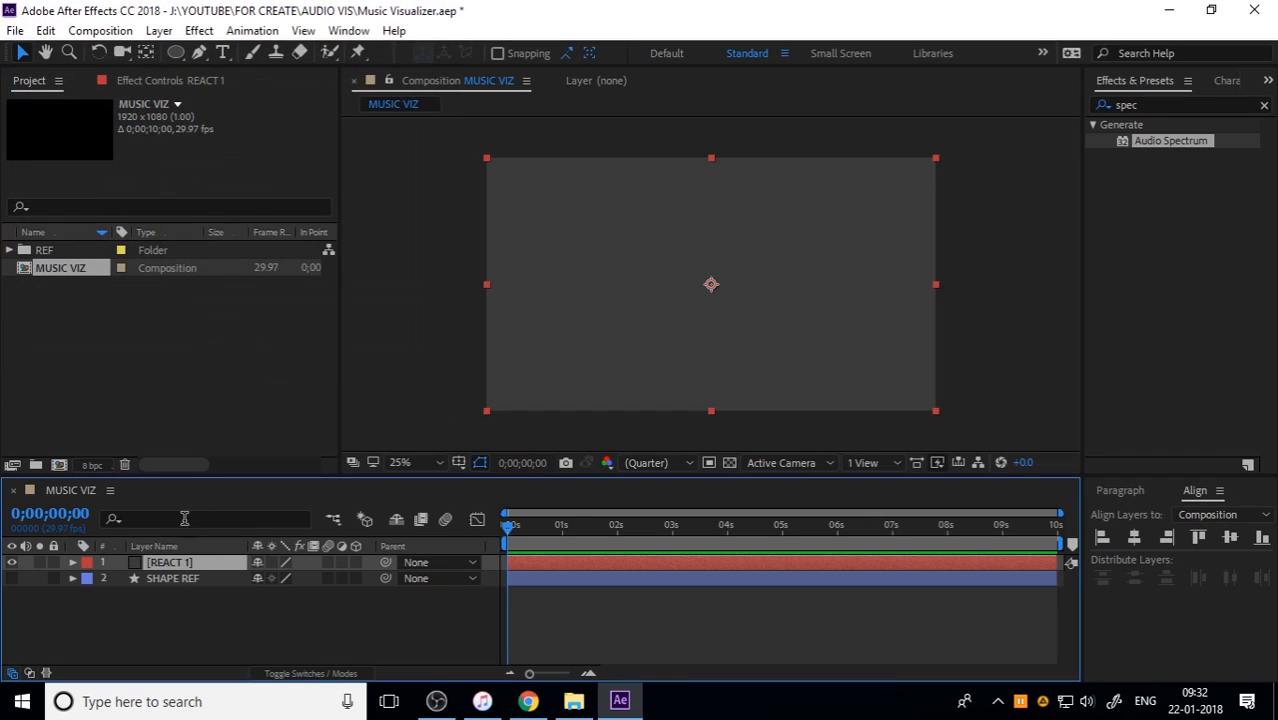
Step: Add a new mask to the REACT 1 solid
right_click(185, 563)
mouse_move(262, 85)
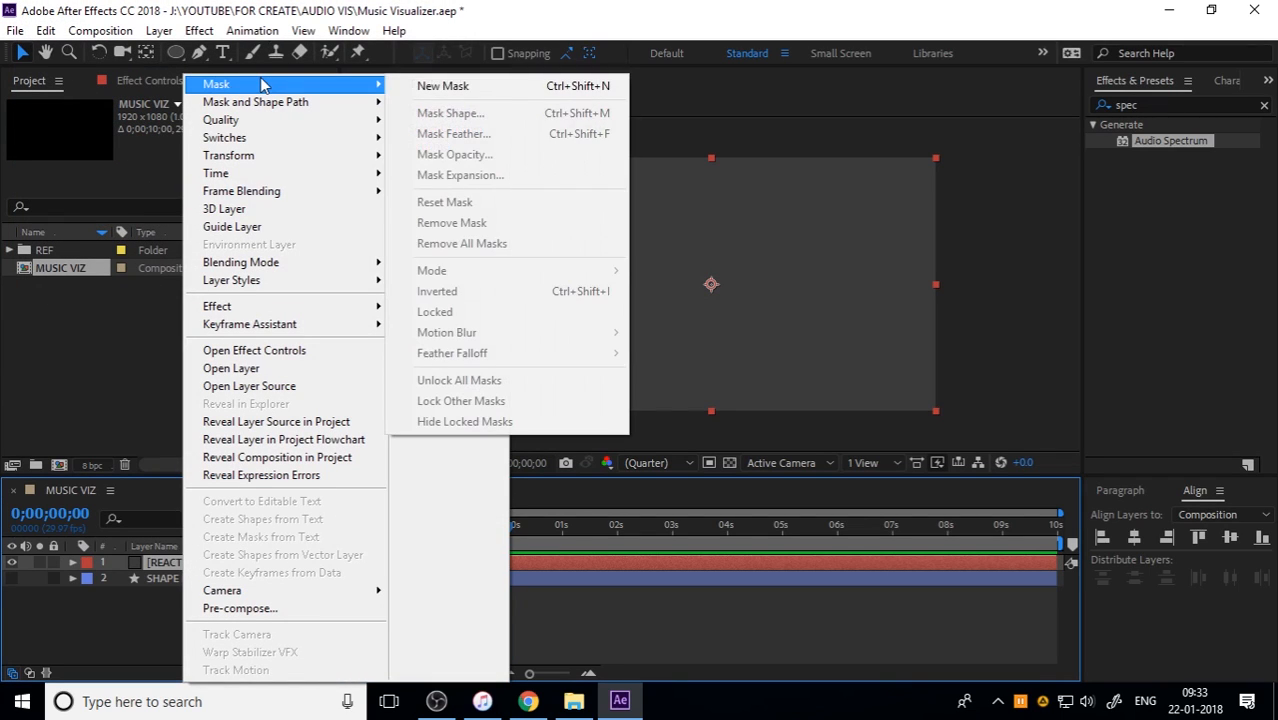
click(533, 90)
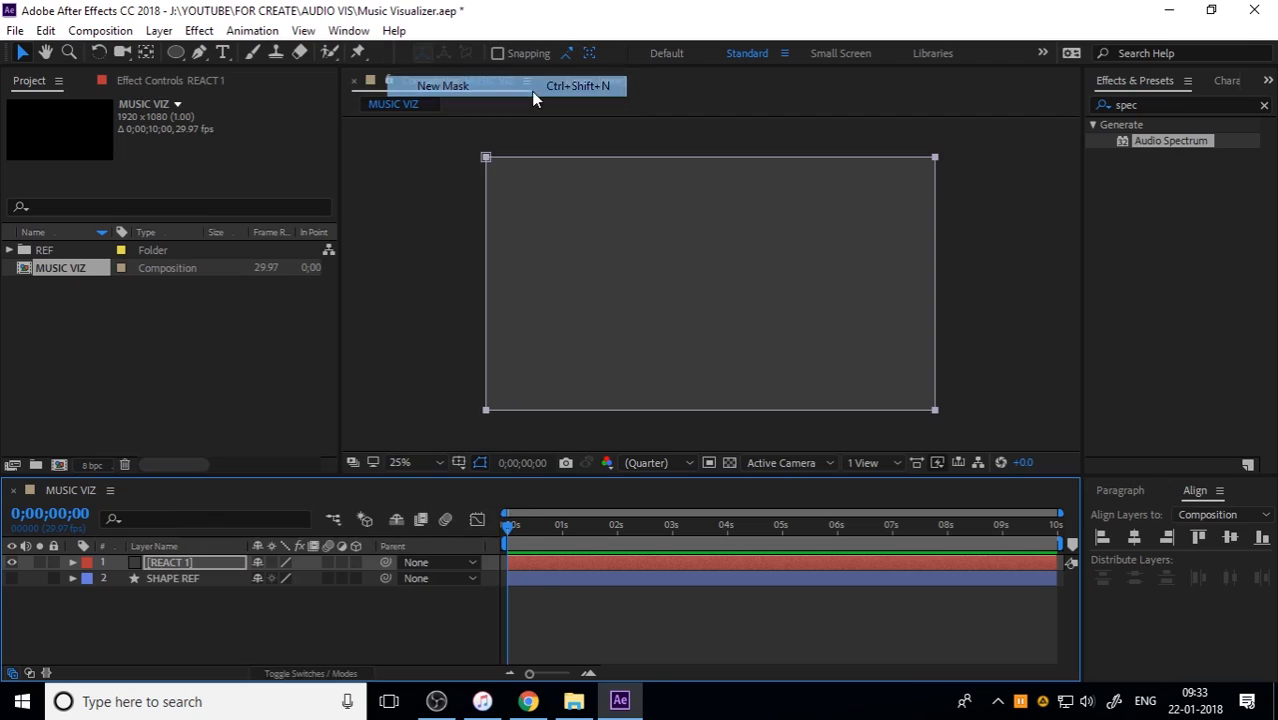
Step: Paste the copied circle path into the Mask Path of Mask 1 on REACT 1
click(73, 563)
click(89, 579)
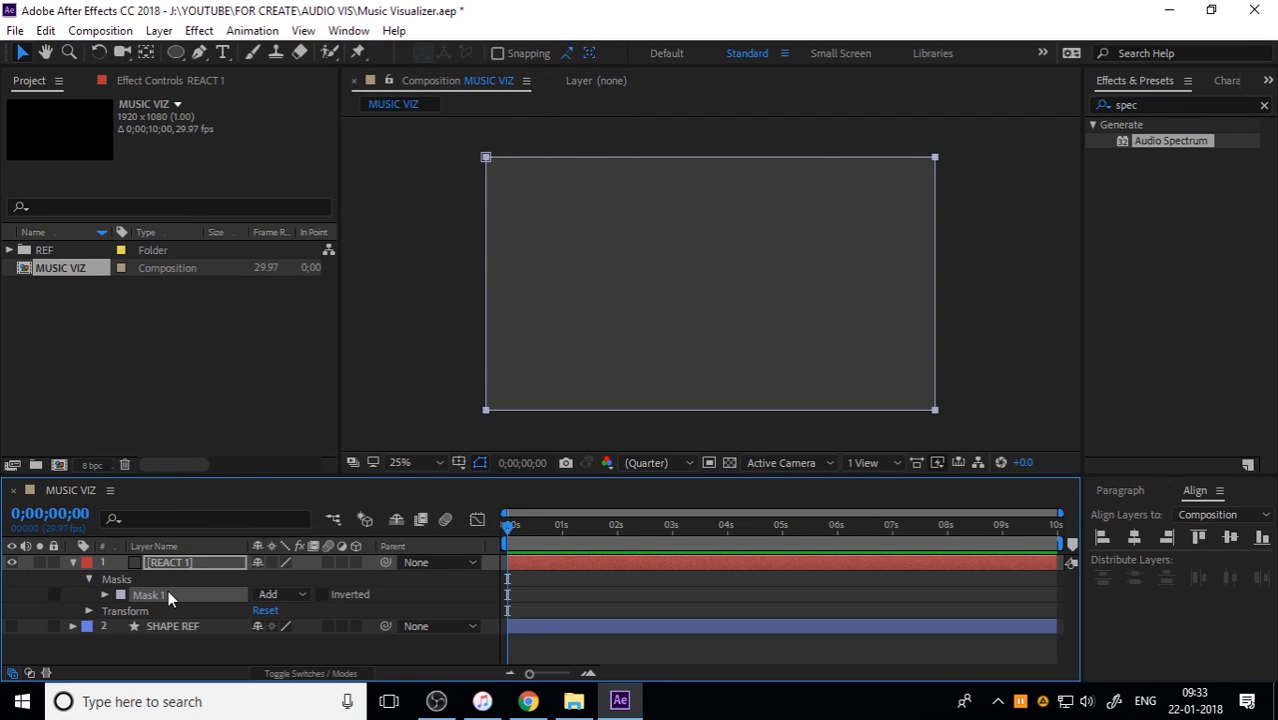
click(107, 592)
click(105, 595)
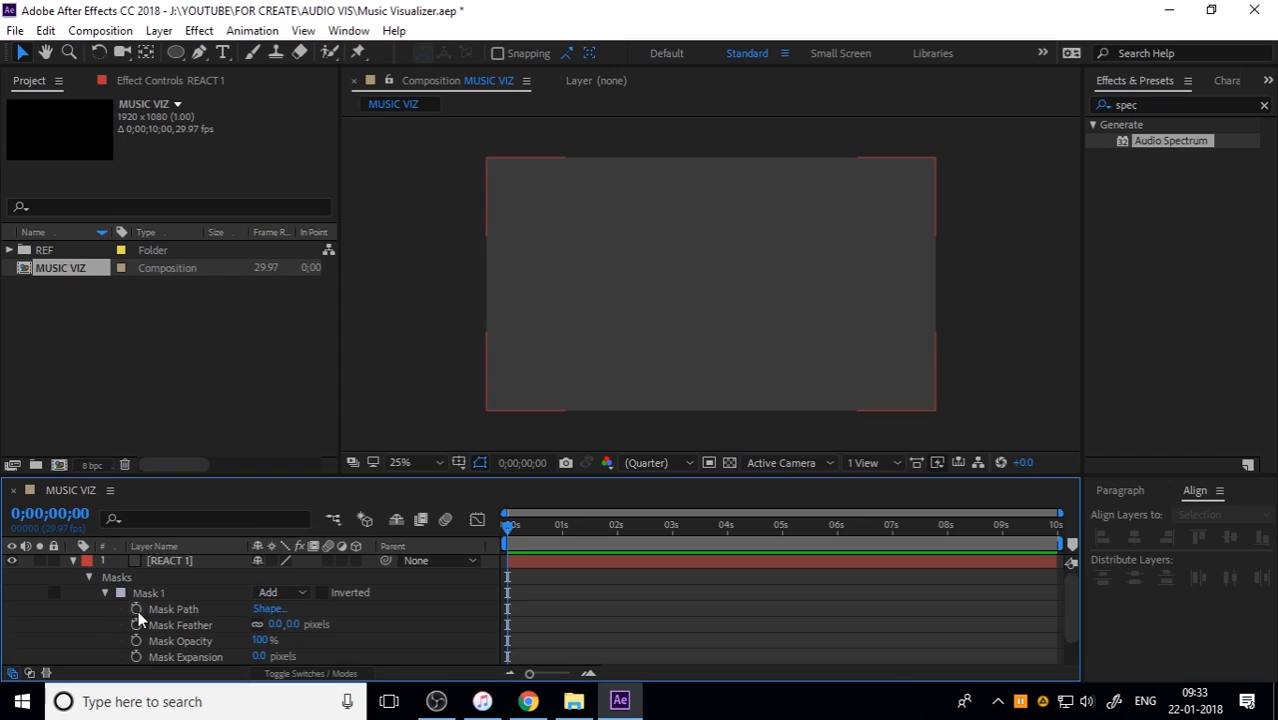
click(174, 609)
key(ctrl+v)
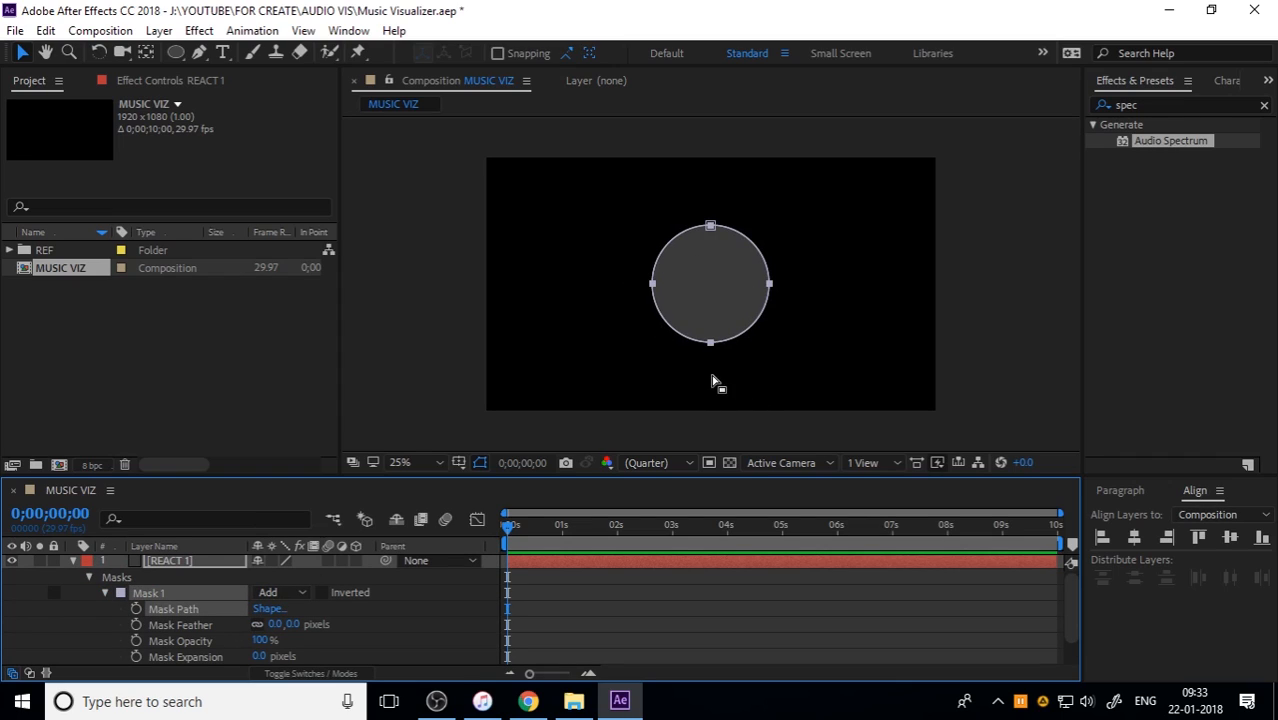
Step: Set Mask 1's mode to None and collapse the REACT 1 layer's properties
click(283, 594)
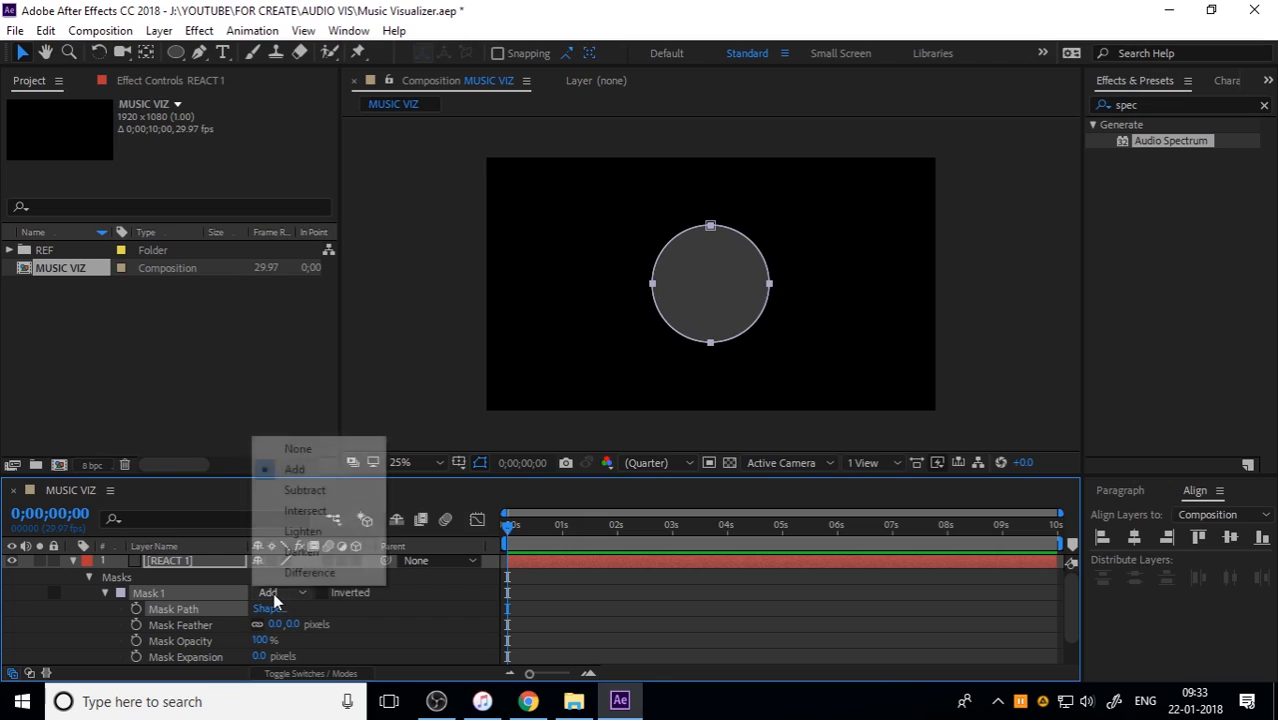
click(316, 456)
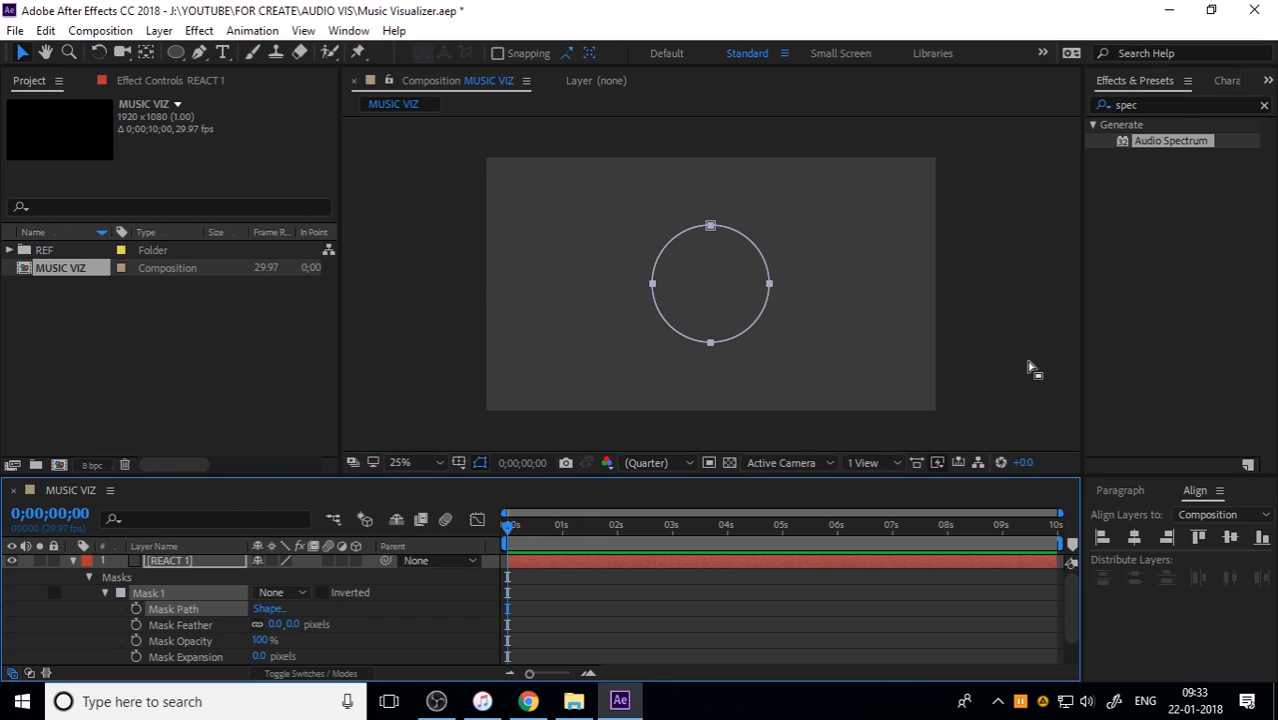
click(1031, 370)
click(72, 561)
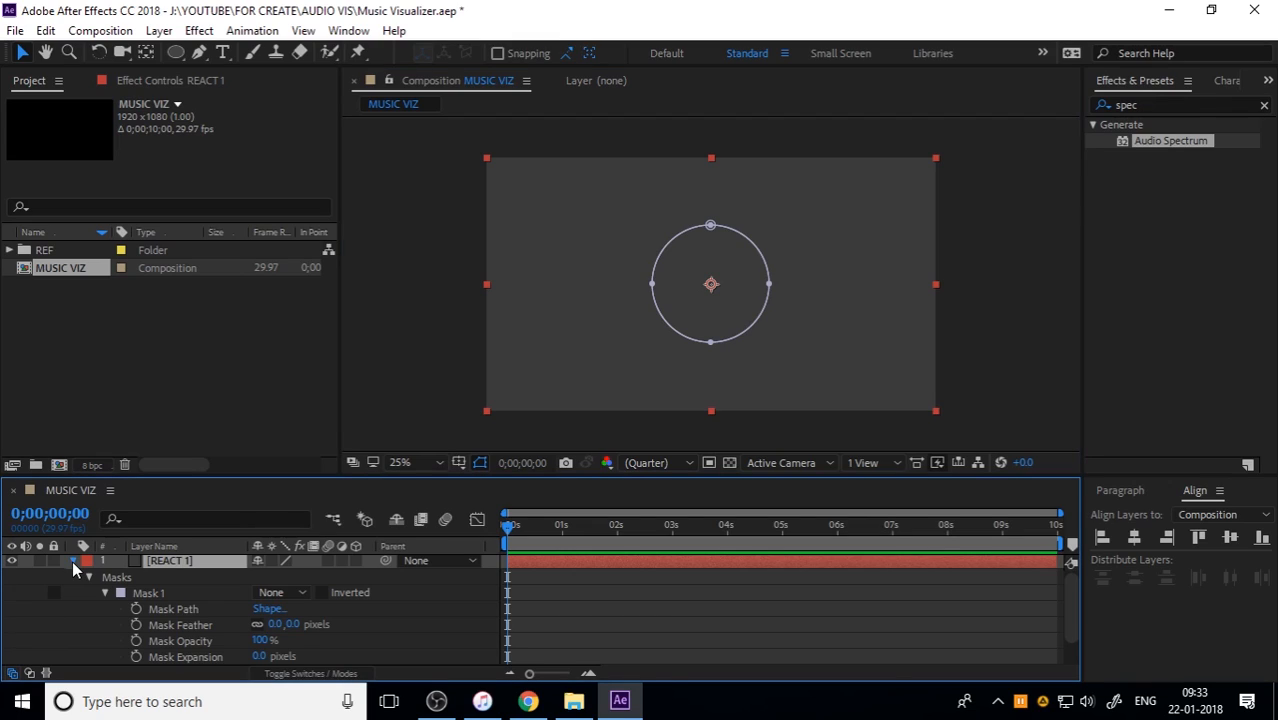
click(72, 560)
click(186, 624)
Step: Apply the Audio Spectrum effect from the Generate category to the REACT 1 layer
click(179, 568)
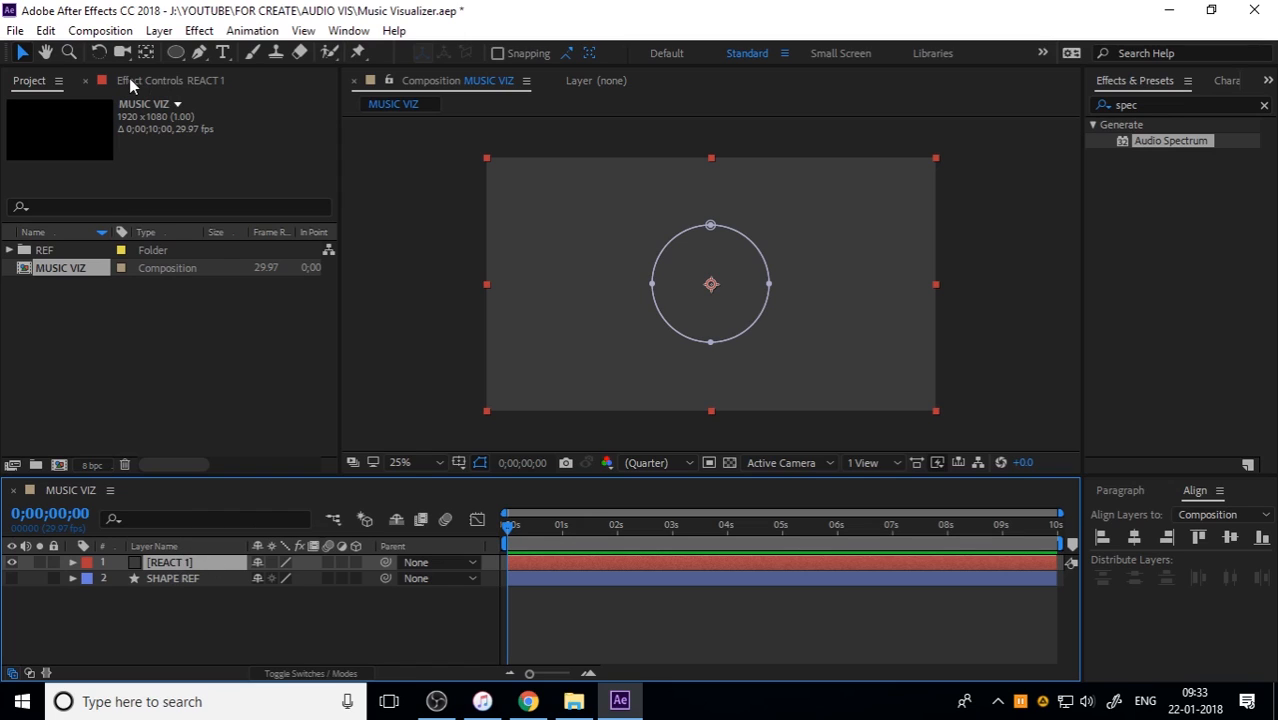
click(200, 31)
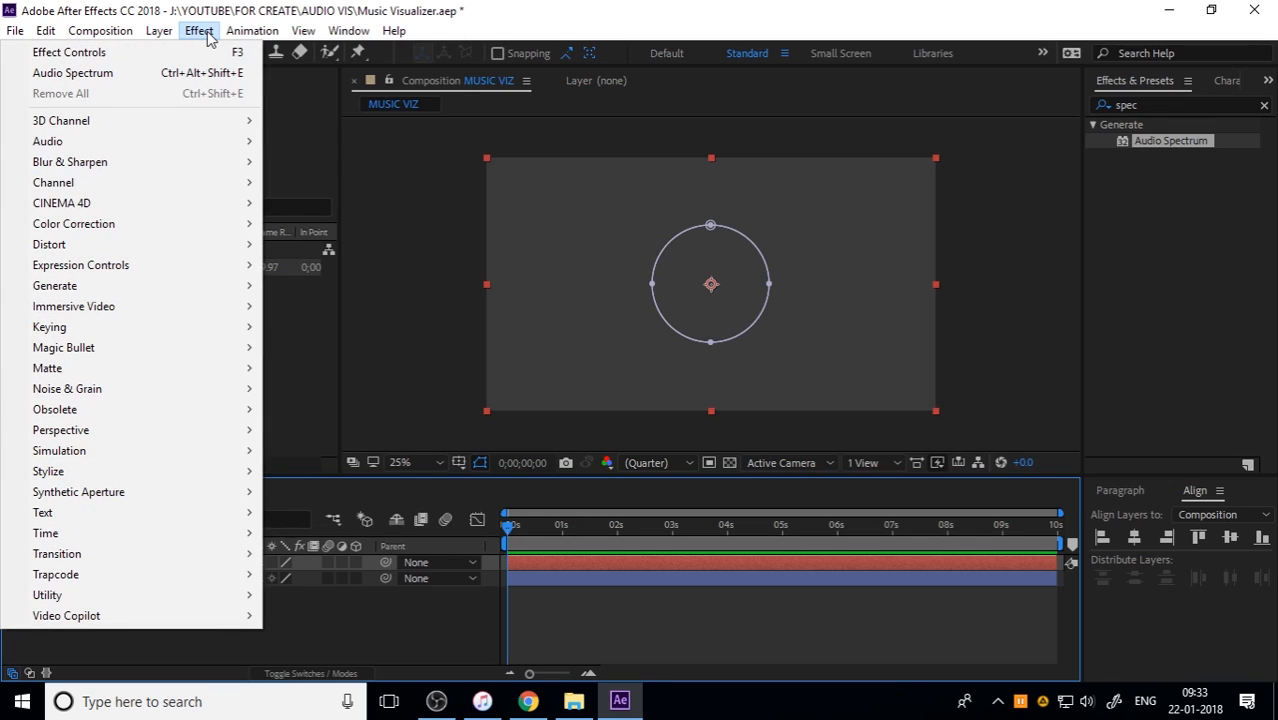
mouse_move(103, 285)
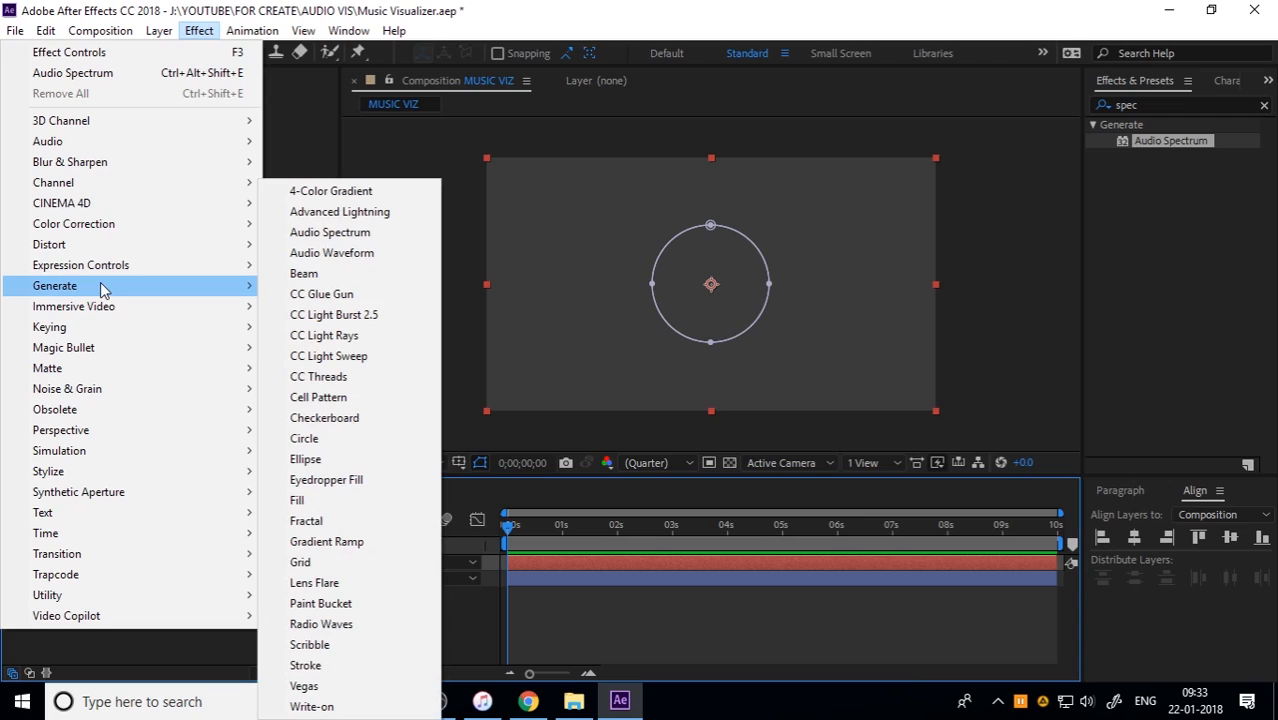
click(381, 234)
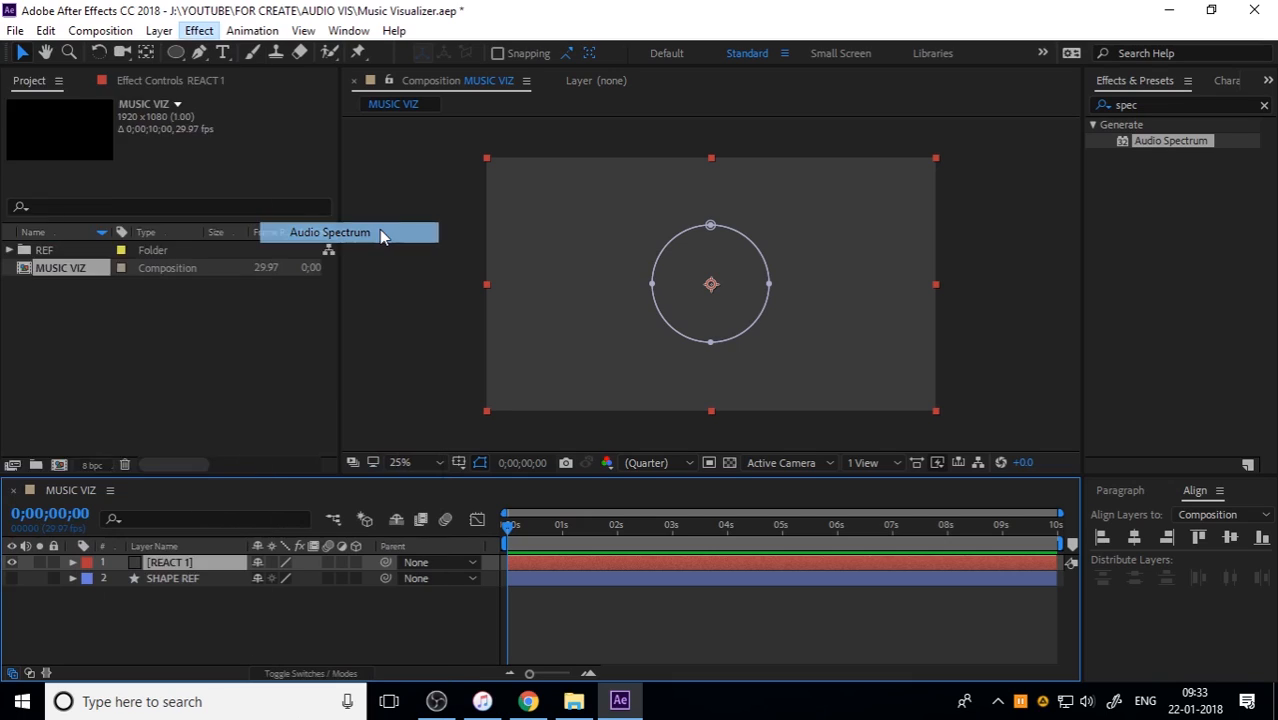
click(172, 565)
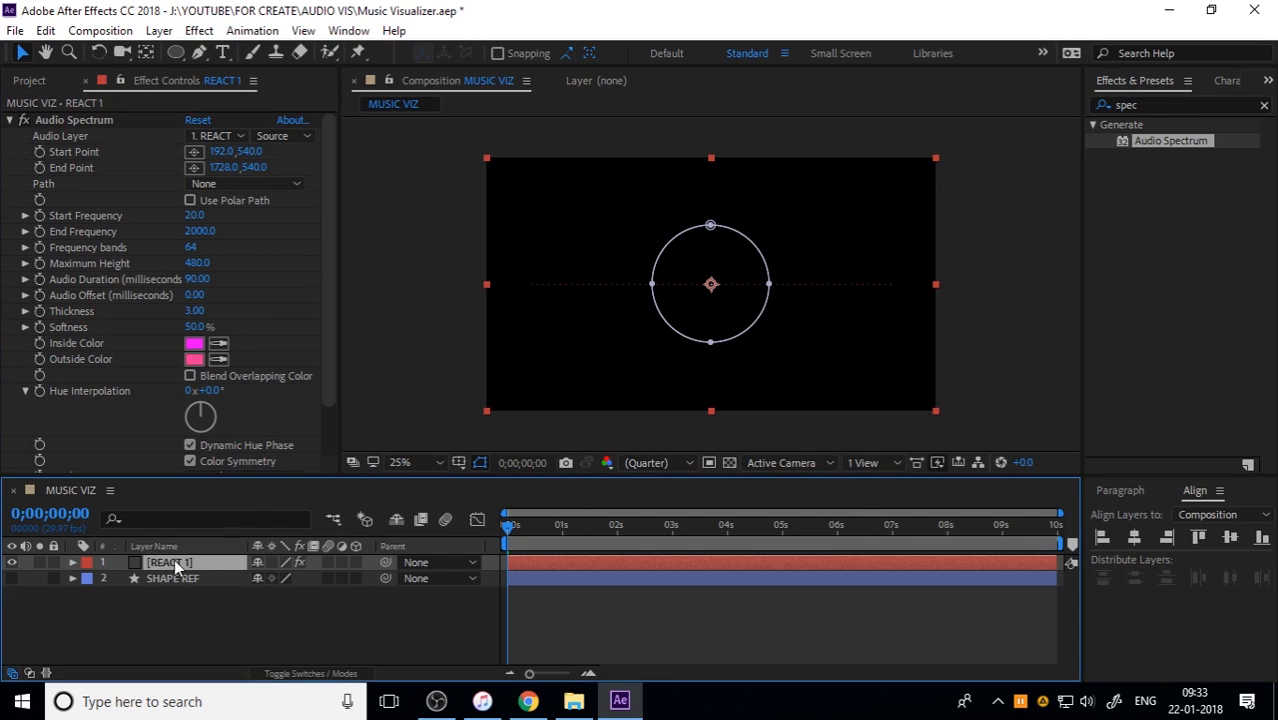
click(210, 136)
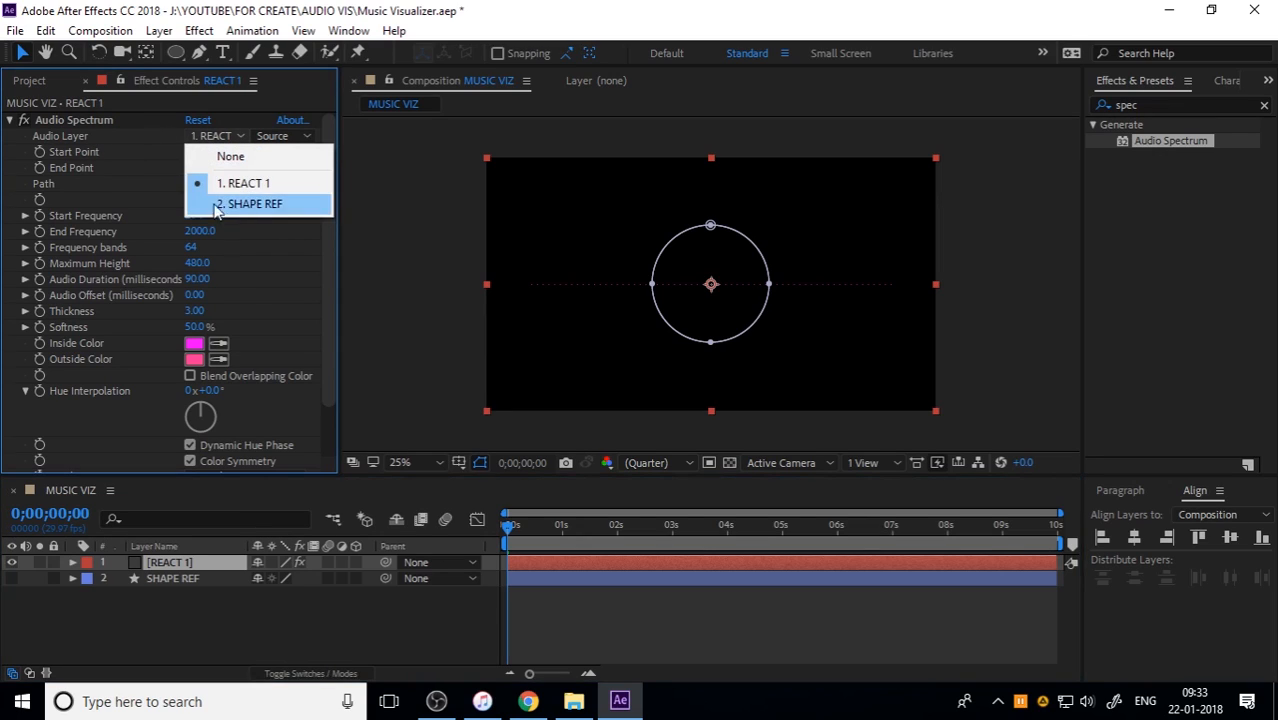
click(225, 647)
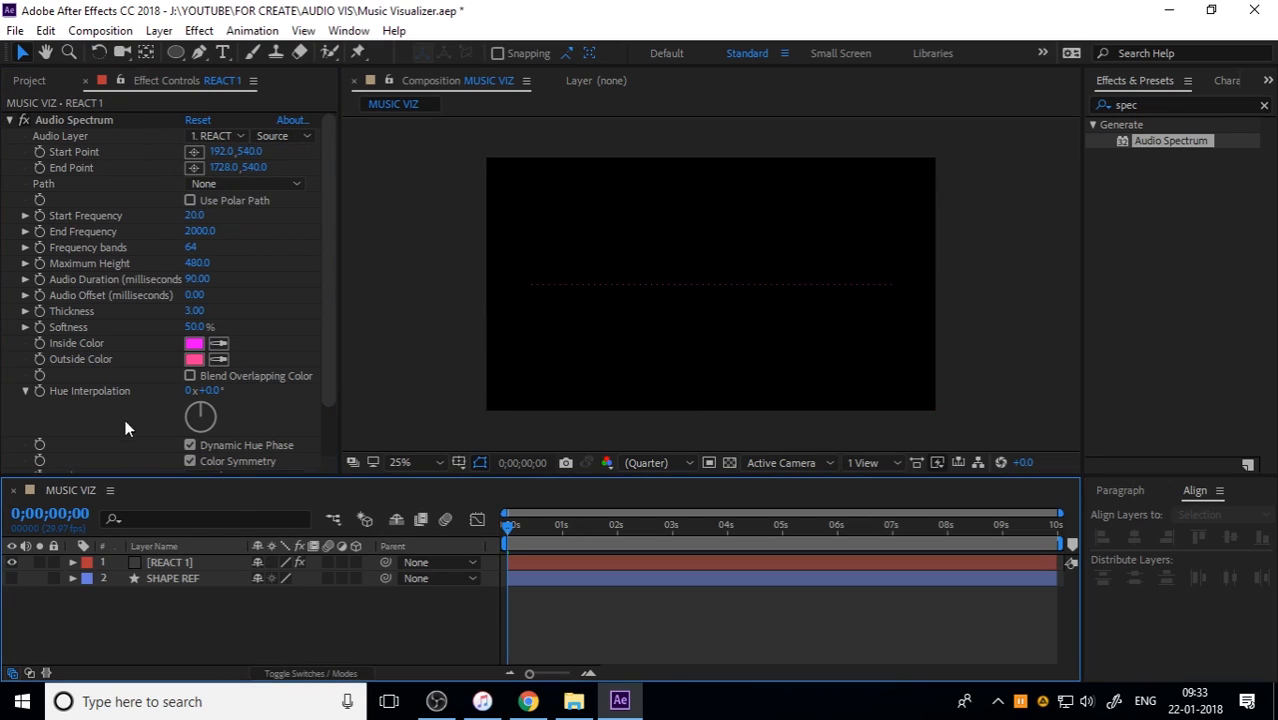
Step: Import the Far Out - Chains MP3 into the project and place it below SHAPE REF in the MUSIC VIZ timeline
click(32, 84)
click(108, 347)
click(573, 701)
drag(519, 222, 108, 368)
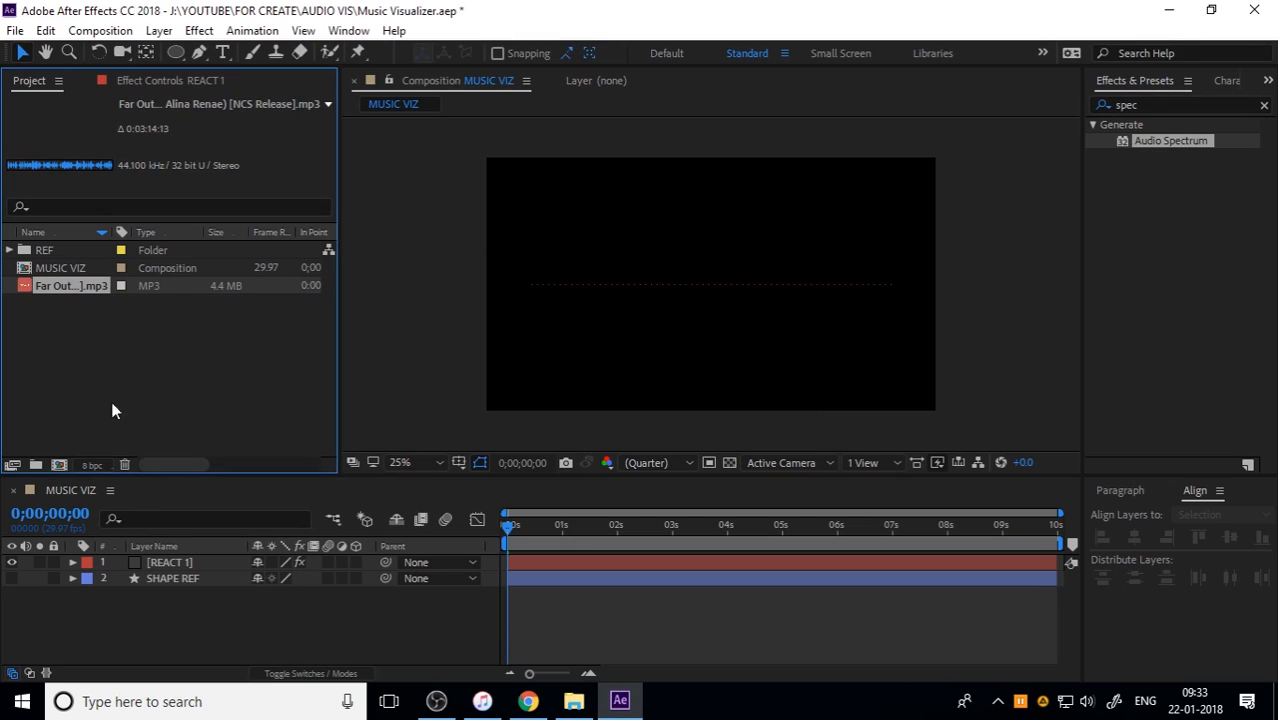
drag(74, 293, 179, 606)
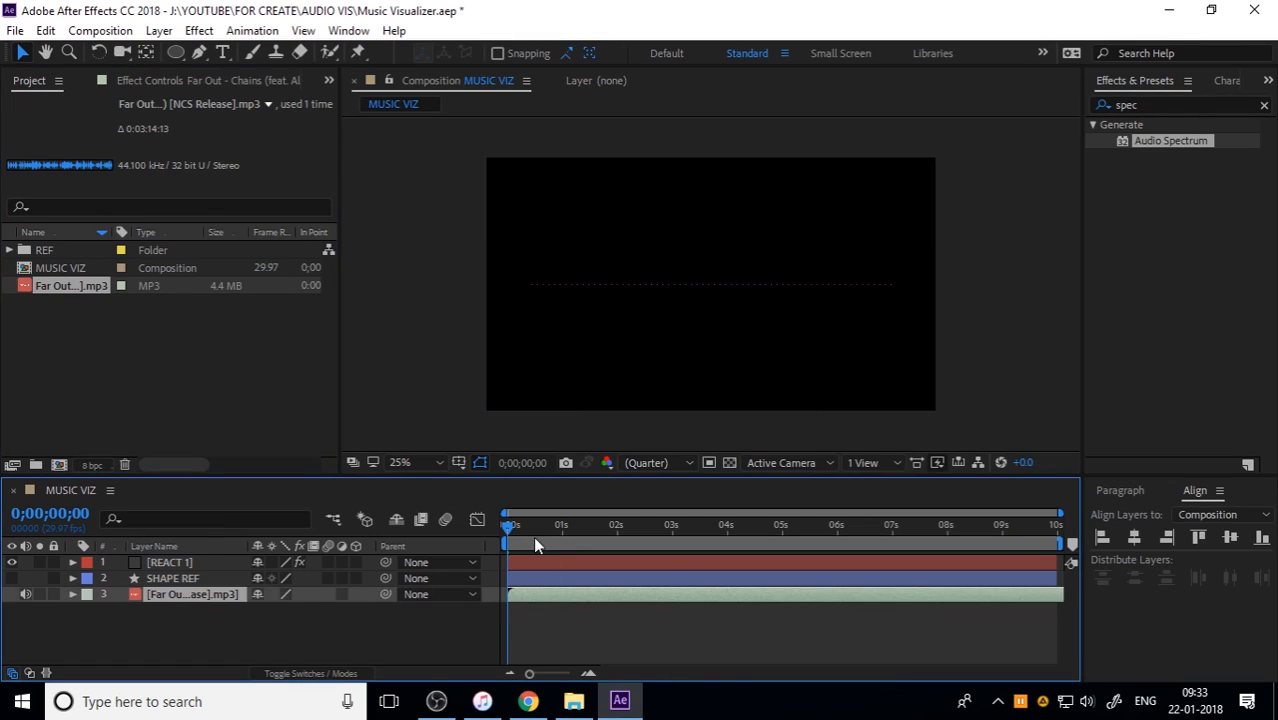
Step: Set the Audio Spectrum's Audio Layer on REACT 1 to the Far Out - Chains MP3
click(178, 563)
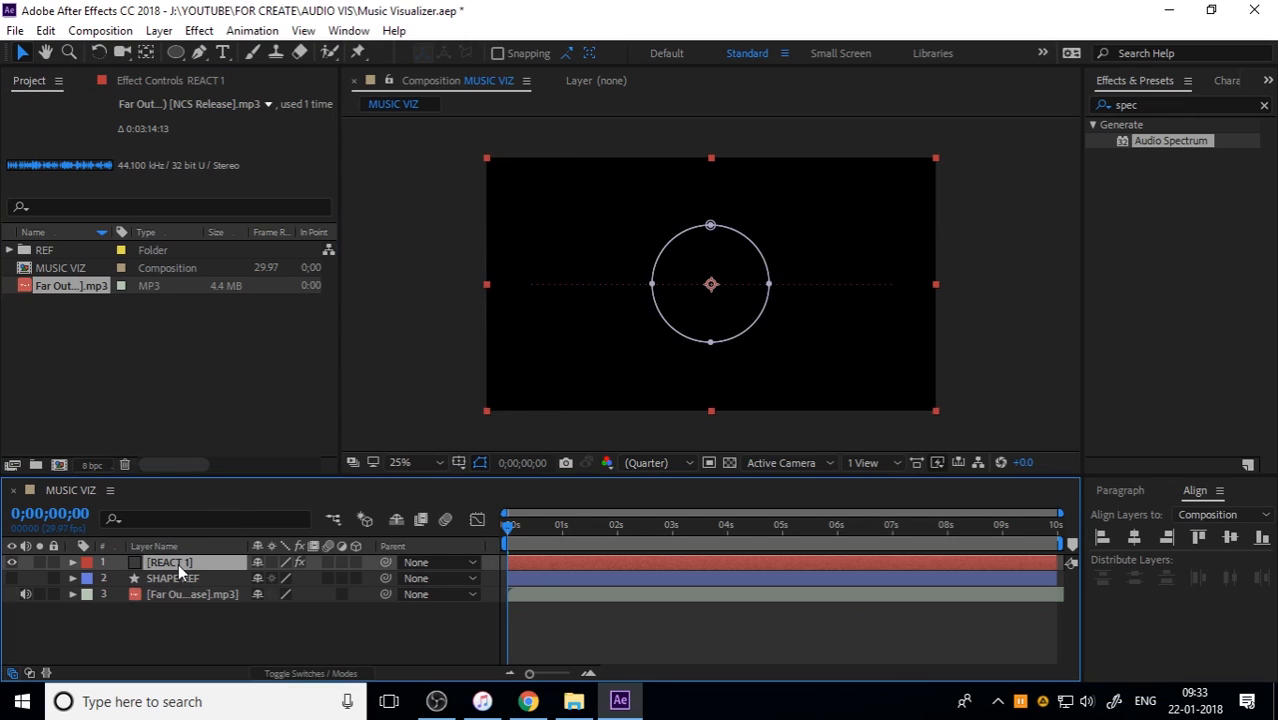
click(137, 76)
click(233, 134)
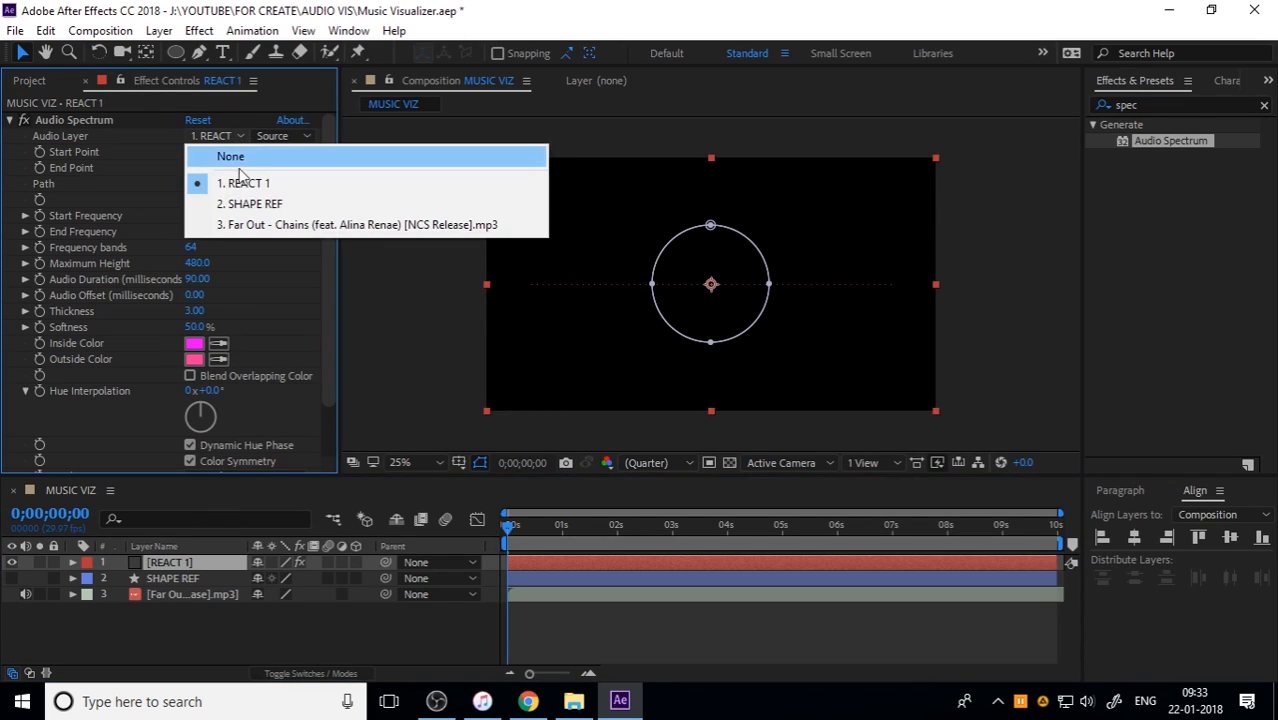
click(252, 226)
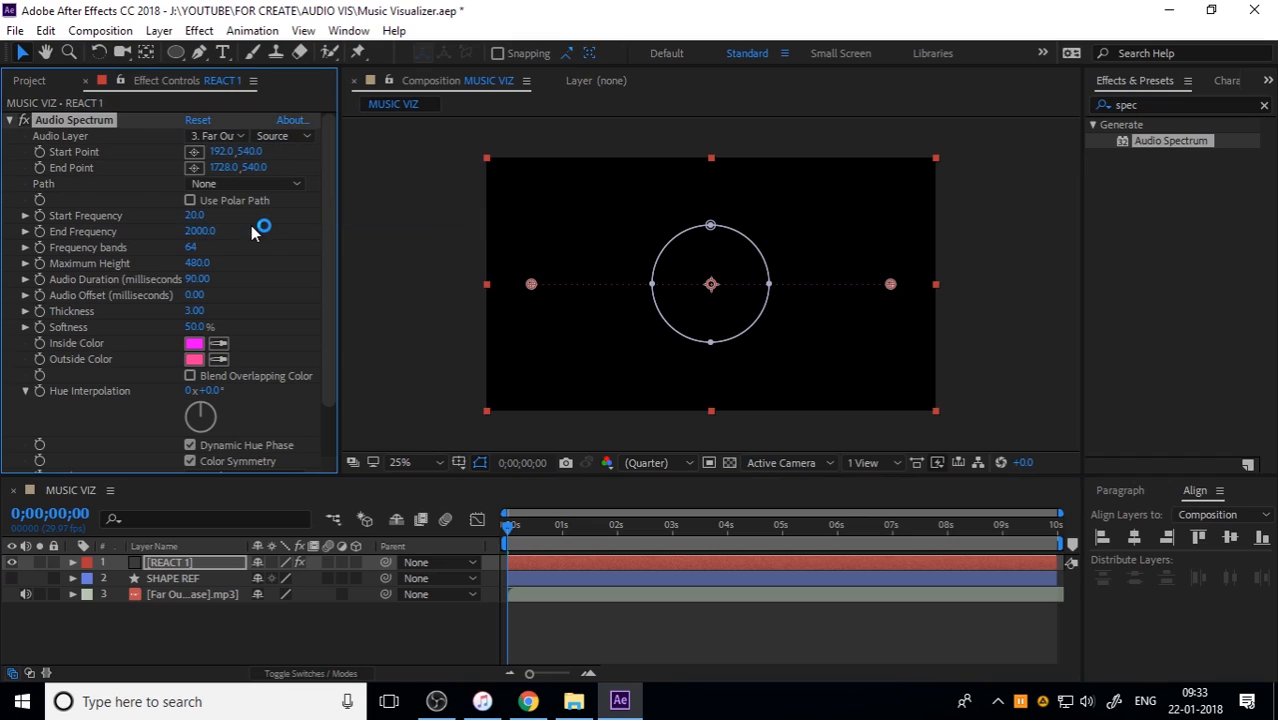
Step: Set the Audio Spectrum's Path on REACT 1 to Mask 1
click(728, 594)
click(185, 561)
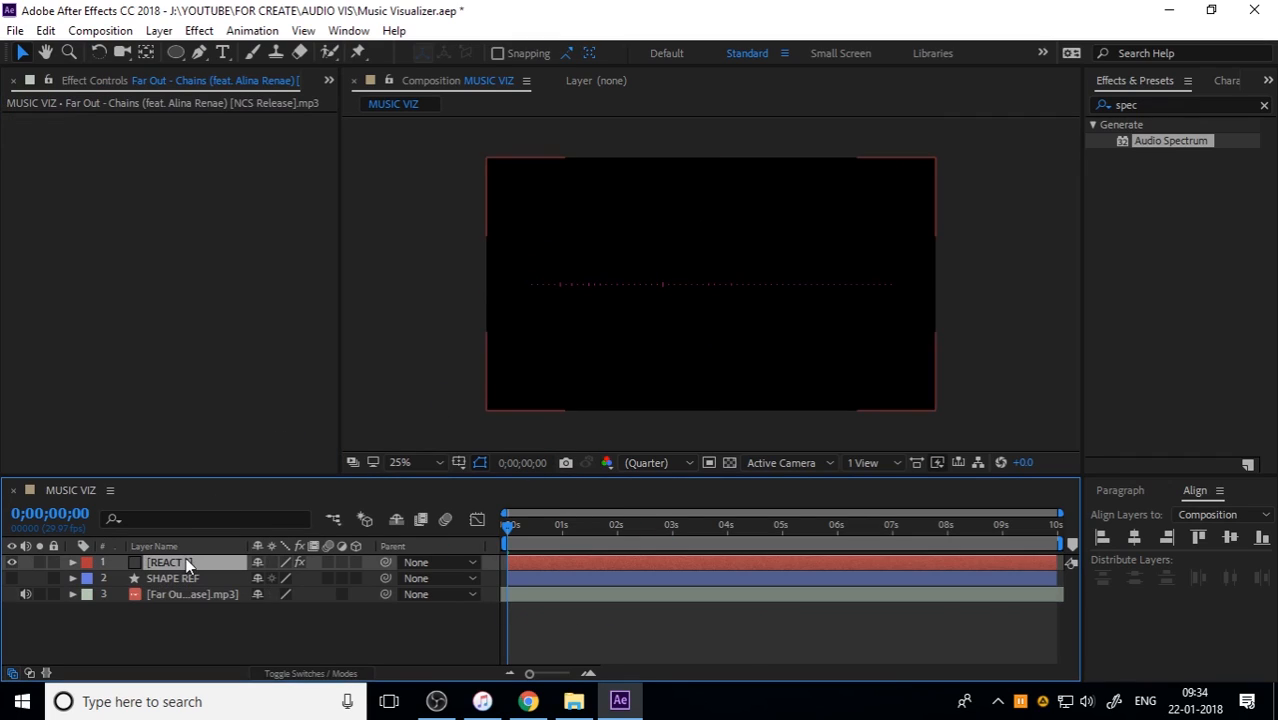
click(262, 180)
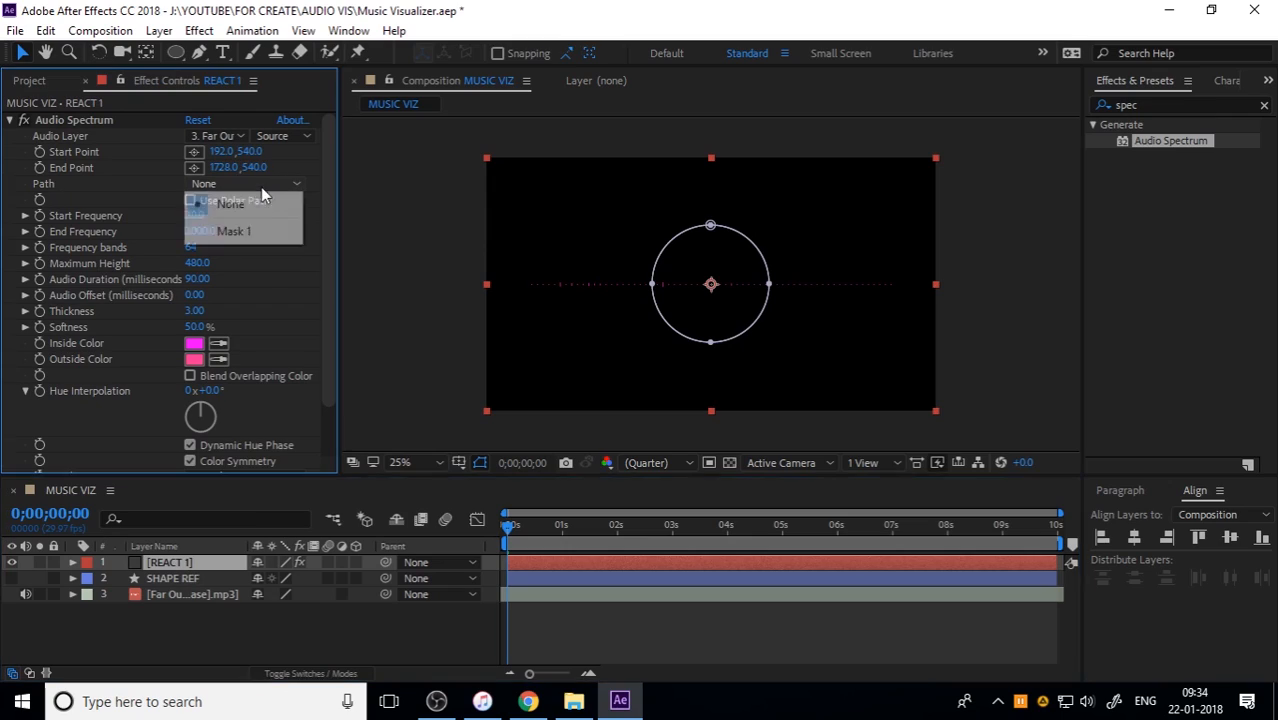
click(262, 231)
Step: Preview the circular spectrum from the start of MUSIC VIZ
click(520, 592)
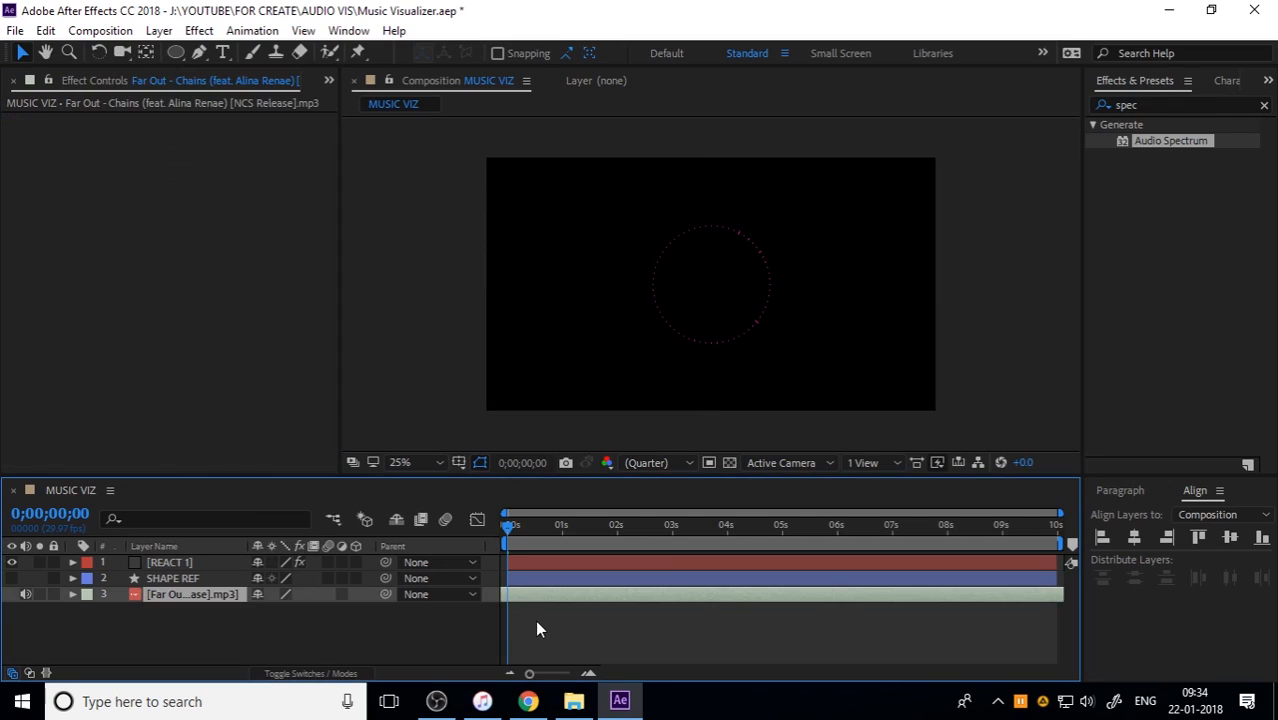
click(533, 617)
click(527, 521)
key(space)
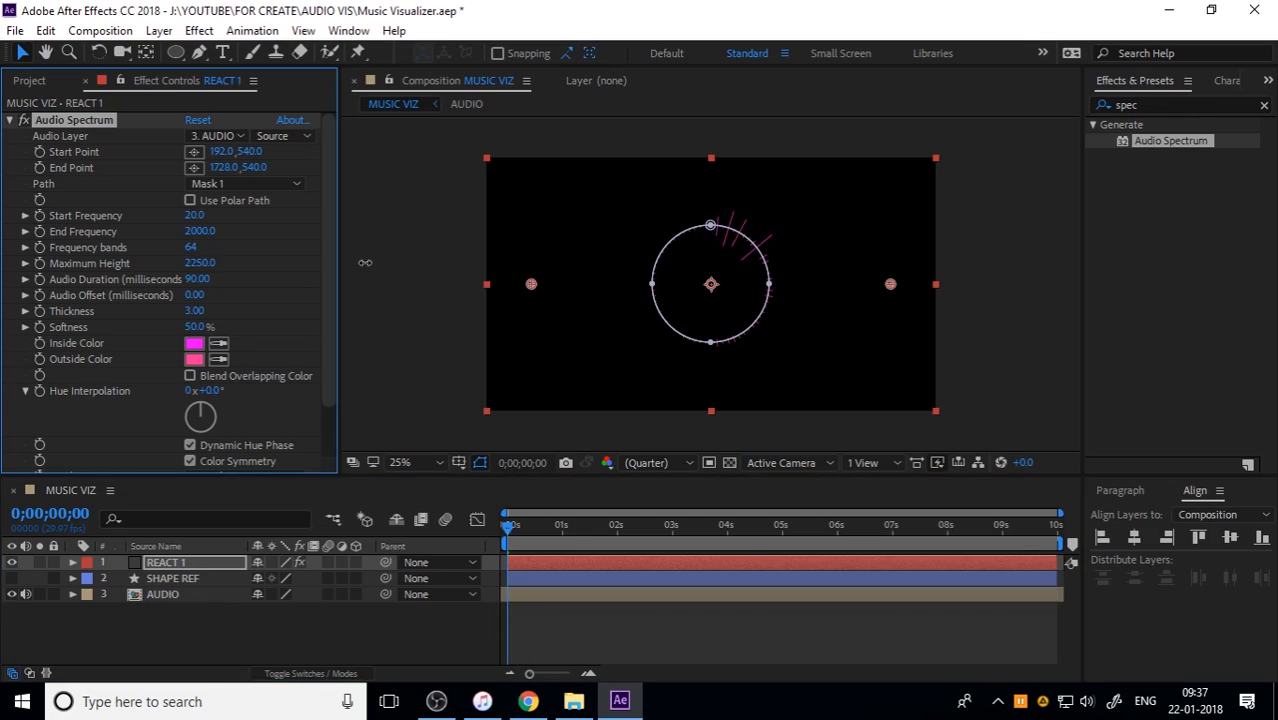
Step: Set the Audio Spectrum's Maximum Height on REACT 1 to 800
drag(365, 262, 222, 261)
click(205, 263)
text(8)
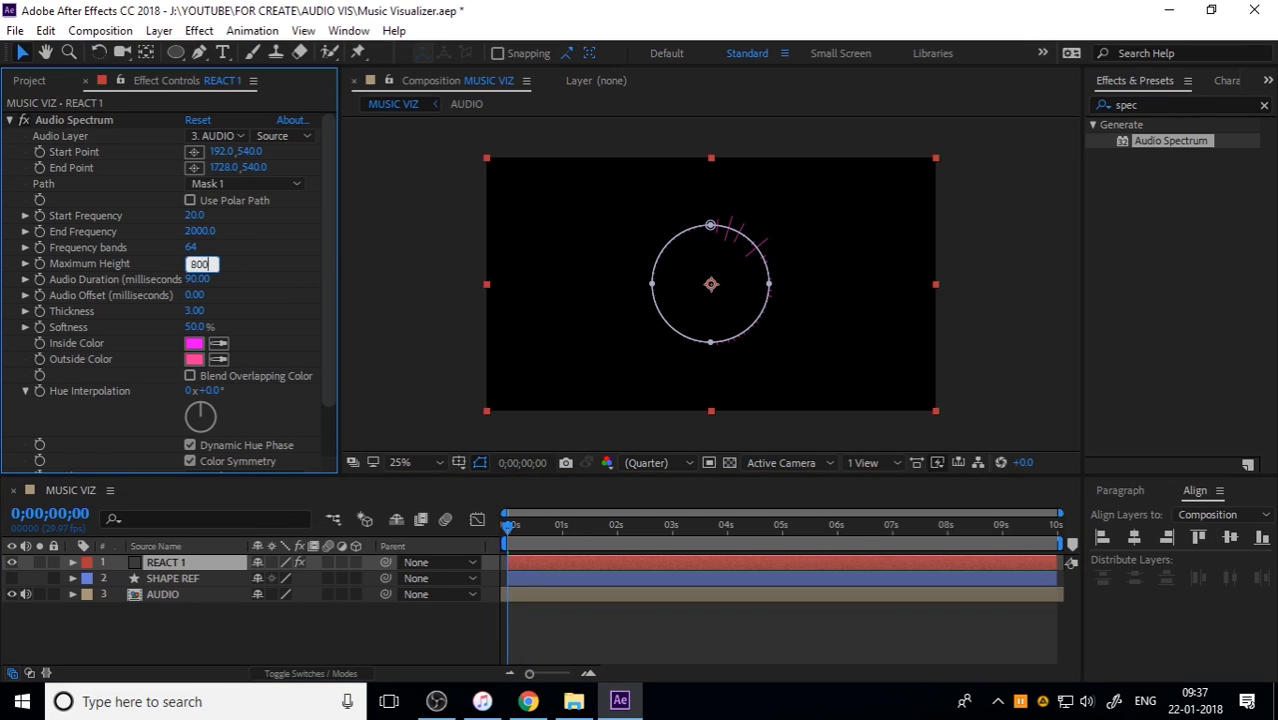
text(00)
click(270, 268)
Step: Play back MUSIC VIZ repeatedly to check how the taller spectrum reacts to the audio
click(606, 547)
key(space)
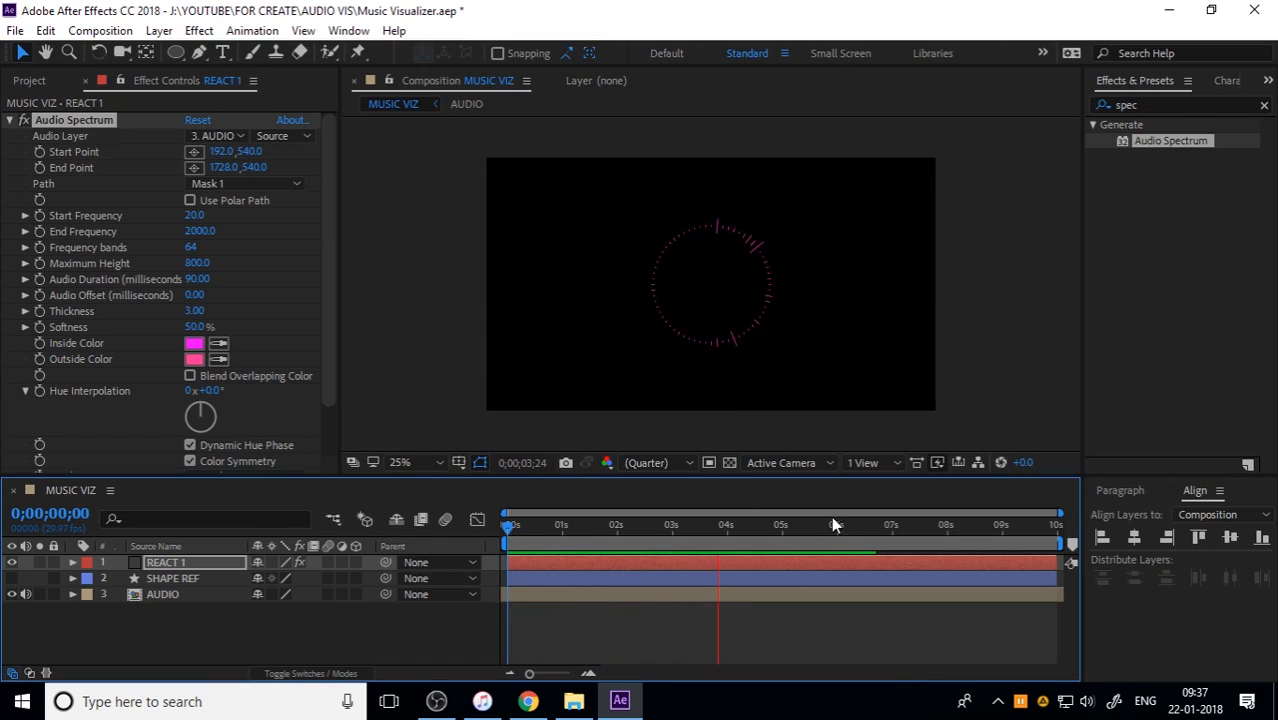
click(538, 594)
key(space)
key(space)
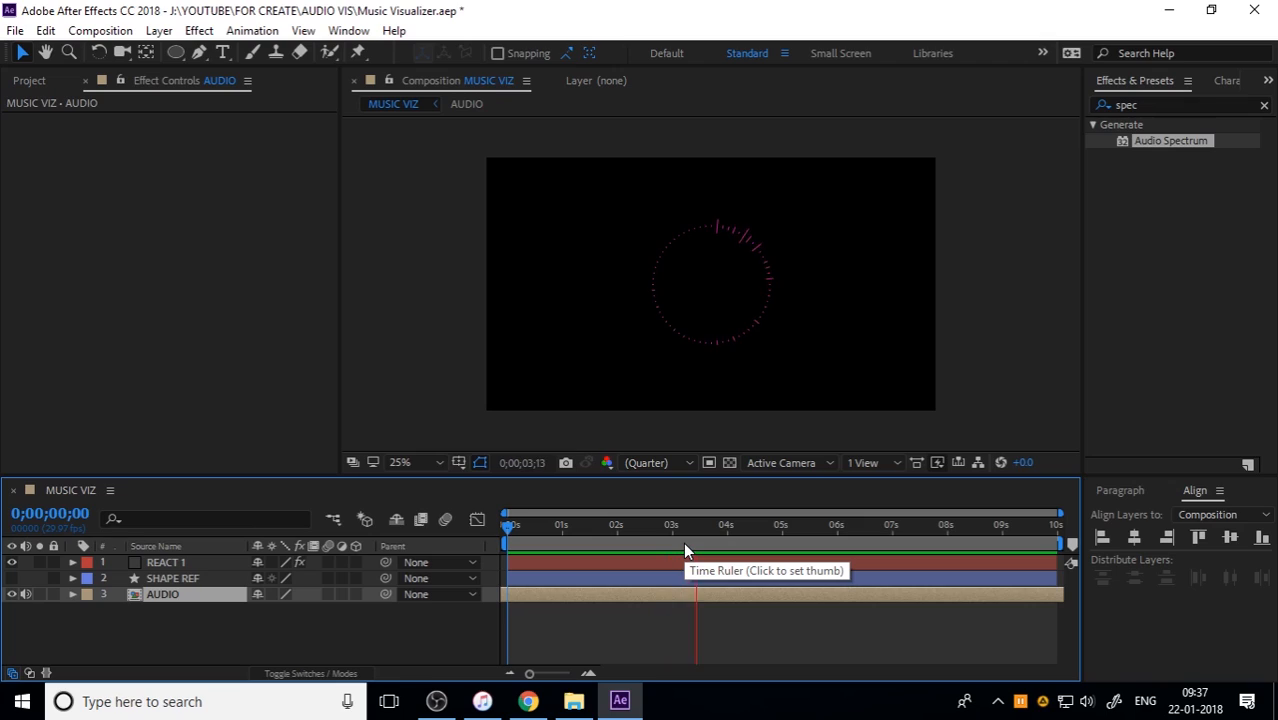
key(space)
key(space)
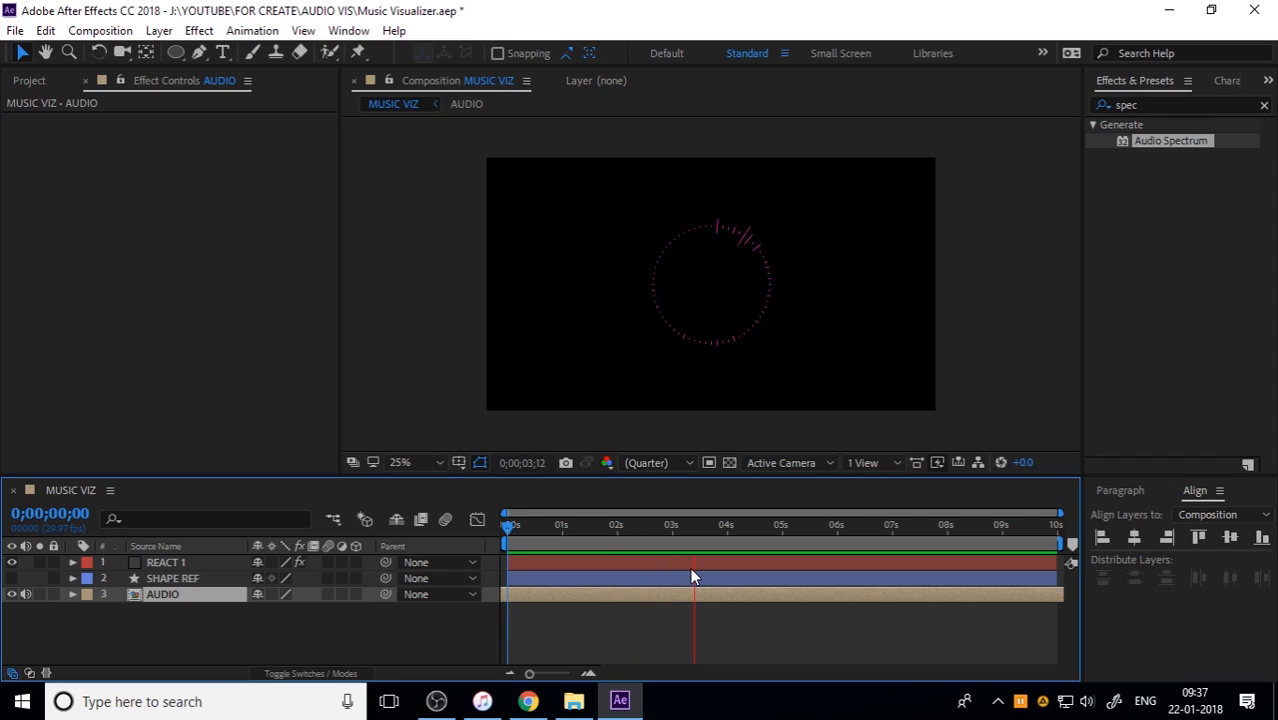
key(space)
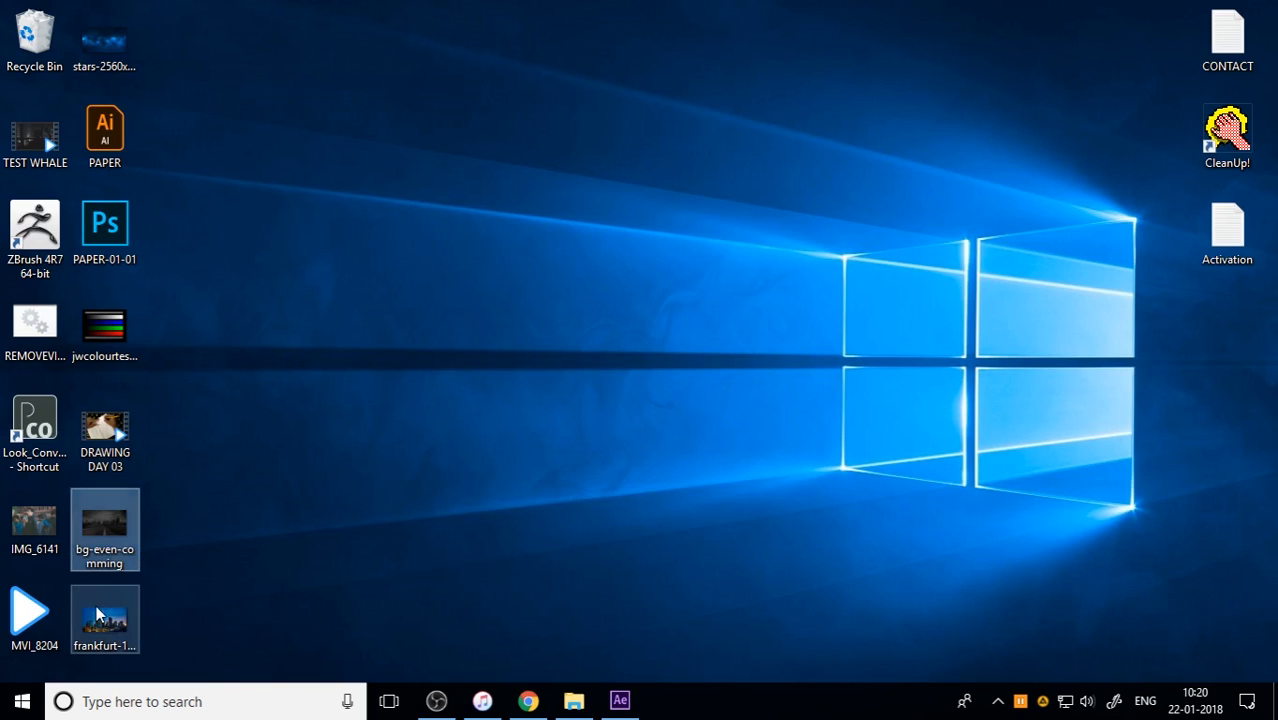
Step: Duplicate Shape Layer 1 in the REACT 2 composition and bring the copy to the top of the layer stack
drag(104, 618, 143, 643)
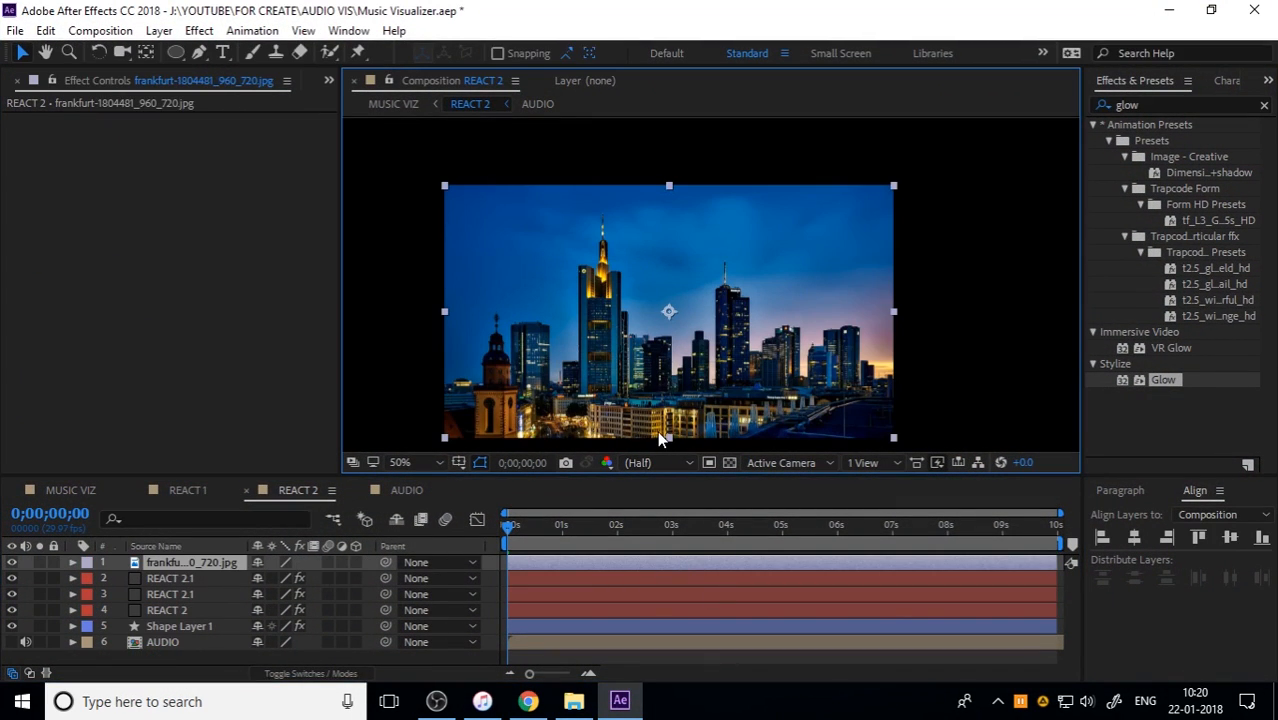
drag(516, 527, 477, 553)
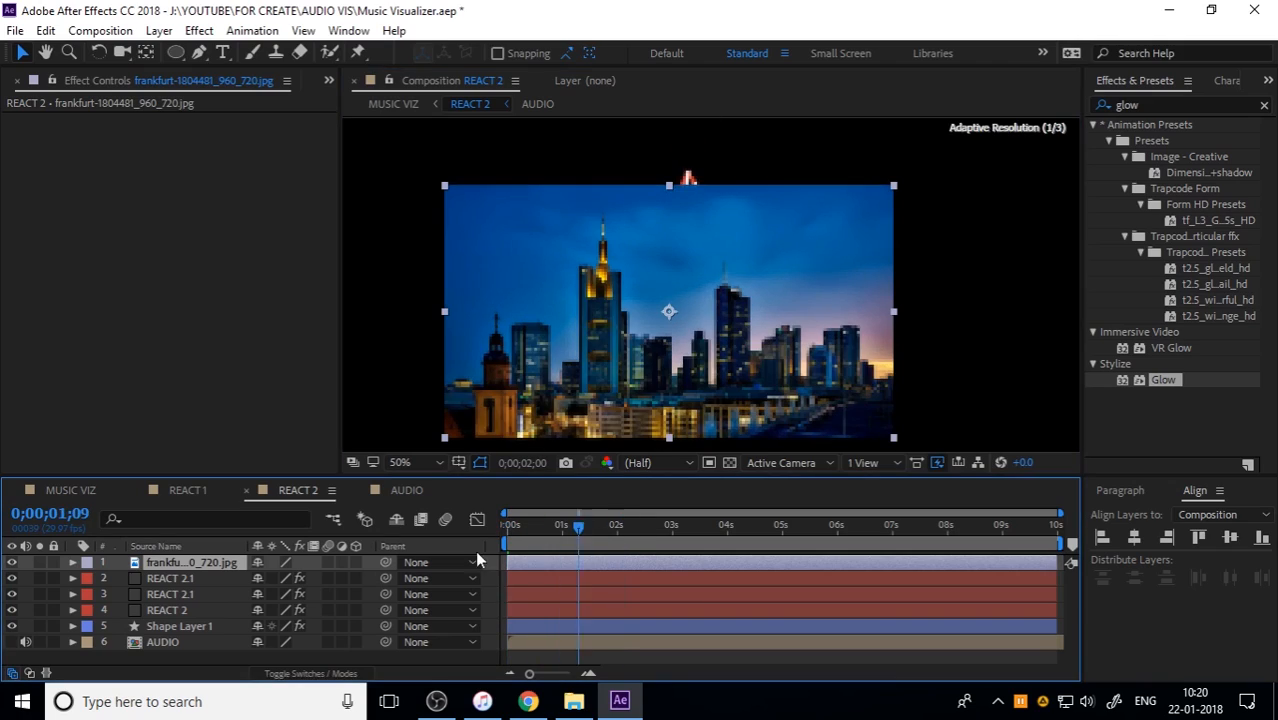
click(165, 626)
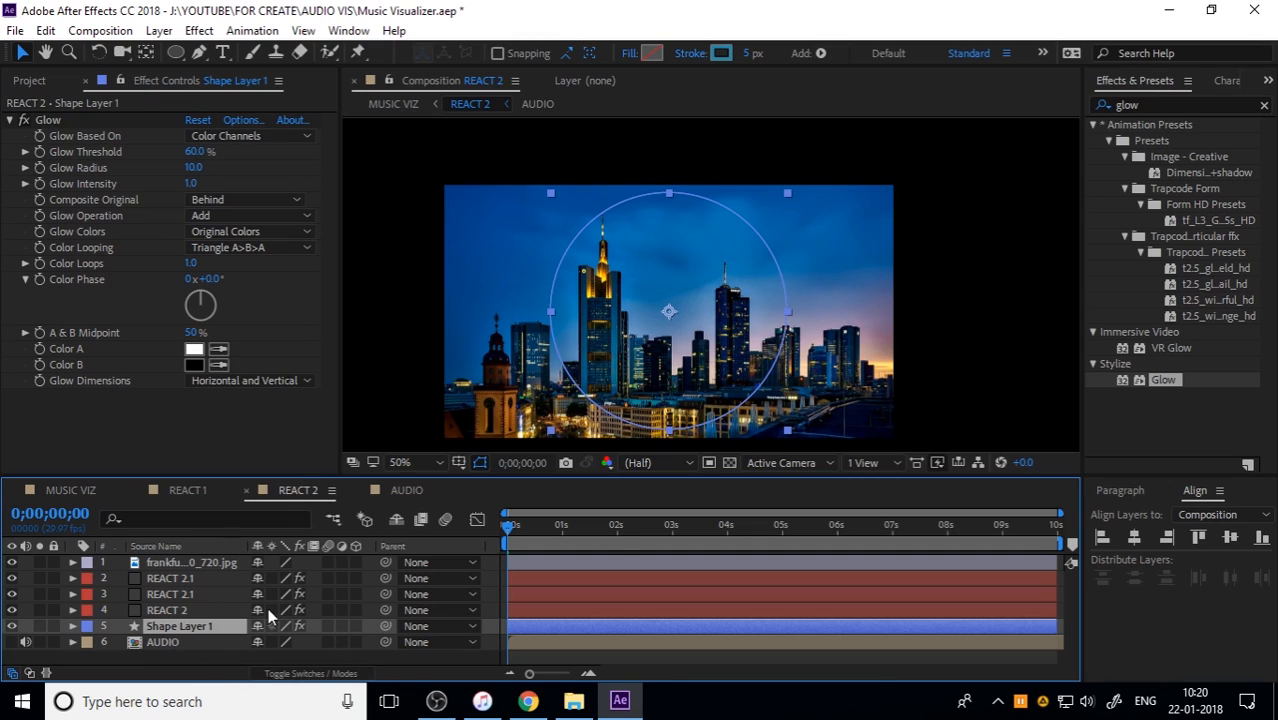
drag(540, 529, 400, 567)
key(ctrl+d)
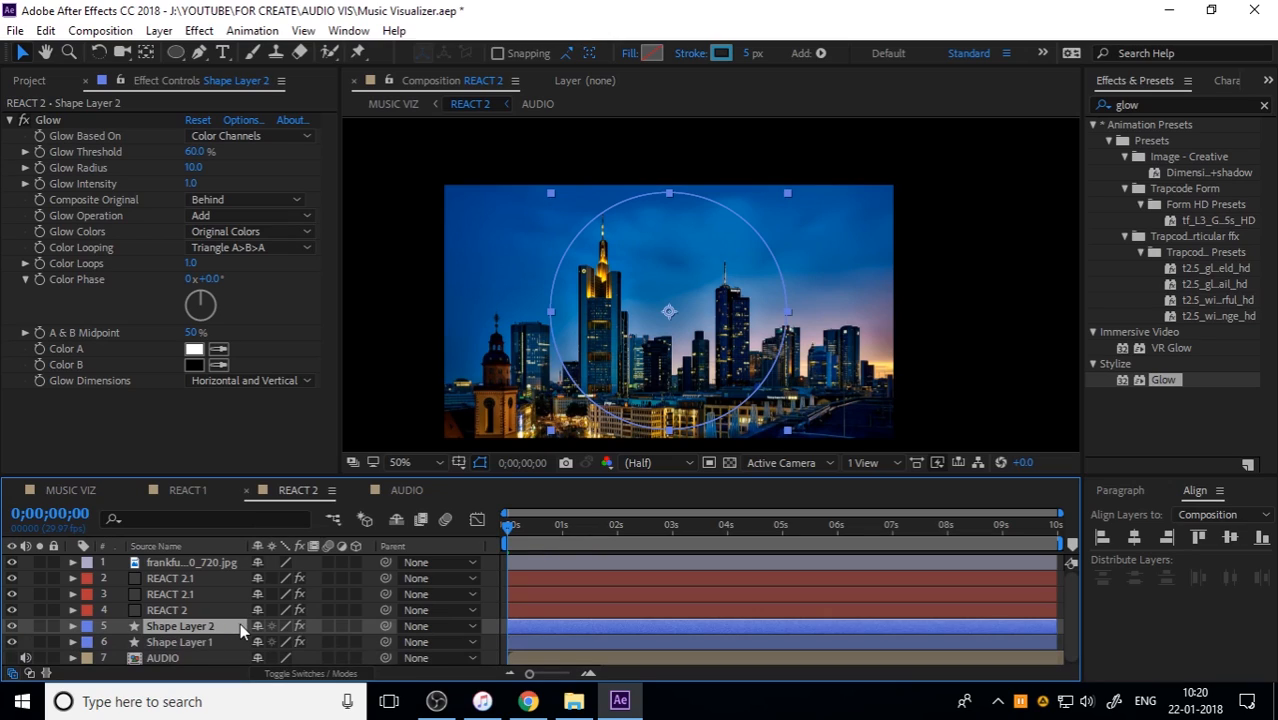
key(ctrl+shift+bracketright)
Step: Remove the Glow effect from the duplicated circle layer and rename the layer MASK
click(49, 125)
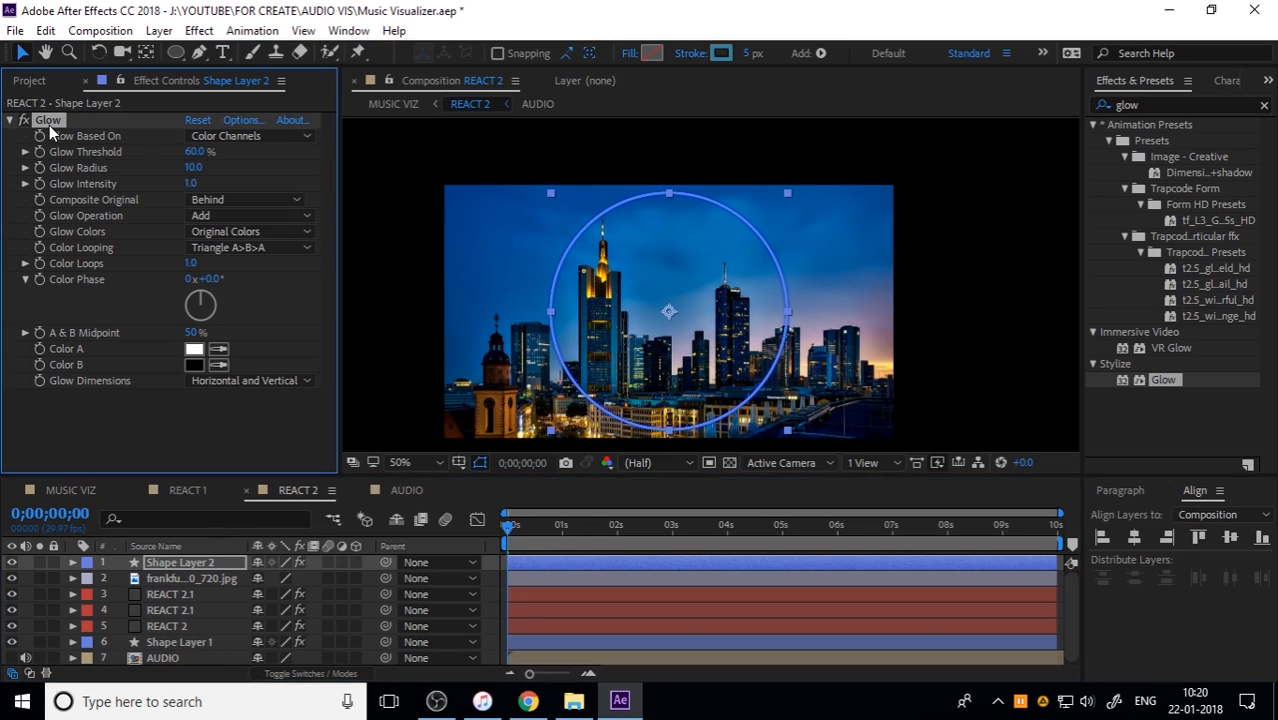
key(Delete)
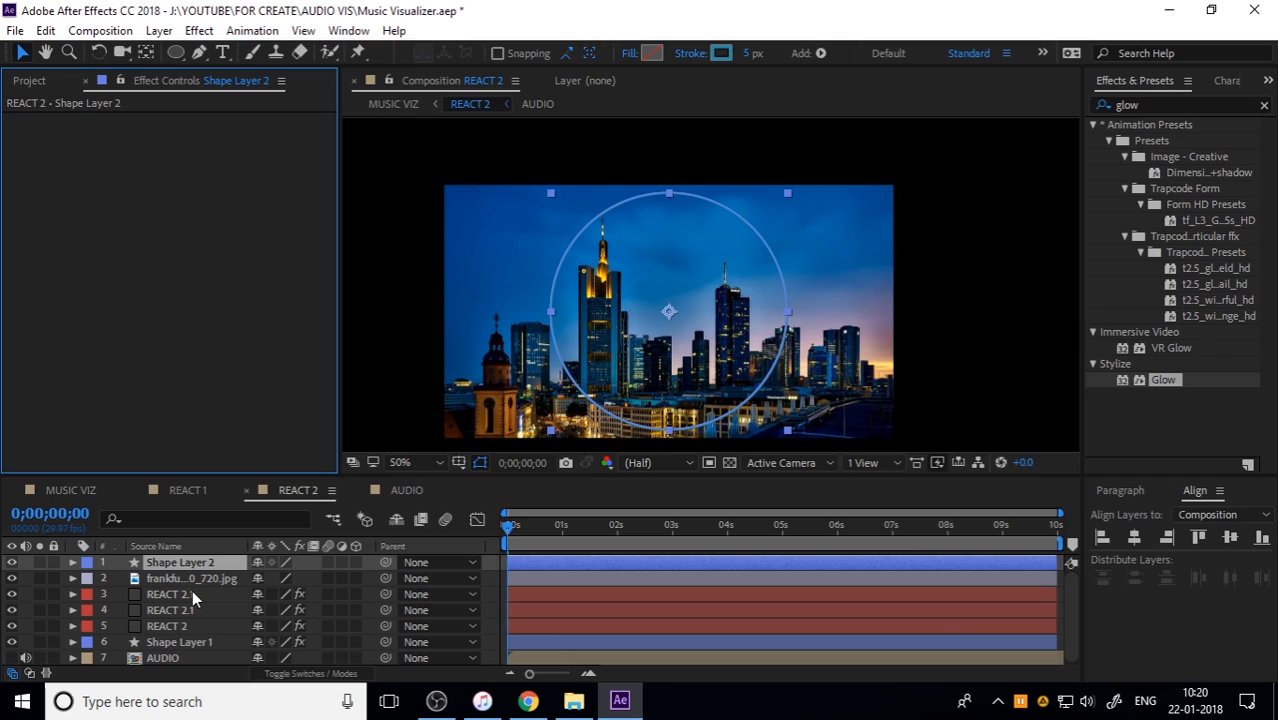
click(208, 556)
key(Return)
text(MASK)
key(Return)
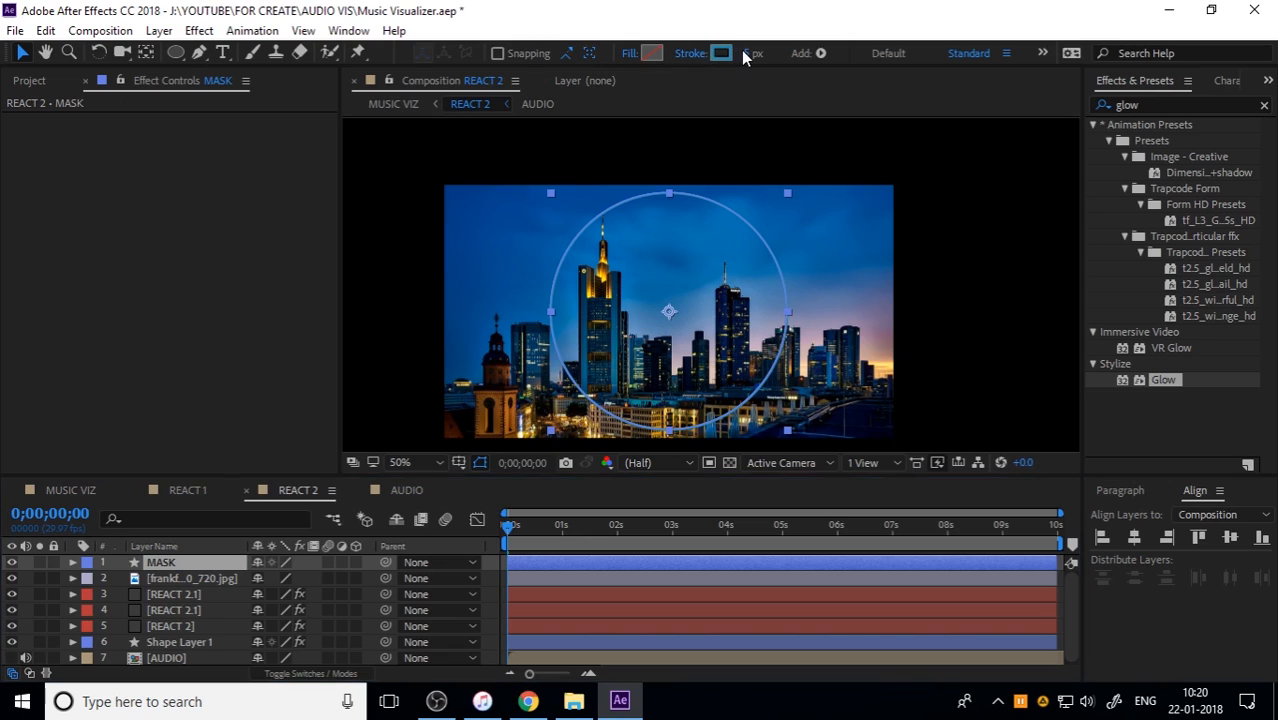
Step: Give the MASK circle a solid fill and a stroke width of 0 px
click(629, 53)
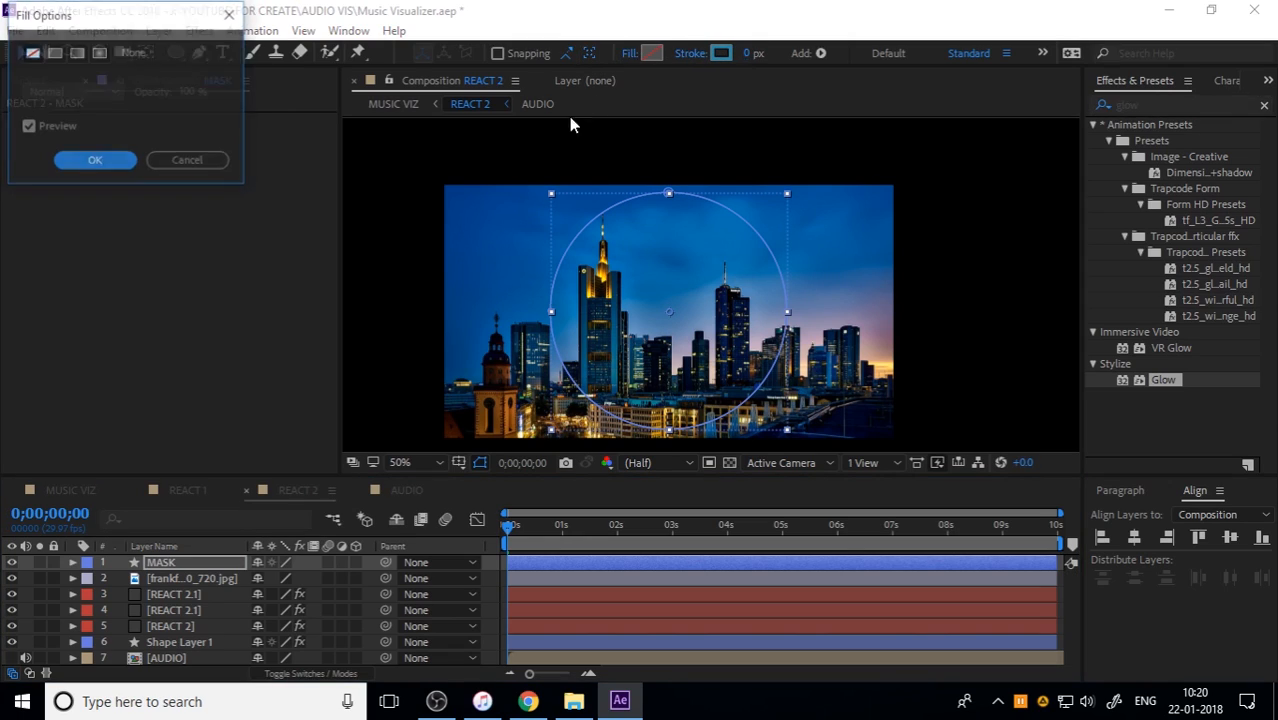
click(54, 52)
click(95, 161)
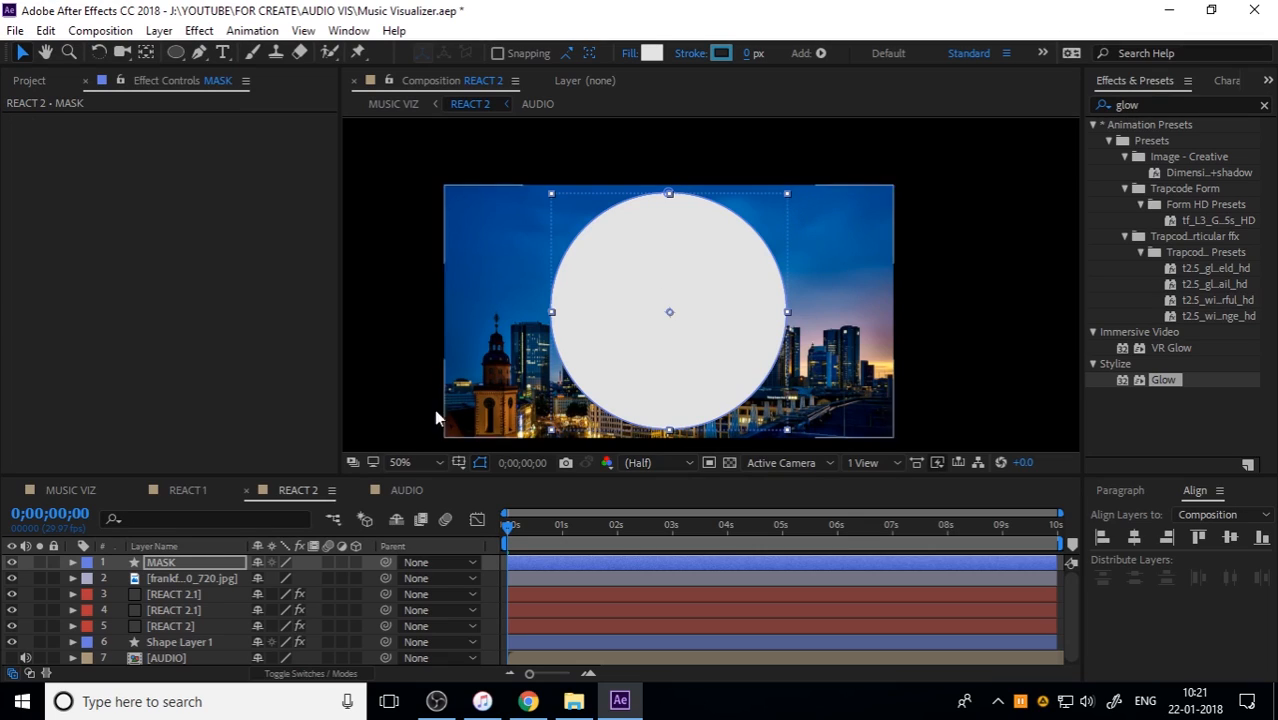
Step: Hide the frankfurt image and scale the MASK circle to 44% so it fits inside the inner spectrum ring
key(s)
drag(300, 578, 226, 572)
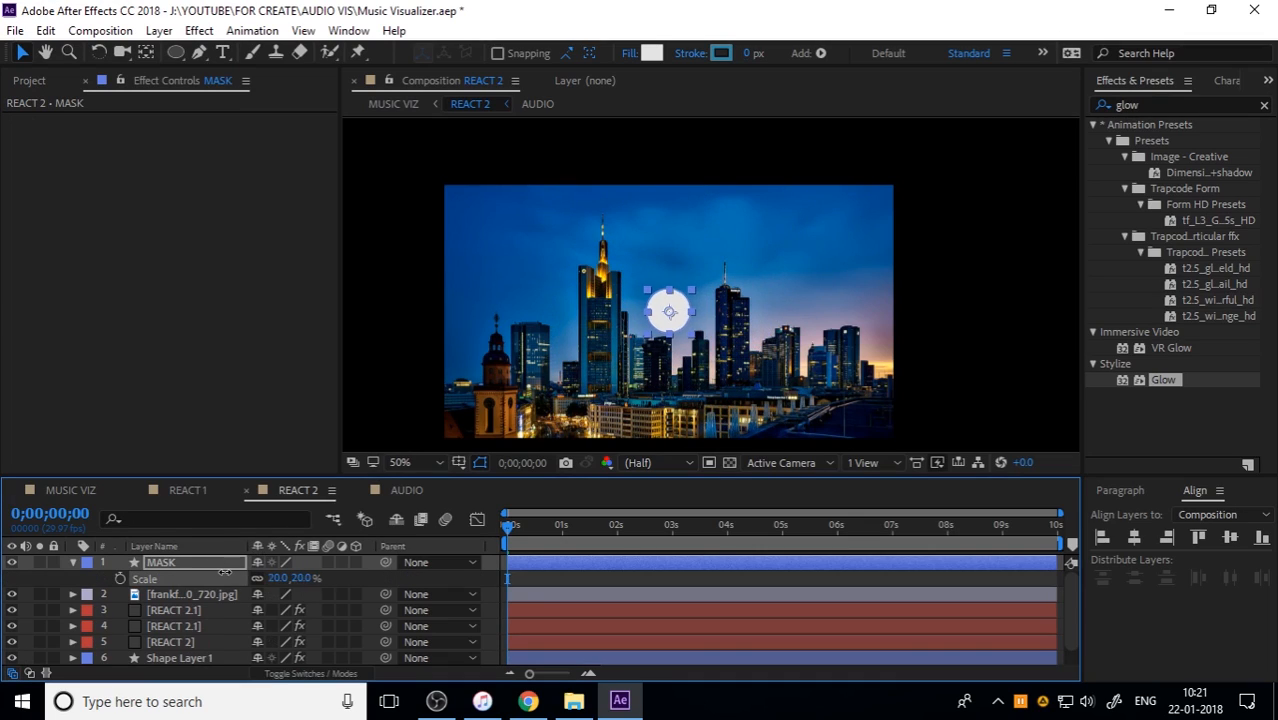
click(11, 594)
mouse_move(527, 531)
mouse_down()
mouse_move(519, 523)
mouse_move(541, 524)
mouse_up()
drag(310, 578, 331, 579)
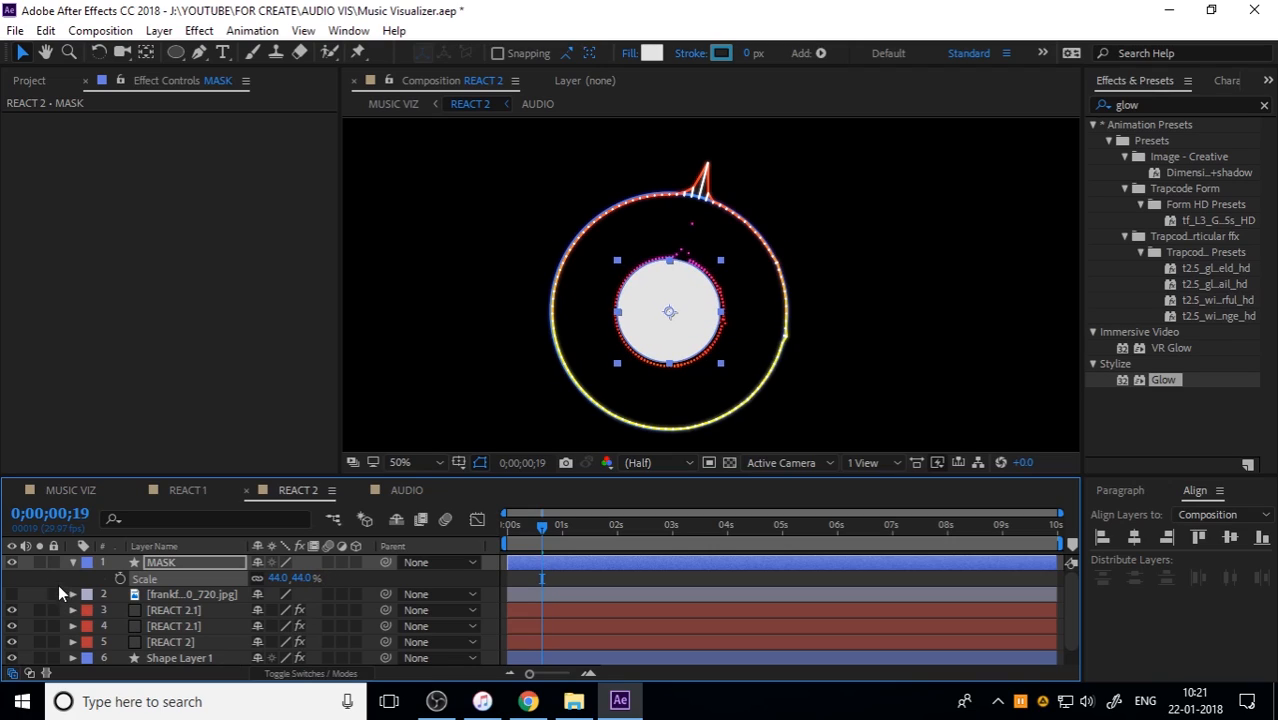
click(74, 562)
Step: Show the frankfurt image again and pre-compose it as LOGO, moving all attributes into the new composition
click(172, 579)
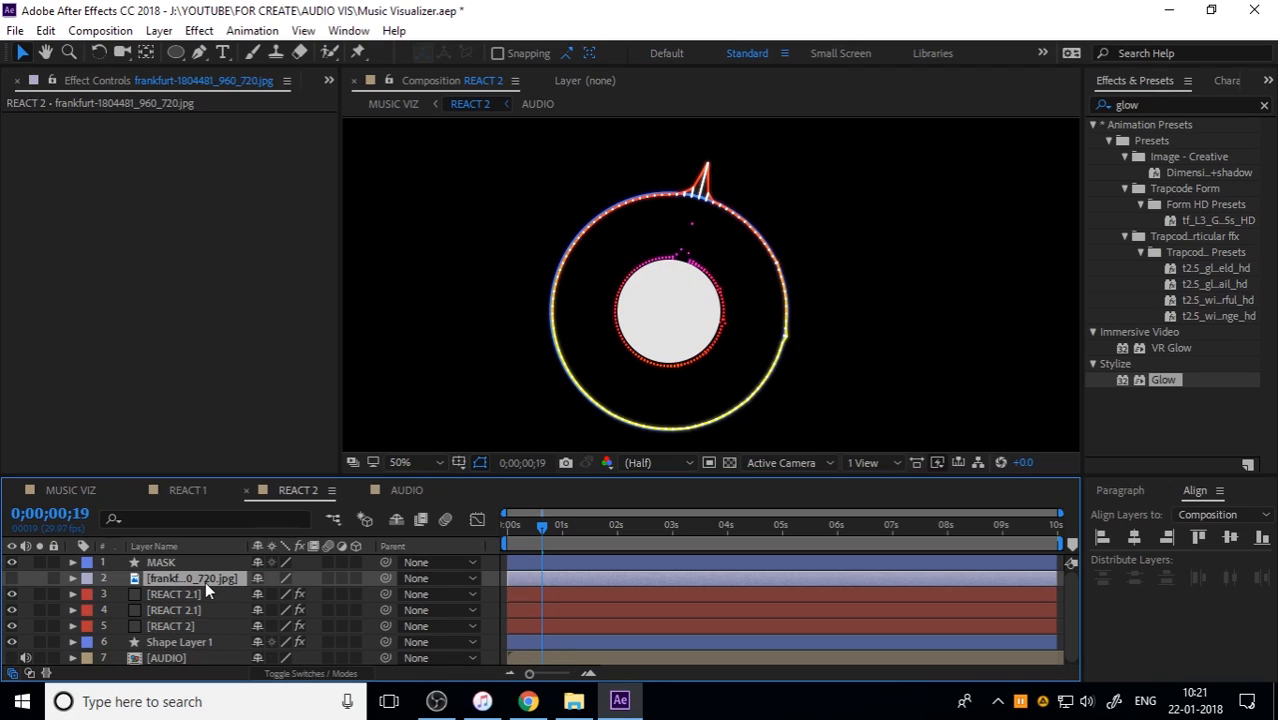
click(12, 578)
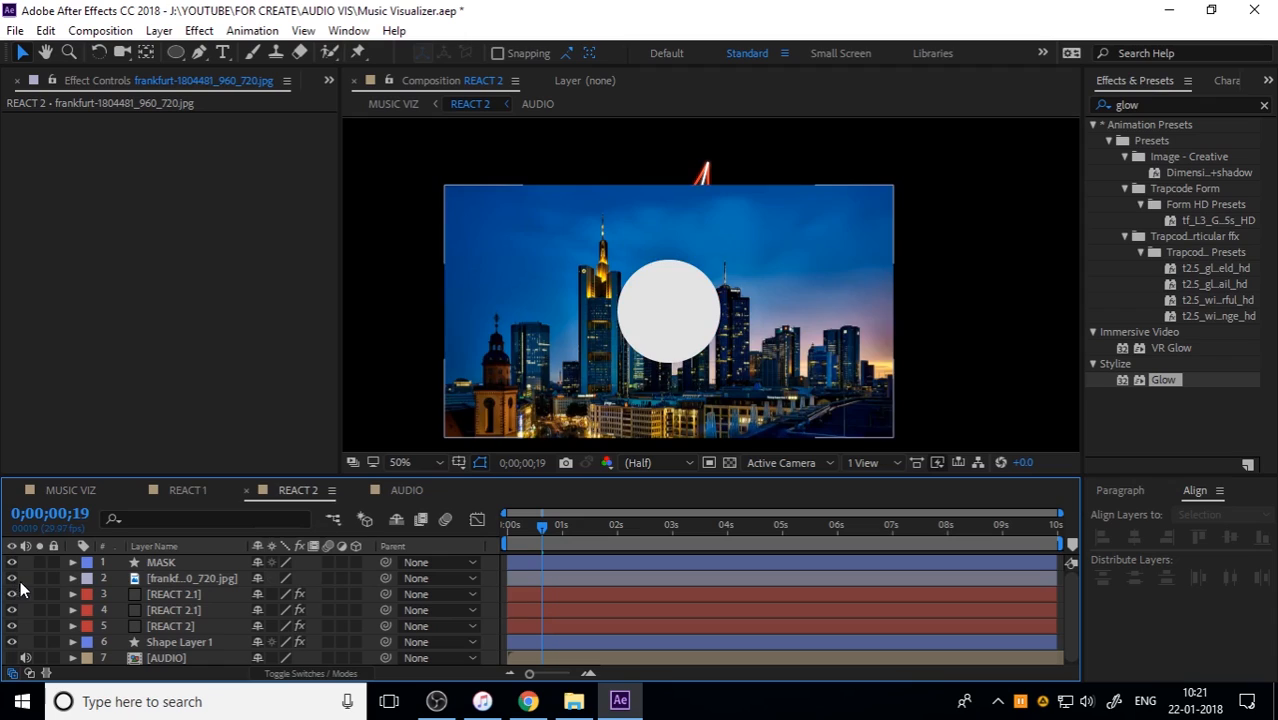
right_click(216, 576)
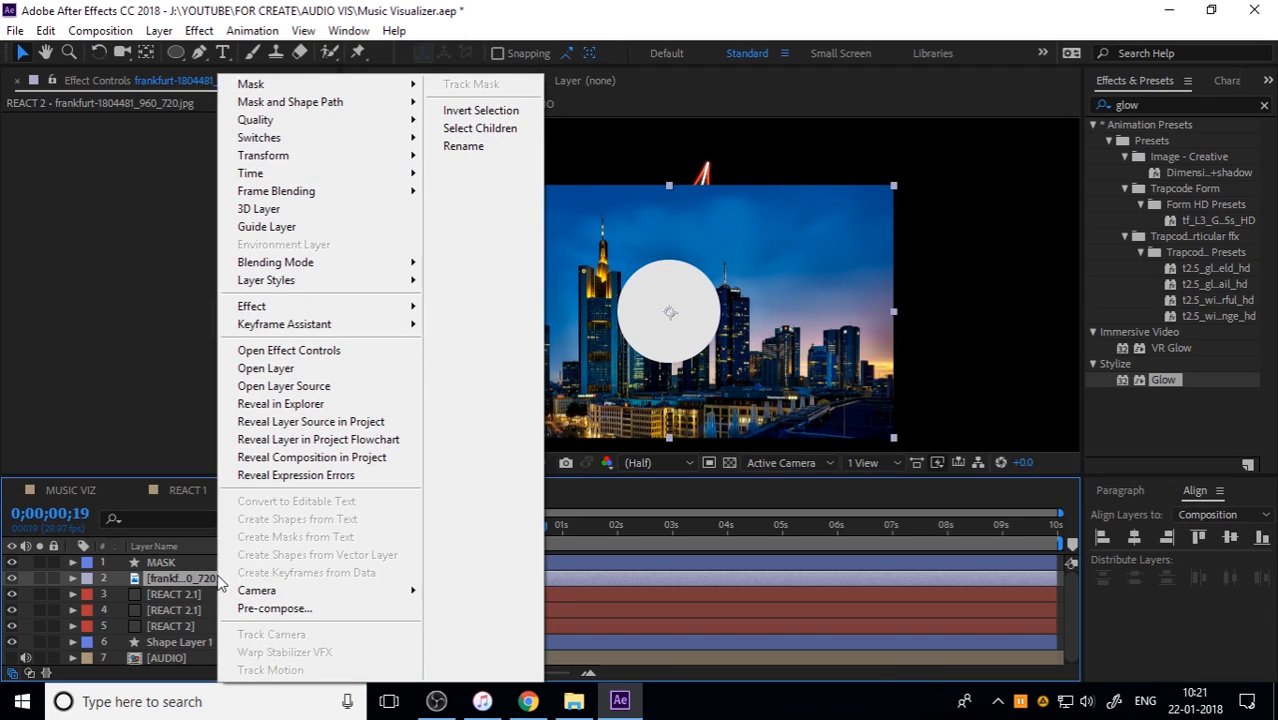
click(279, 609)
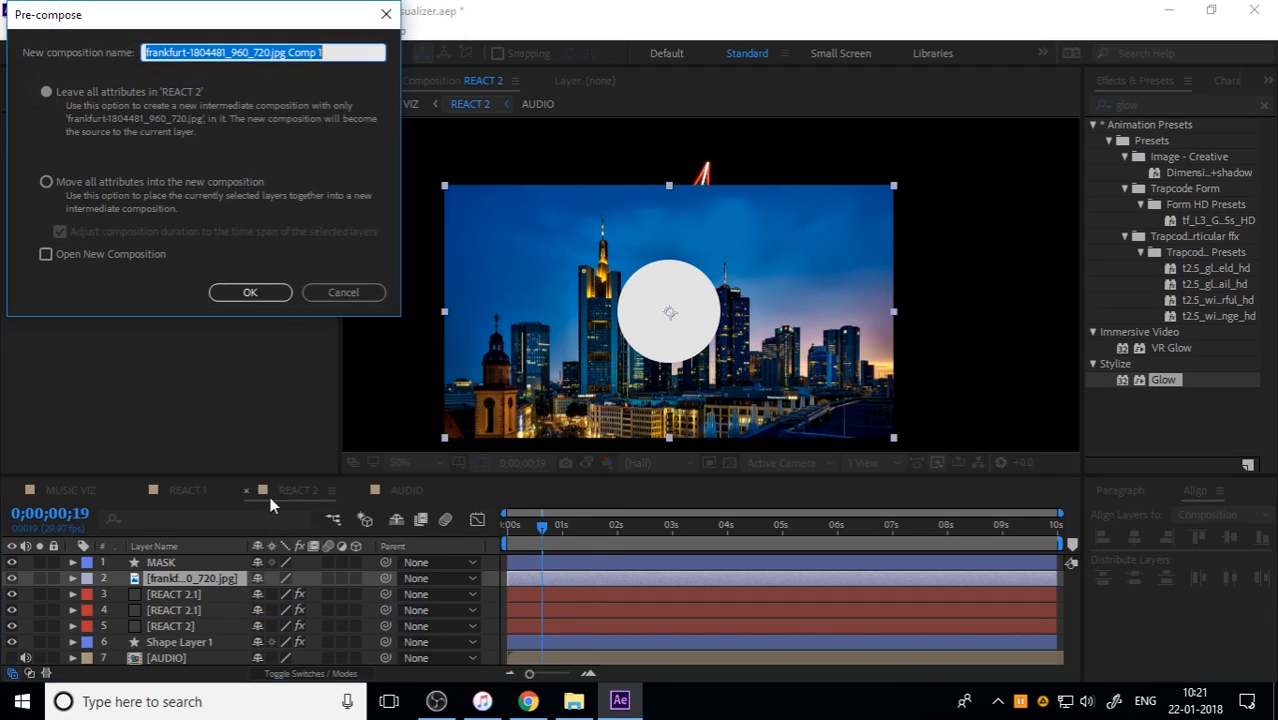
click(141, 194)
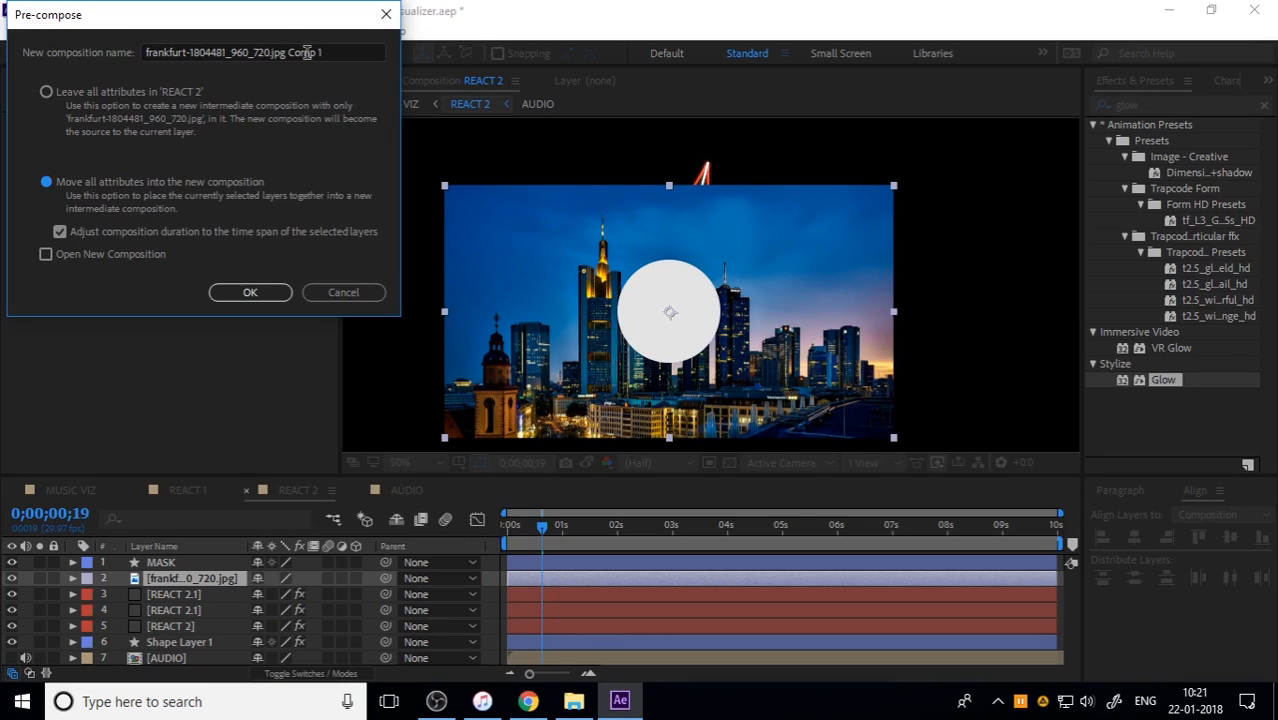
click(353, 50)
text(LOGO)
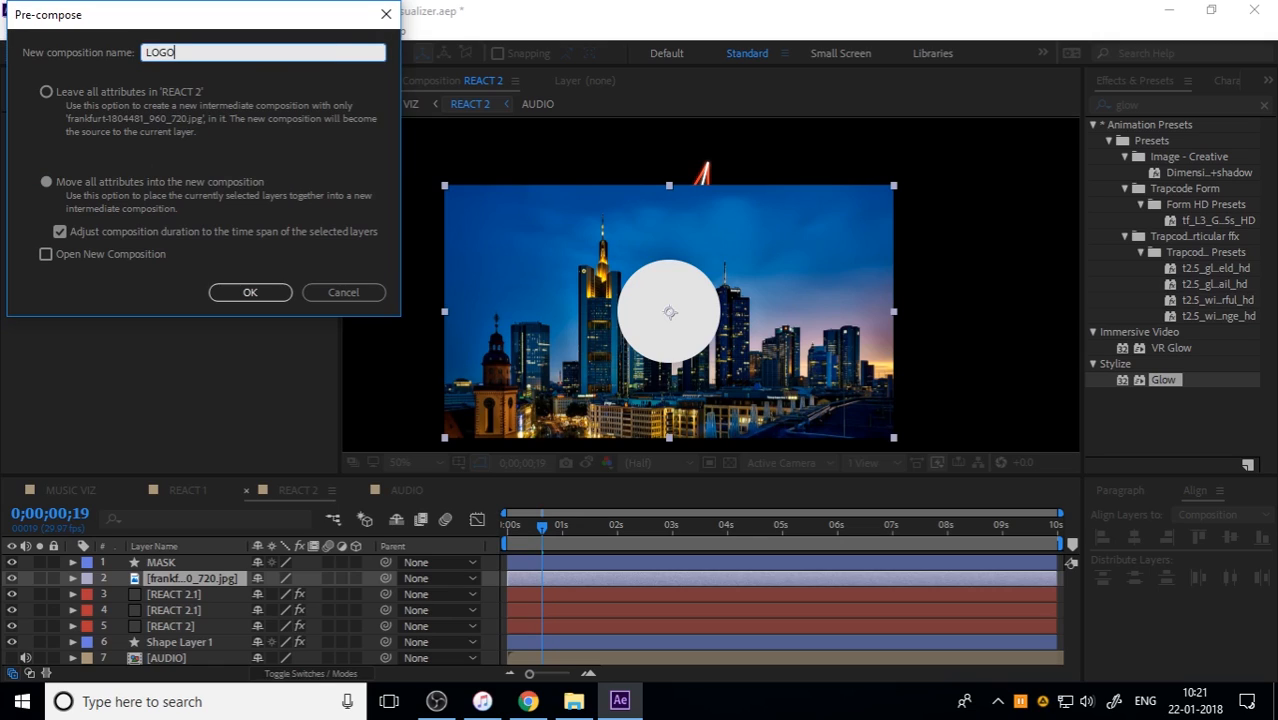
key(Return)
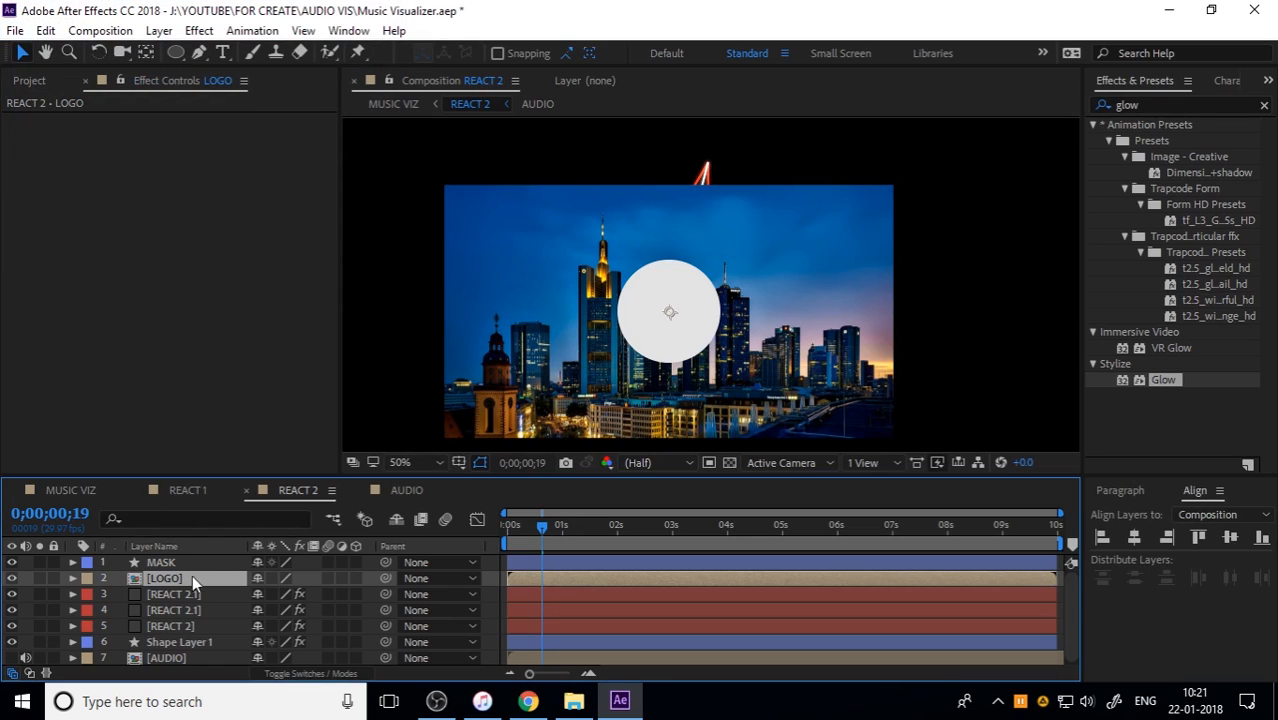
Step: Set the LOGO layer's track matte to Alpha Matte using the MASK circle
drag(546, 522, 461, 526)
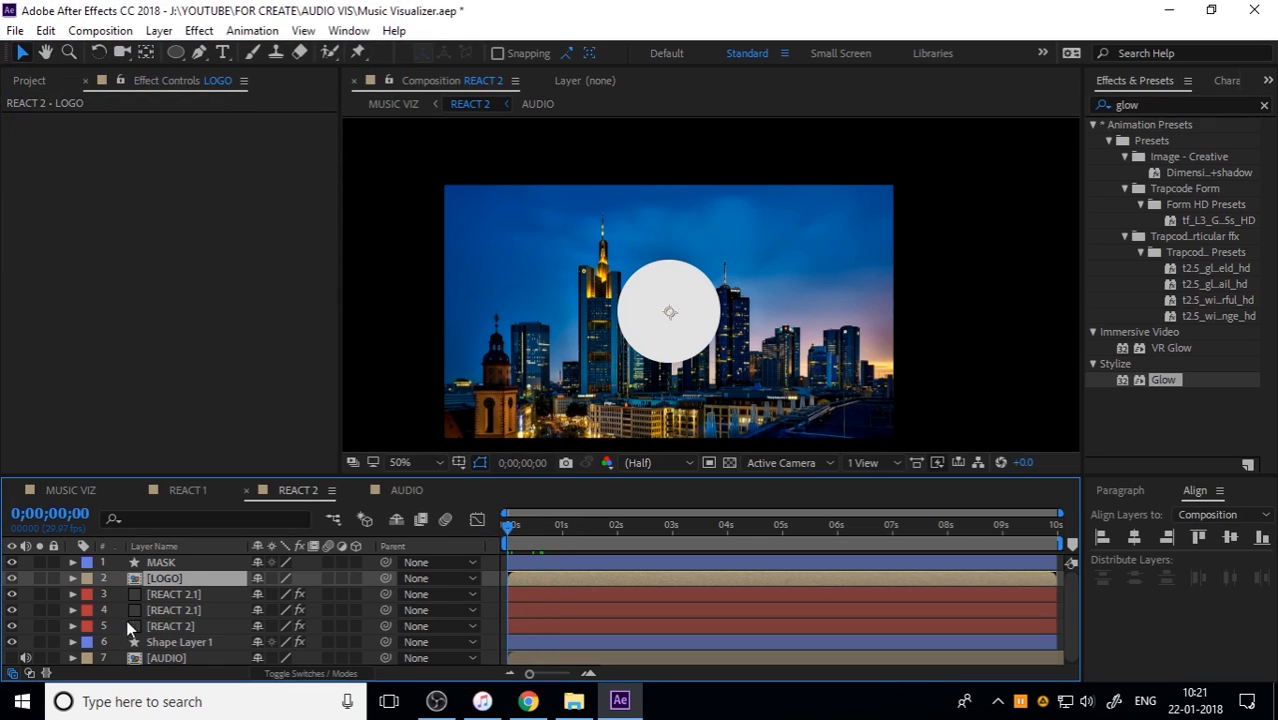
click(163, 562)
click(174, 577)
click(305, 673)
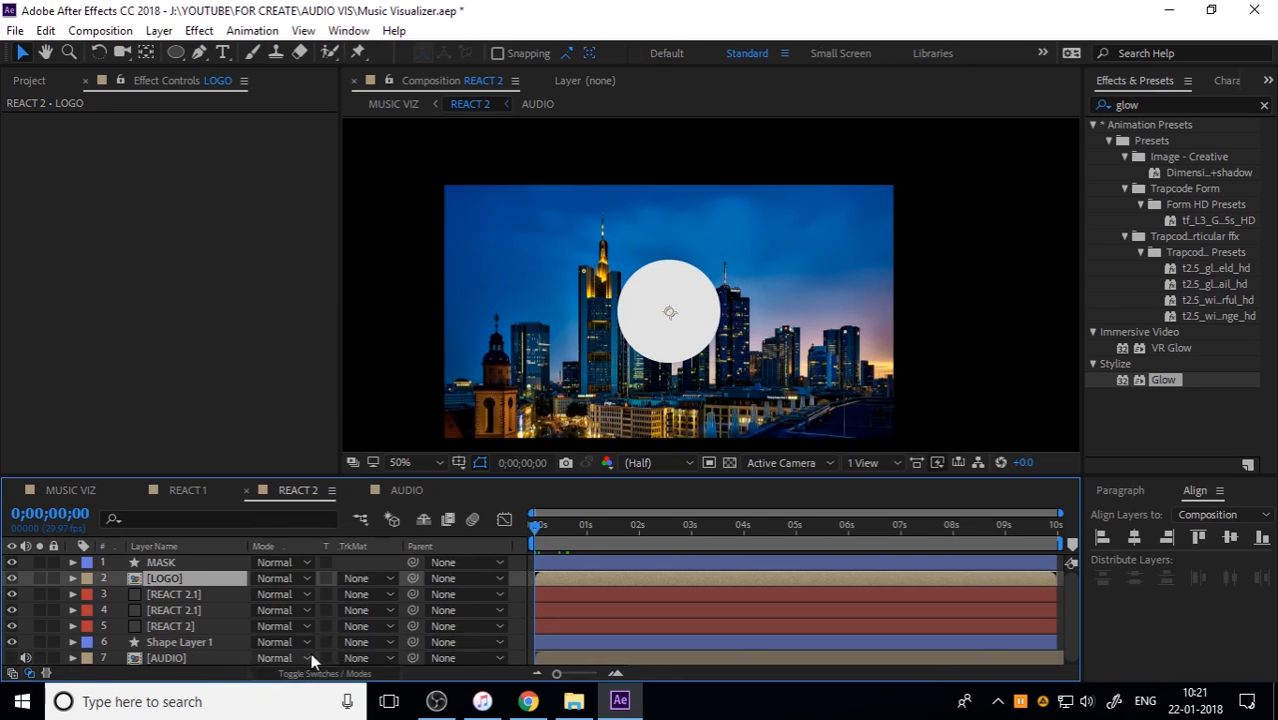
click(362, 584)
click(418, 497)
click(899, 377)
Step: Scale down the frankfurt image inside the LOGO composition so more of the skyline fits in the circle, and return to REACT 2
double_click(195, 575)
click(912, 396)
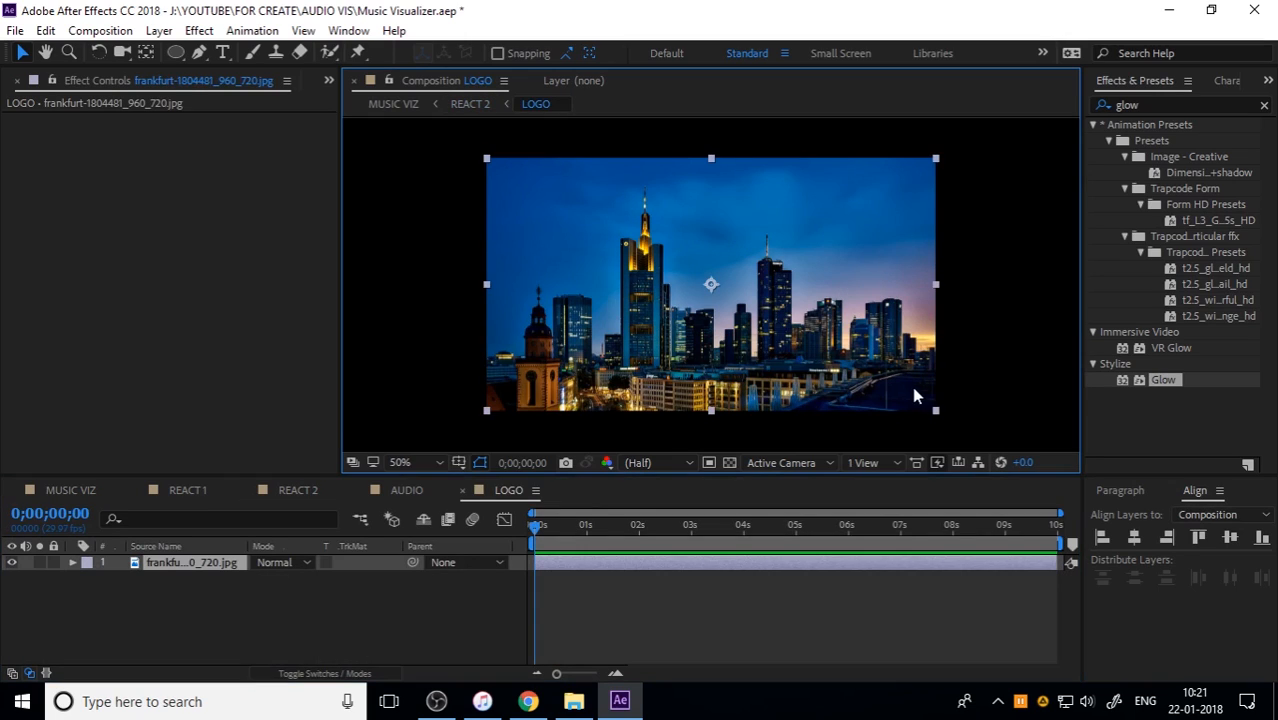
drag(936, 410, 866, 371)
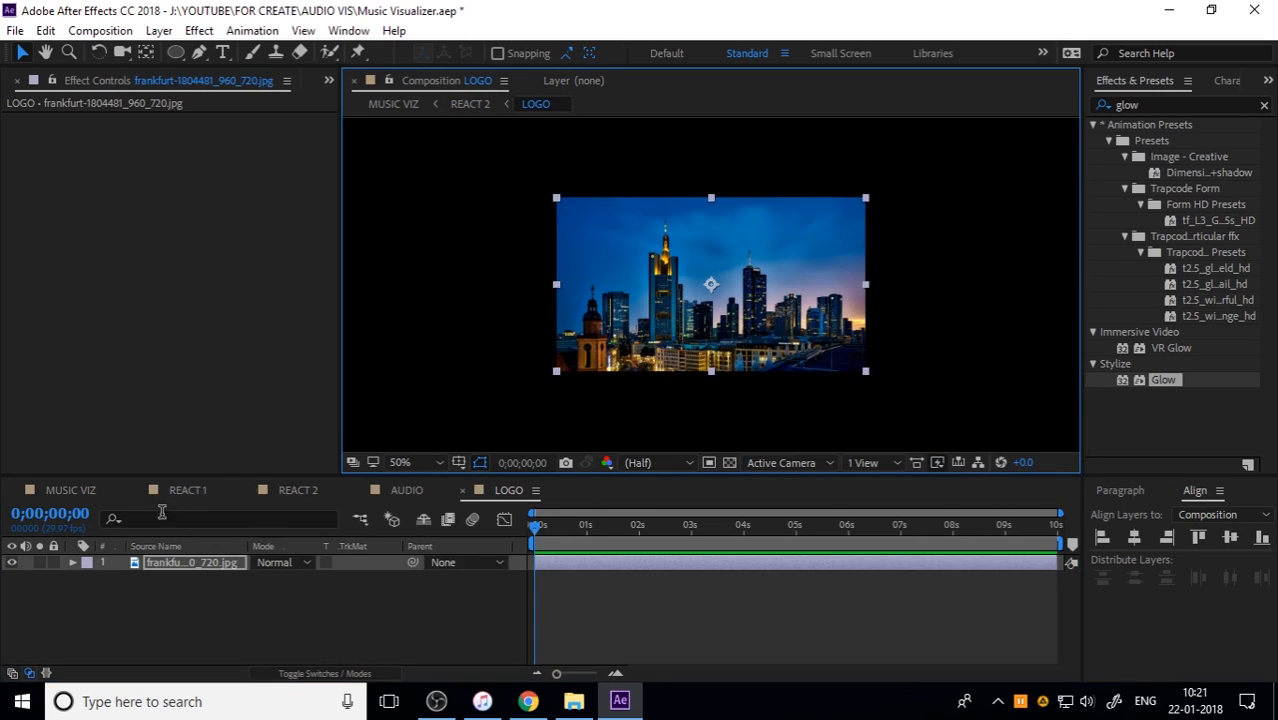
click(296, 491)
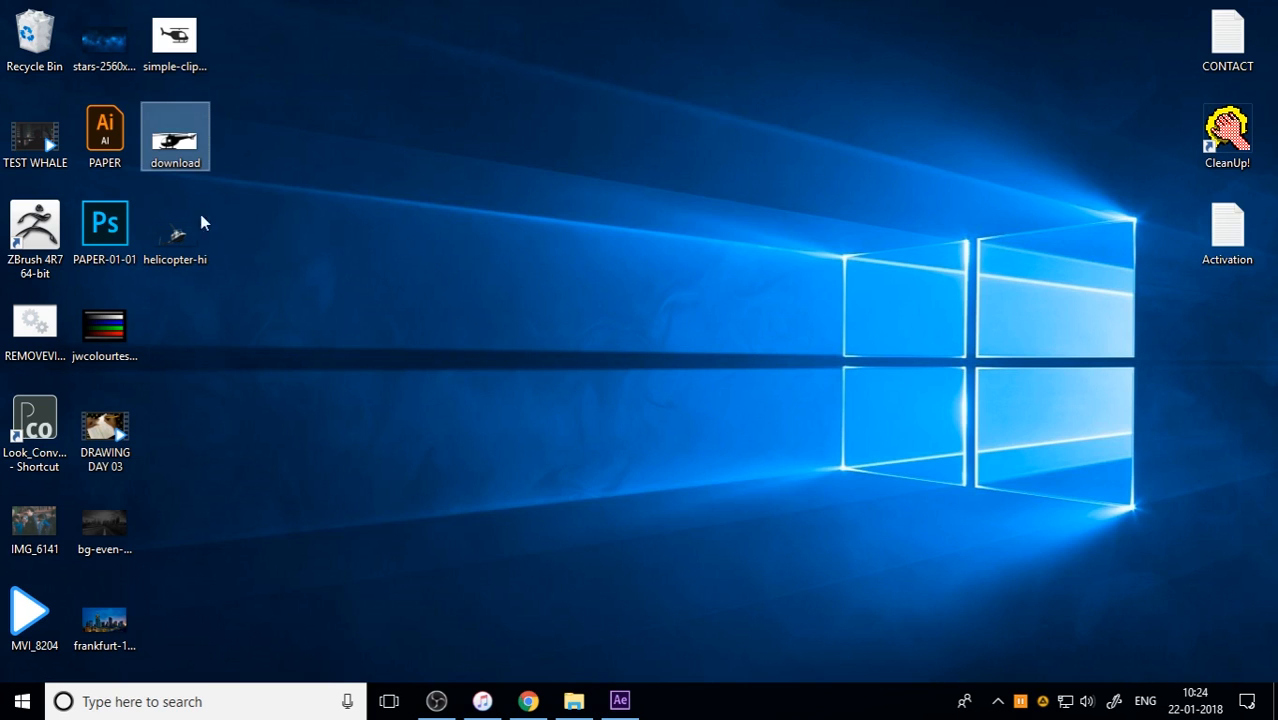
Step: Add helicopter-hi.png above the frankfurt image in the LOGO composition, shrink it, and place it in the sky at about 937.5, 550.0
drag(176, 232, 745, 335)
drag(1015, 283, 749, 303)
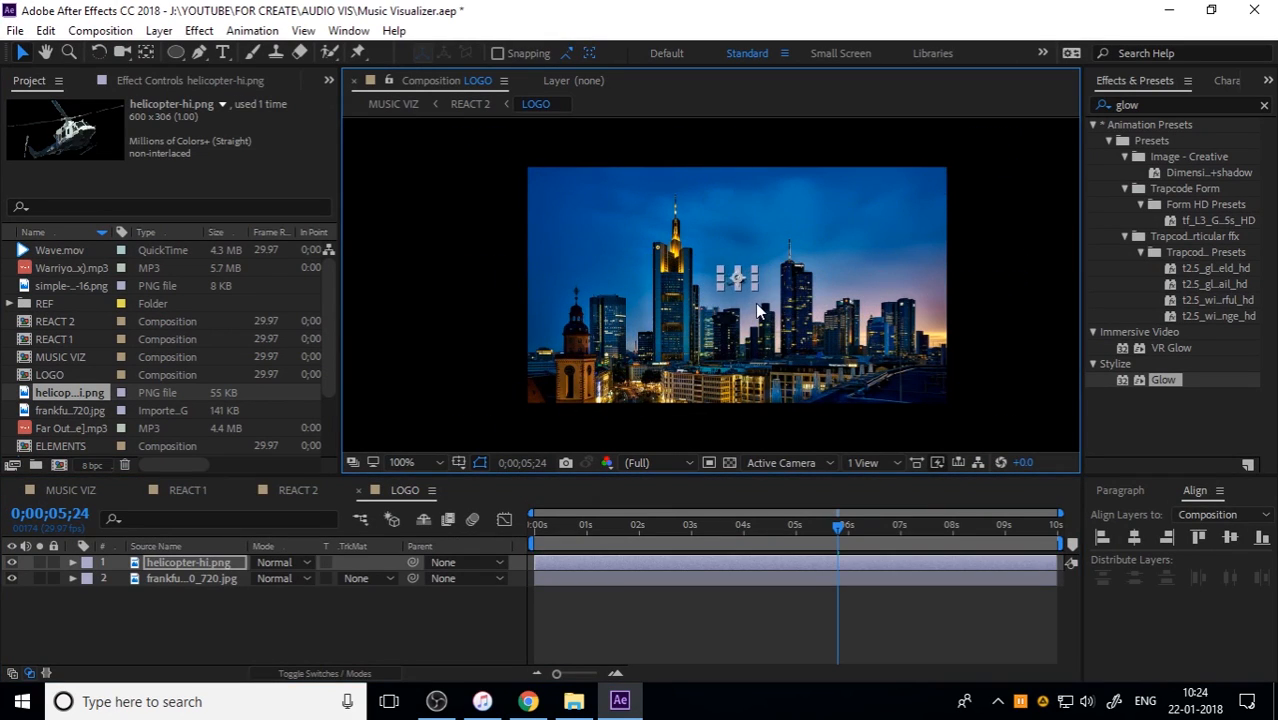
key(period)
drag(807, 272, 726, 289)
Step: Animate the helicopter's Position from 937.5, 550.0 at the first frame to 974.0, 542.0 at 0;00;09;29
key(p)
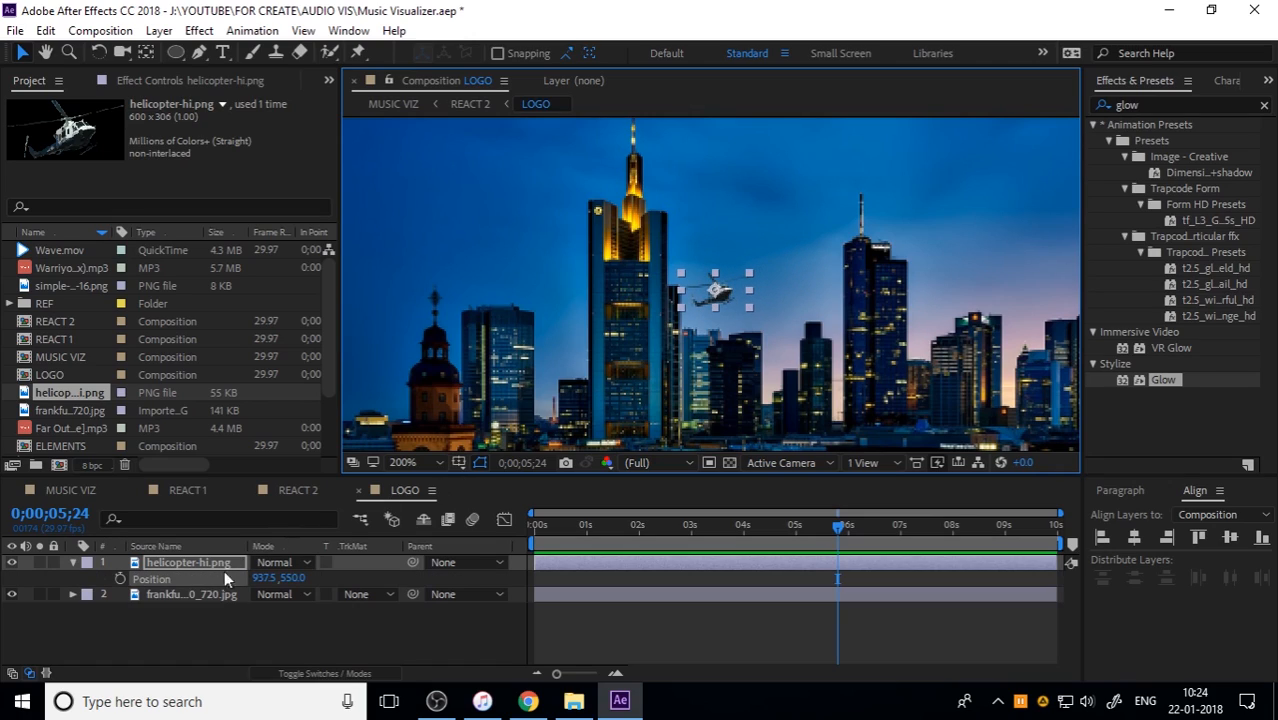
click(536, 526)
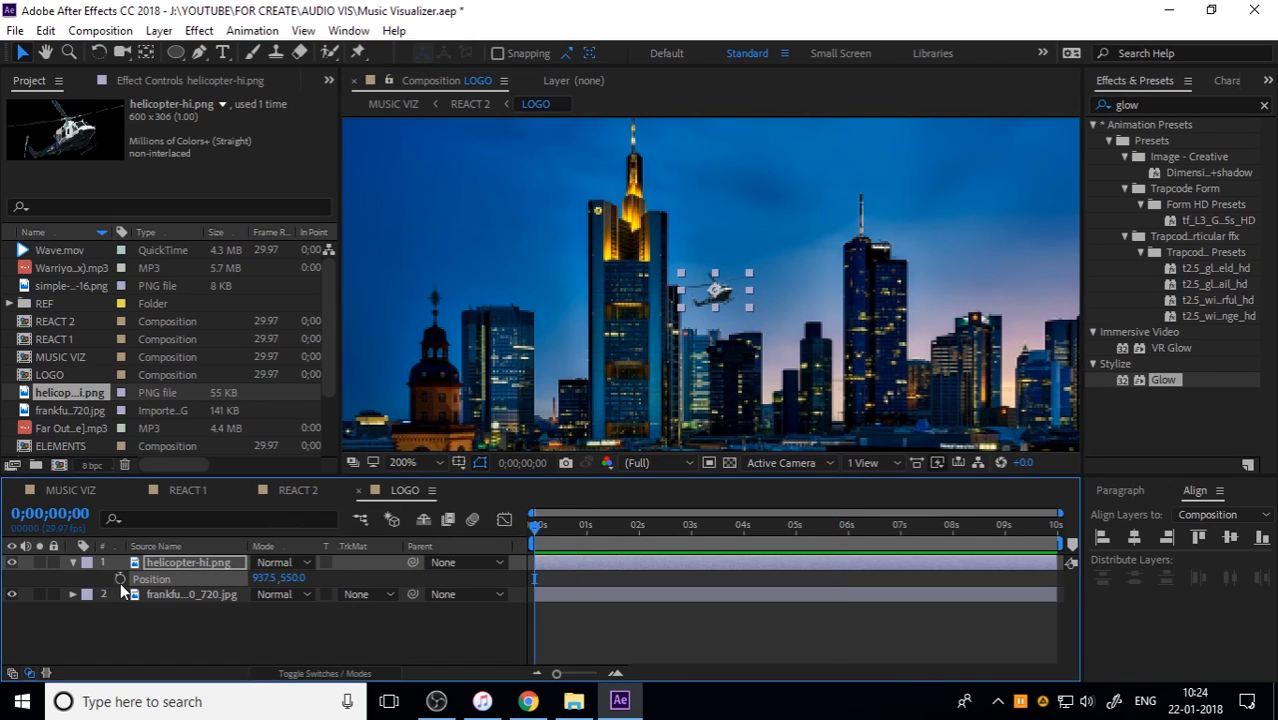
click(120, 580)
key(End)
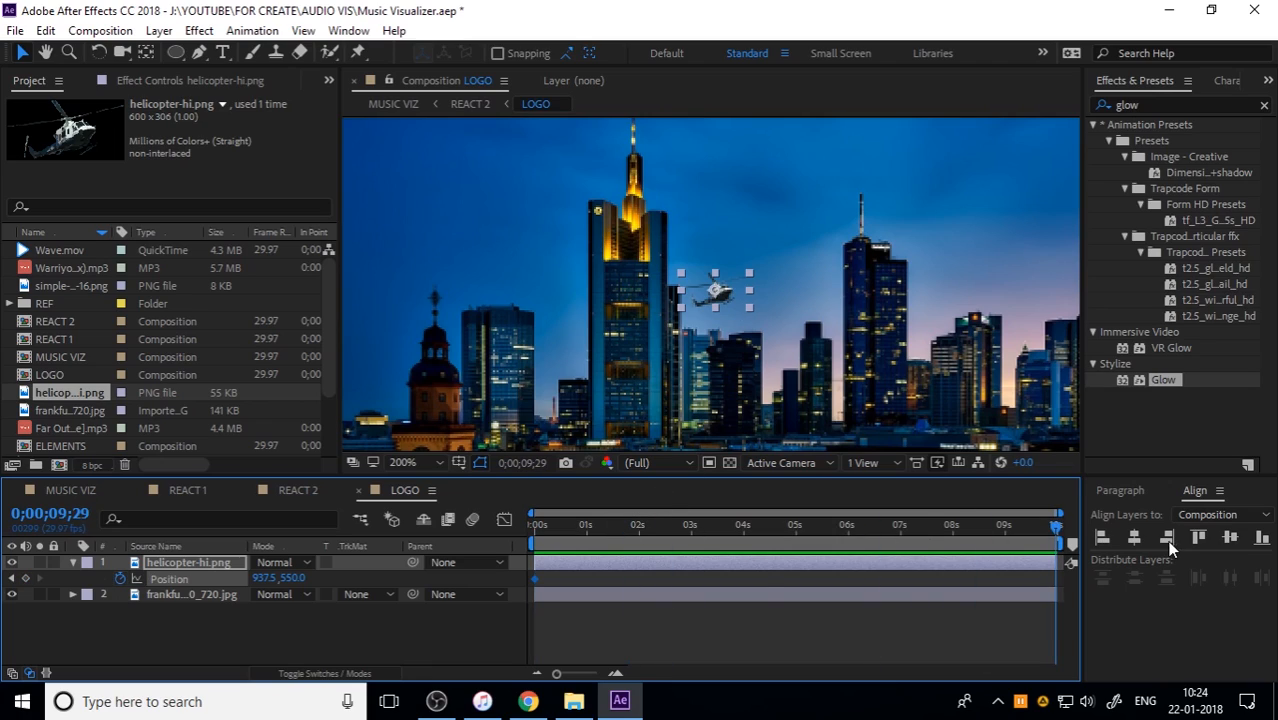
drag(719, 288, 797, 281)
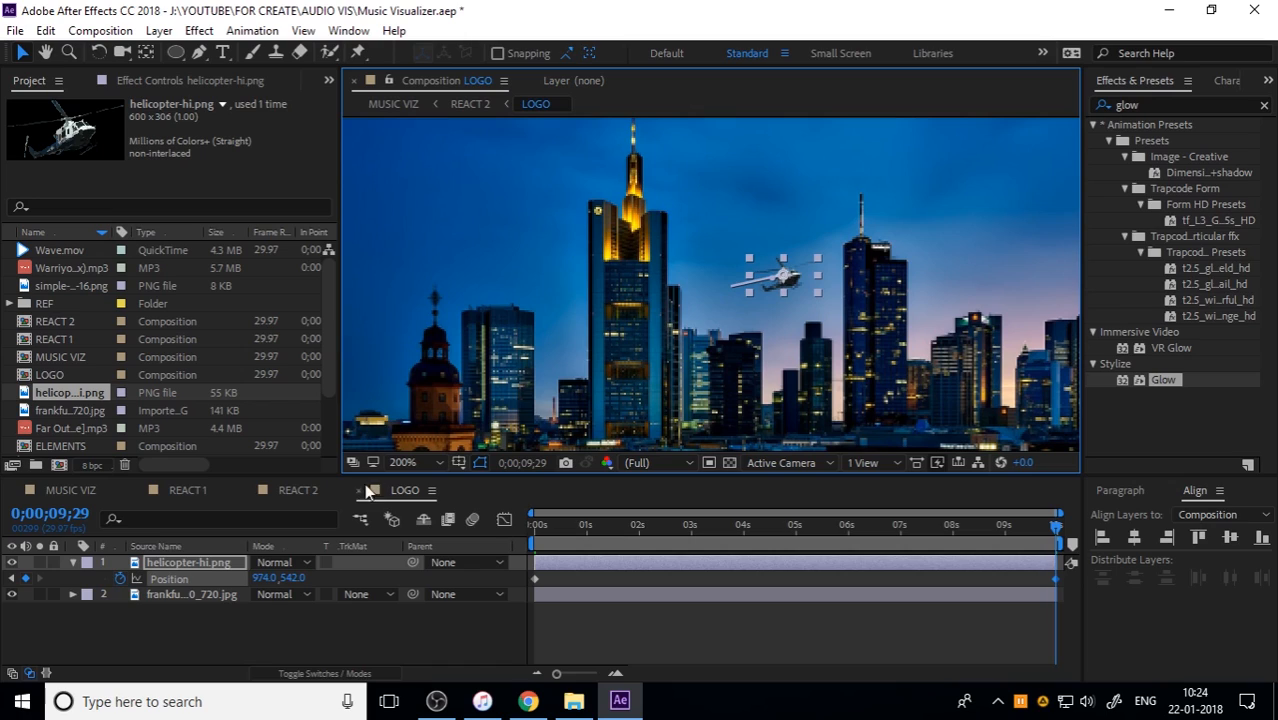
Step: Check the helicopter's movement inside the circular logo in the REACT 2 composition, from the last frame back to the first
click(298, 490)
scroll(650, 355, up, 2)
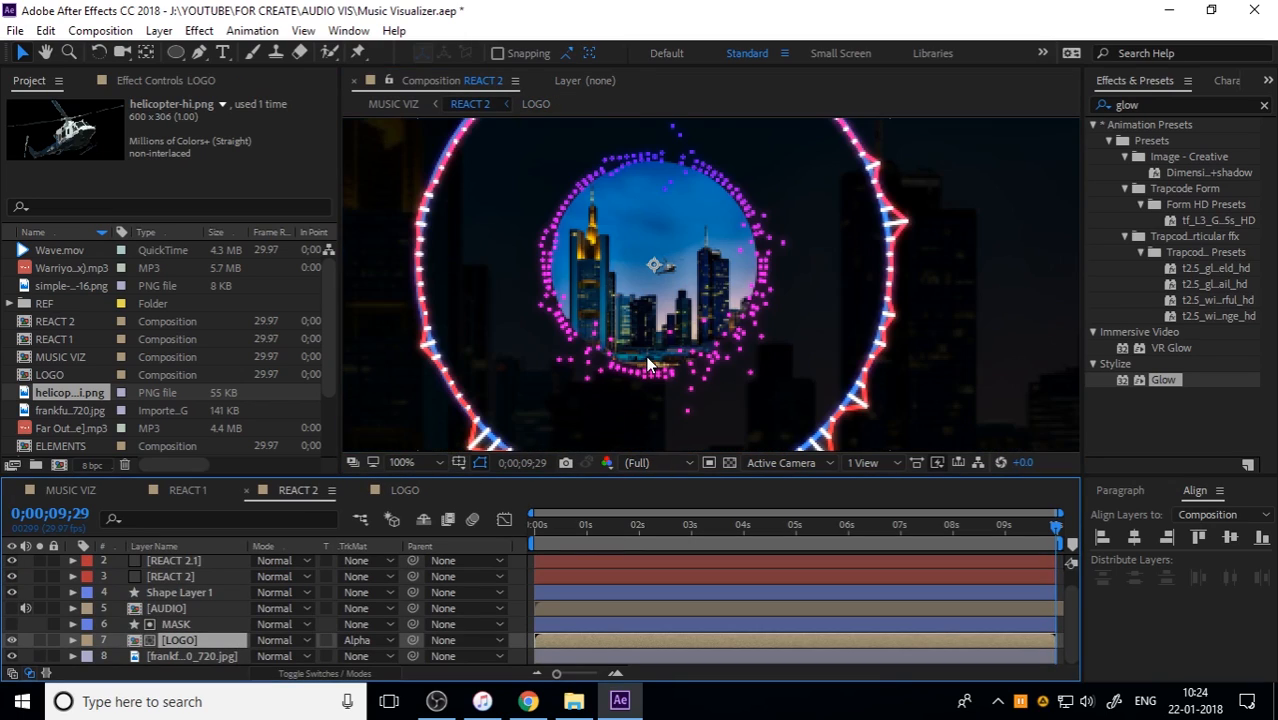
drag(594, 528, 517, 525)
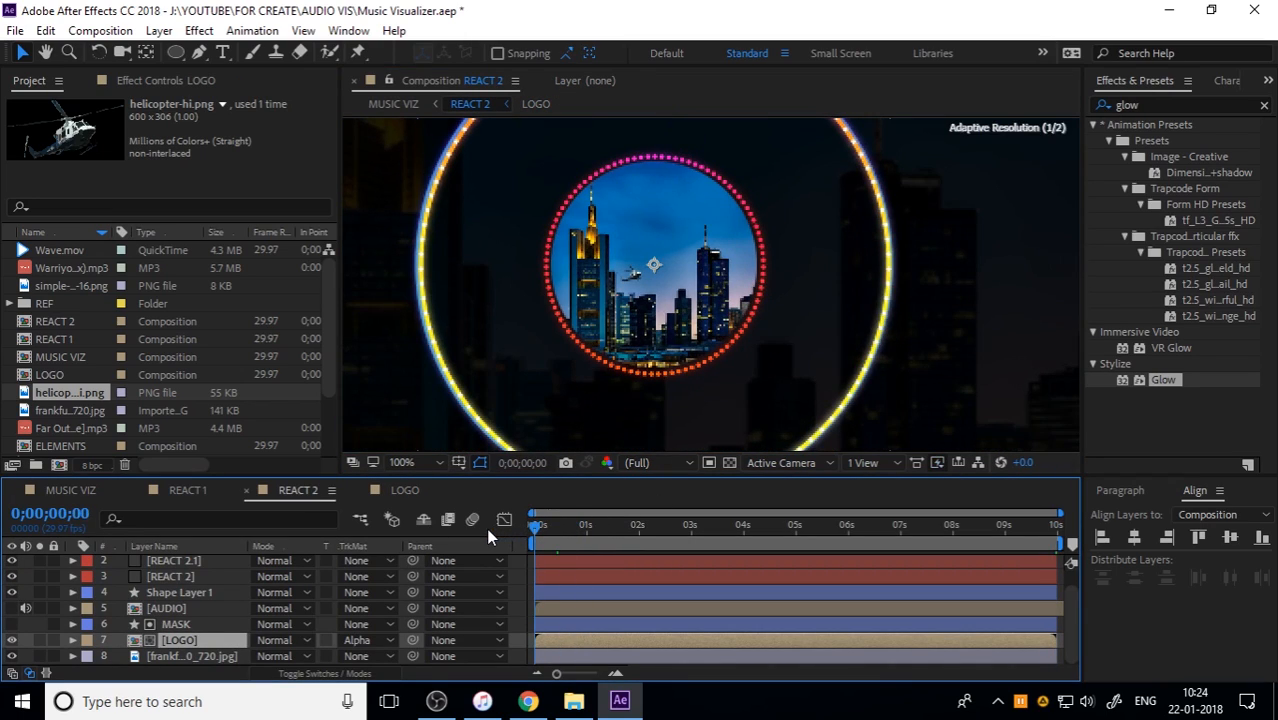
Step: Start the helicopter's path beside the tallest tower, end it at 993.0, 527.5, and add a Position keyframe of 953.0, 553.4 at 0;00;04;21
click(405, 490)
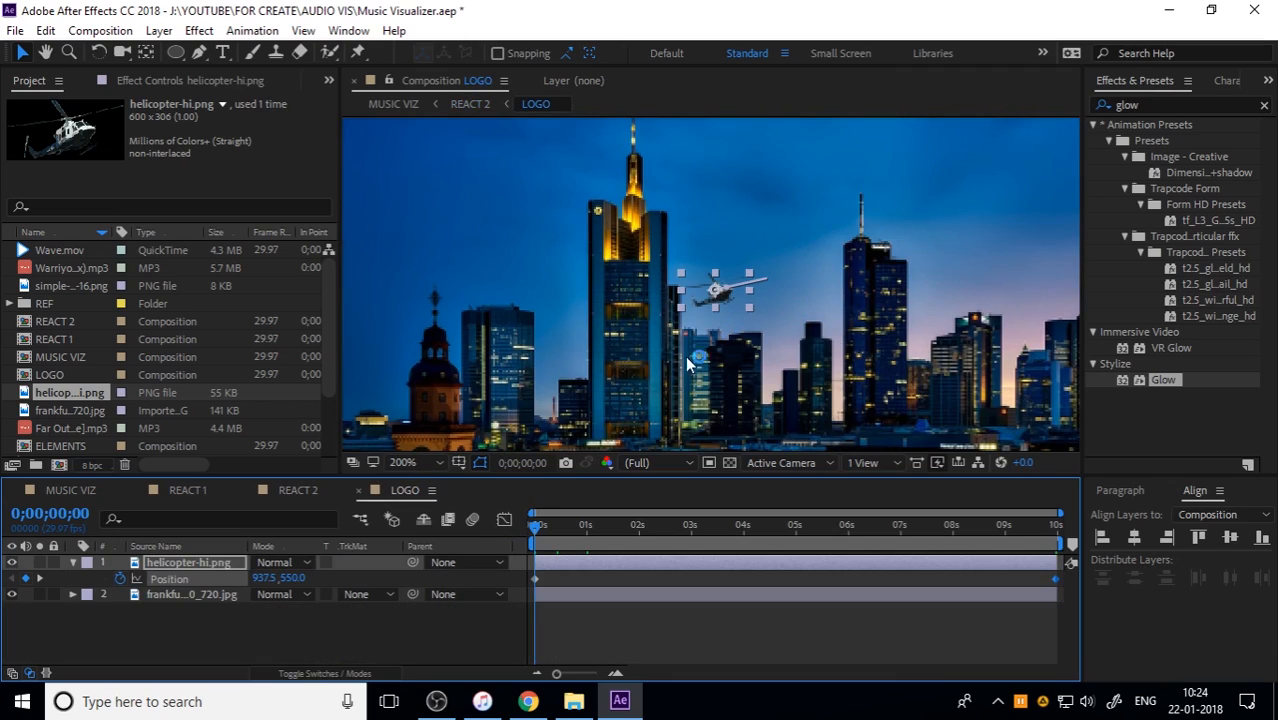
drag(681, 303, 618, 303)
drag(655, 526, 1132, 524)
drag(790, 284, 827, 255)
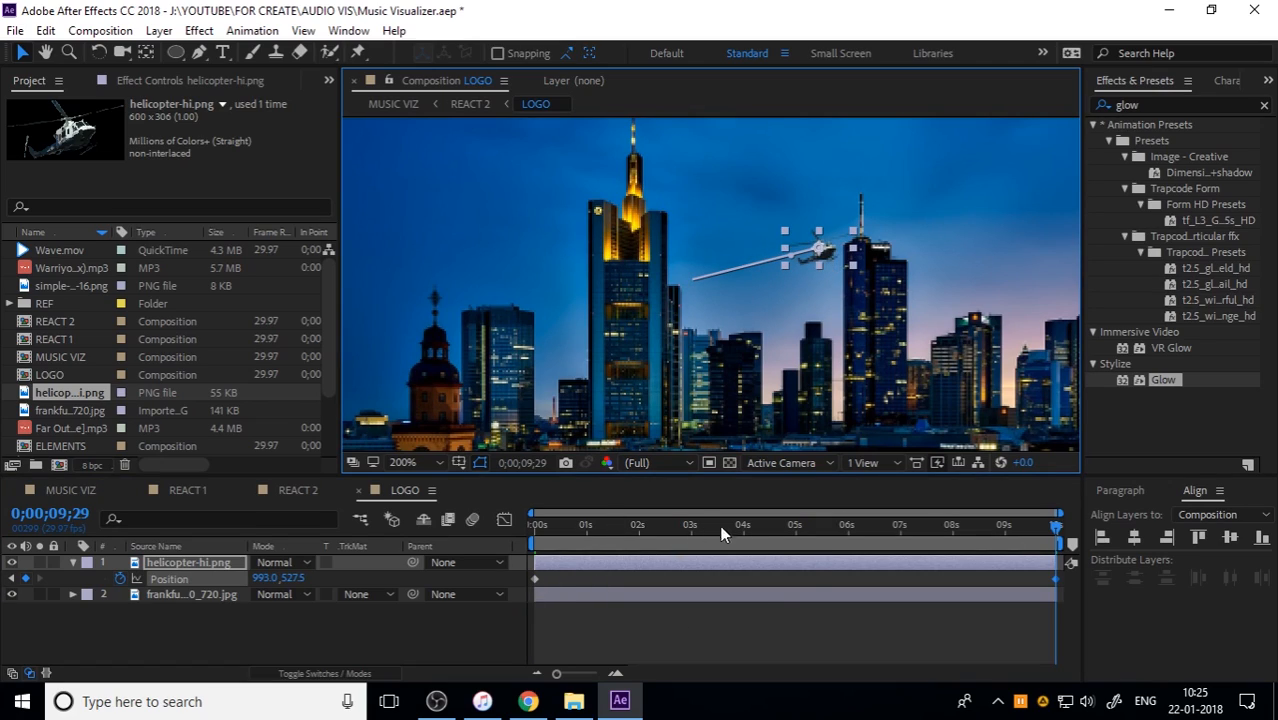
click(781, 524)
drag(738, 270, 750, 297)
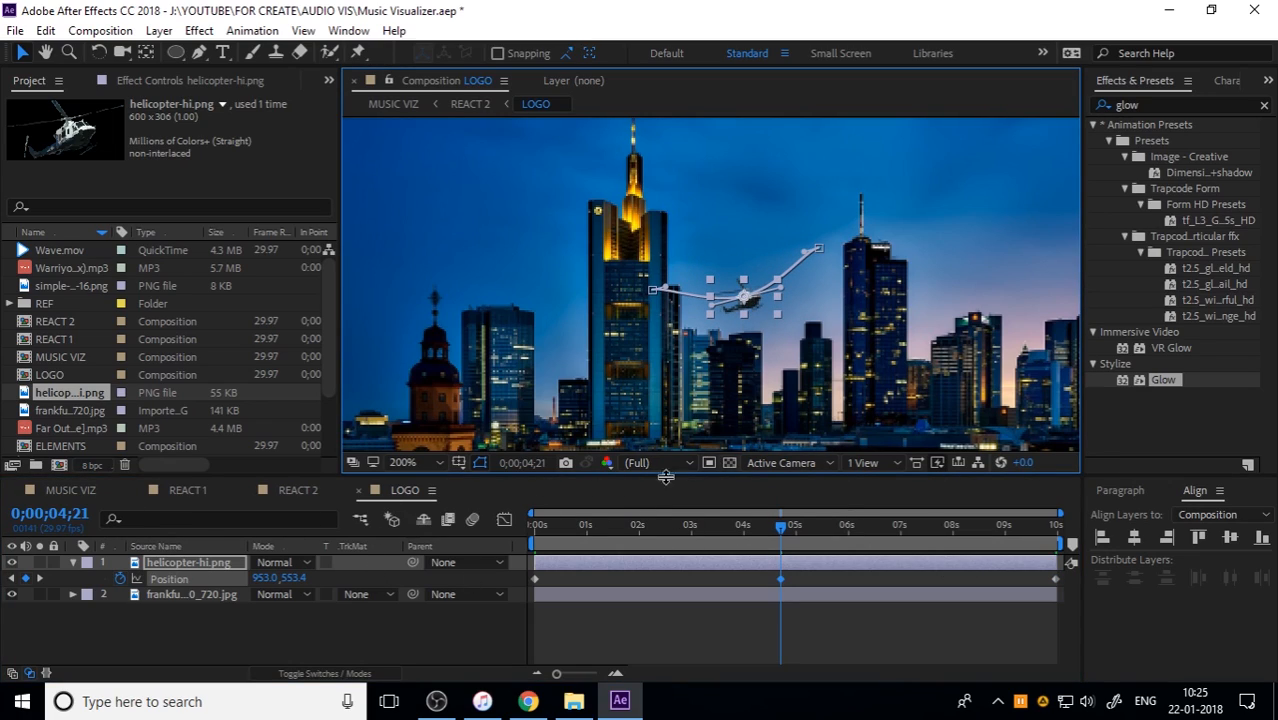
Step: Preview the REACT 2 composition fitted to the viewer to examine the masked logo, helicopter motion and audio-reactive rings
click(300, 490)
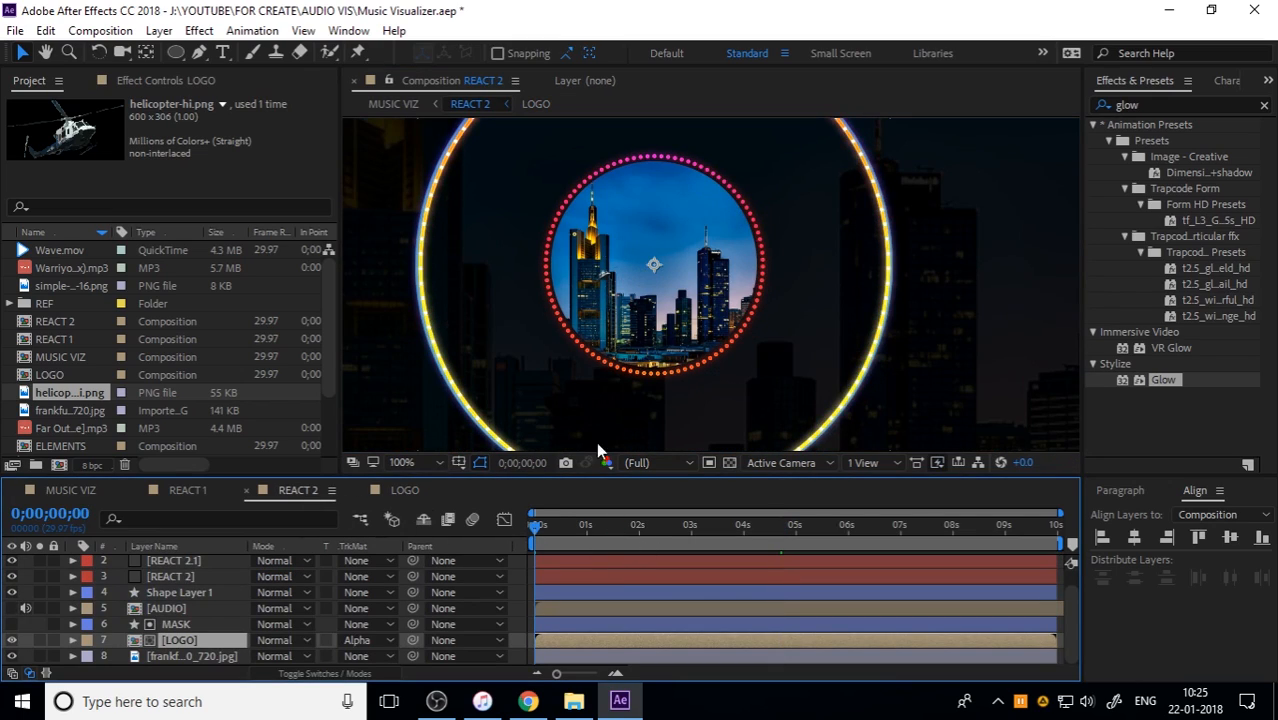
key(space)
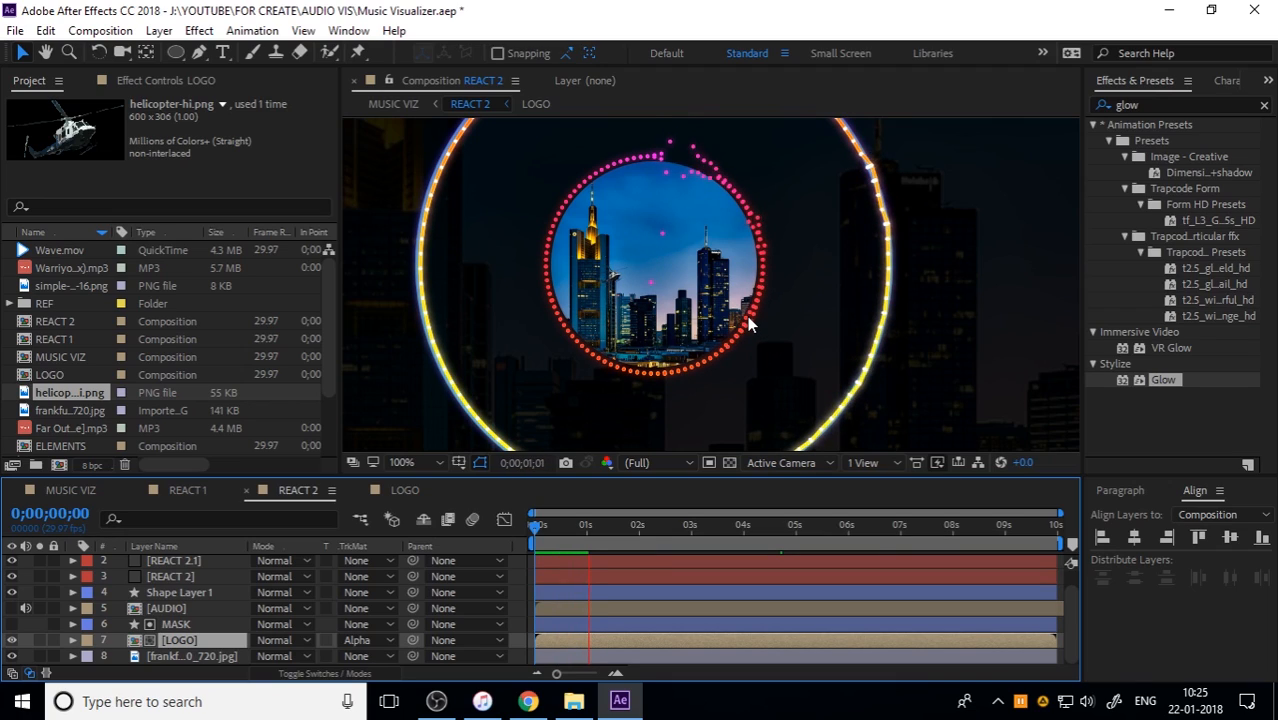
click(923, 317)
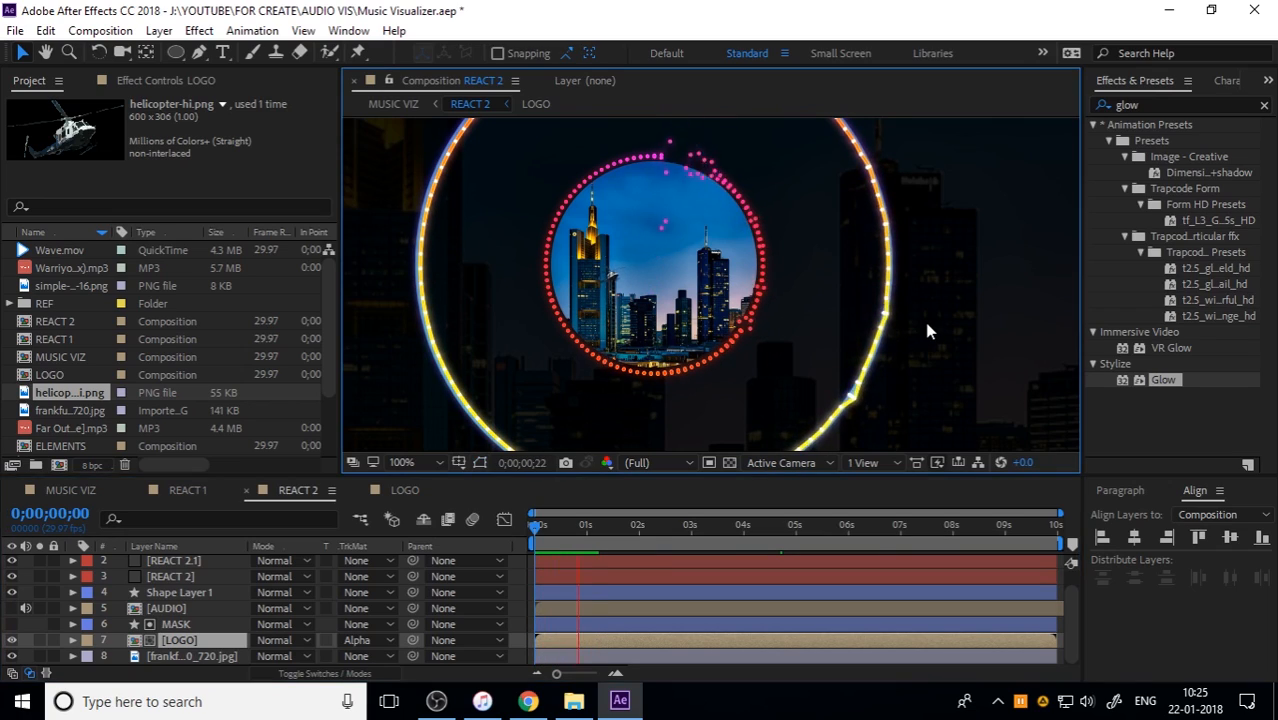
drag(546, 525, 507, 521)
scroll(886, 275, down, 1)
key(space)
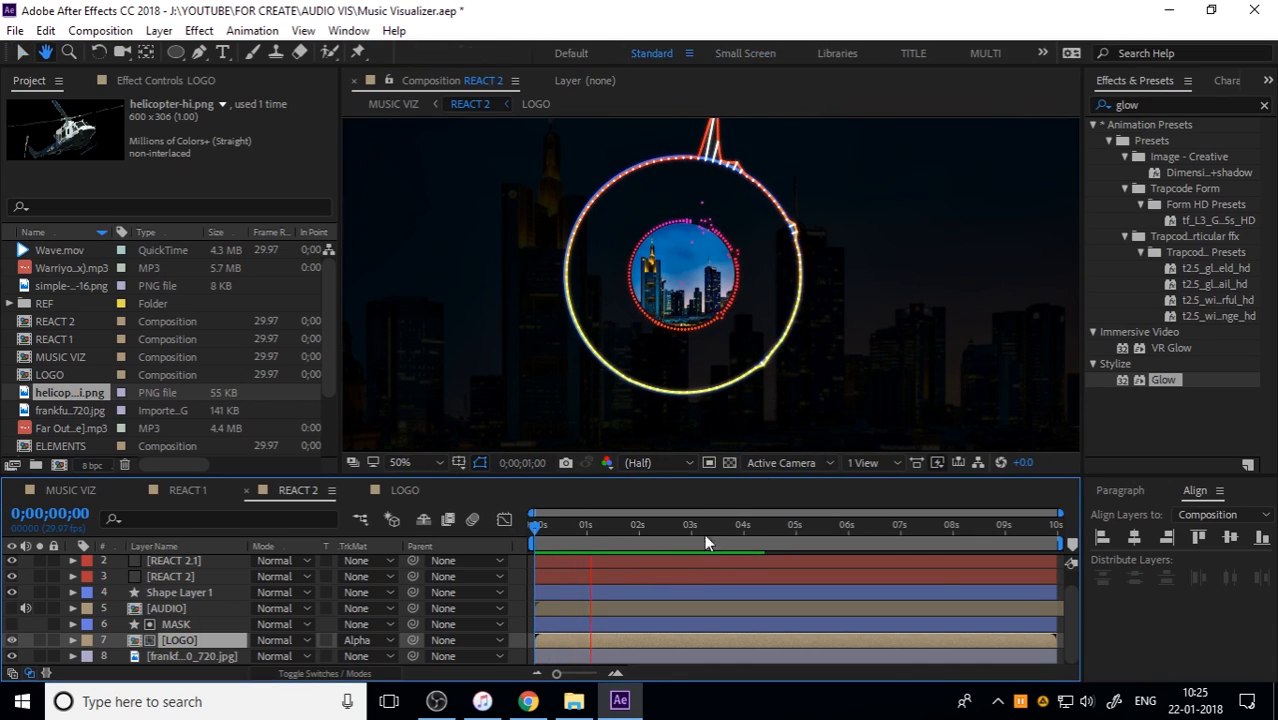
scroll(747, 337, down, 2)
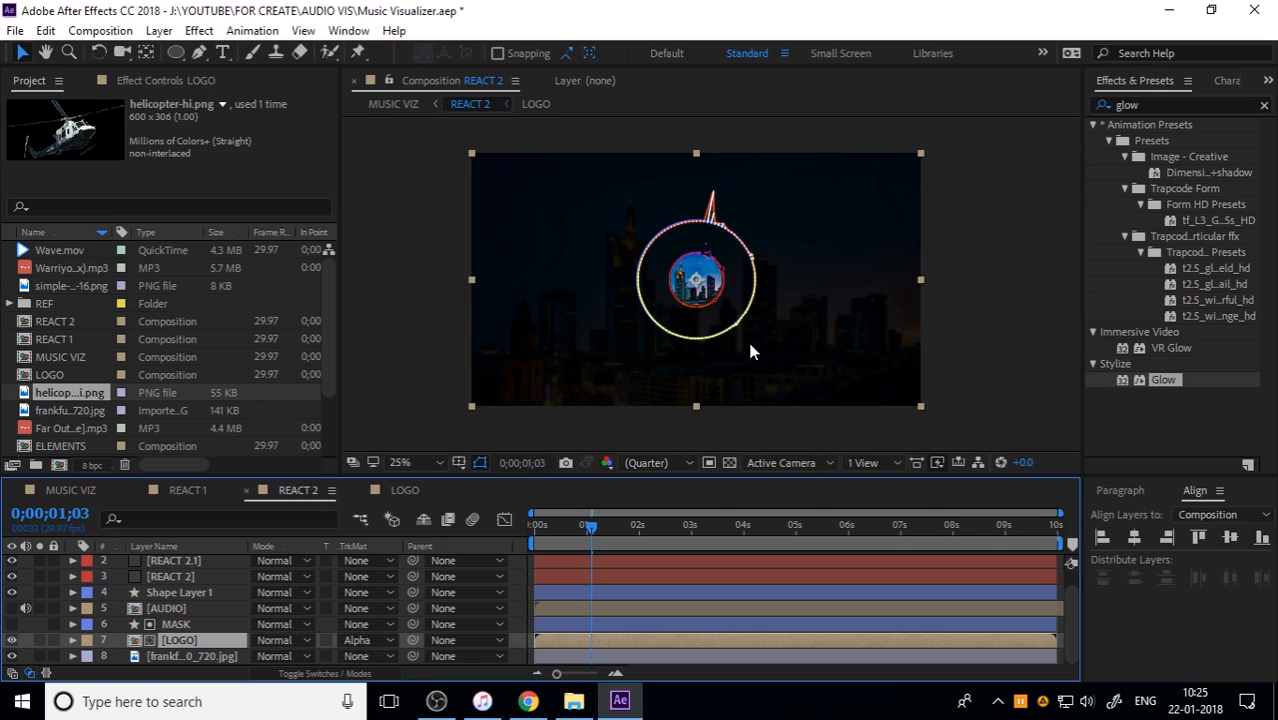
click(435, 462)
click(515, 150)
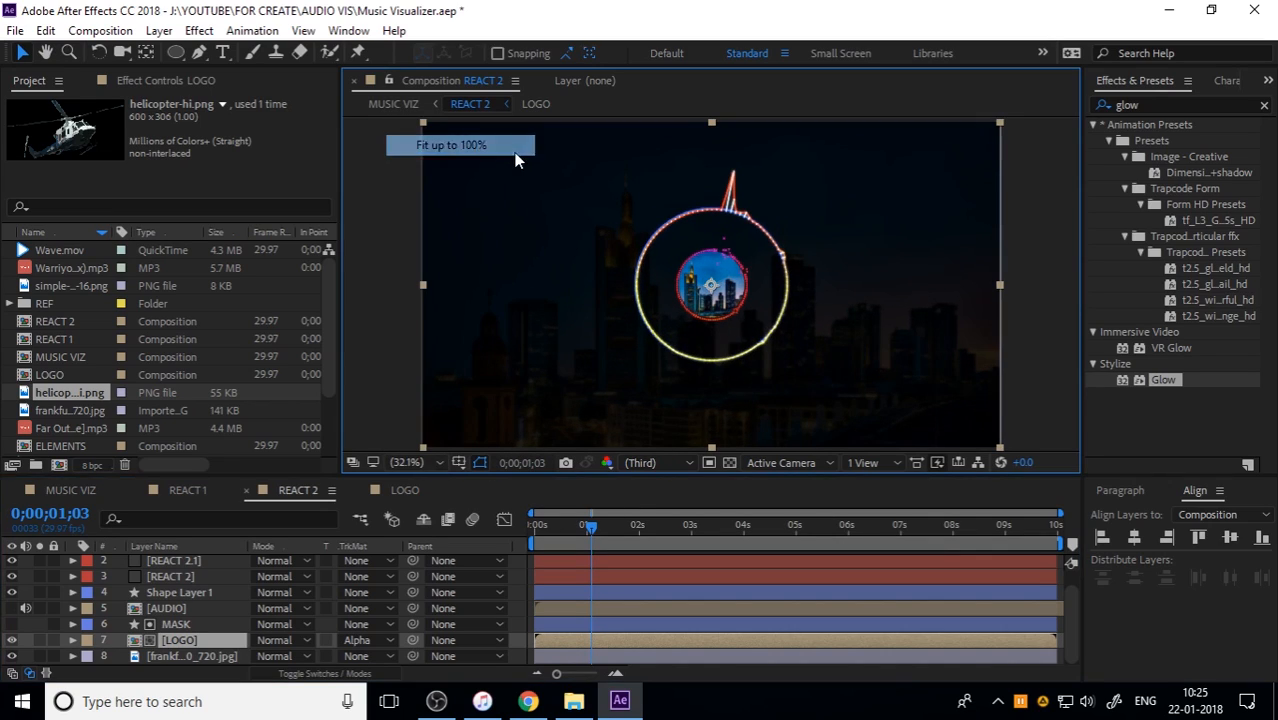
key(space)
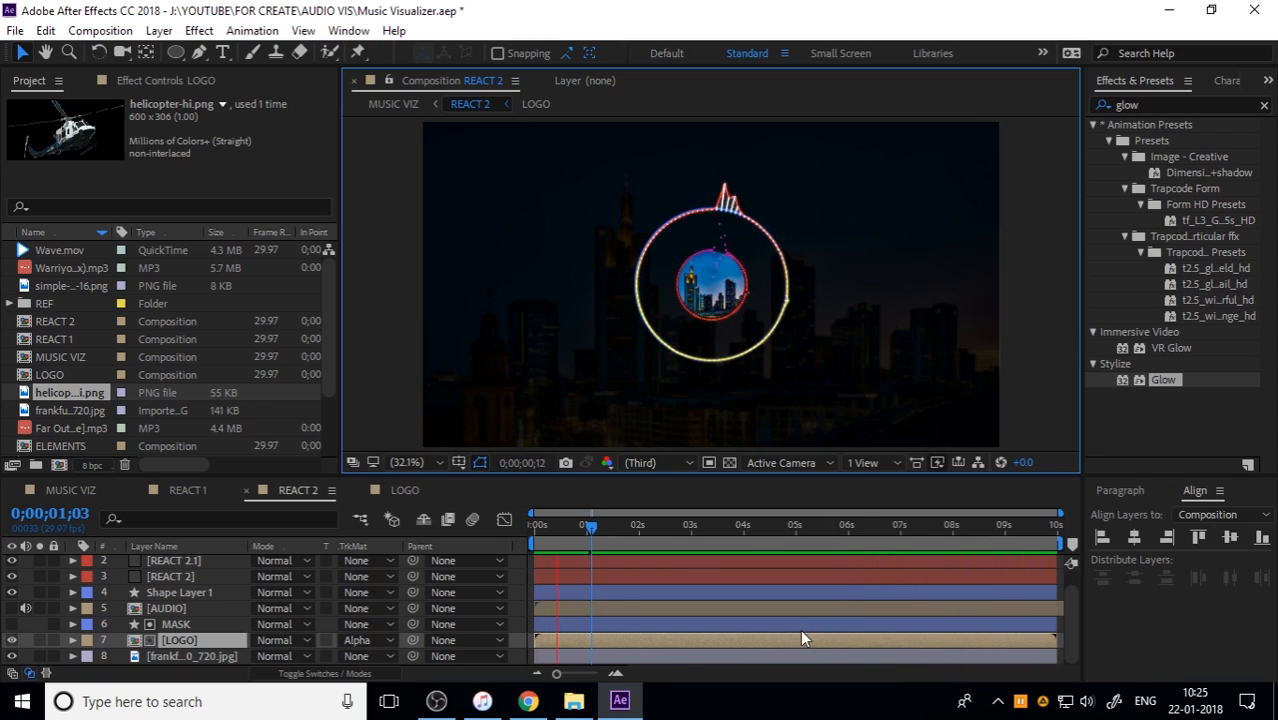
key(space)
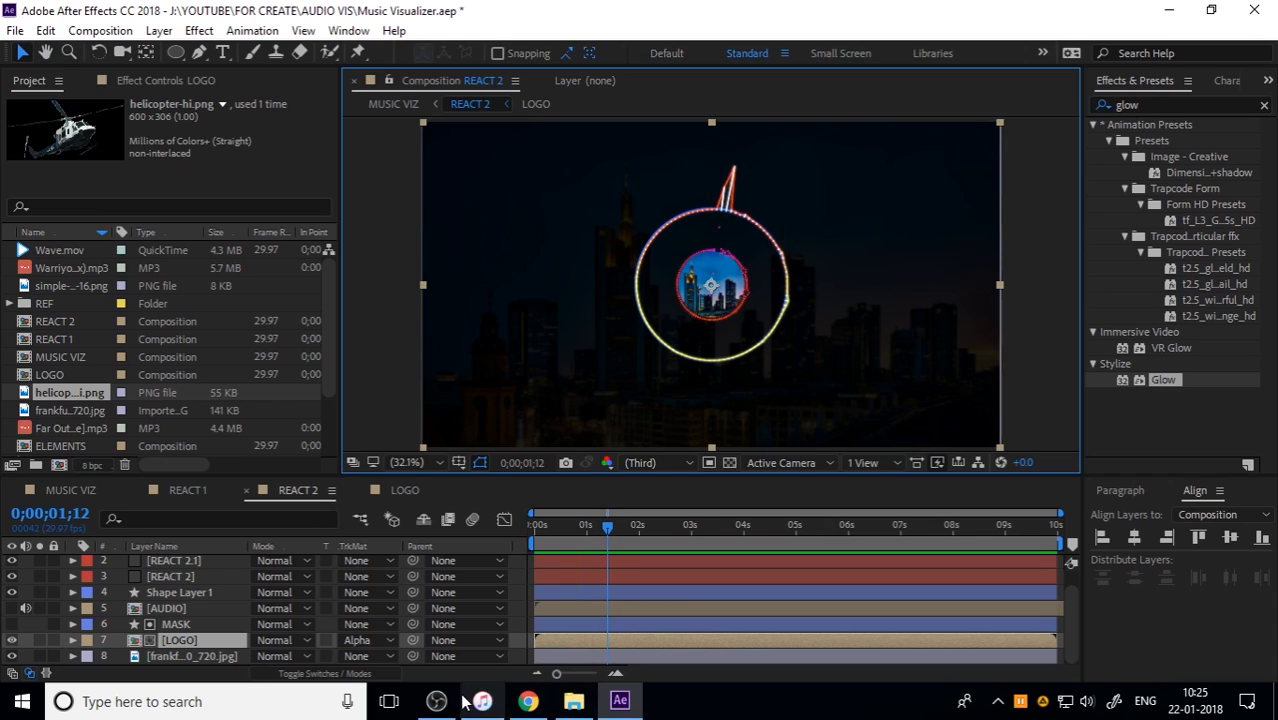
click(436, 701)
click(1207, 562)
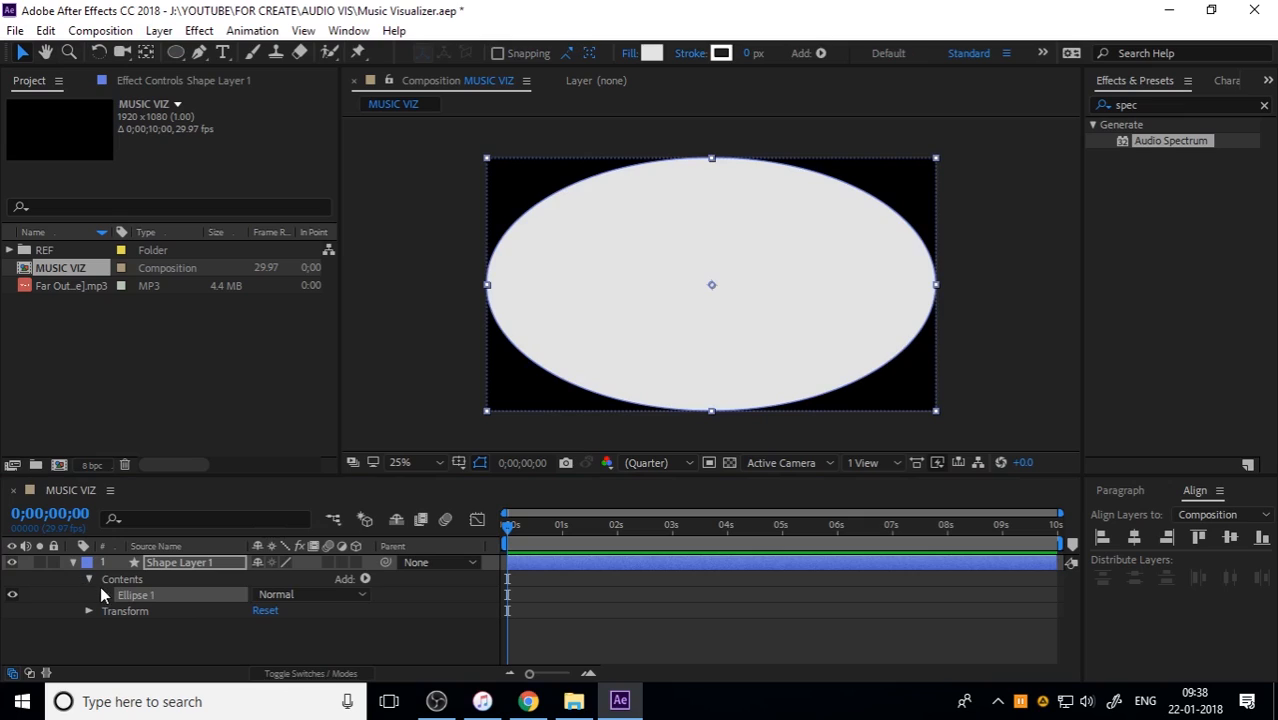
Step: Set the size of Ellipse Path 1 on Shape Layer 1 to 500 by 500, and collapse the layer's properties
click(104, 594)
click(121, 610)
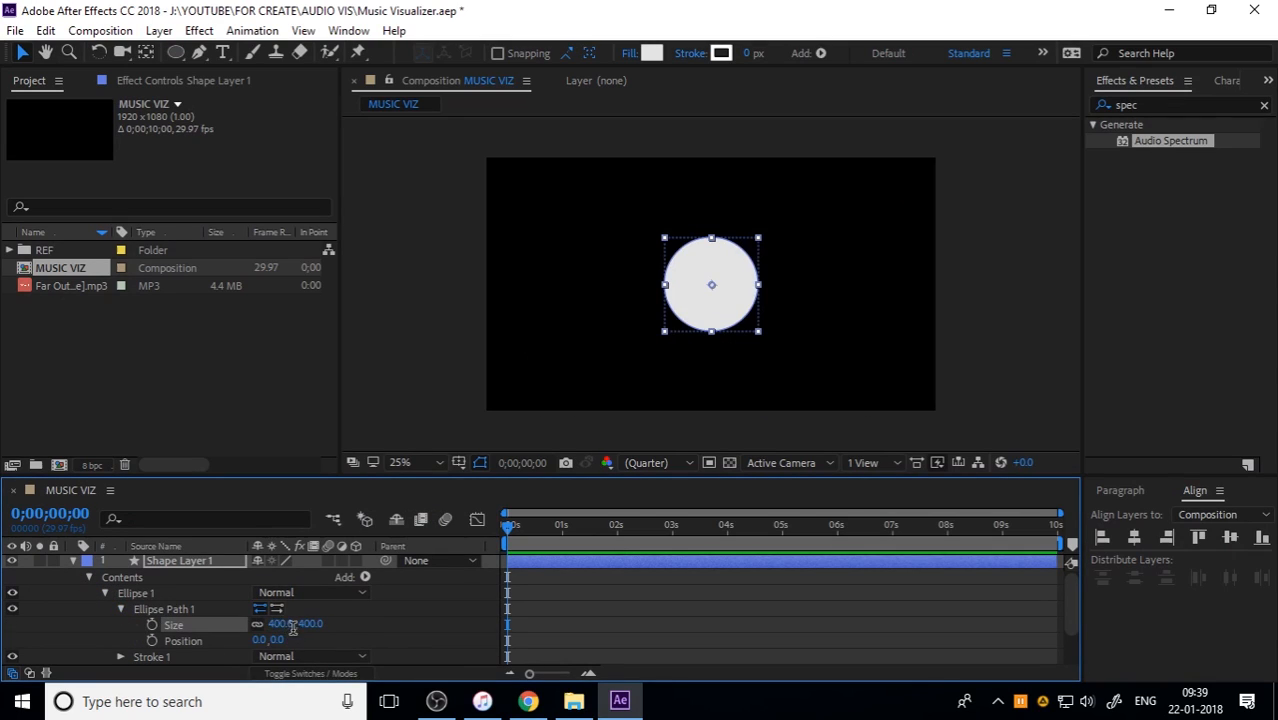
click(291, 625)
text(500)
key(Return)
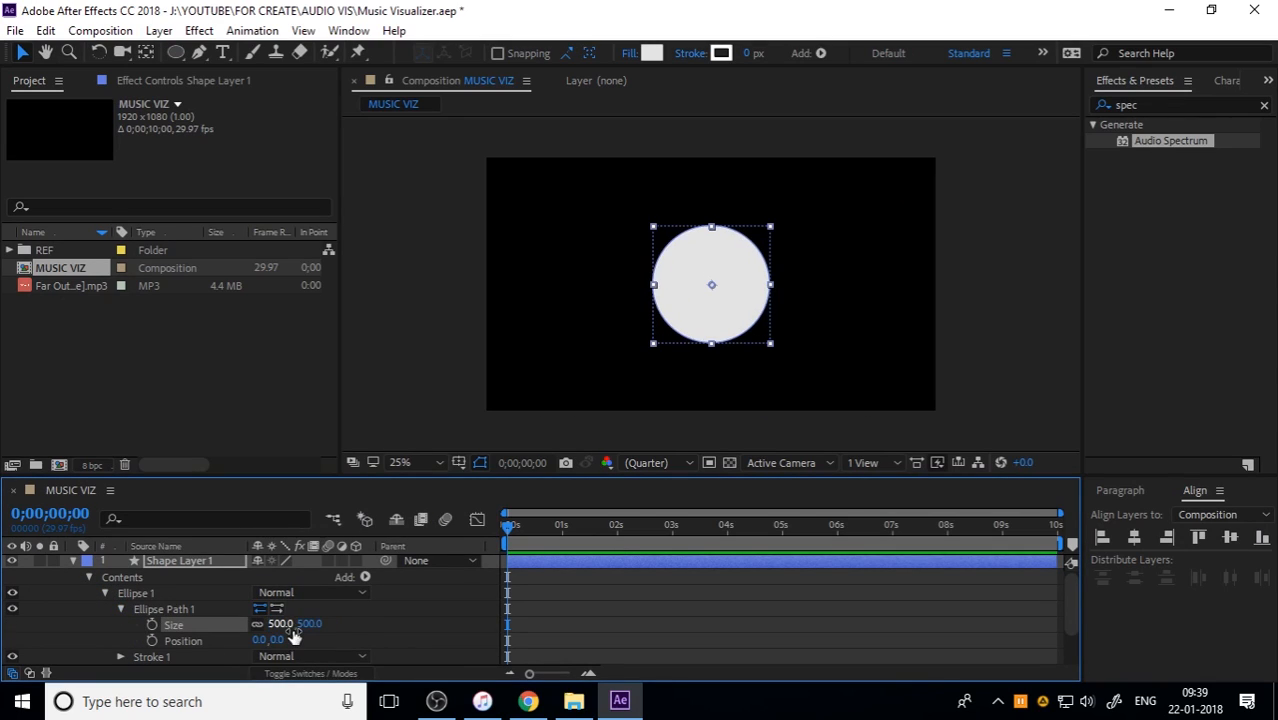
click(908, 322)
click(106, 567)
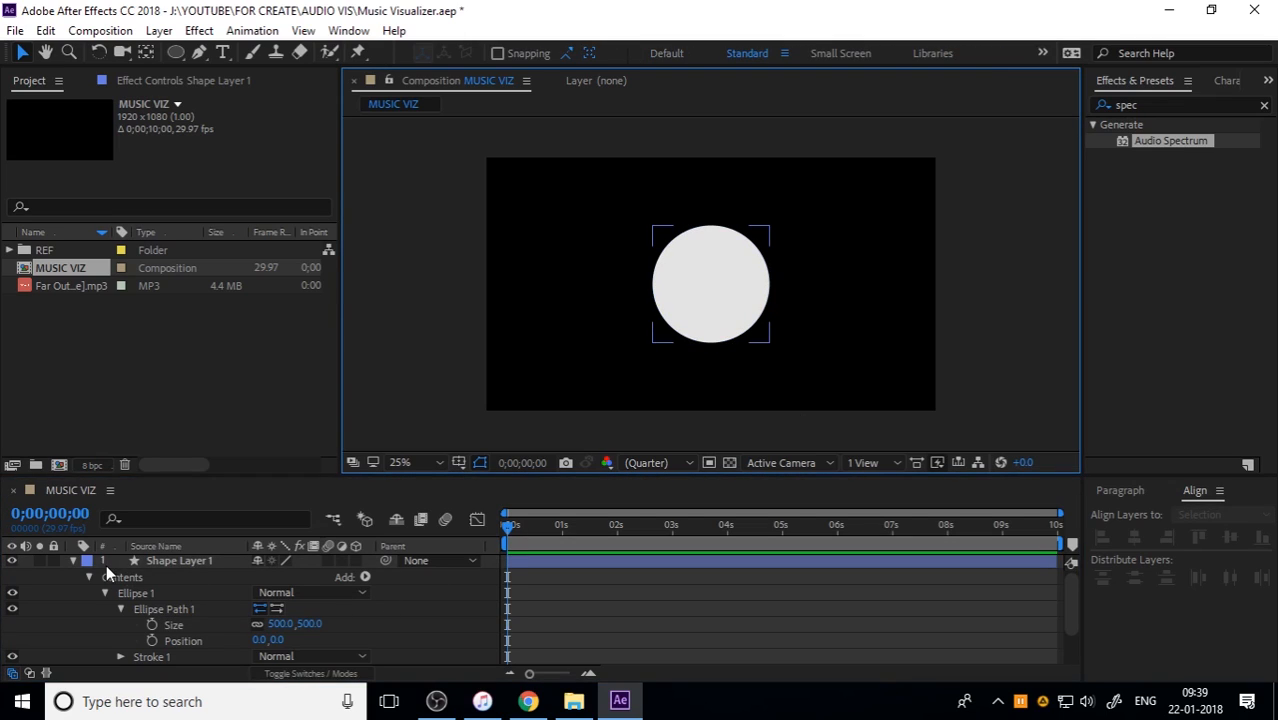
click(72, 562)
click(142, 564)
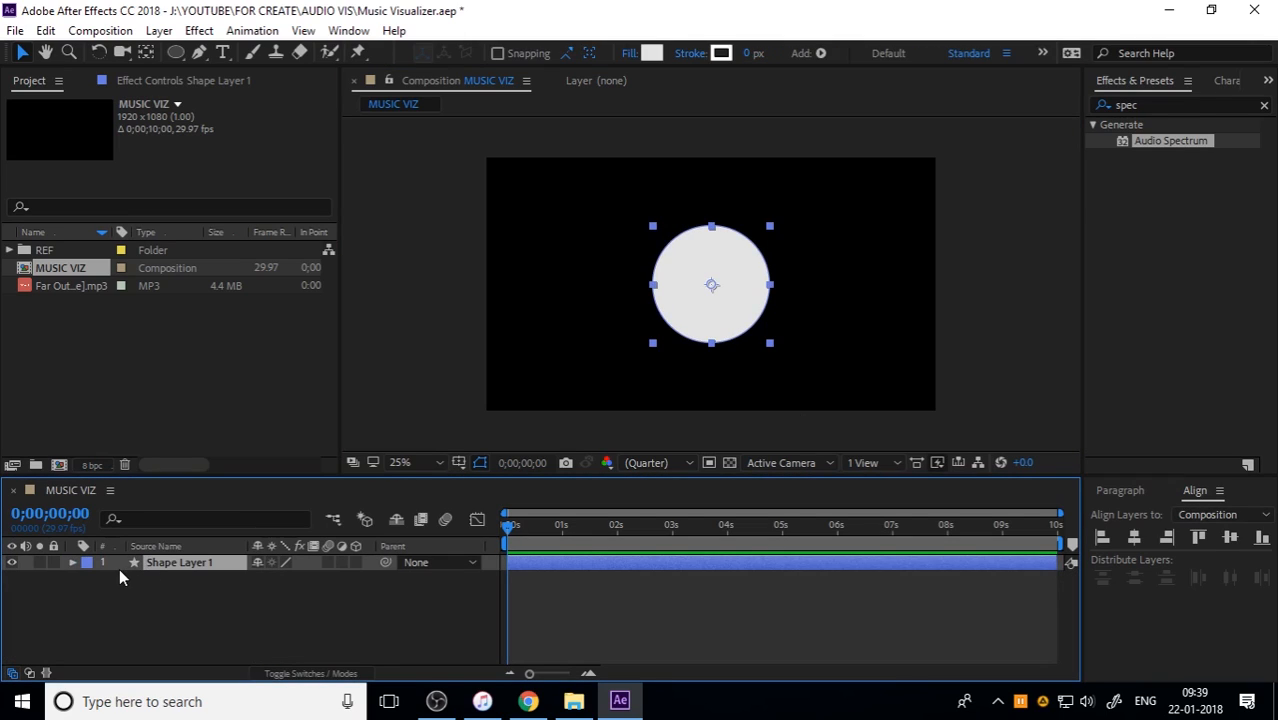
Step: Convert Ellipse Path 1 of Shape Layer 1 to a Bezier path and hide the shape layer
click(72, 562)
click(176, 606)
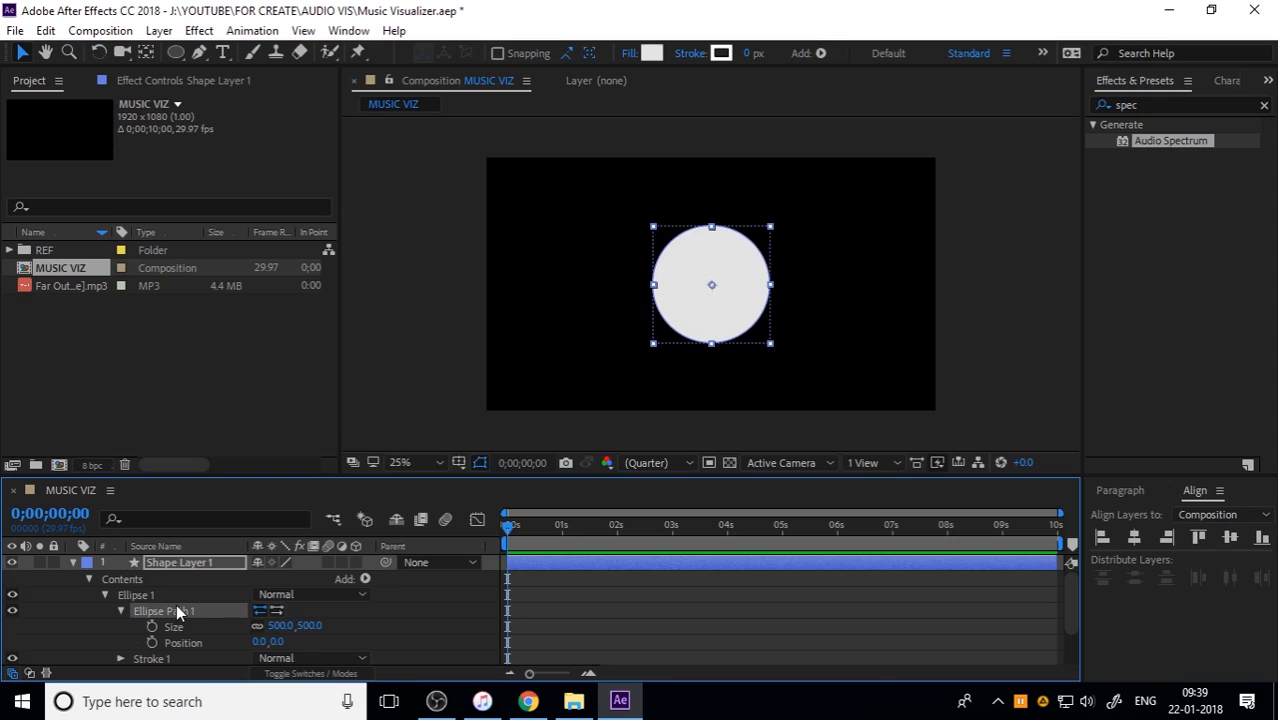
click(161, 594)
click(163, 608)
right_click(163, 608)
click(257, 615)
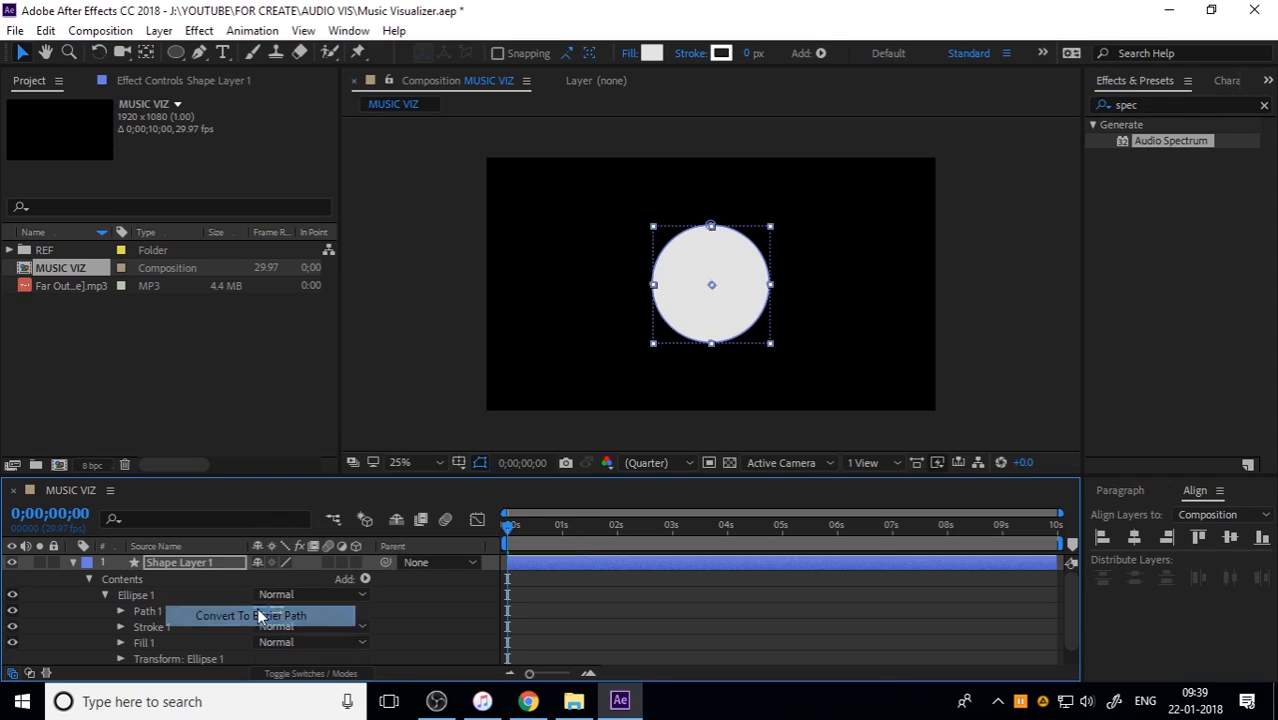
click(121, 611)
click(174, 624)
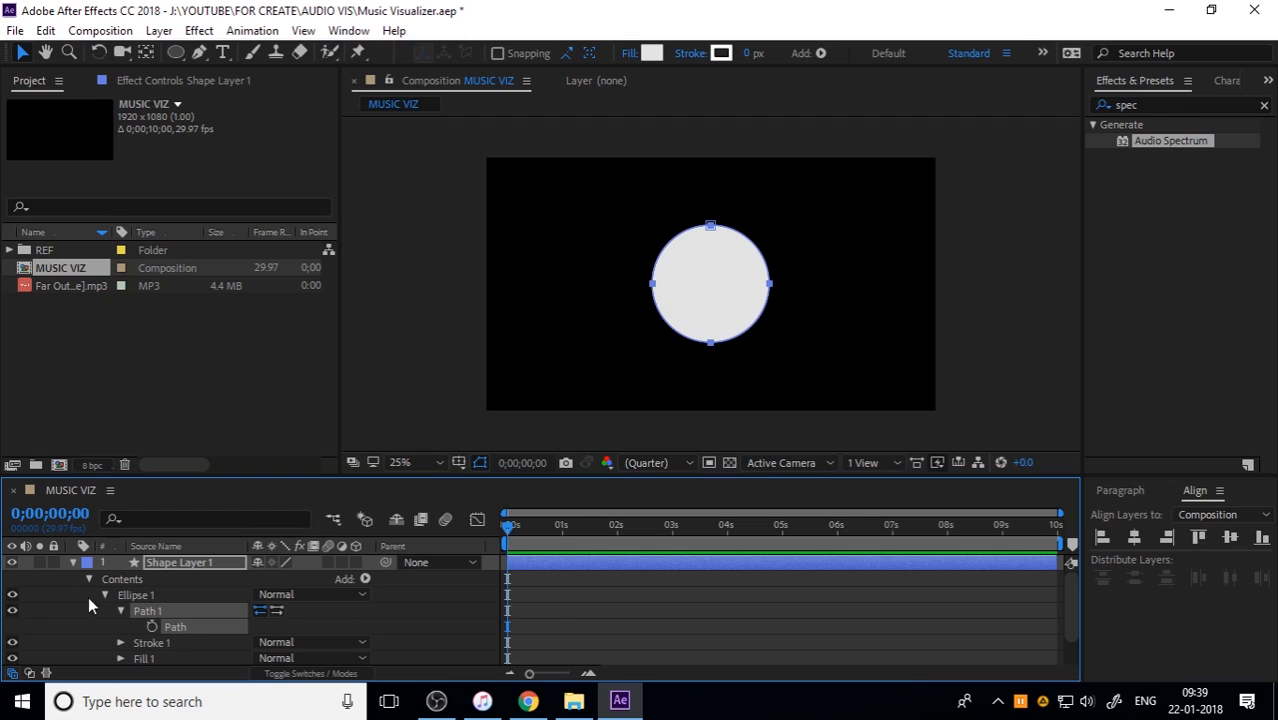
click(77, 562)
click(179, 563)
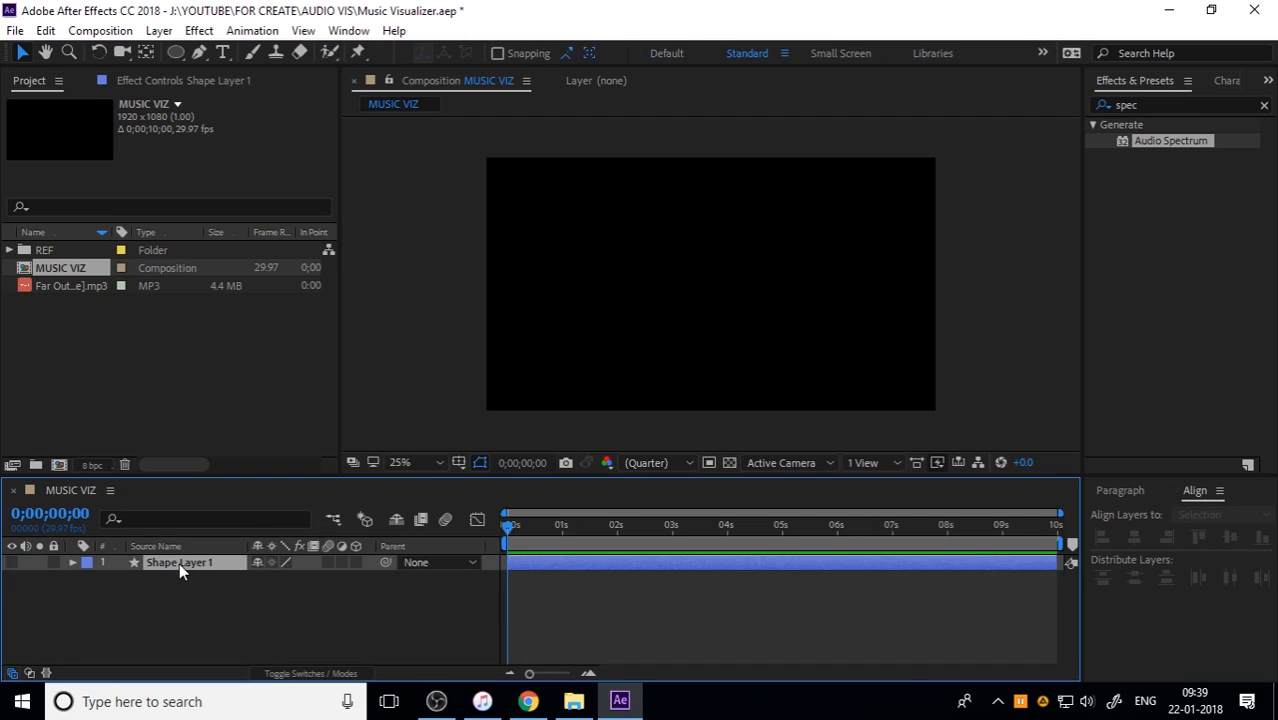
Step: Create a new 1920 x 1080 px solid layer named React 1 in the MUSIC VIZ composition
click(159, 30)
mouse_move(200, 50)
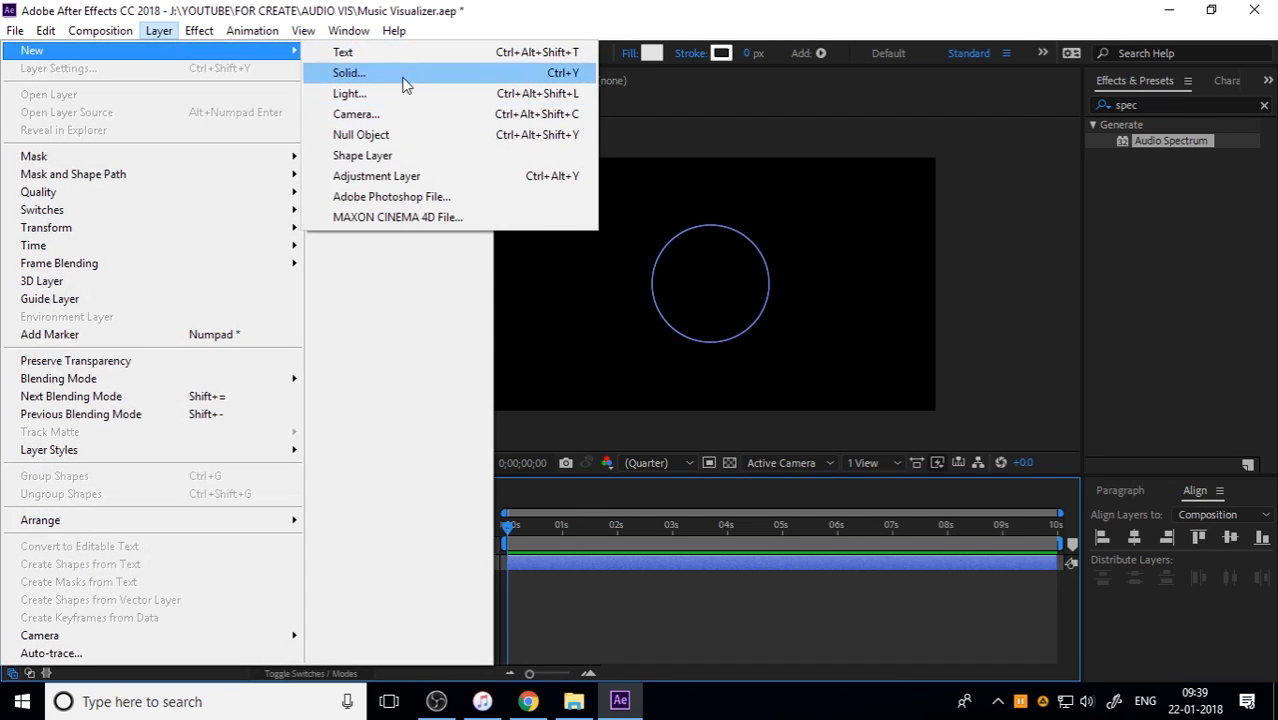
click(404, 76)
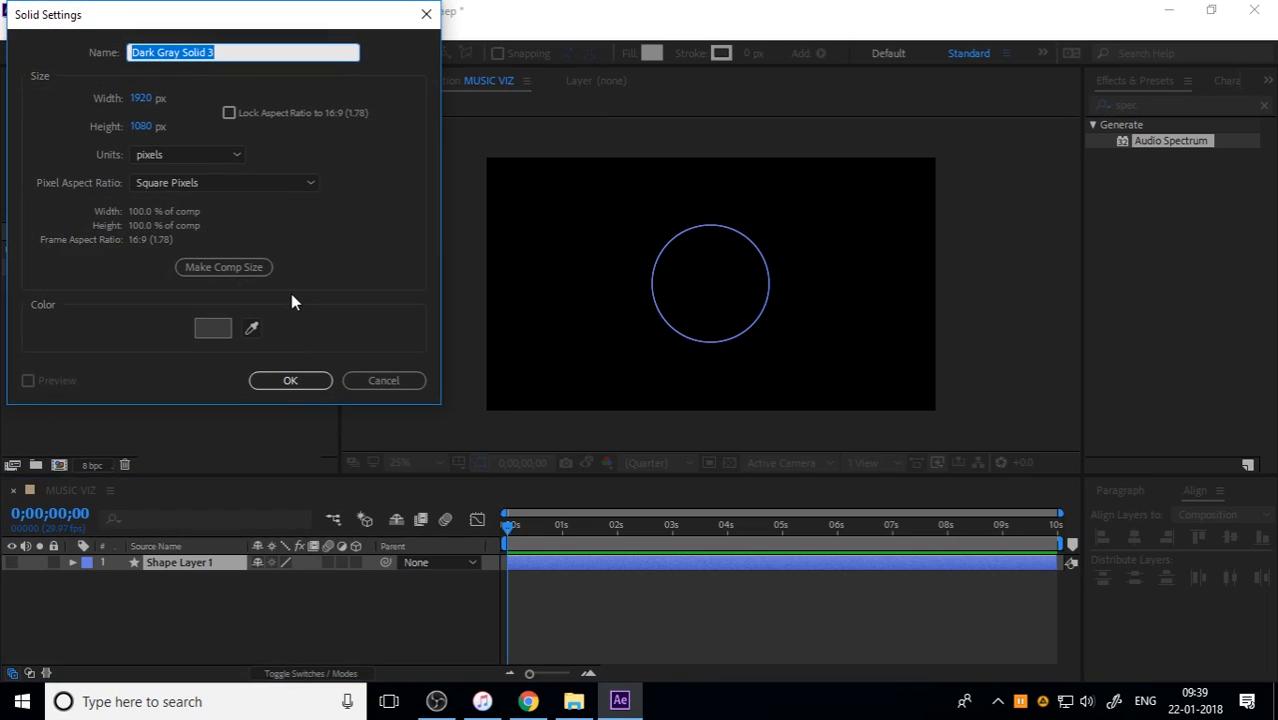
text(React 1)
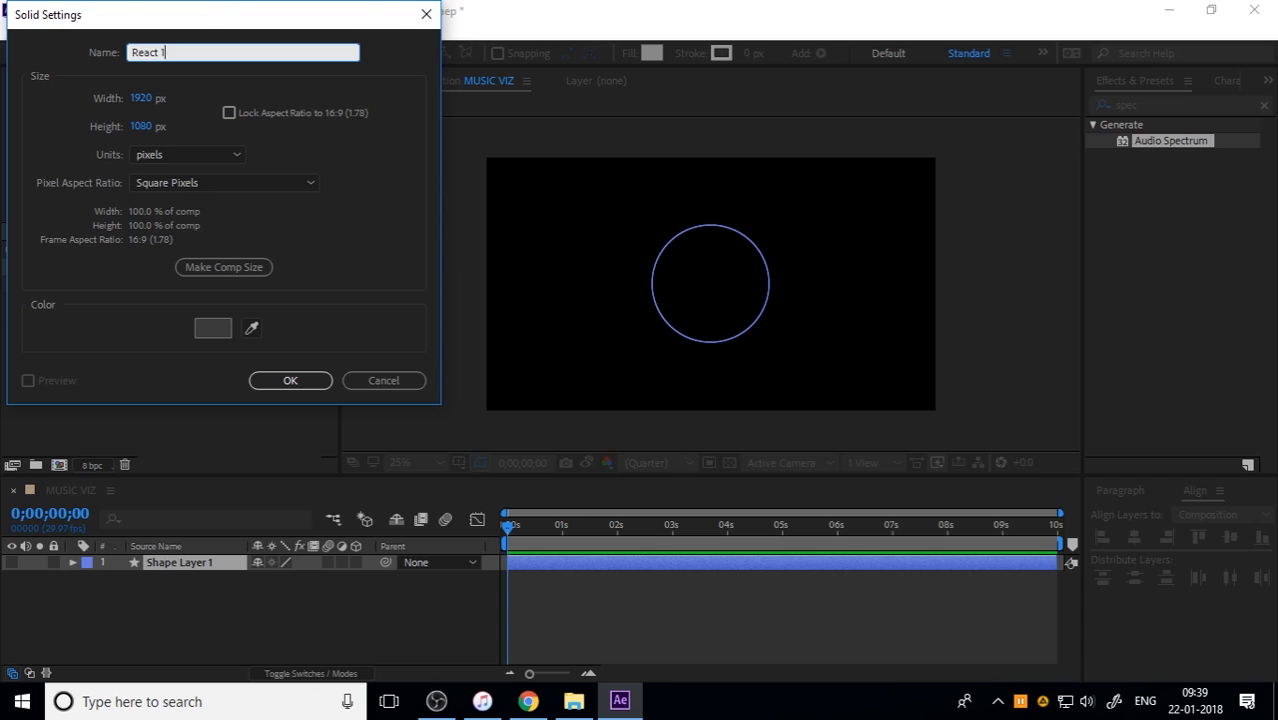
key(Return)
Step: Add a new mask to the React 1 layer and paste the copied circle path into its Mask Path
right_click(176, 563)
mouse_move(293, 104)
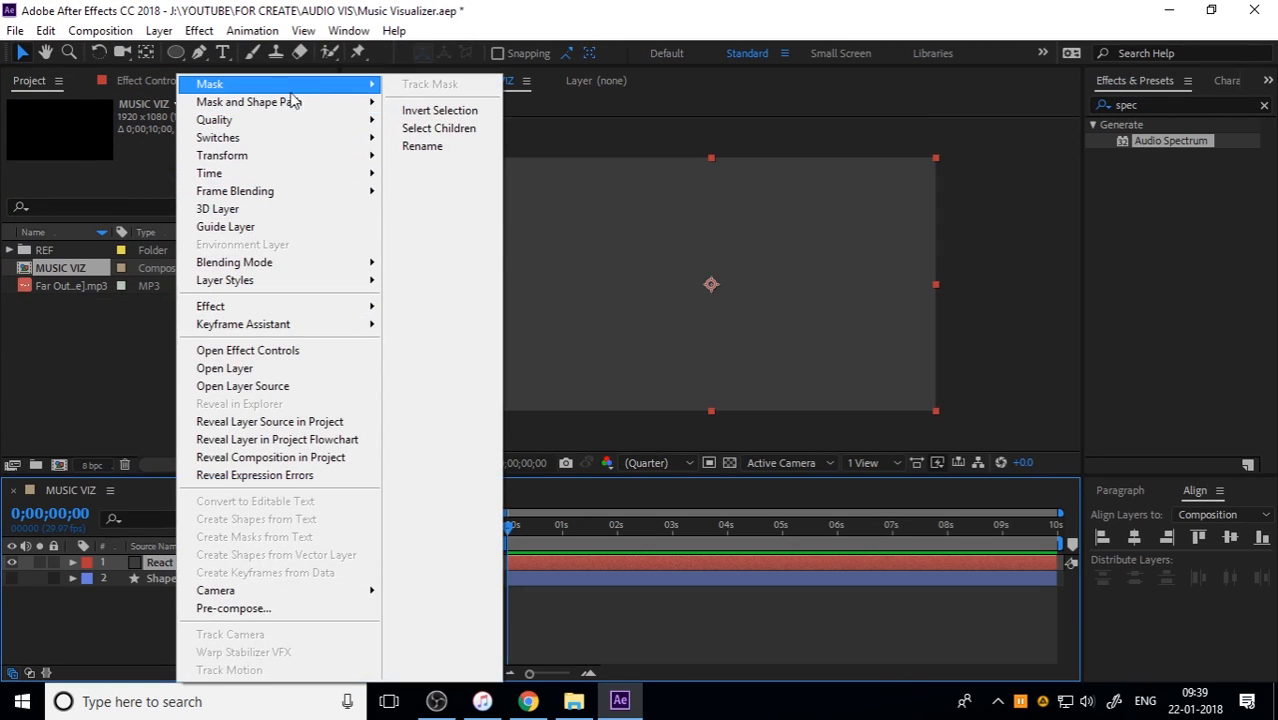
click(434, 88)
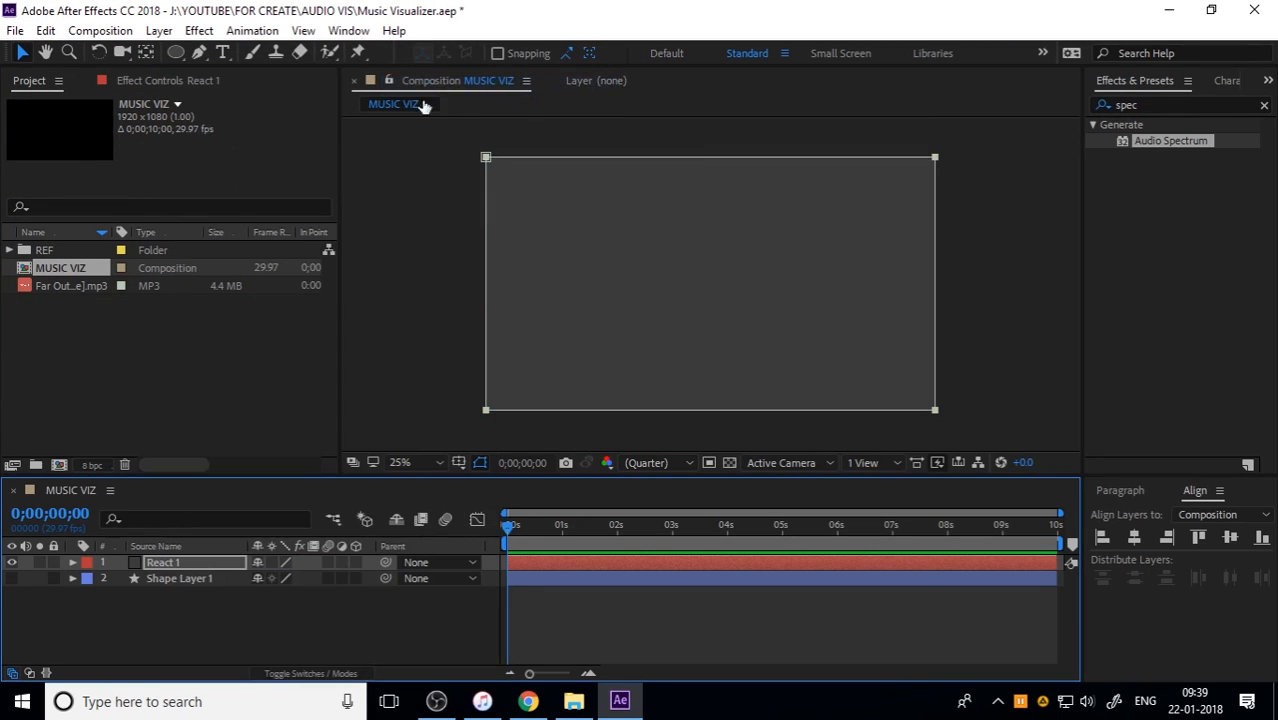
click(73, 563)
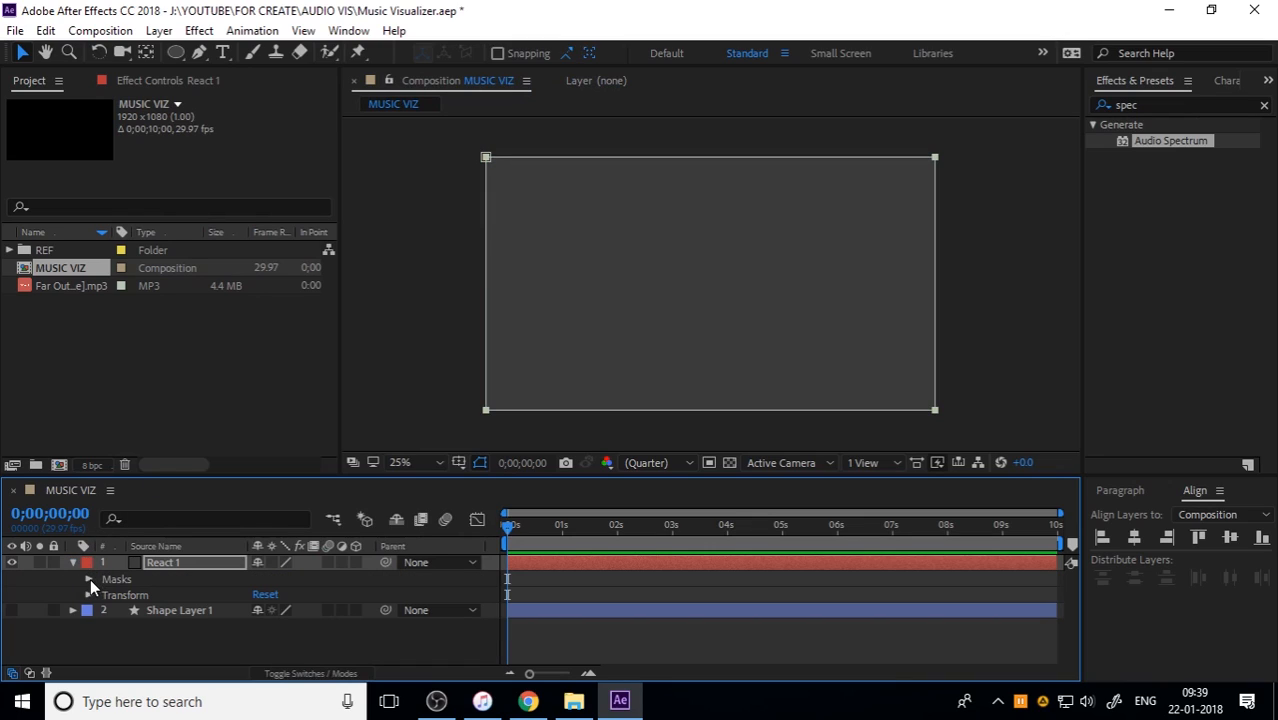
click(89, 579)
click(105, 594)
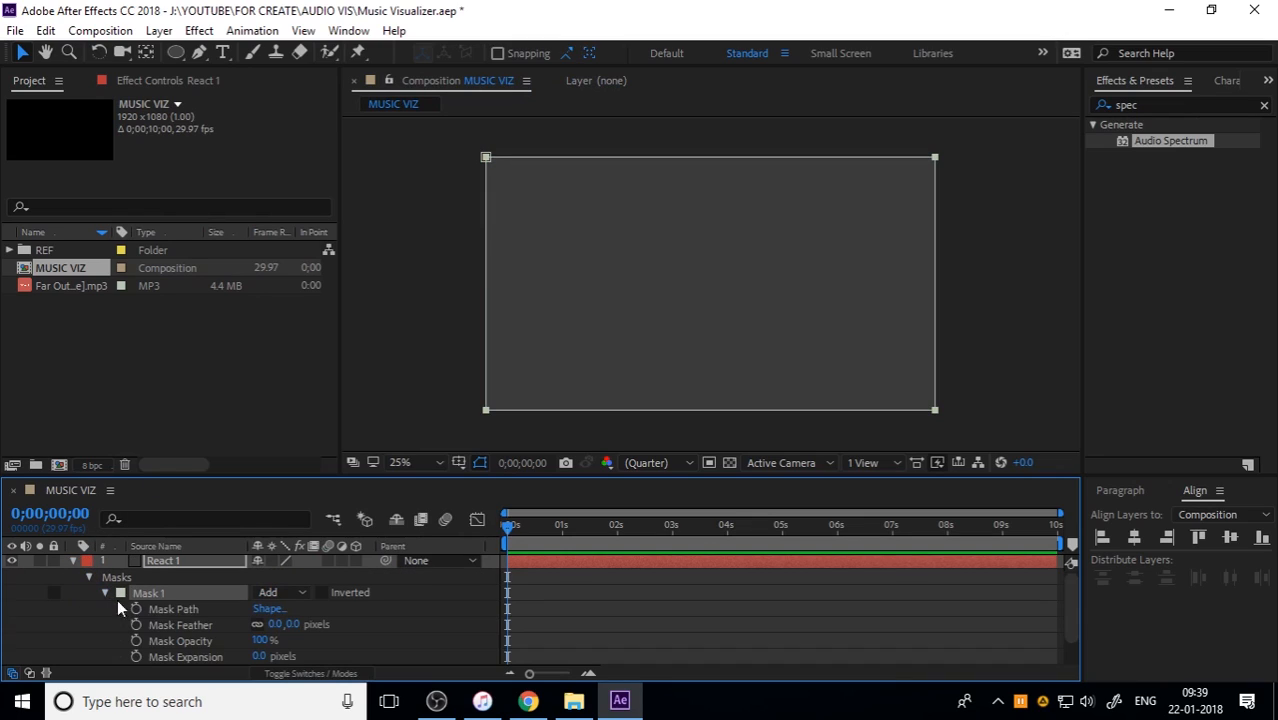
click(196, 611)
key(ctrl+v)
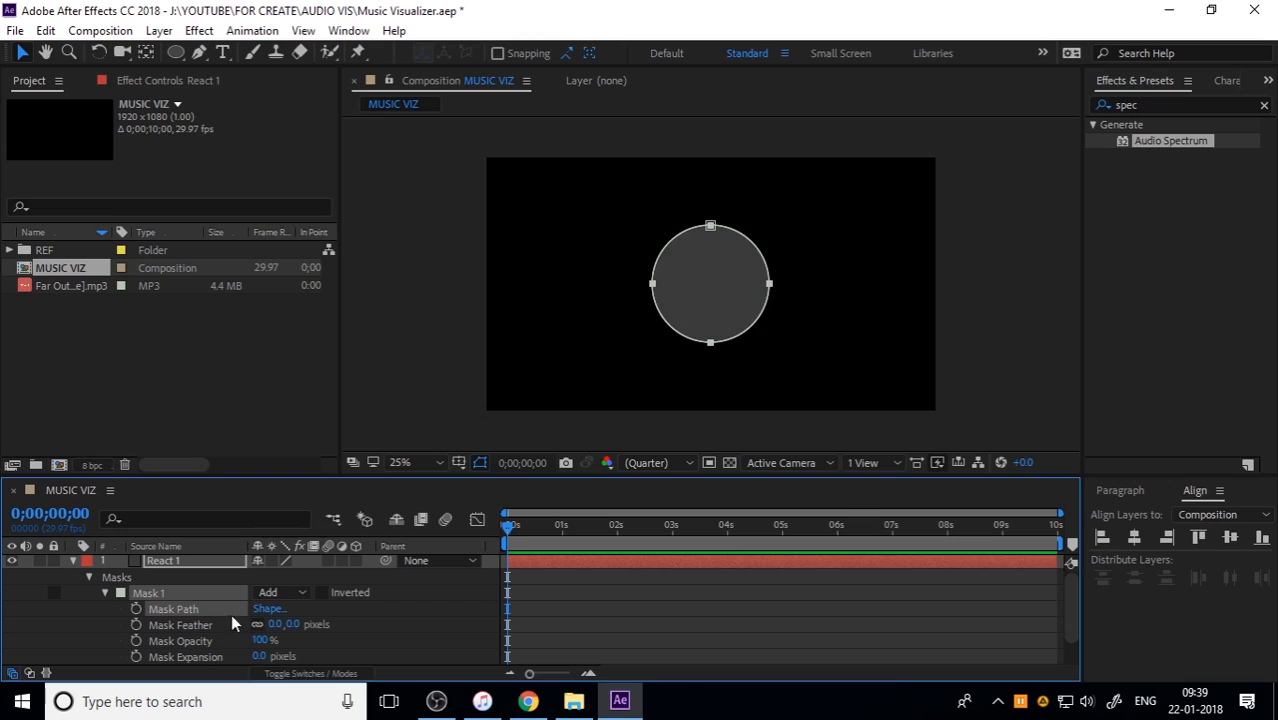
Step: Set the mode of Mask 1 on React 1 to None, collapse the layer's properties and deselect it
click(287, 594)
click(320, 448)
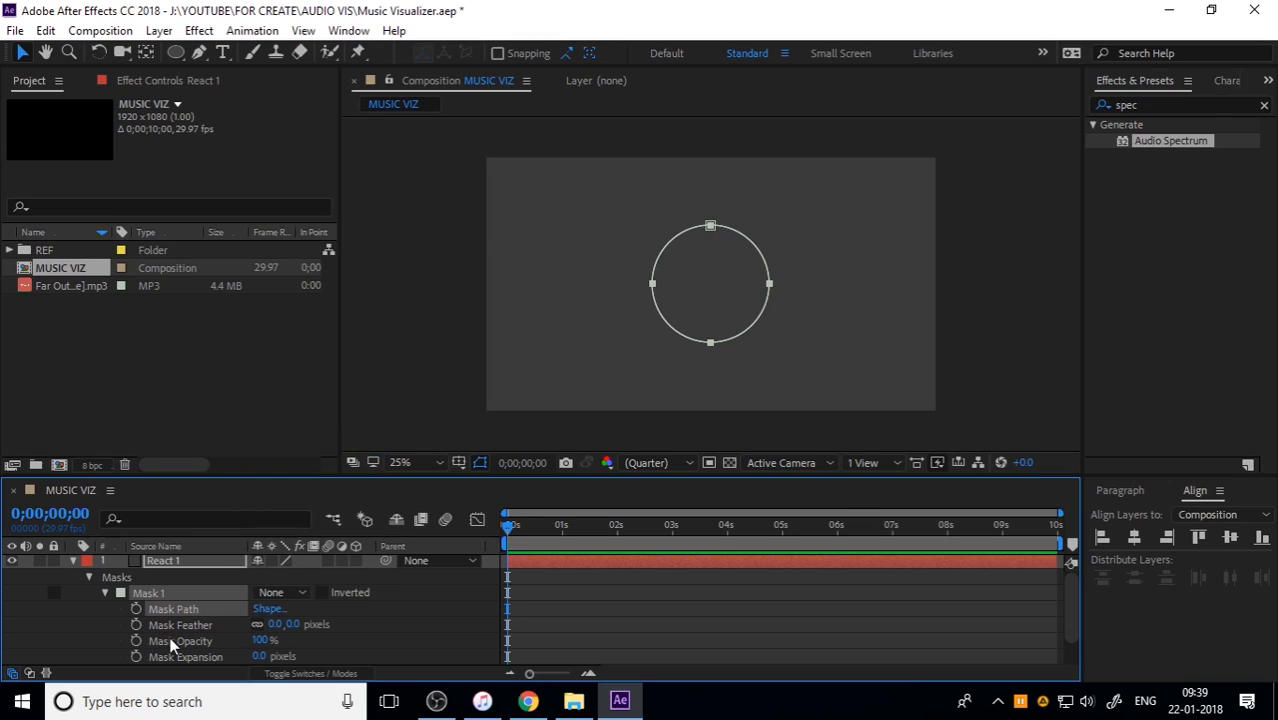
scroll(171, 640, up, 1)
click(73, 563)
click(174, 630)
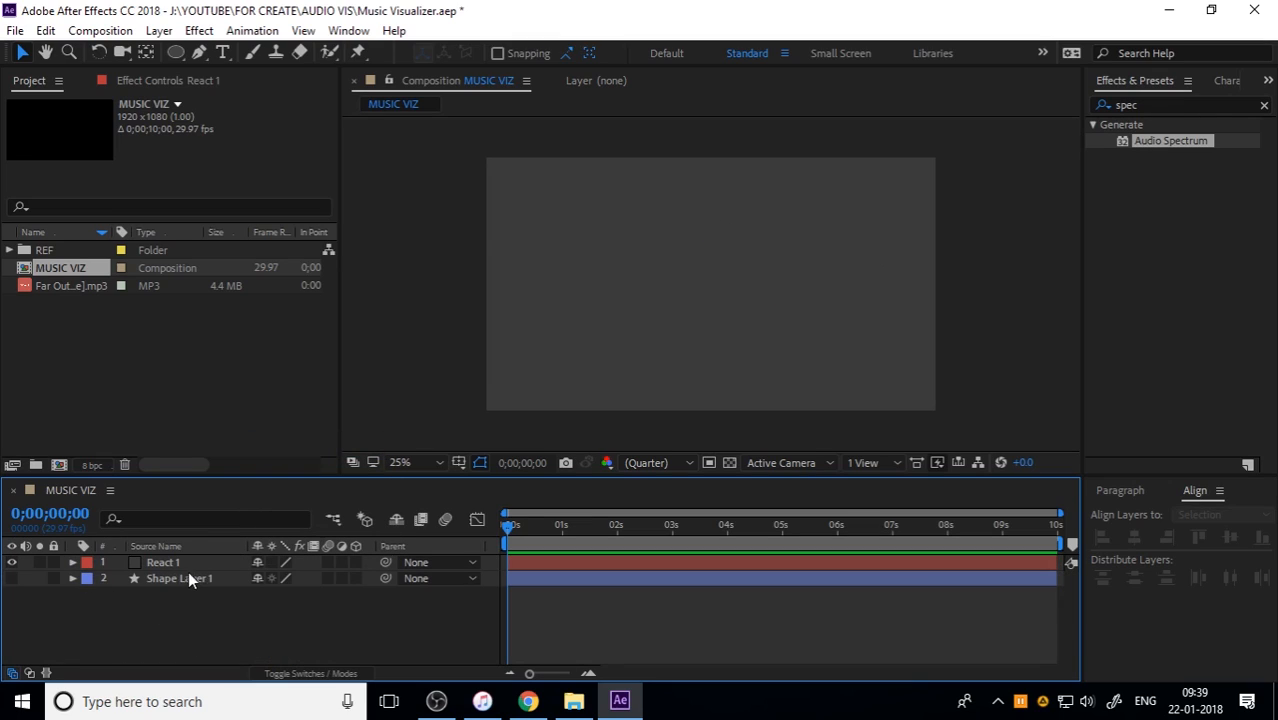
Step: Apply the Audio Spectrum effect to the React 1 layer, and deselect the layer
click(192, 564)
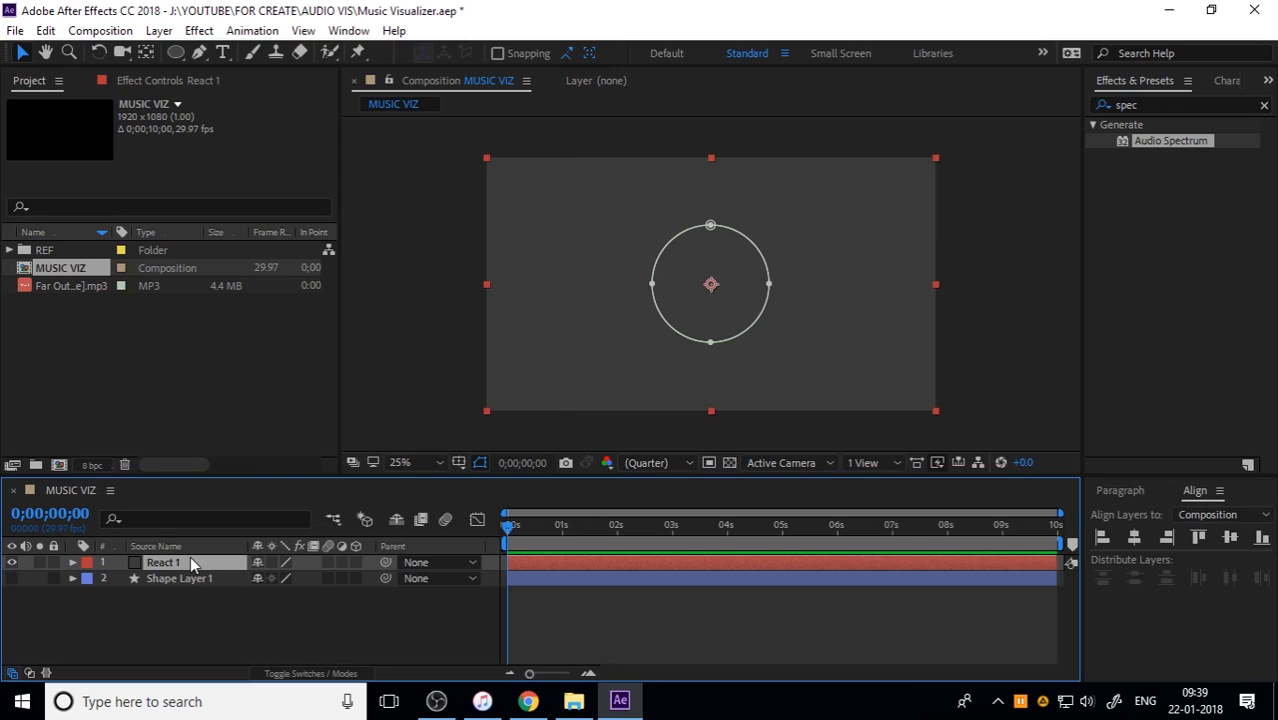
click(201, 30)
mouse_move(214, 286)
click(426, 233)
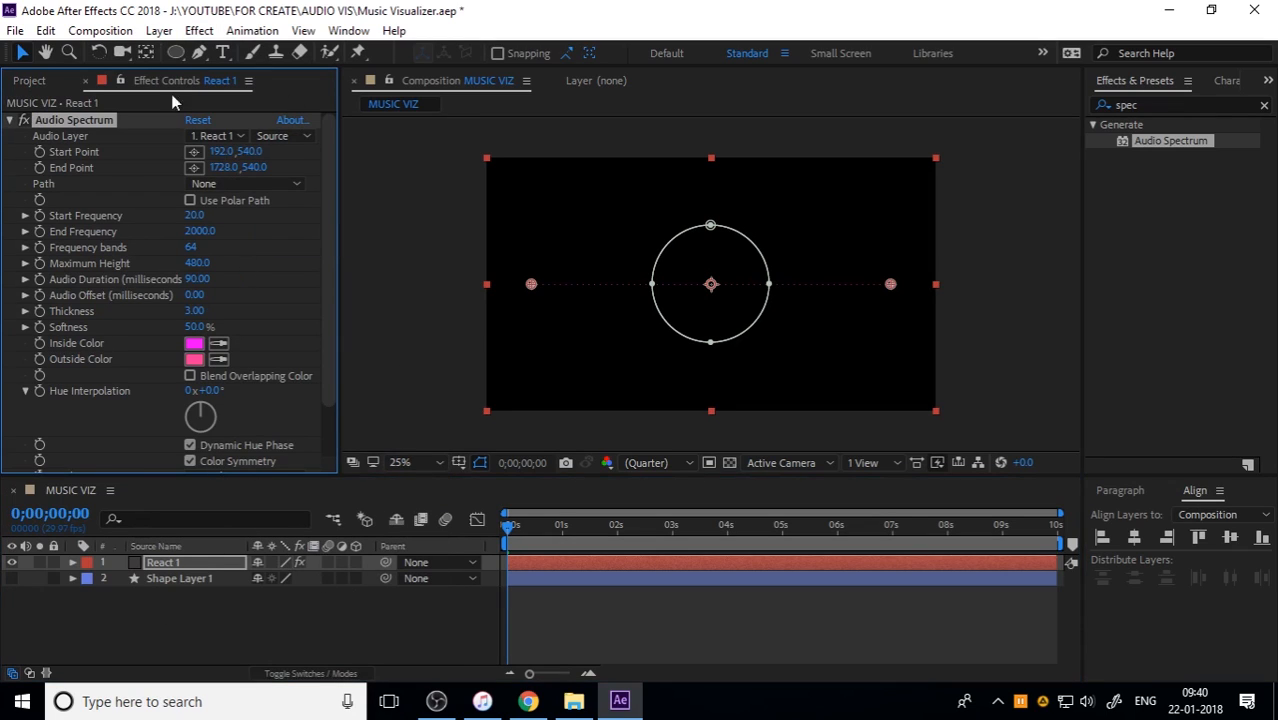
click(208, 622)
Step: Add the Far Out mp3 beneath Shape Layer 1 in MUSIC VIZ and pre-compose it as AUDIO
click(37, 79)
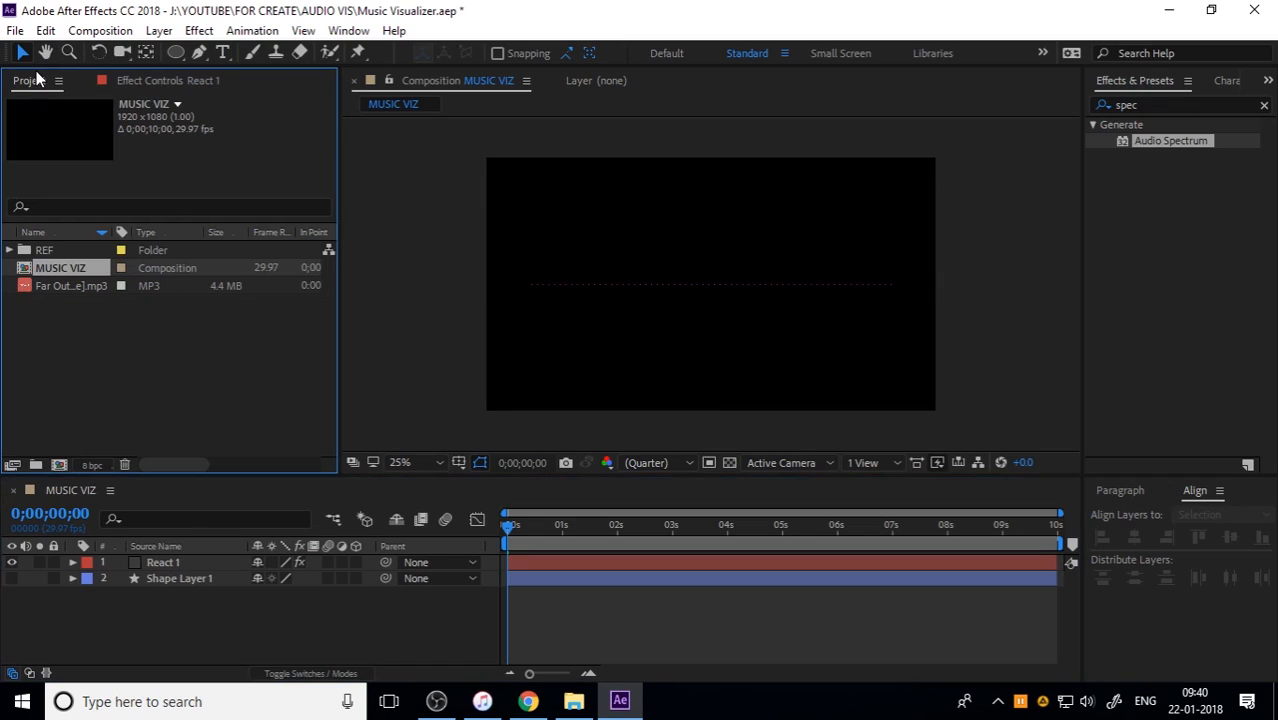
drag(68, 289, 173, 650)
right_click(190, 595)
click(265, 606)
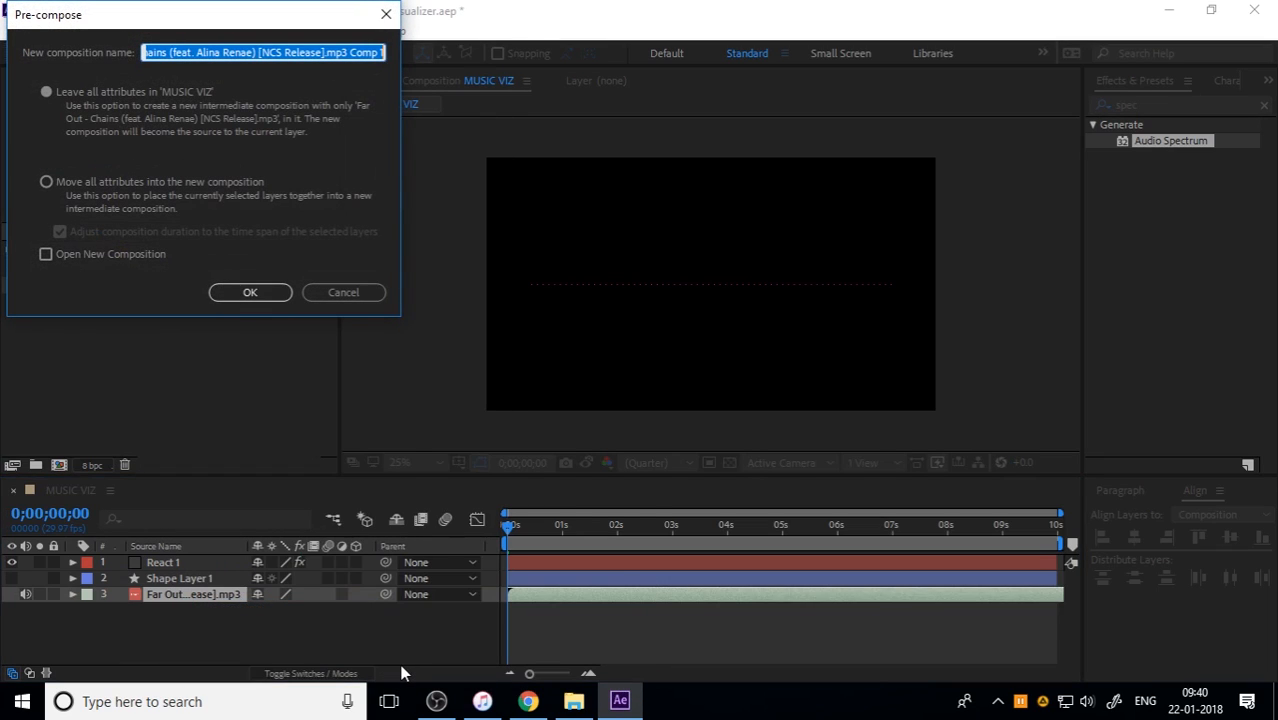
text(AUDIO)
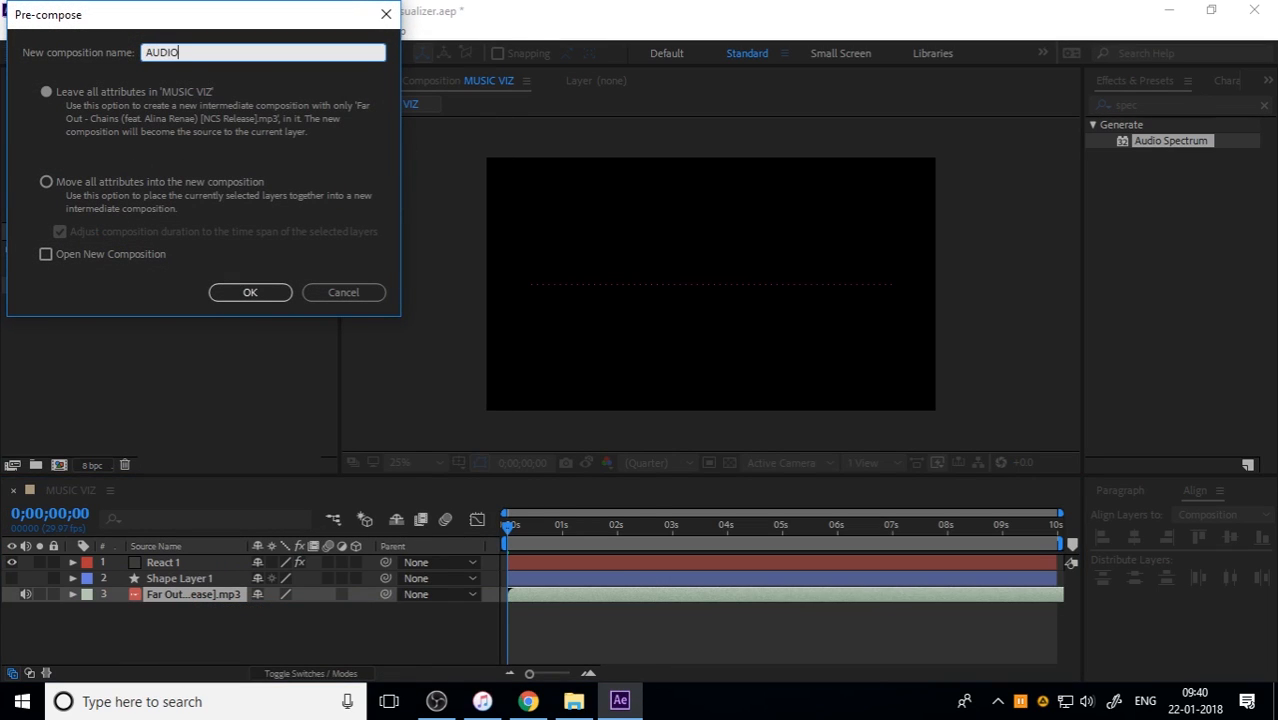
key(Return)
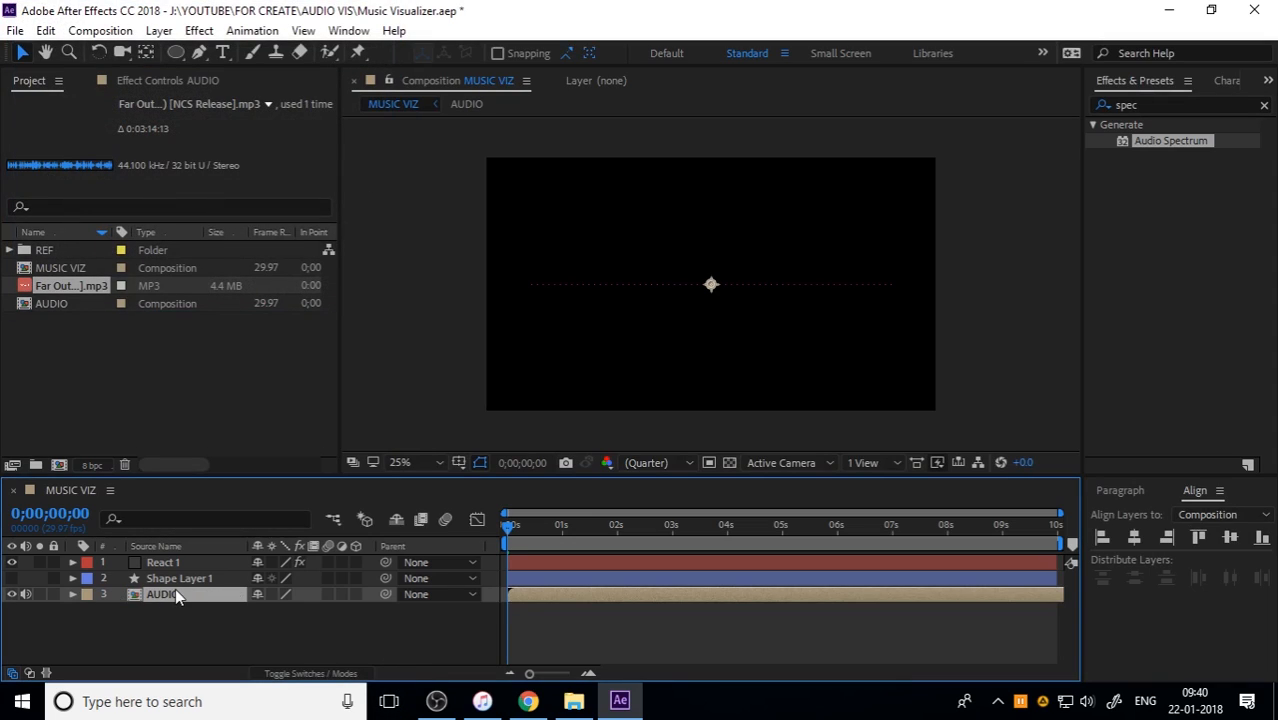
Step: Set the Audio Spectrum path of React 1 to Mask 1 and its audio layer to AUDIO
click(176, 562)
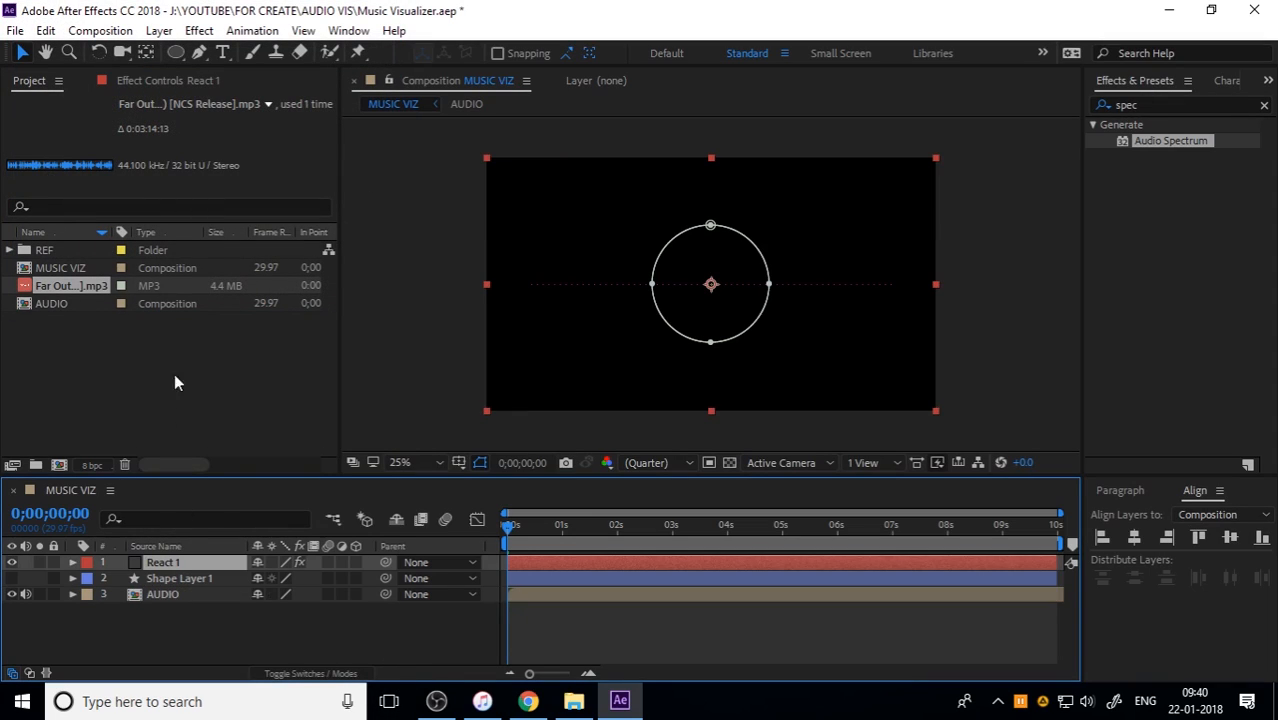
click(140, 80)
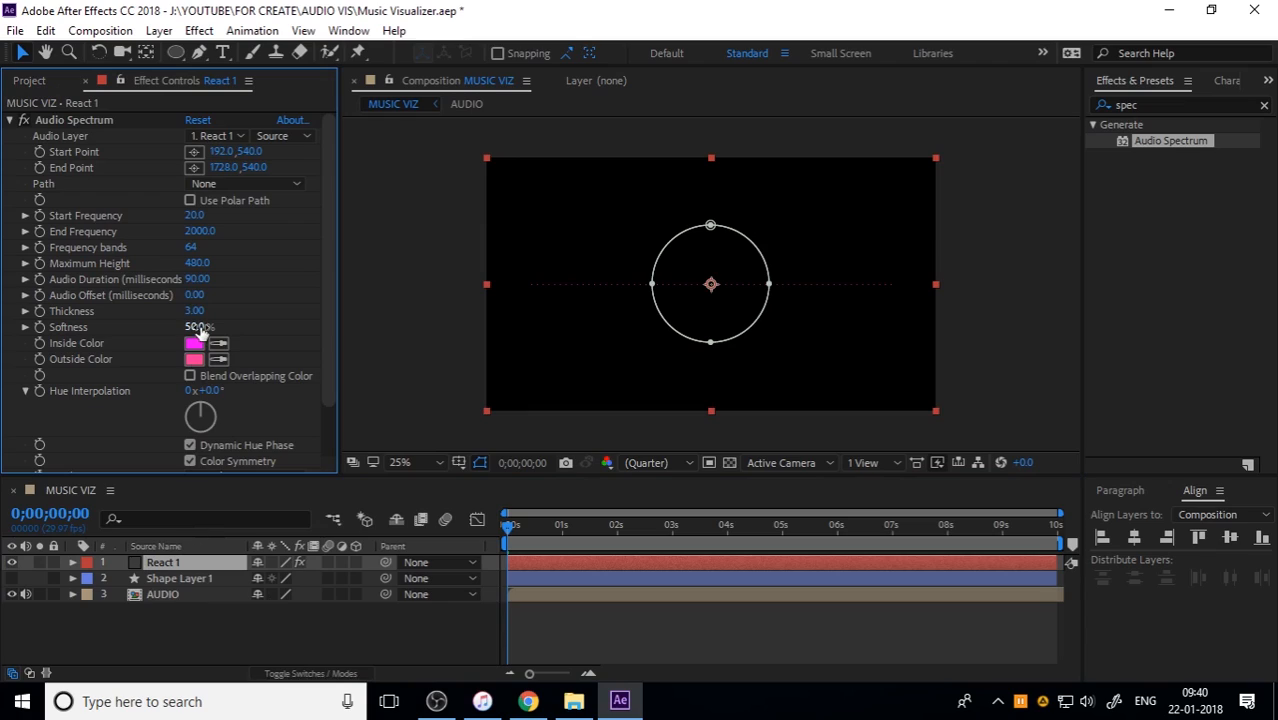
click(223, 184)
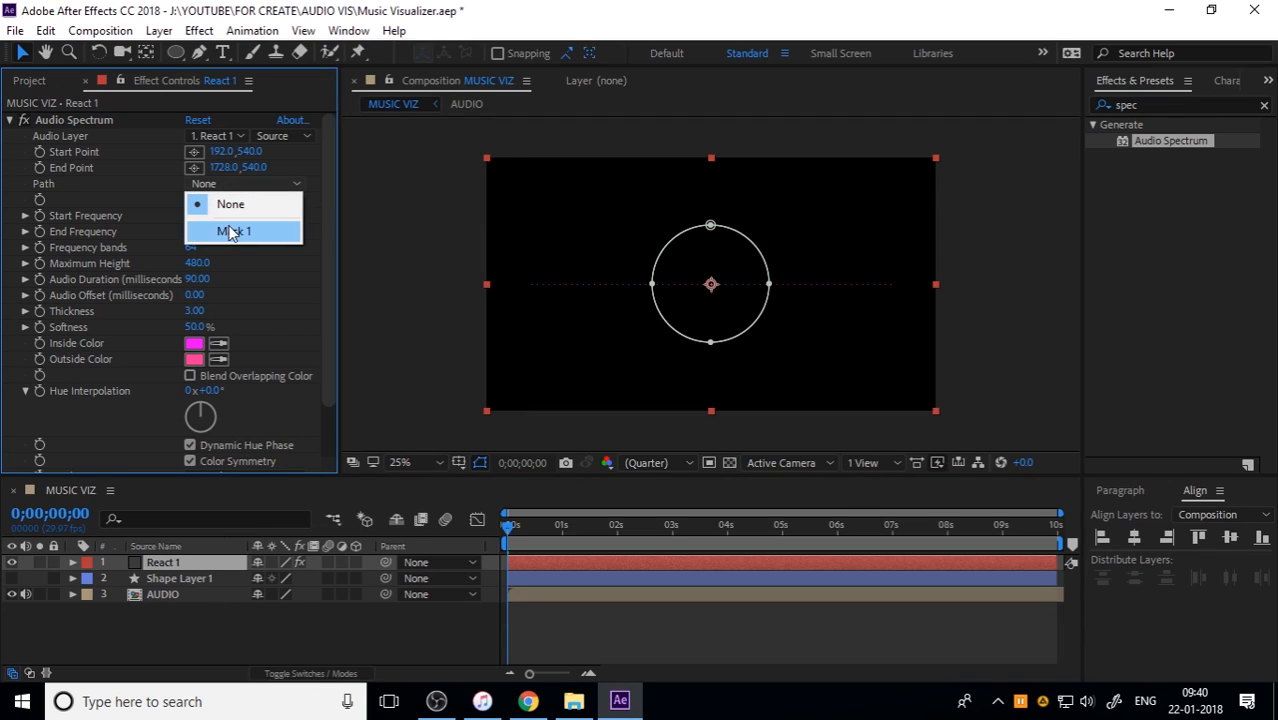
click(231, 231)
click(218, 136)
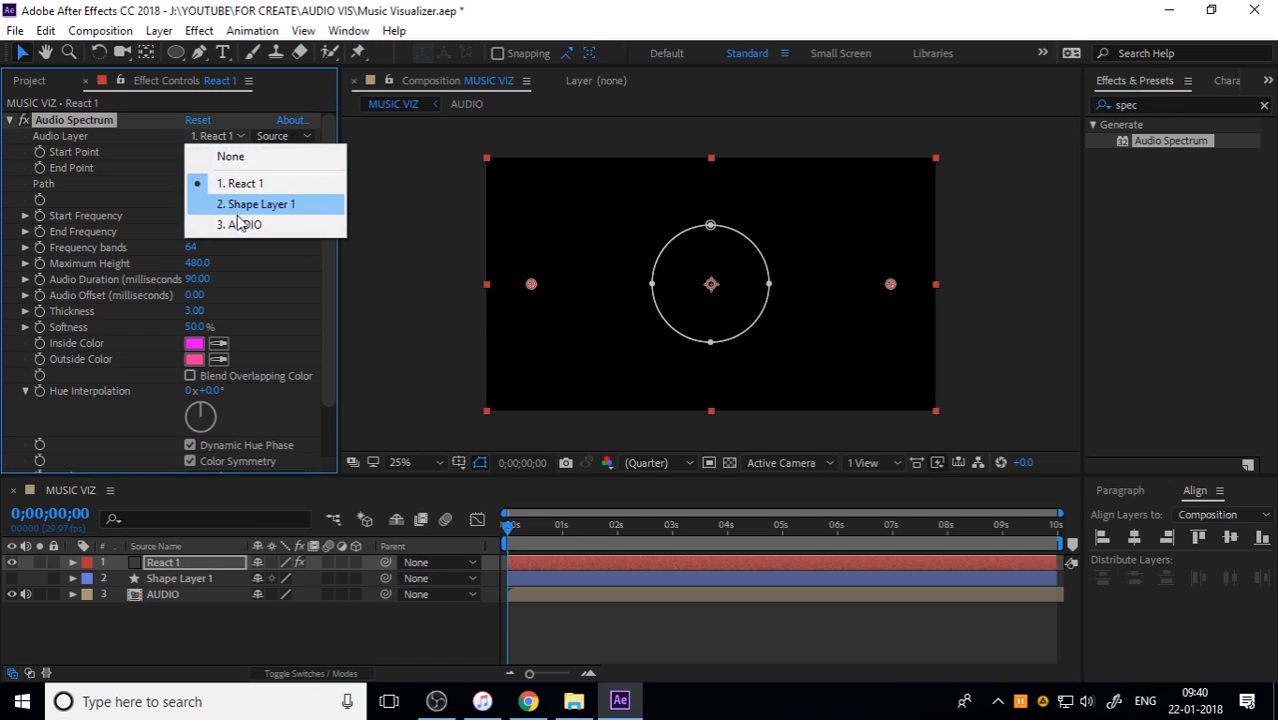
click(240, 225)
Step: Preview the React 1 spectrum from the start, and move the current time to 0;00;04;08
mouse_move(508, 528)
mouse_down()
mouse_move(552, 536)
mouse_move(506, 540)
mouse_up()
key(space)
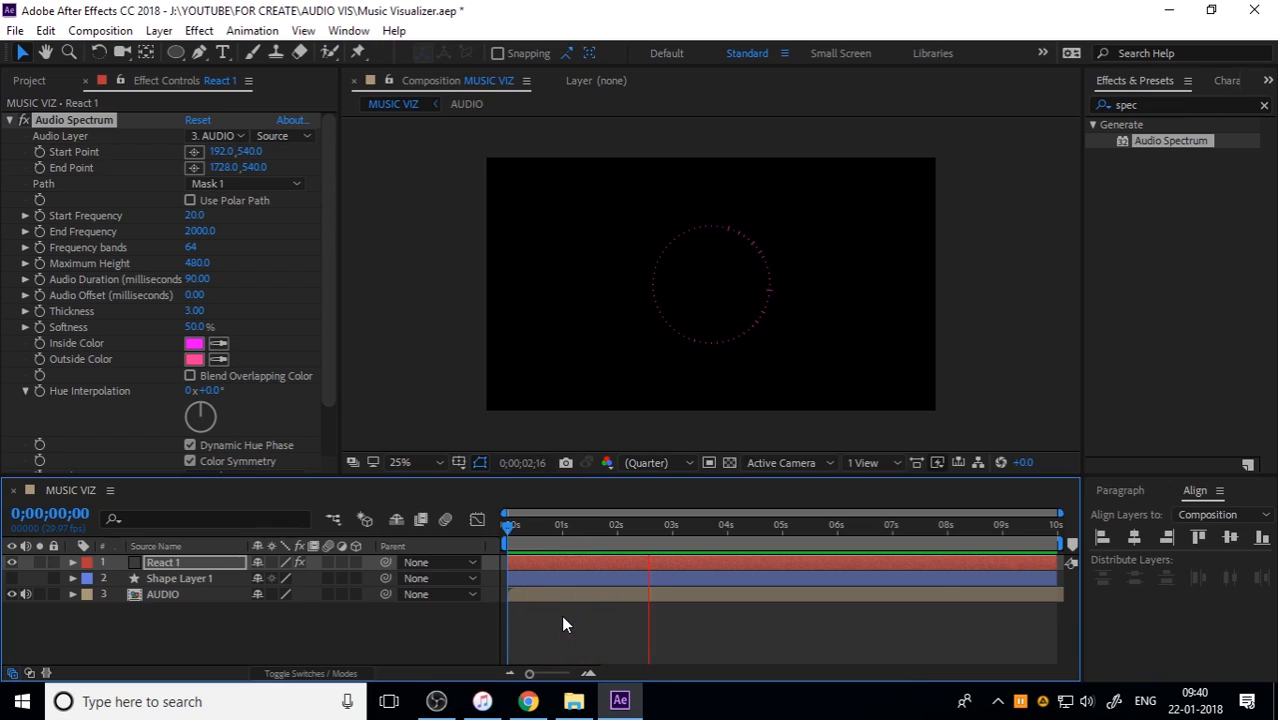
key(space)
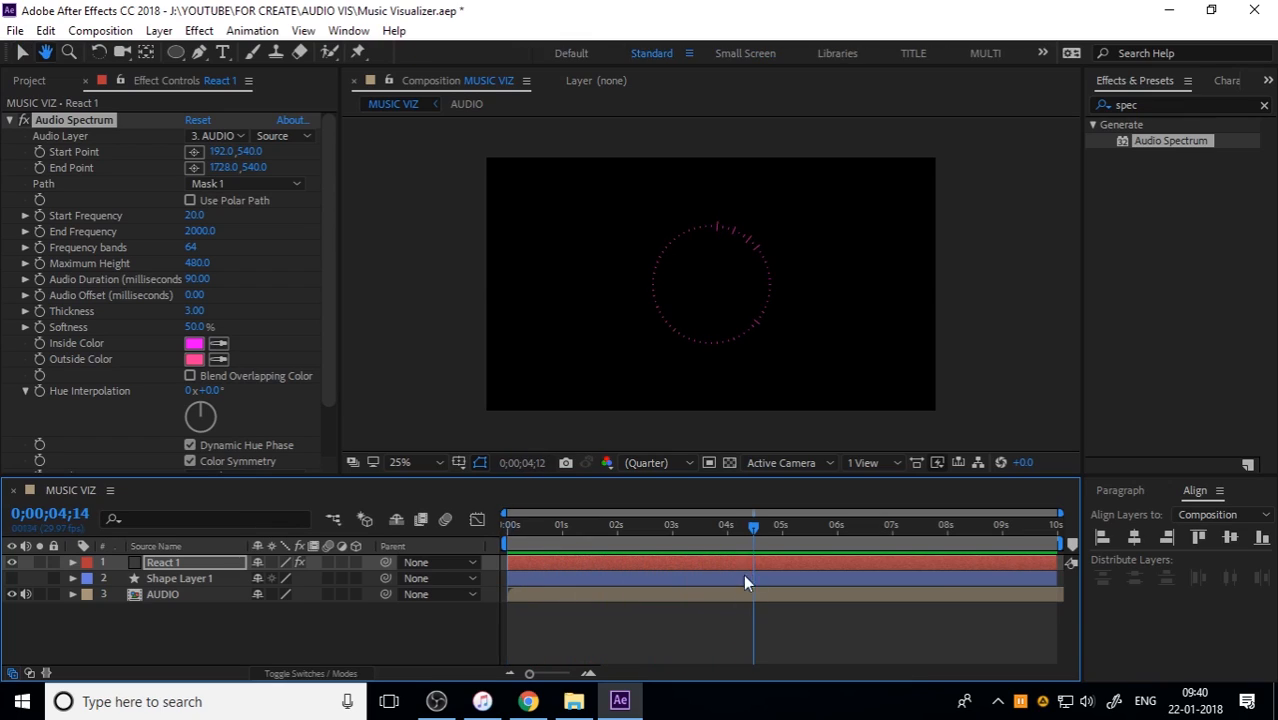
mouse_move(753, 527)
mouse_down()
mouse_move(712, 532)
mouse_move(741, 540)
mouse_up()
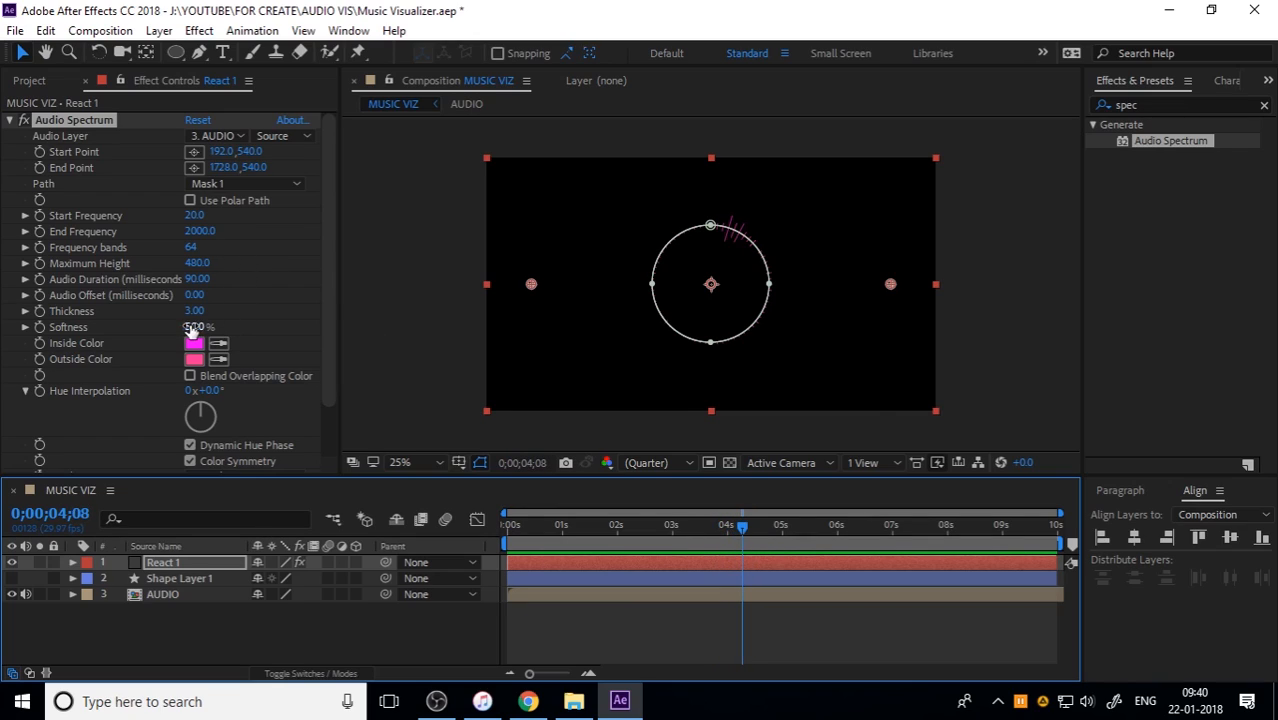
Step: Set React 1's Audio Spectrum to softness 0%, maximum height 800 and 99 frequency bands, and preview it from the start
drag(193, 329, 90, 328)
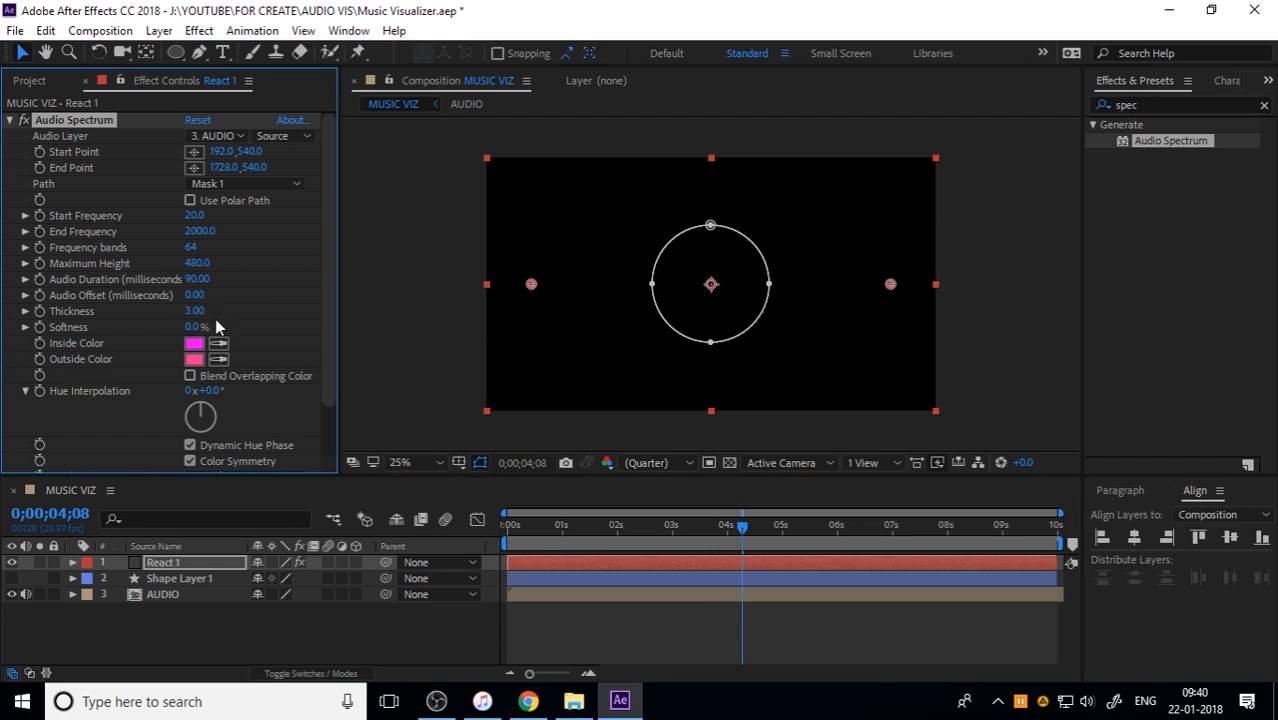
click(198, 263)
text(8)
key(Return)
click(194, 249)
key(Return)
drag(645, 526, 267, 538)
key(space)
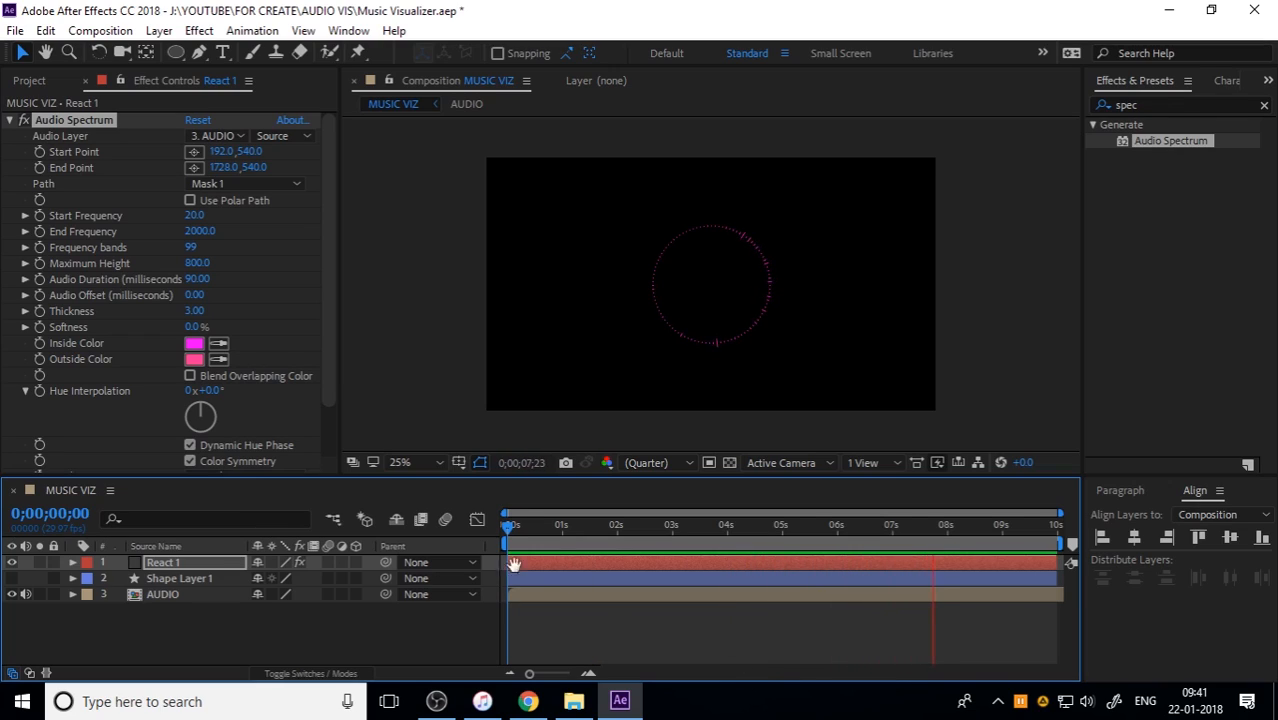
Step: Set the Audio Spectrum hue interpolation of React 1 to 65° and preview the colours from the start
click(211, 391)
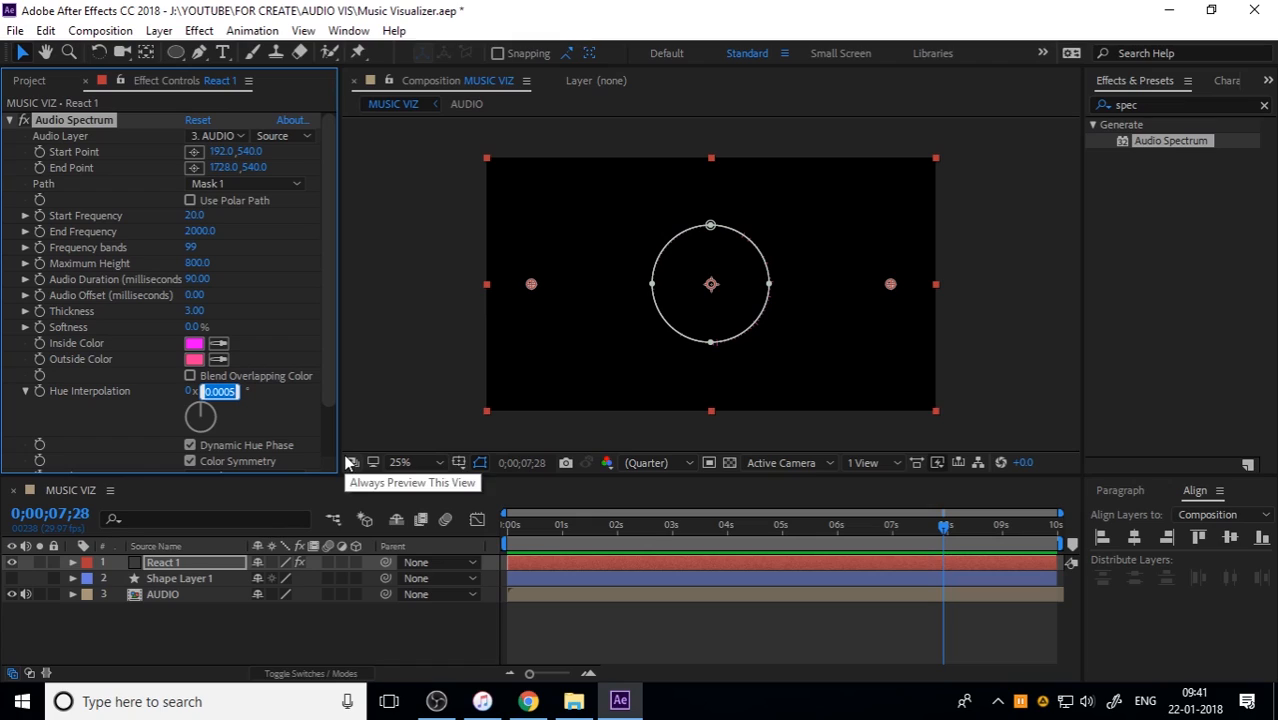
text(65)
key(Return)
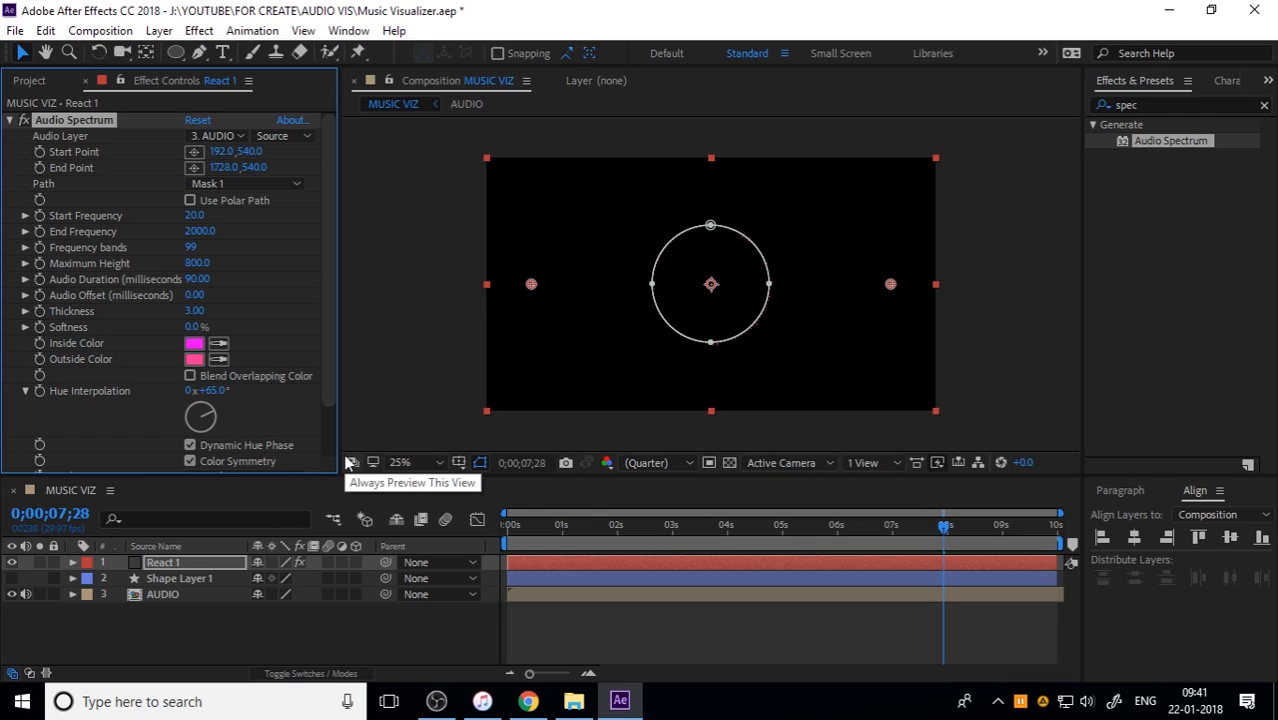
drag(581, 527, 320, 544)
key(space)
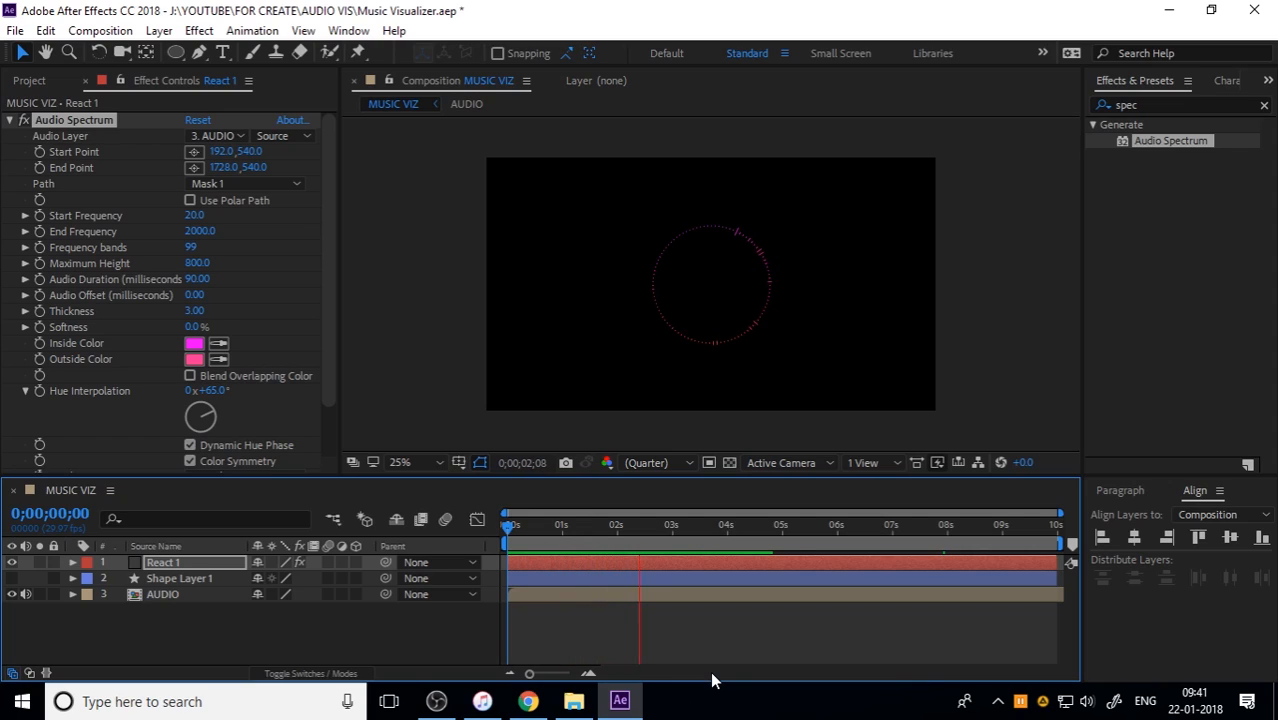
key(space)
Step: Set the Audio Spectrum thickness of React 1 to 2.6
scroll(110, 414, down, 3)
click(195, 251)
text(2.6)
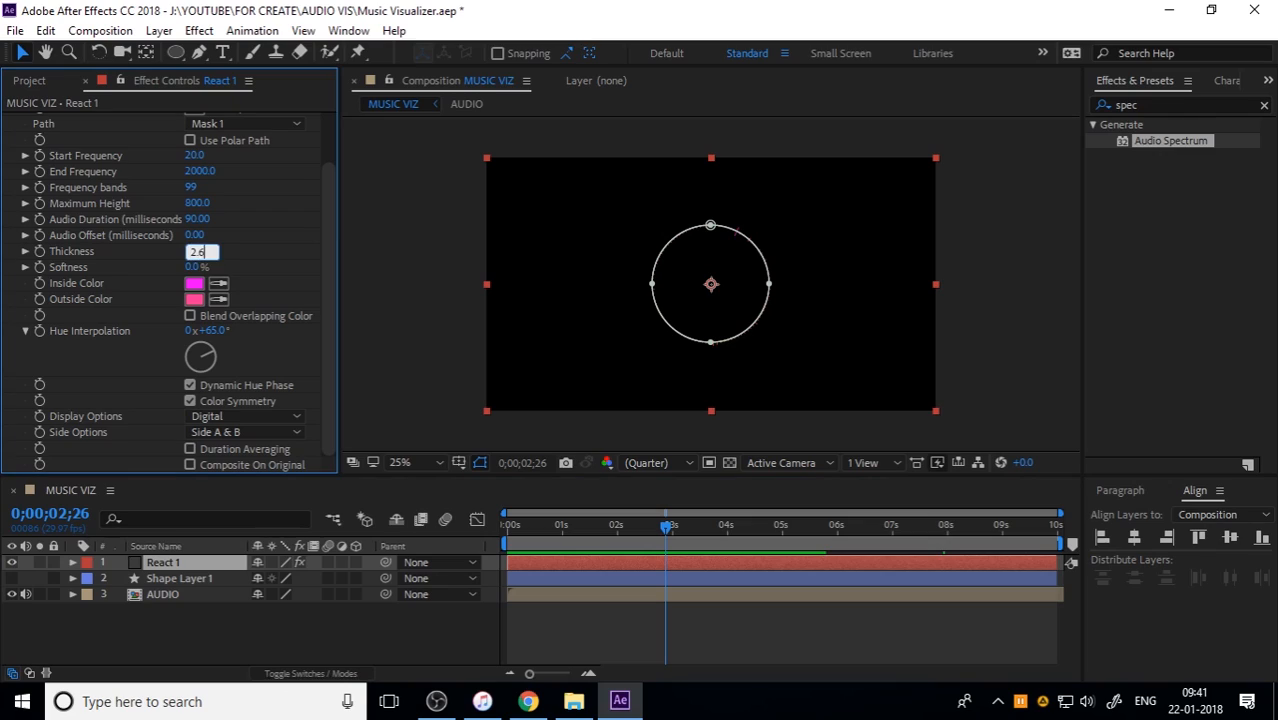
key(Return)
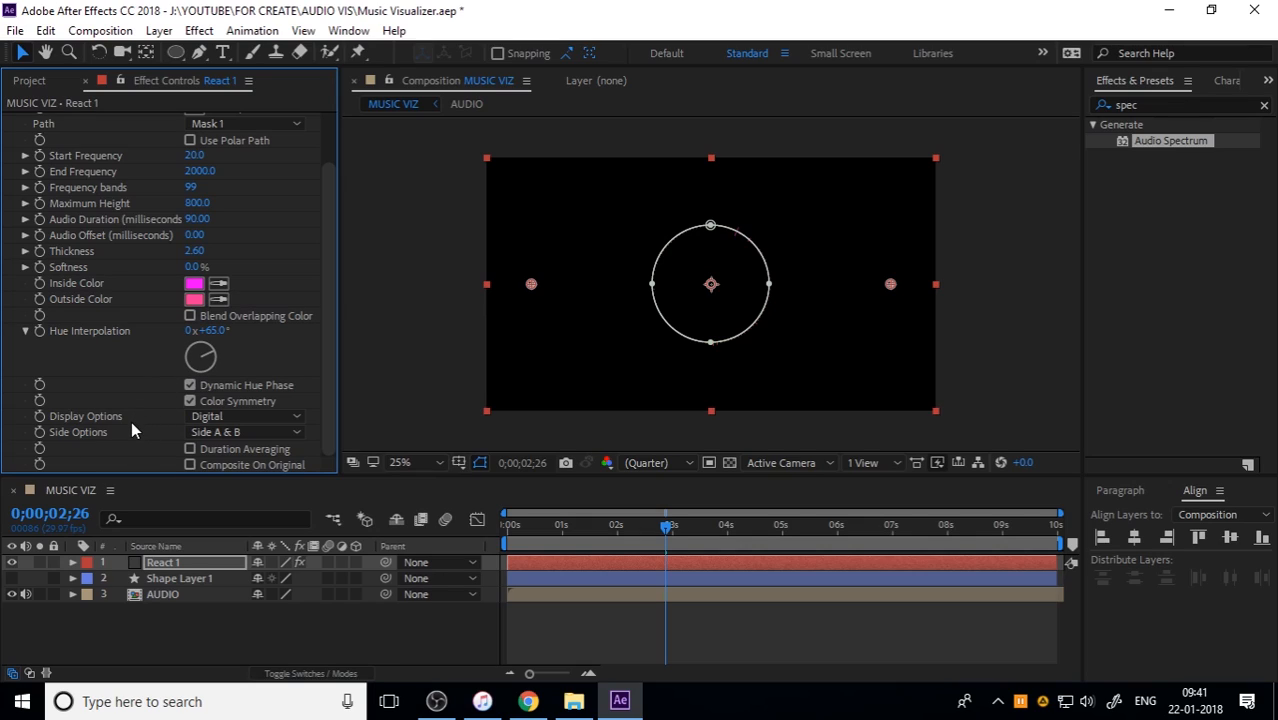
Step: Set React 1's Audio Spectrum display to Analog lines on Side A, and preview it from the start
click(214, 419)
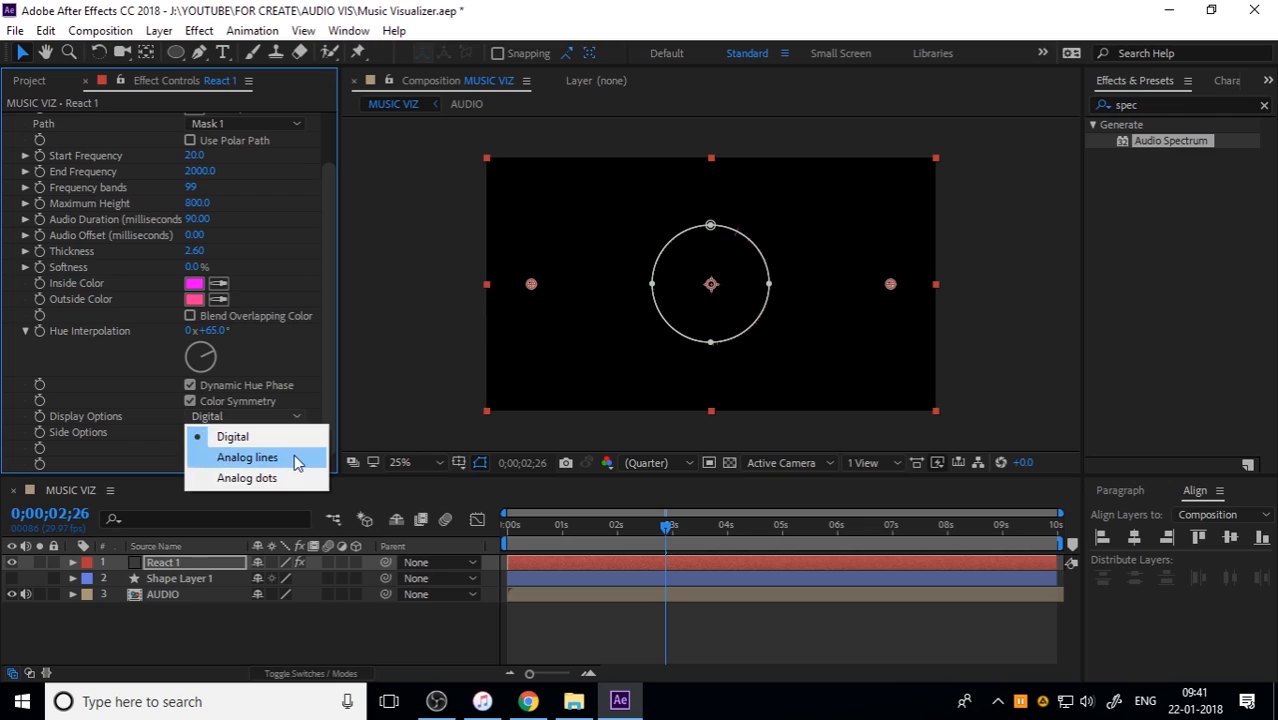
click(294, 454)
click(255, 433)
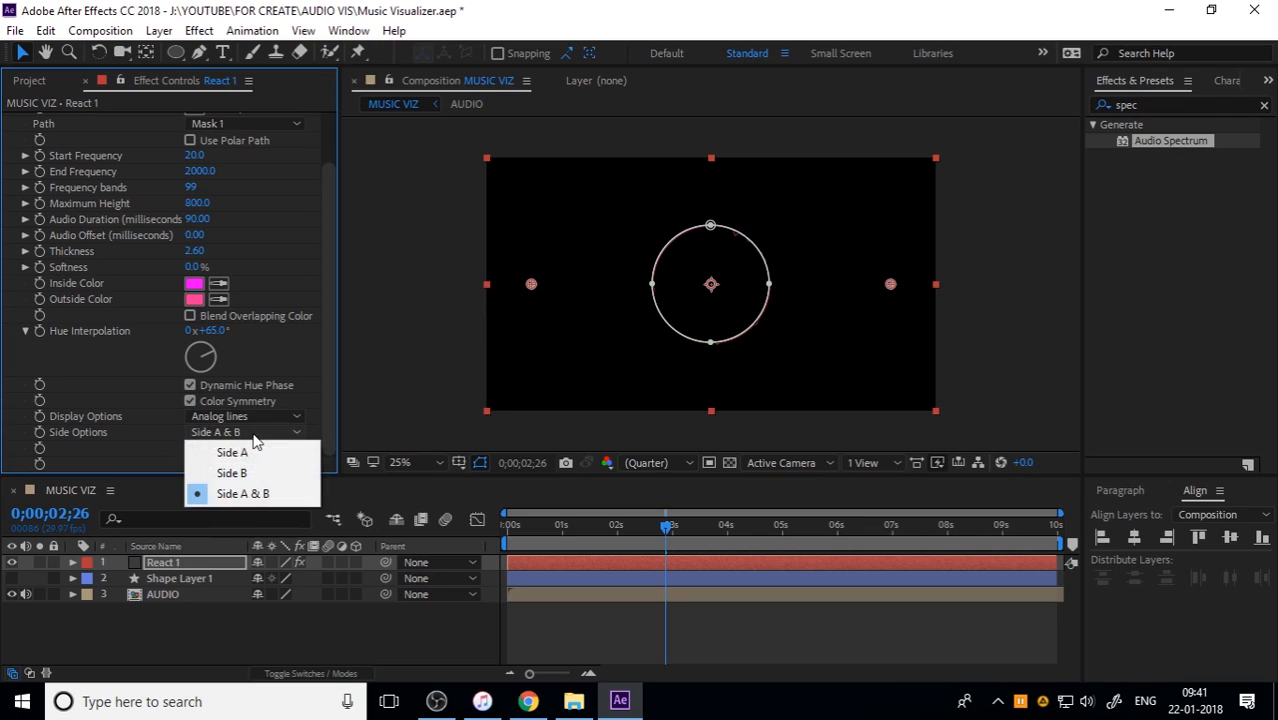
click(258, 453)
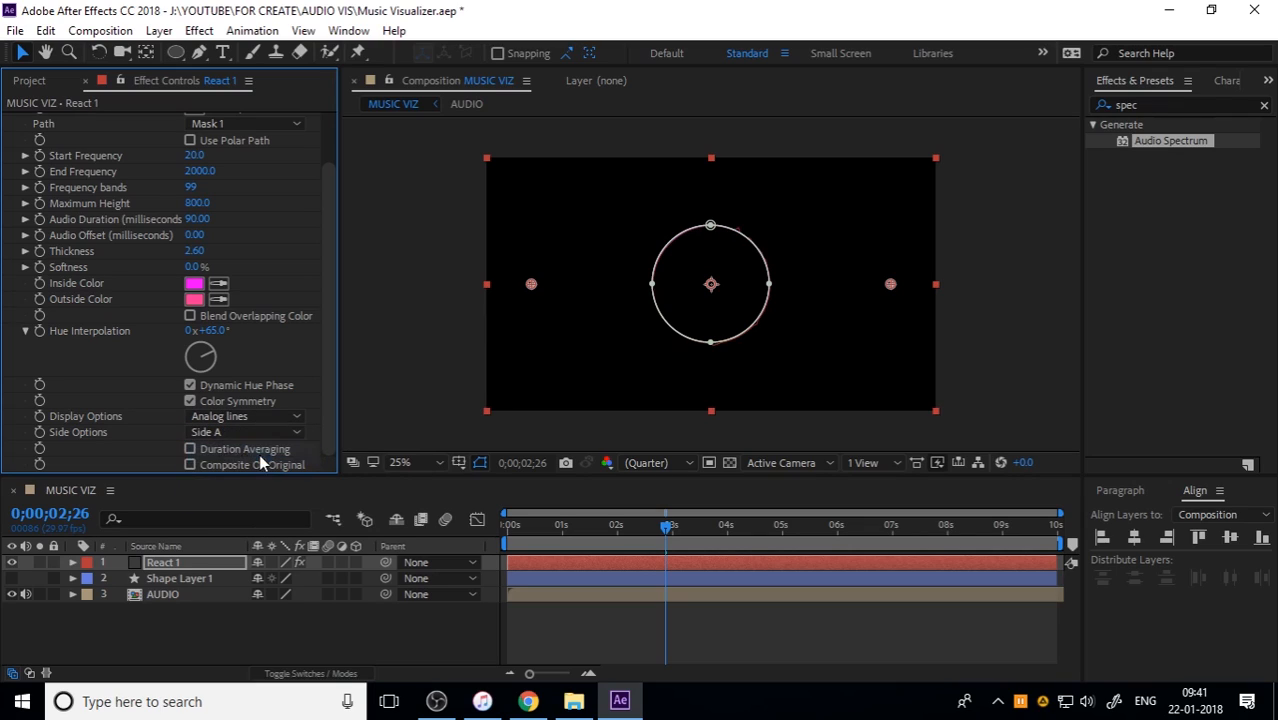
drag(534, 527, 509, 561)
key(space)
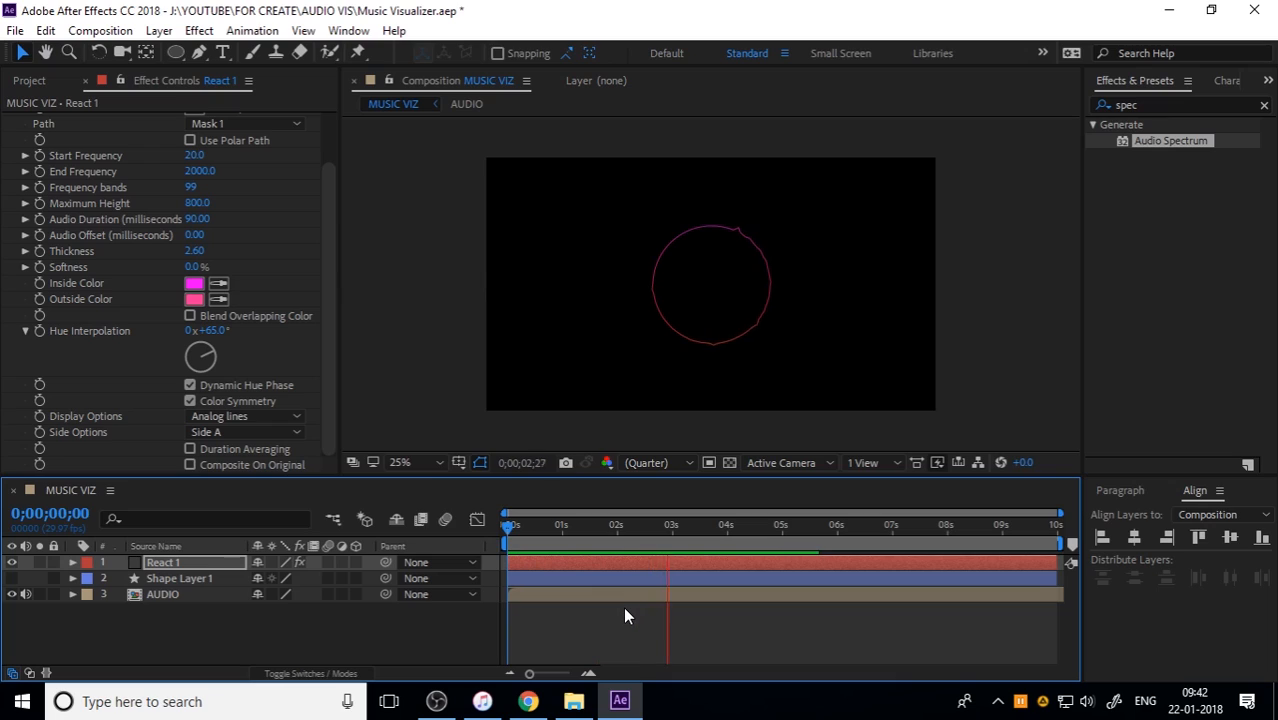
Step: Duplicate the React 1 layer and rename the copy React 2
click(217, 562)
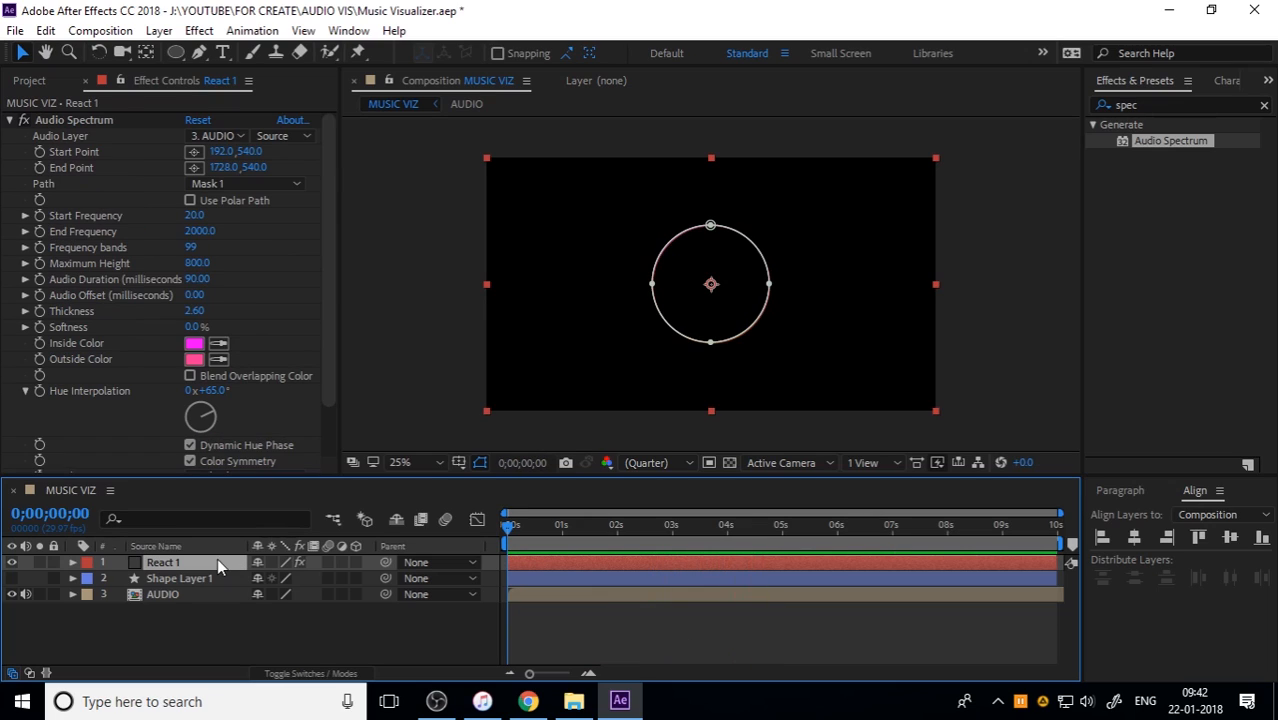
click(46, 30)
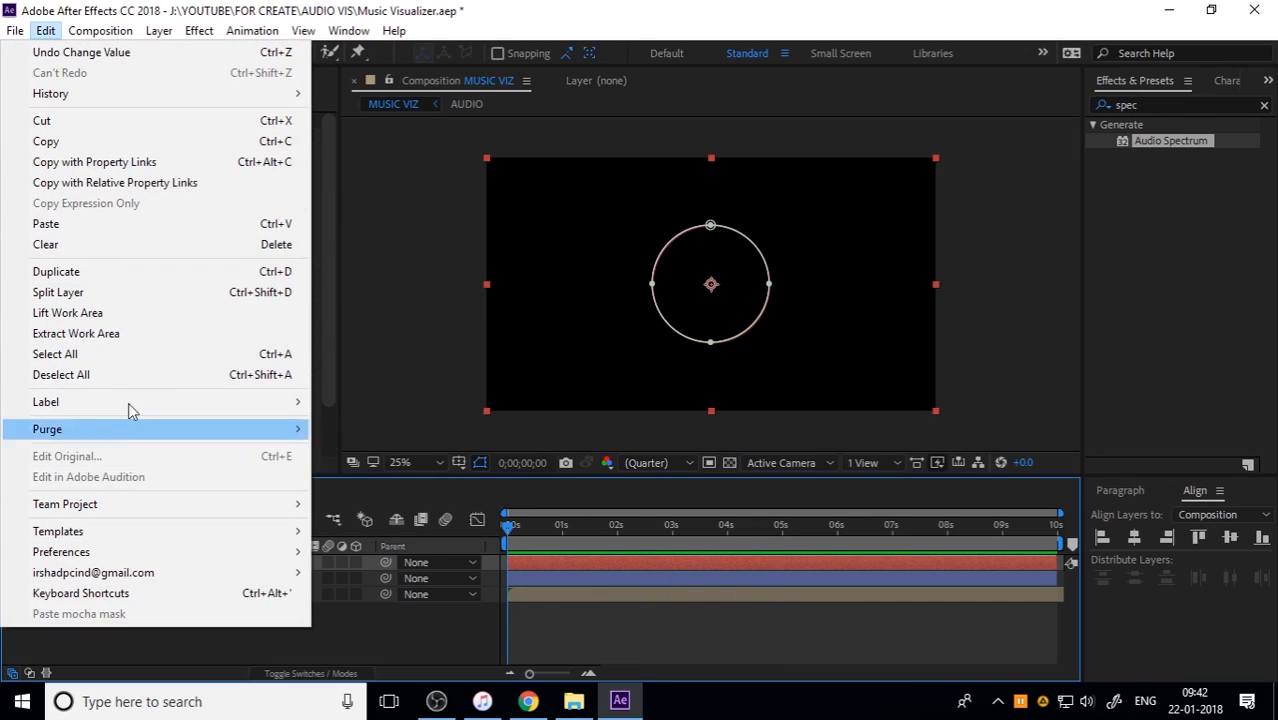
click(115, 272)
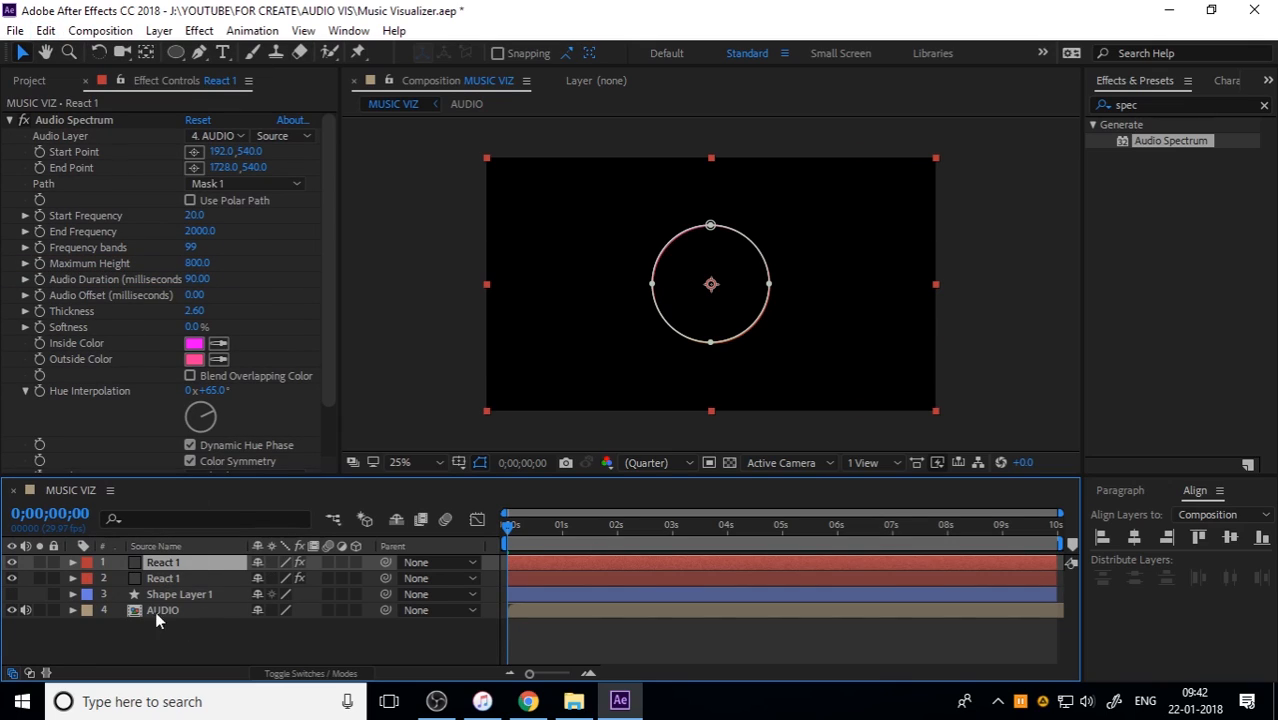
key(Return)
click(174, 561)
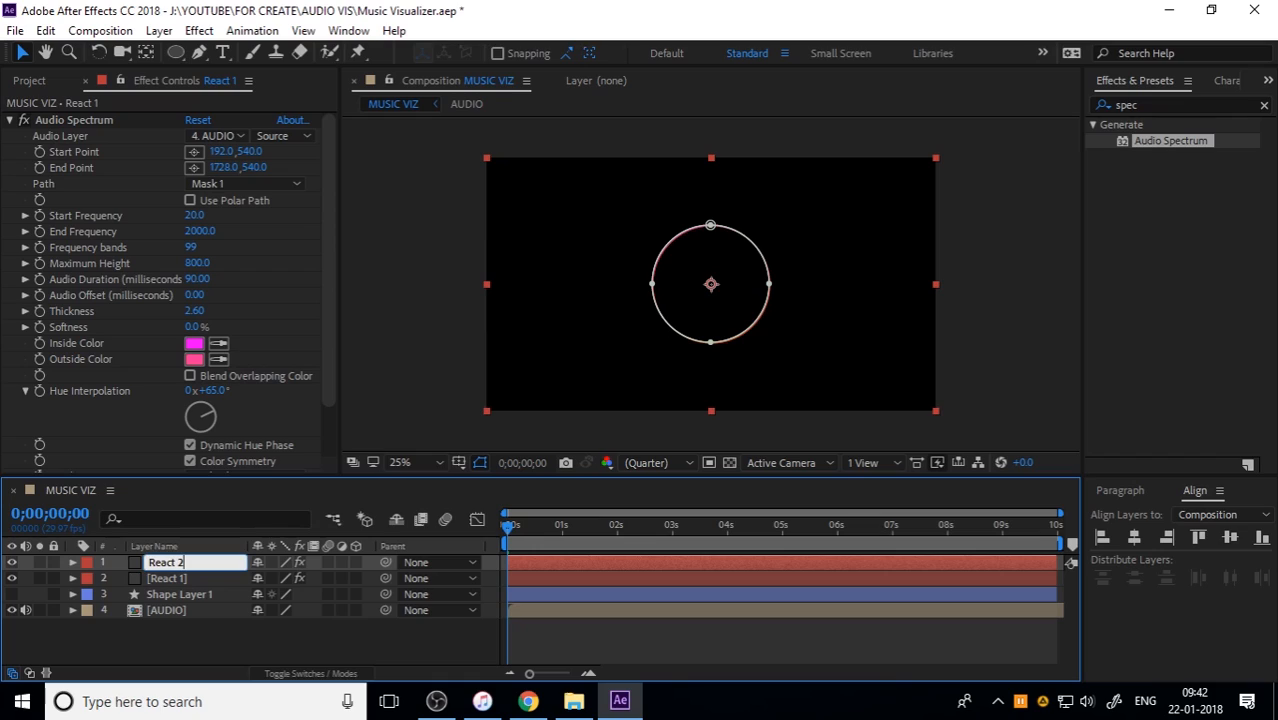
key(Return)
click(169, 542)
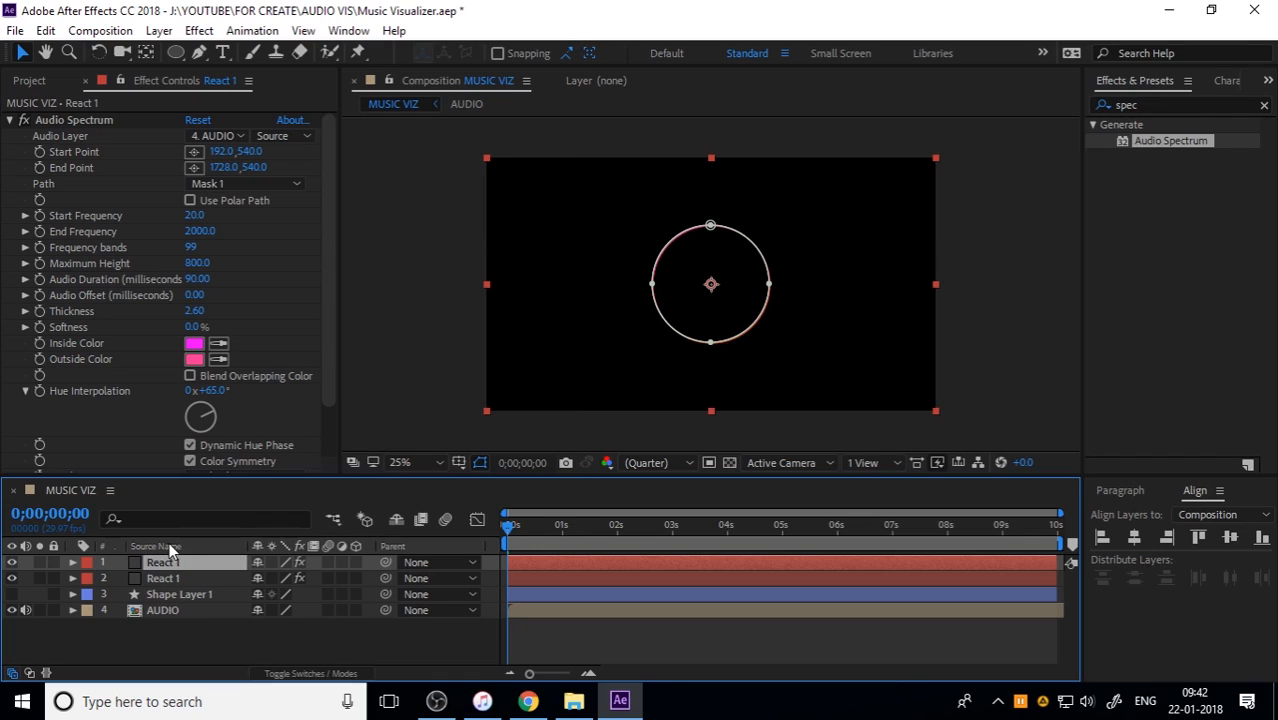
click(172, 549)
click(217, 640)
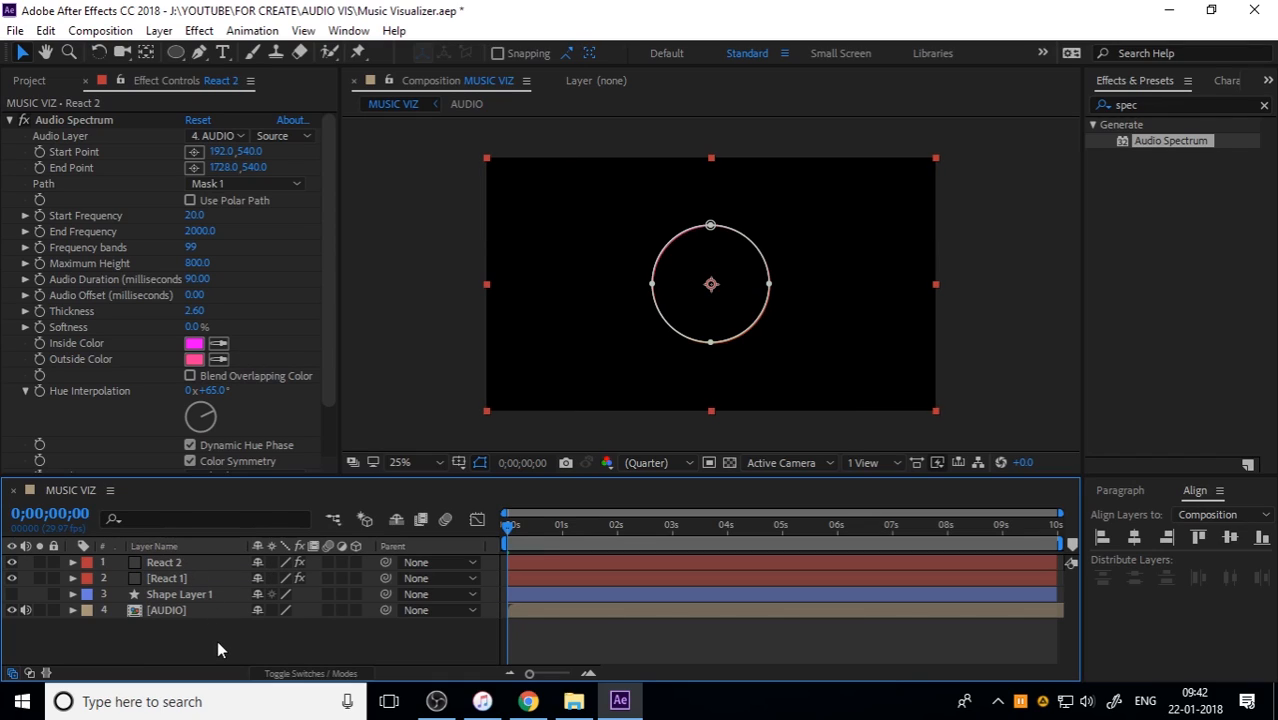
click(191, 578)
click(220, 641)
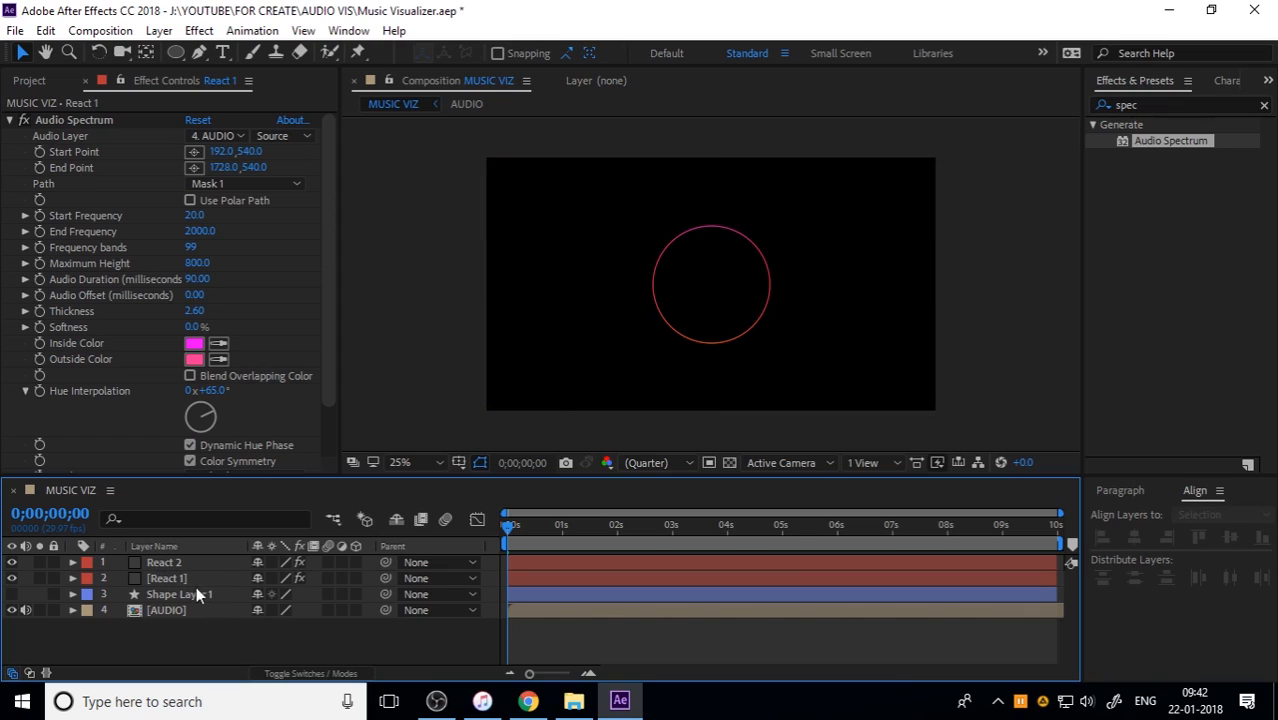
Step: Set React 2's Audio Spectrum side option to Side B and preview both rings from the start
click(182, 564)
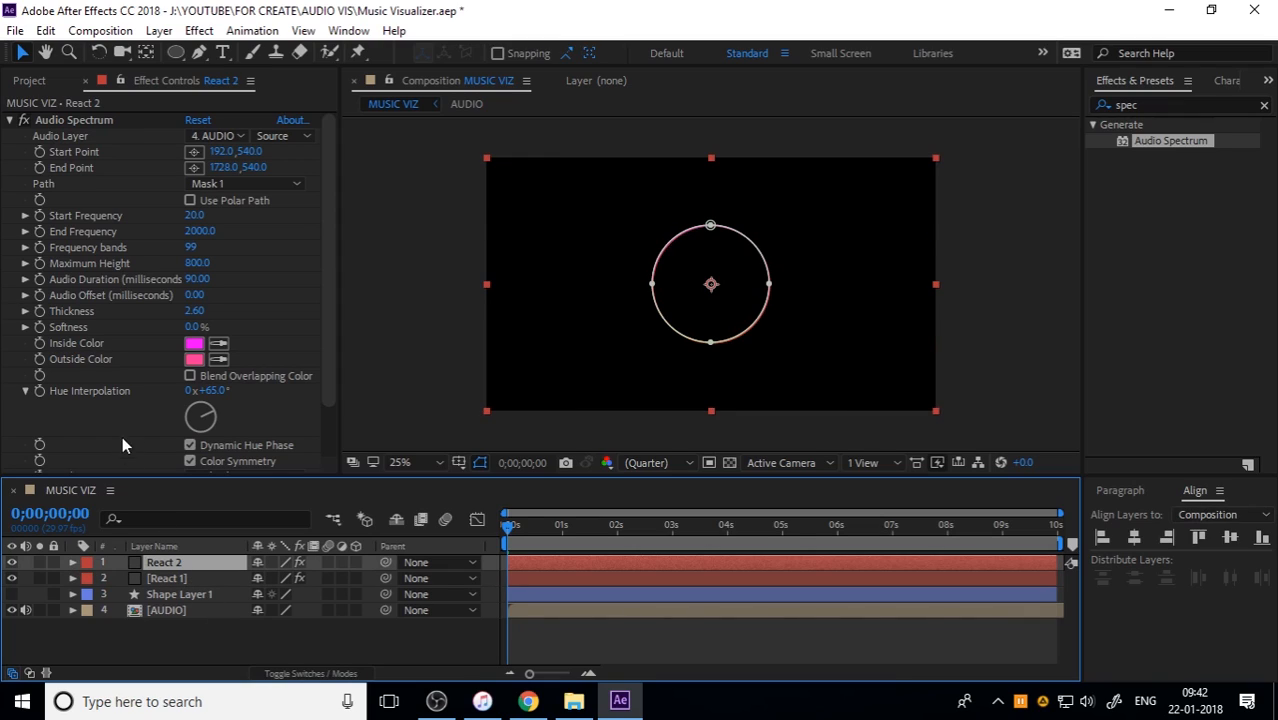
scroll(126, 407, down, 2)
click(219, 434)
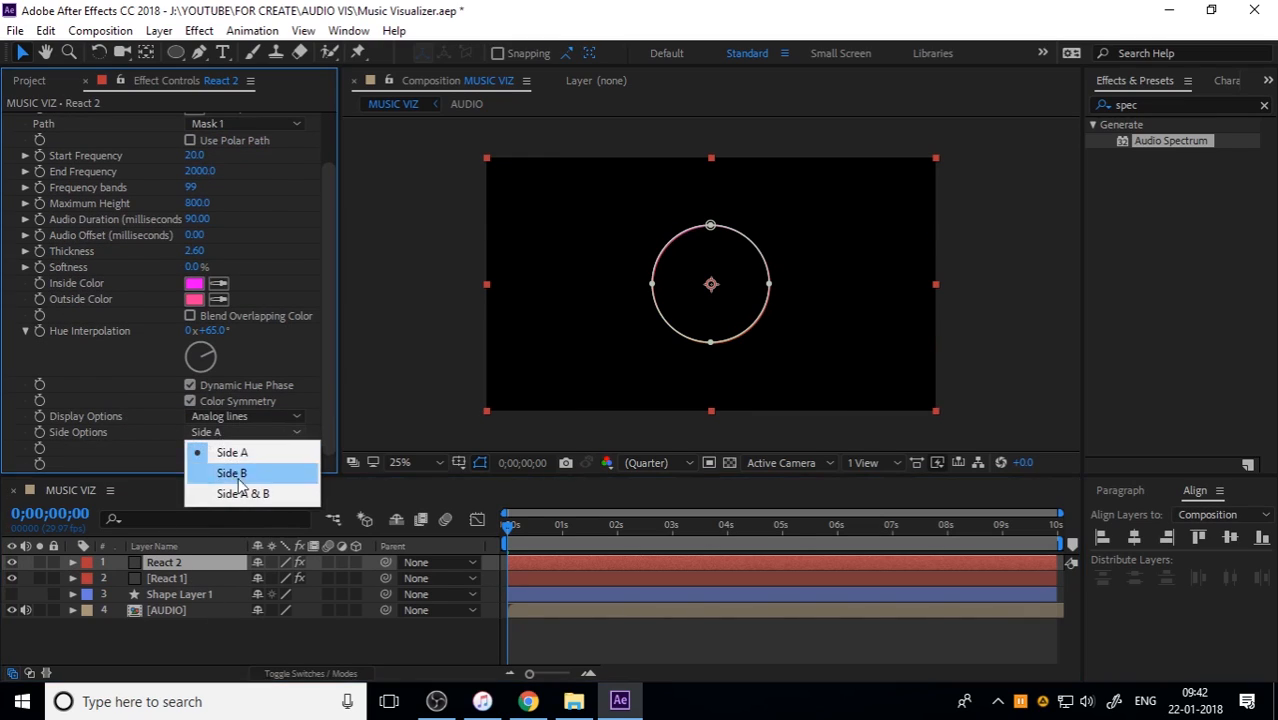
click(241, 476)
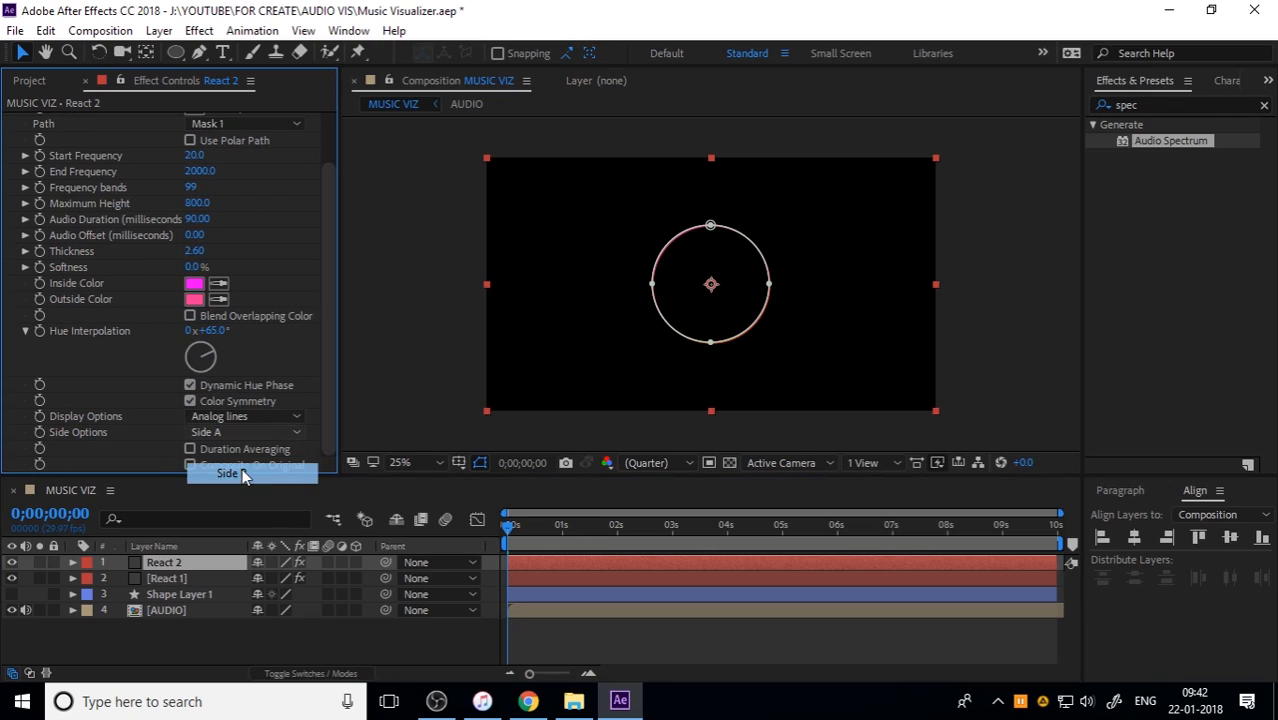
click(553, 648)
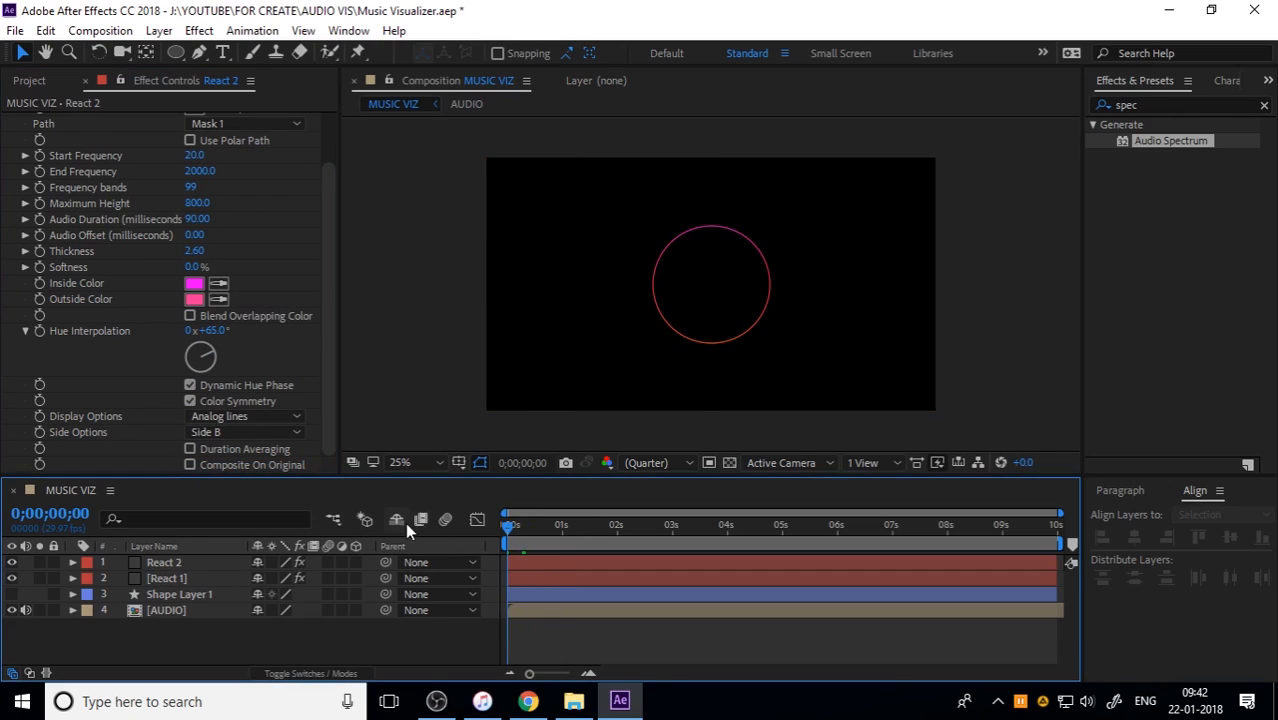
key(space)
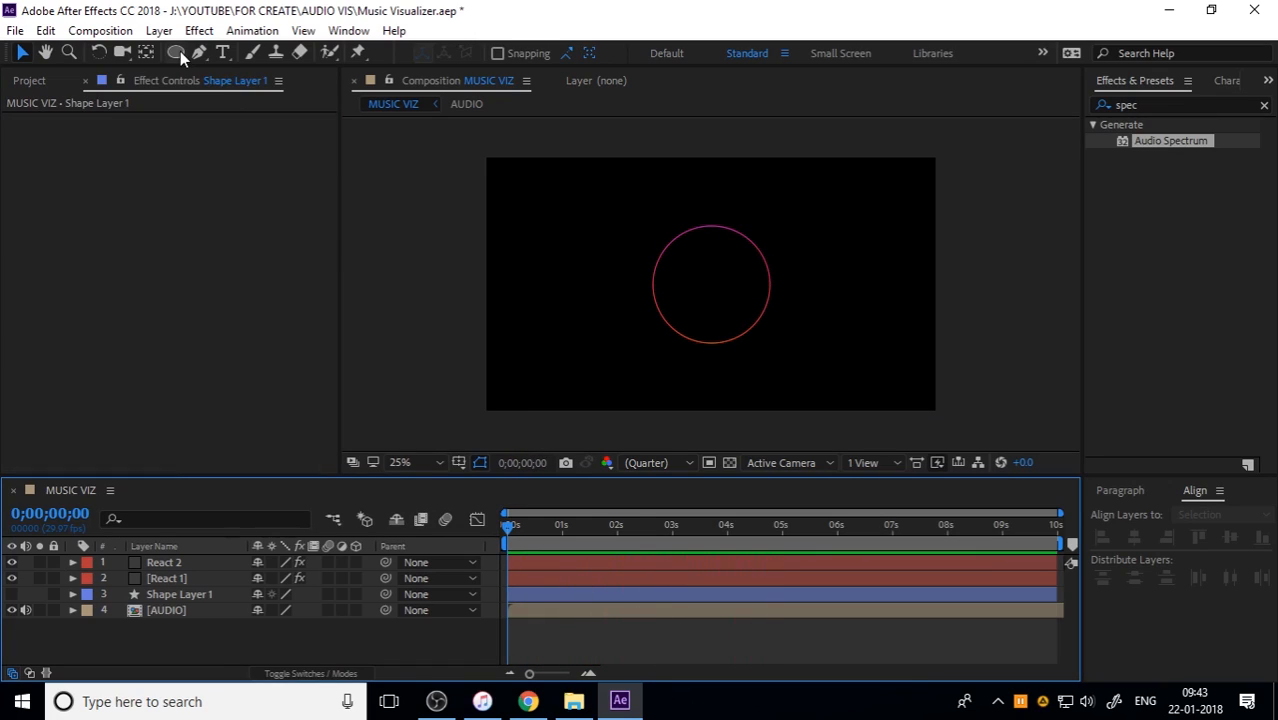
Step: Add a full-frame ellipse shape layer and make it a circle by setting its path size to 1080 by 1080
double_click(178, 52)
click(72, 562)
click(72, 562)
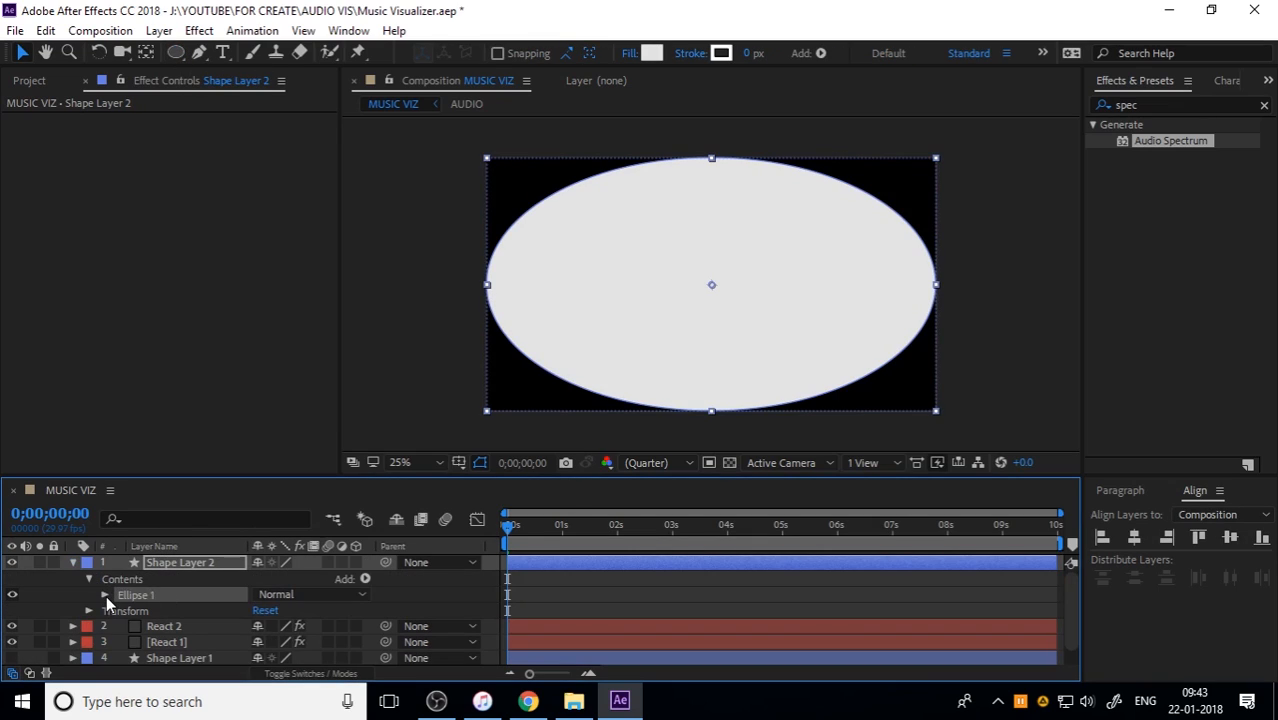
click(105, 595)
click(121, 609)
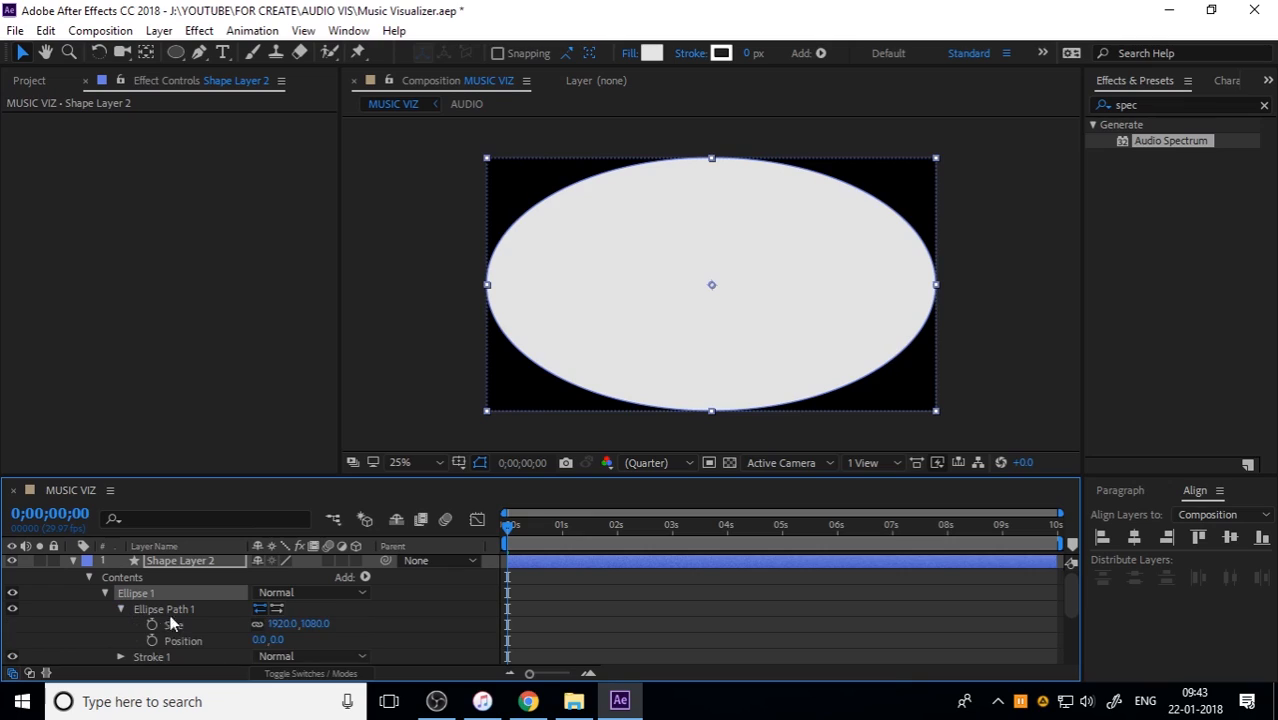
click(285, 624)
text(1080)
key(Return)
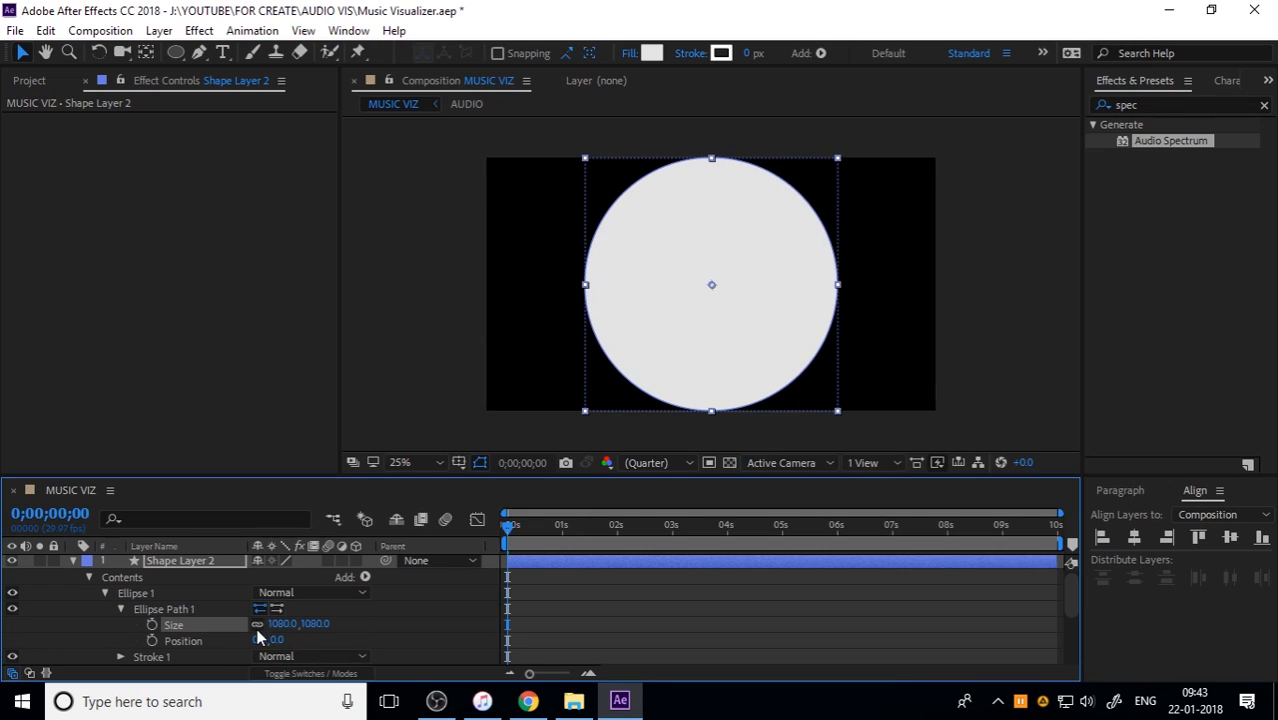
Step: Shrink the new circle's ellipse path inside the spectrum ring to a size of 200 by 200
drag(328, 623, 48, 585)
drag(305, 627, 4, 571)
drag(318, 628, 8, 561)
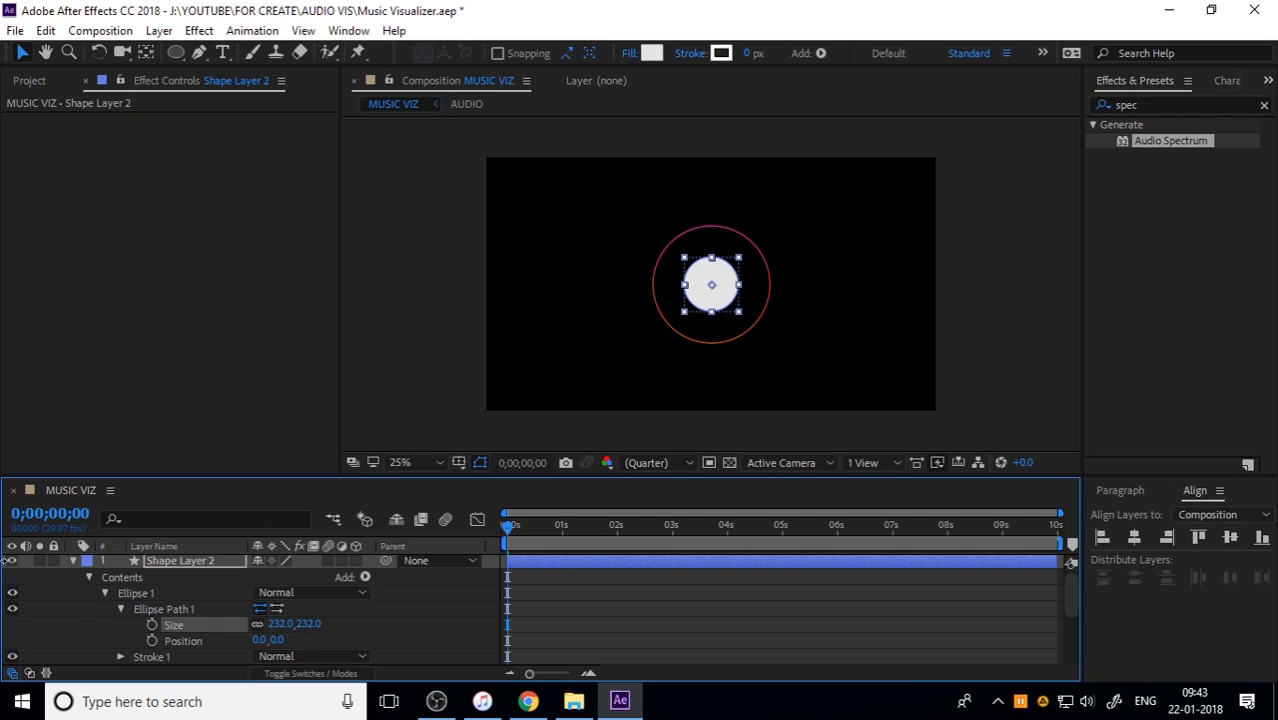
click(309, 624)
text(200)
key(Return)
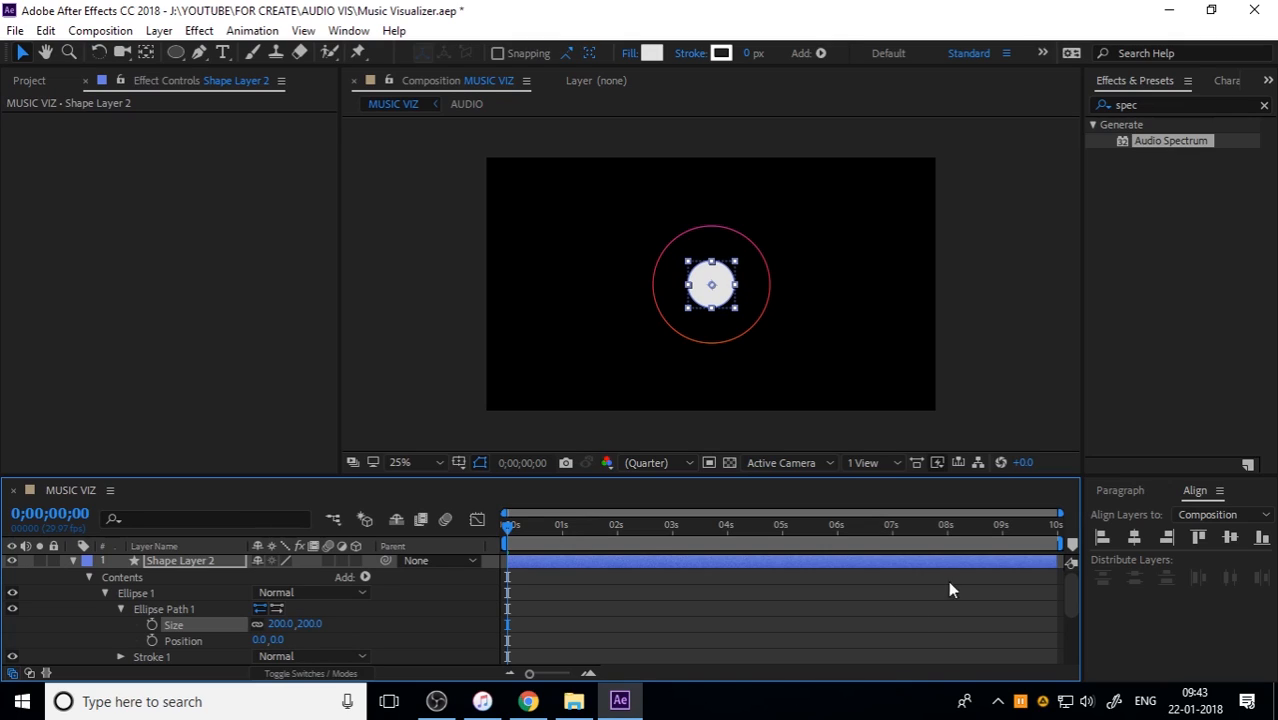
click(72, 561)
click(205, 647)
Step: Remove the fill of Shape Layer 2 by setting its fill type to none
click(196, 563)
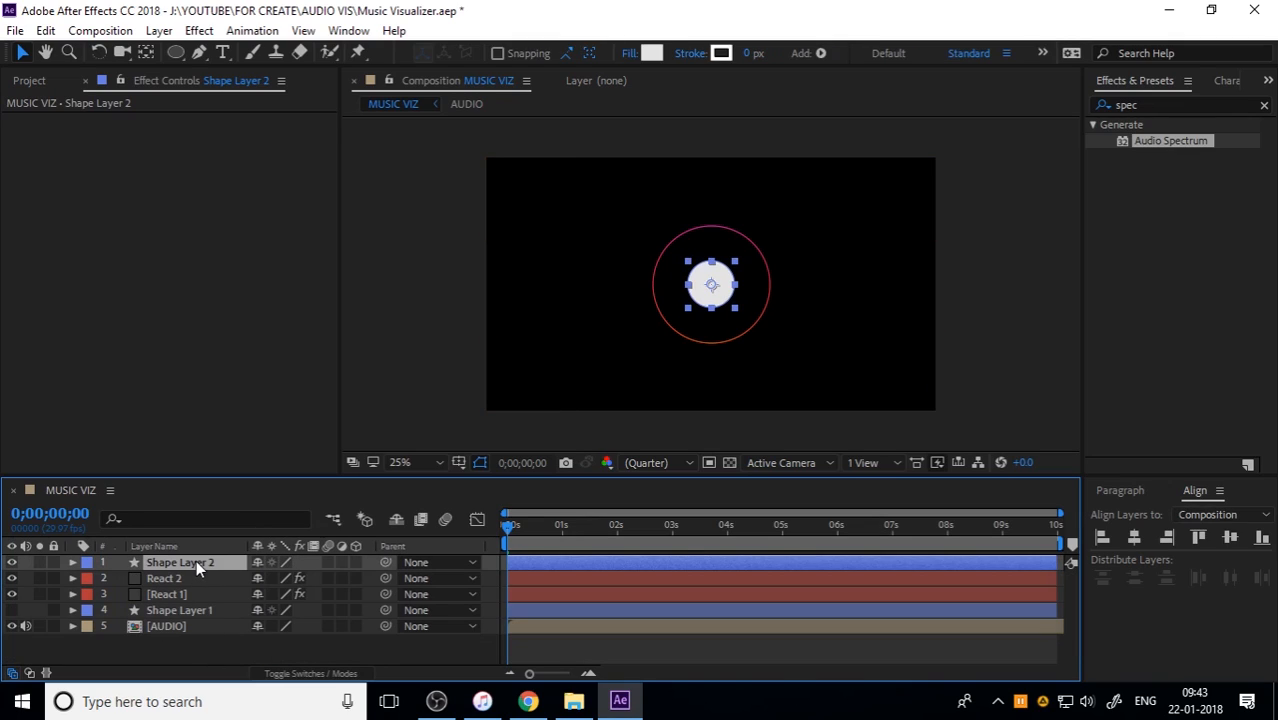
click(651, 53)
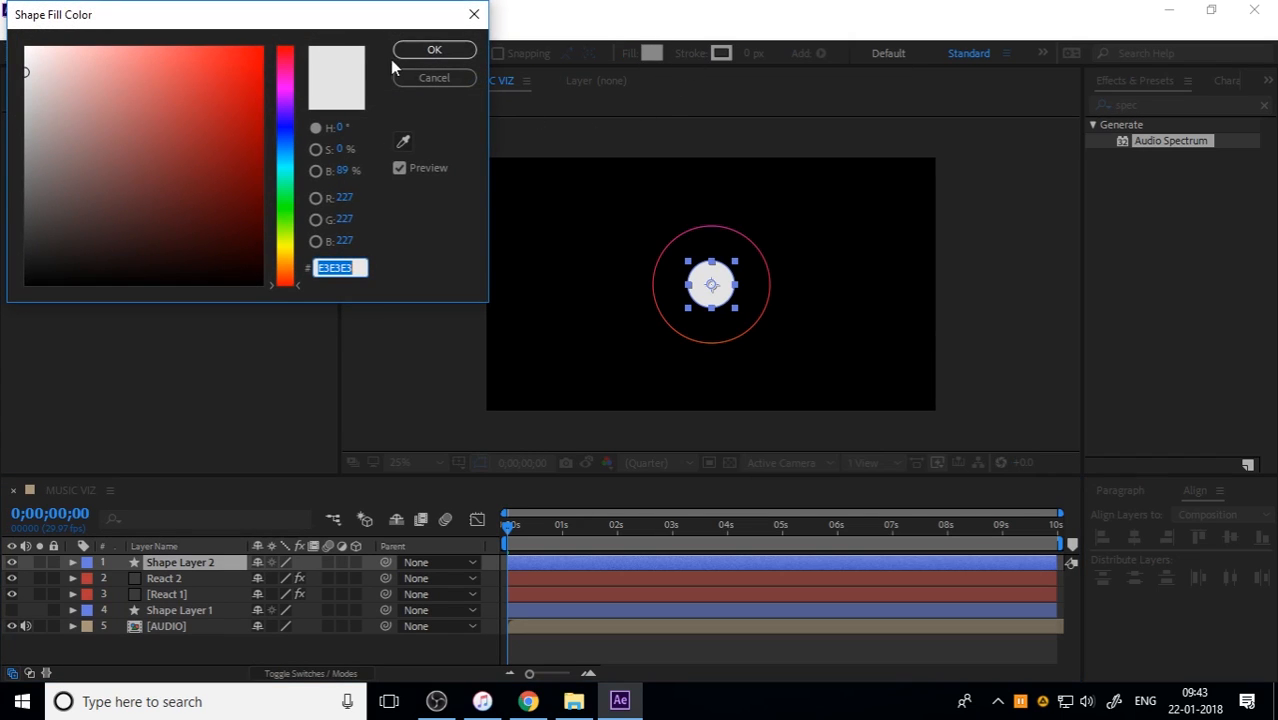
click(434, 50)
click(629, 53)
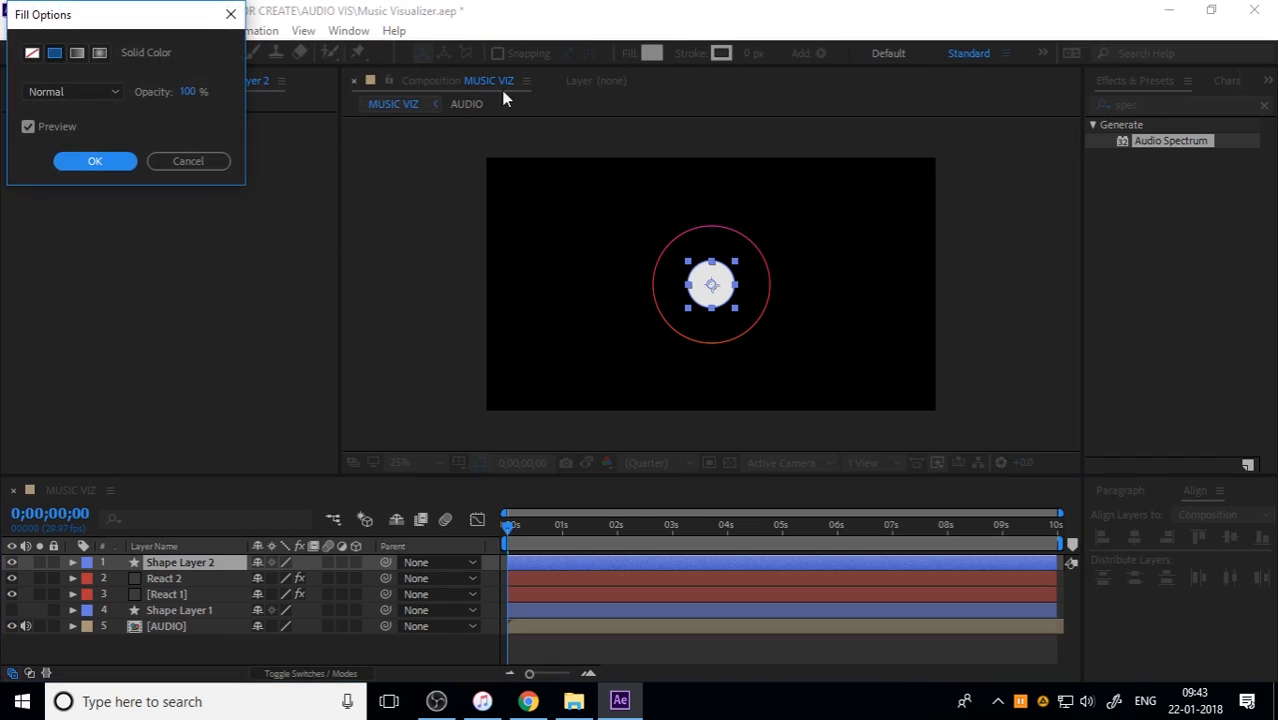
click(36, 53)
click(95, 161)
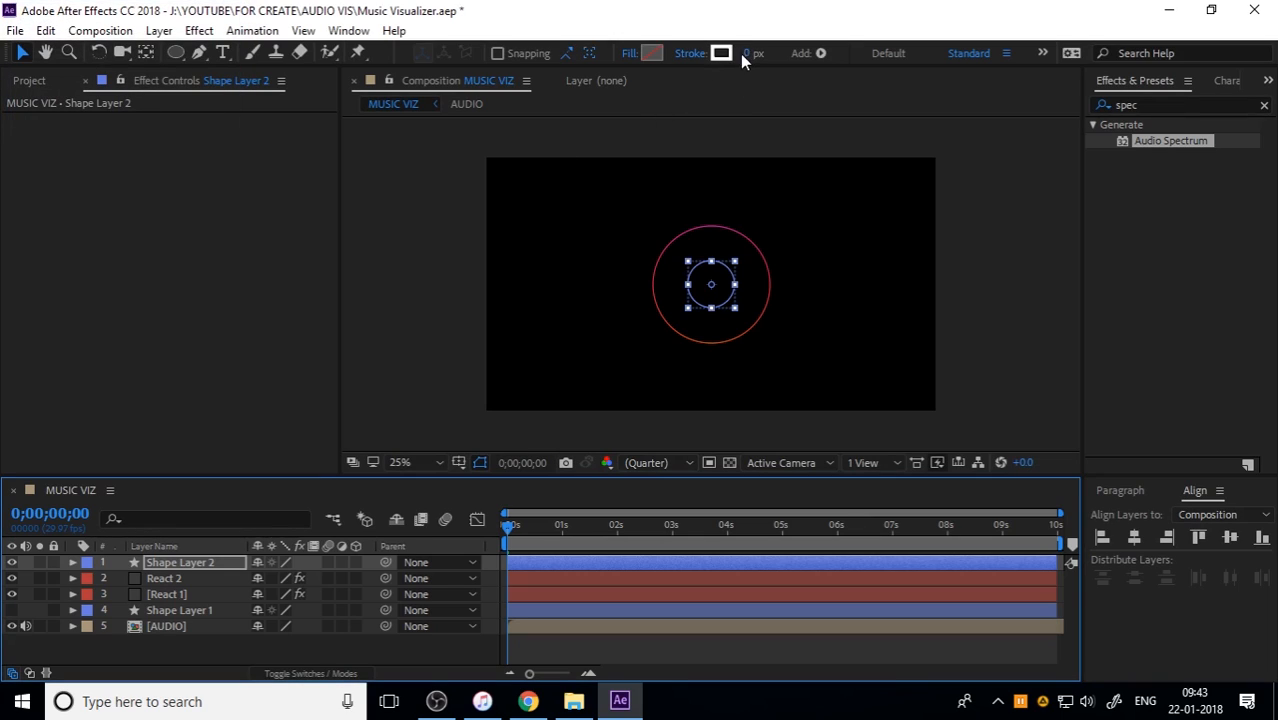
Step: Give Shape Layer 2 a purple 7820CA stroke with a width of 1 px
click(721, 53)
drag(287, 125, 288, 99)
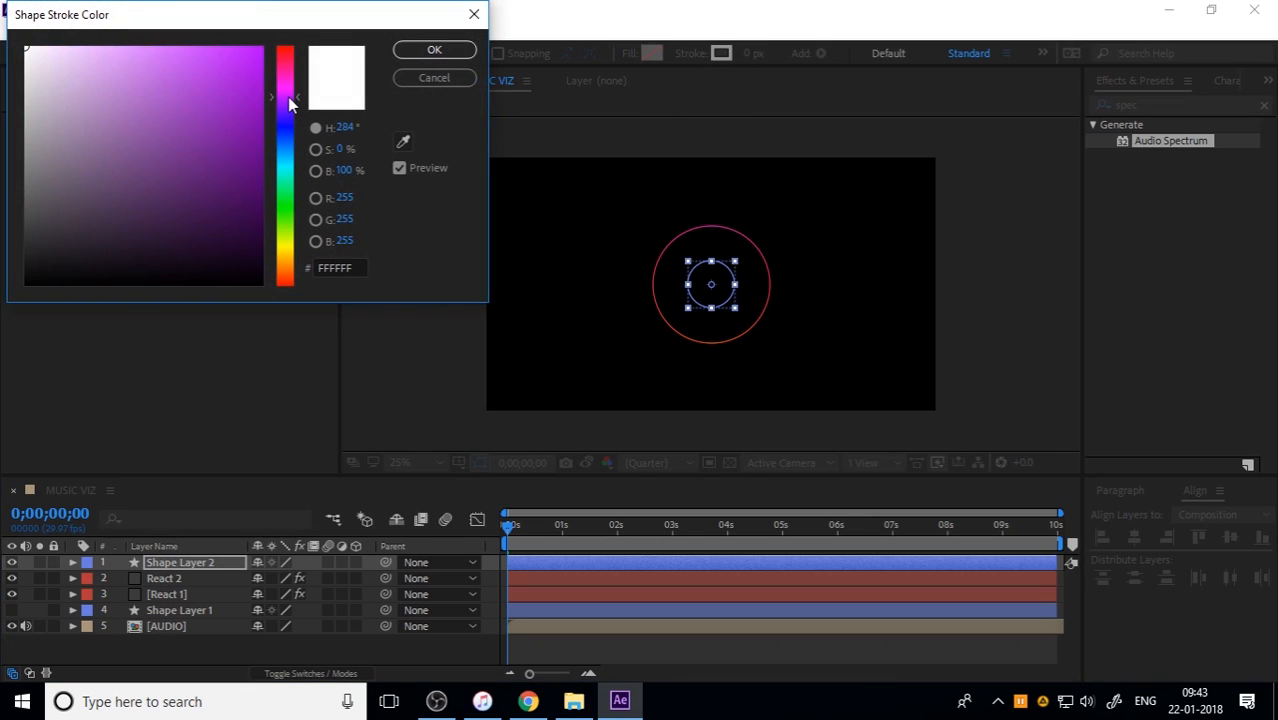
mouse_move(244, 61)
mouse_down()
mouse_move(245, 125)
mouse_move(225, 95)
mouse_move(290, 103)
mouse_up()
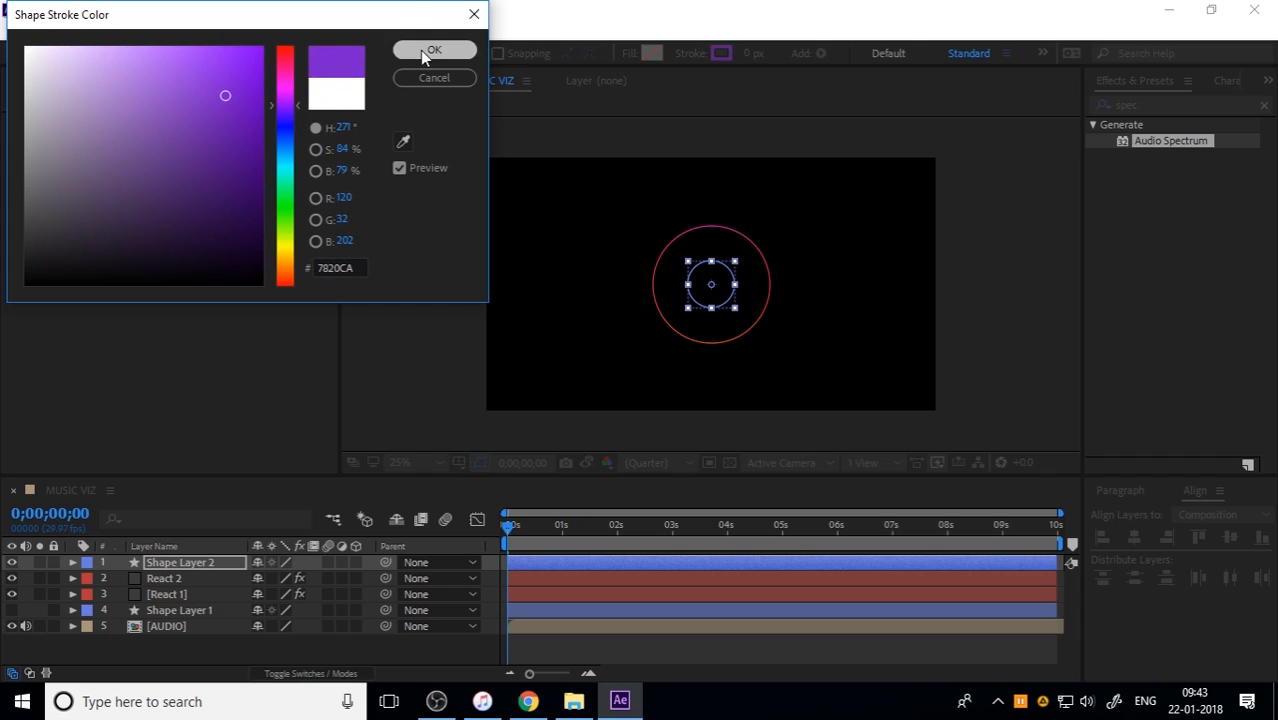
click(425, 50)
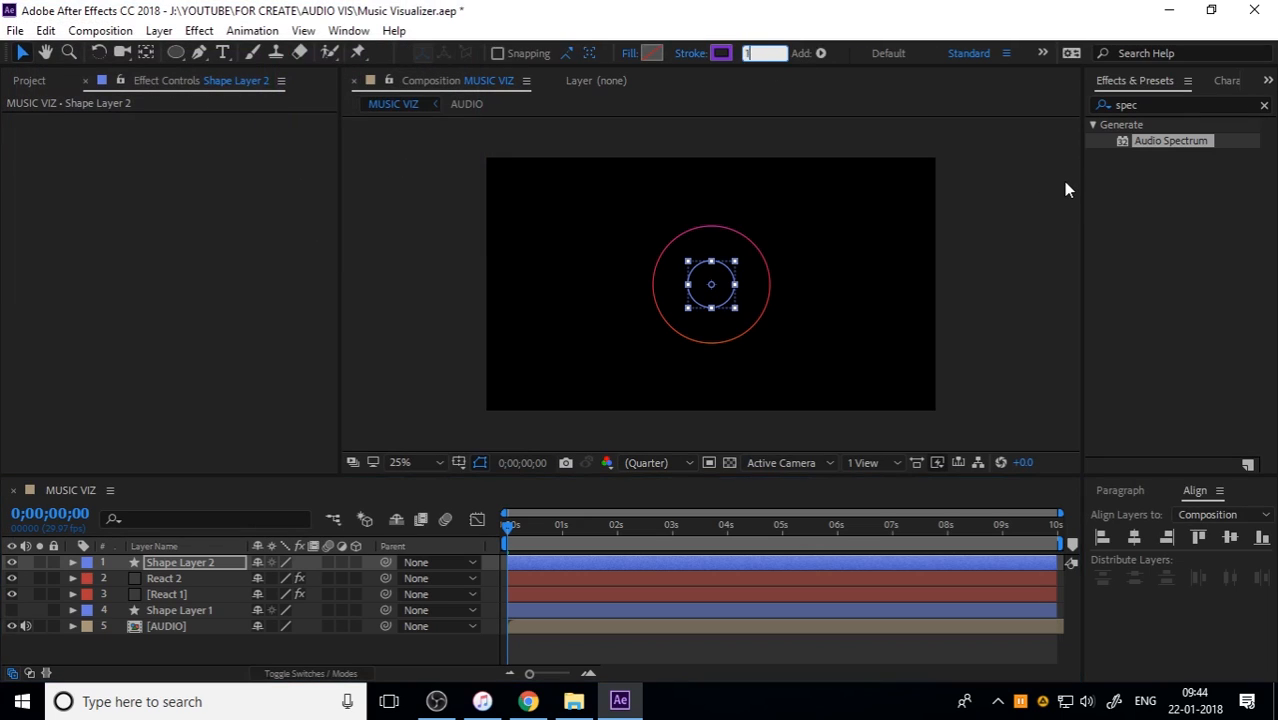
click(990, 312)
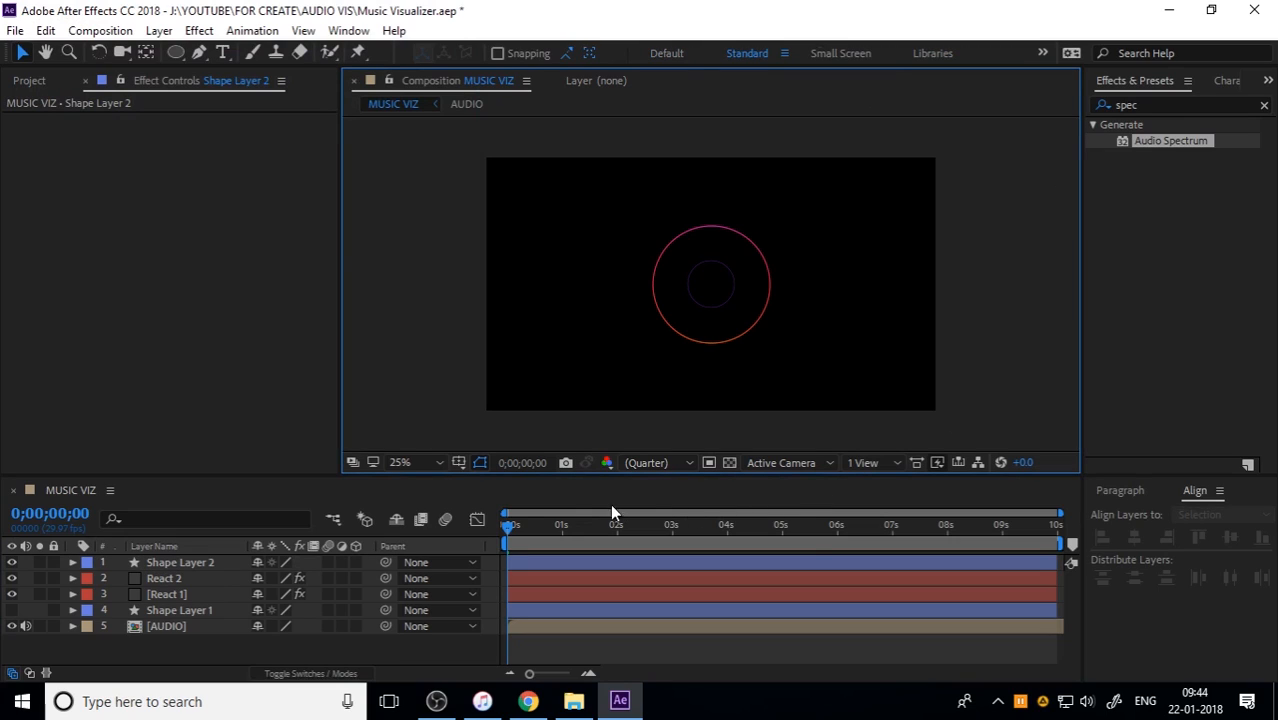
Step: Preview the rings with the inner circle, save the project and return to the start of the timeline
key(space)
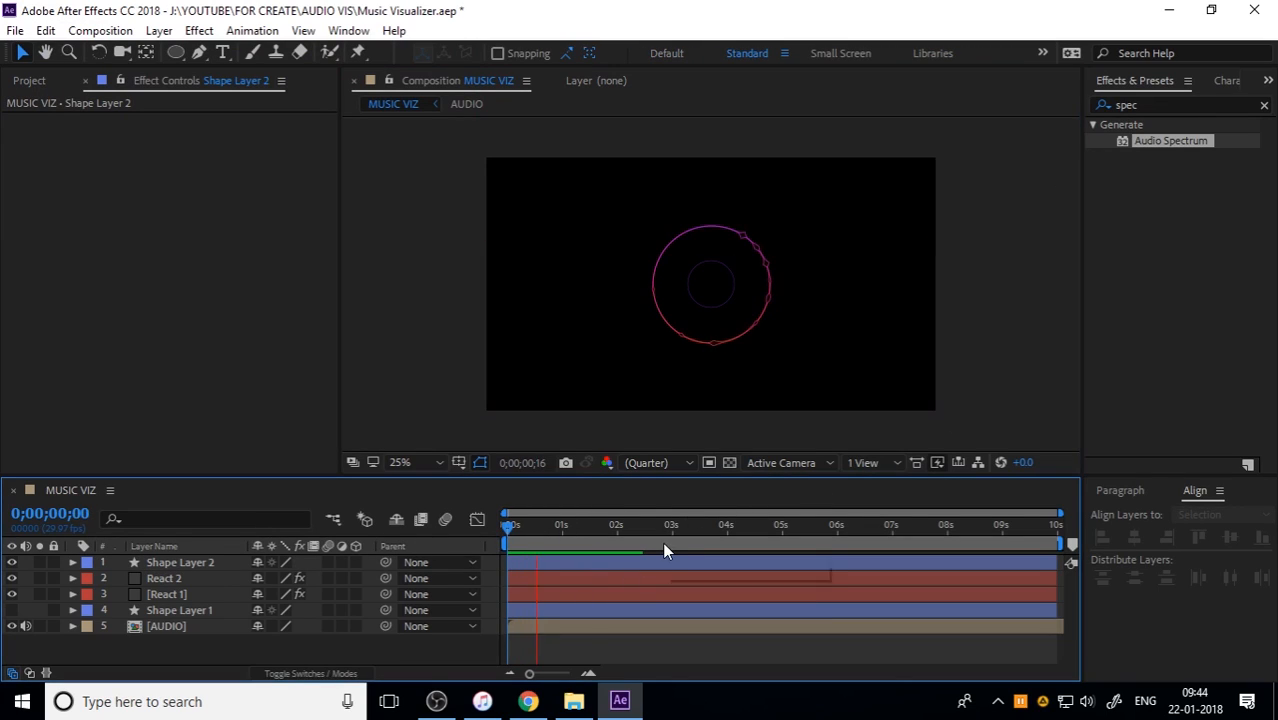
scroll(771, 258, up, 2)
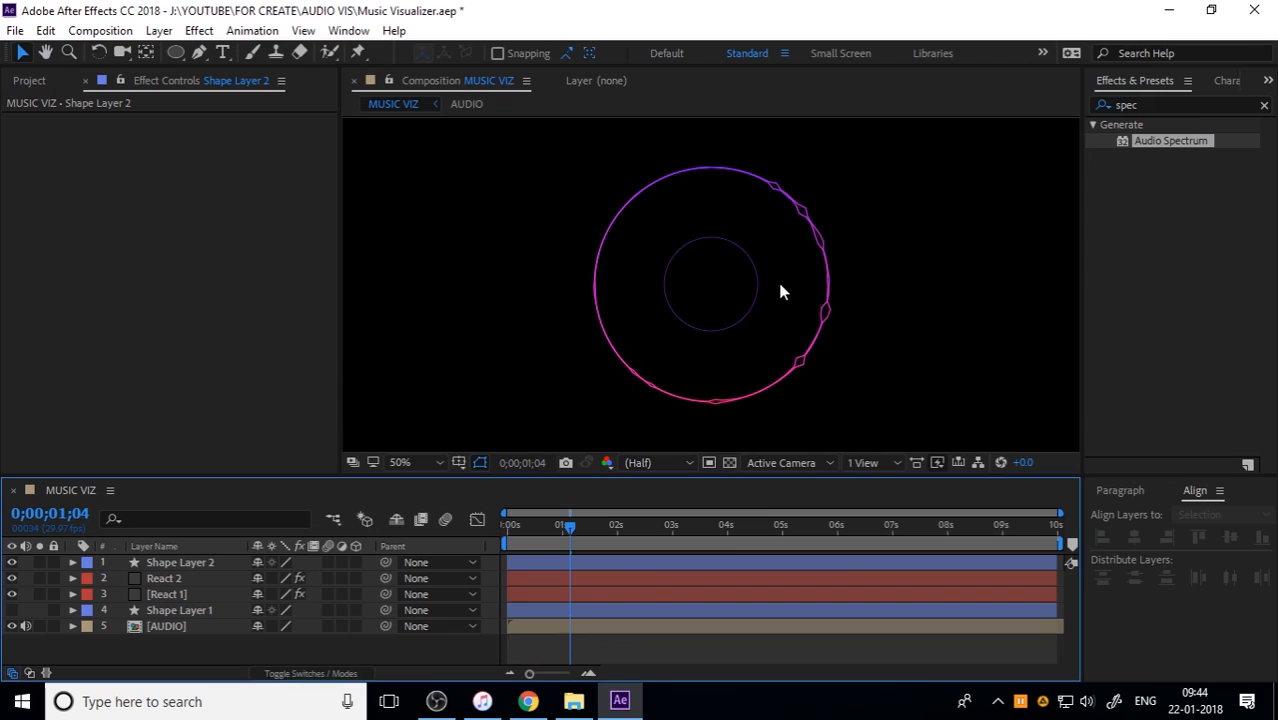
scroll(878, 340, down, 2)
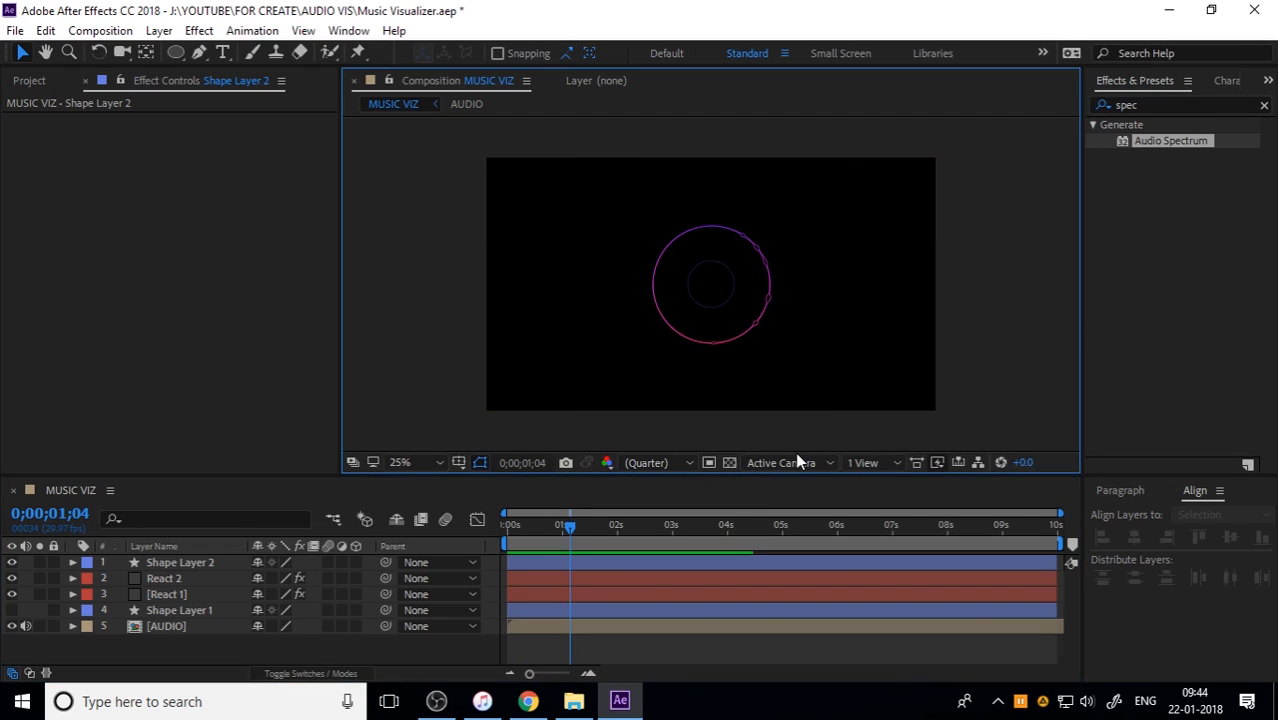
key(ctrl+s)
click(548, 540)
key(Home)
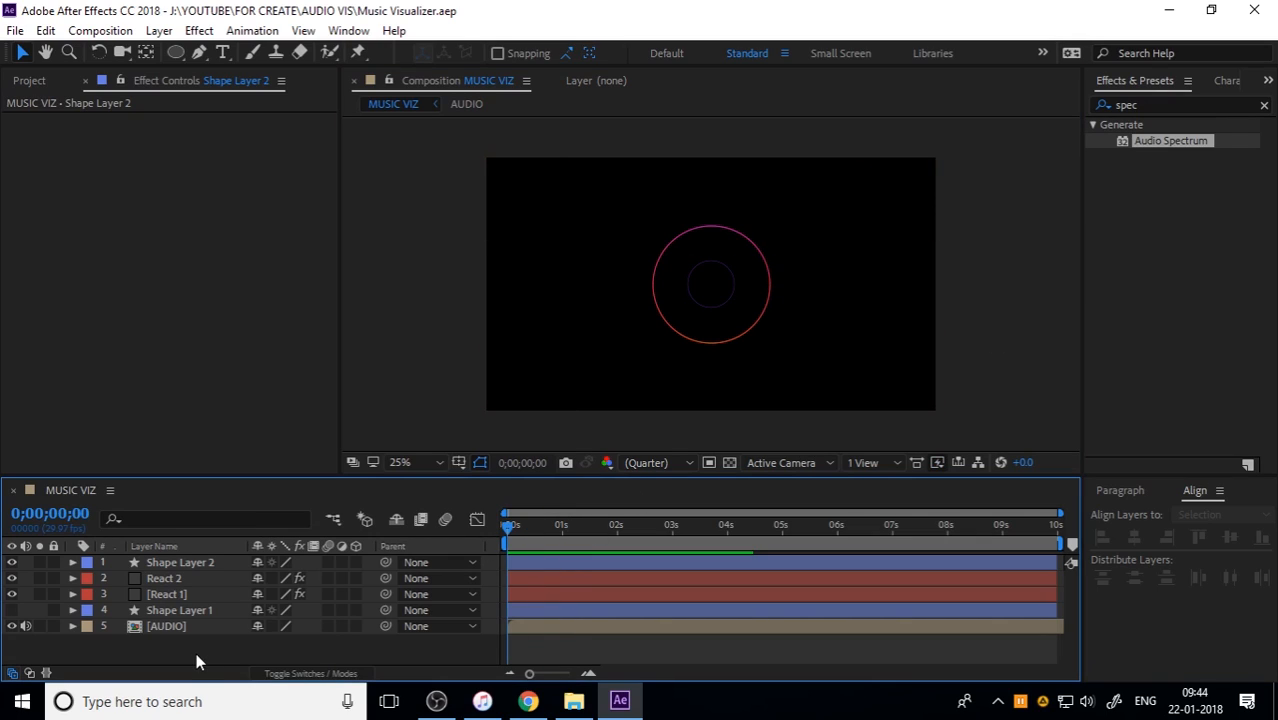
Step: Pre-compose Shape Layer 2, React 2 and React 1 together into a composition named REACT 1
click(185, 566)
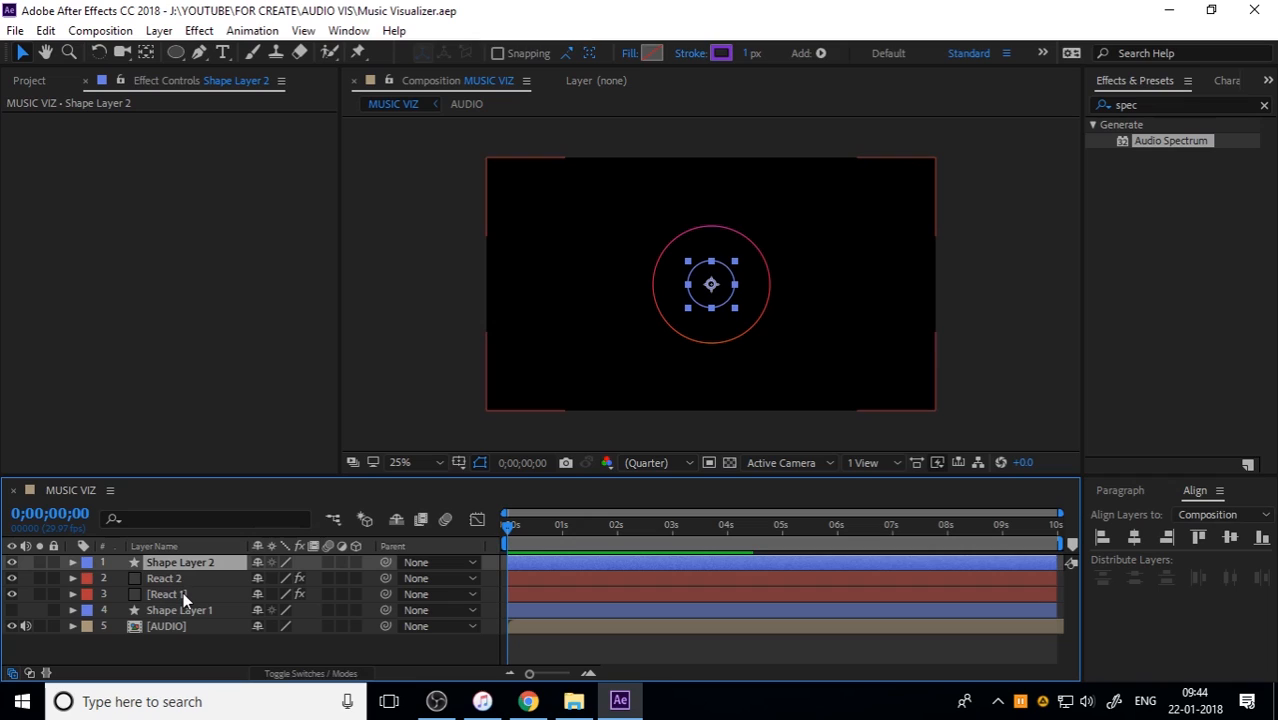
shift+click(183, 597)
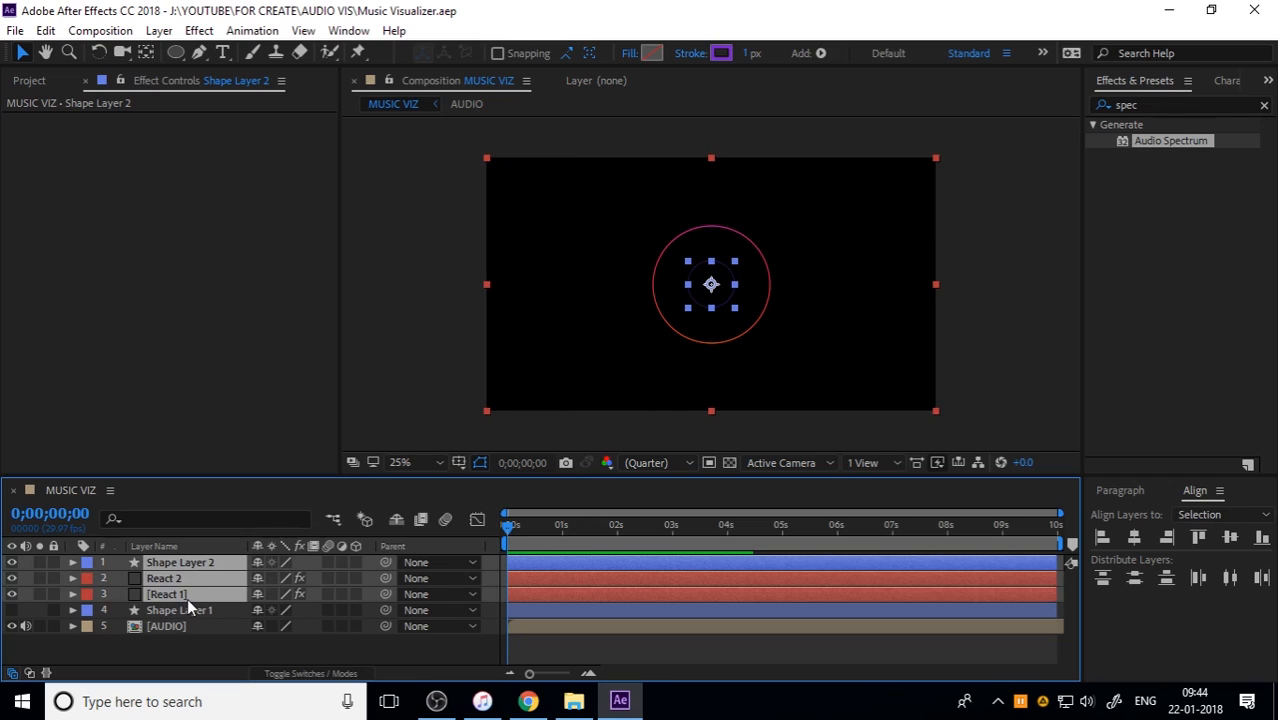
right_click(187, 598)
click(243, 605)
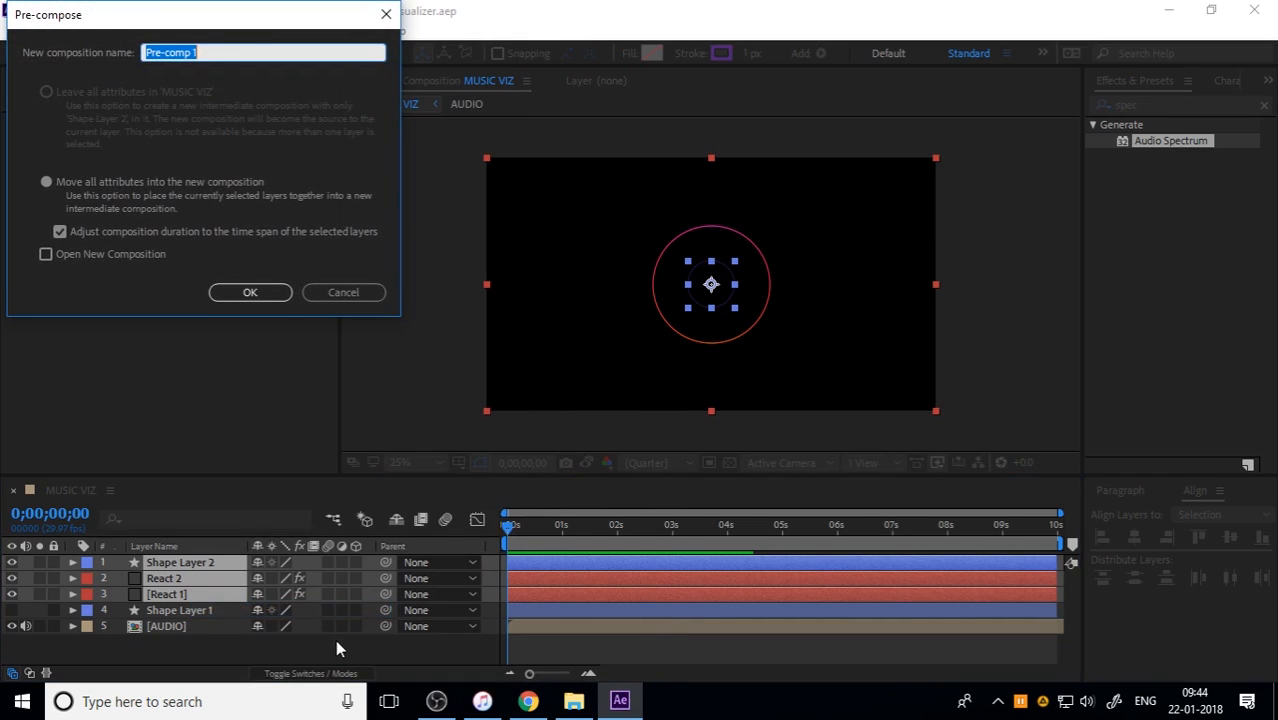
text(REACT)
key(Return)
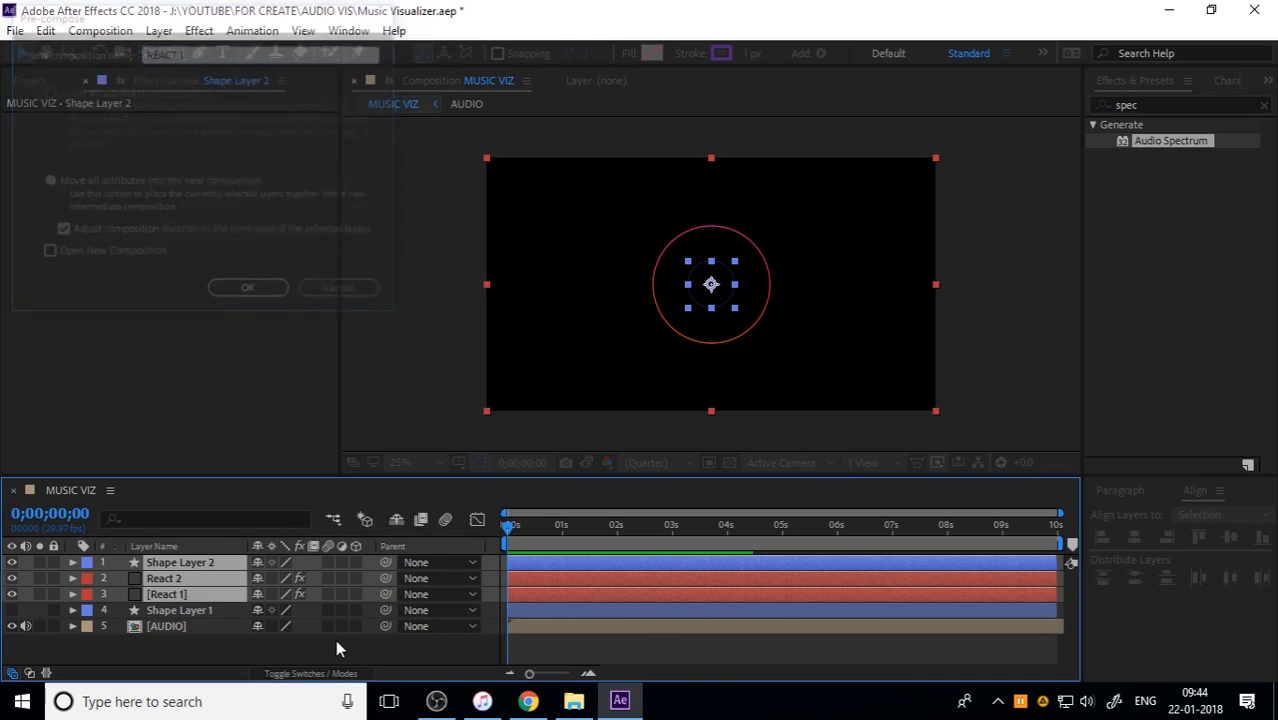
Step: Preview MUSIC VIZ from the start with the pre-composed REACT 1 layer
click(335, 640)
key(space)
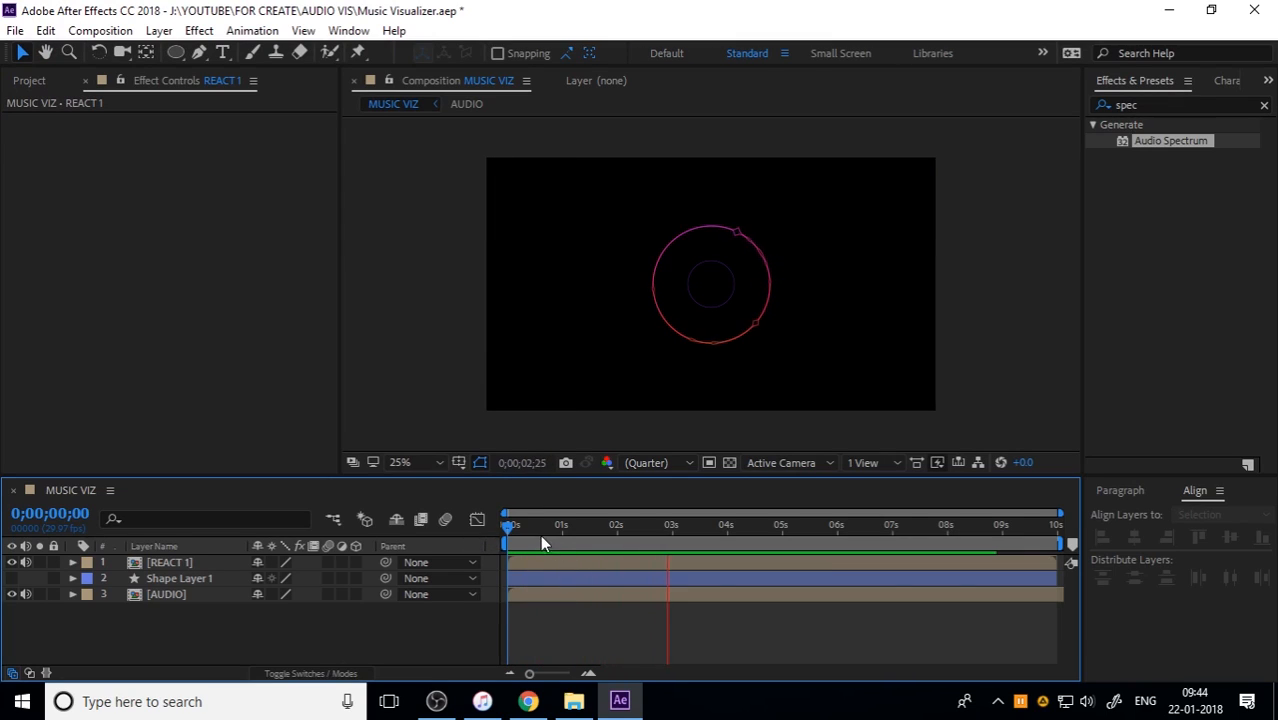
key(space)
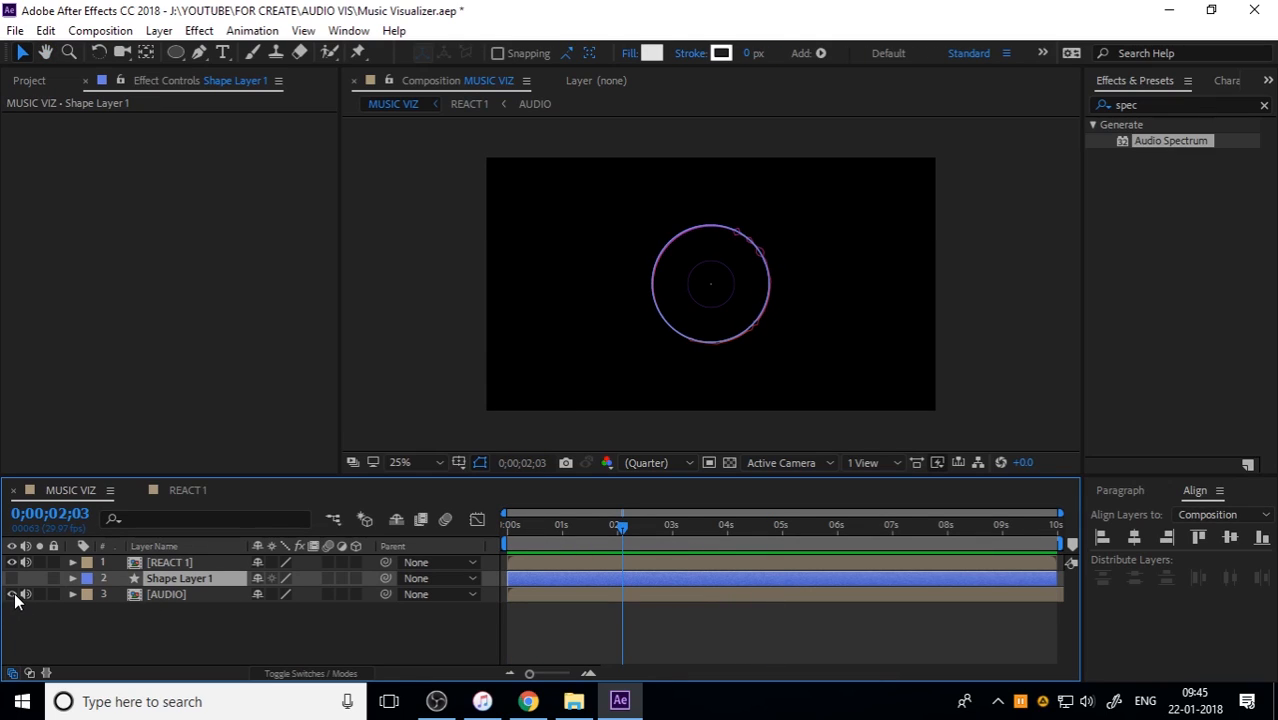
Step: Mute the AUDIO layer and play MUSIC VIZ from the start of the timeline
key(Home)
key(space)
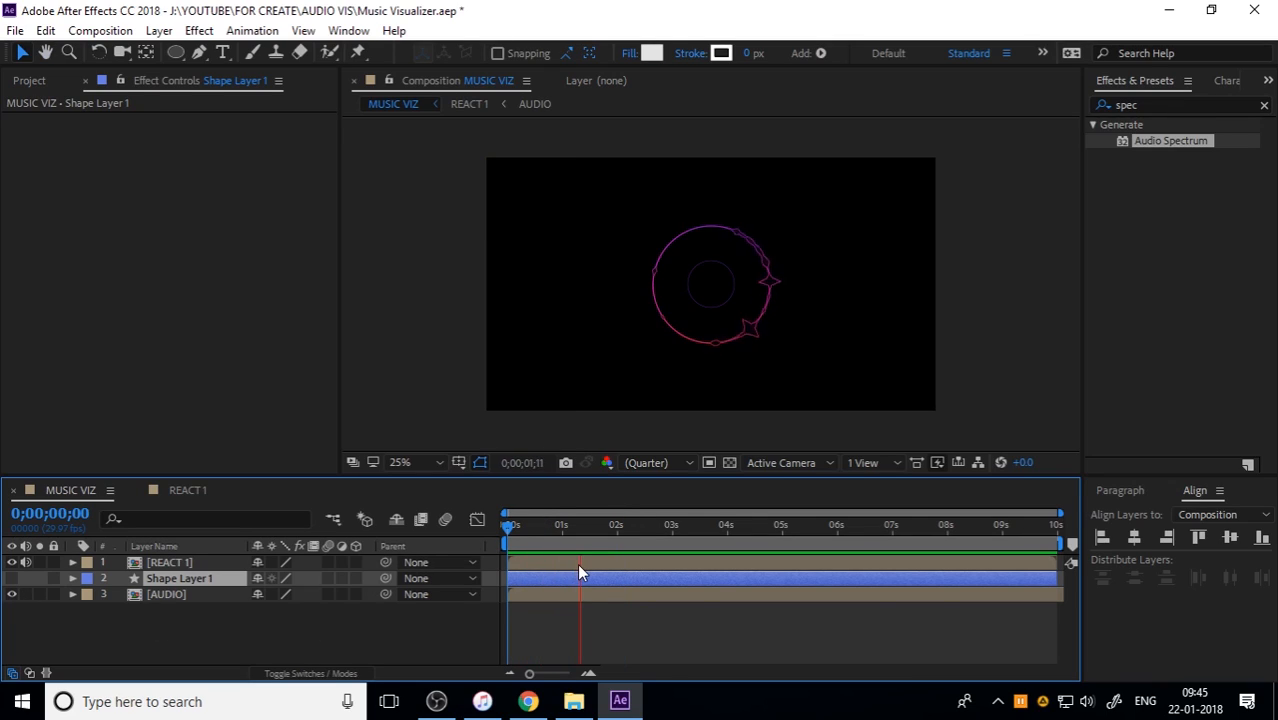
key(space)
Step: Create a 1920 x 1080 px dark gray solid named REACT 2 in MUSIC VIZ
click(214, 641)
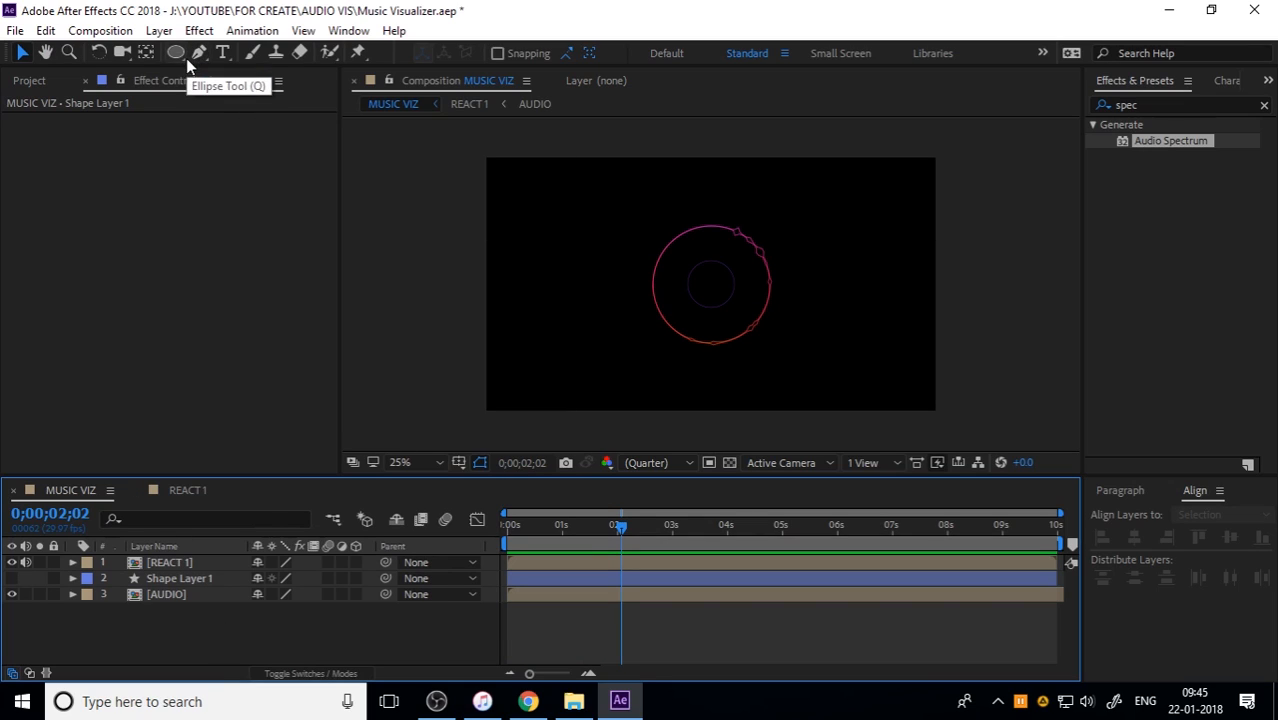
right_click(201, 634)
mouse_move(265, 424)
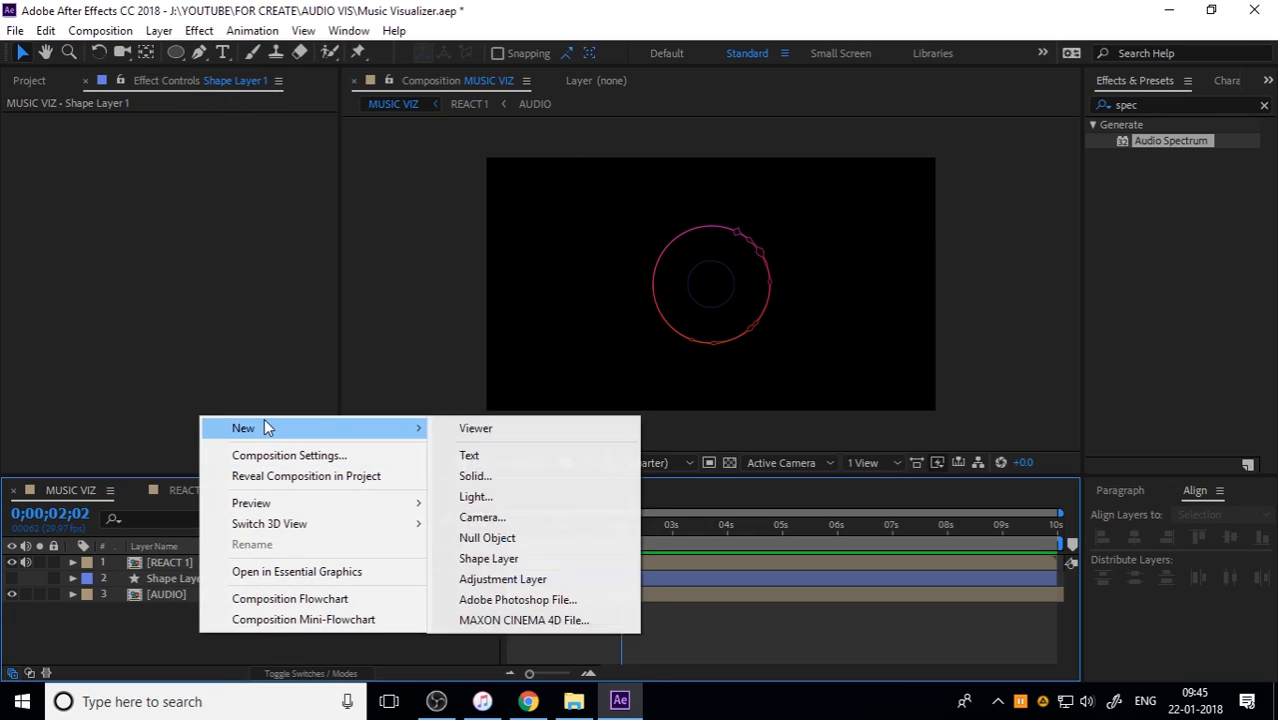
click(532, 477)
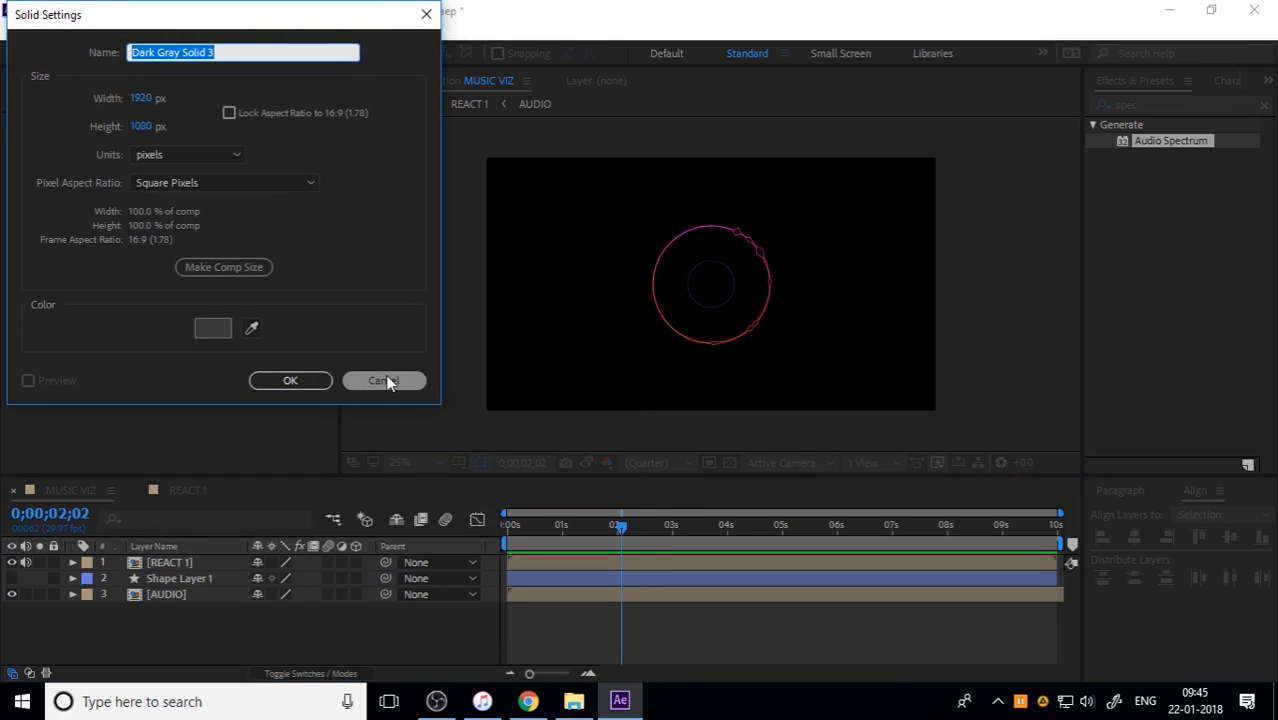
text(REACT 1)
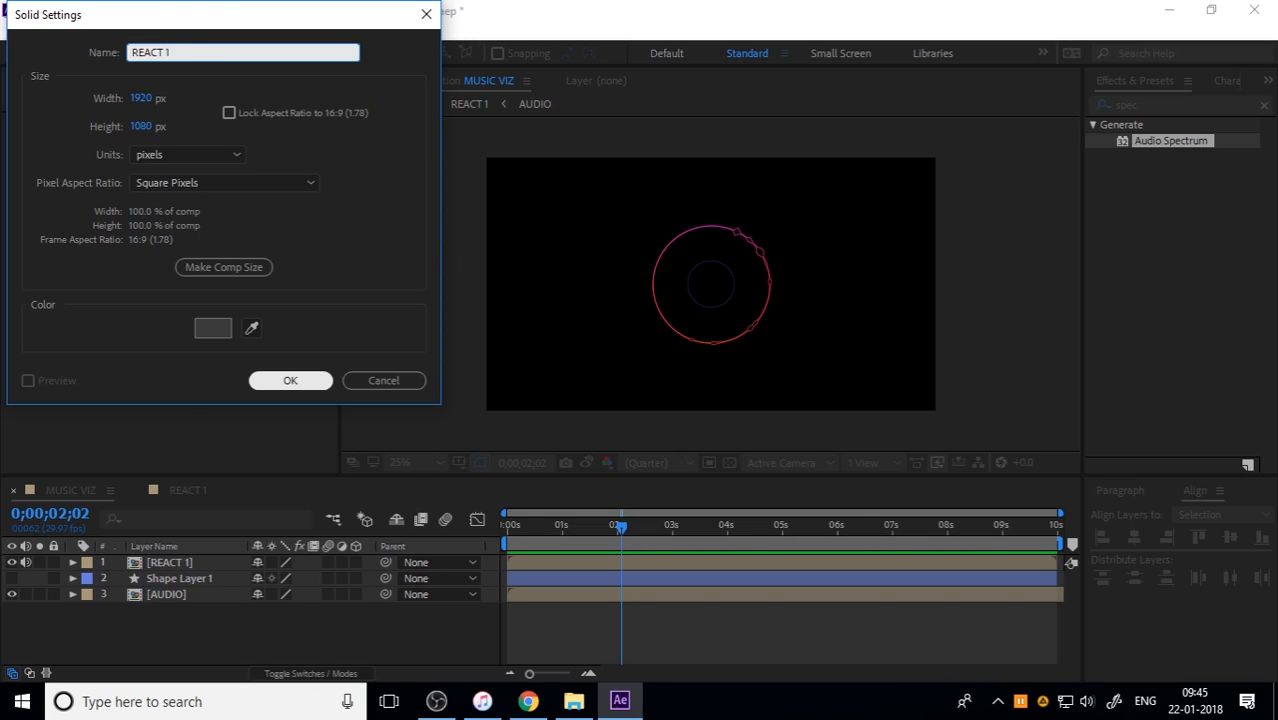
key(BackSpace)
text(2)
click(314, 386)
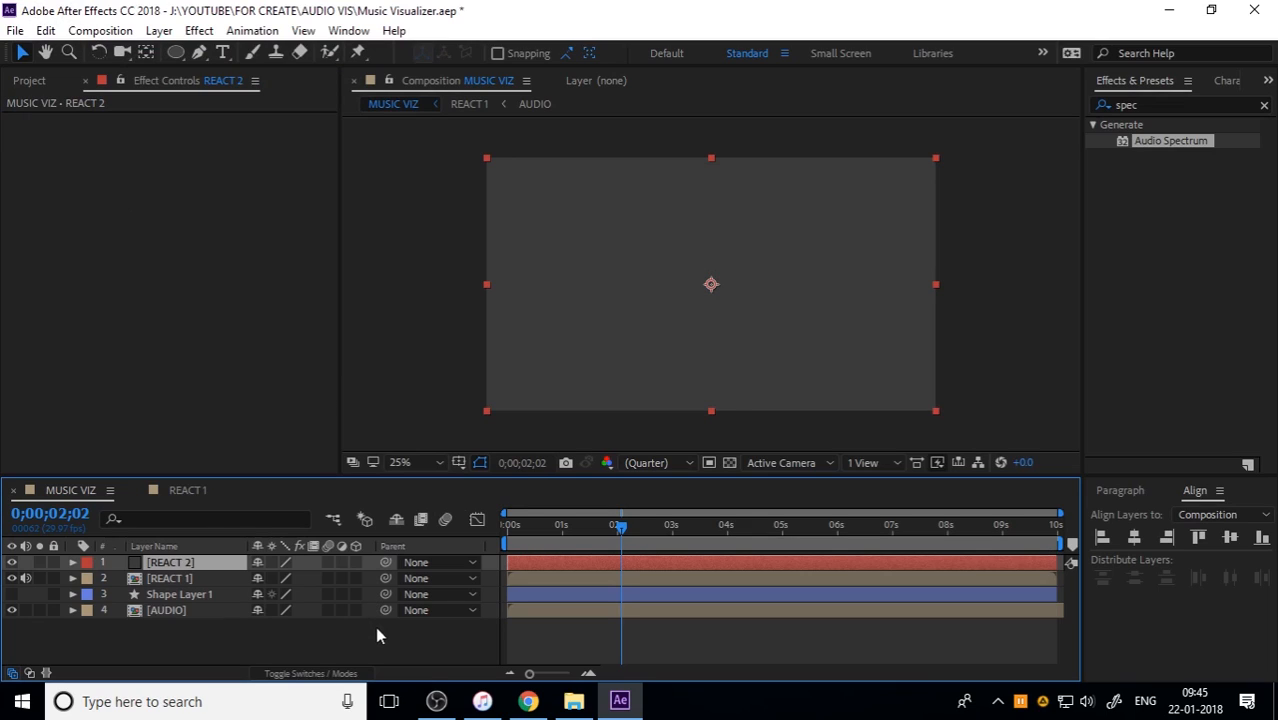
Step: Copy the Path property of Ellipse 1 in Shape Layer 1 and collapse the layer
click(77, 594)
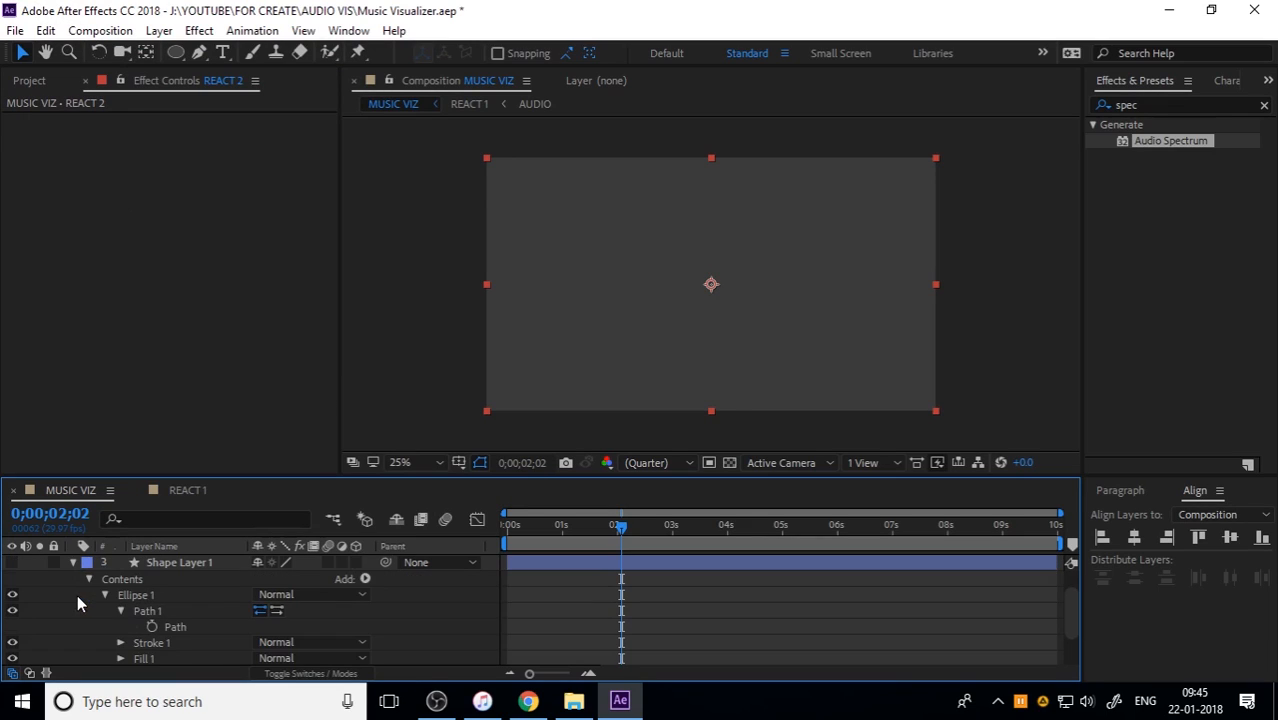
right_click(188, 626)
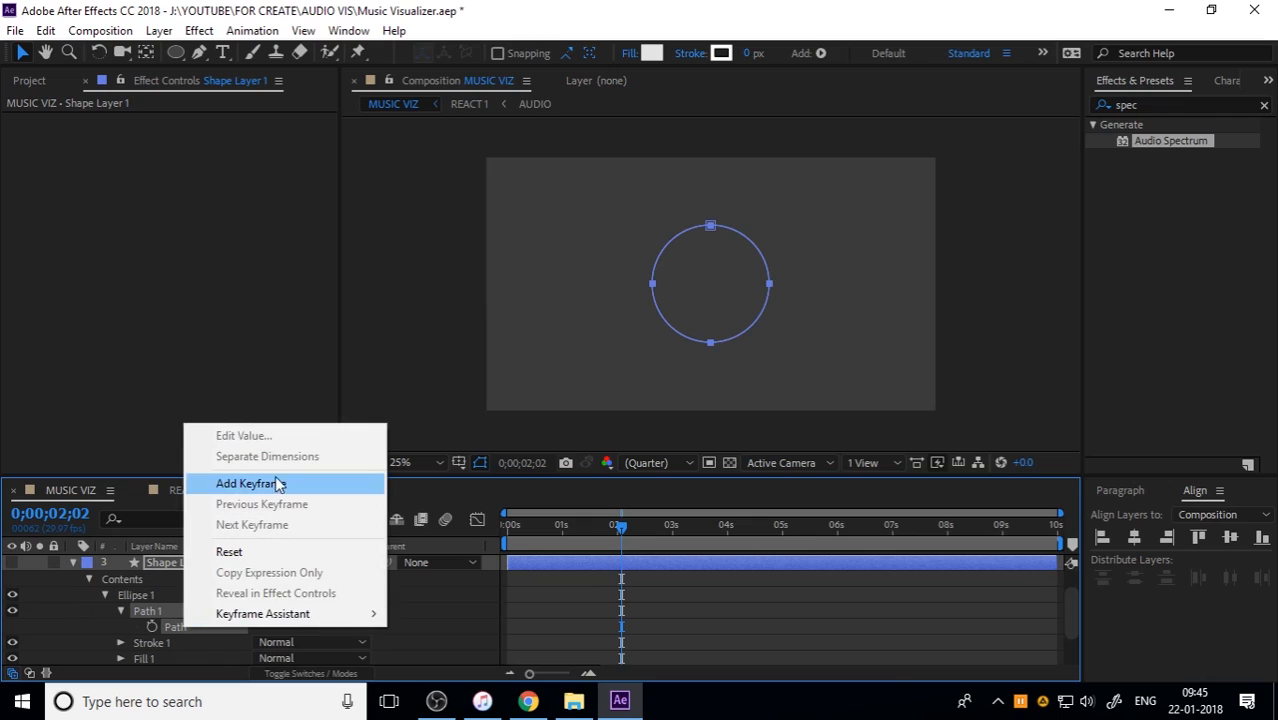
click(186, 625)
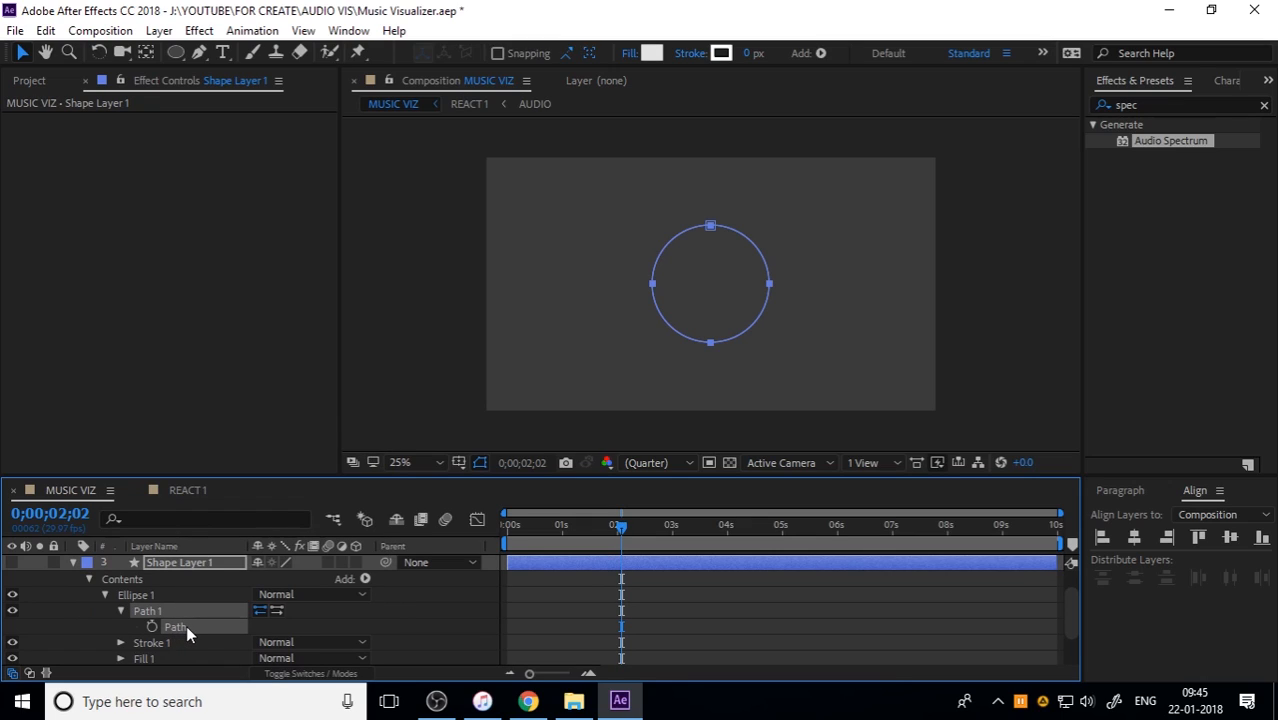
click(72, 562)
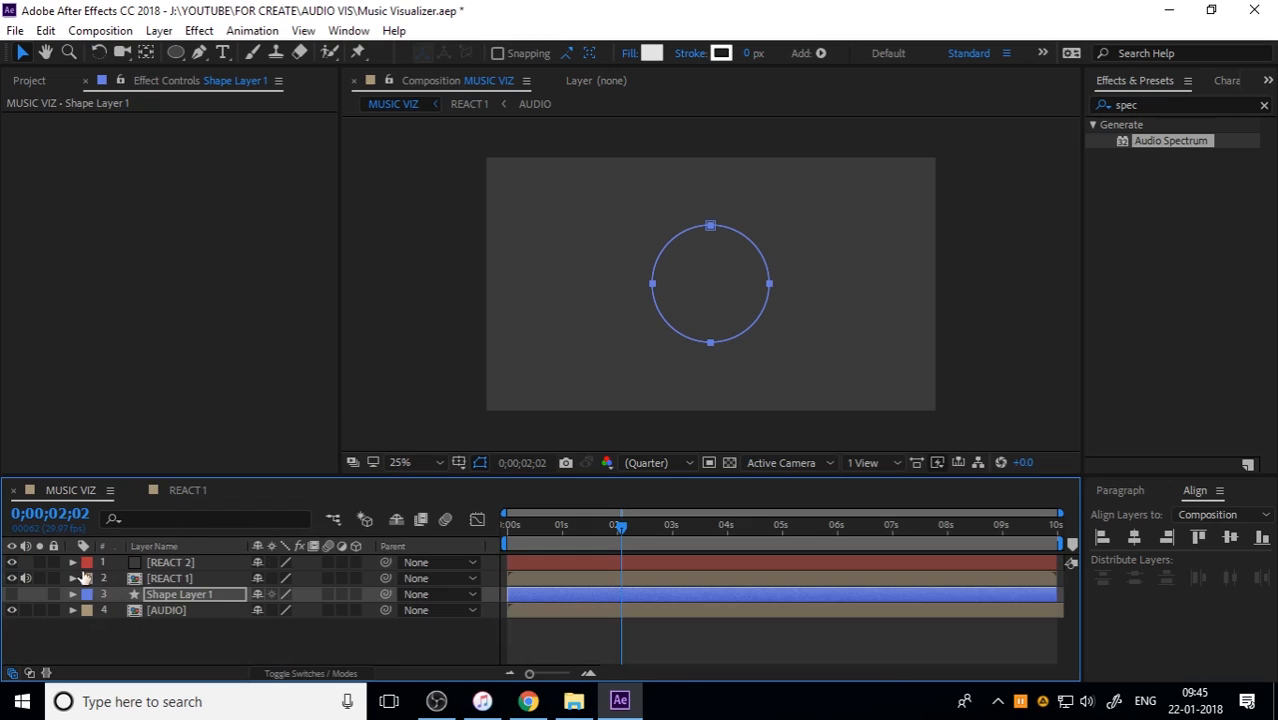
Step: Add a new mask to the REACT 2 solid and replace its mask path with the copied circle path
click(166, 565)
right_click(166, 565)
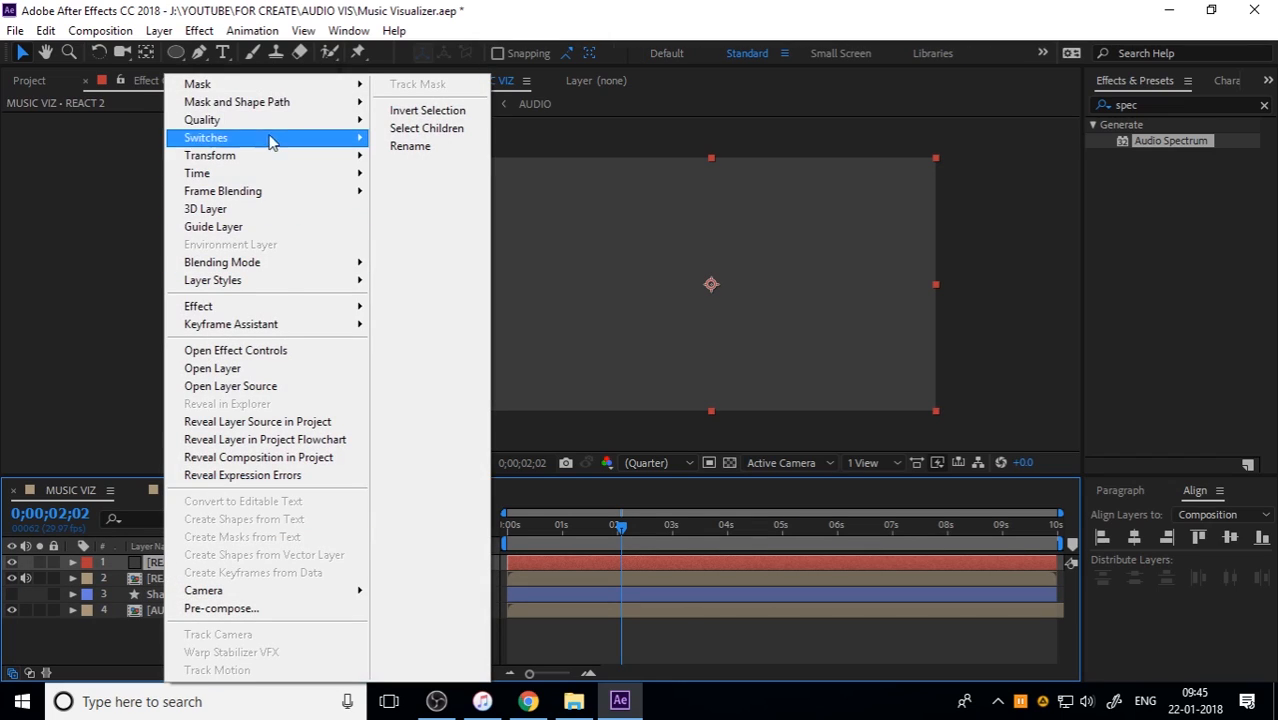
mouse_move(258, 91)
click(463, 89)
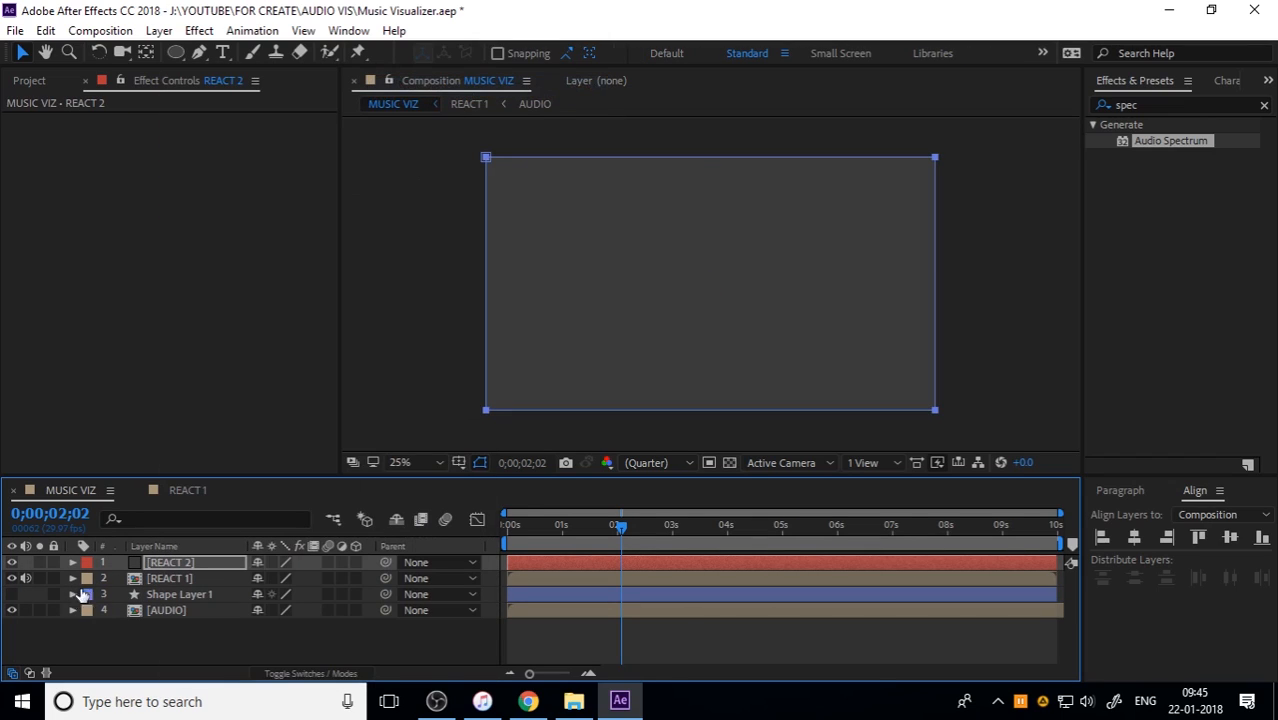
click(73, 562)
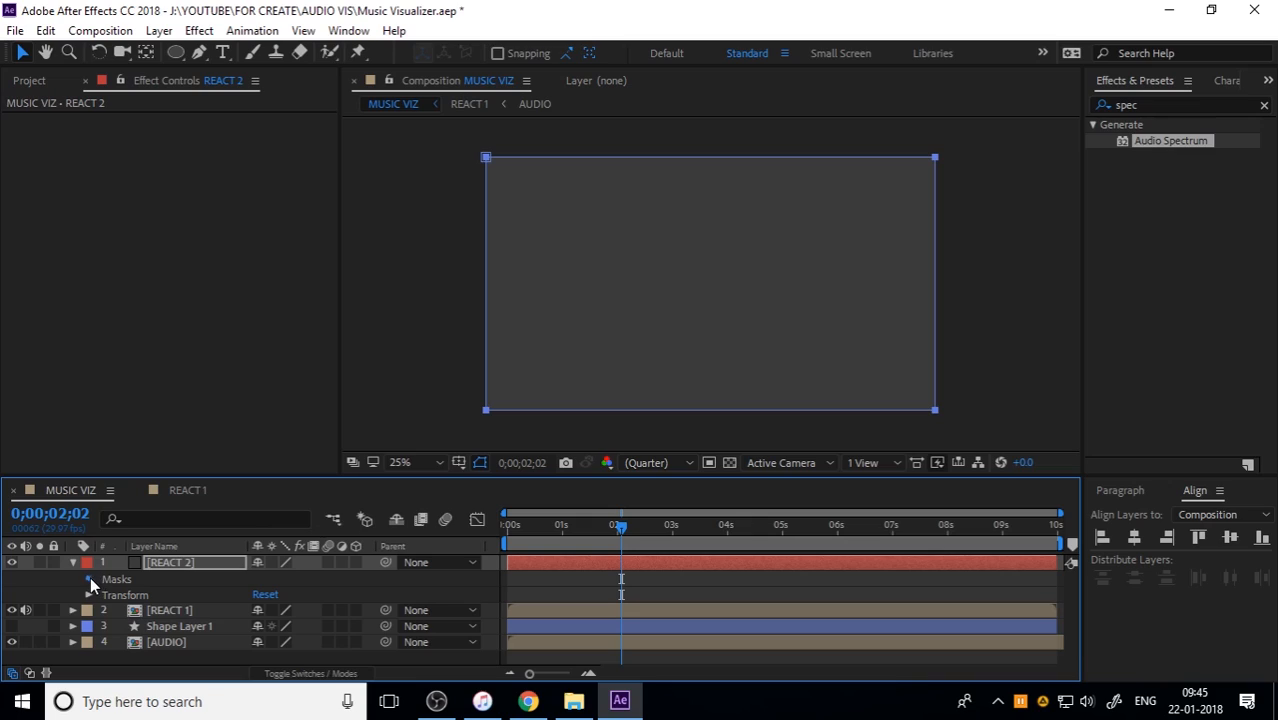
click(89, 578)
click(104, 594)
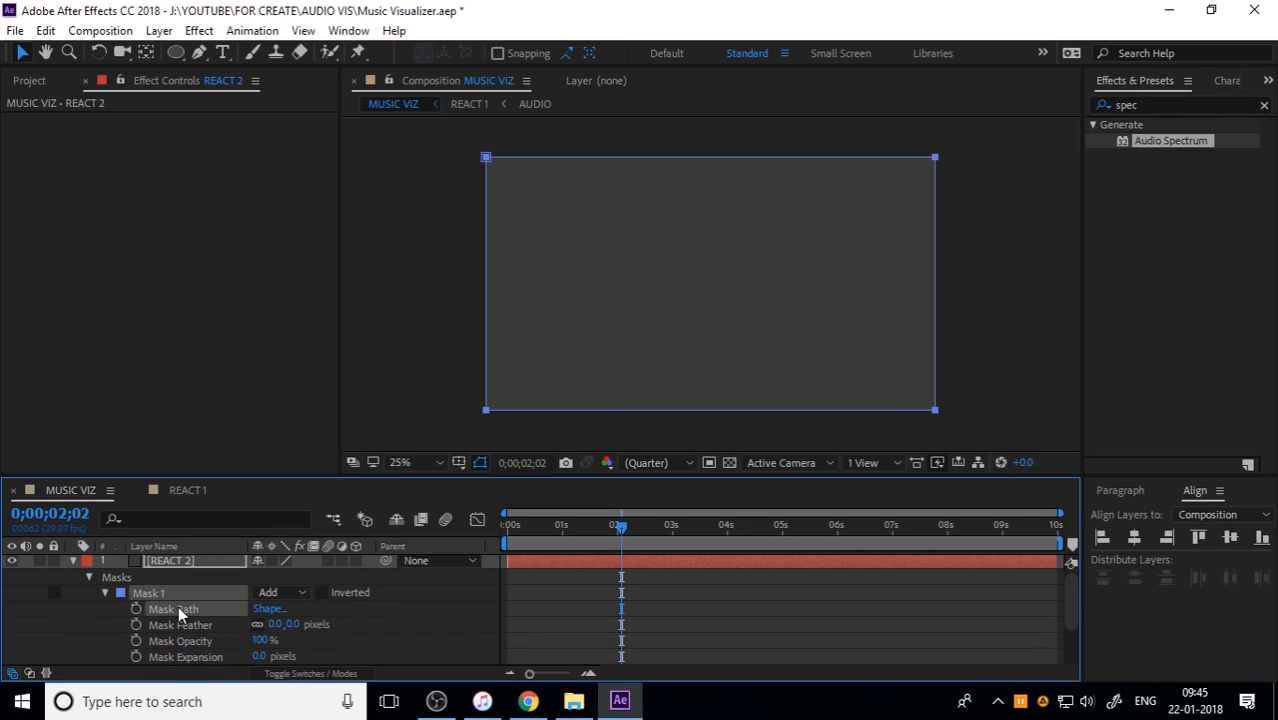
key(ctrl+v)
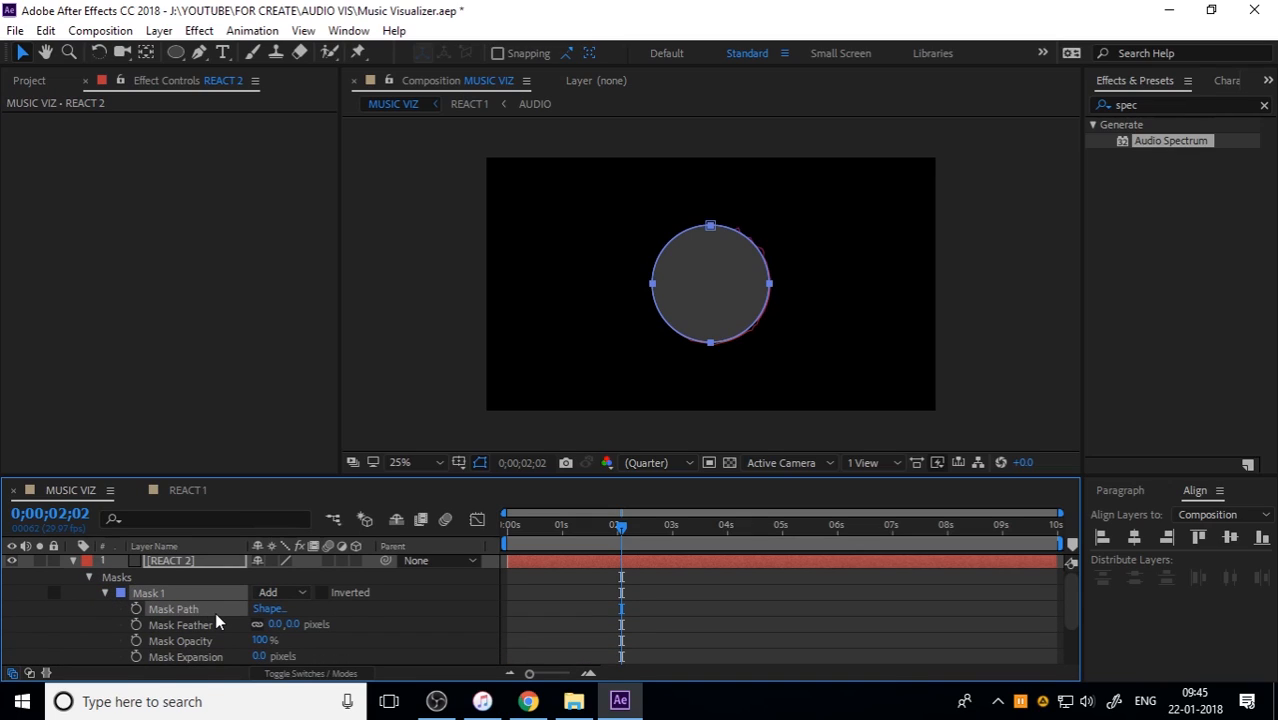
Step: Set the mode of REACT 2's Mask 1 to None and collapse the layer
click(299, 591)
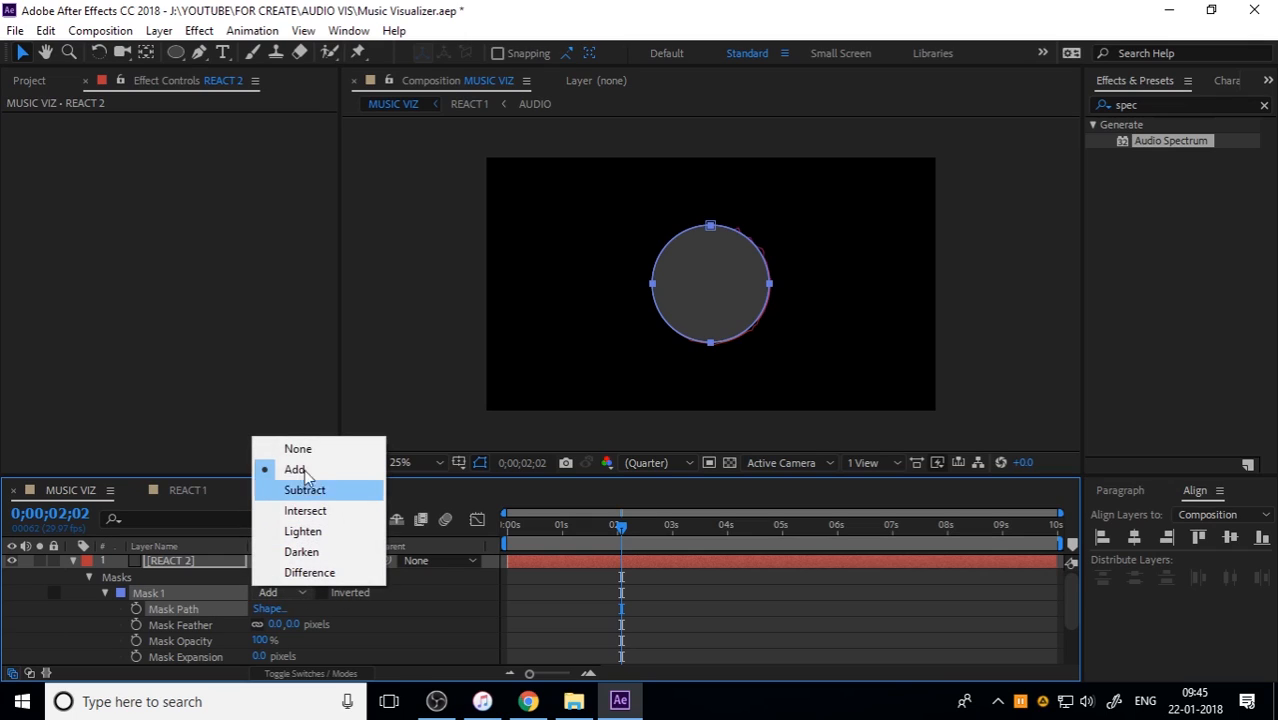
click(297, 448)
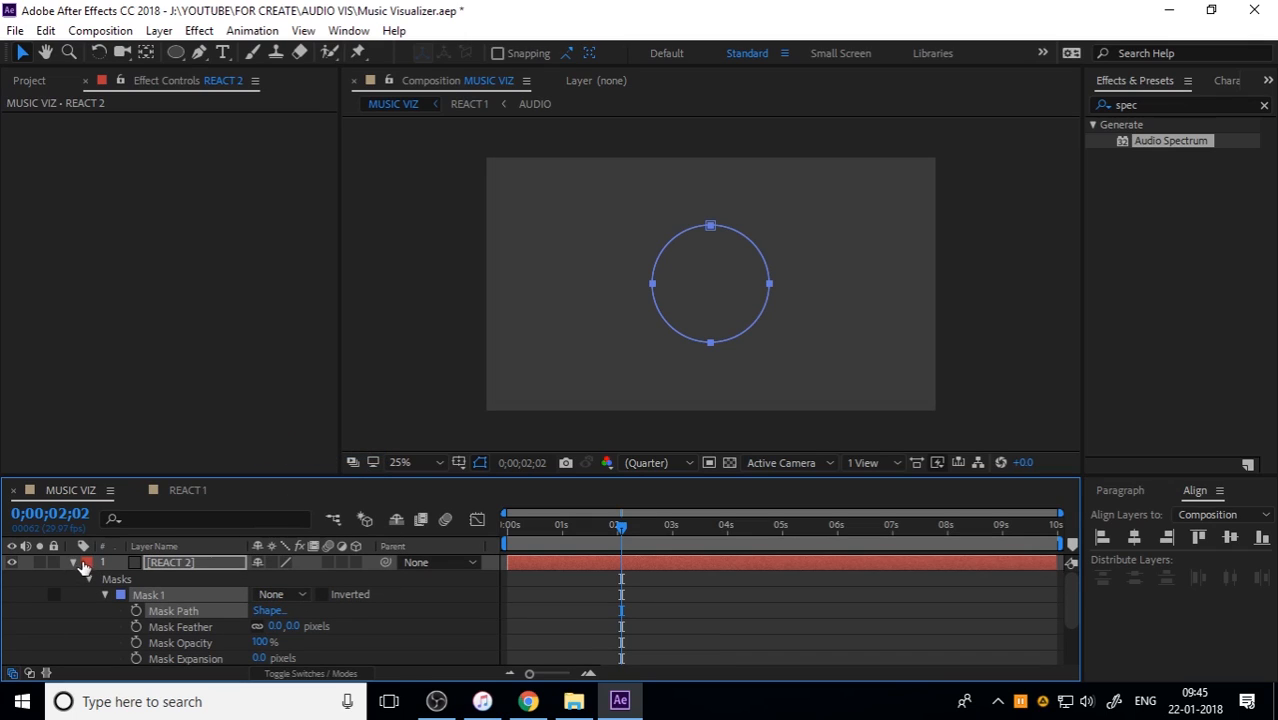
click(74, 563)
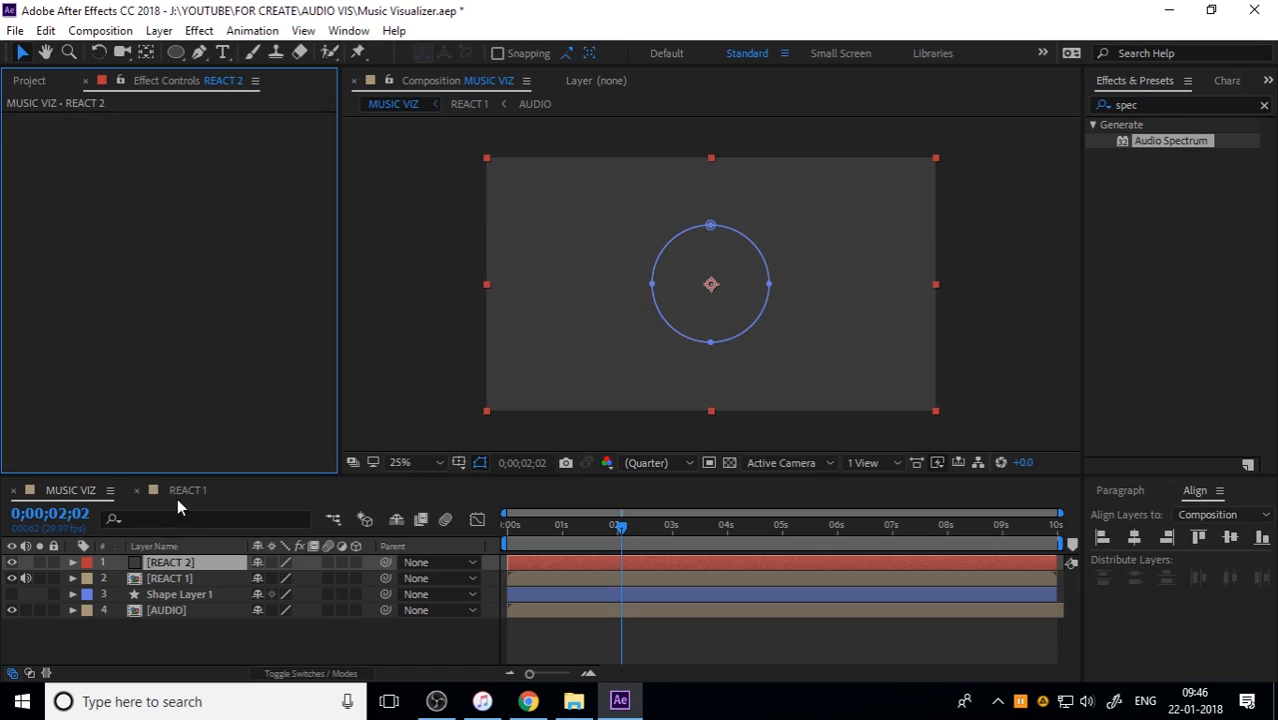
Step: Copy the Audio Spectrum effect from React 2 inside the REACT 1 composition onto the REACT 2 solid in MUSIC VIZ
double_click(177, 579)
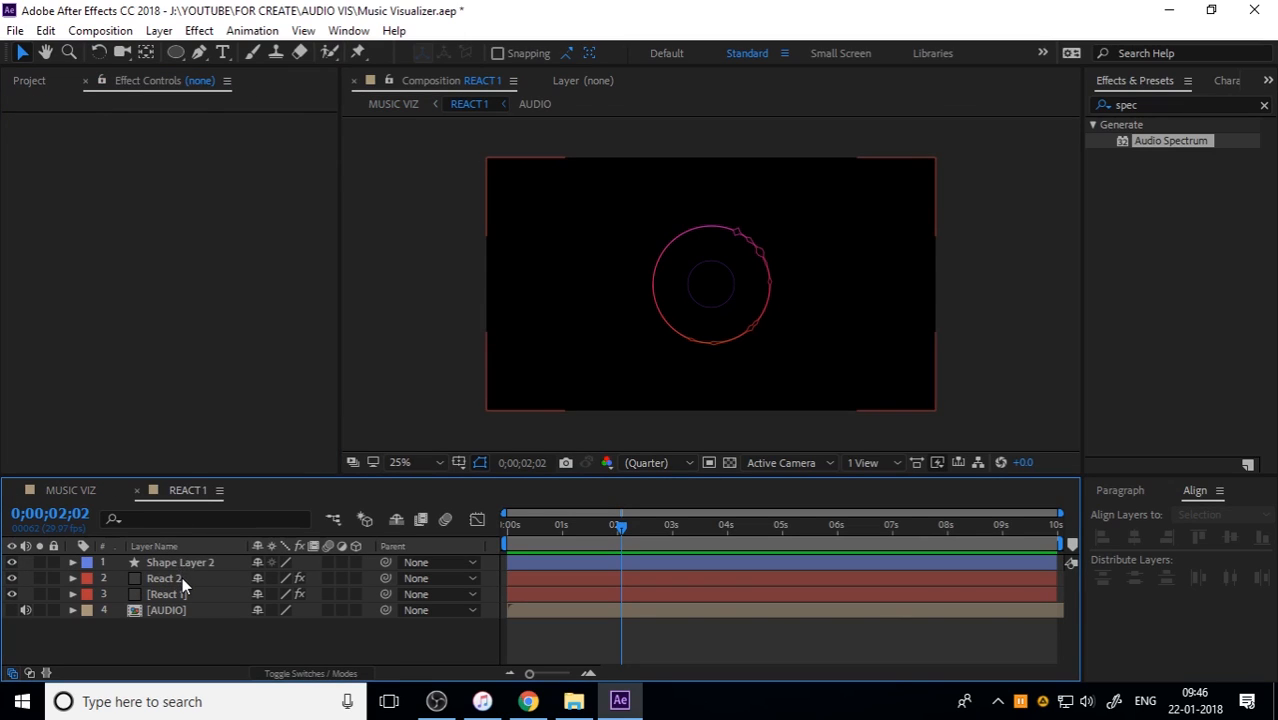
click(181, 578)
click(90, 123)
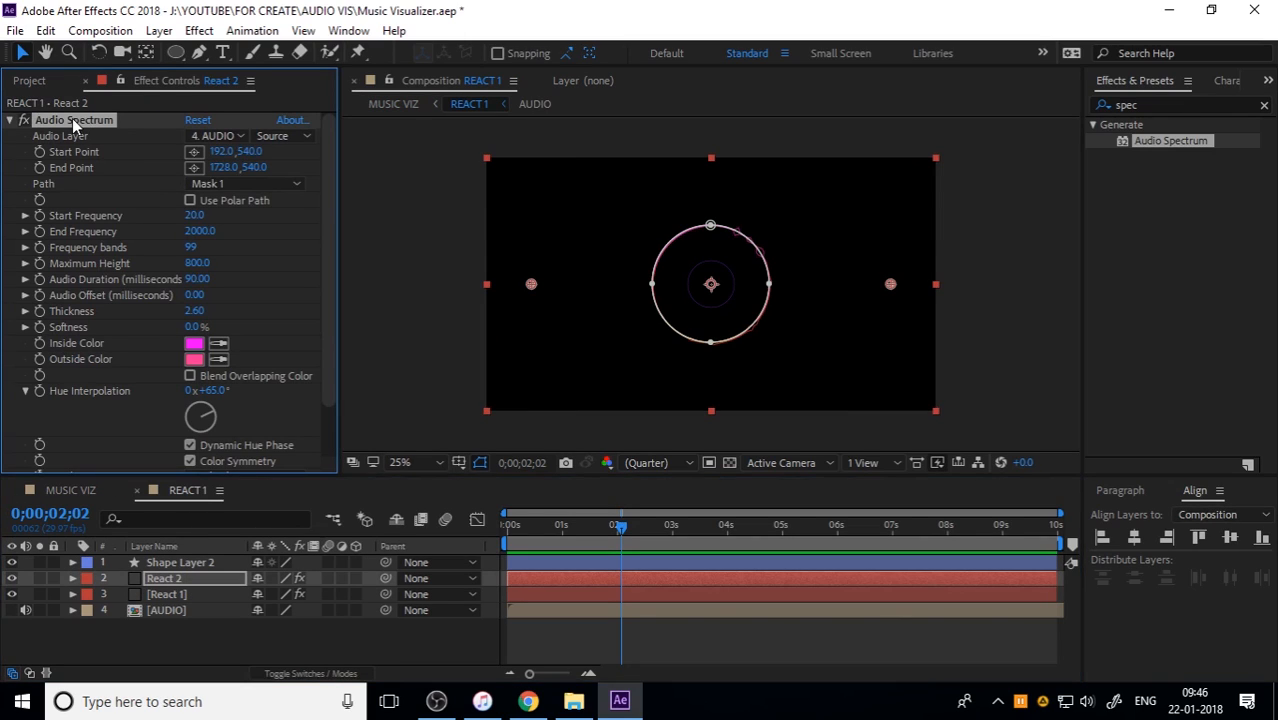
click(86, 490)
click(175, 562)
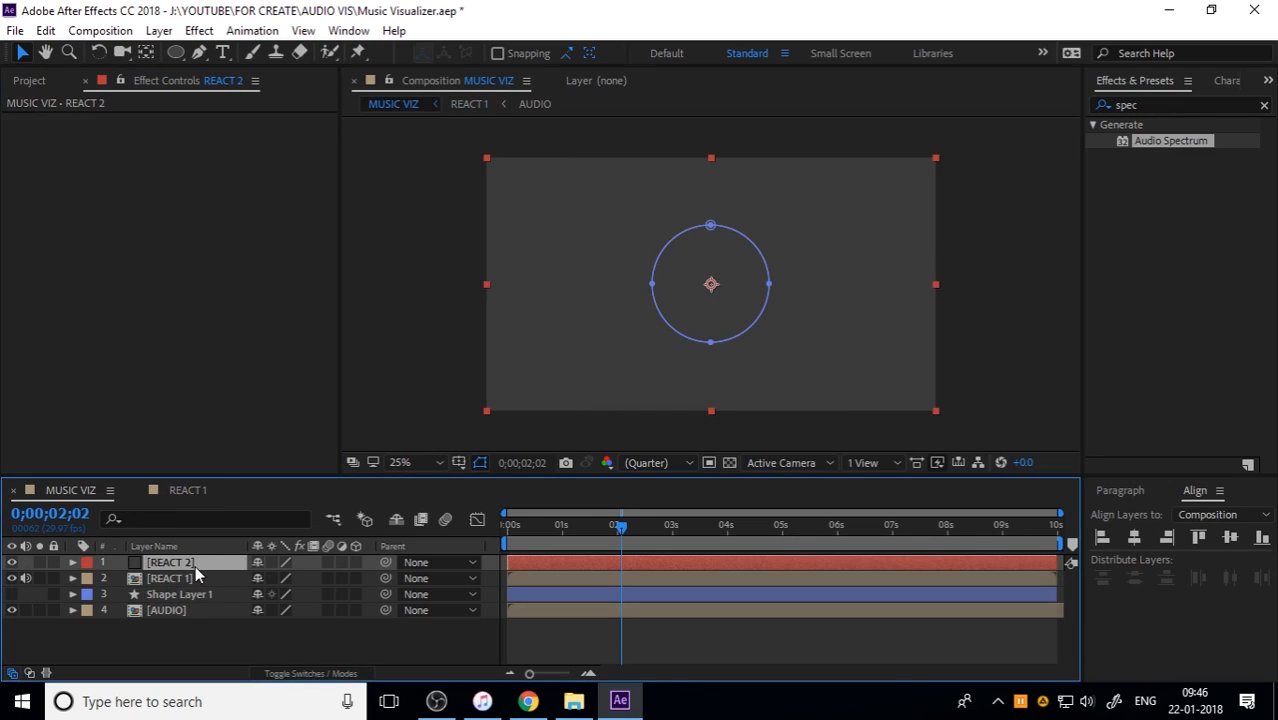
key(ctrl+v)
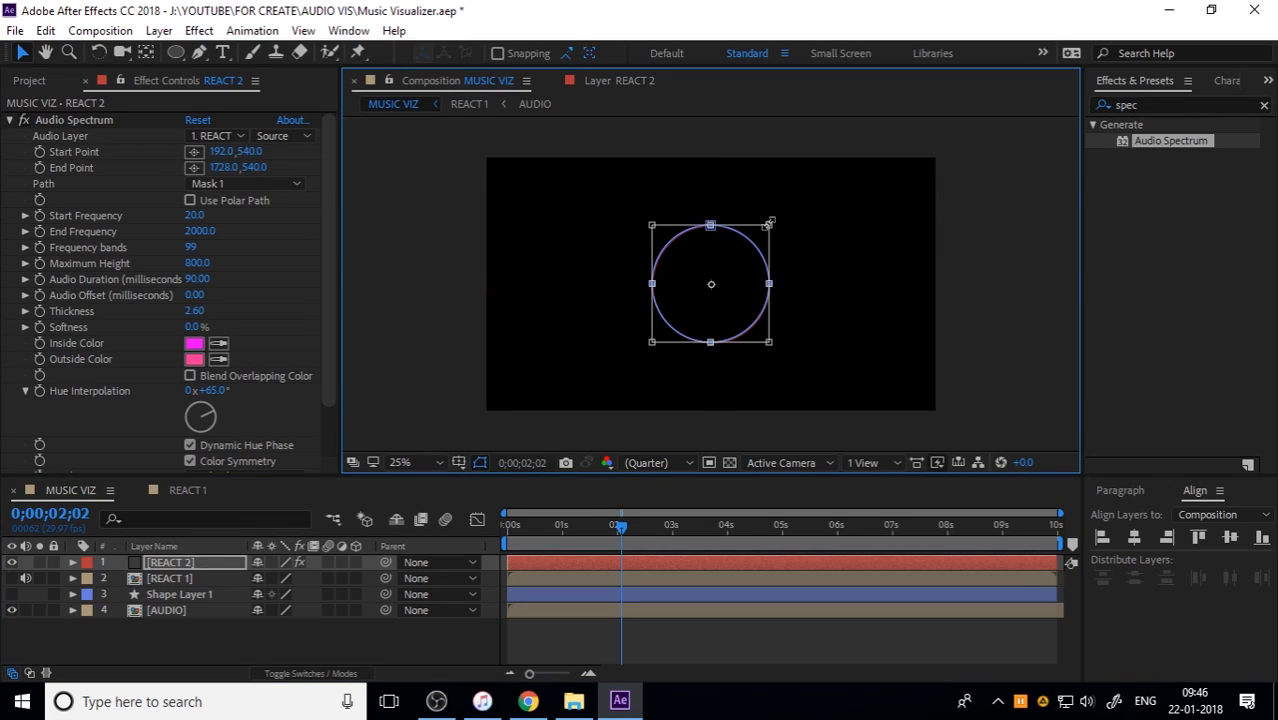
Step: Shrink REACT 2's circular mask about its center until it sits just outside the small inner circle, with REACT 1 visible
drag(770, 225, 752, 244)
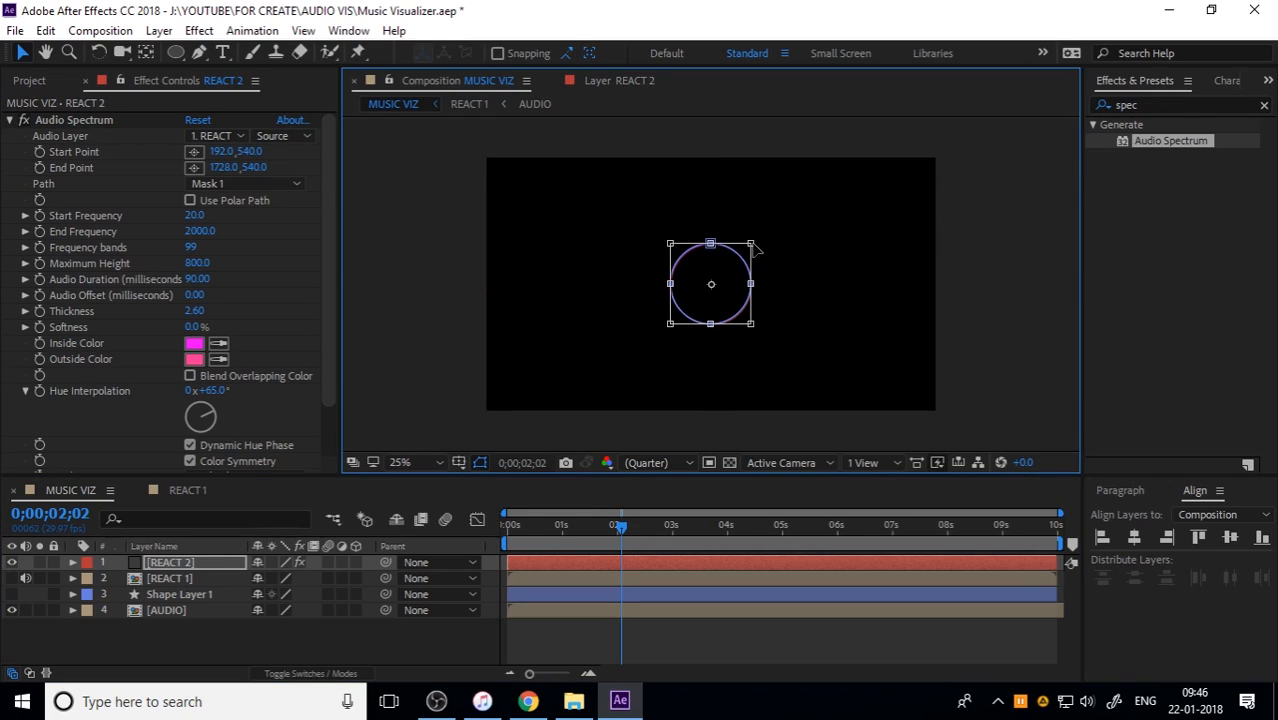
click(11, 578)
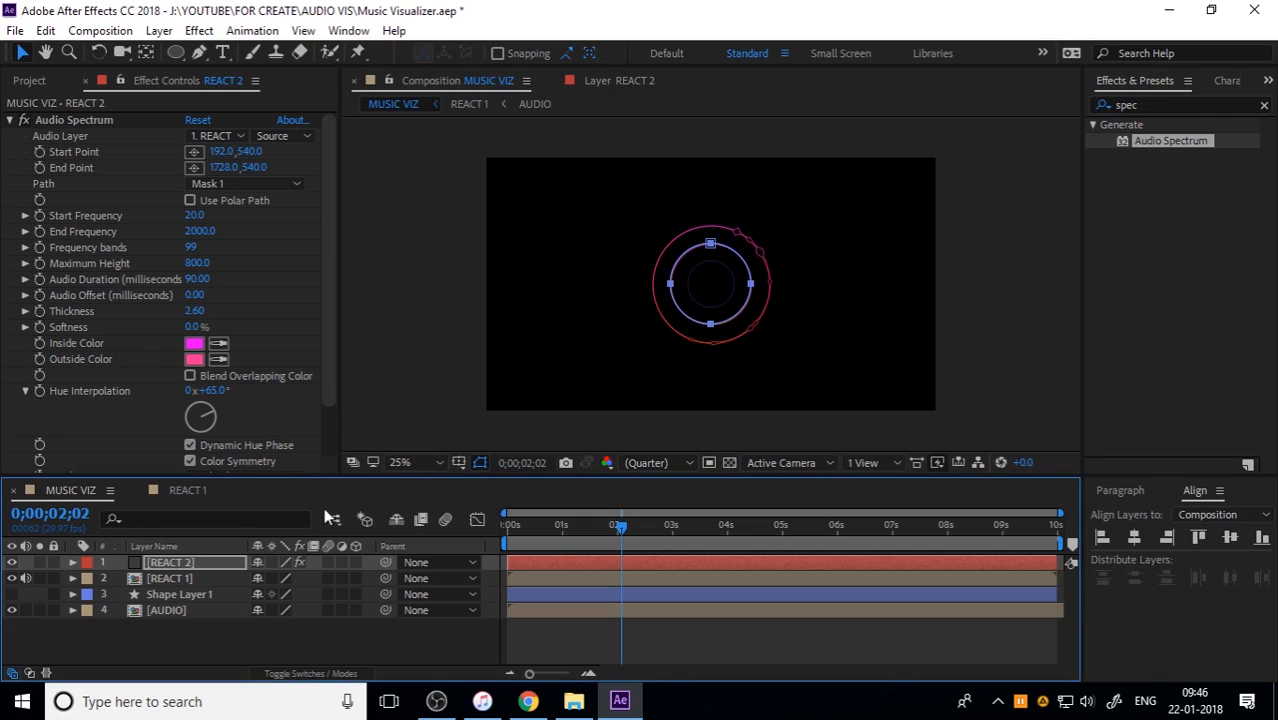
double_click(717, 259)
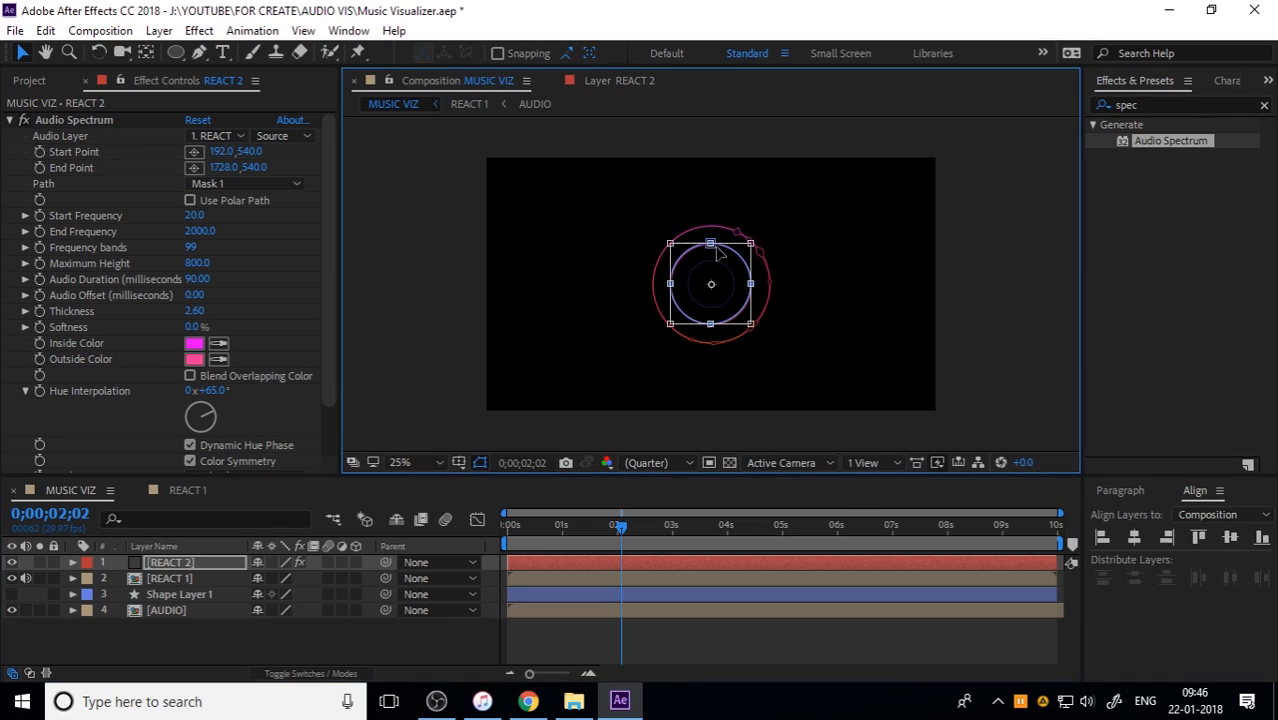
drag(751, 242, 738, 247)
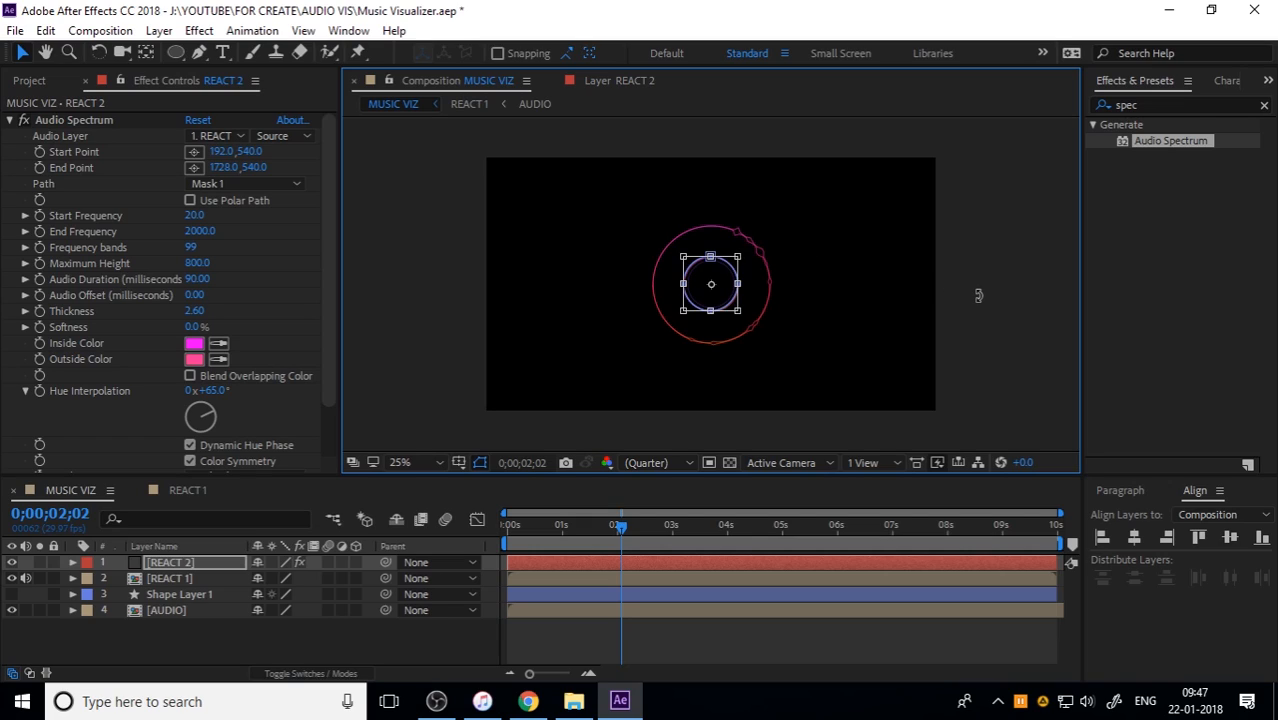
key(Return)
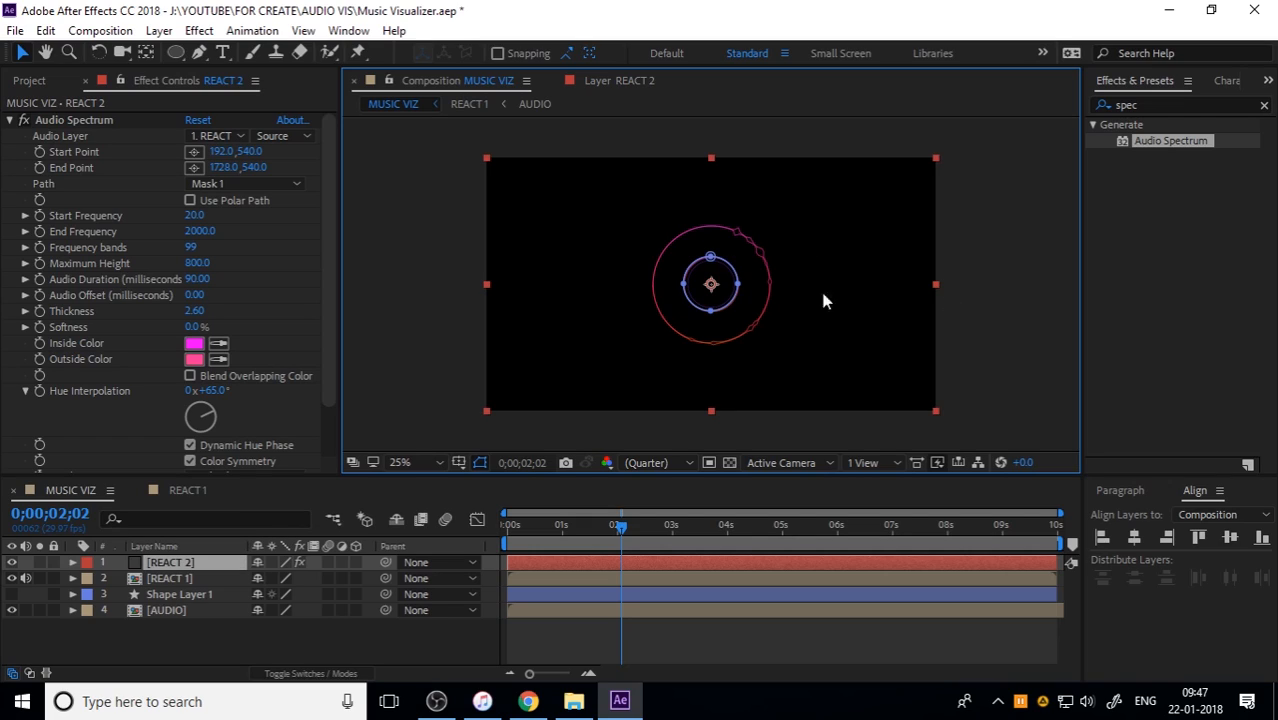
Step: Set the Audio Spectrum thickness on REACT 2 to 4
key(period)
click(210, 562)
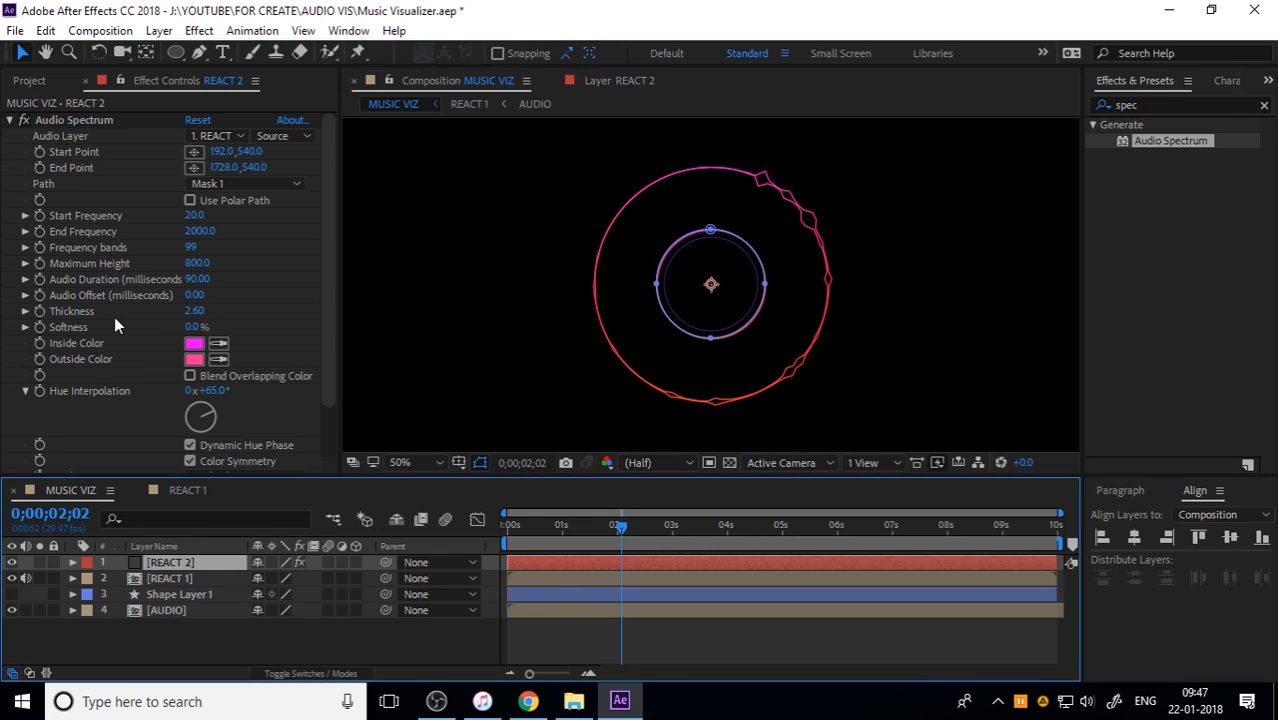
click(193, 311)
text(4)
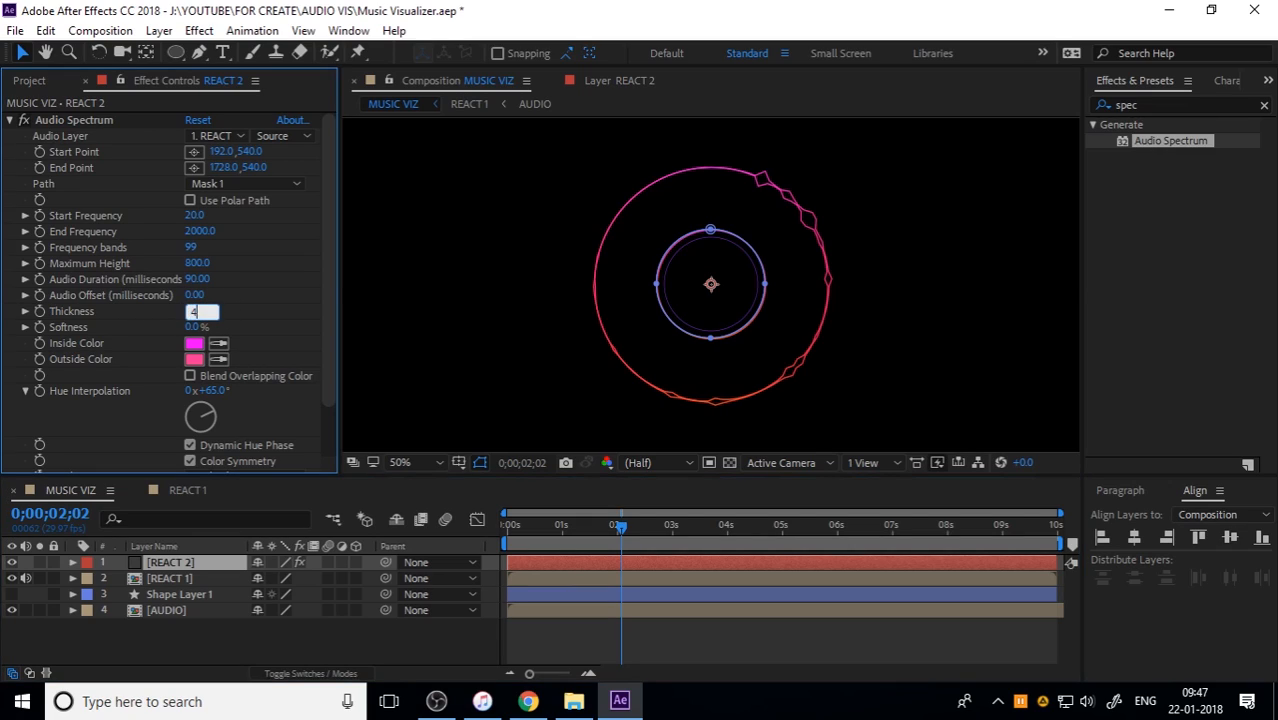
key(Return)
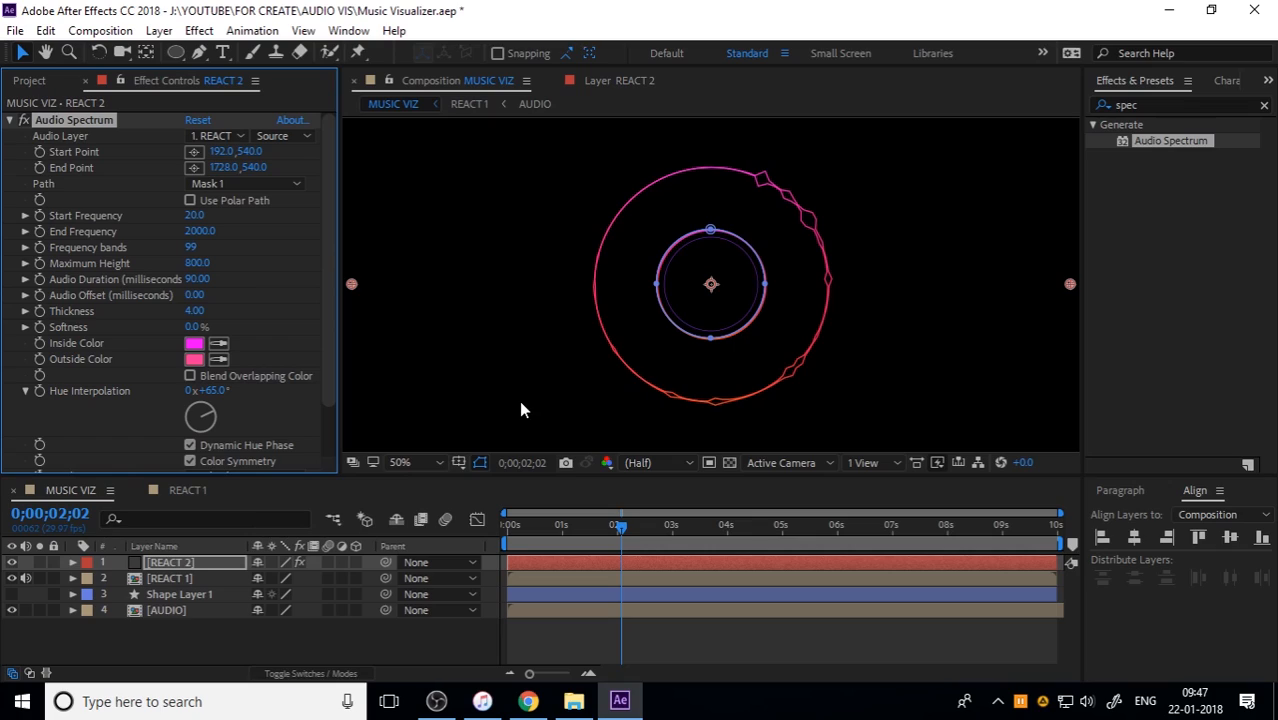
Step: Set REACT 2's Audio Spectrum side options to Side A & B and its display options to Analog dots
scroll(108, 402, down, 3)
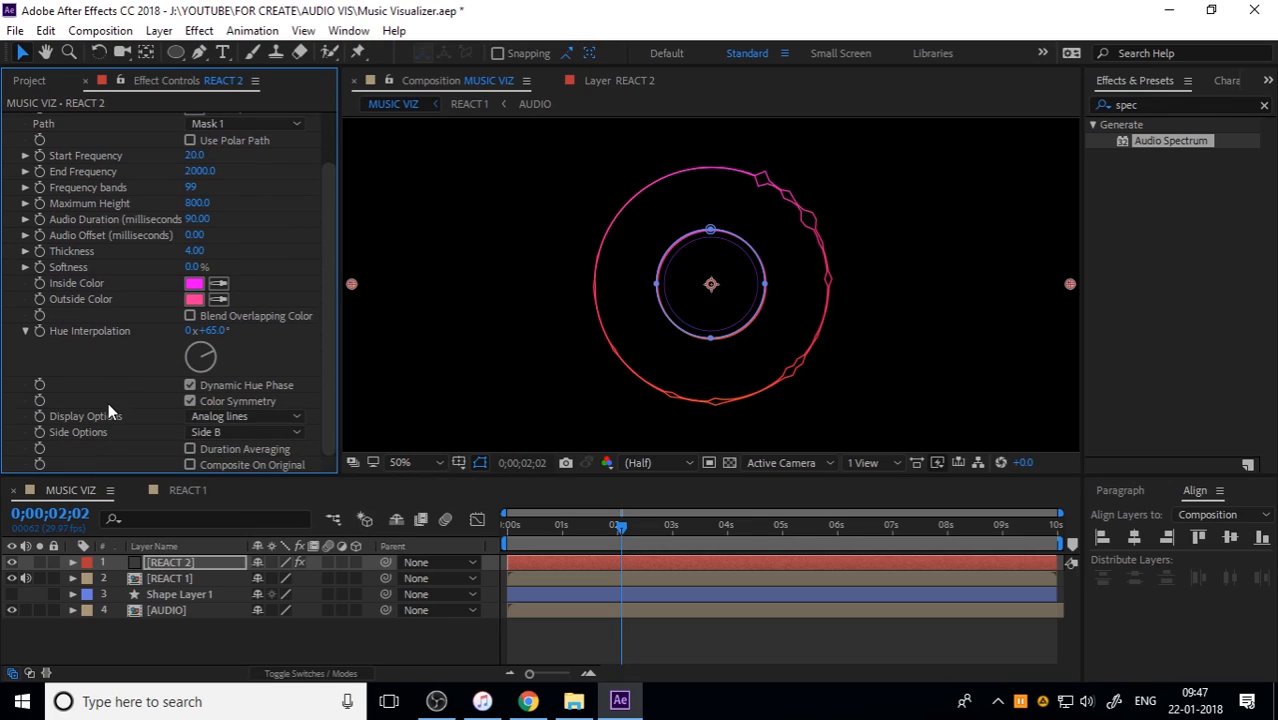
click(220, 430)
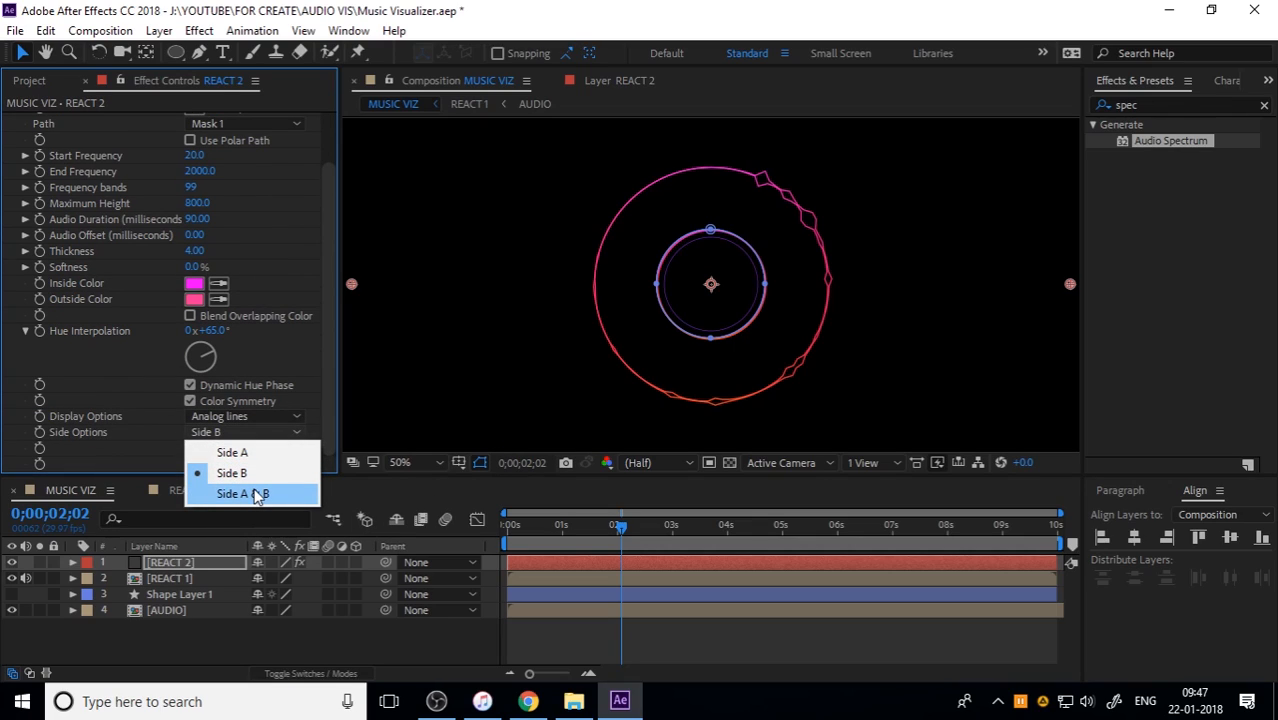
click(257, 494)
click(250, 416)
click(270, 479)
Step: Preview the dotted REACT 2 ring together with the outer REACT 1 ring
click(1015, 349)
key(space)
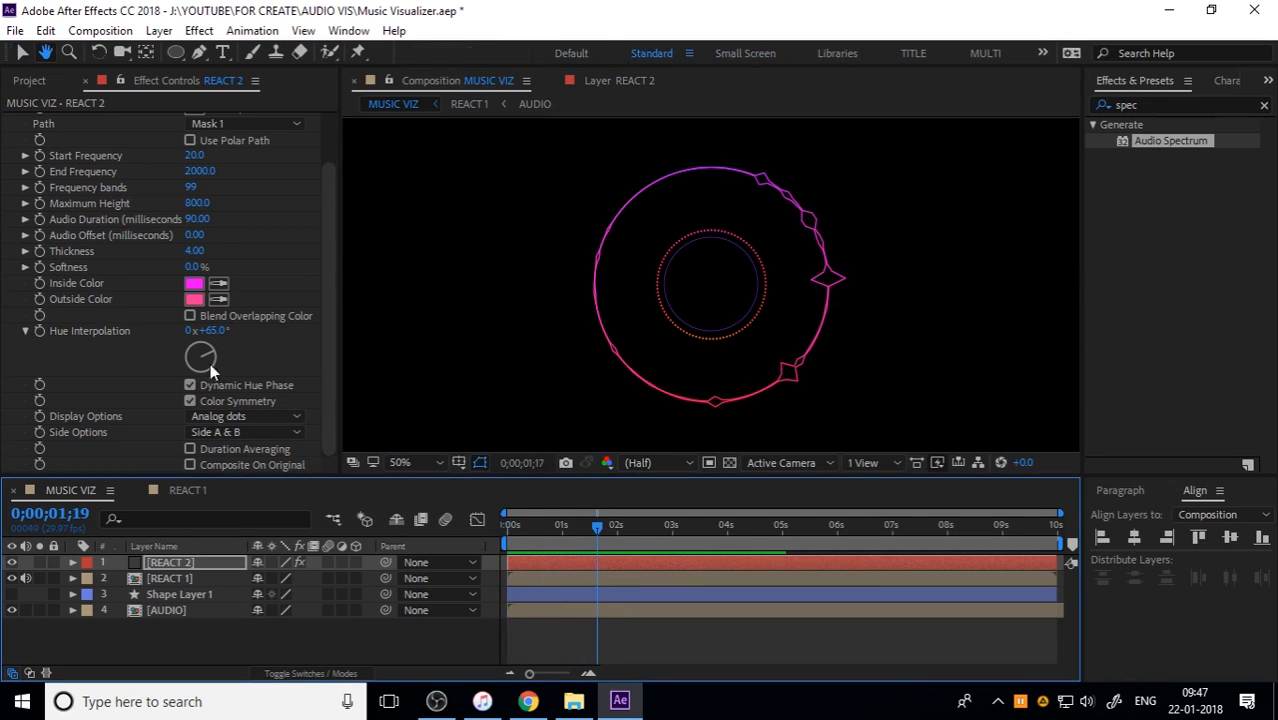
key(space)
Step: Set the Audio Spectrum audio layer on REACT 2 to AUDIO, keep Mask 1 as its path, and preview the reacting dots from the start
scroll(107, 349, up, 2)
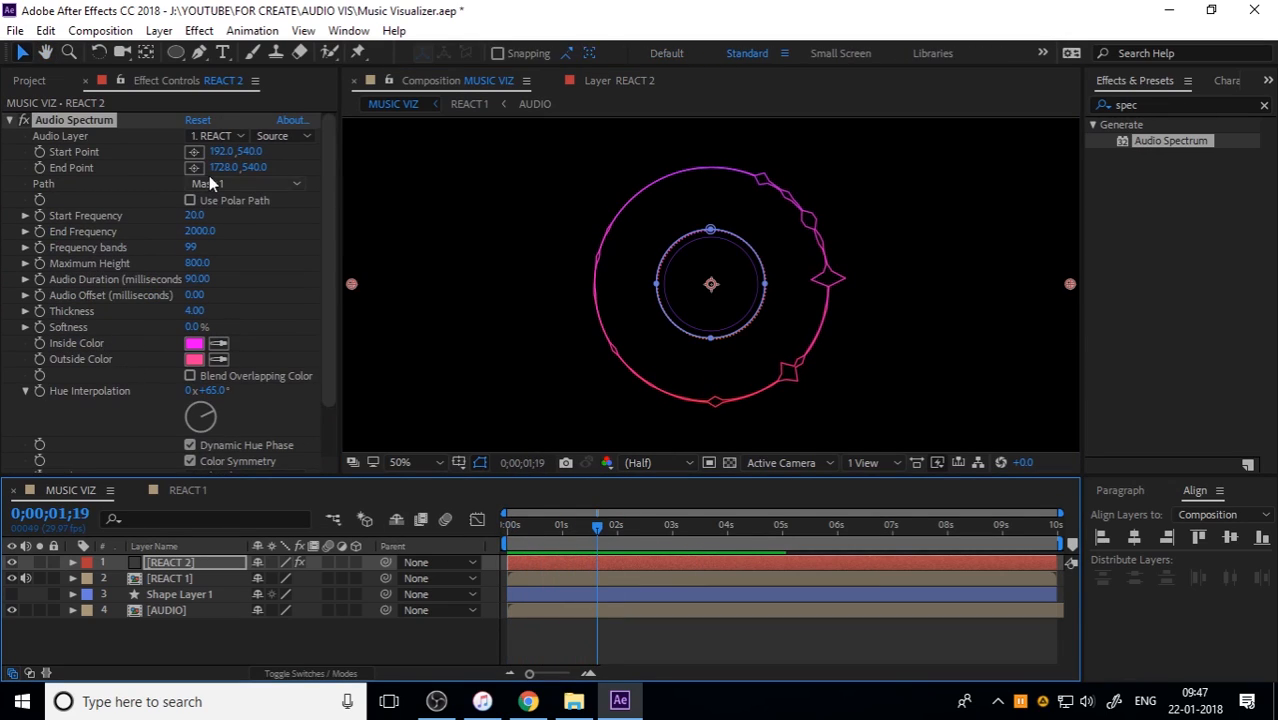
click(209, 136)
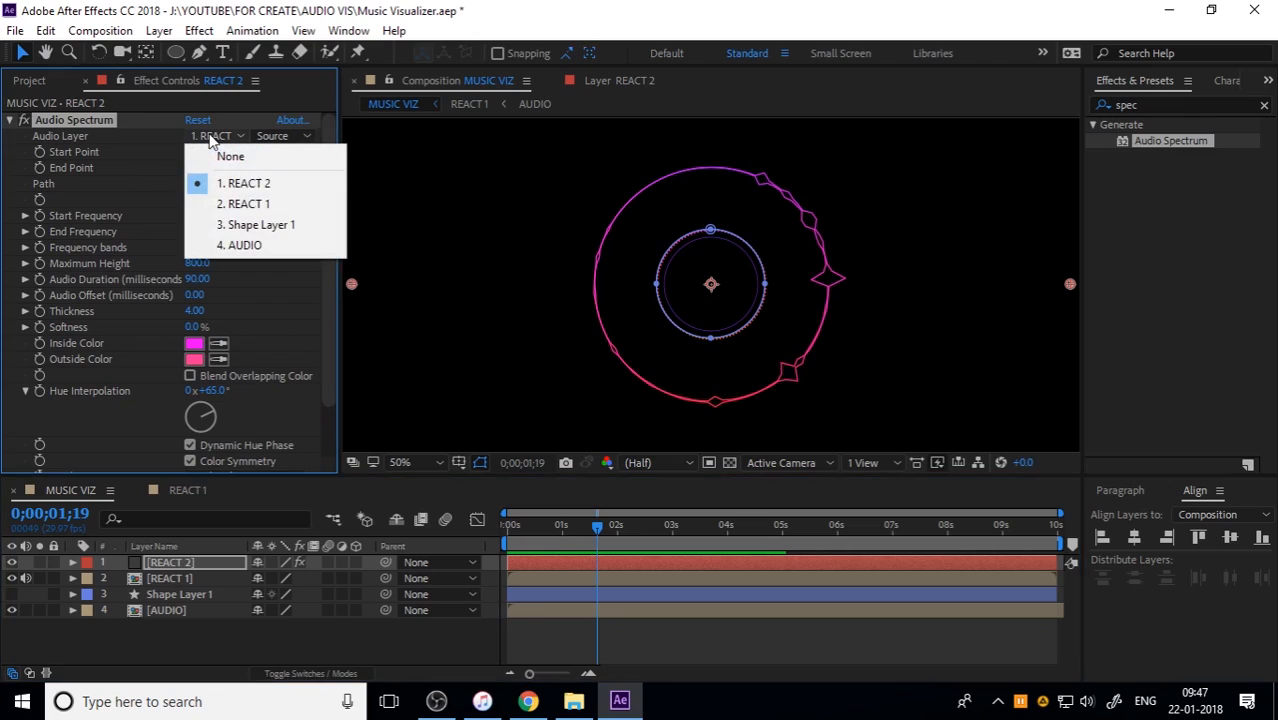
click(252, 250)
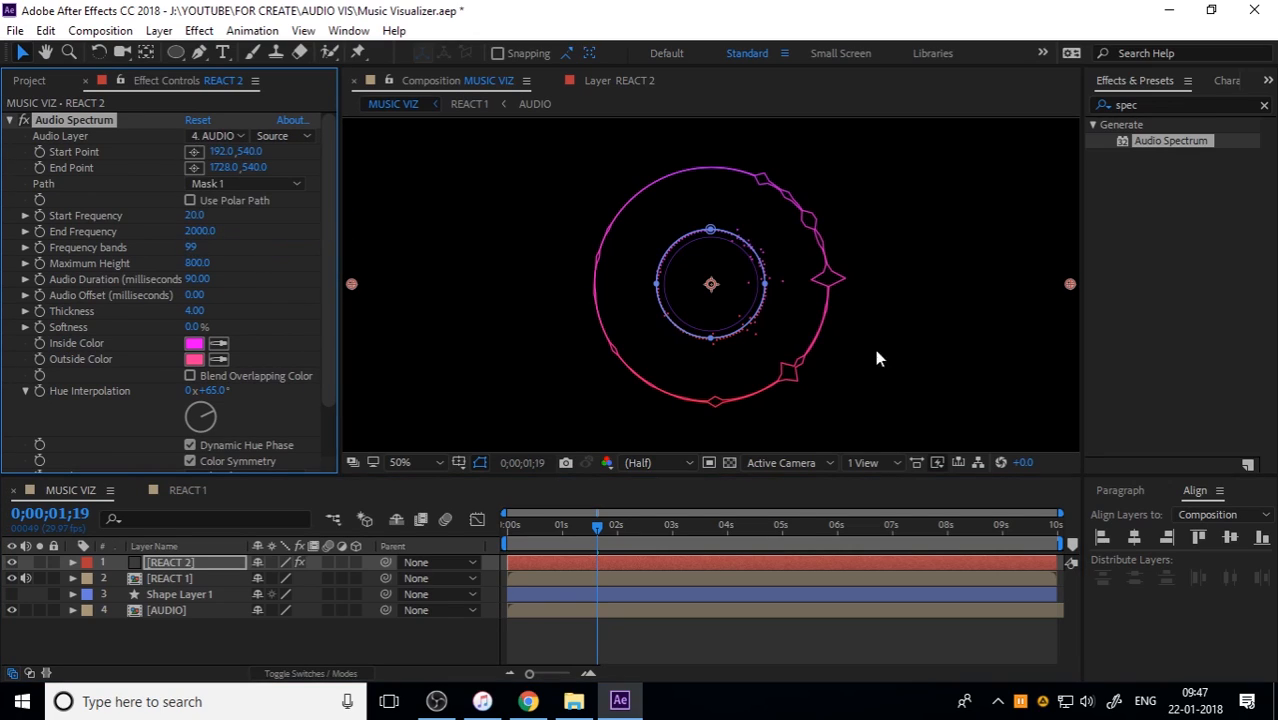
click(252, 184)
click(241, 229)
drag(528, 526, 440, 545)
key(space)
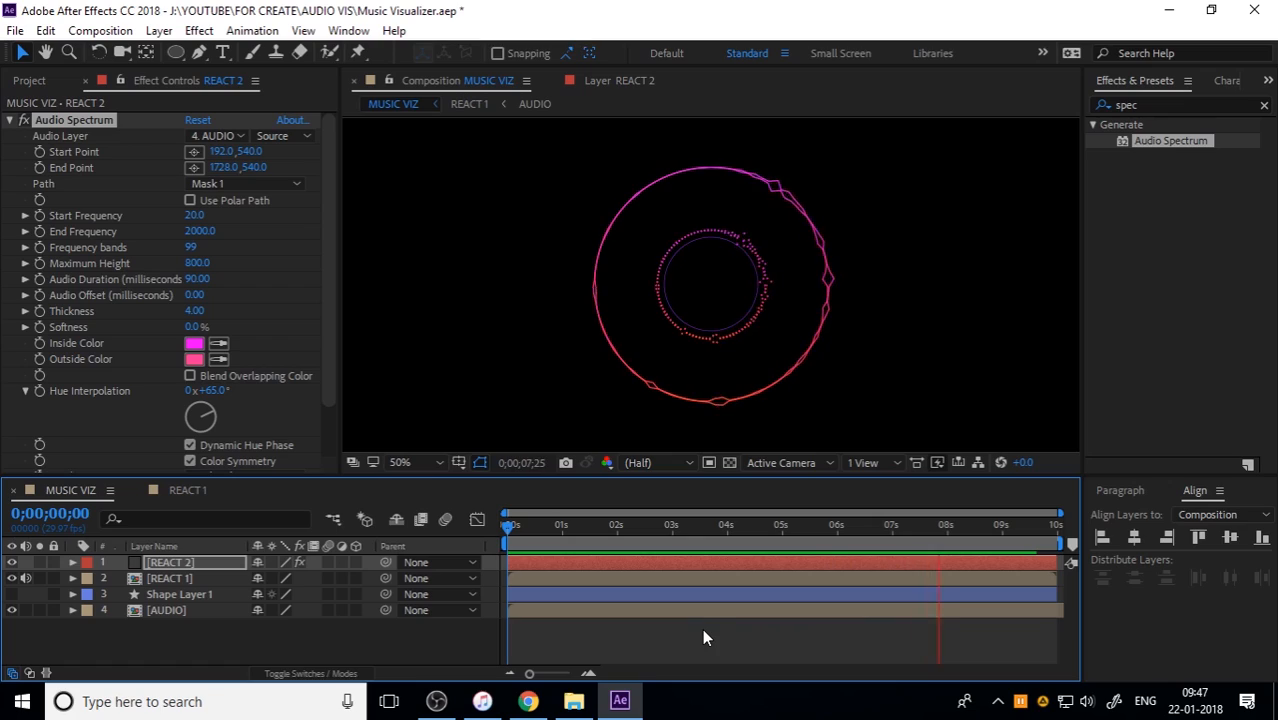
key(space)
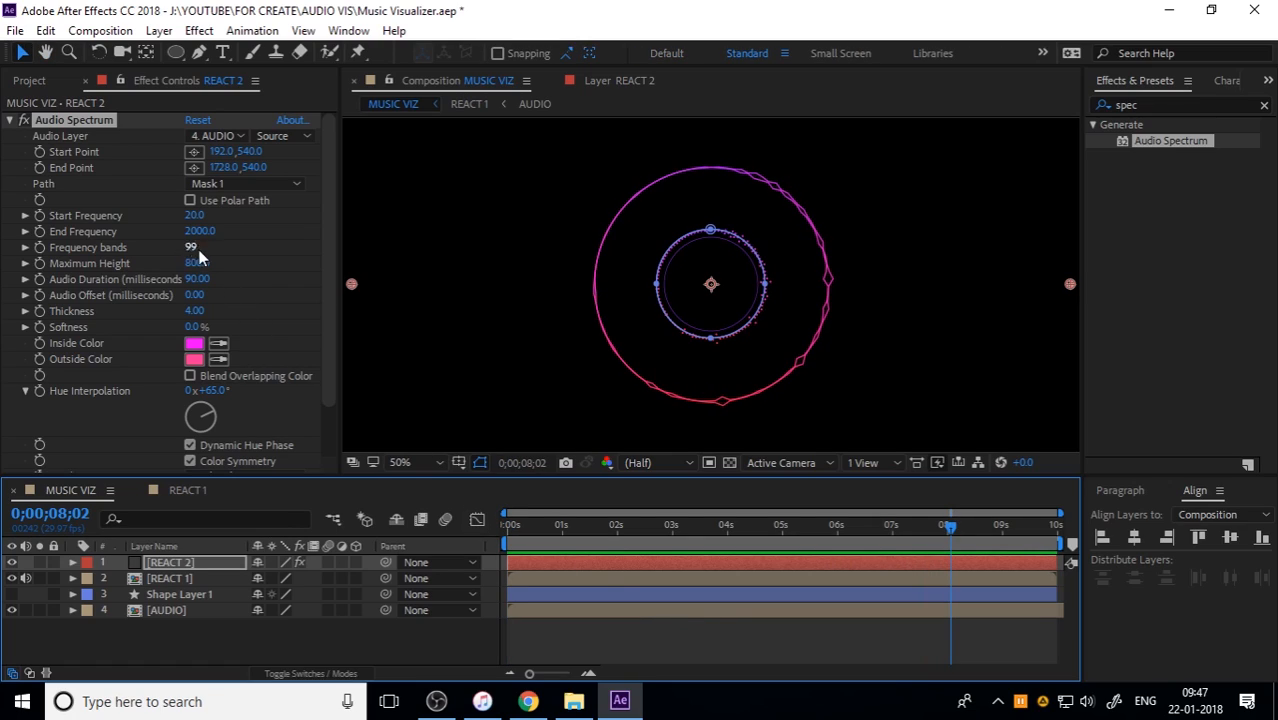
Step: Lower REACT 2's Audio Spectrum maximum height to 231 and play the composition from the start
drag(205, 268, 154, 278)
drag(635, 528, 457, 568)
key(space)
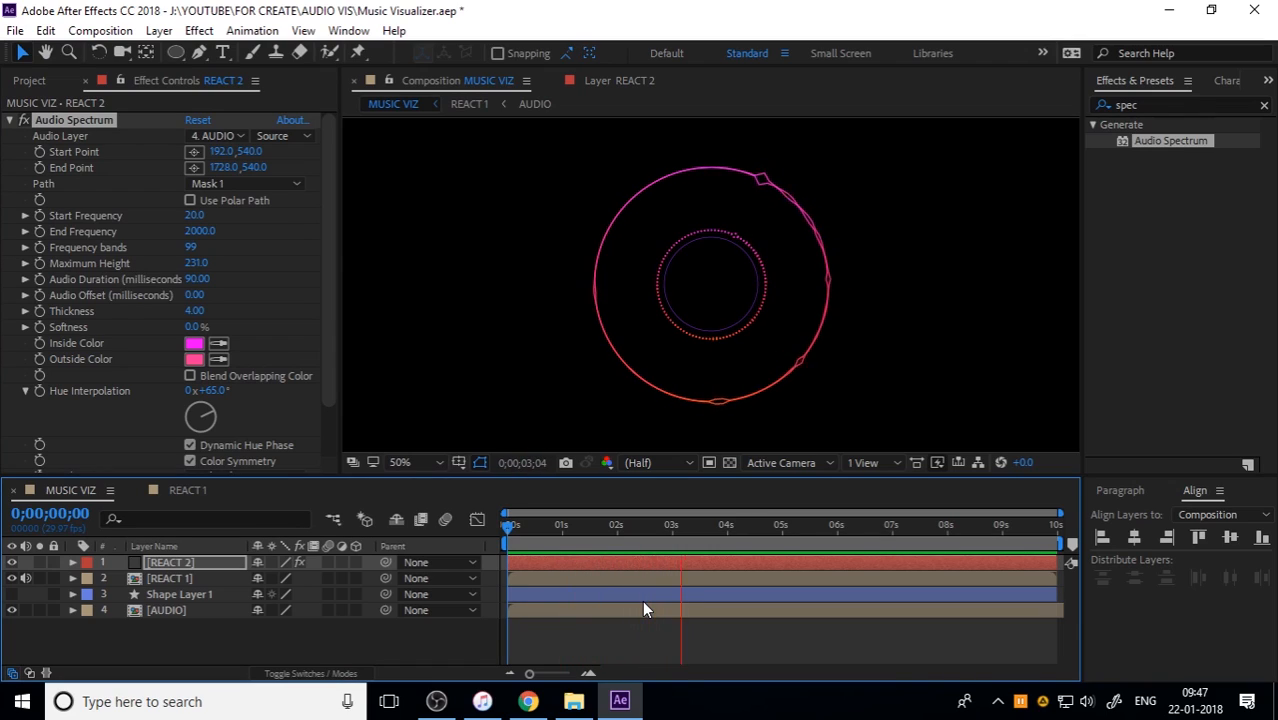
click(212, 615)
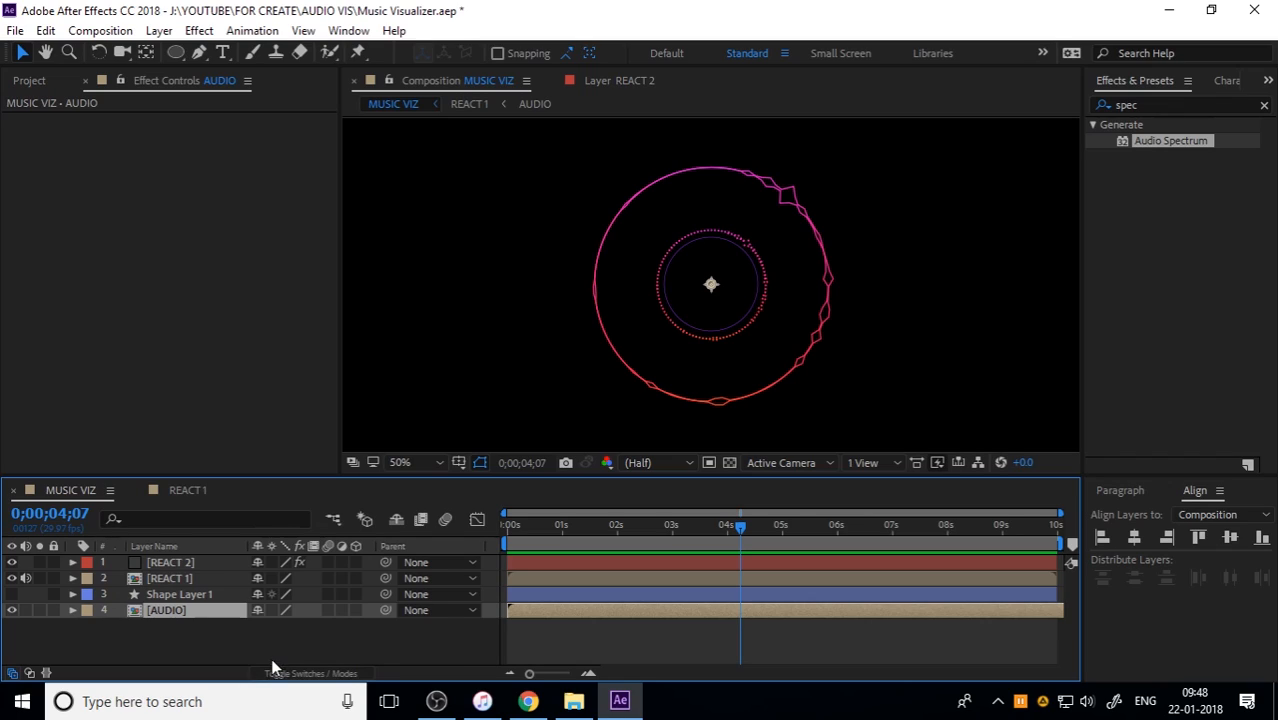
click(39, 79)
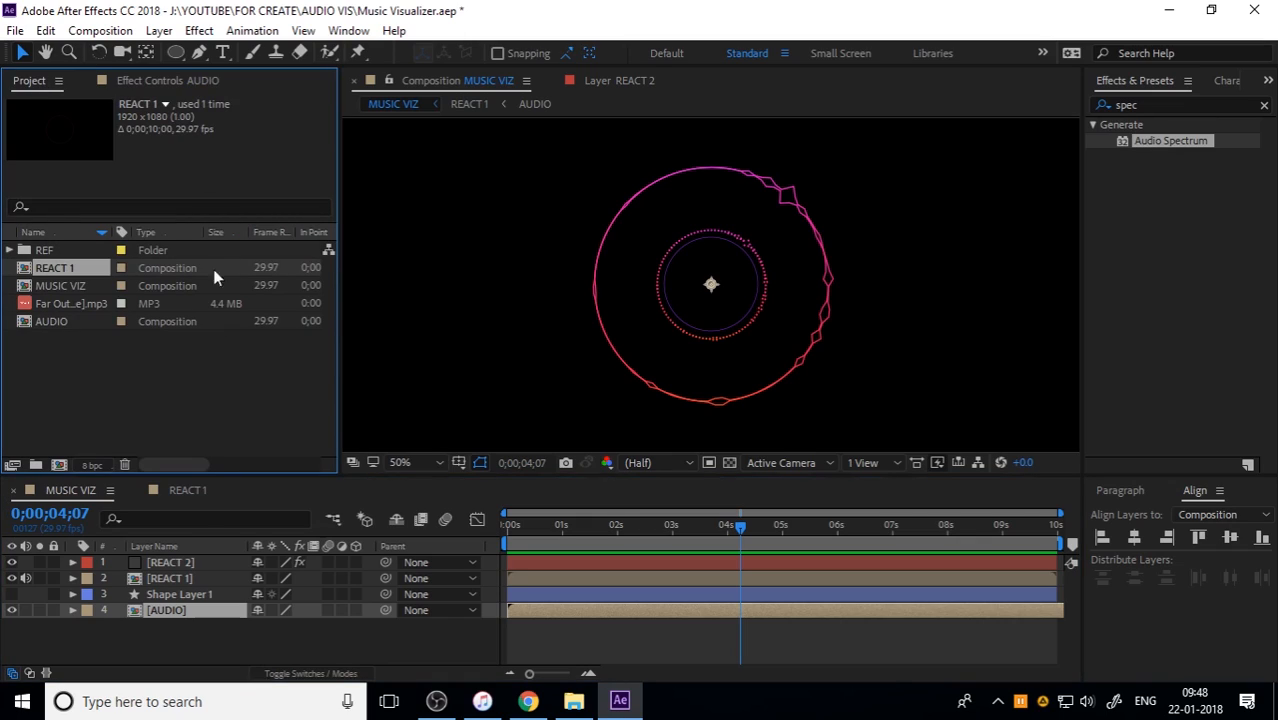
click(189, 628)
click(178, 584)
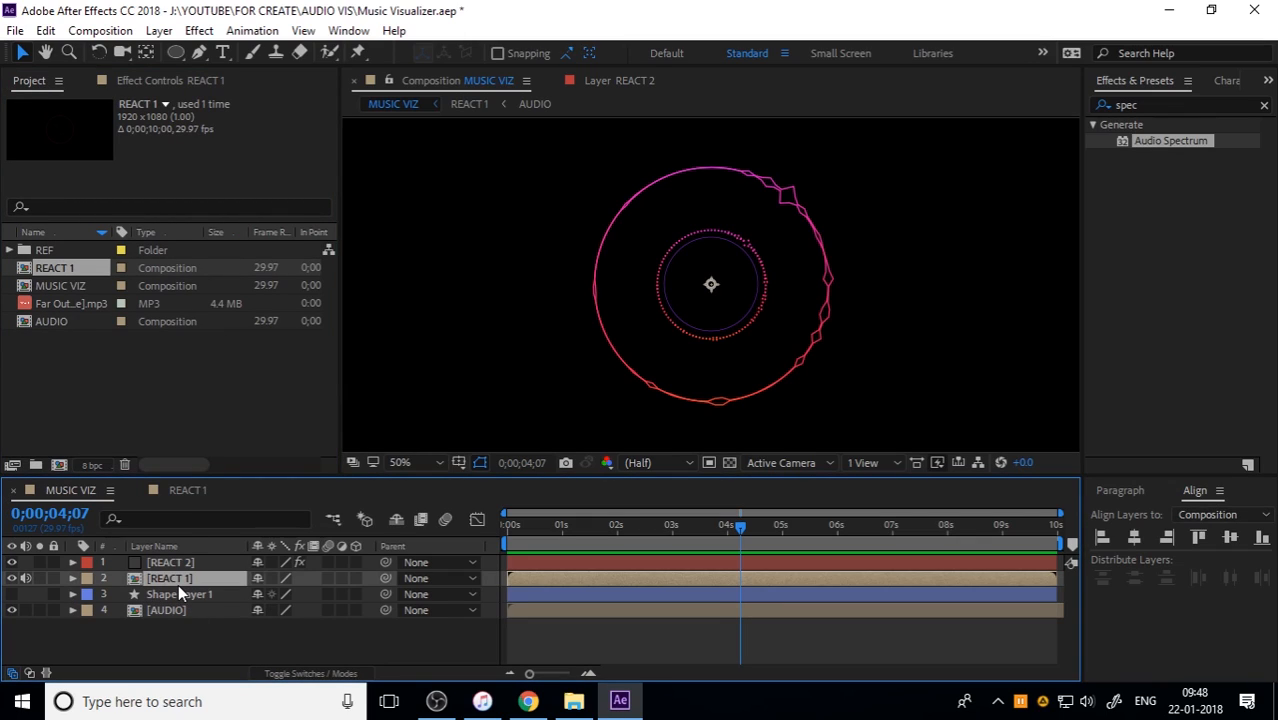
click(235, 644)
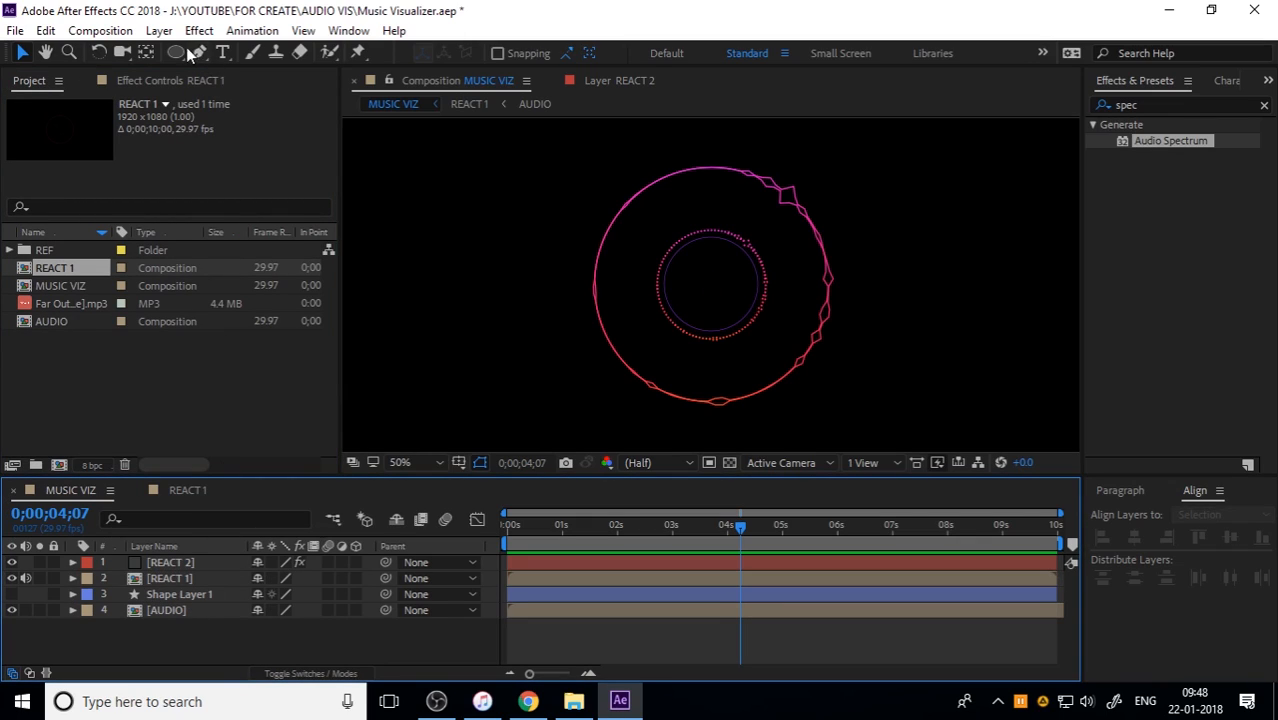
Step: Create a composition-sized solid layer named REACT 2.1
click(159, 30)
mouse_move(168, 56)
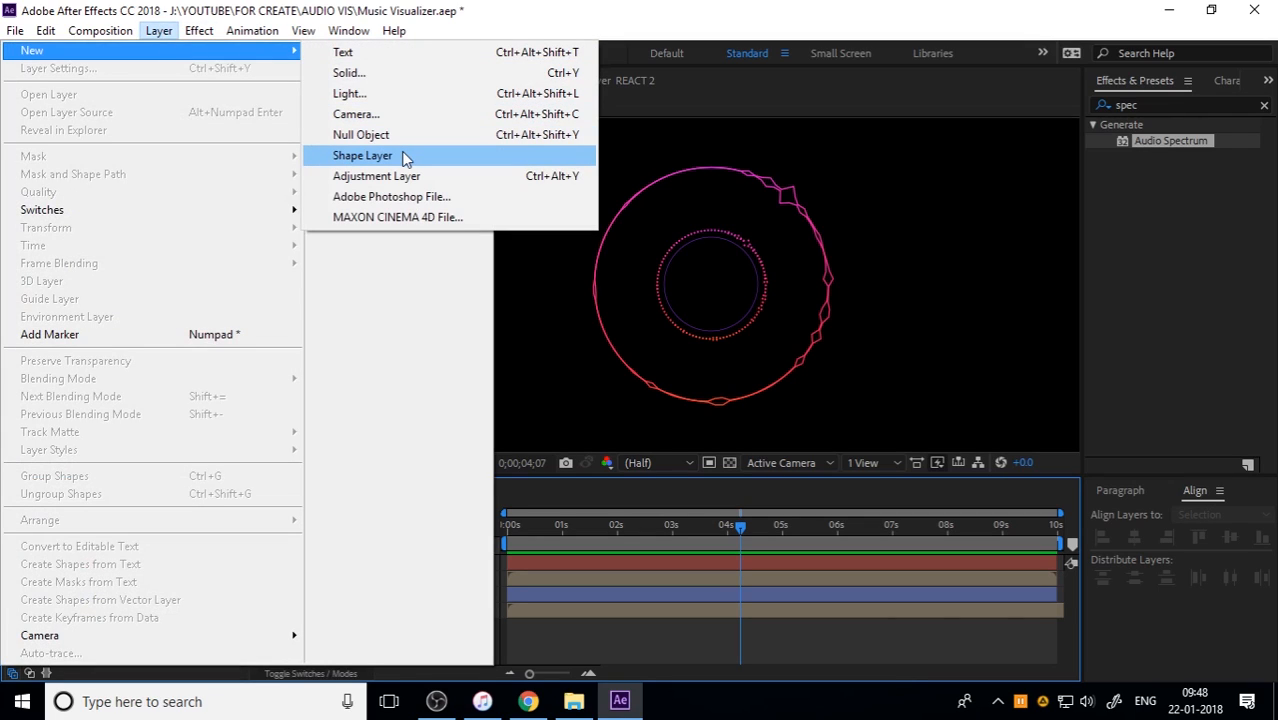
click(402, 74)
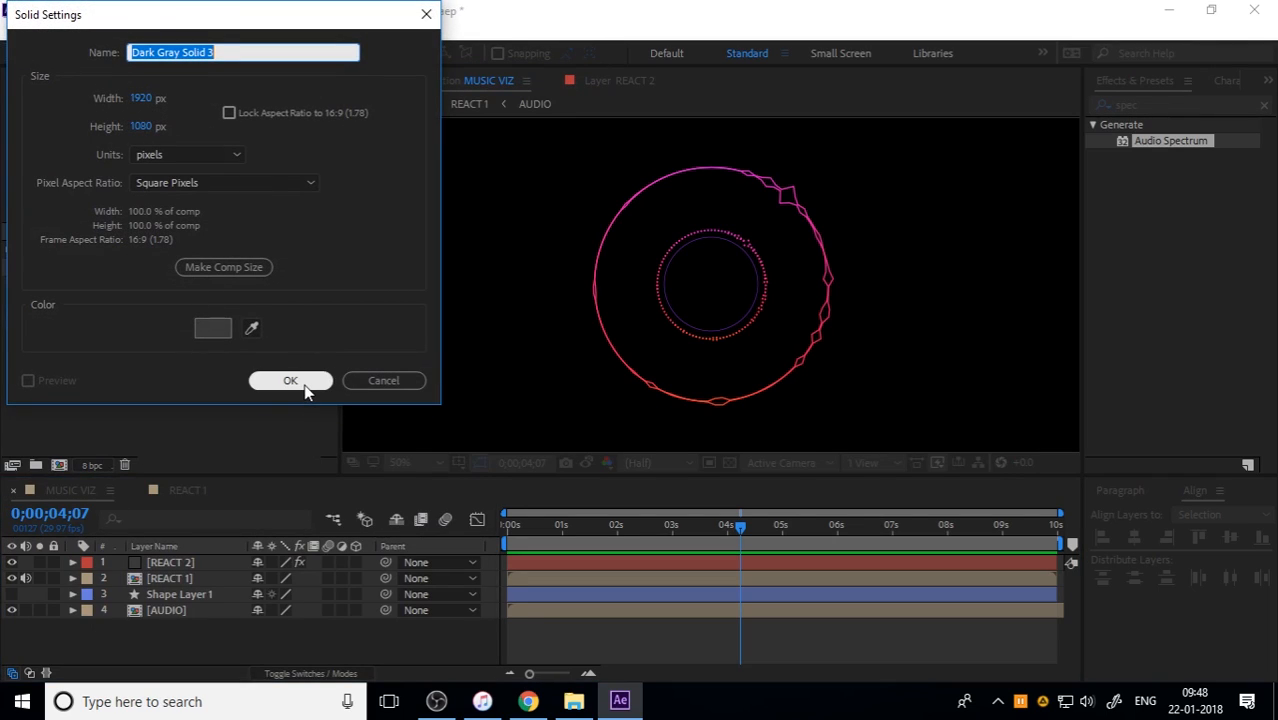
text(REACT)
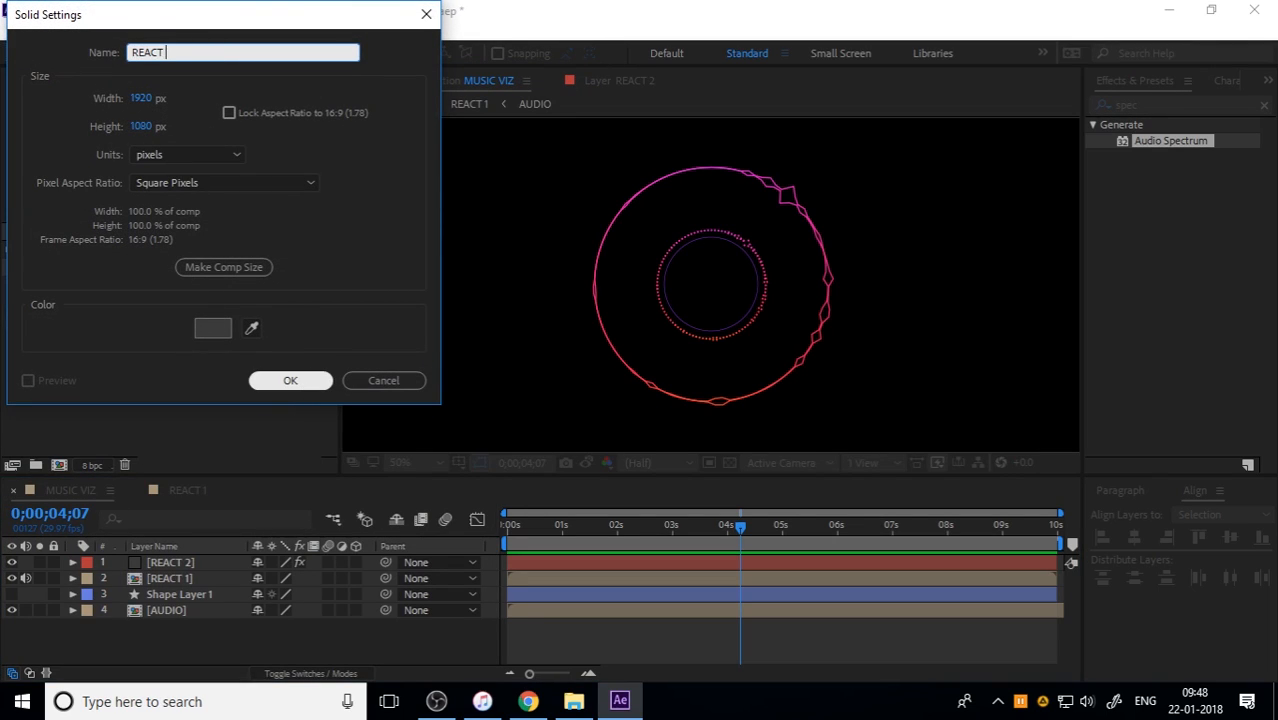
text( 2.1)
click(304, 383)
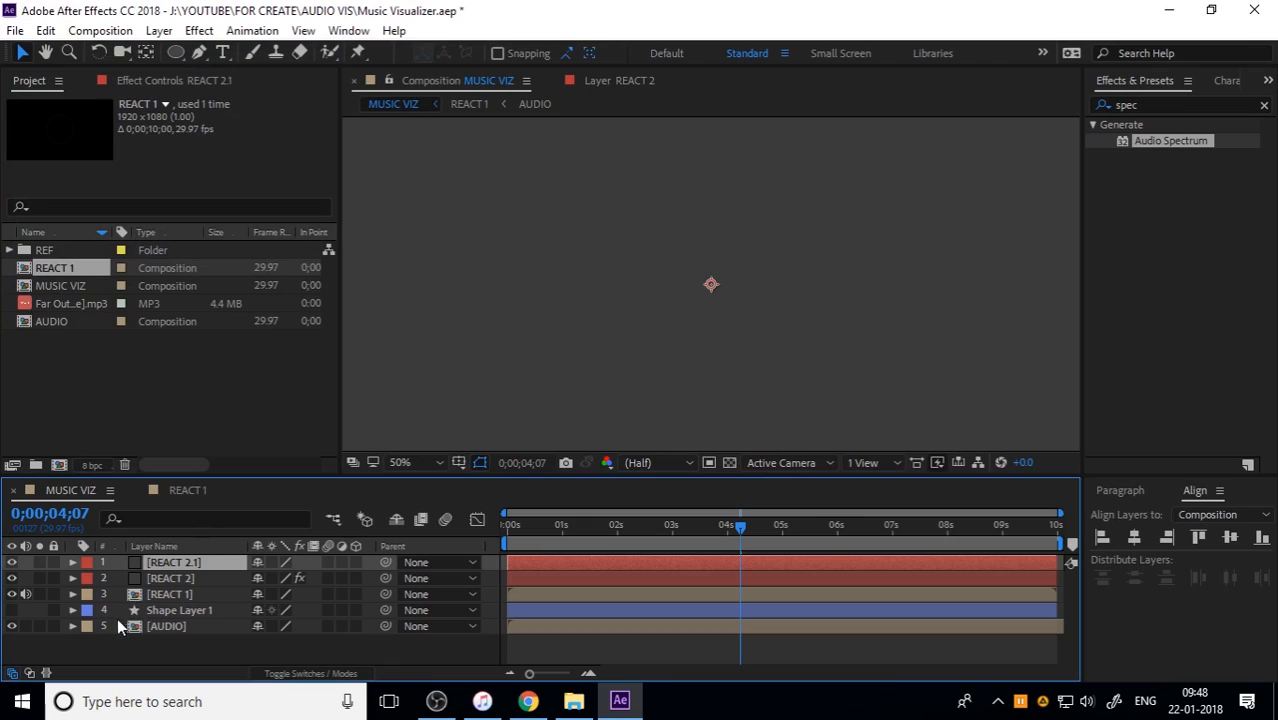
Step: Copy the ellipse path of Shape Layer 1 and add a new mask to REACT 2.1
click(72, 610)
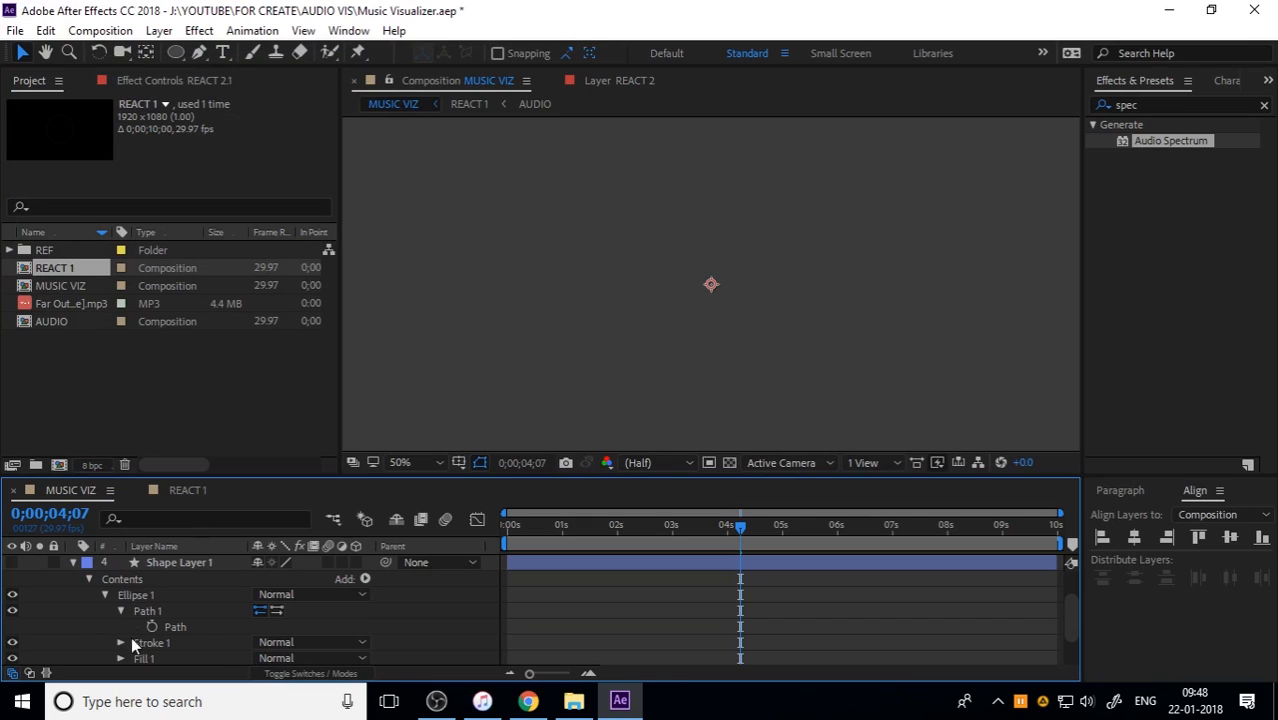
click(196, 627)
click(72, 562)
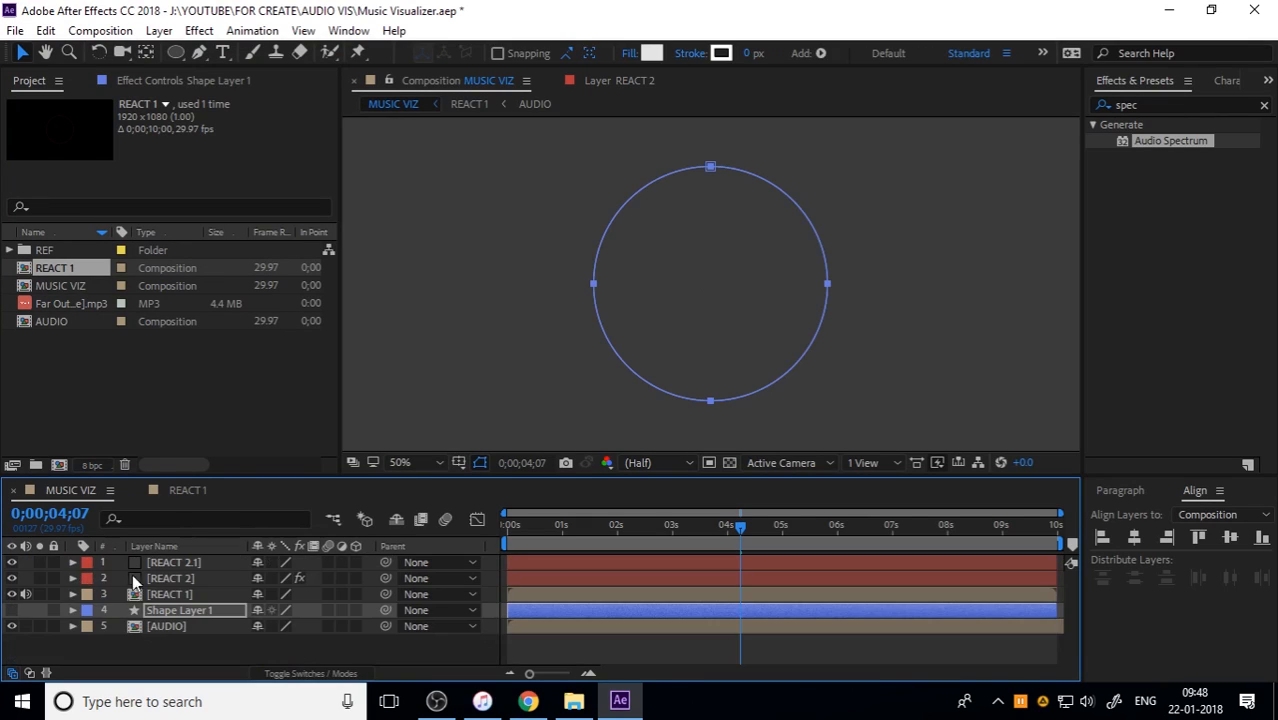
click(165, 580)
click(193, 563)
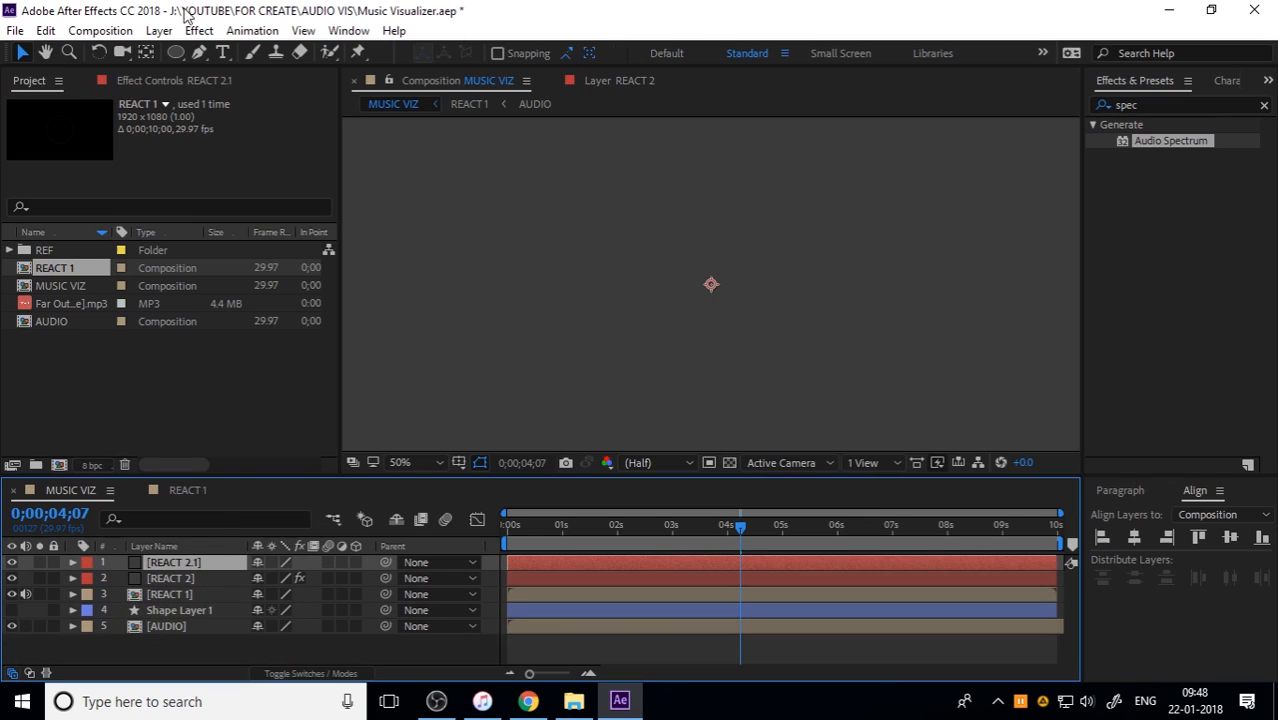
right_click(194, 566)
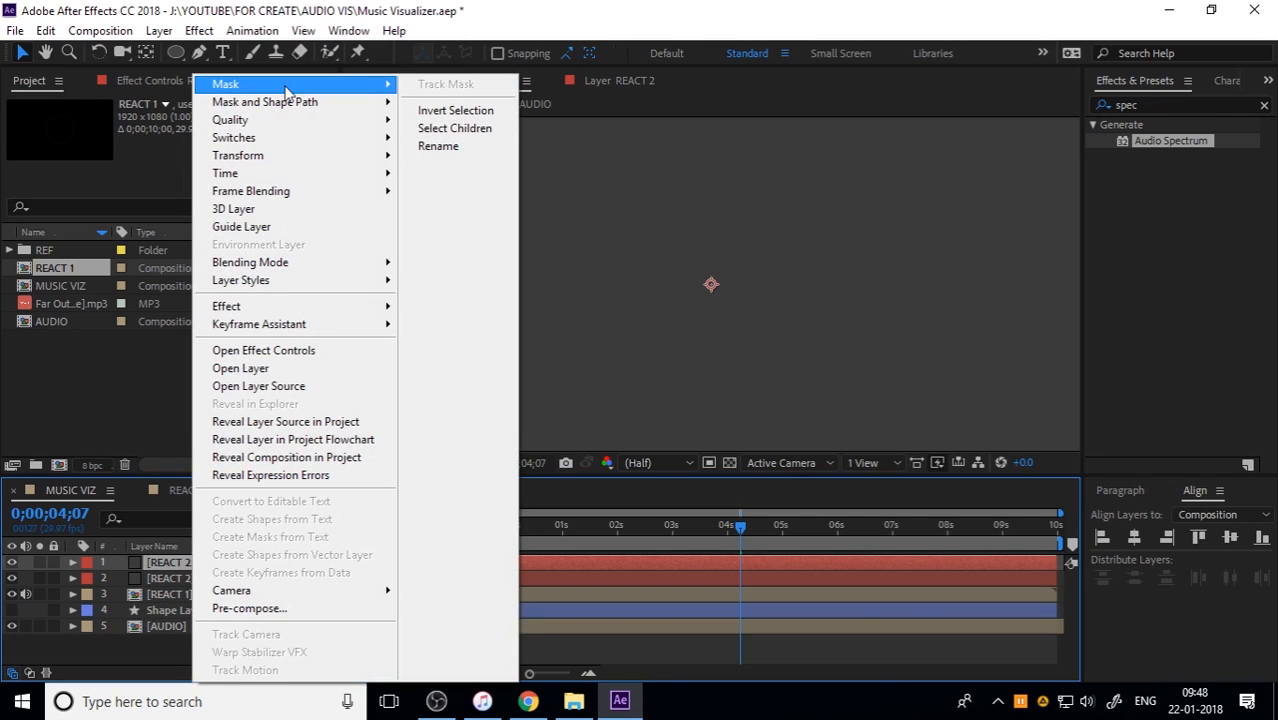
click(445, 85)
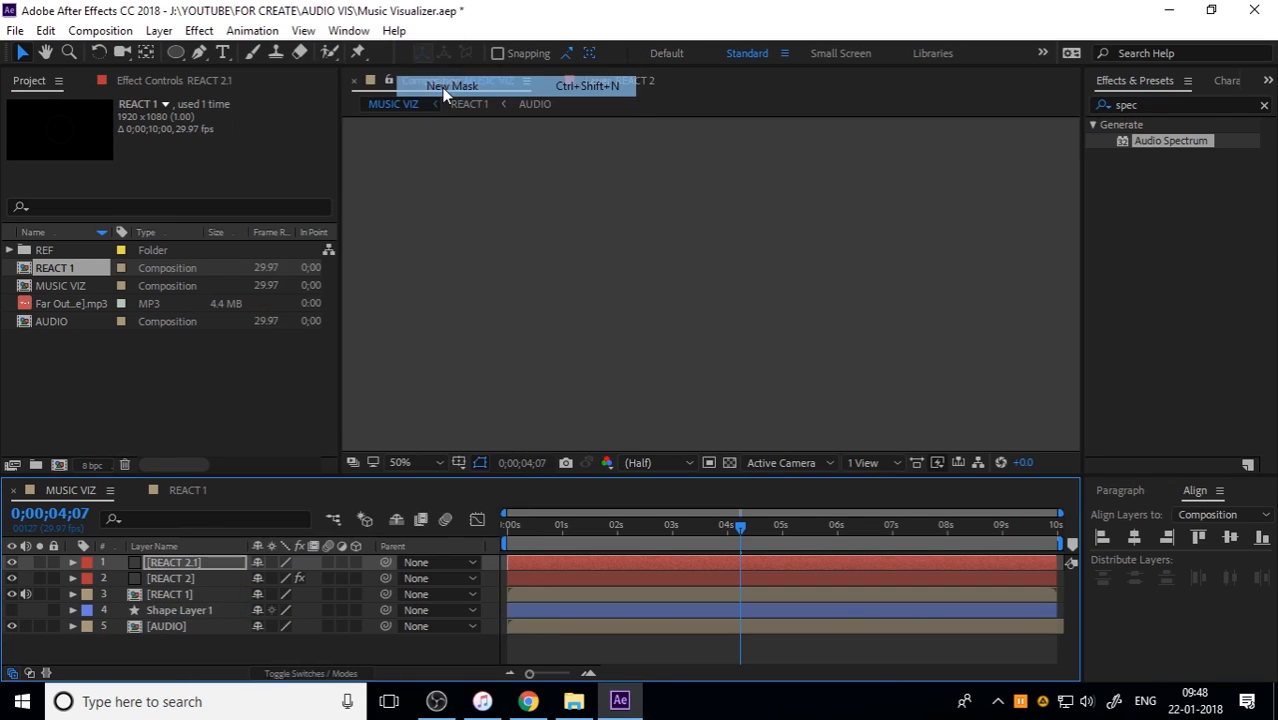
Step: Paste the copied circle path into REACT 2.1's Mask 1 and set the mask mode to None
click(74, 563)
click(89, 578)
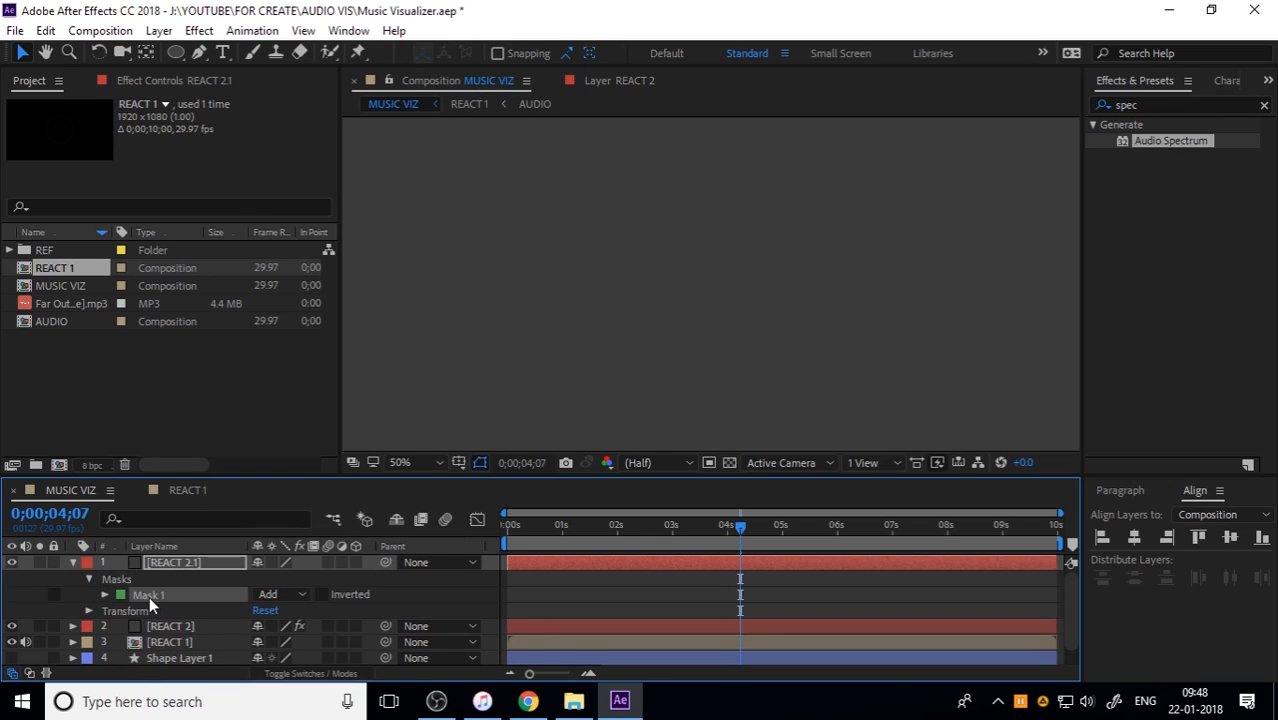
click(105, 594)
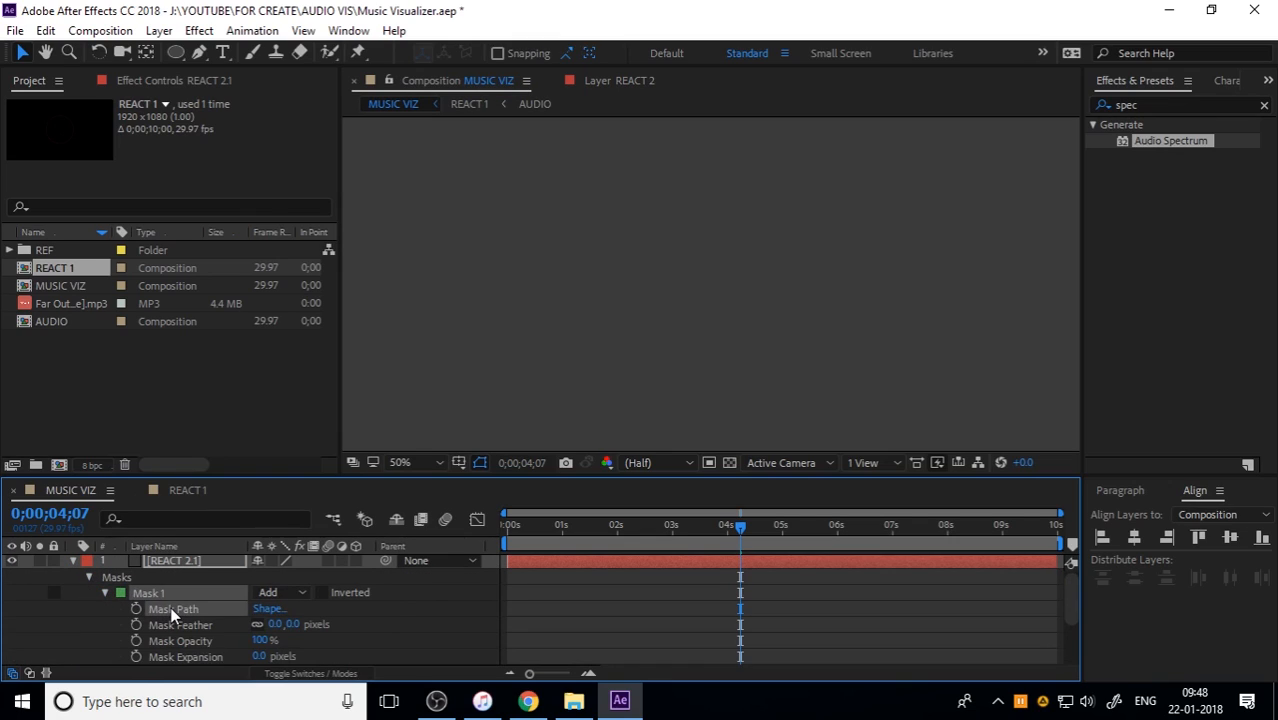
click(171, 606)
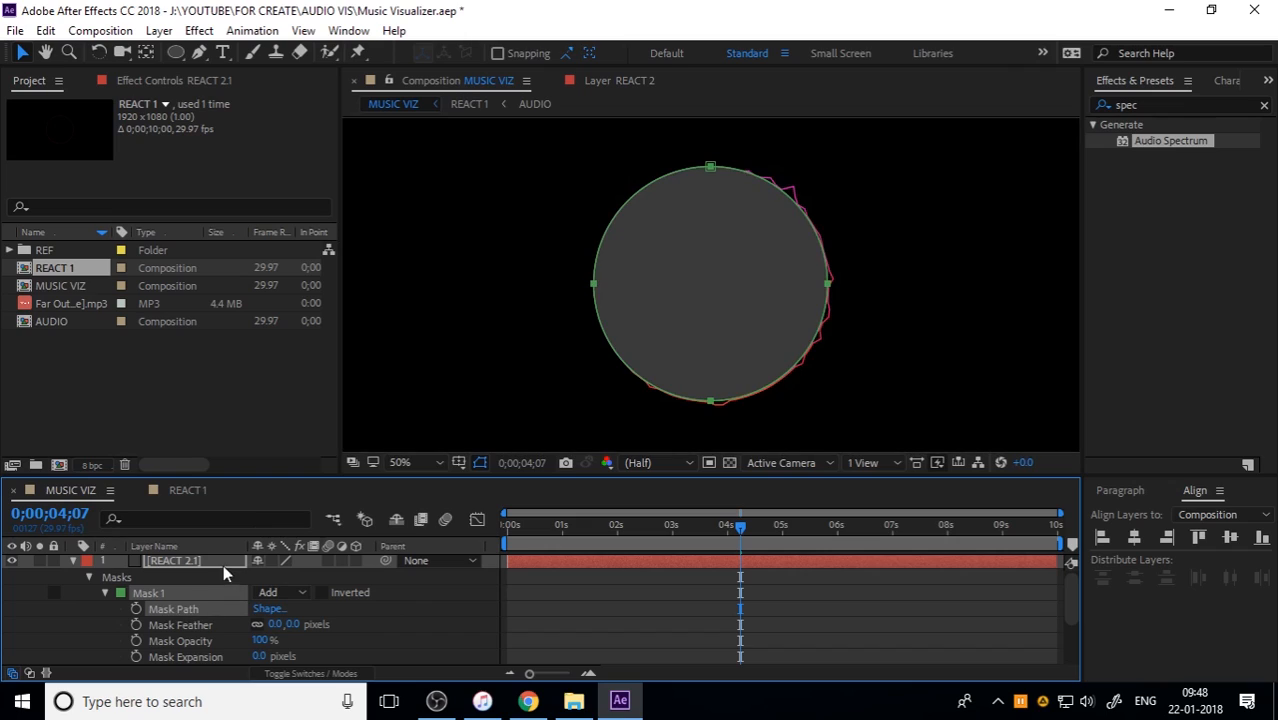
click(295, 593)
click(300, 447)
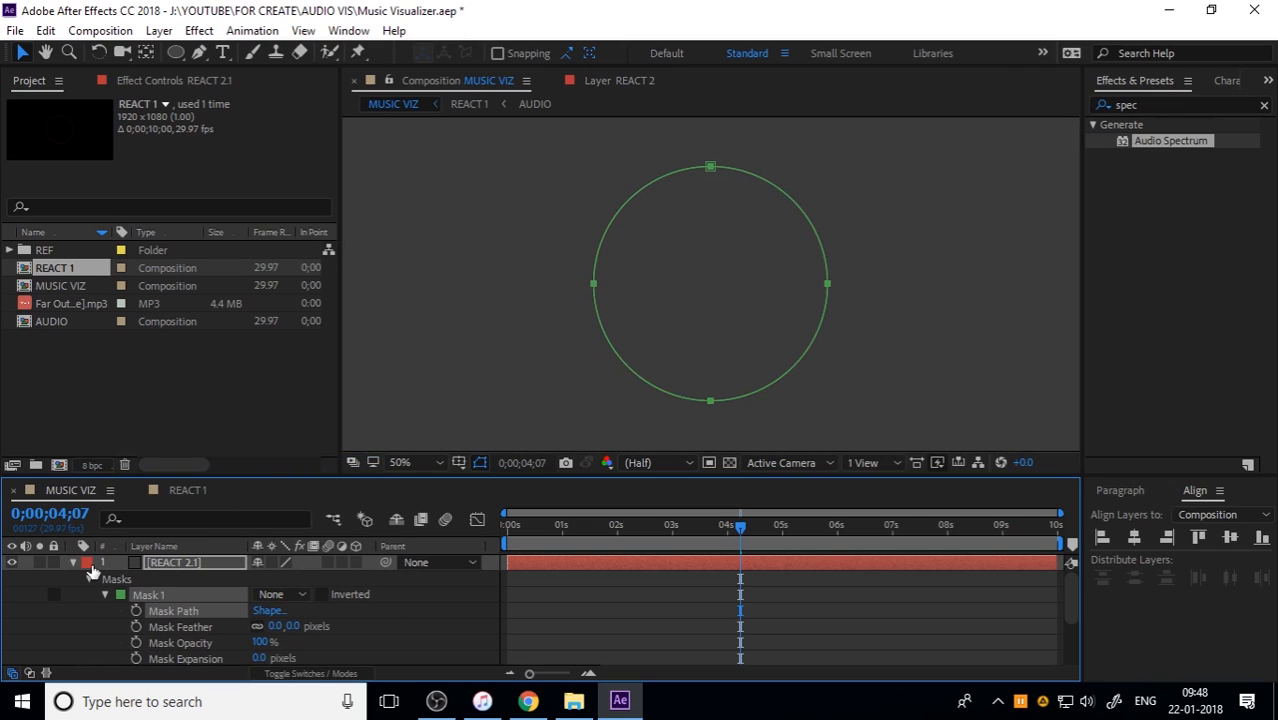
click(75, 563)
Step: Copy the Audio Spectrum effect from REACT 2 and paste it onto REACT 2.1
scroll(668, 332, down, 1)
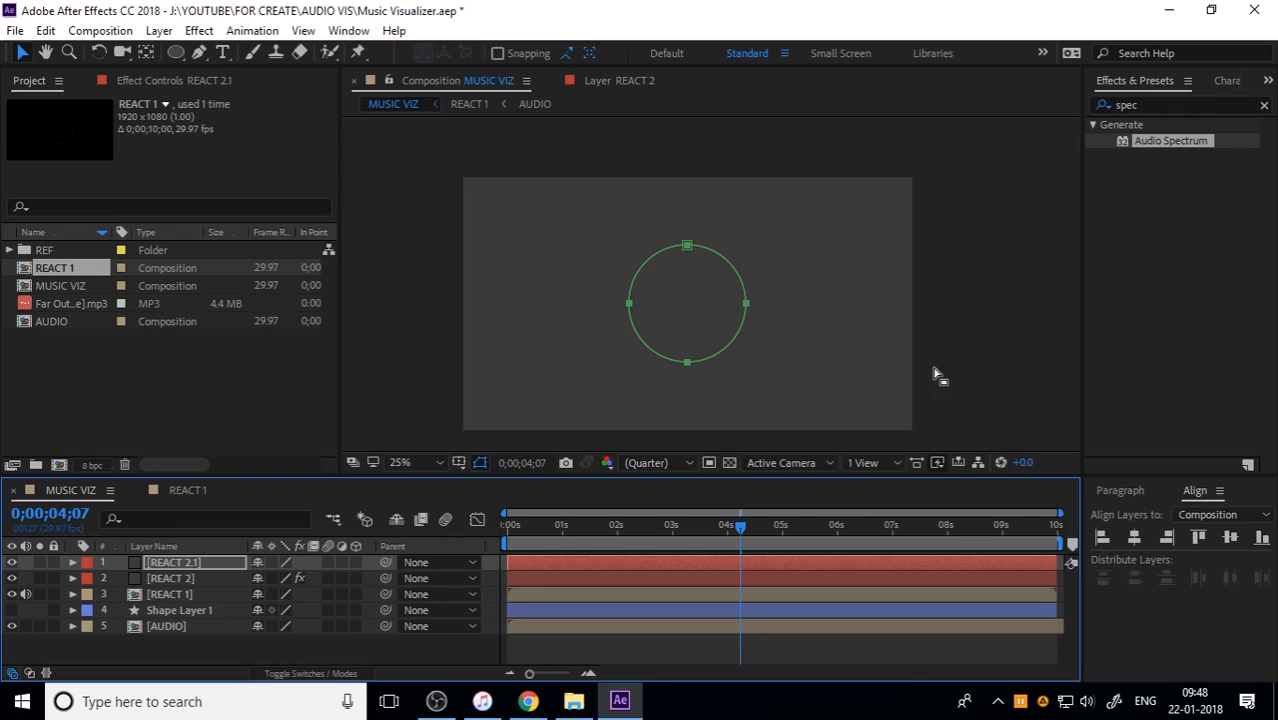
click(977, 354)
click(208, 562)
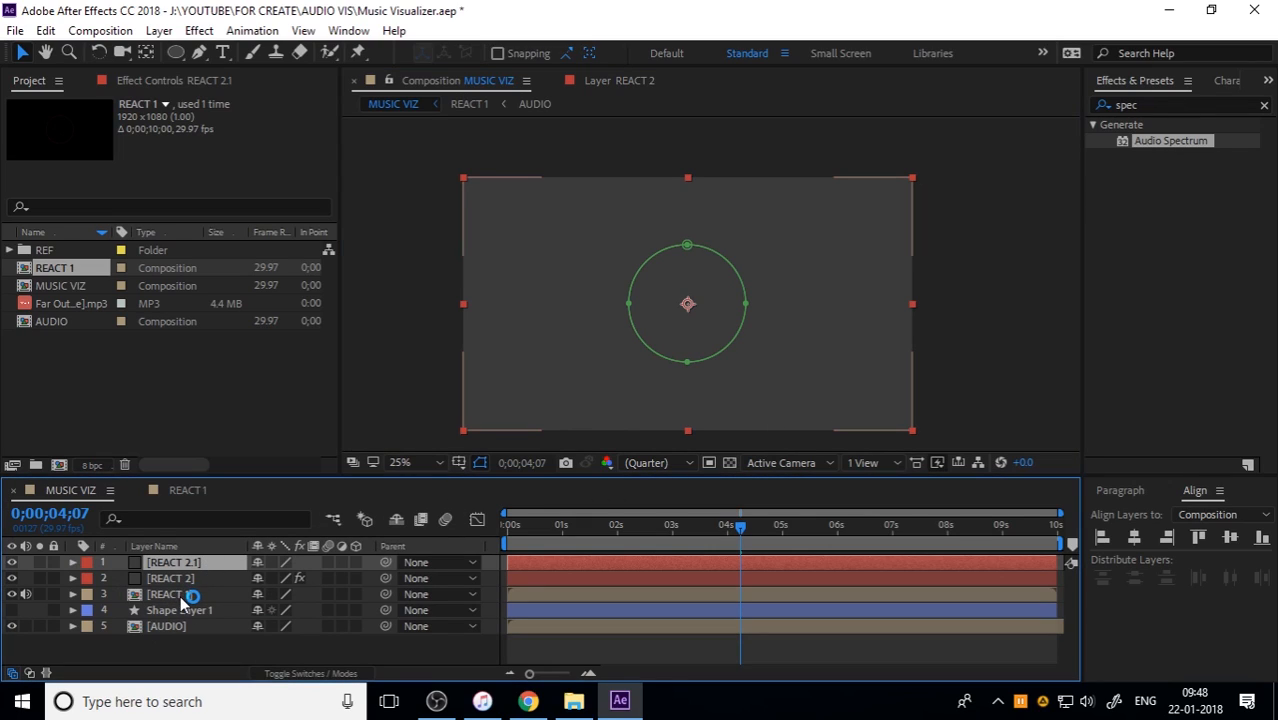
click(183, 597)
click(192, 578)
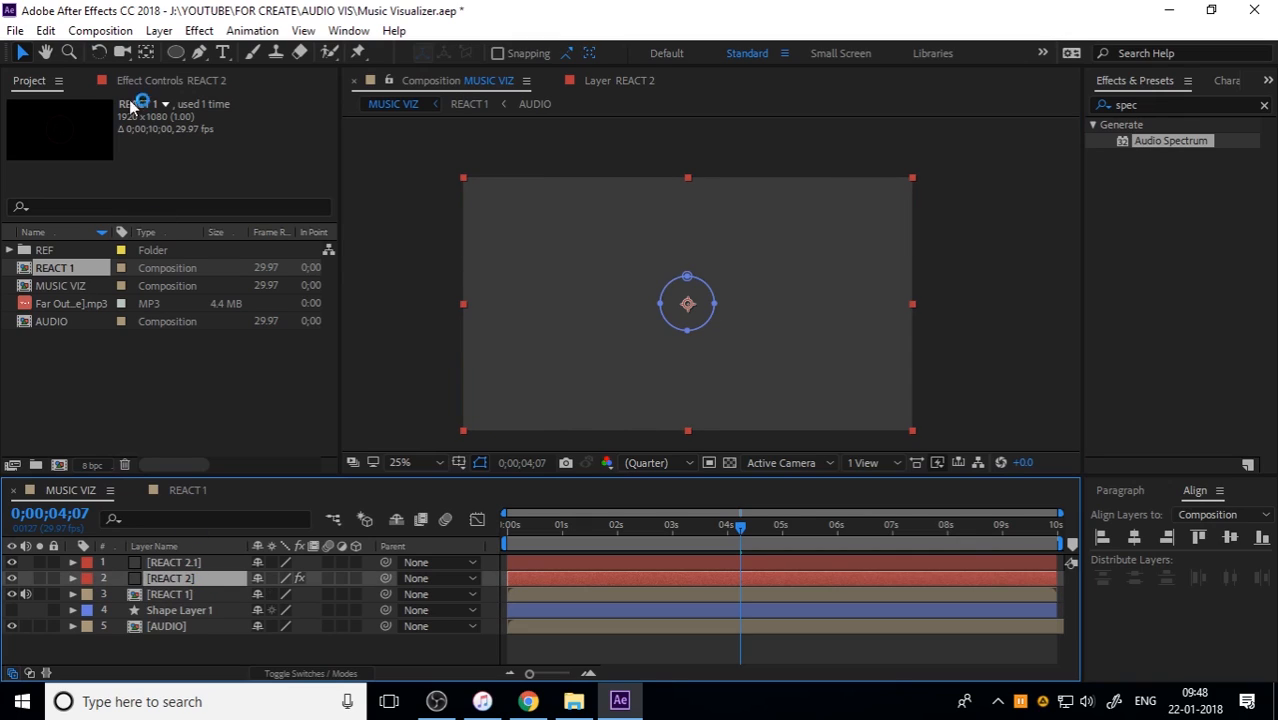
click(120, 82)
click(70, 119)
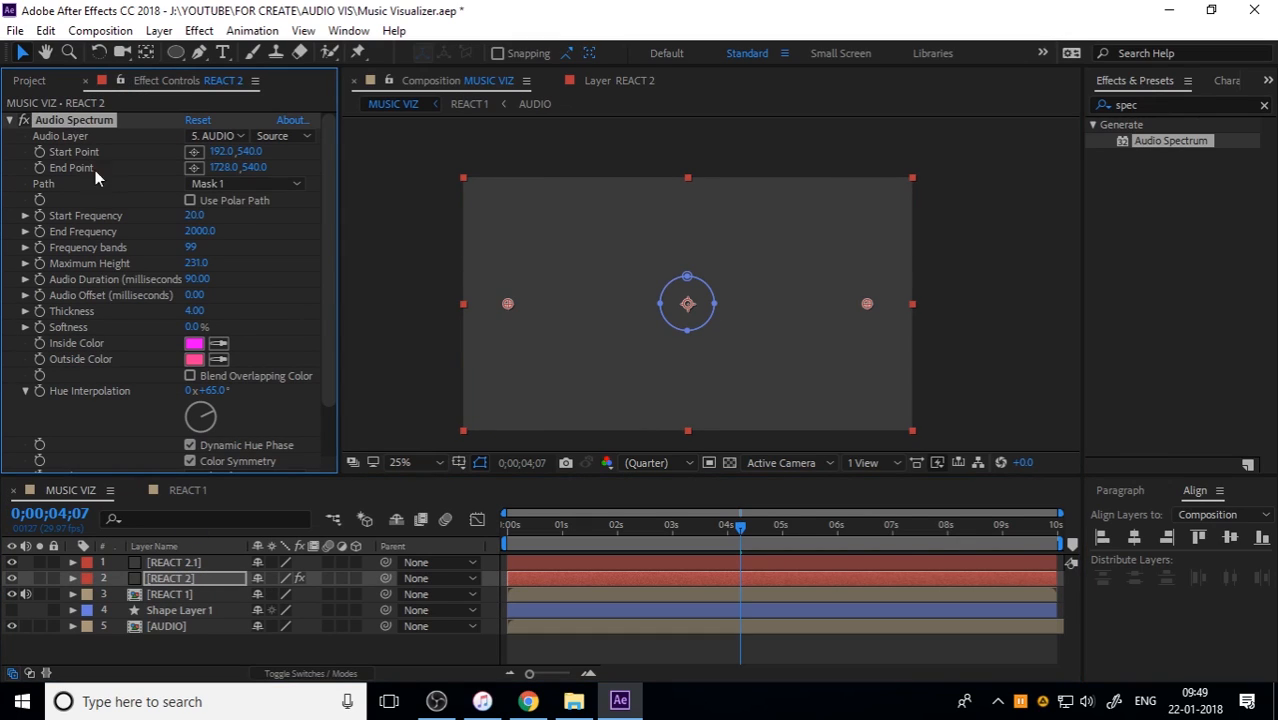
click(196, 563)
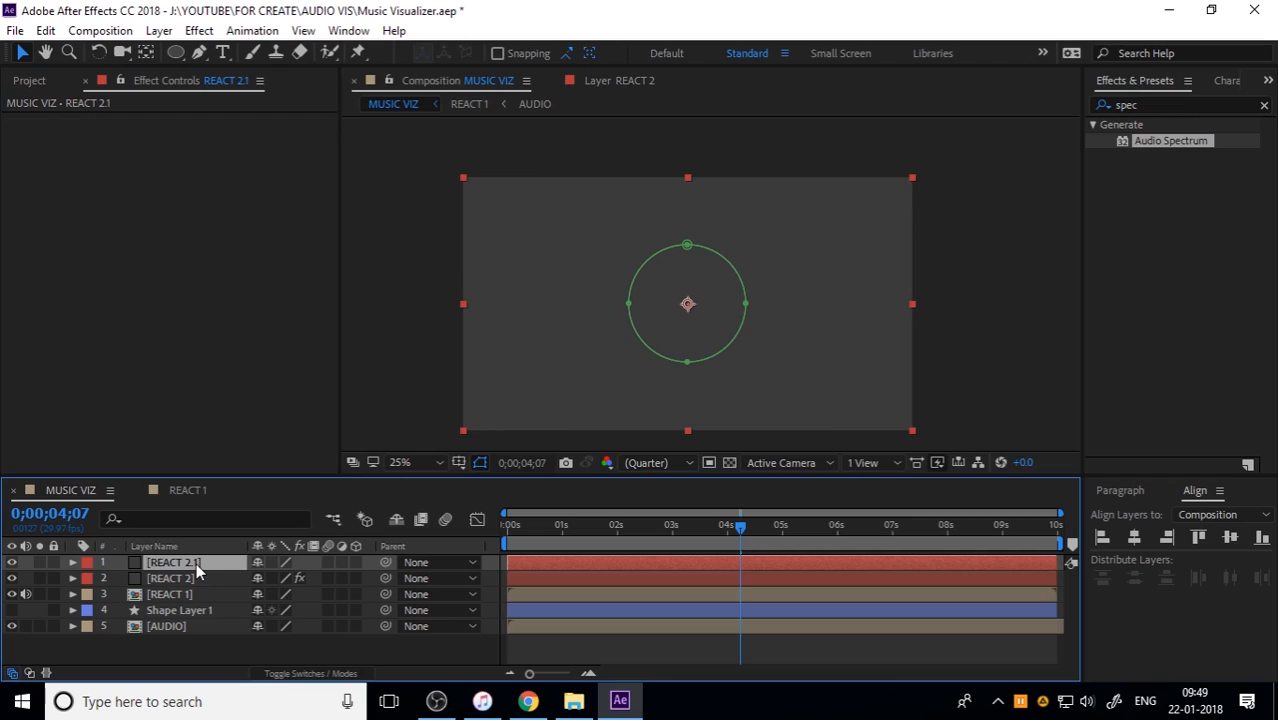
key(ctrl+v)
click(958, 331)
Step: Hide the REACT 1 layer to isolate the REACT 2.1 ring, and return to the start of the timeline
drag(644, 525, 570, 544)
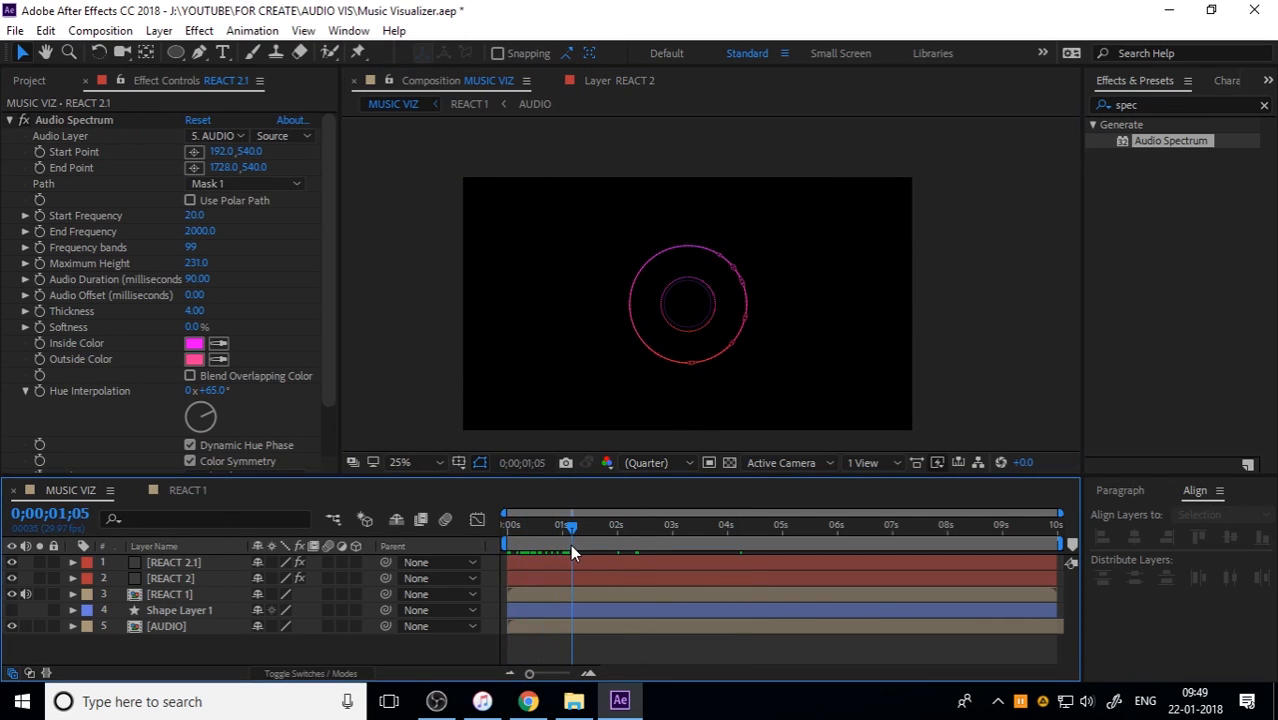
click(160, 561)
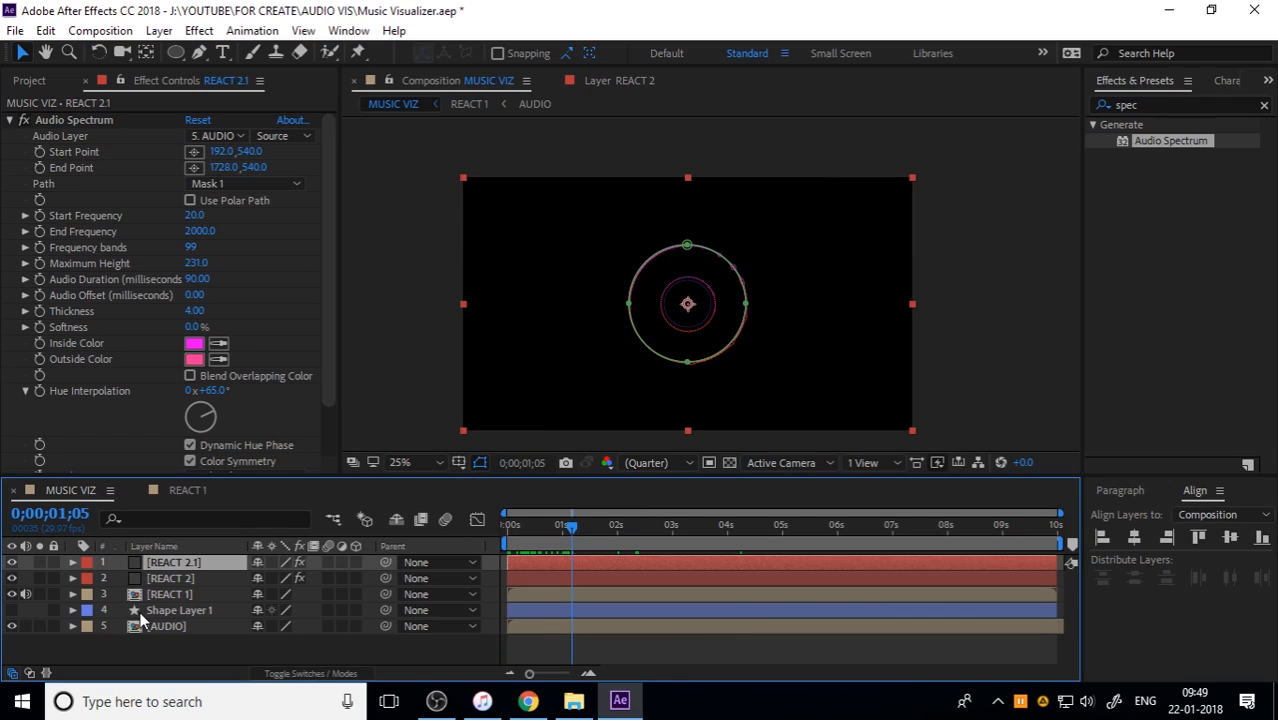
click(12, 594)
click(985, 349)
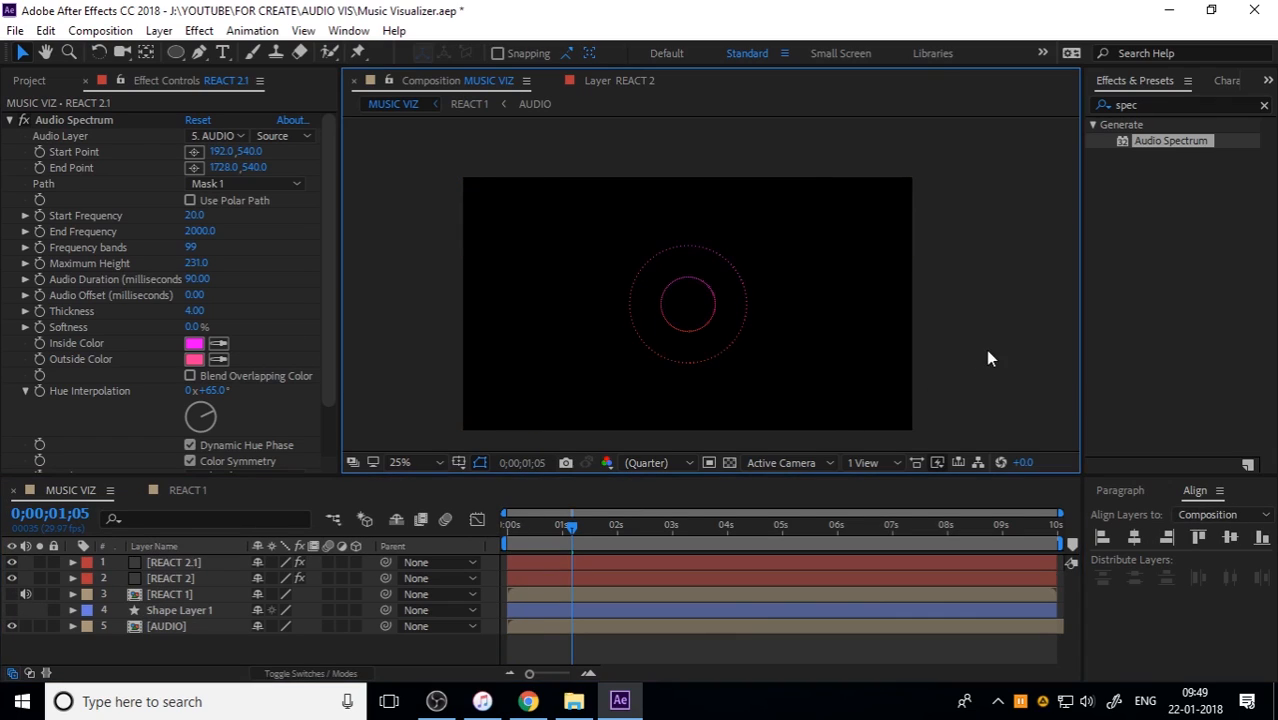
drag(551, 526, 497, 535)
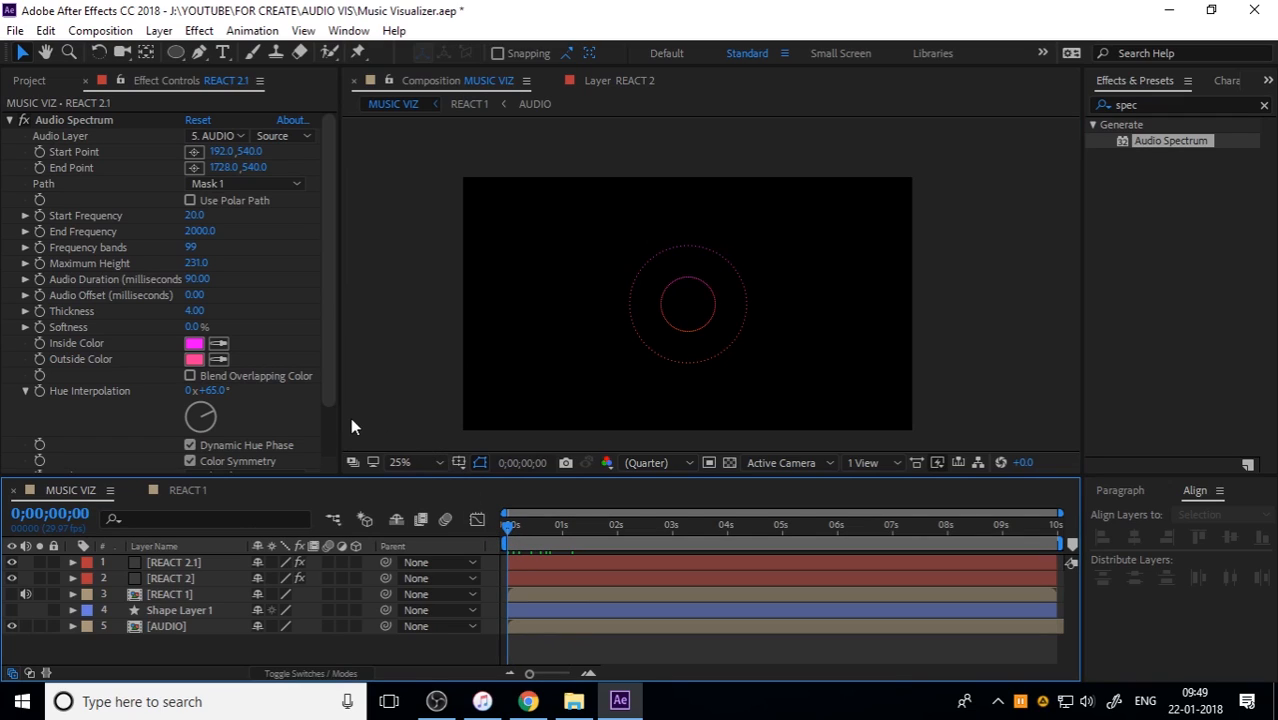
Step: Set the Audio Spectrum thickness on REACT 2.1 to 3.9
scroll(140, 440, down, 1)
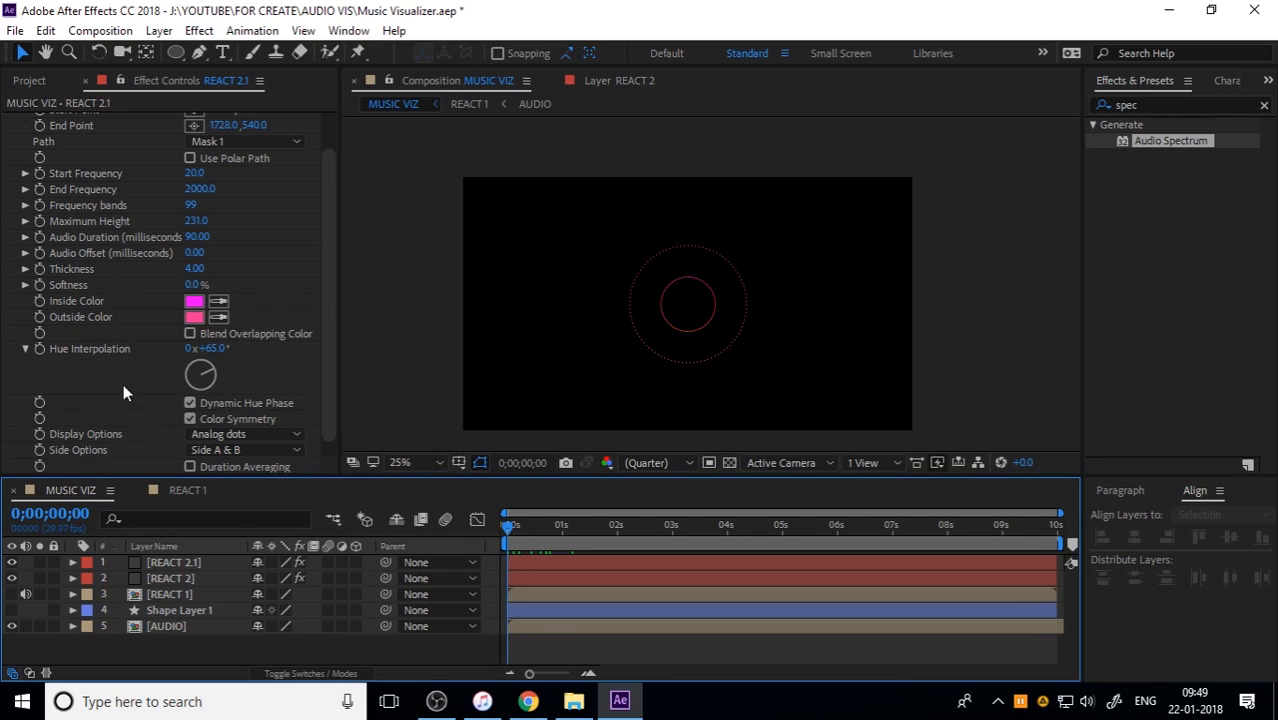
click(194, 269)
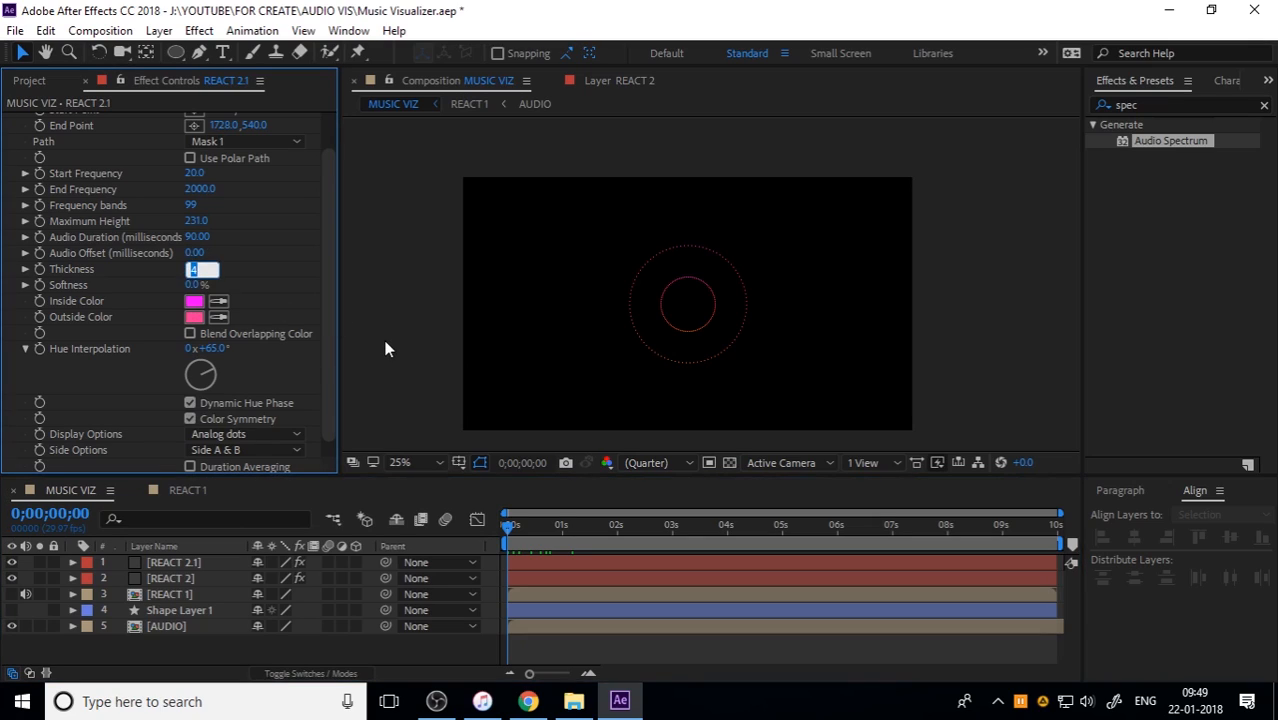
text(3.9)
key(Return)
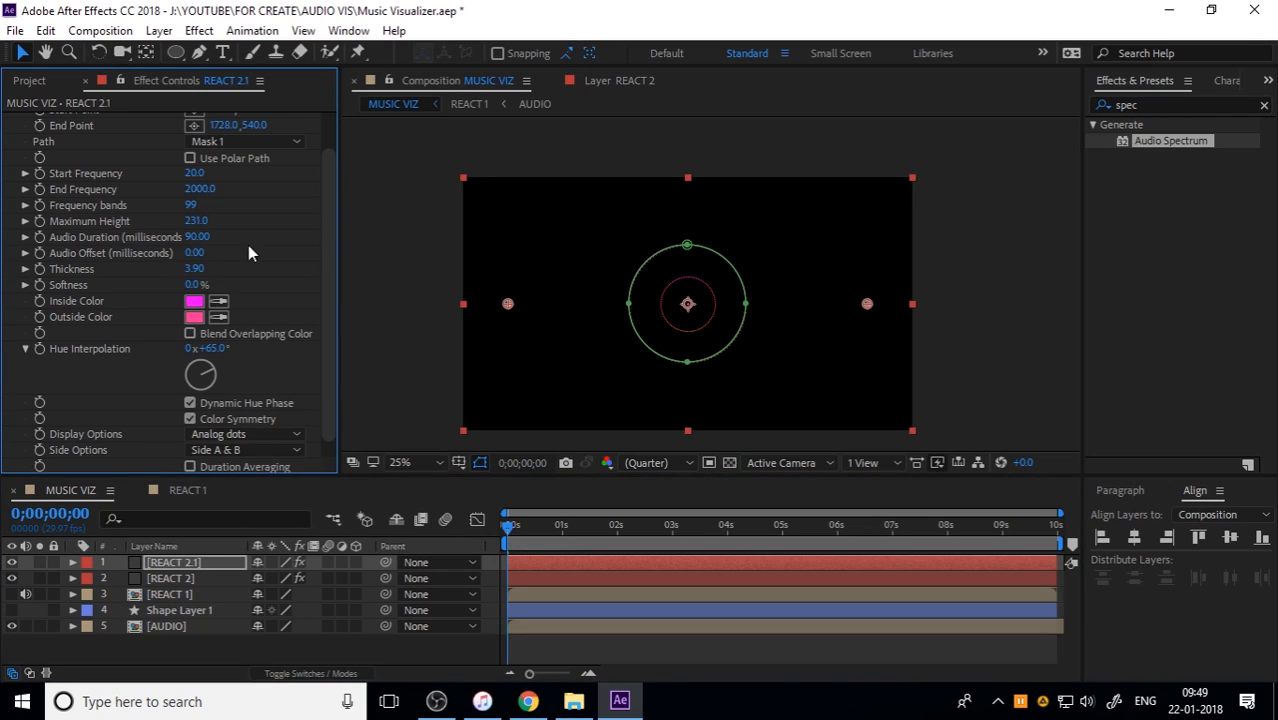
Step: Set REACT 2.1's Audio Spectrum display options to Analog lines and side options to Side A, and preview the rings
click(237, 433)
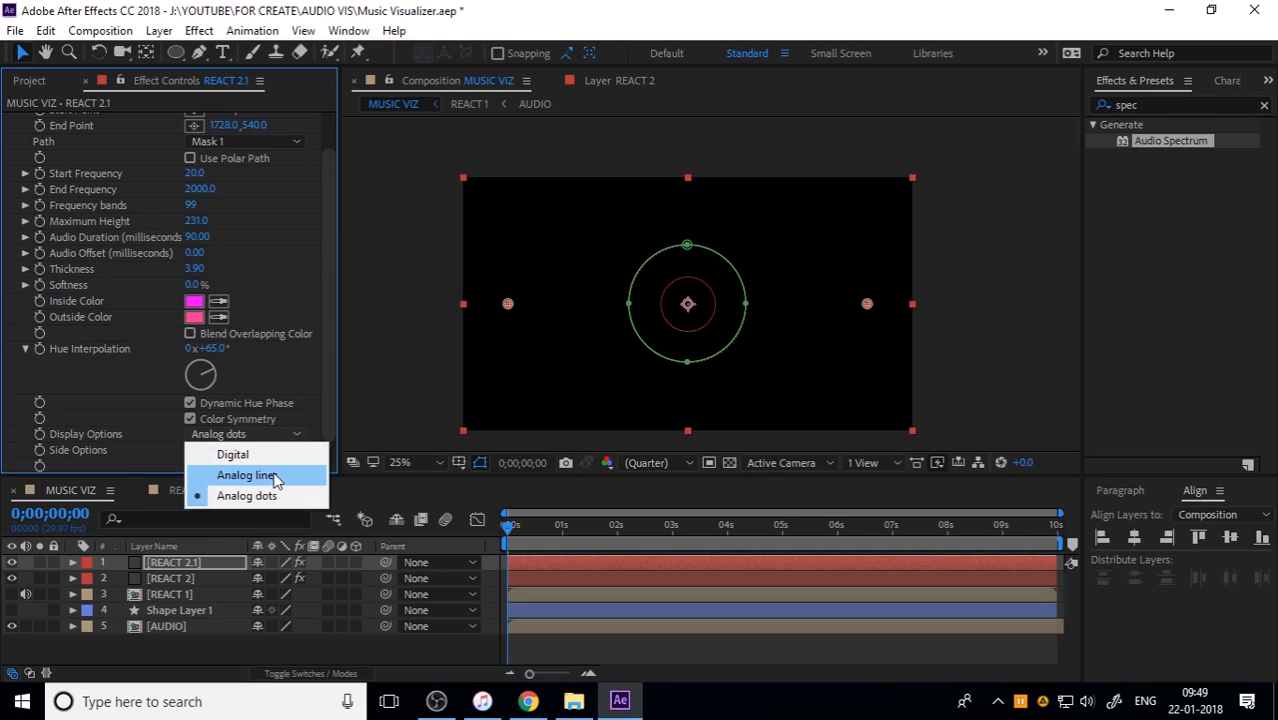
click(247, 475)
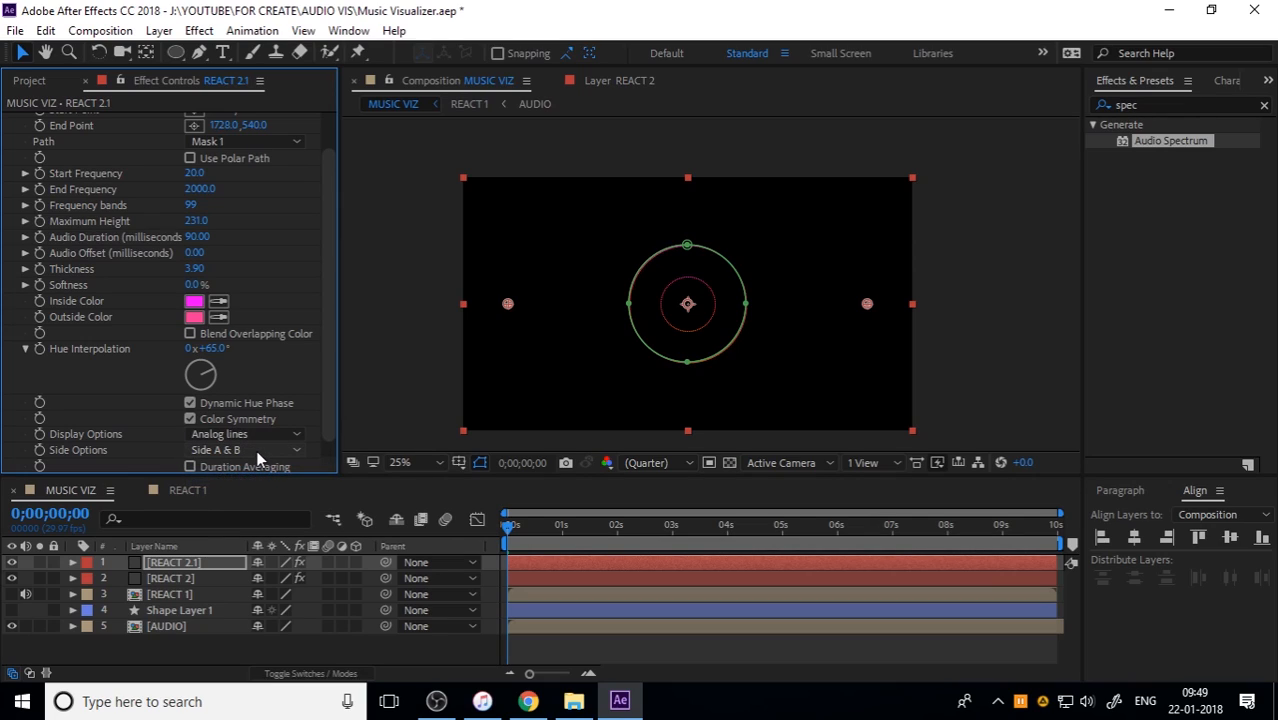
click(258, 450)
click(934, 371)
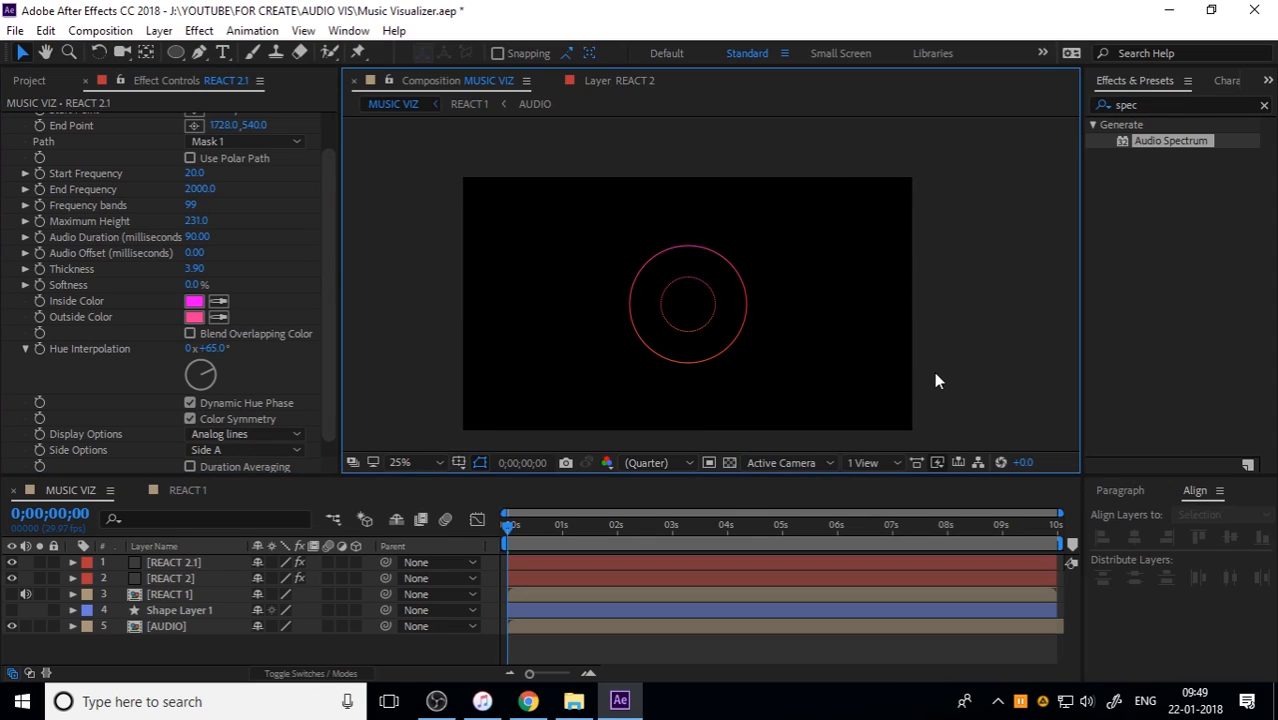
key(period)
key(space)
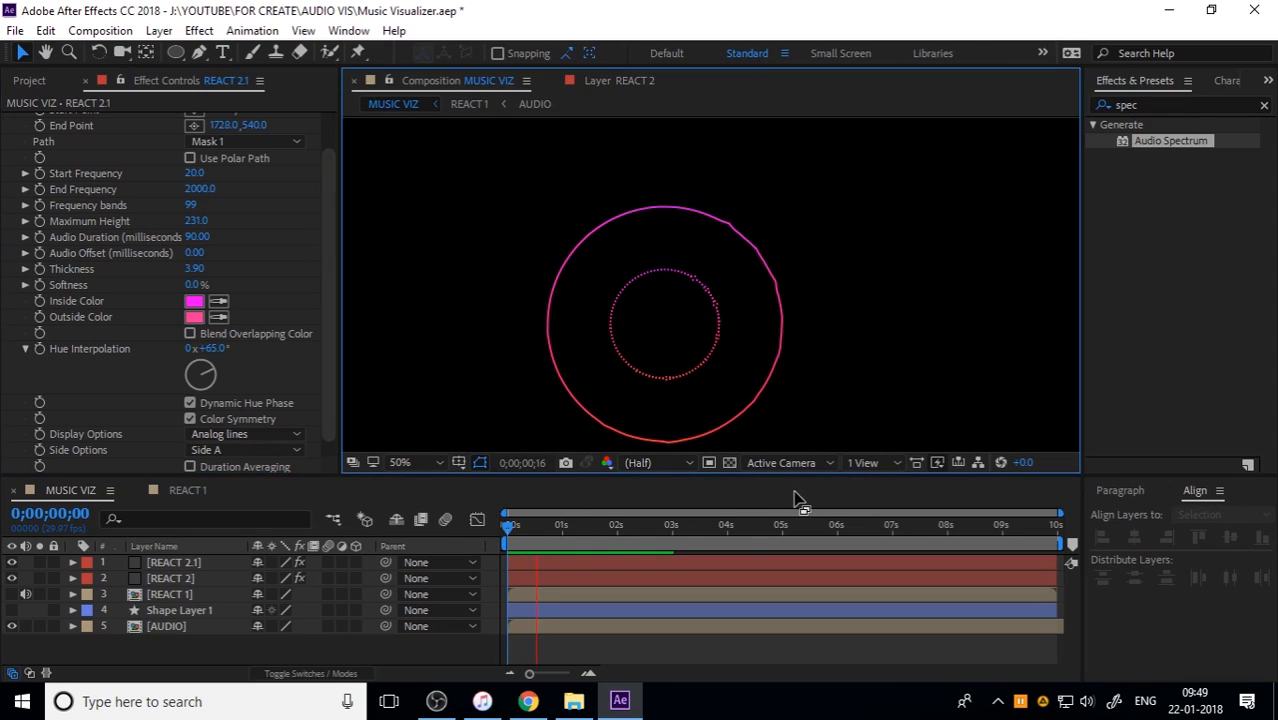
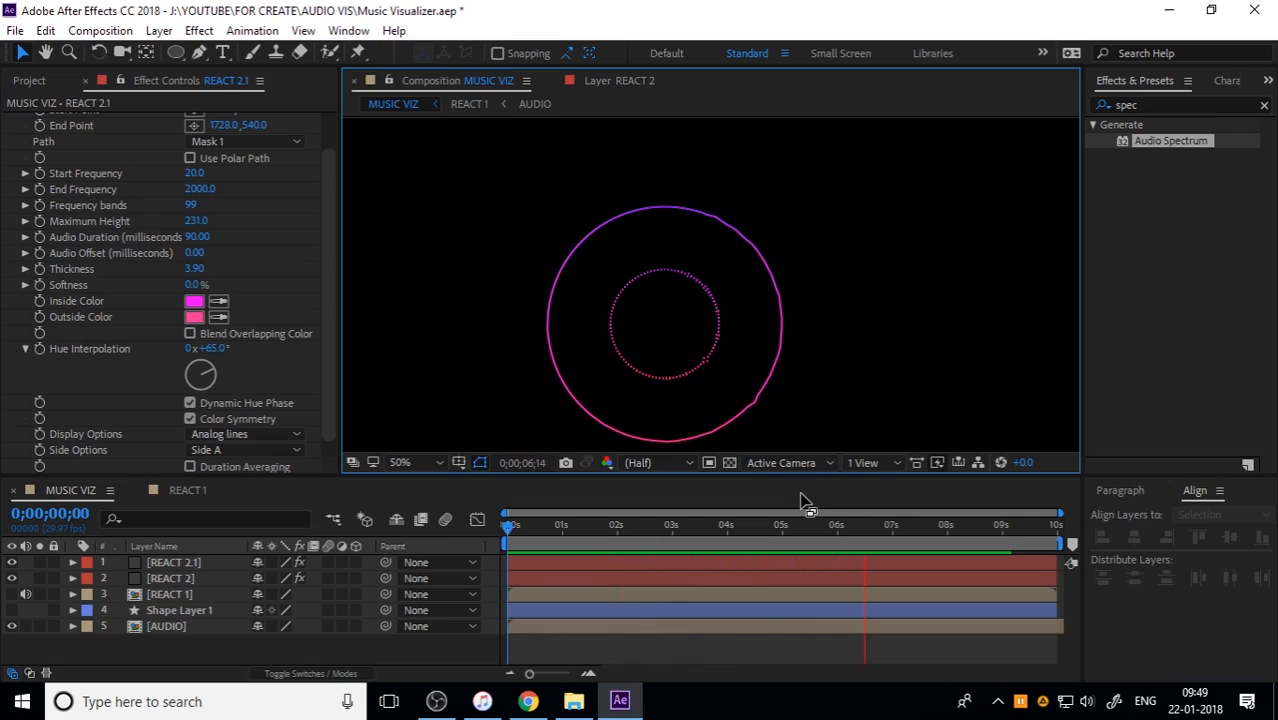
Step: Stop the preview, scrub to about 7 seconds on the timeline, and duplicate the REACT 2.1 layer
key(space)
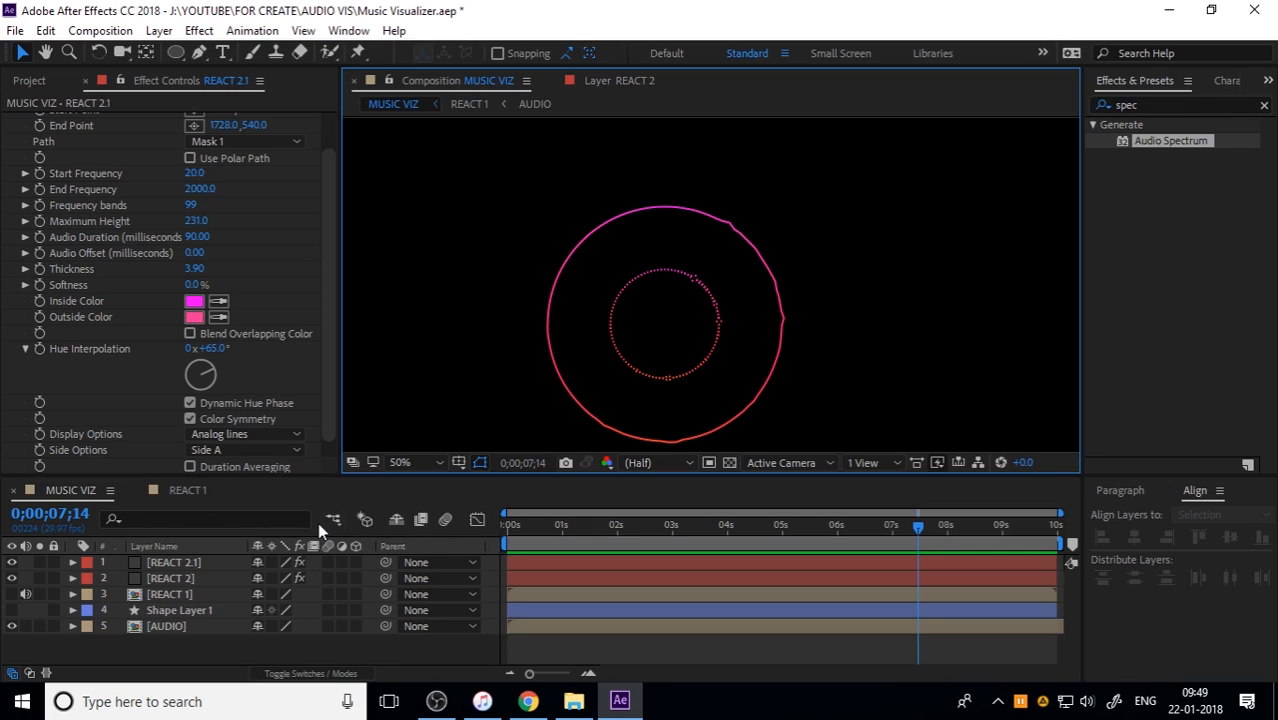
drag(585, 524, 928, 532)
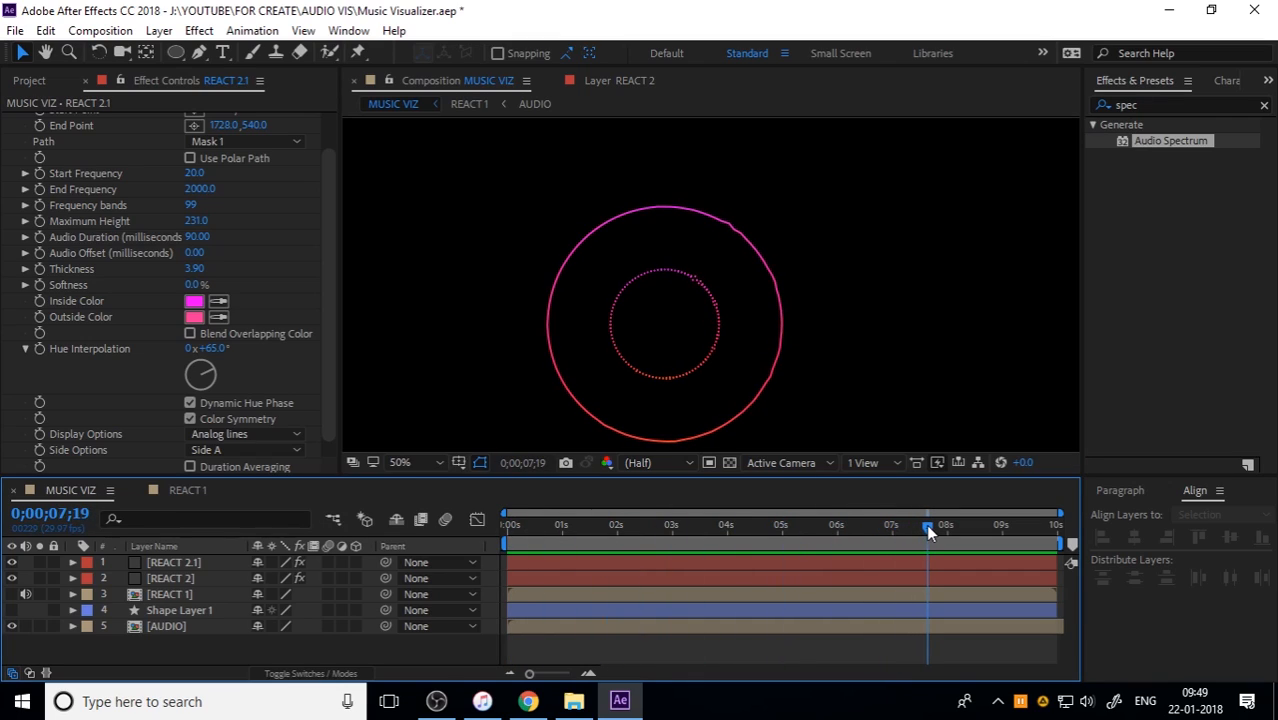
click(193, 562)
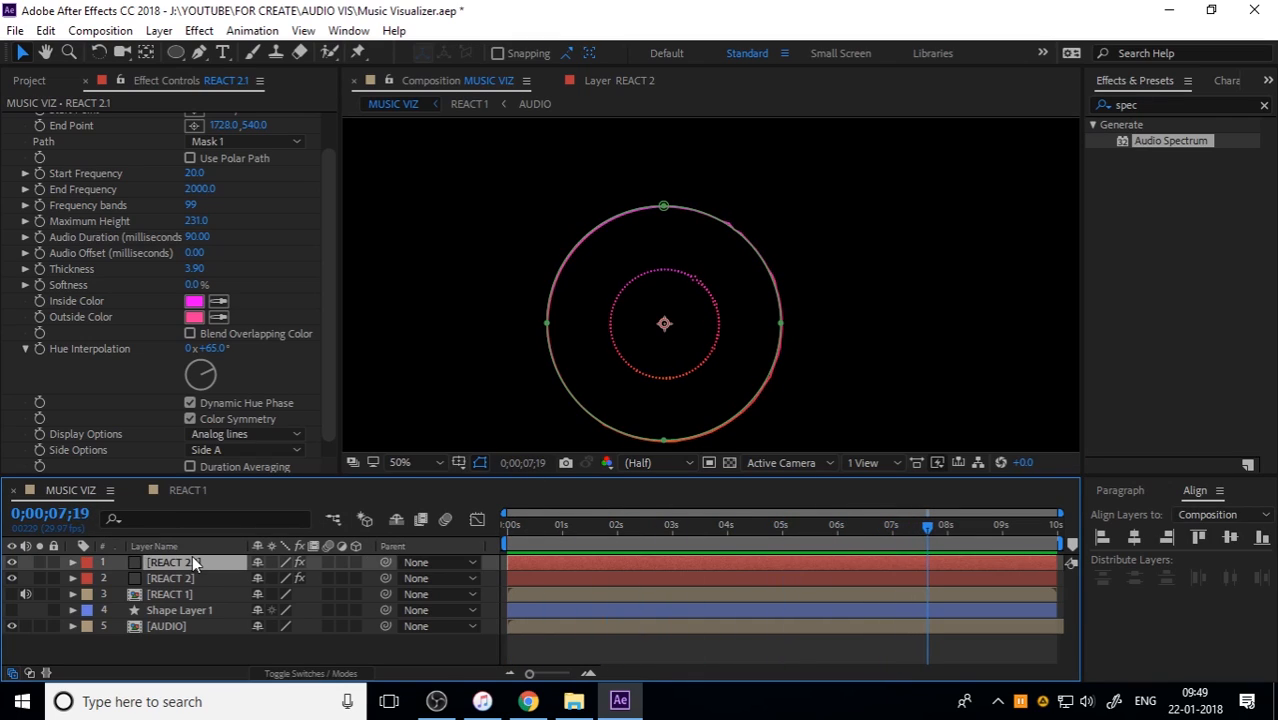
key(ctrl+d)
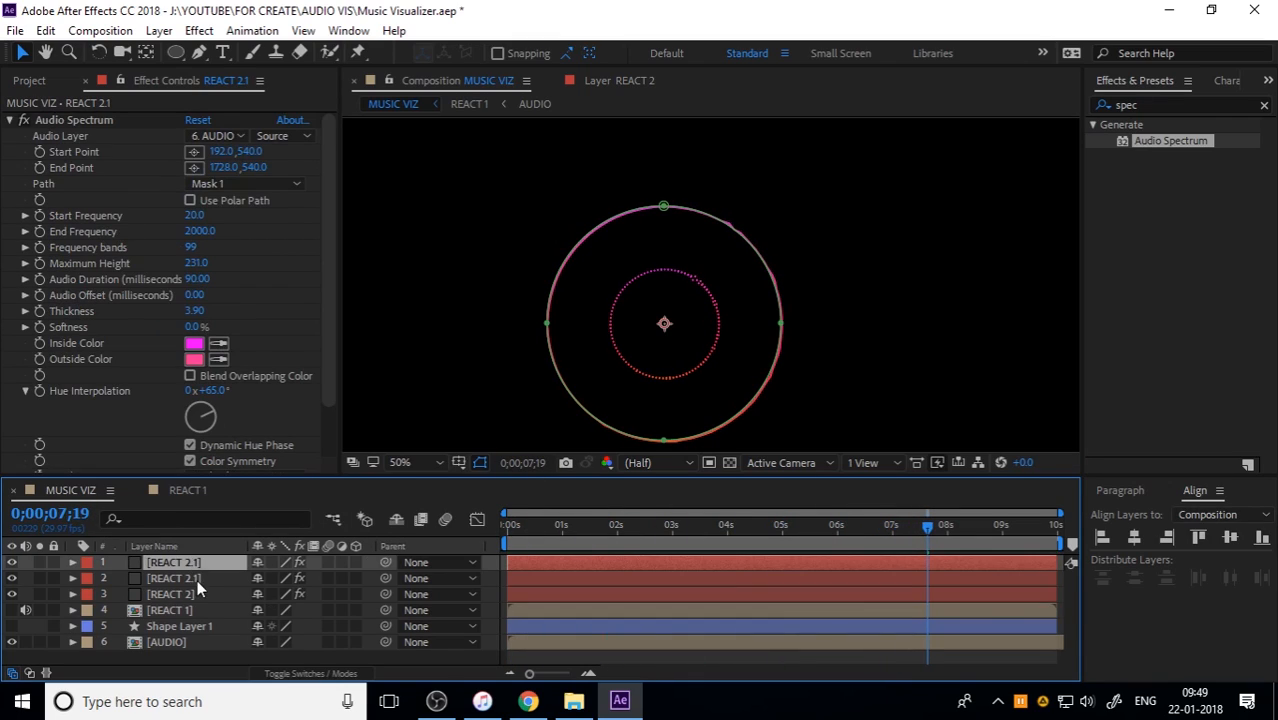
Step: Set the Audio Spectrum side options to Side B and the thickness to 3.7 on the upper REACT 2.1 copy
click(222, 136)
click(200, 285)
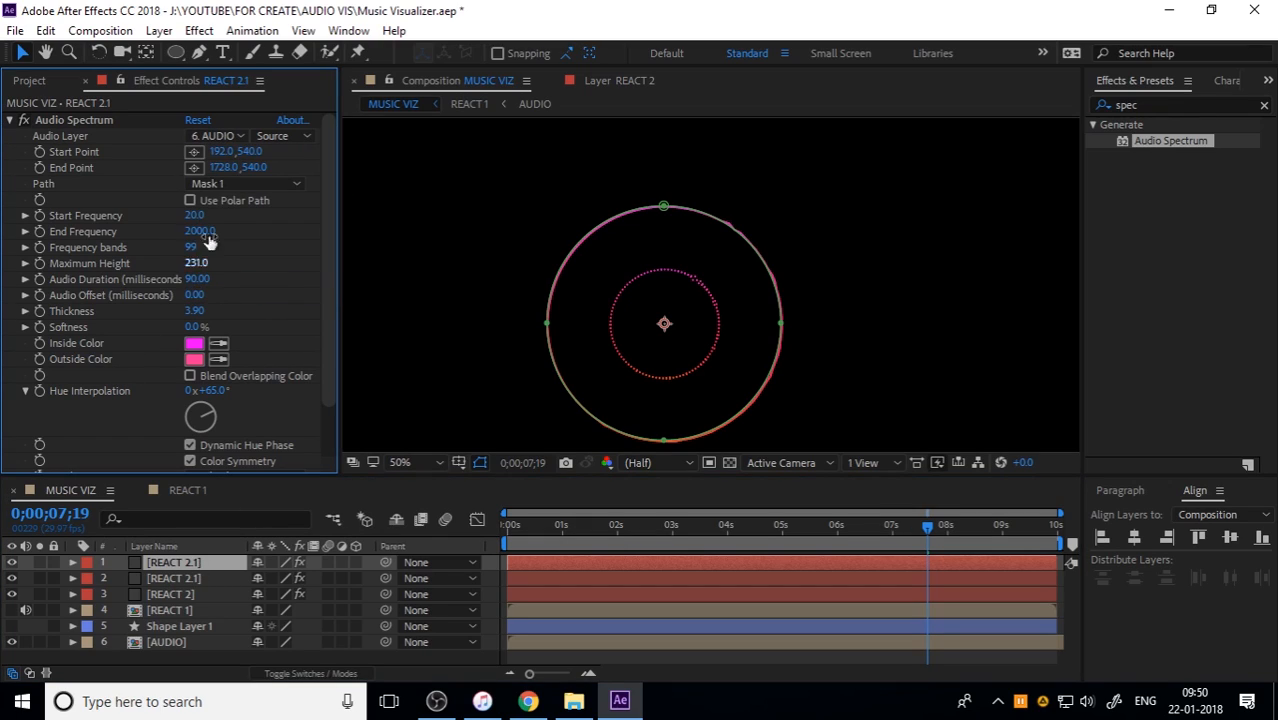
scroll(156, 402, down, 2)
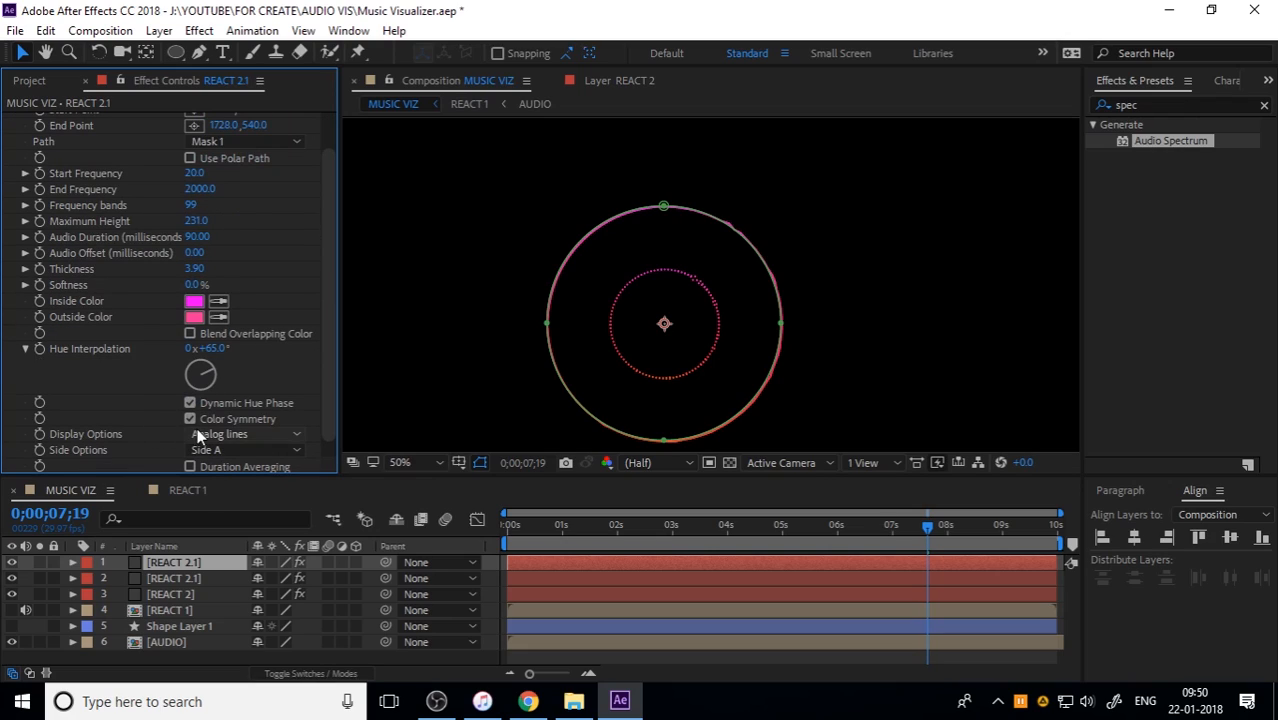
click(209, 451)
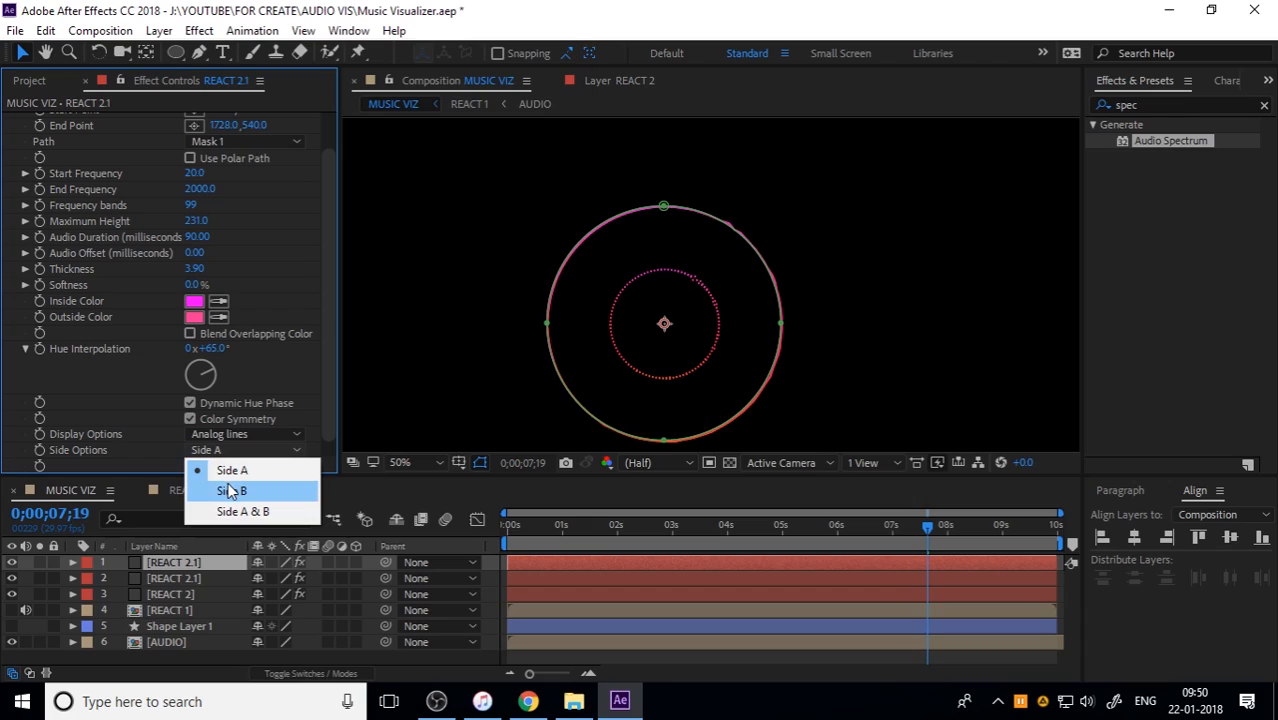
click(231, 490)
click(198, 269)
text(3.7)
key(Return)
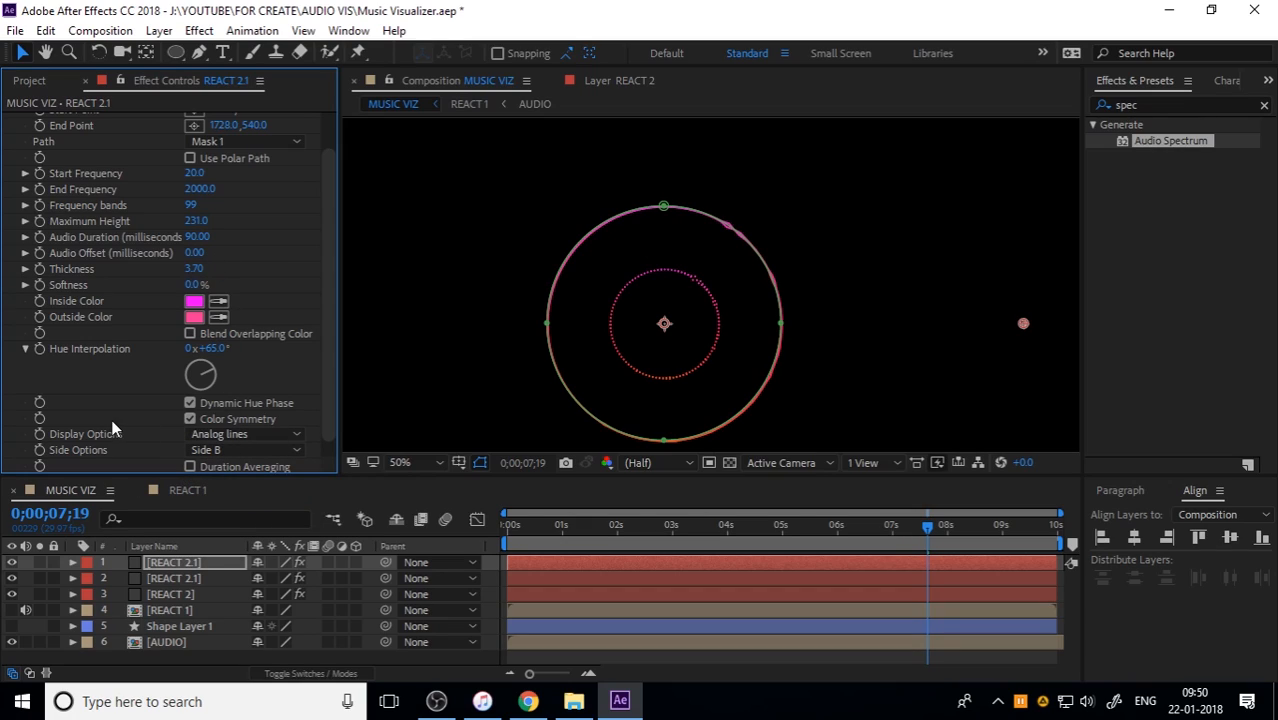
Step: Change the upper REACT 2.1 copy's display options to Digital and preview the rings from the start
scroll(111, 429, down, 1)
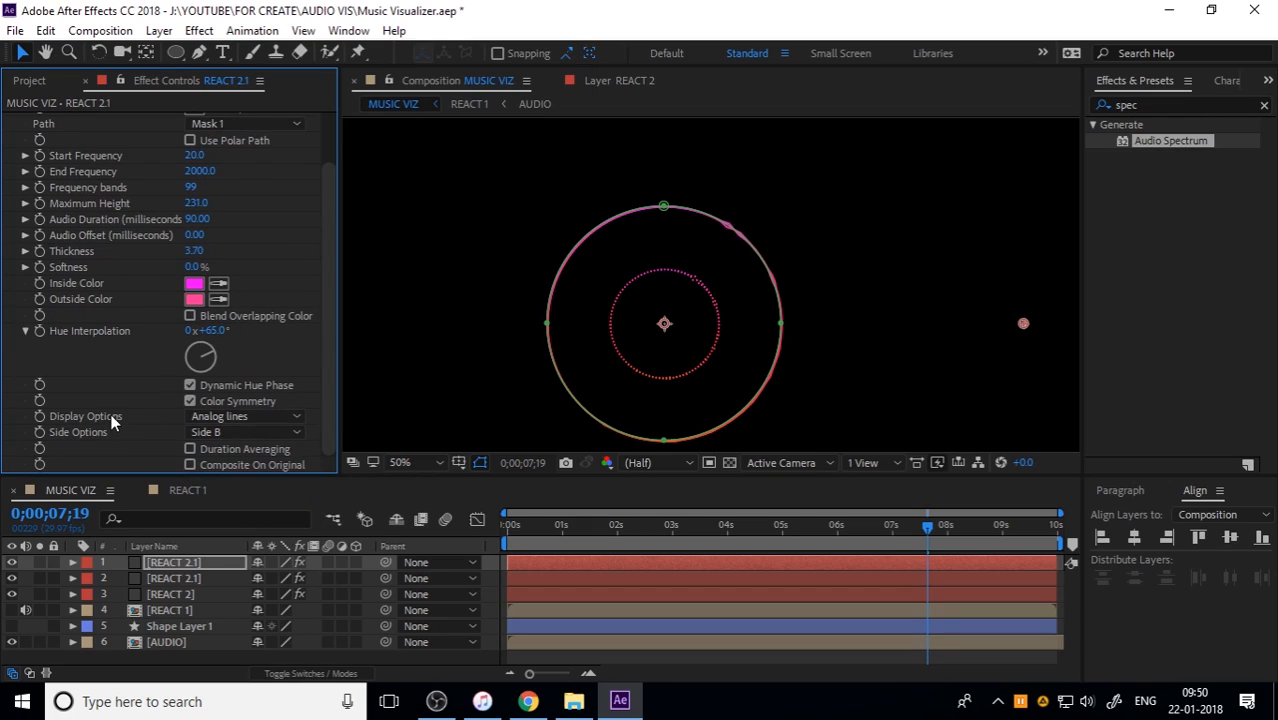
click(230, 417)
click(233, 436)
click(987, 353)
drag(608, 525, 502, 526)
key(space)
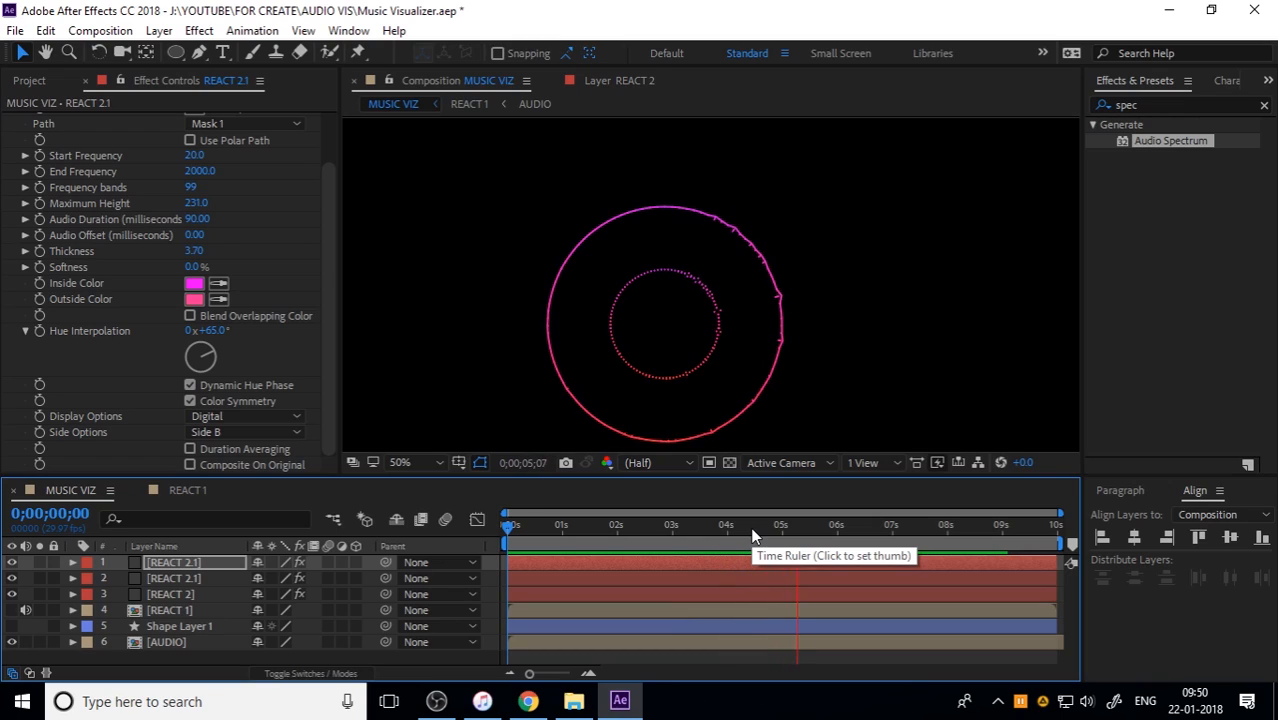
key(space)
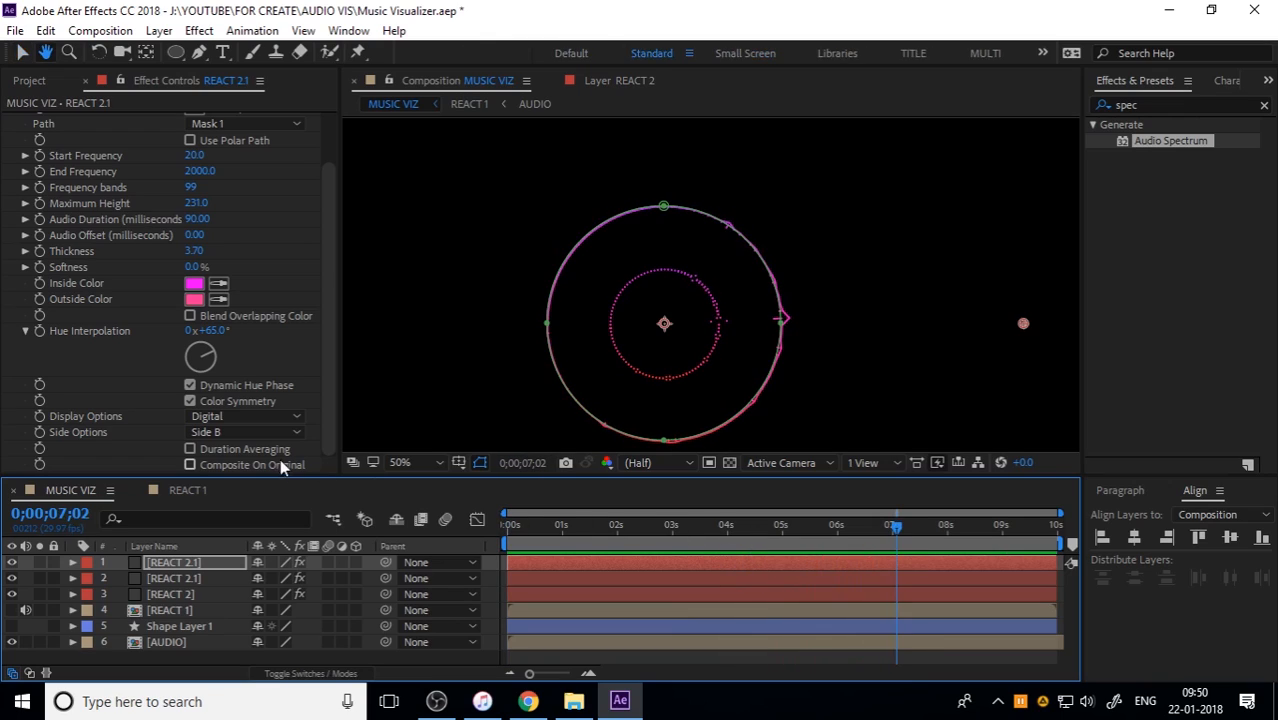
Step: Try Side A as the side option on the upper REACT 2.1 copy and preview the result
click(250, 432)
click(250, 452)
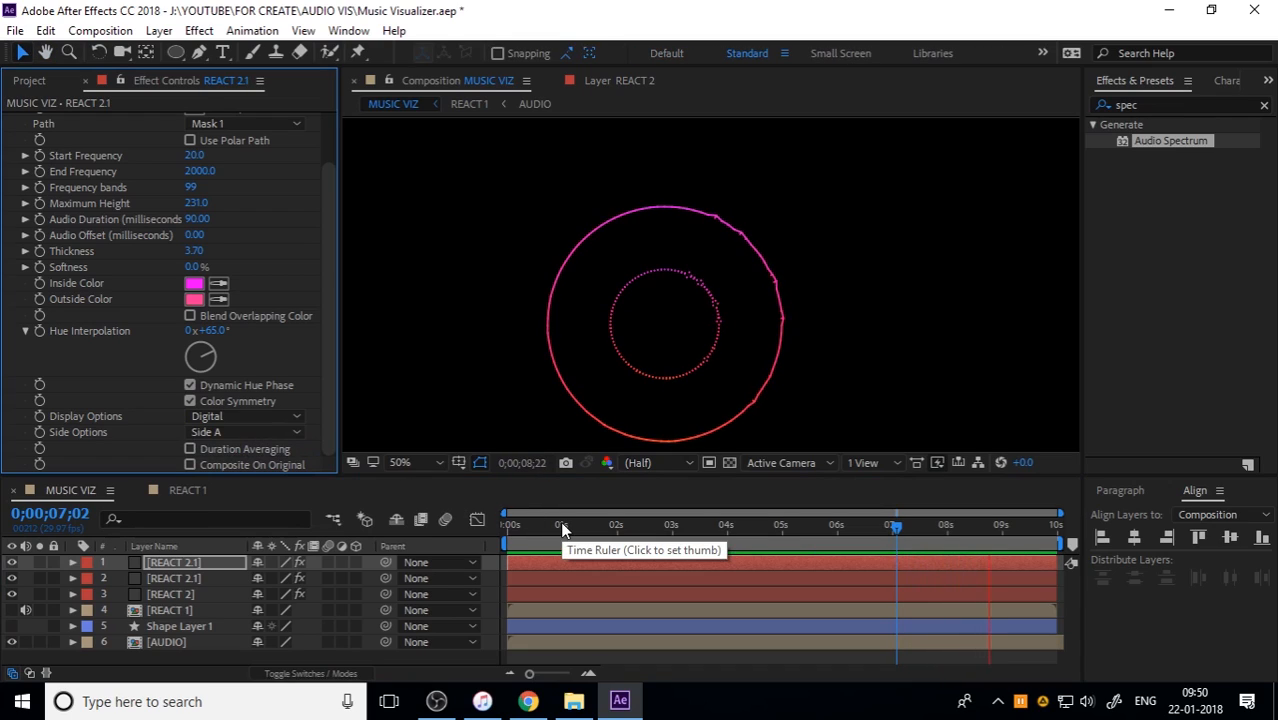
key(space)
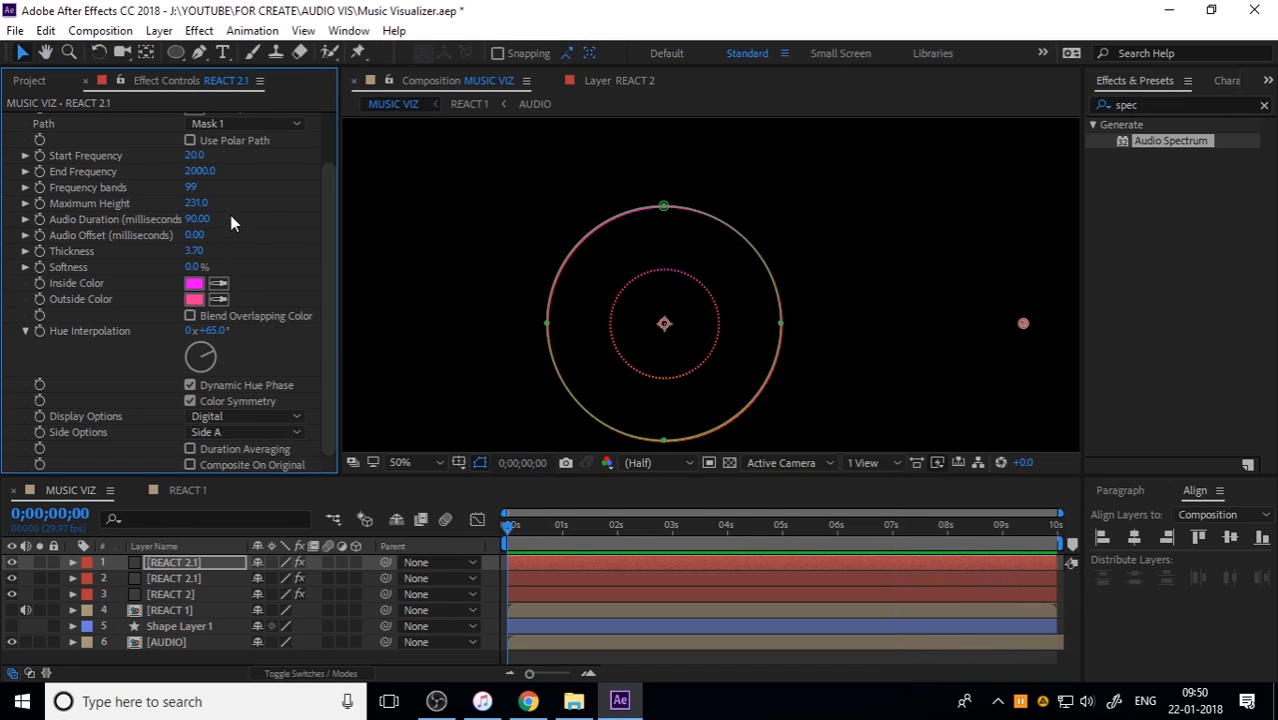
Step: Set the Audio Spectrum maximum height to 800 on both REACT 2.1 layers
click(196, 203)
text(800)
key(Return)
click(218, 578)
click(206, 264)
Step: Set REACT 2's Audio Spectrum maximum height to 800 and end frequency to 1500, and preview the rings
text(800)
key(Return)
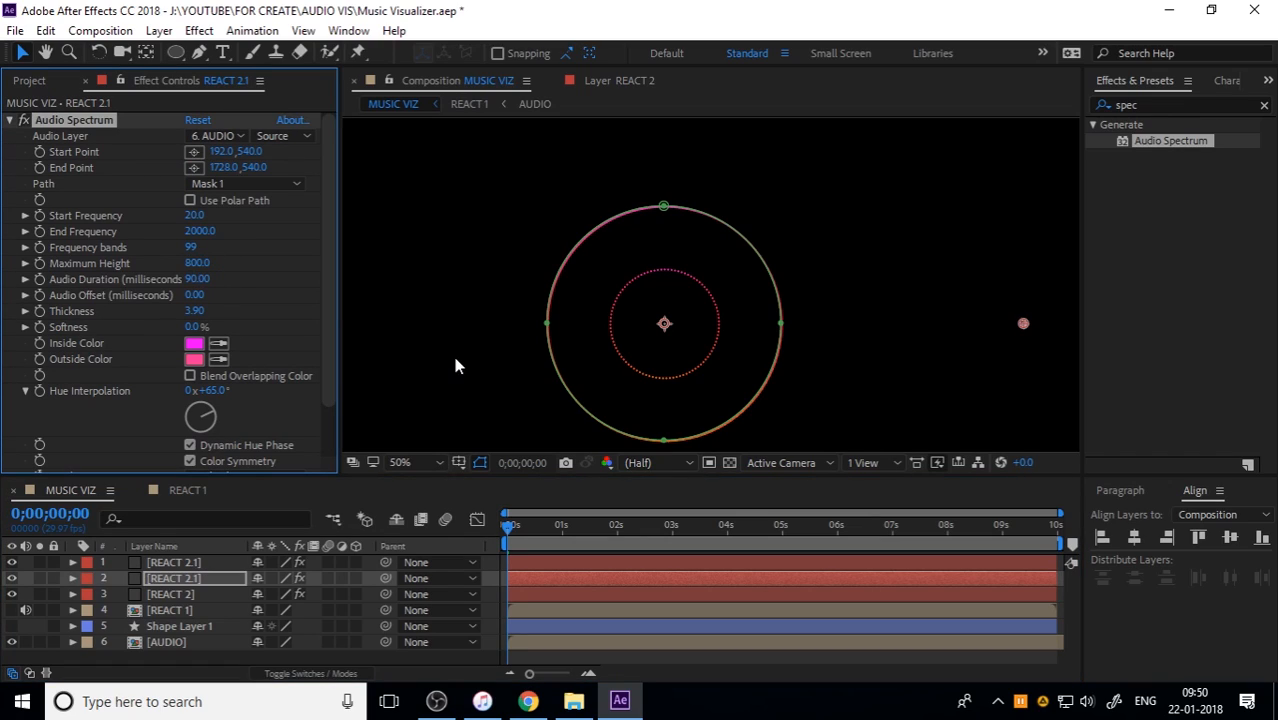
click(176, 596)
click(212, 263)
text(800)
key(Return)
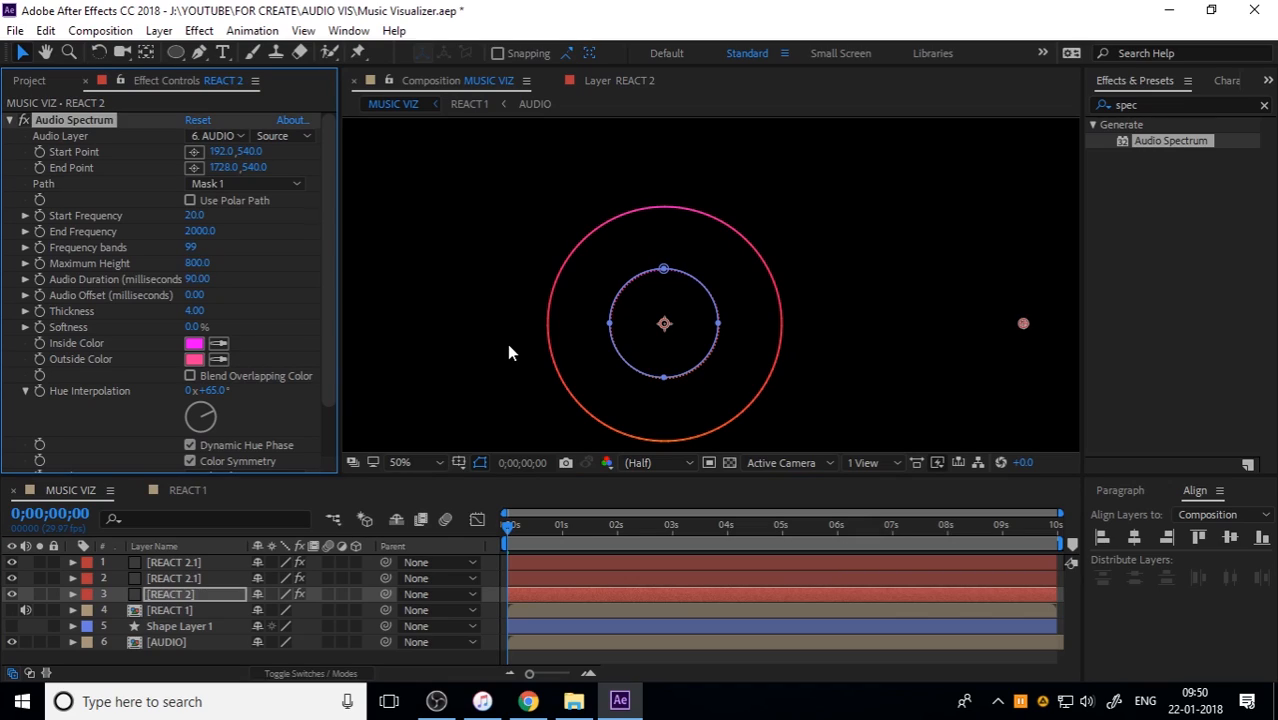
click(200, 231)
text(1500)
key(Return)
click(260, 274)
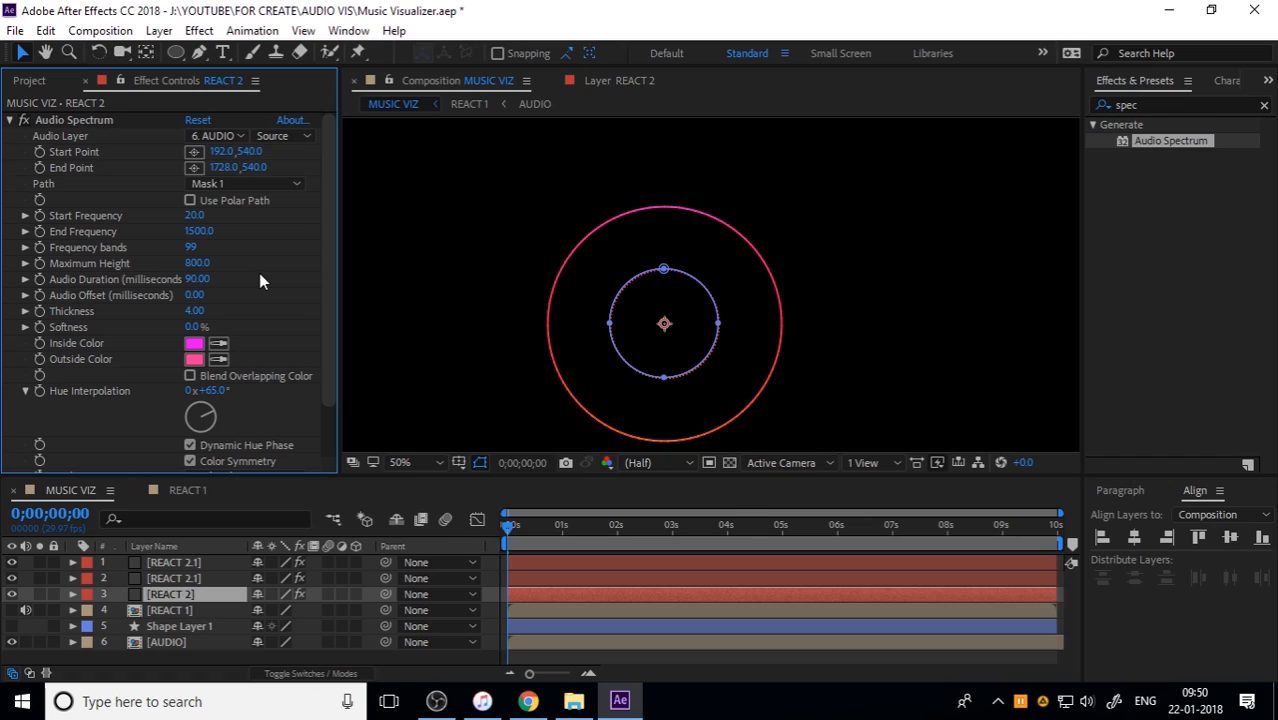
click(446, 542)
key(space)
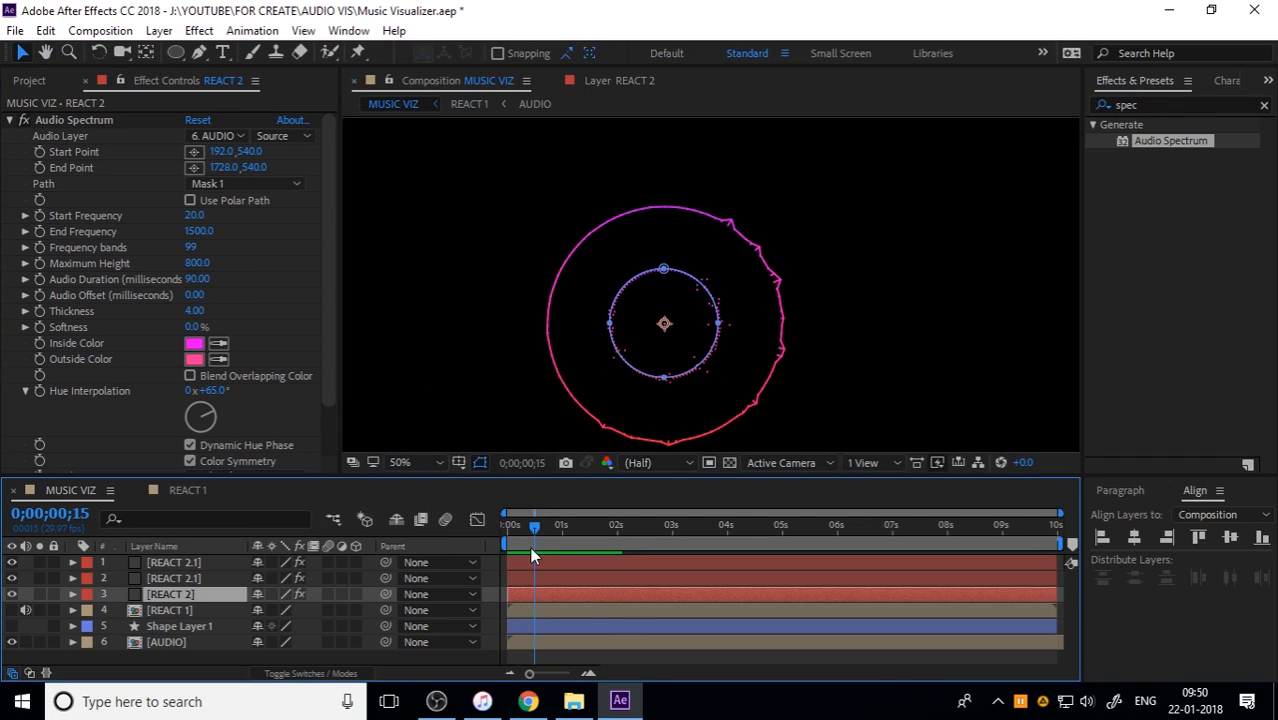
Step: Set the side options to Side B on both REACT 2.1 layers and preview the rings from the start
click(219, 566)
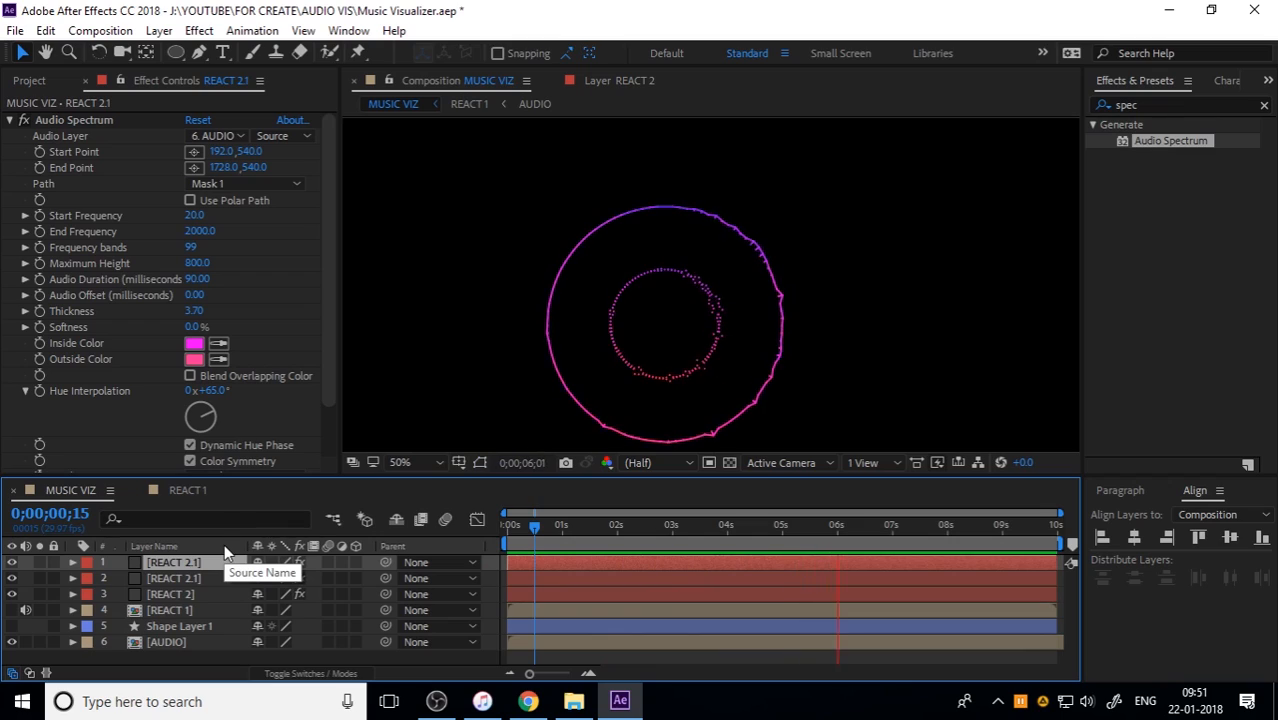
key(space)
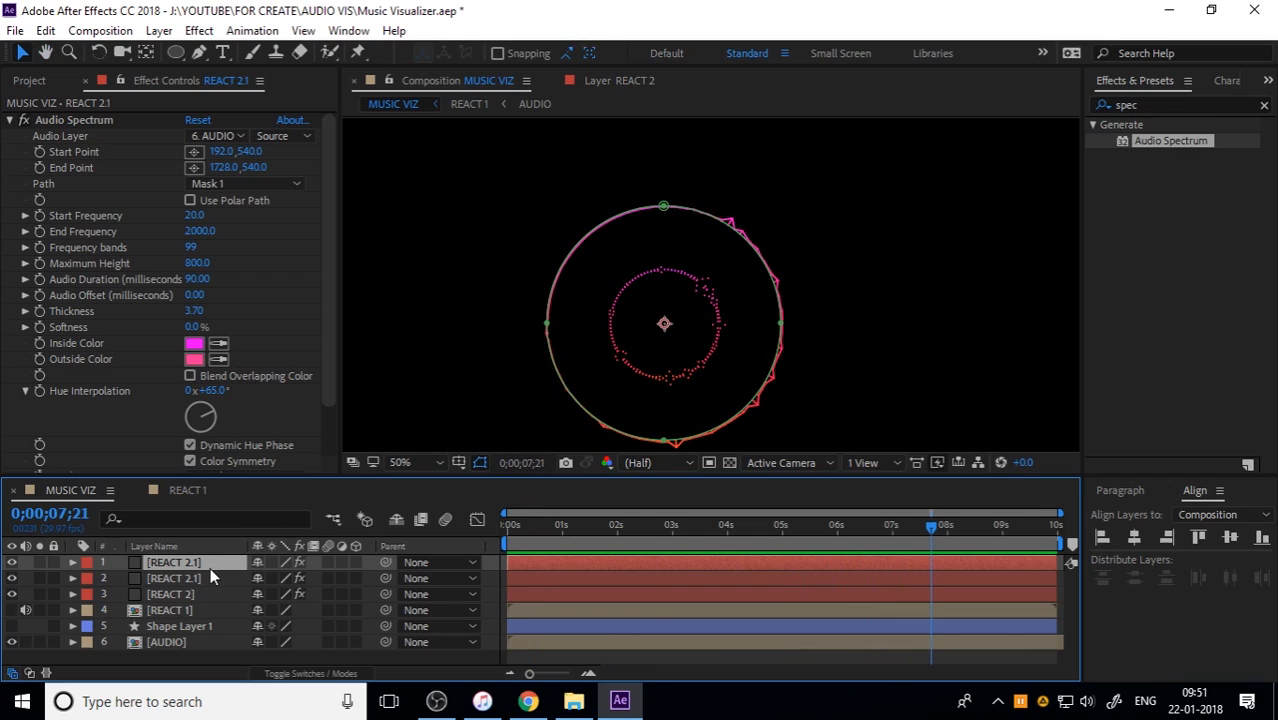
scroll(140, 390, down, 3)
click(205, 432)
click(231, 473)
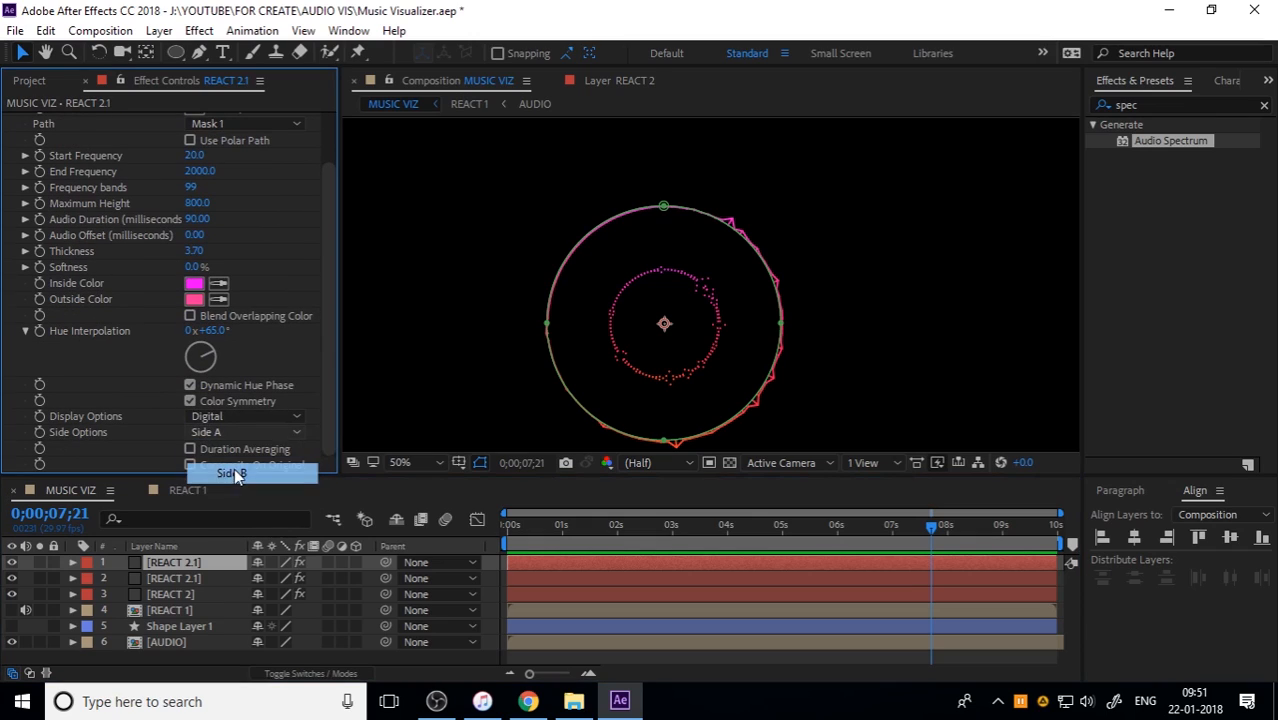
click(173, 578)
scroll(172, 422, down, 3)
click(200, 432)
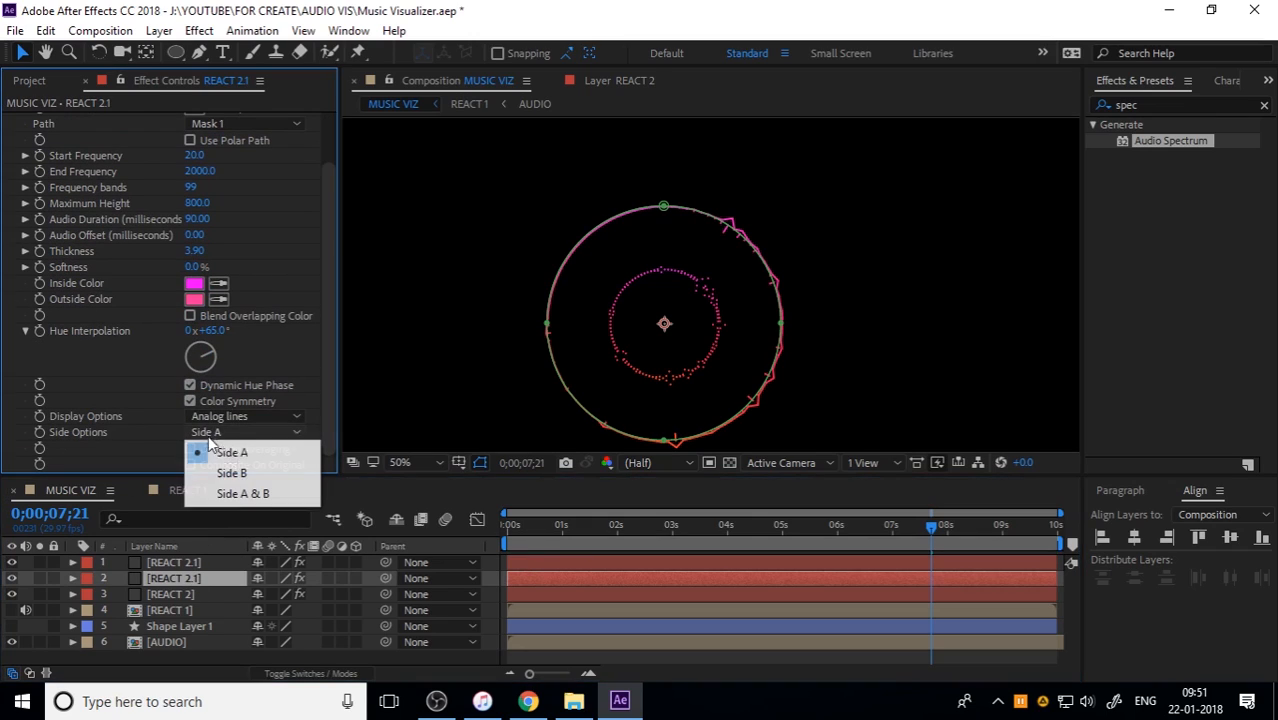
click(231, 473)
click(495, 540)
key(space)
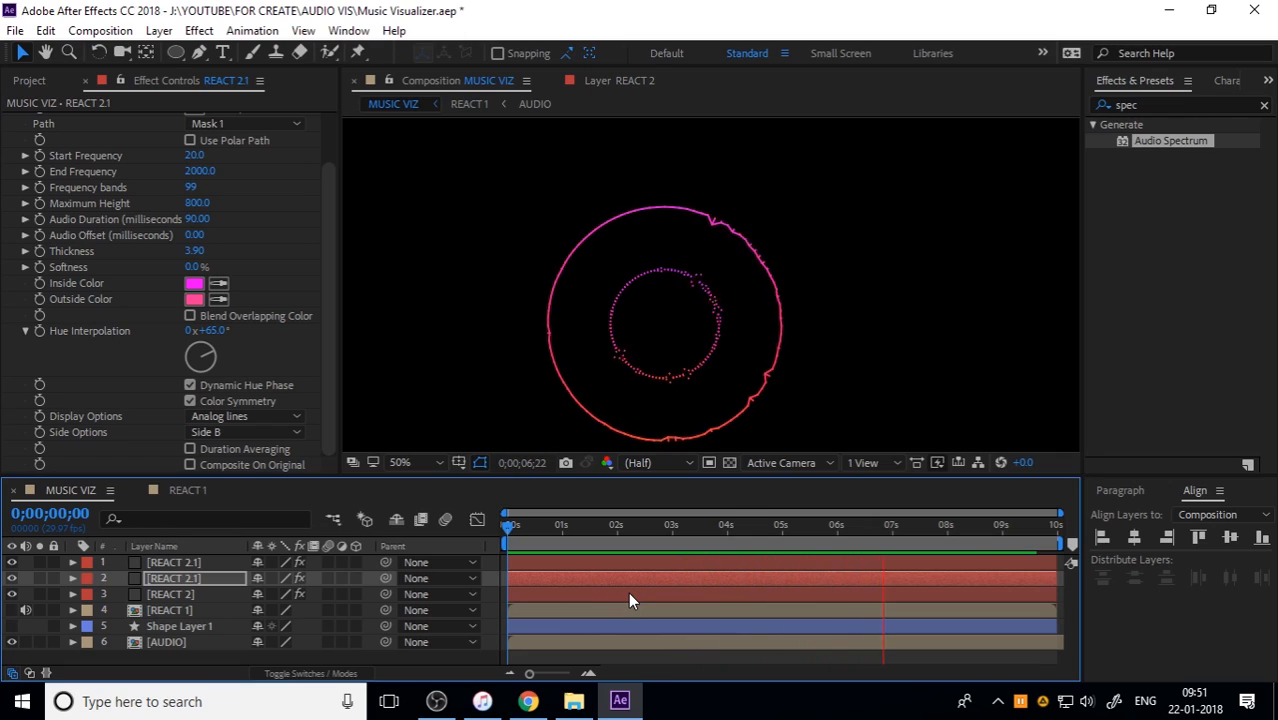
key(space)
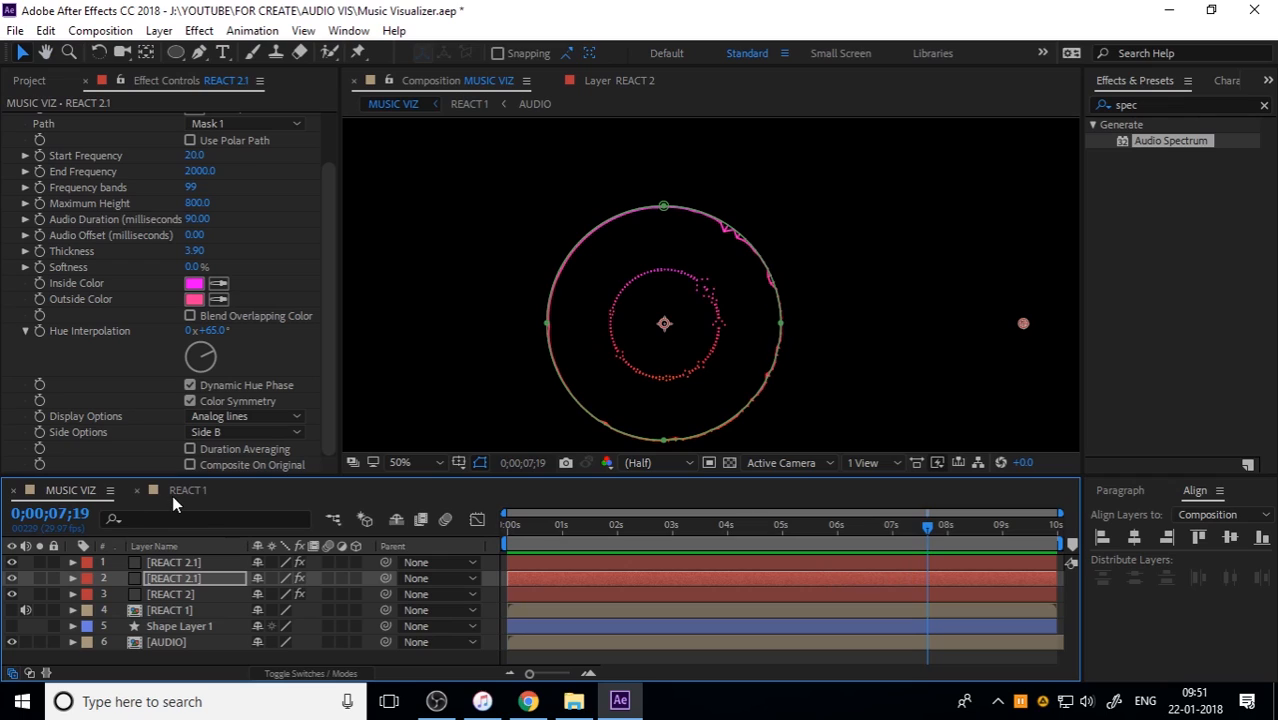
Step: Pre-compose the REACT 2 layer and both REACT 2.1 layers into a new composition named REACT 2
click(185, 595)
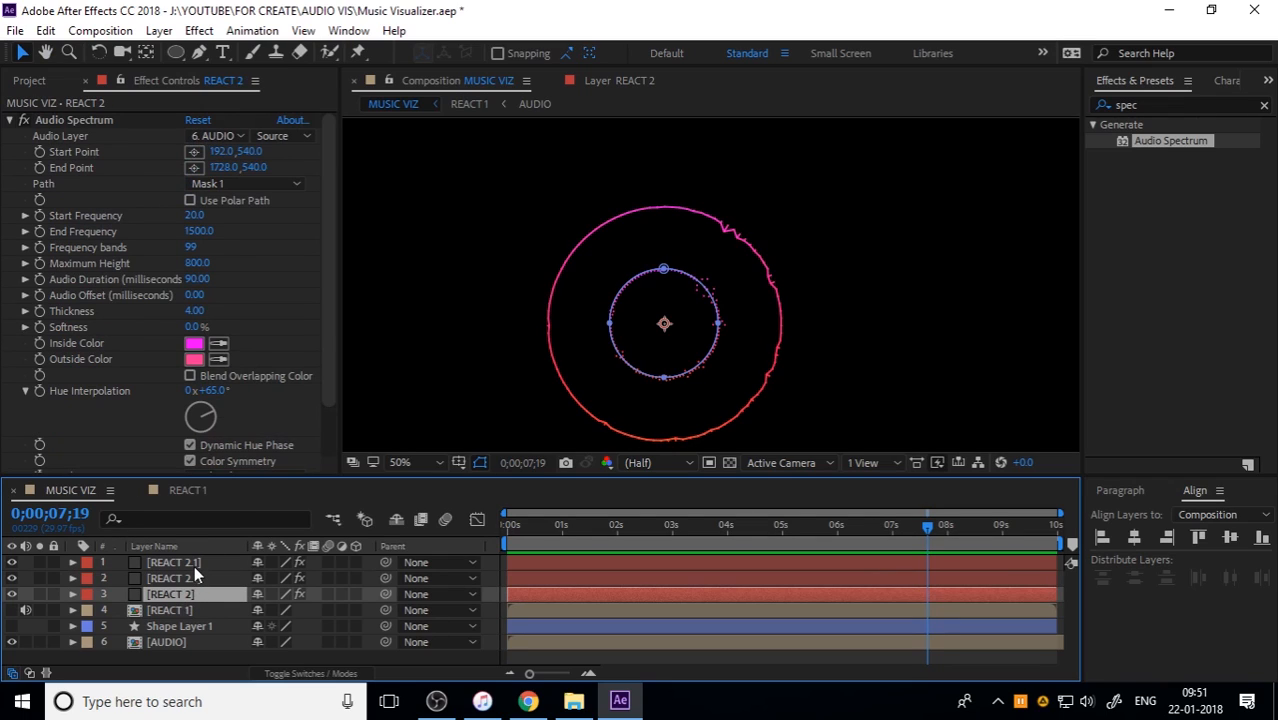
shift+click(194, 563)
key(ctrl+shift+c)
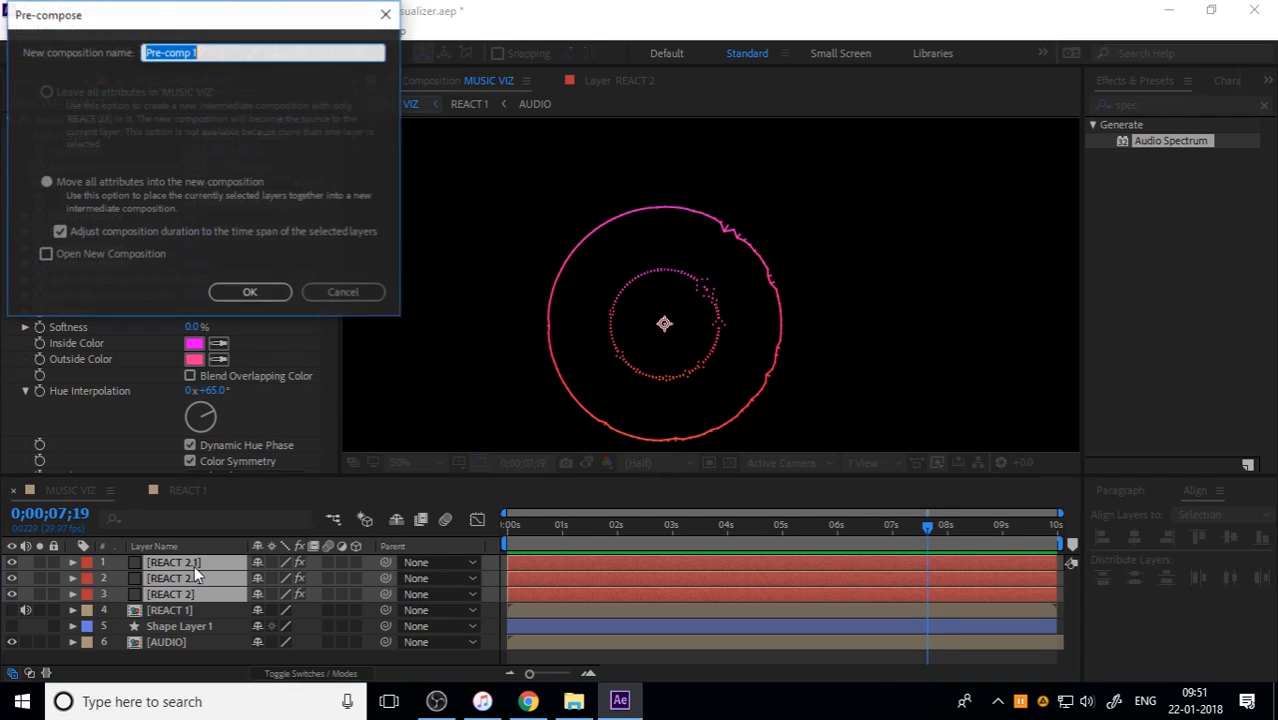
text(REACT 2)
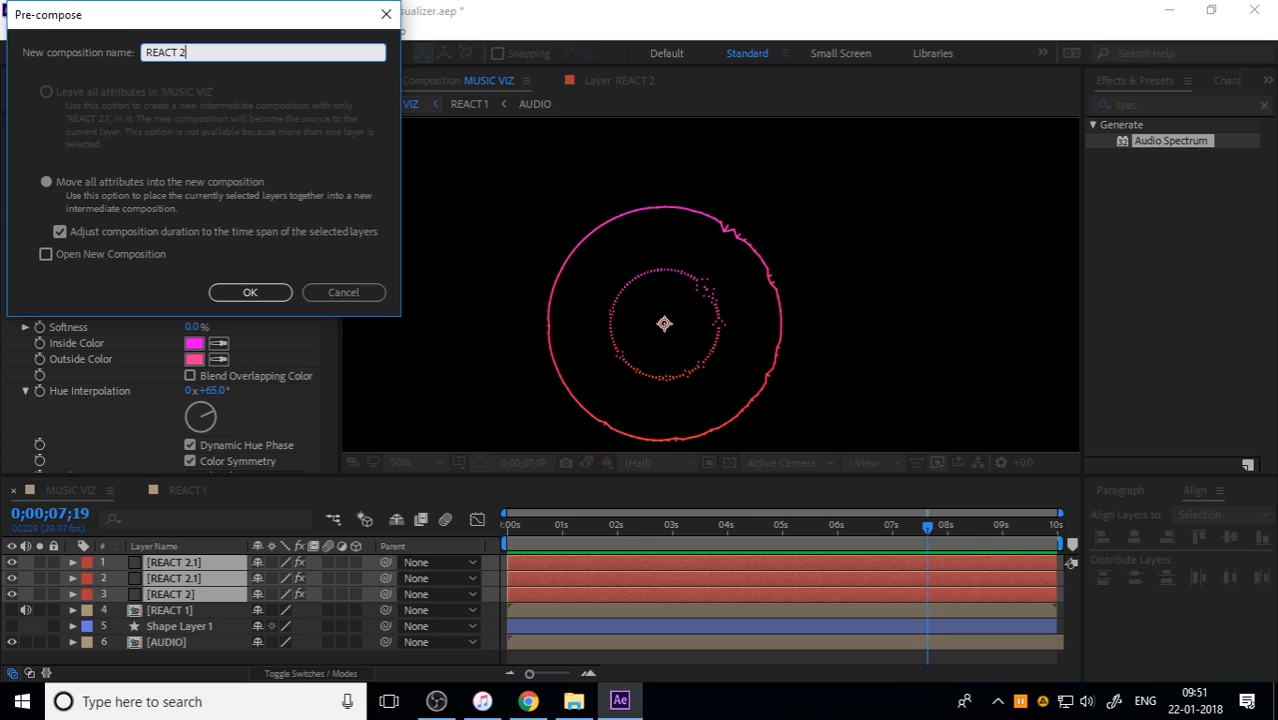
key(Return)
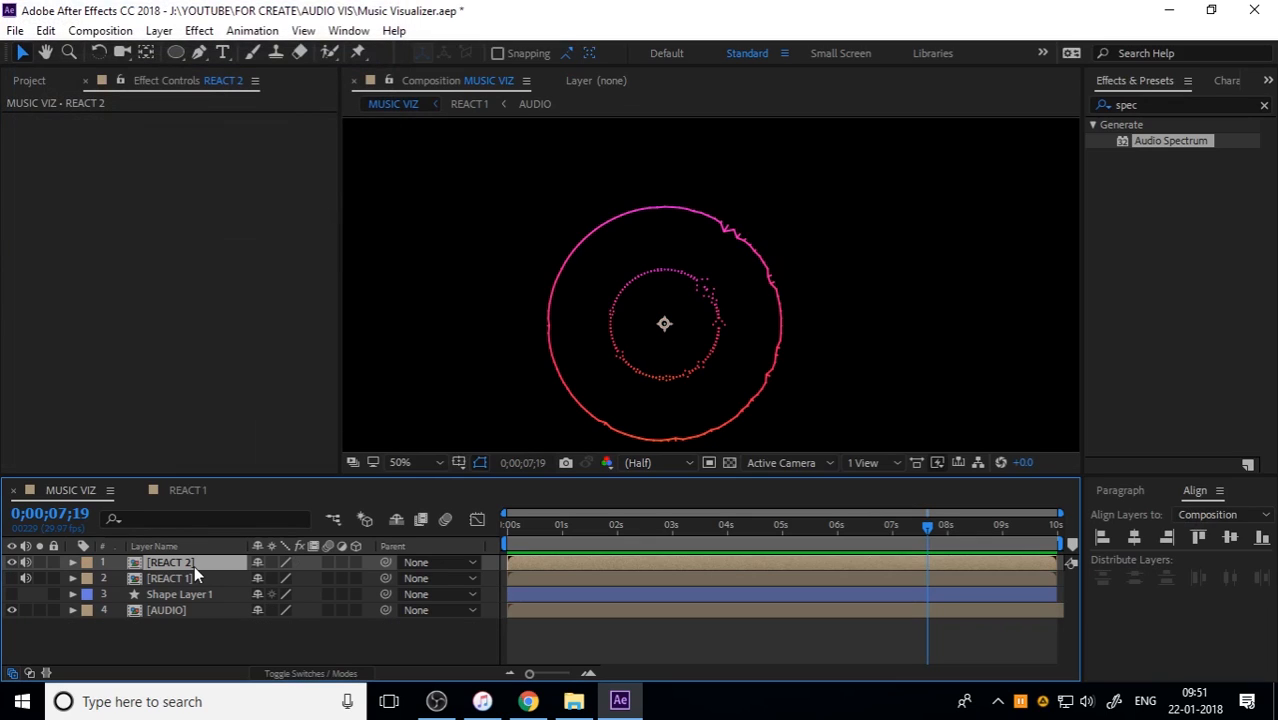
Step: Inspect the layers inside the REACT 2 and REACT 1 compositions, and return to MUSIC VIZ
double_click(194, 562)
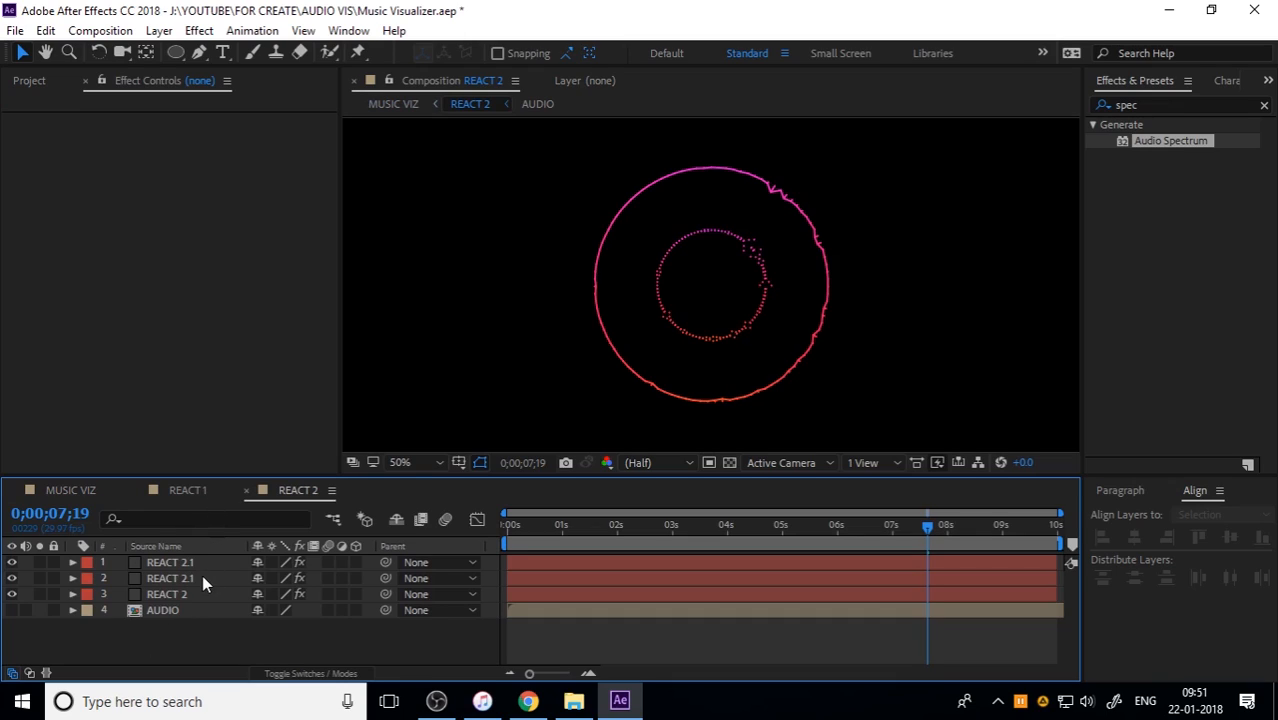
click(190, 490)
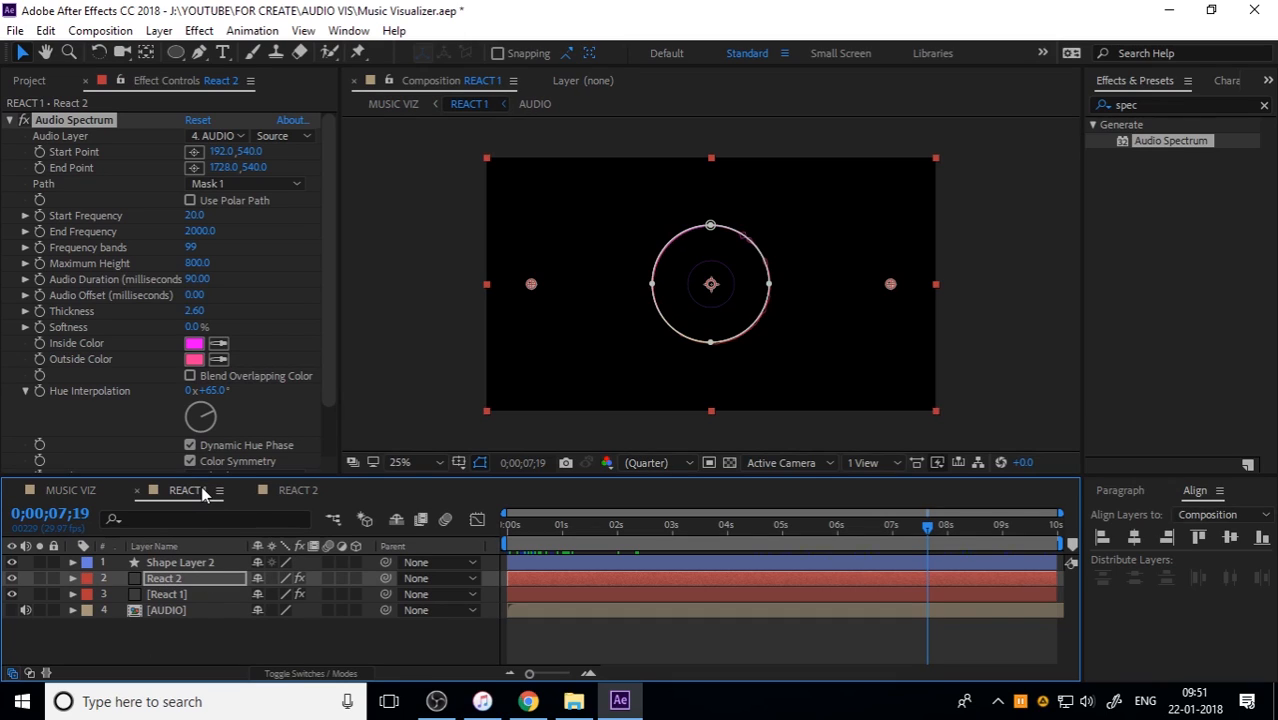
click(209, 641)
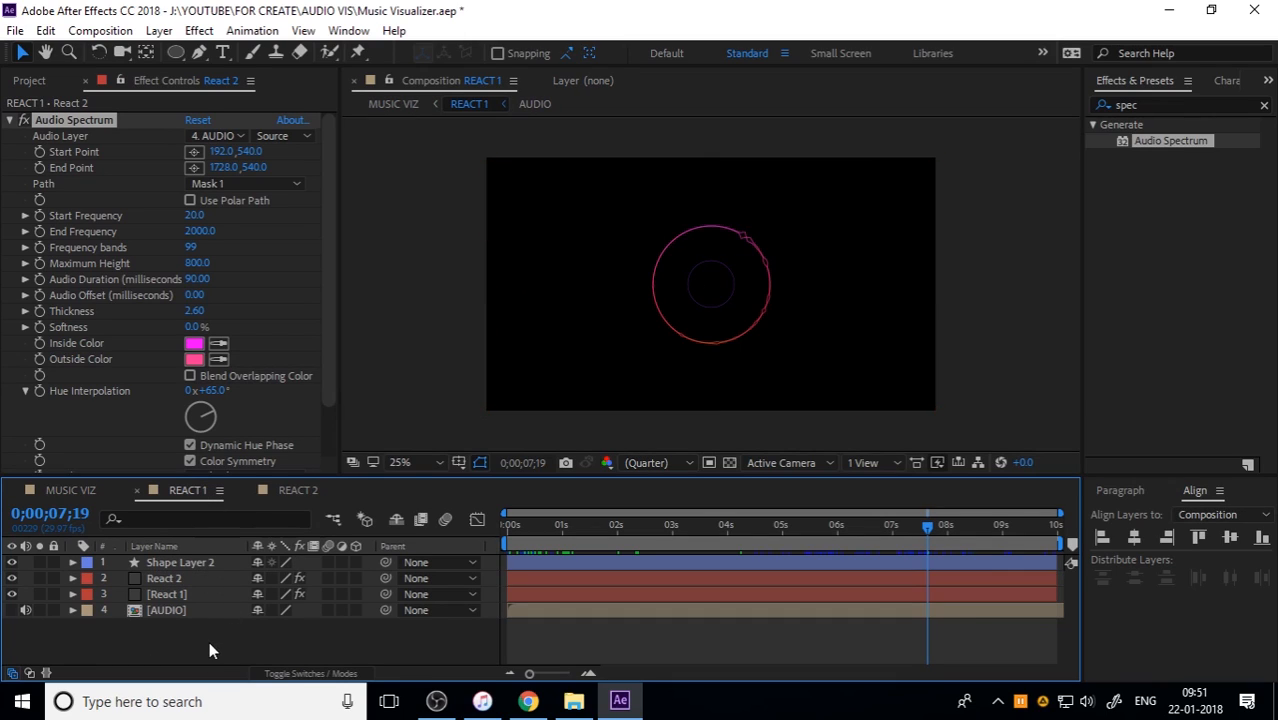
click(104, 492)
double_click(186, 578)
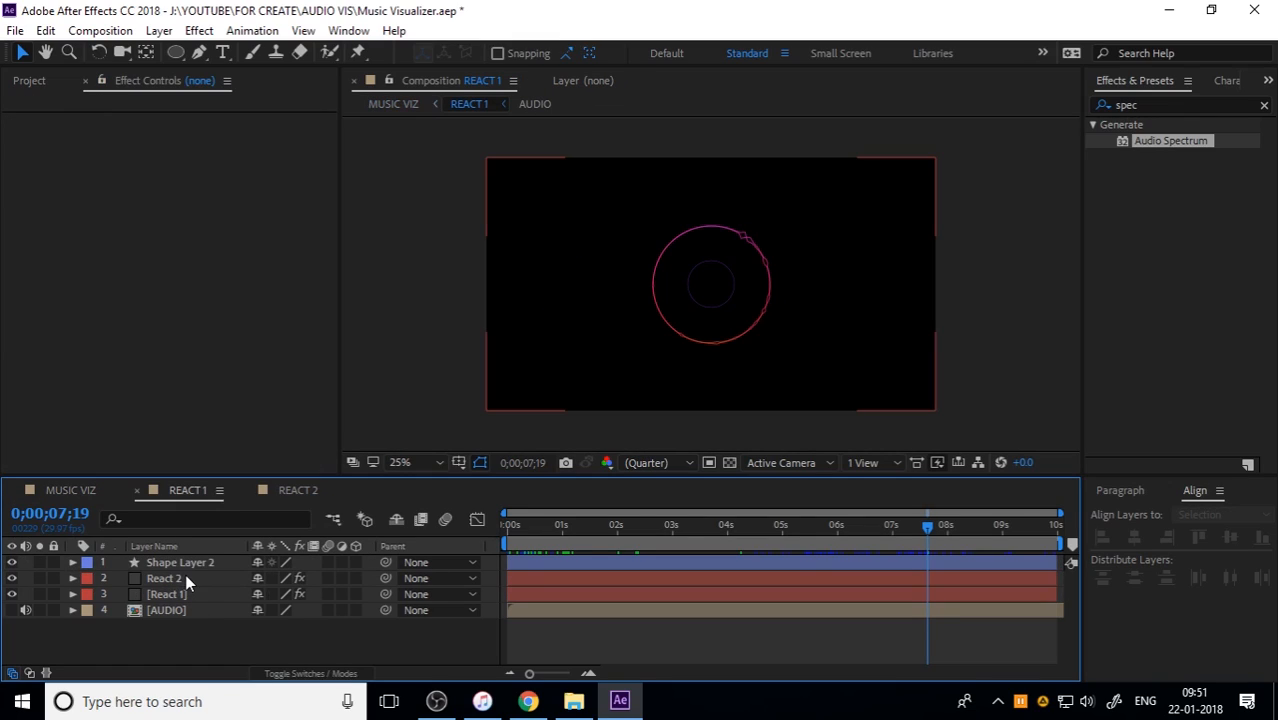
click(90, 491)
Step: Turn on the sound of the AUDIO layer in MUSIC VIZ and preview the composition from the start
click(106, 578)
click(26, 610)
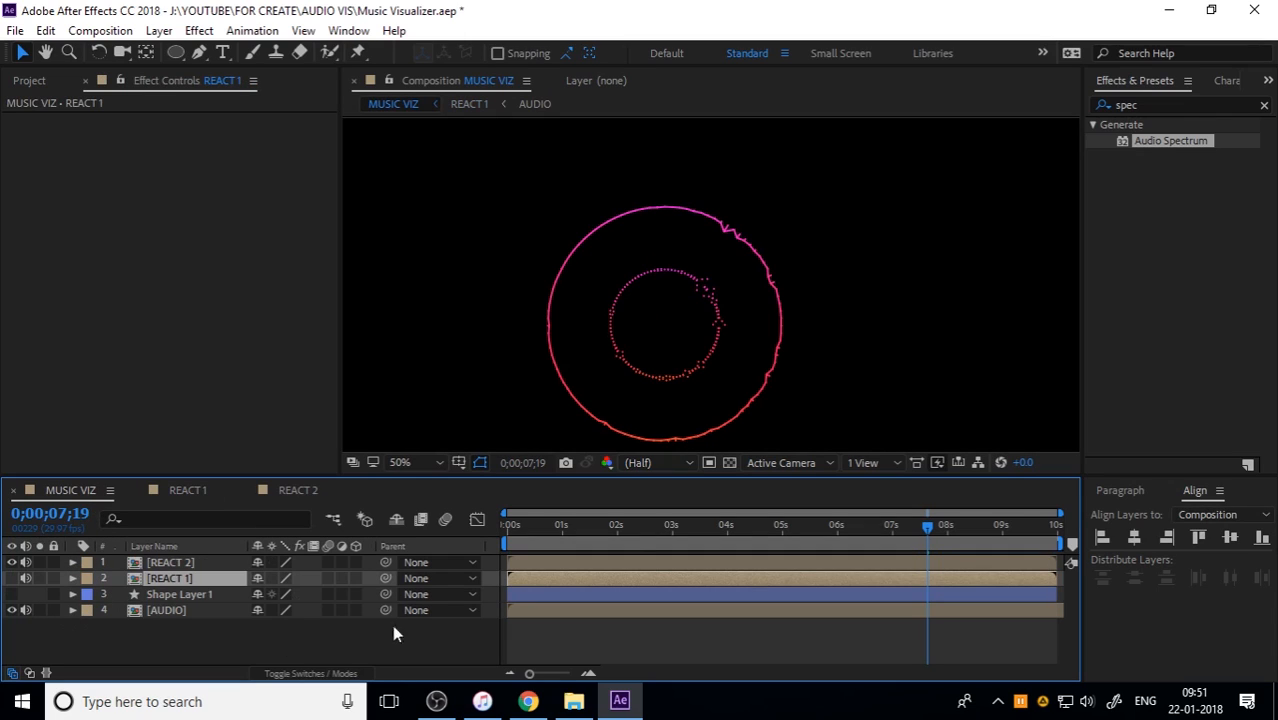
key(space)
click(513, 526)
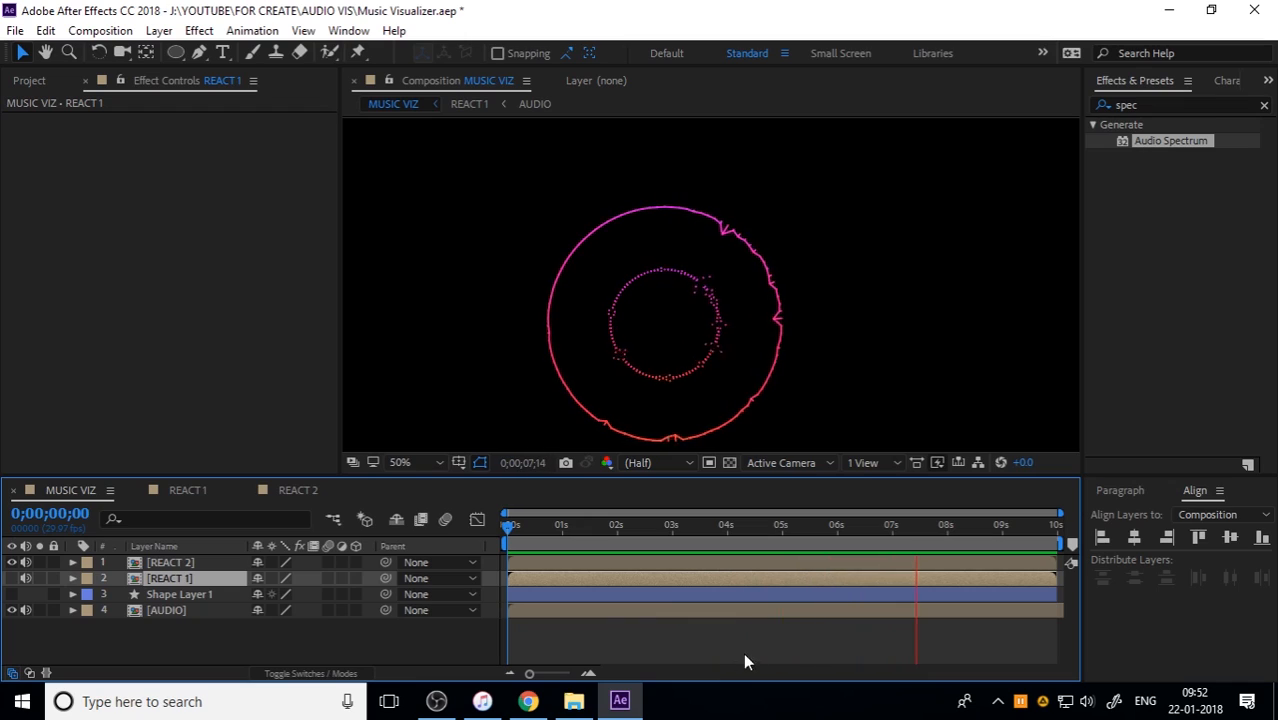
Step: Make the REACT 1 layer visible again and scrub to the end of the timeline to check the combined rings
click(13, 594)
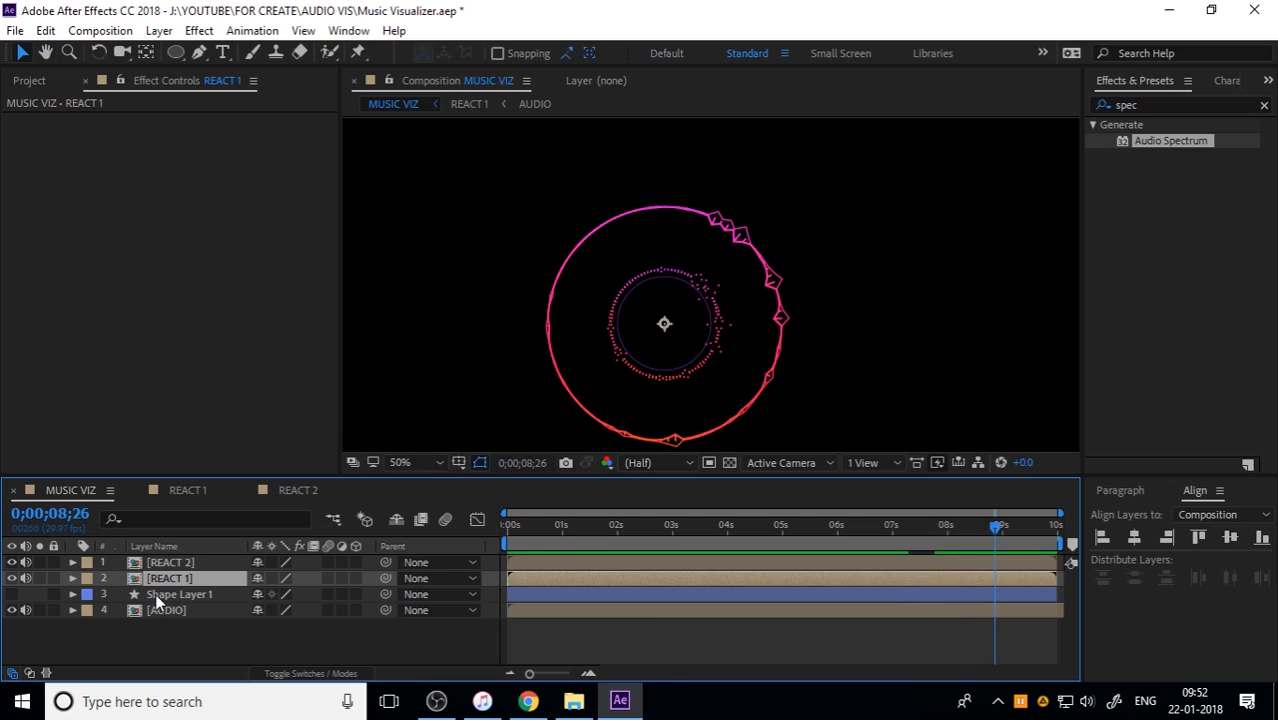
drag(594, 530, 1080, 530)
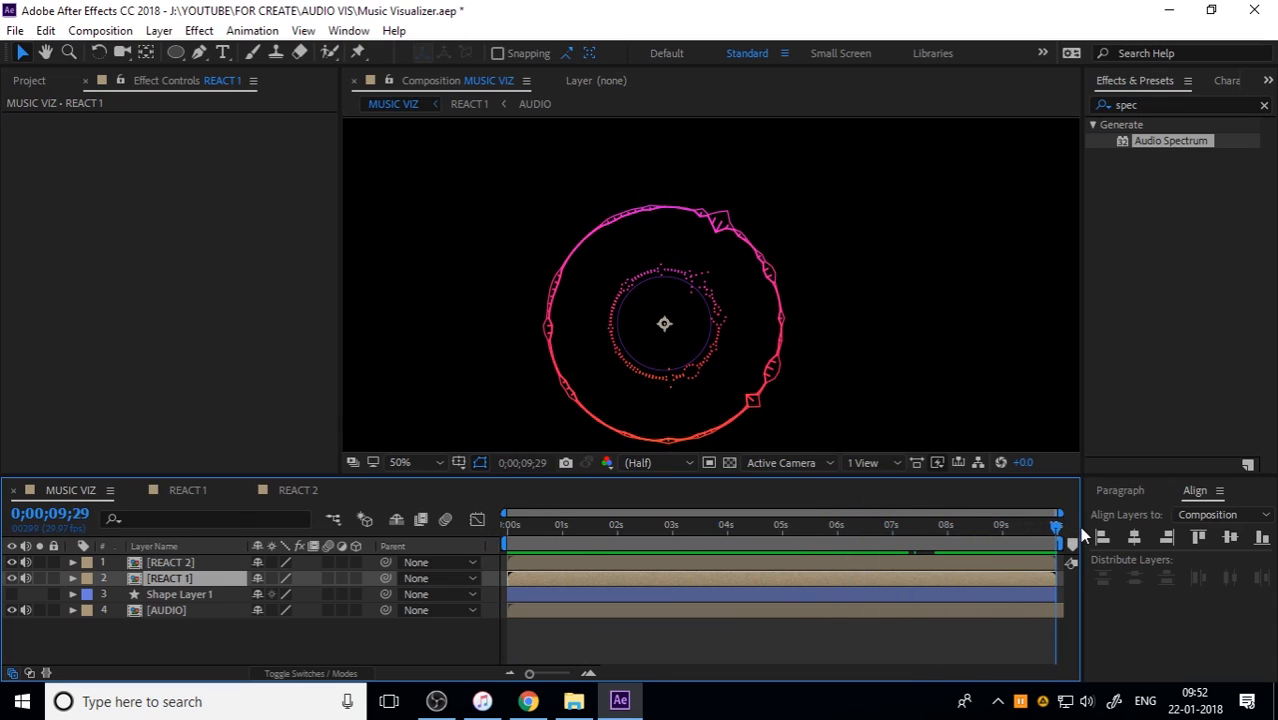
Step: Scale the REACT 2 layer up to 140%
click(183, 567)
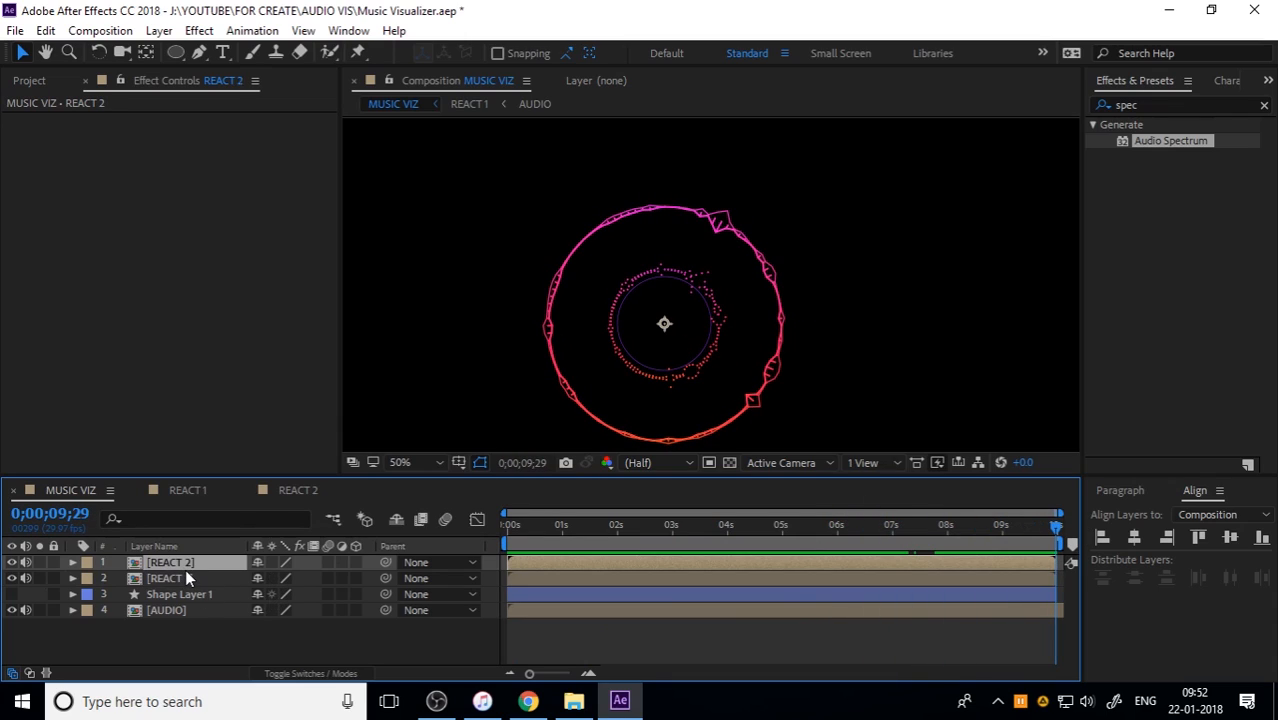
key(s)
drag(312, 579, 350, 579)
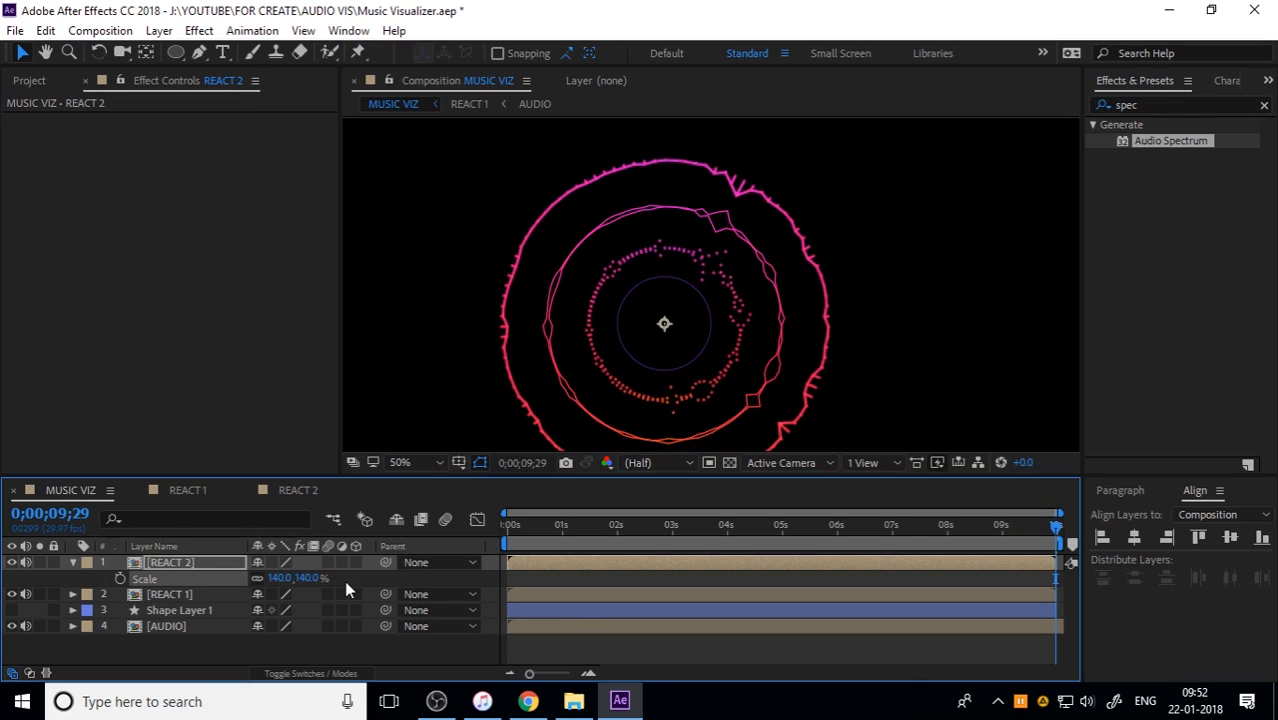
Step: Play back the enlarged rings and scrub through the first three seconds in MUSIC VIZ
key(space)
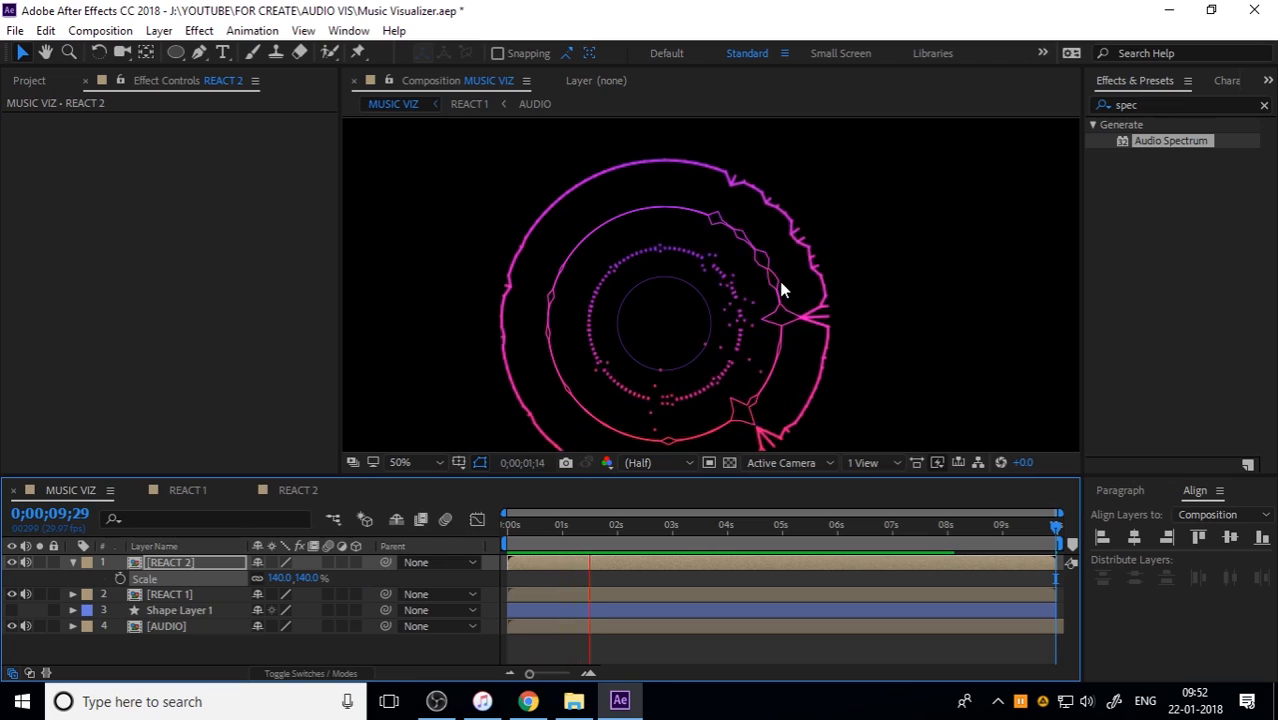
drag(612, 524, 472, 533)
key(space)
scroll(737, 367, down, 2)
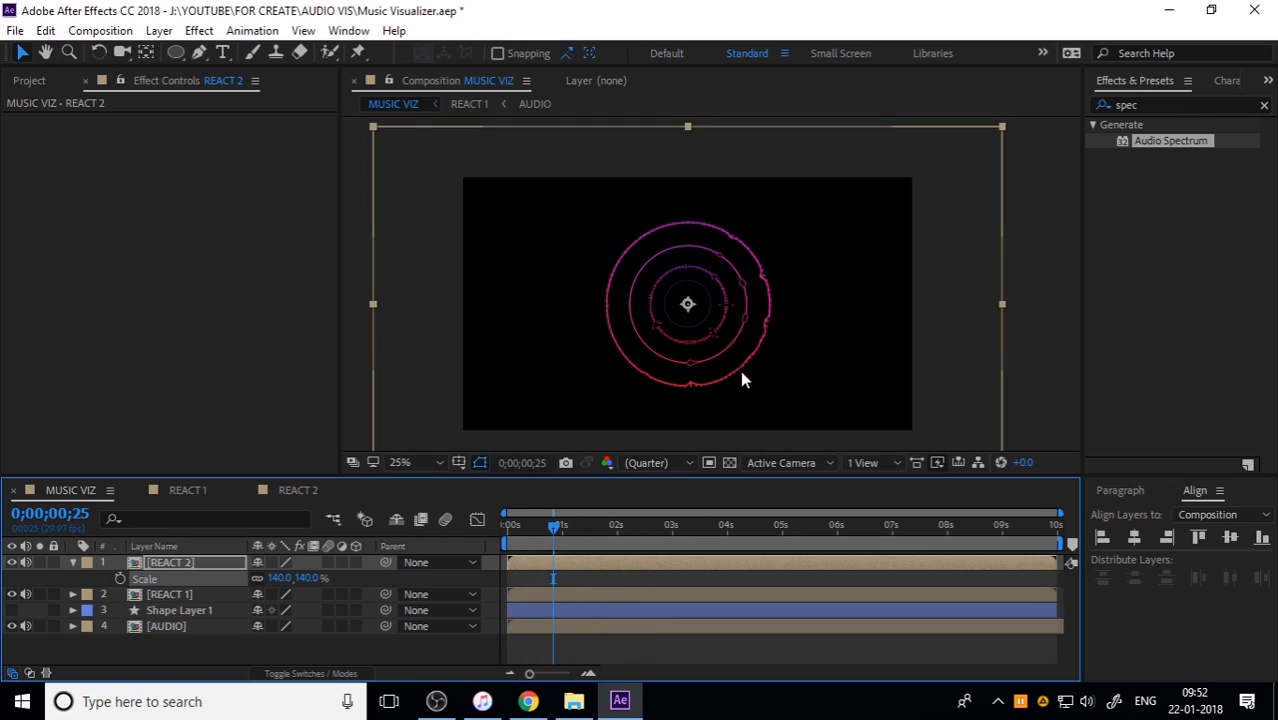
drag(524, 521, 692, 513)
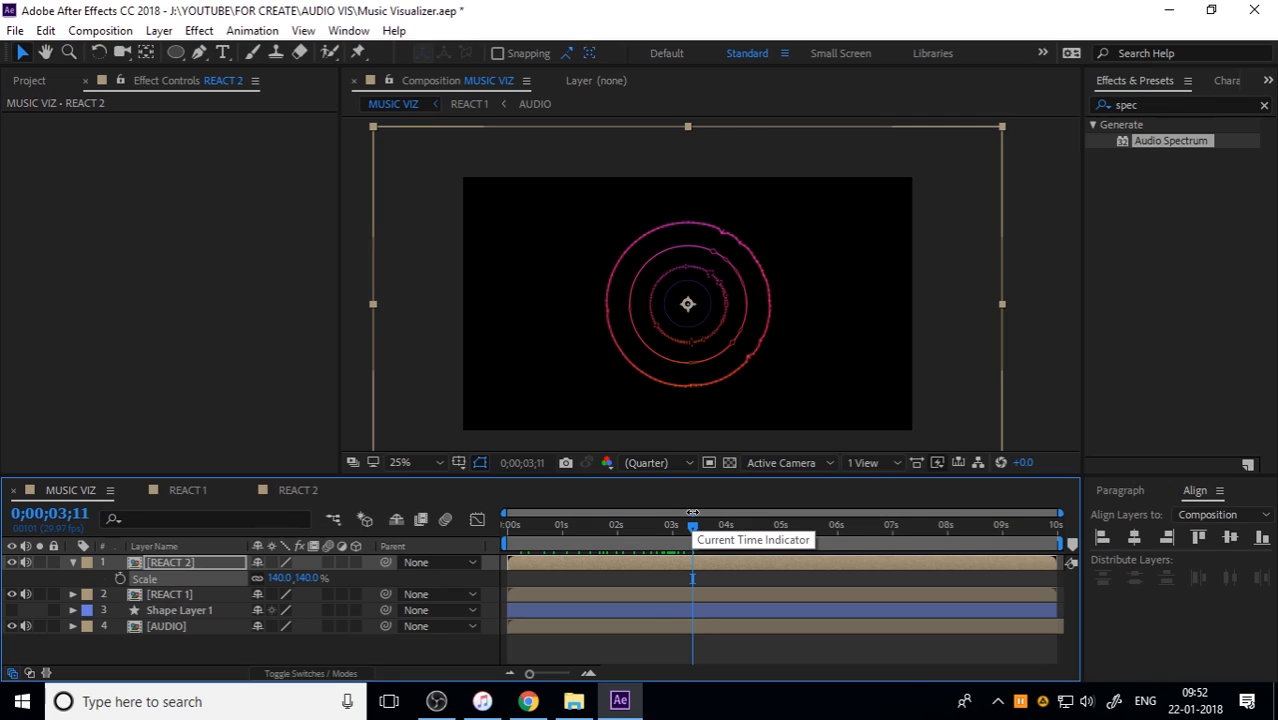
Step: Turn REACT 2 and REACT 1 into 3D layers and show the rotation properties of both
click(259, 636)
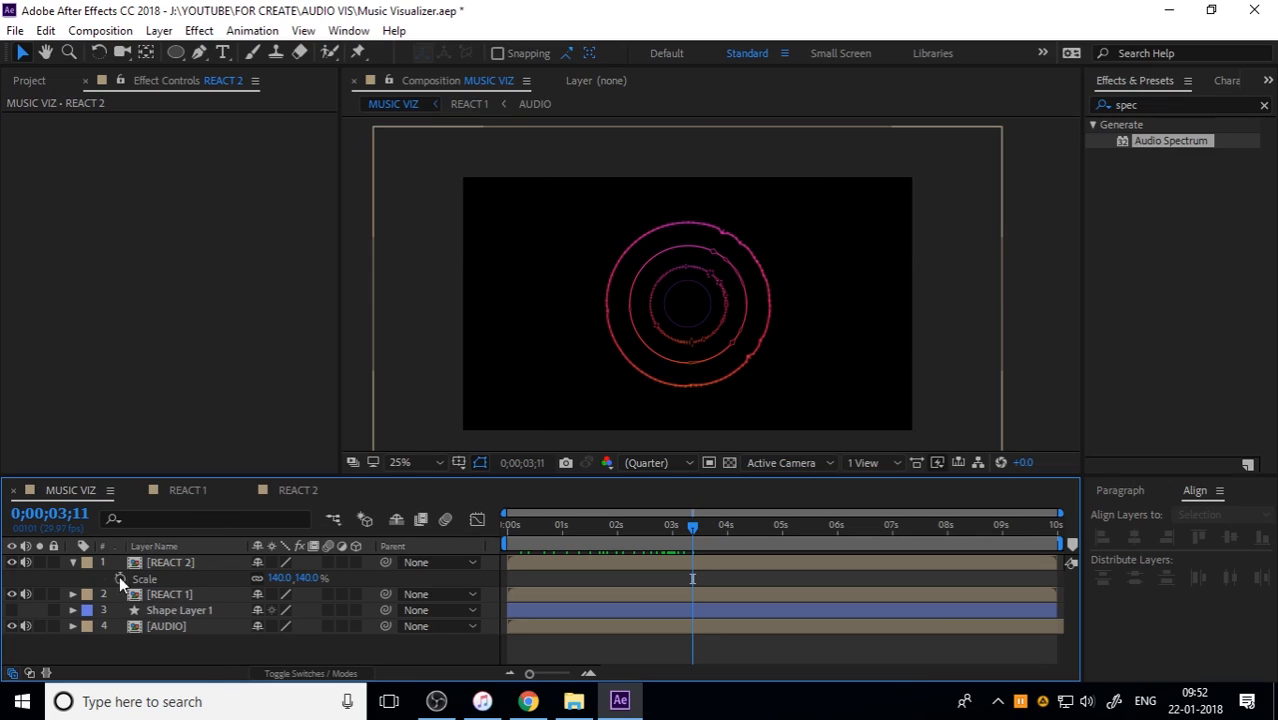
click(73, 562)
click(162, 564)
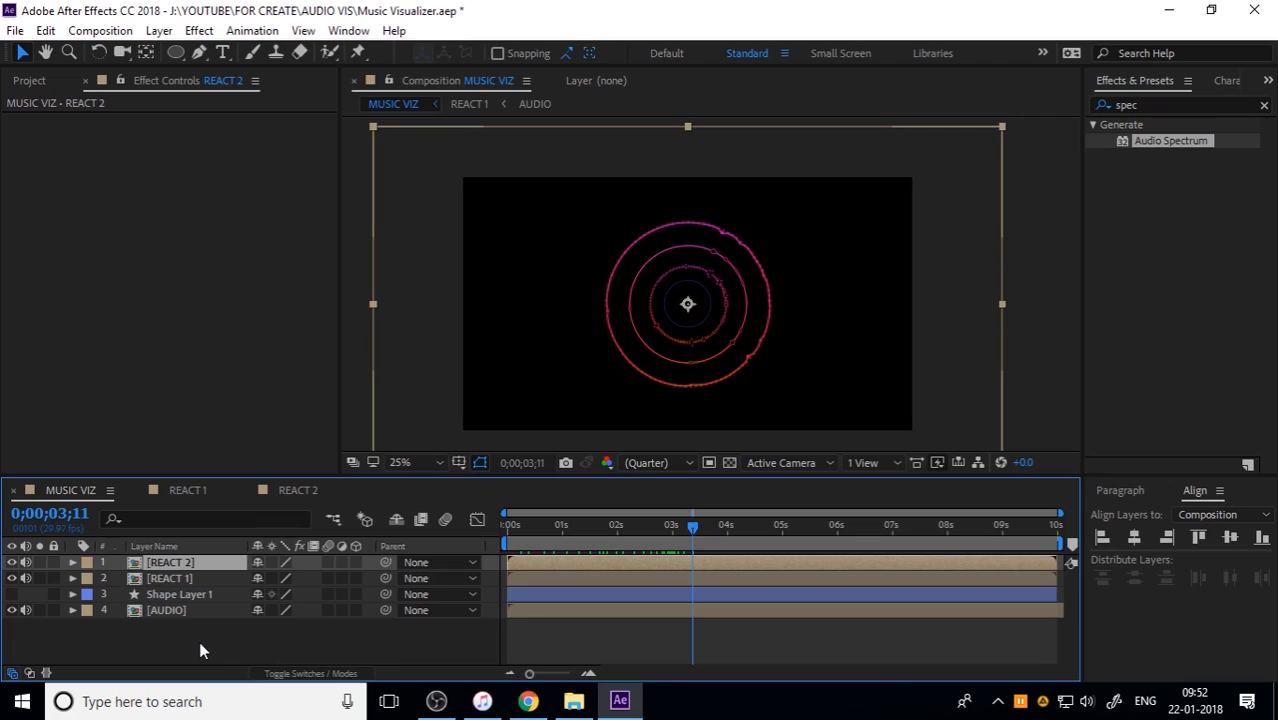
click(355, 562)
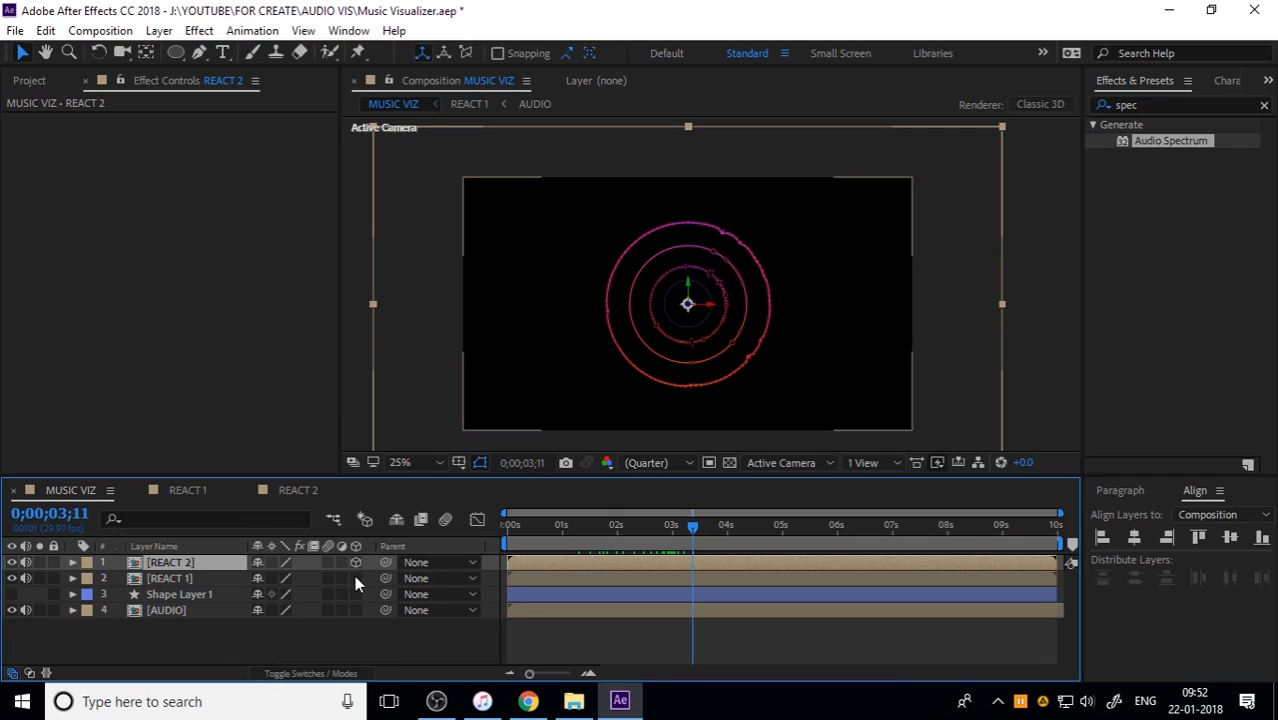
click(355, 577)
scroll(693, 352, up, 2)
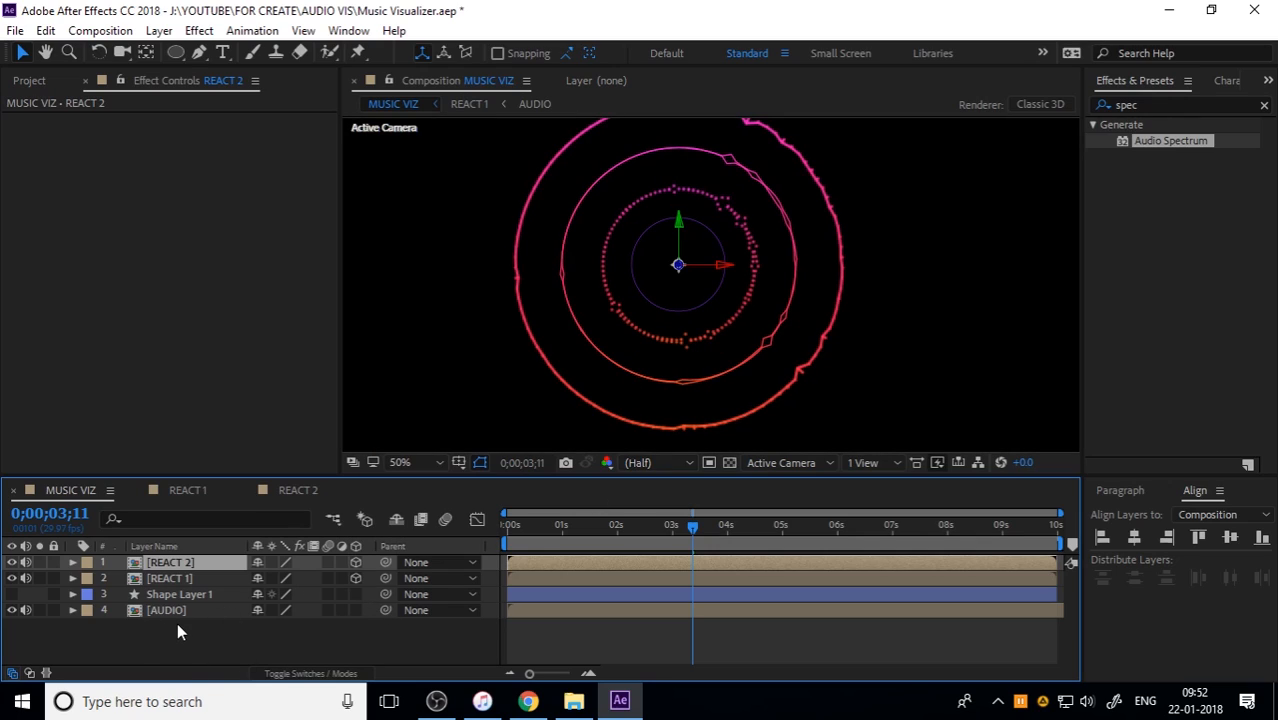
ctrl+click(172, 576)
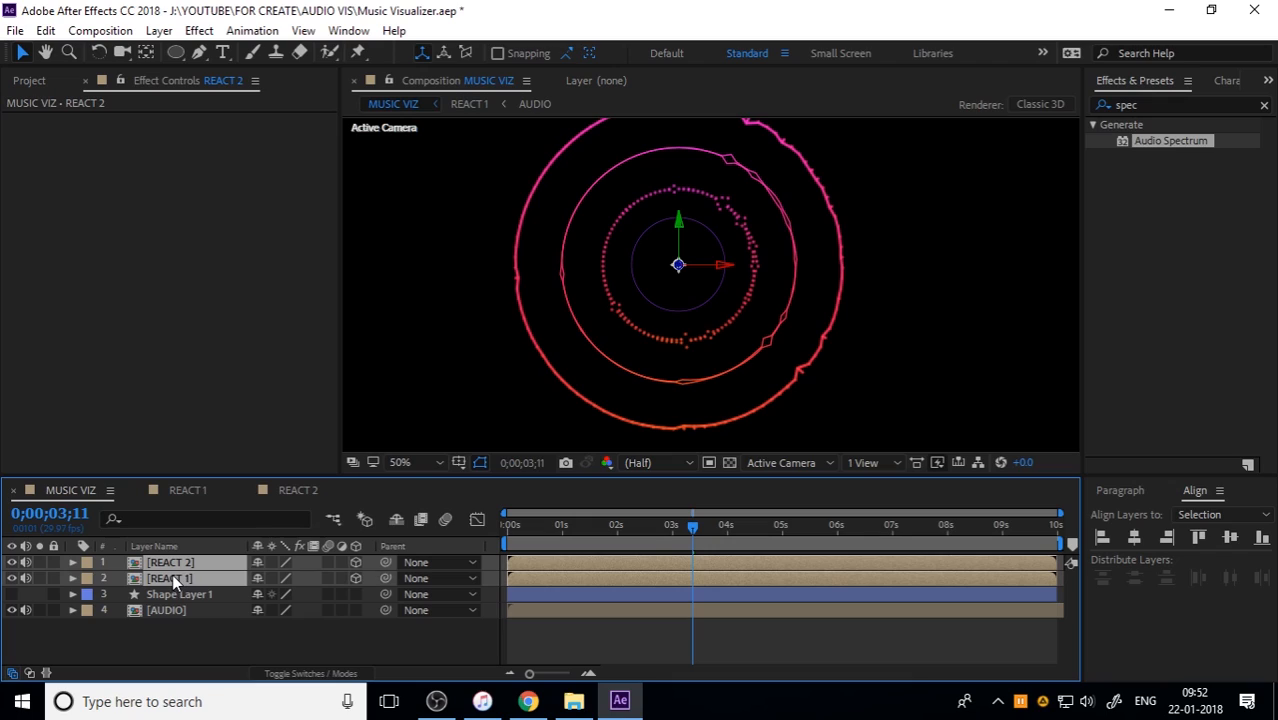
key(r)
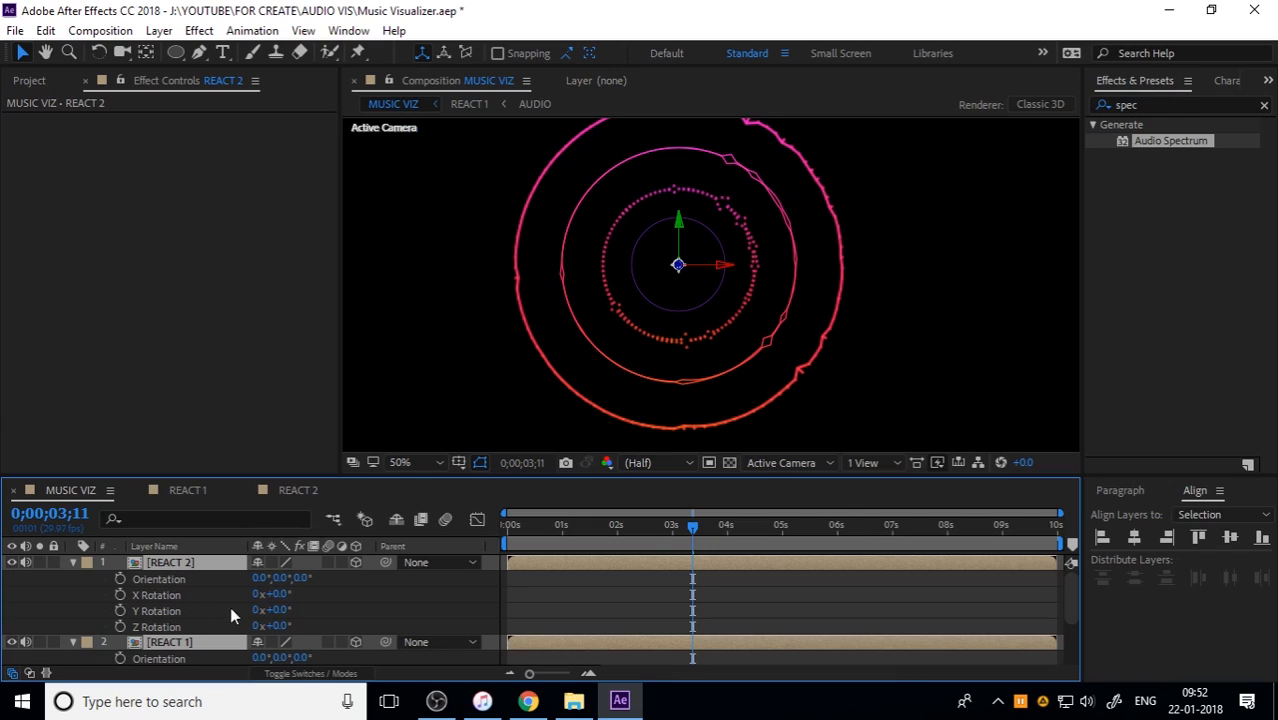
Step: Try out different orientation values on the REACT 2 layer and undo them
drag(277, 578, 374, 566)
key(ctrl+z)
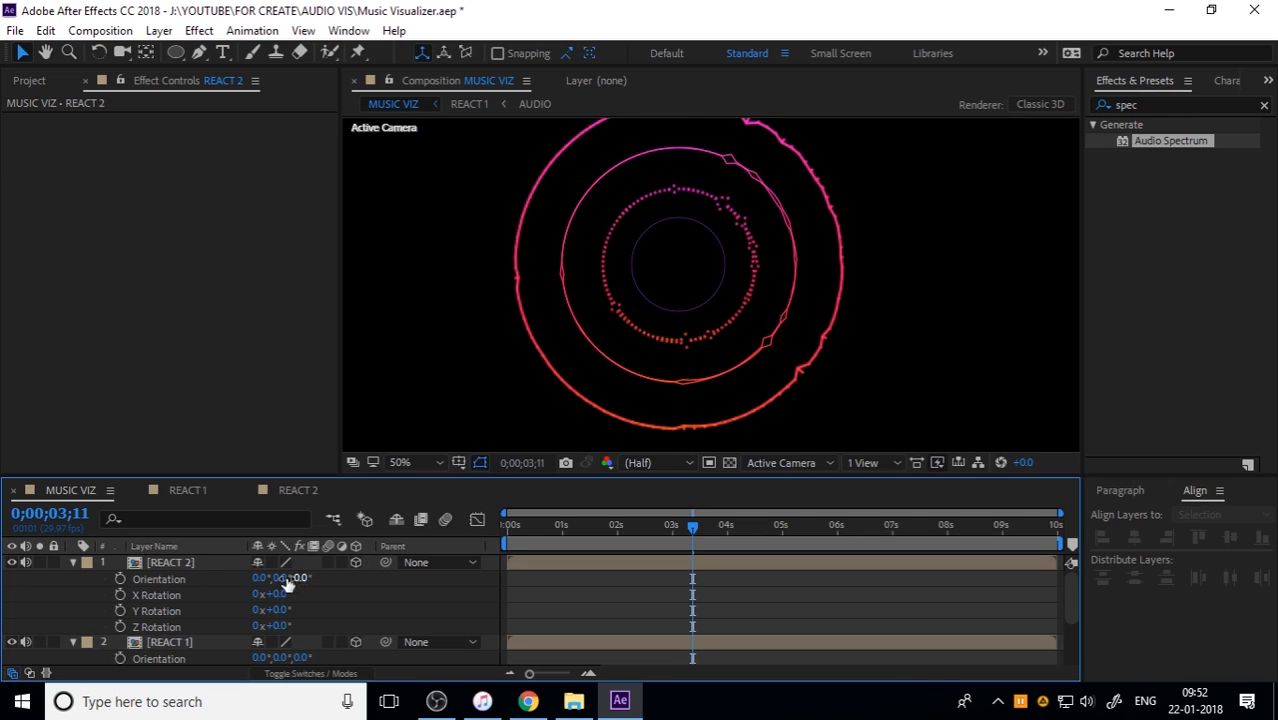
drag(261, 579, 179, 584)
key(ctrl+z)
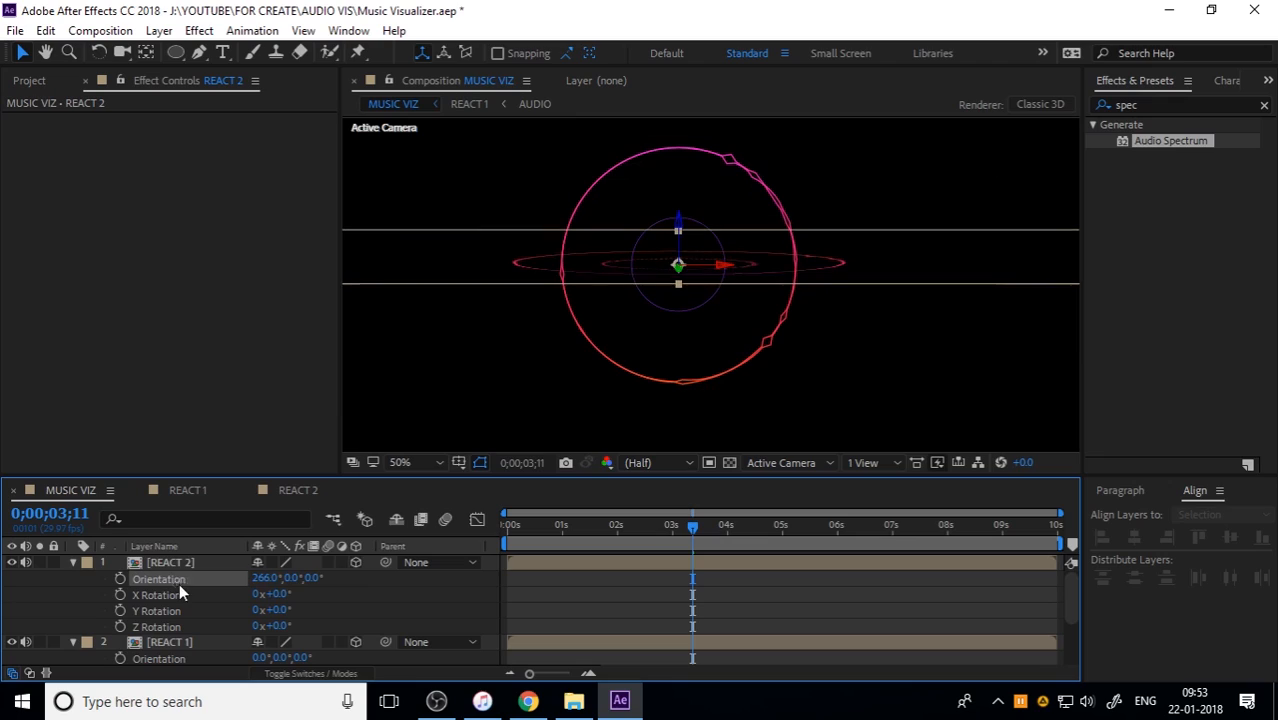
key(ctrl+z)
Step: Tilt the REACT 2 and REACT 1 layers by setting the X orientation of each to -75°
click(260, 578)
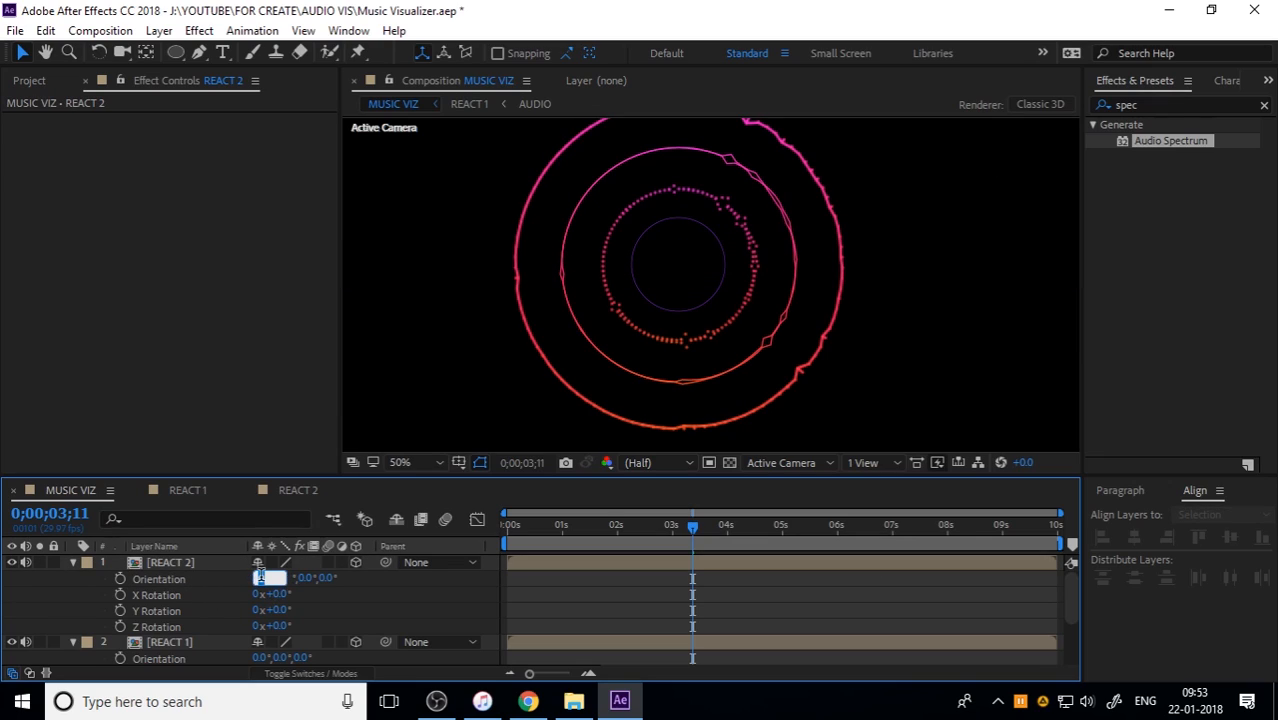
text(-75)
key(Return)
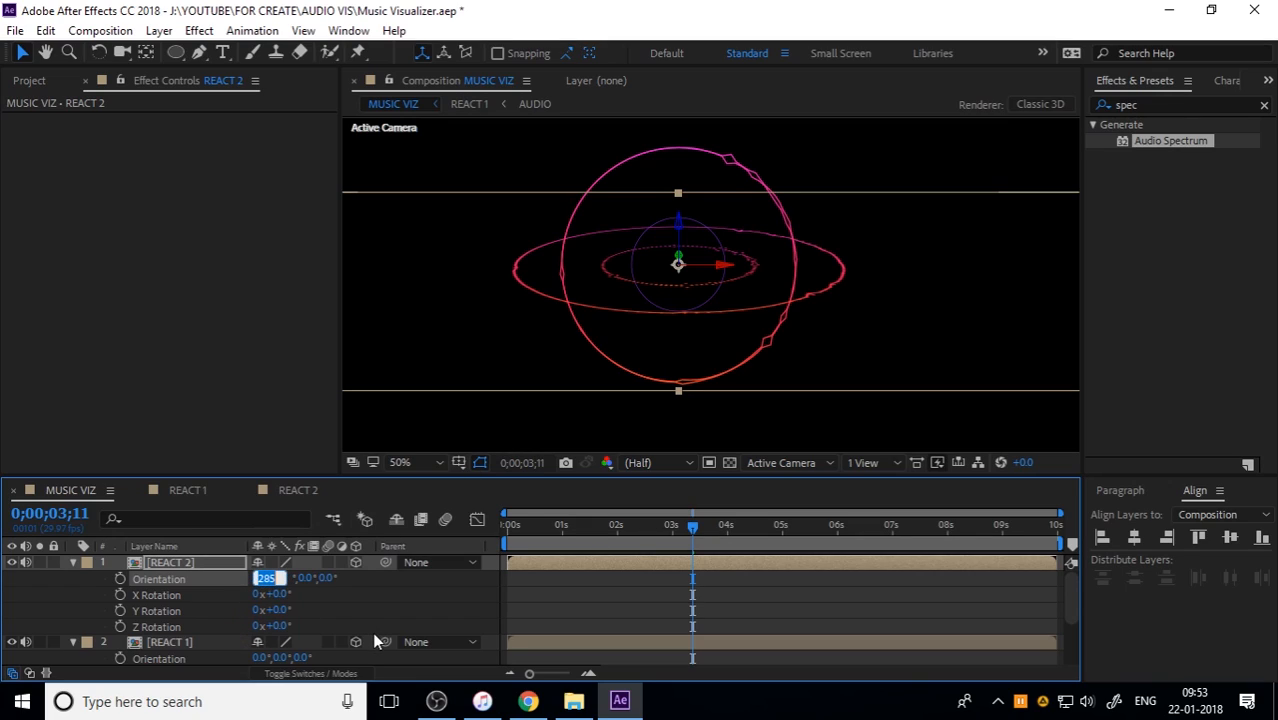
text(-75)
key(Return)
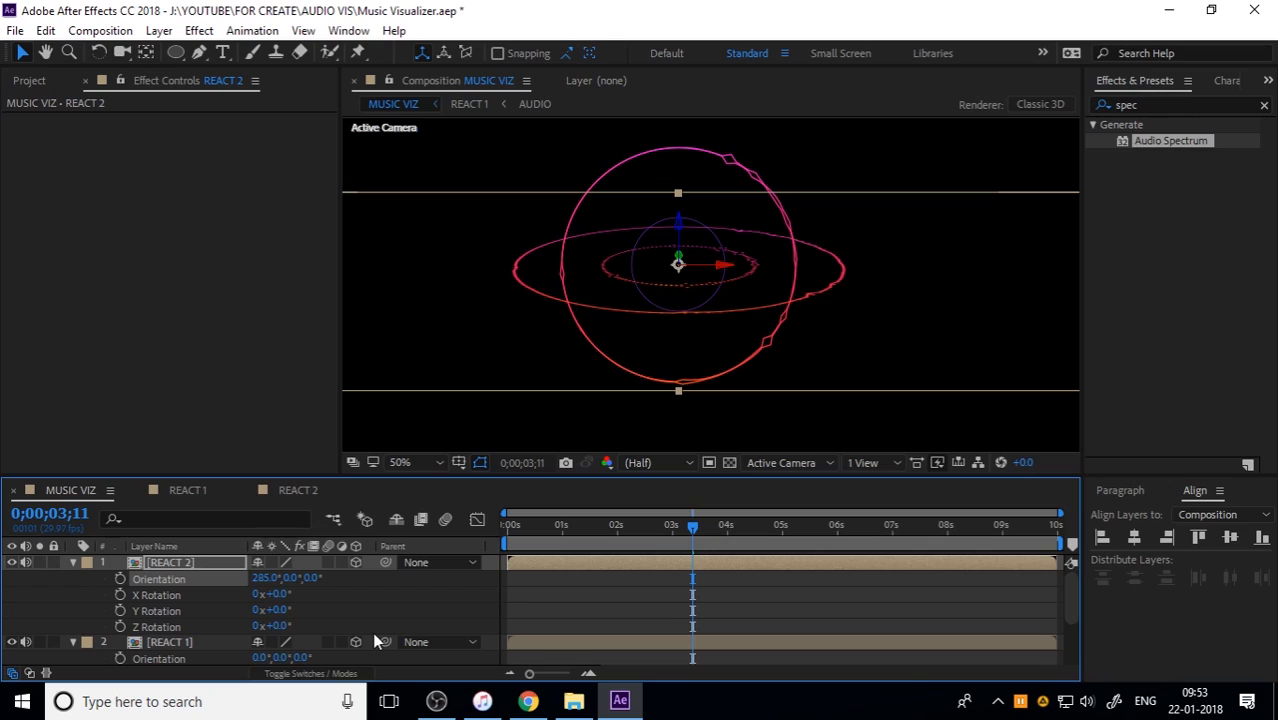
scroll(174, 628, down, 3)
click(257, 609)
key(Return)
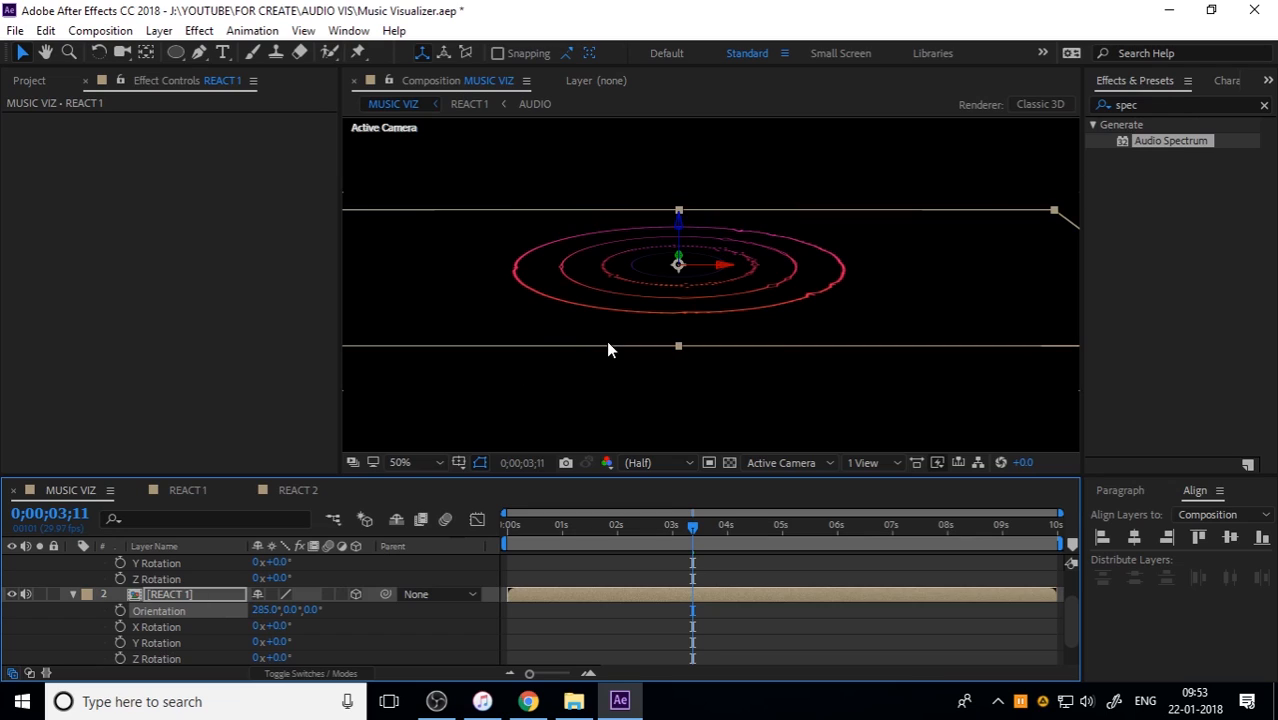
Step: Preview the tilted rings from the start of the timeline
key(Home)
key(space)
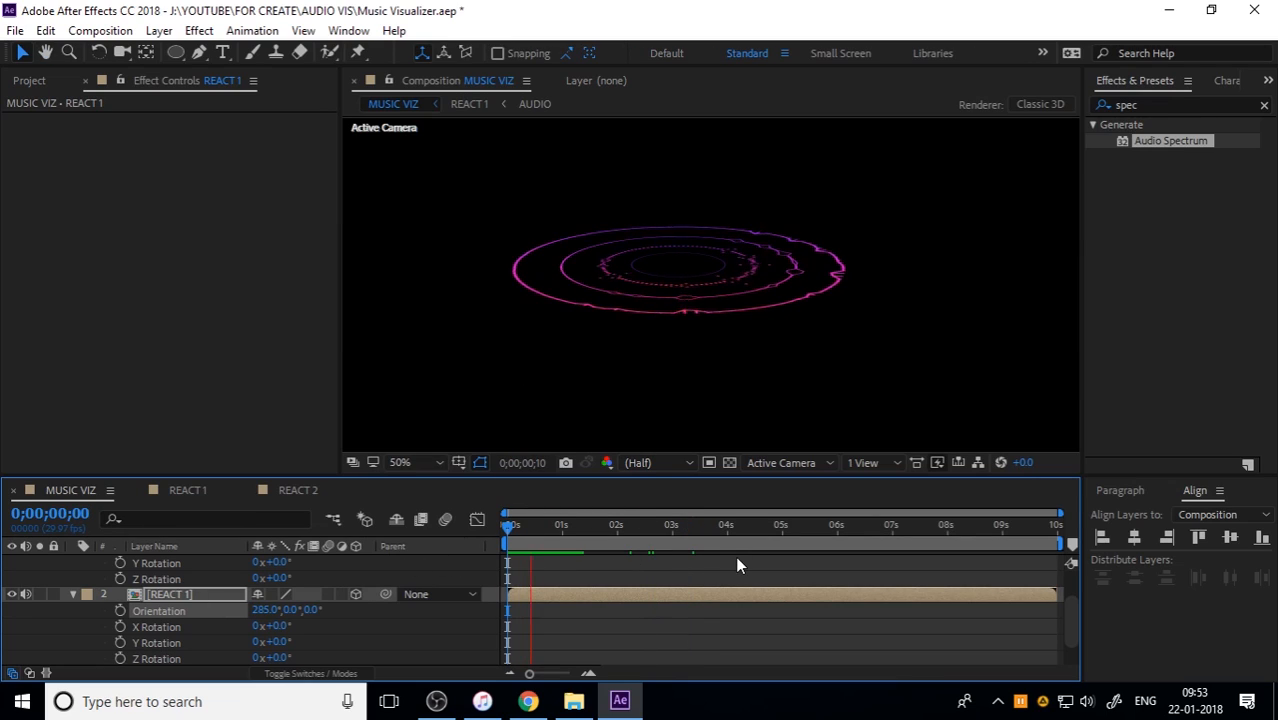
key(space)
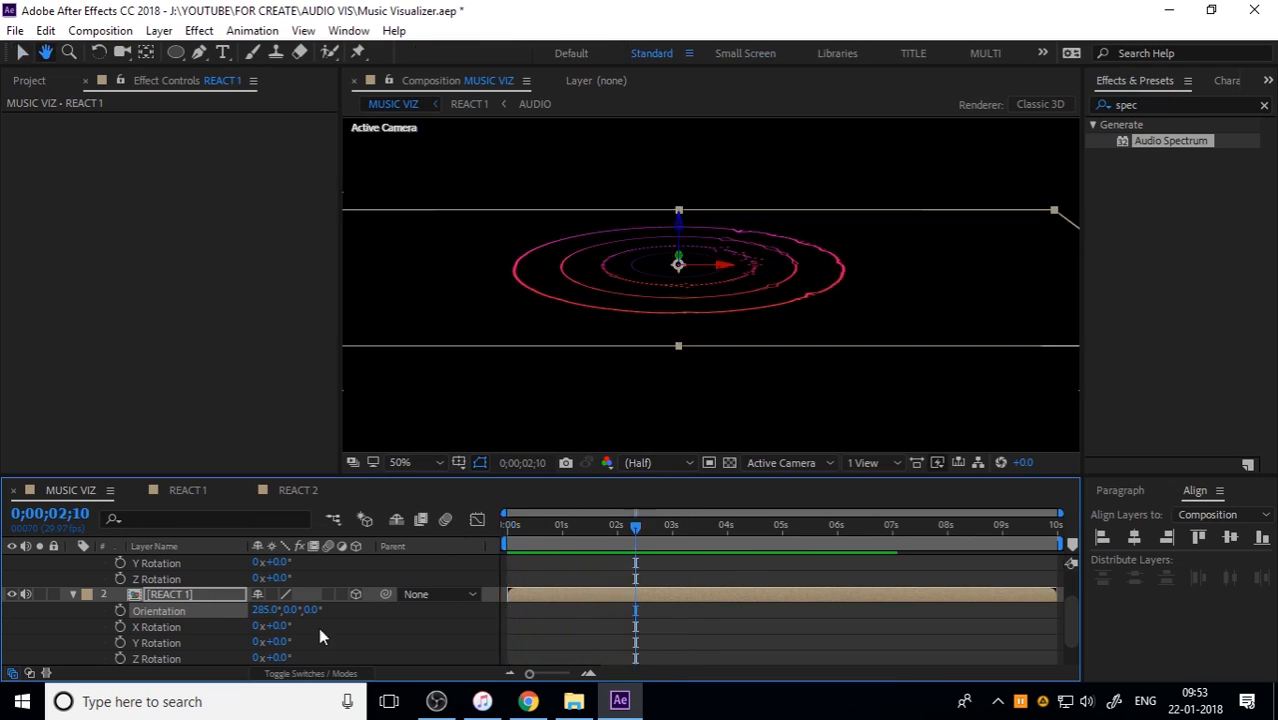
Step: Replace the displayed rotation properties of REACT 2 and REACT 1 with their position properties and target REACT 1
scroll(168, 607, up, 2)
click(162, 561)
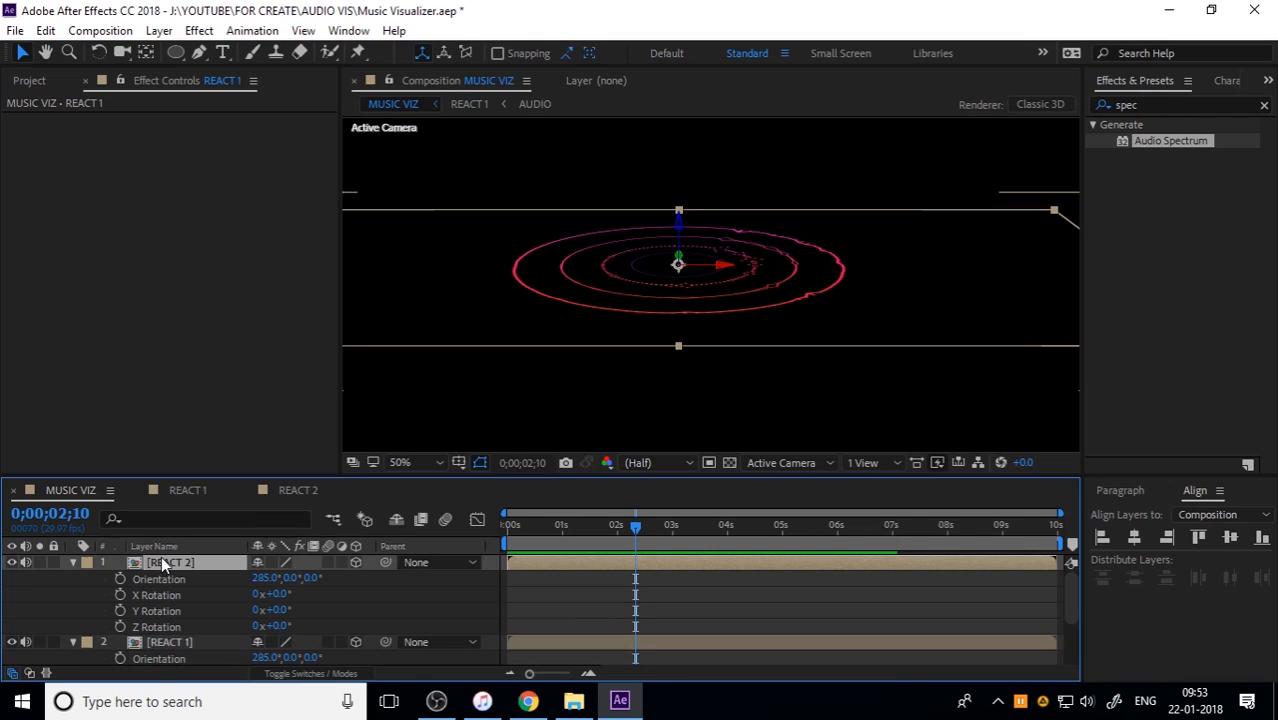
click(73, 561)
click(73, 577)
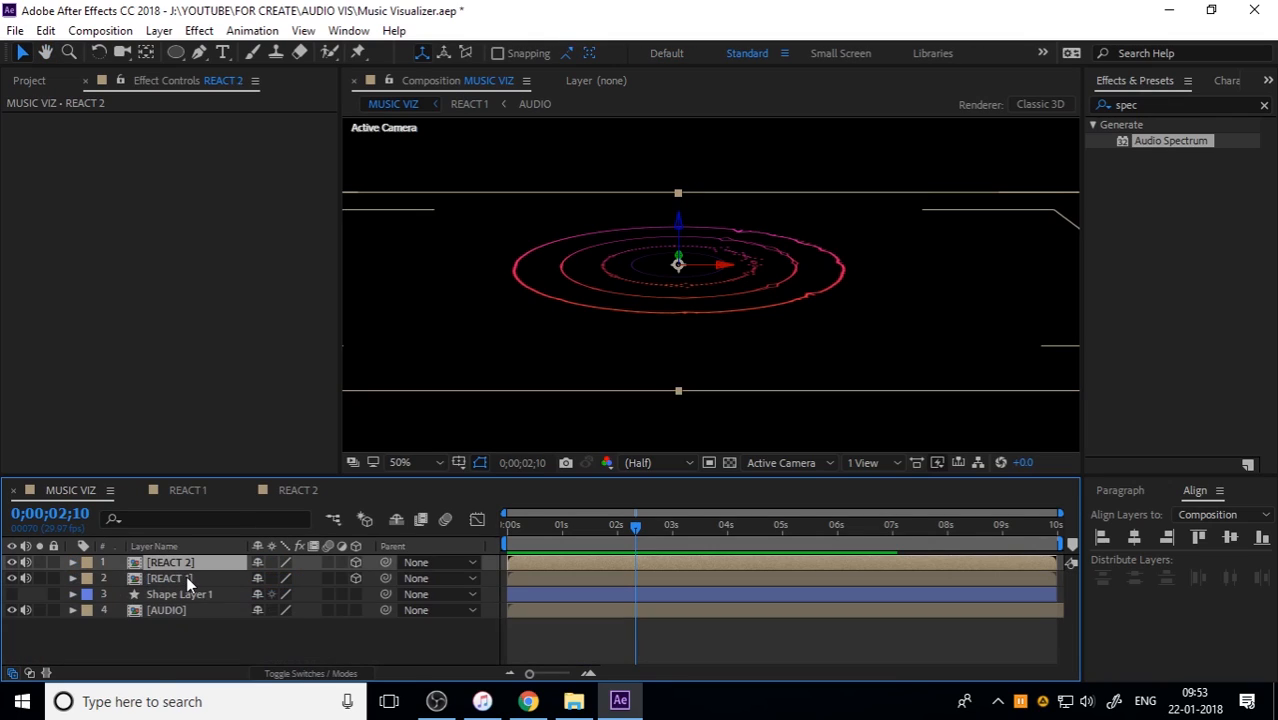
shift+click(187, 580)
key(p)
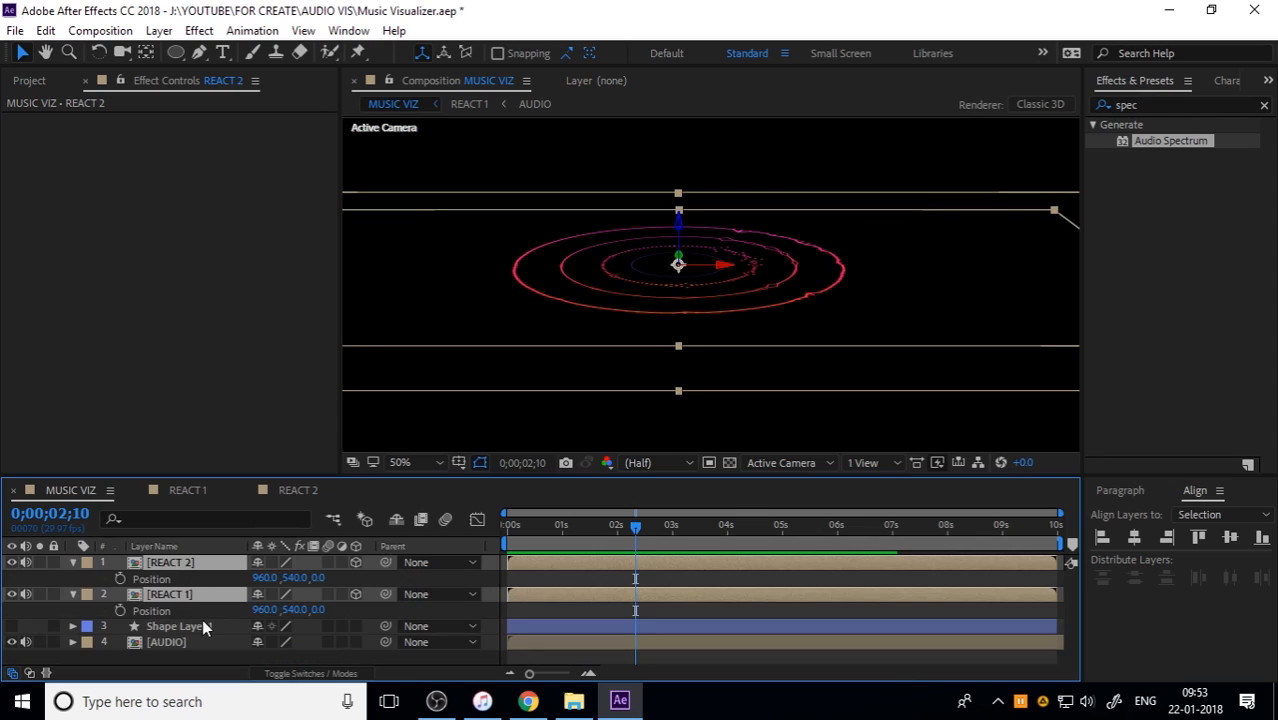
click(208, 605)
Step: Try repositioning the REACT 1 rings, including lowering them along their Z axis, and undo the changes
drag(296, 578, 483, 578)
key(ctrl+z)
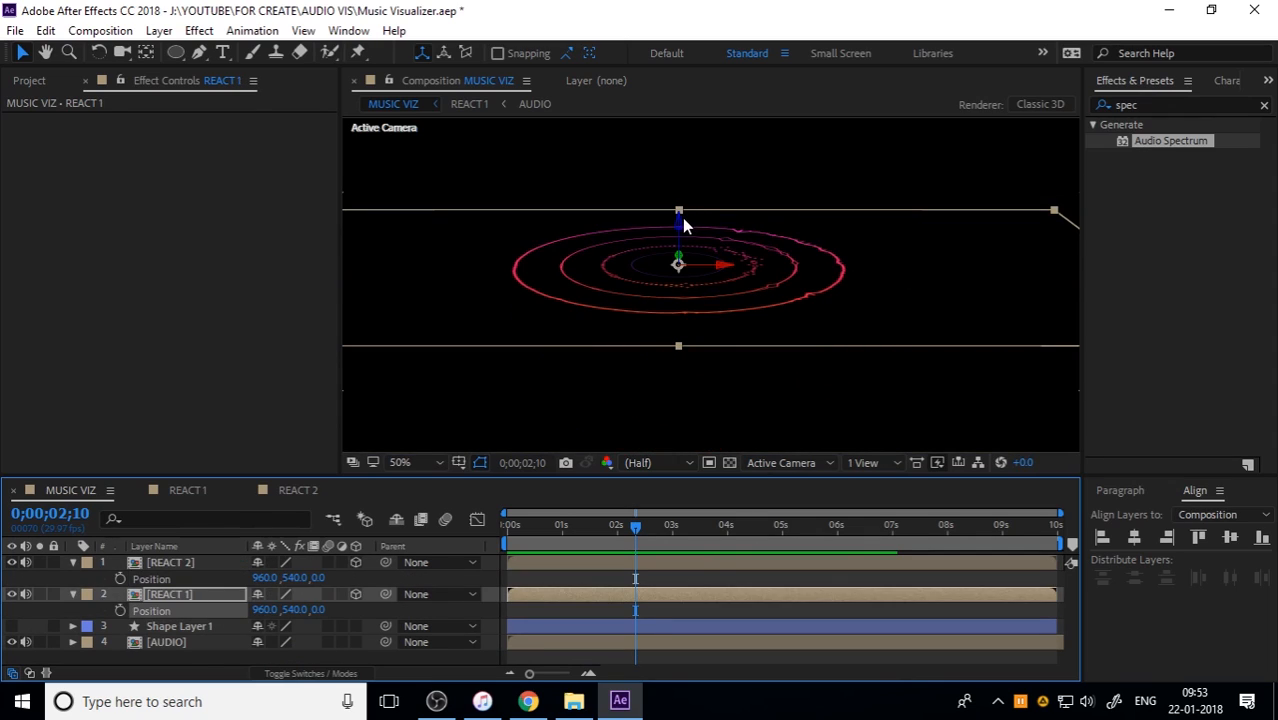
drag(680, 224, 676, 335)
key(ctrl+z)
Step: Raise the REACT 1 layer along its Z axis to a position of about 960, 447.3, -24.8
drag(678, 230, 679, 186)
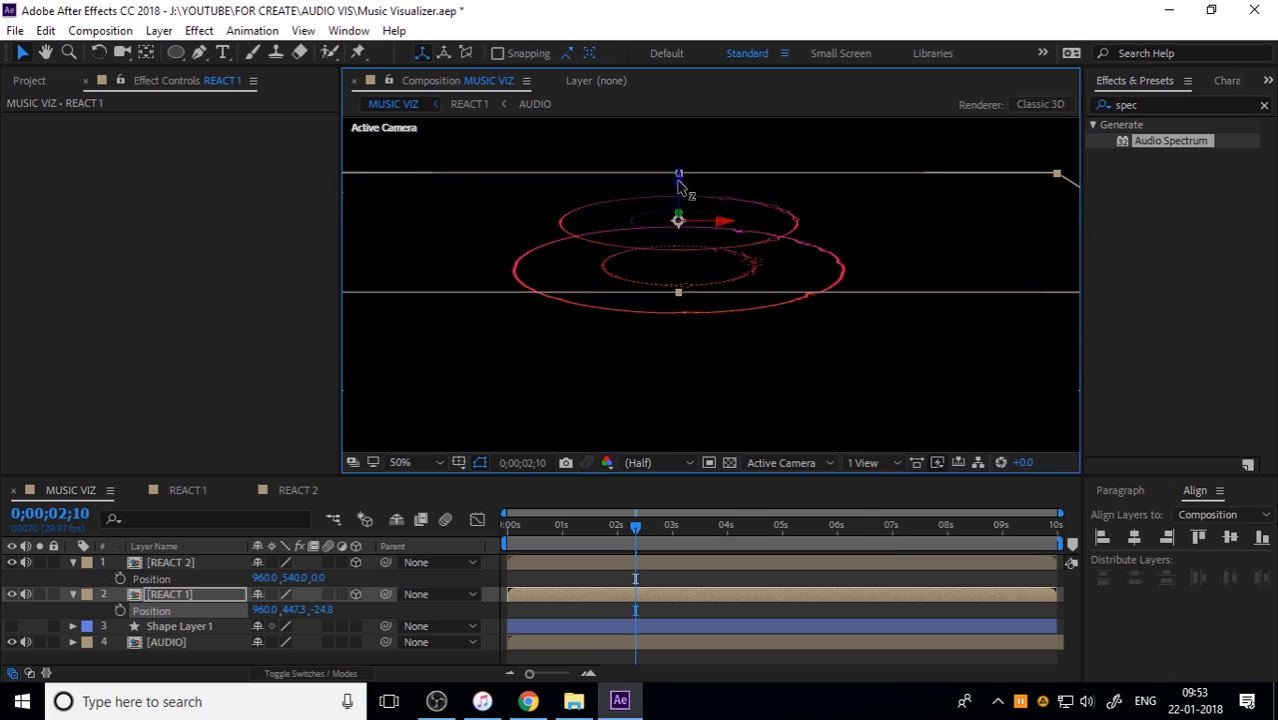
scroll(727, 237, down, 2)
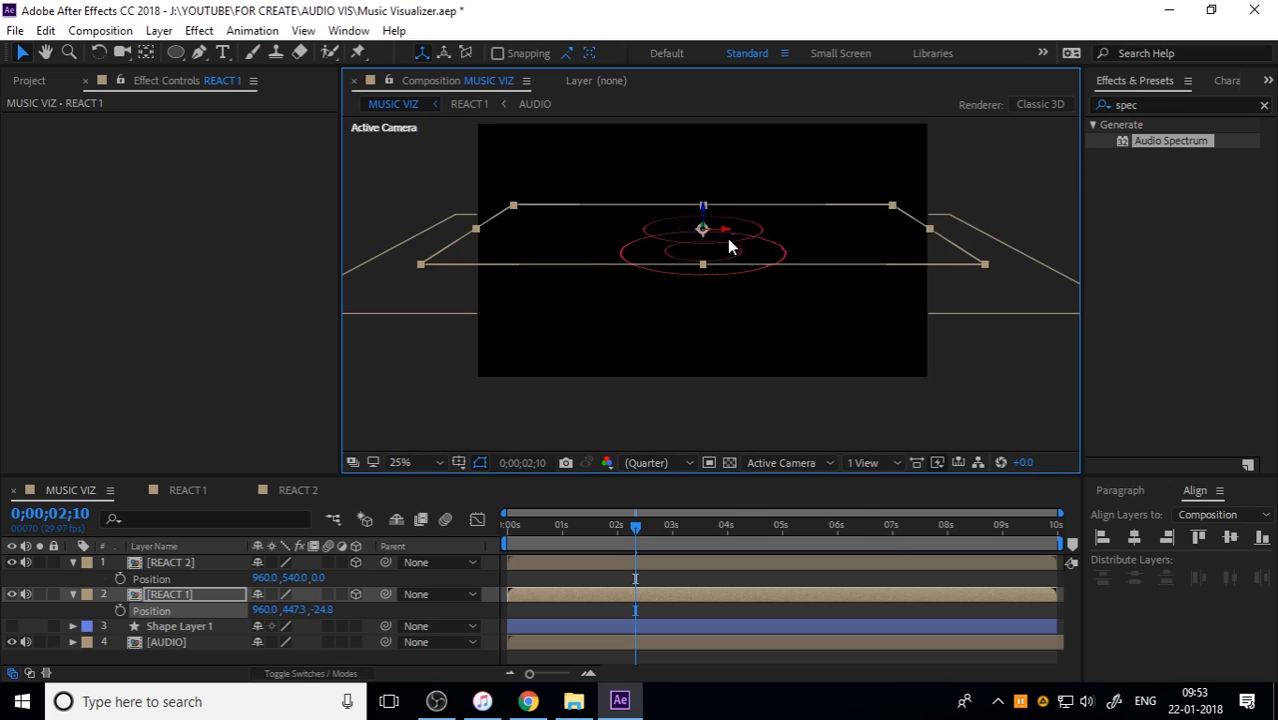
click(998, 379)
Step: Preview MUSIC VIZ from the start to check the rings stacked at different heights
scroll(720, 240, up, 2)
click(578, 535)
key(Home)
key(space)
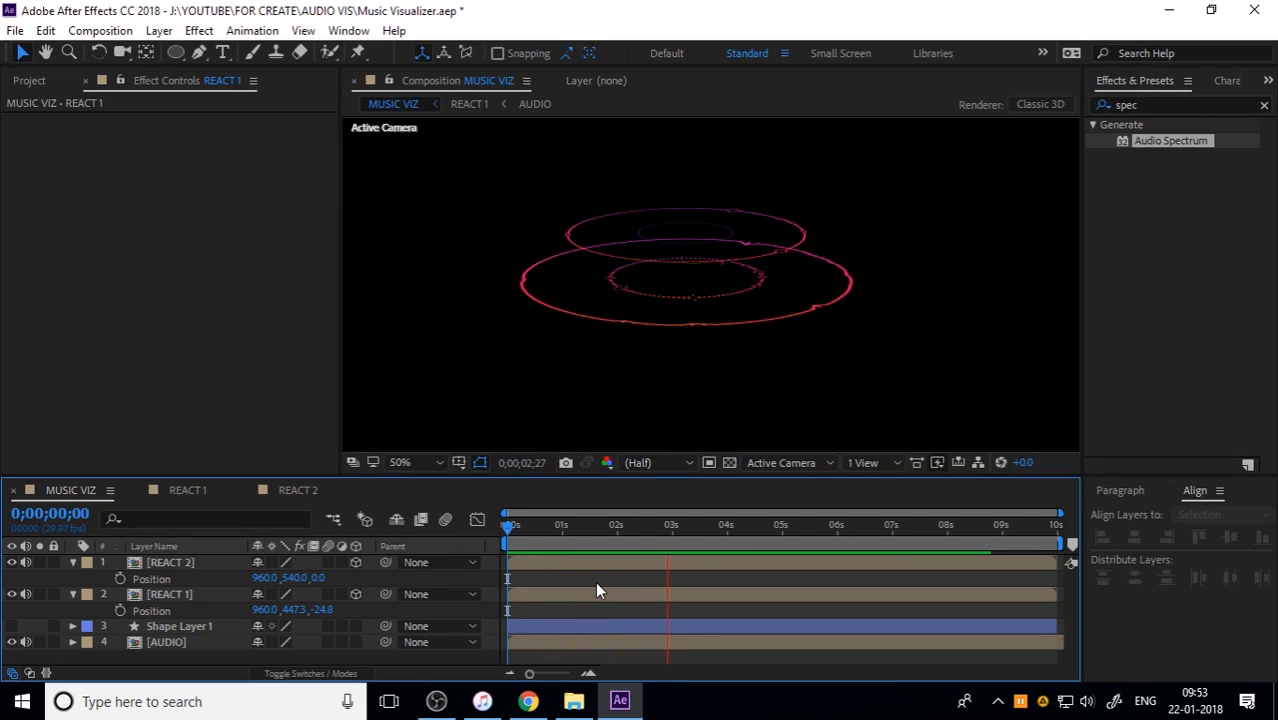
key(space)
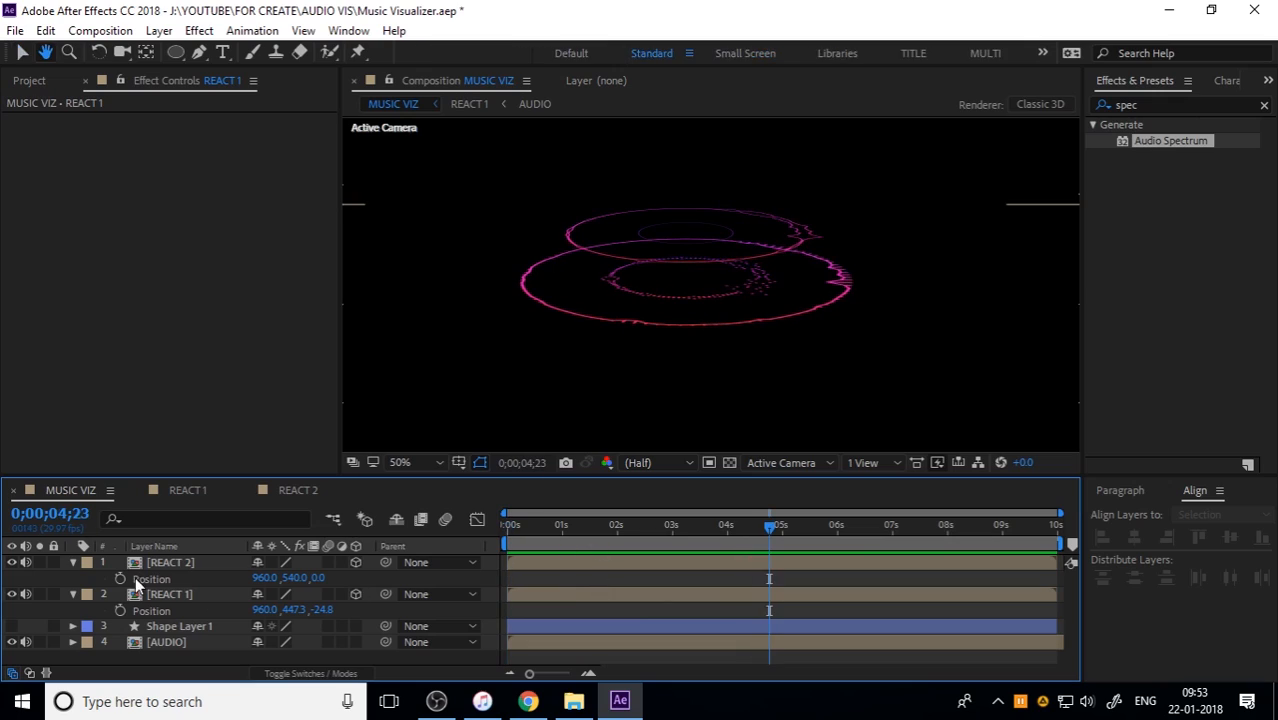
Step: Collapse the REACT 2 layer's properties and switch its visibility off and on to identify its rings
click(72, 562)
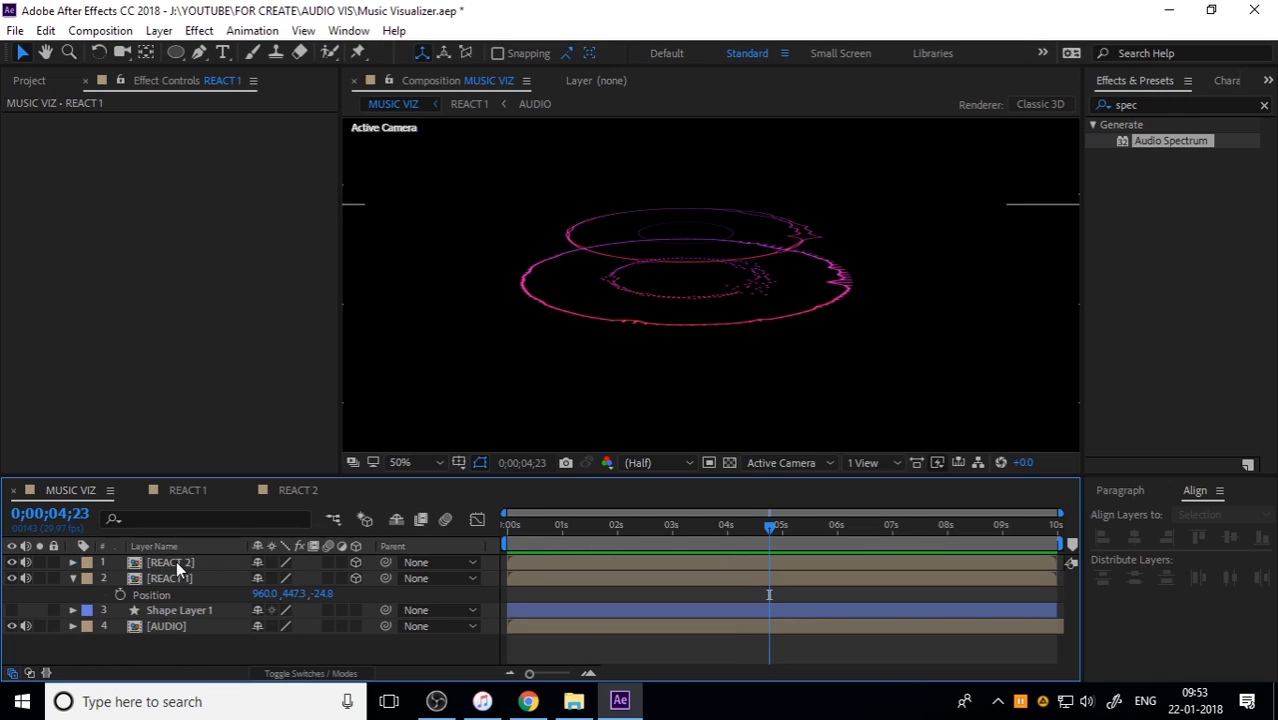
click(177, 563)
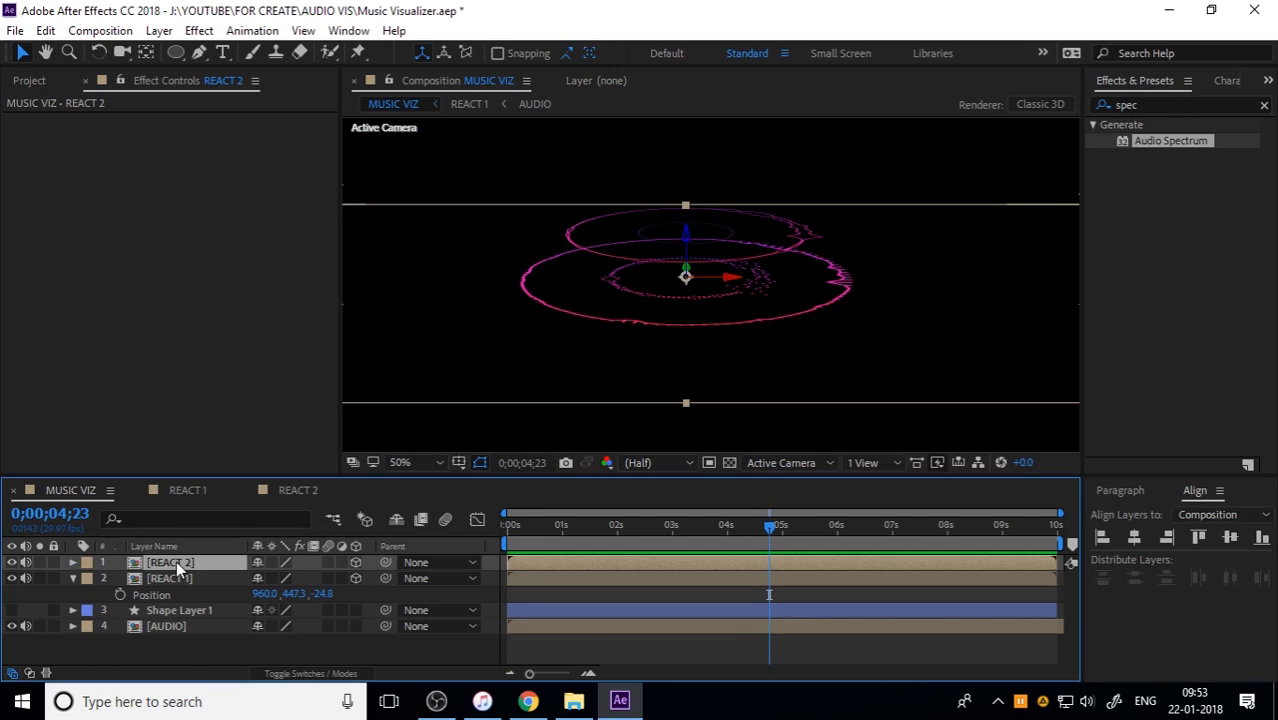
click(13, 563)
click(13, 563)
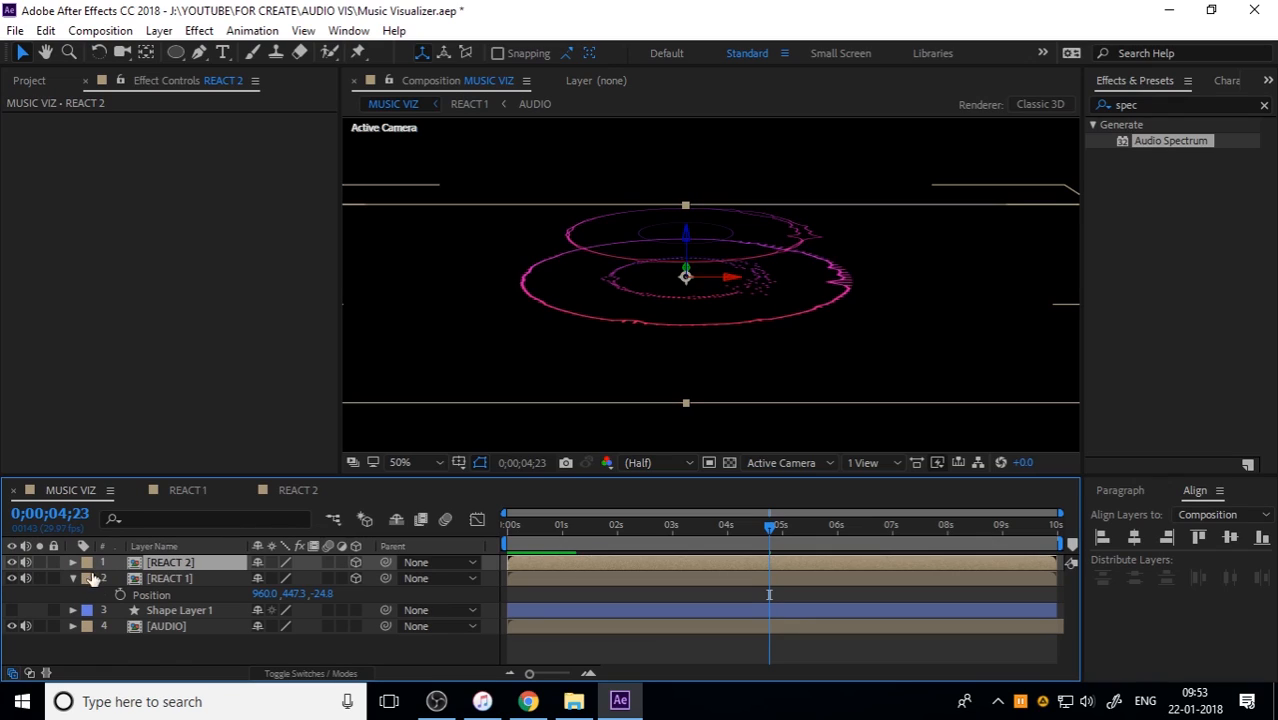
Step: Duplicate the REACT 1 layer and move the copy down along its Z axis, below the REACT 2 rings
click(167, 578)
key(ctrl+d)
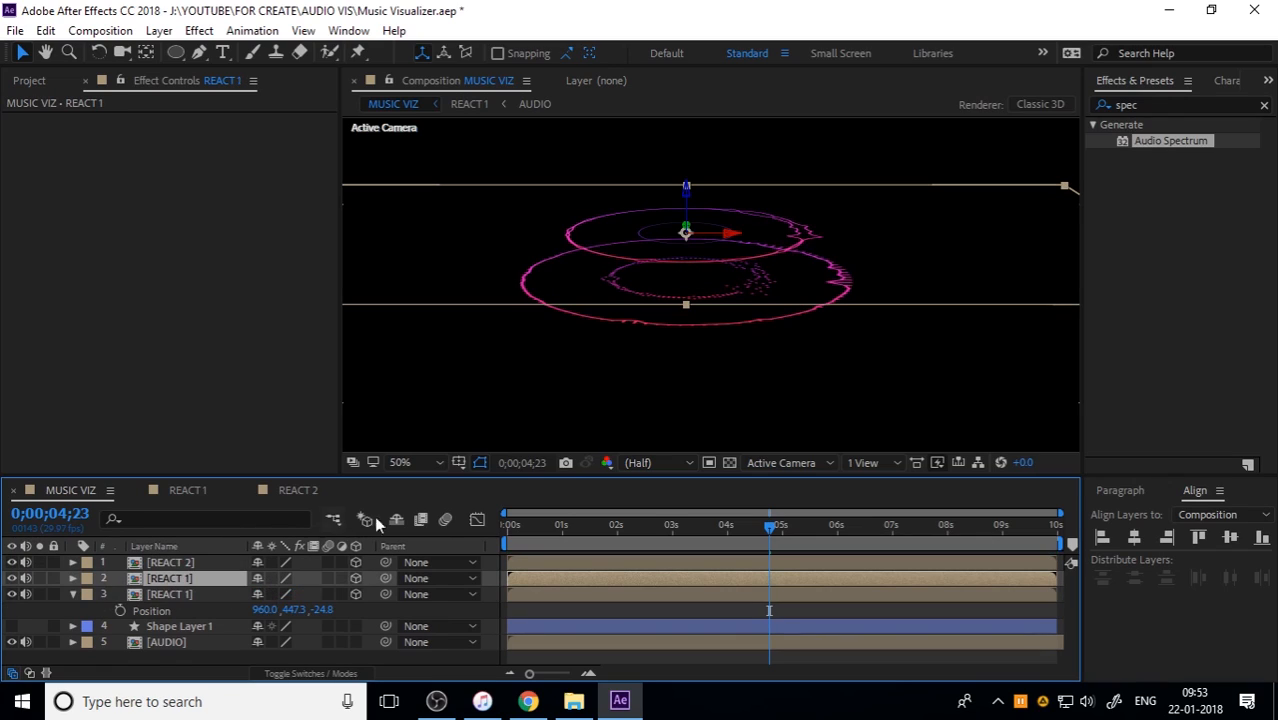
drag(685, 190, 682, 285)
Step: Raise the REACT 2 layer and the REACT 1 copy slightly along their Z axes to tighten the ring stack
click(189, 600)
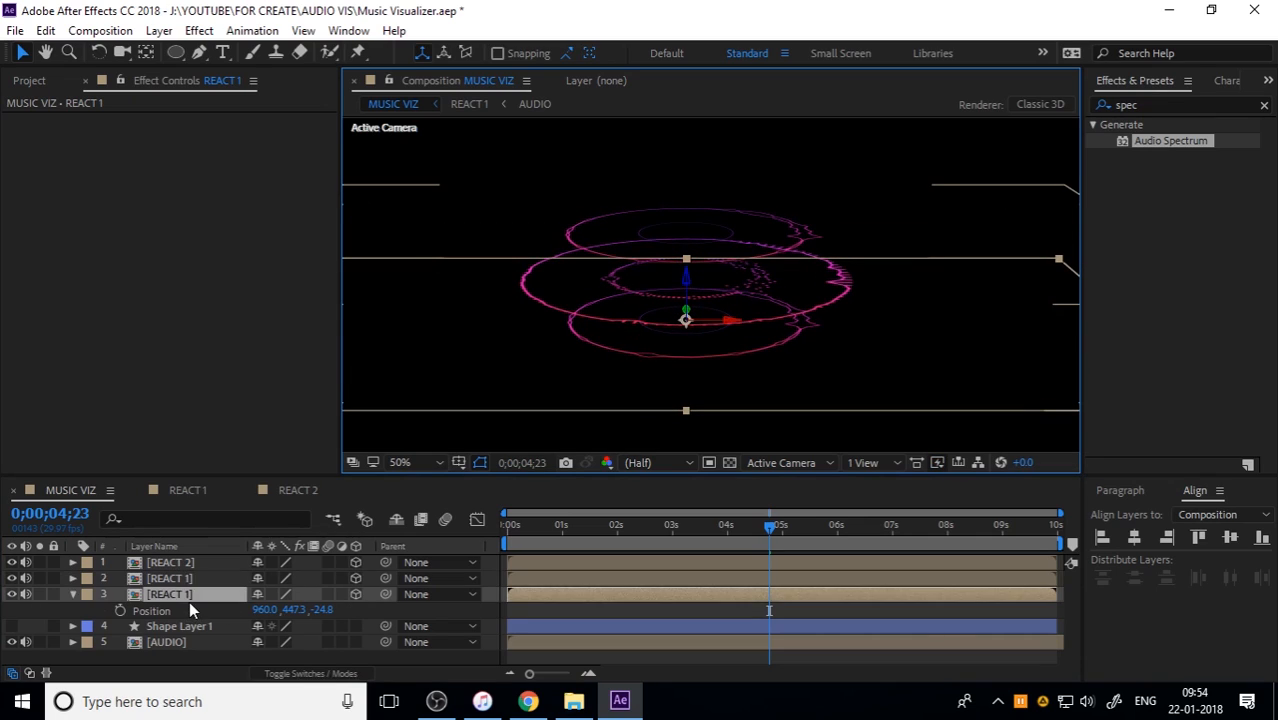
click(193, 561)
drag(688, 238, 687, 220)
click(206, 580)
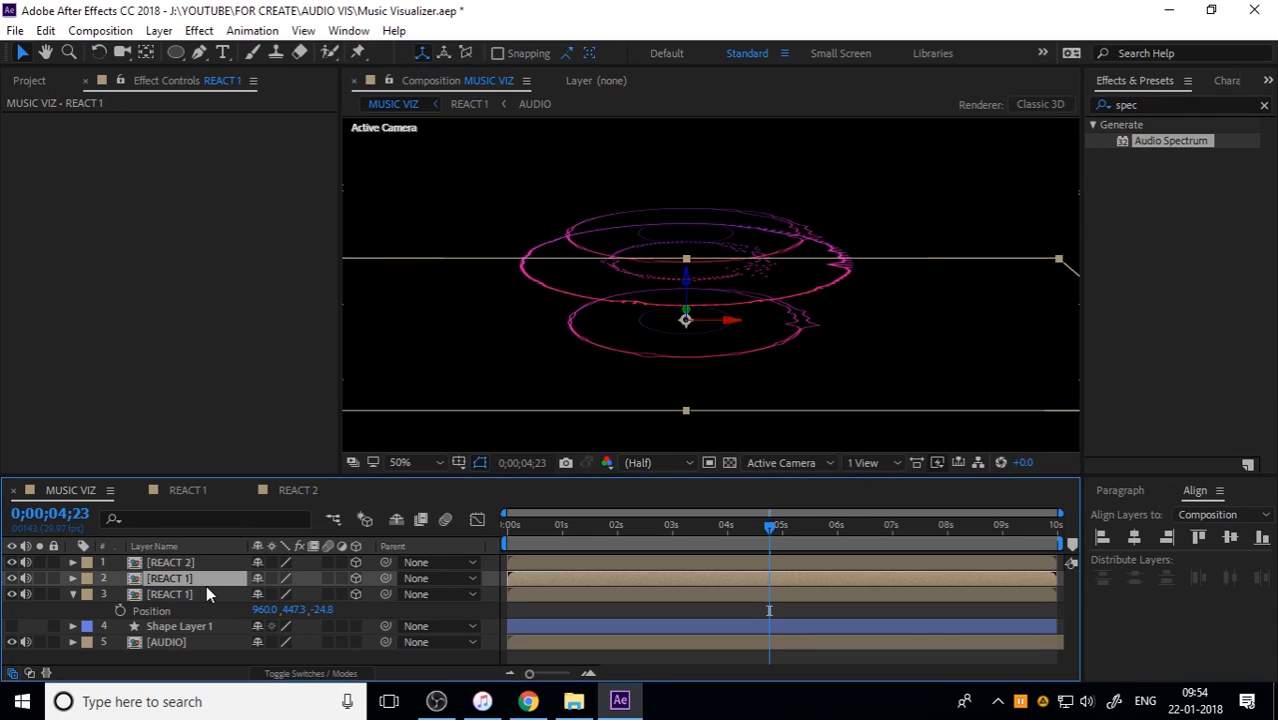
mouse_move(687, 290)
mouse_down()
mouse_move(688, 255)
mouse_move(688, 266)
mouse_up()
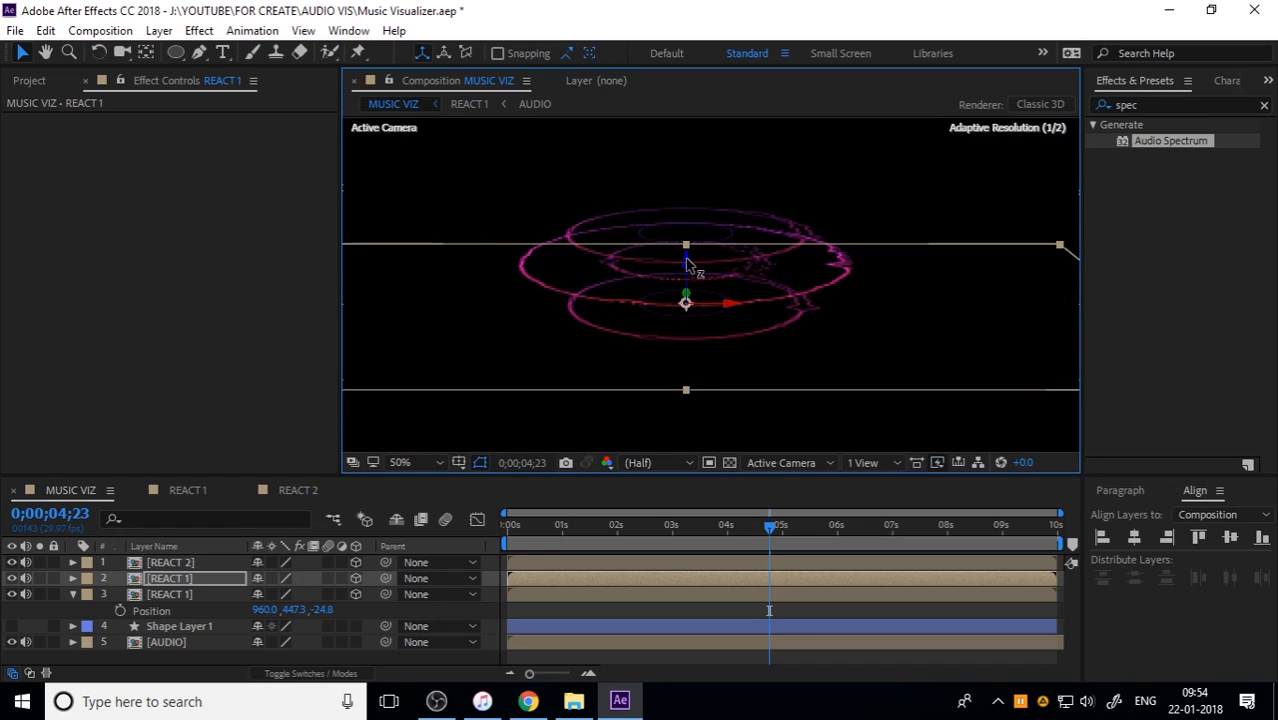
Step: Apply the Fast Box Blur effect to the REACT 1 copy that forms the lowest ring
click(73, 594)
click(175, 648)
click(171, 578)
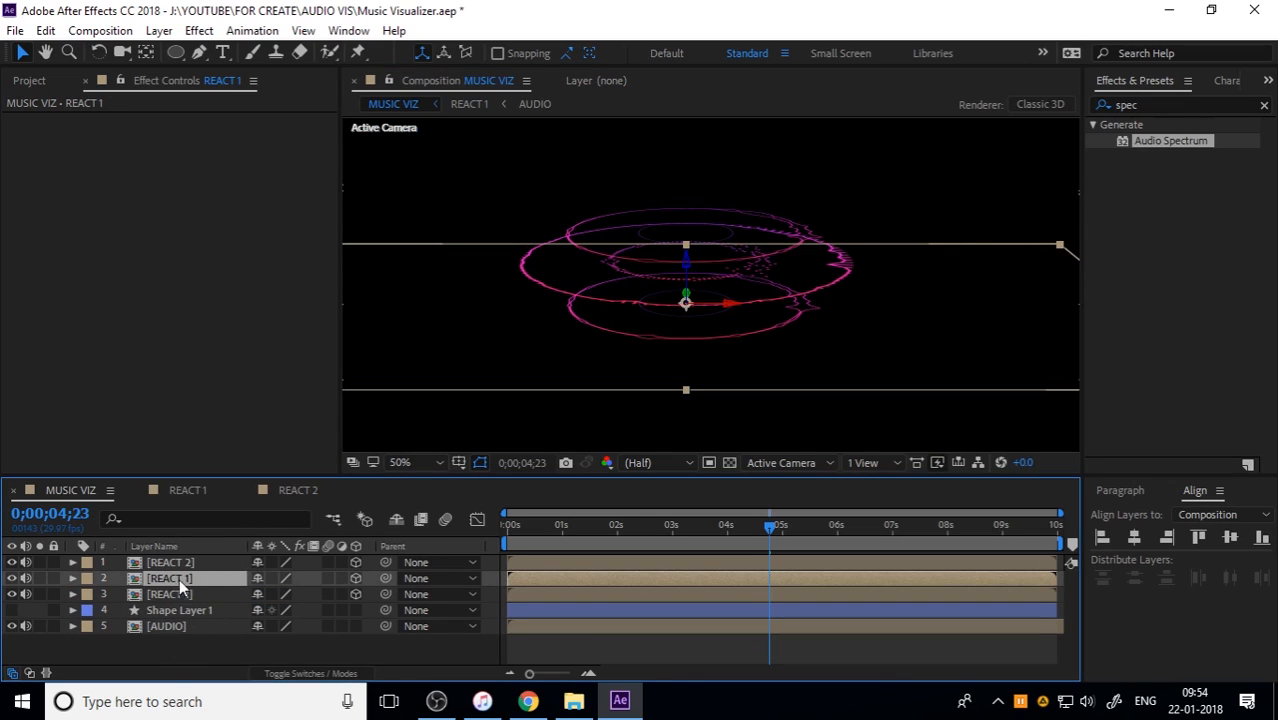
click(199, 30)
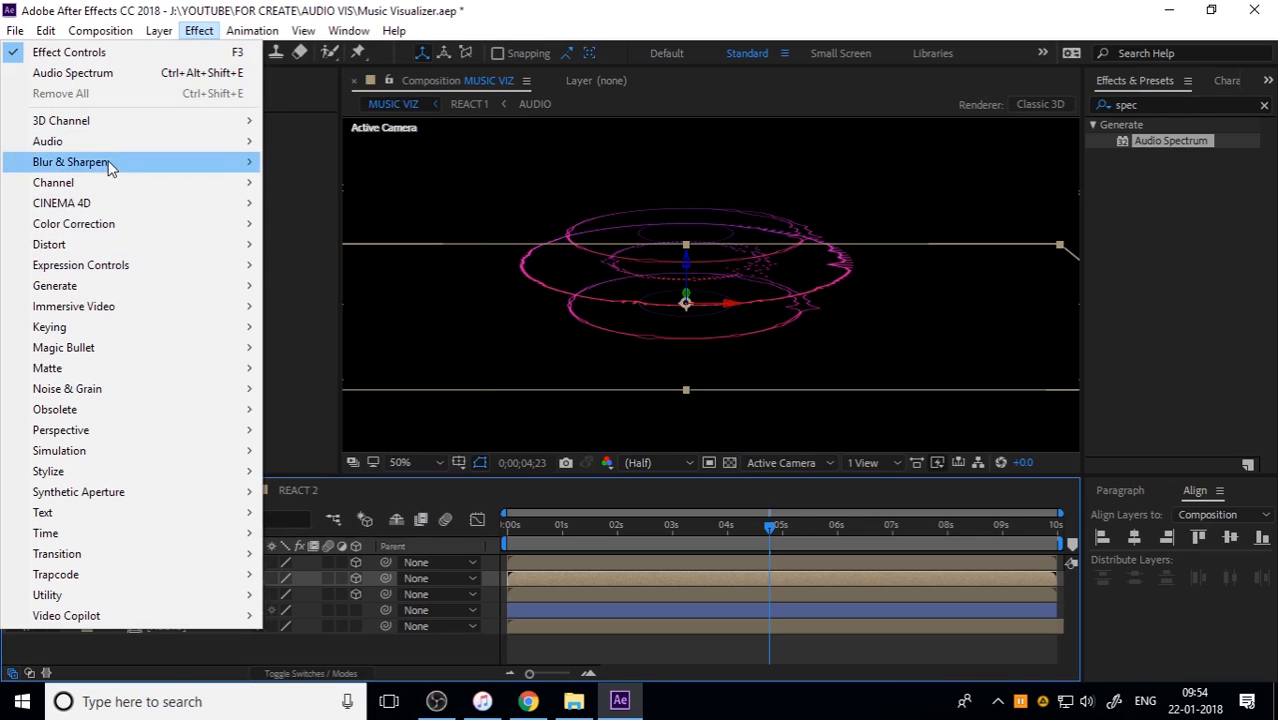
mouse_move(186, 165)
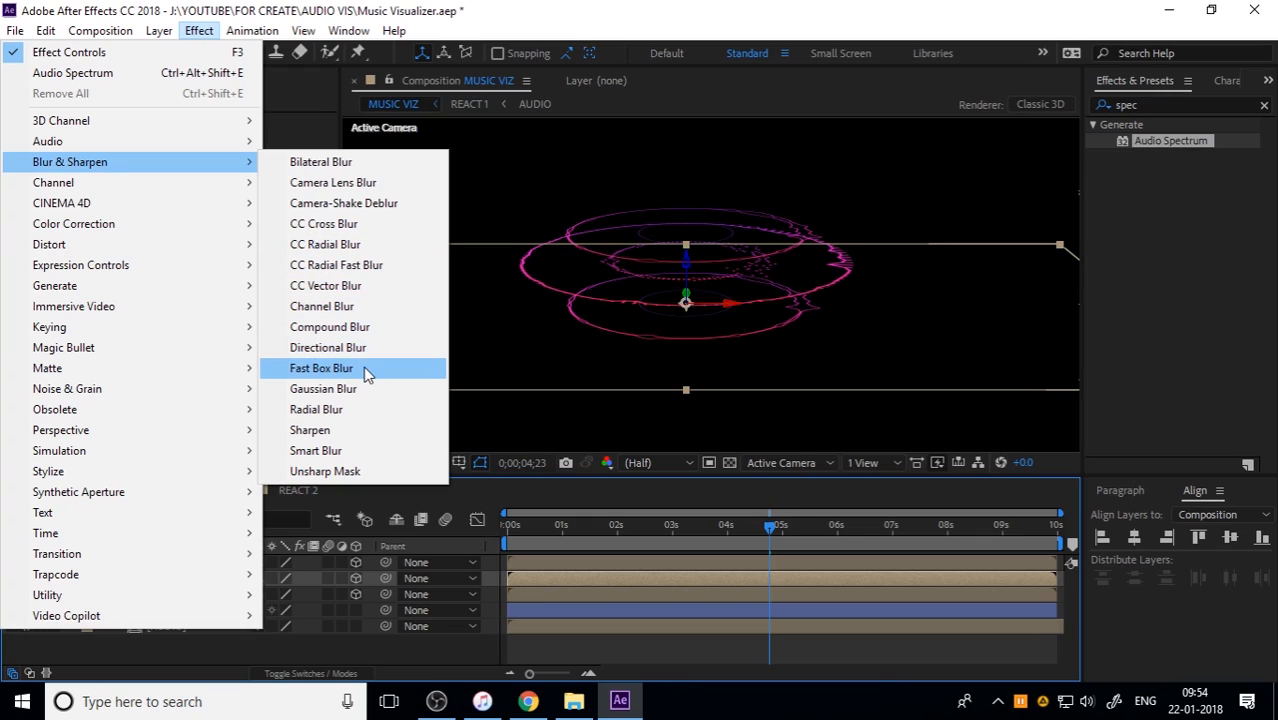
click(321, 368)
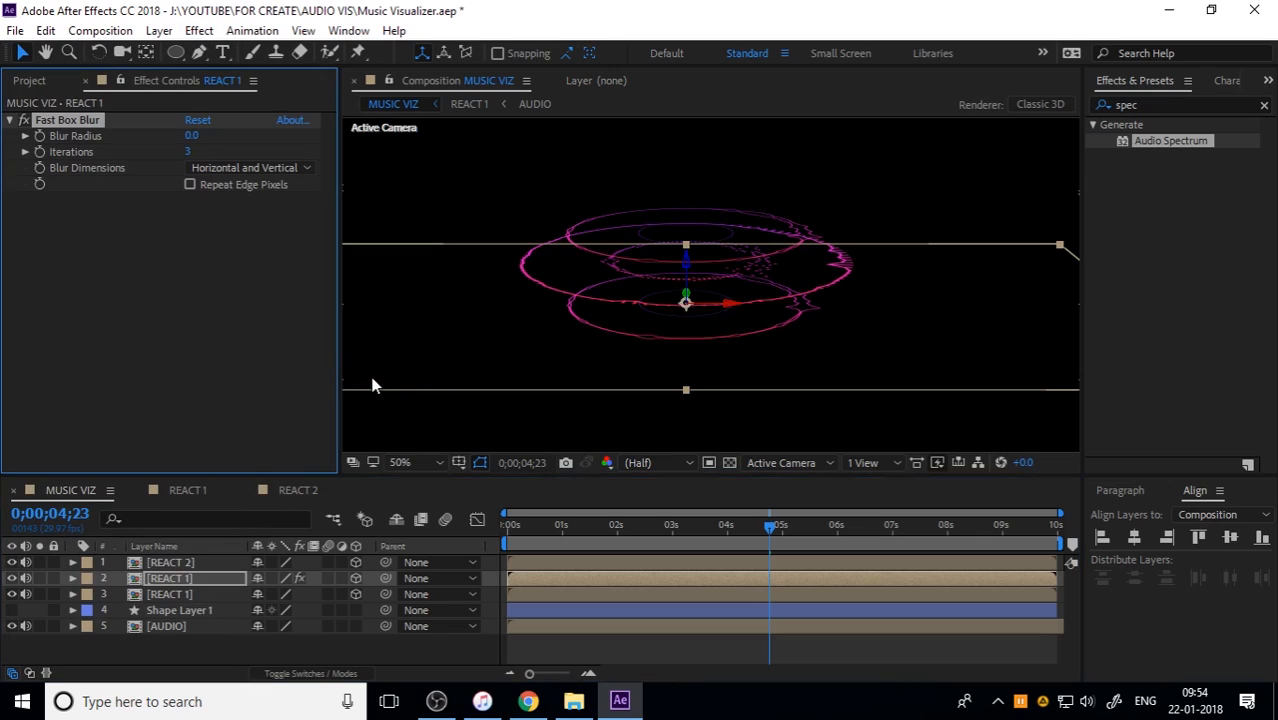
click(602, 634)
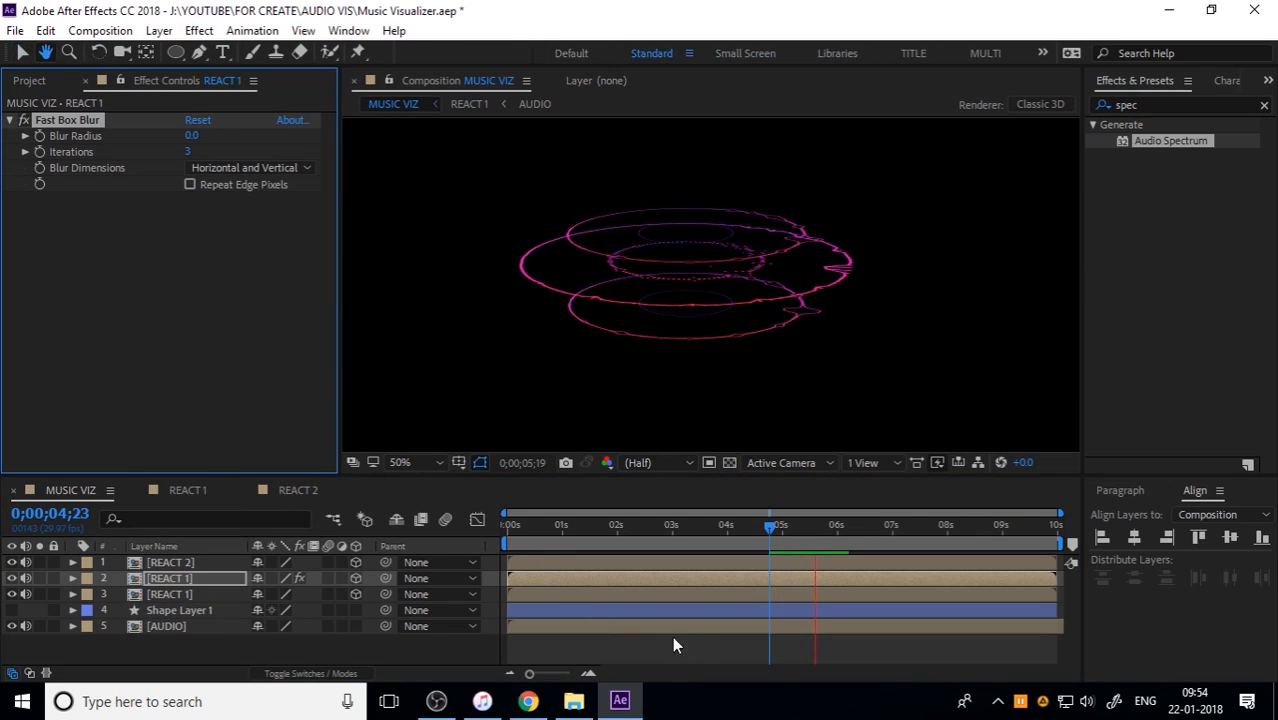
Step: Try Blur Radius values of 10 and 5 for the Fast Box Blur on the REACT 1 copy
drag(191, 136, 222, 136)
key(ctrl+z)
click(197, 136)
text(10)
key(Return)
click(190, 136)
text(5)
key(Return)
Step: Preview MUSIC VIZ, including from the start, to judge the blur on the lowest ring
key(space)
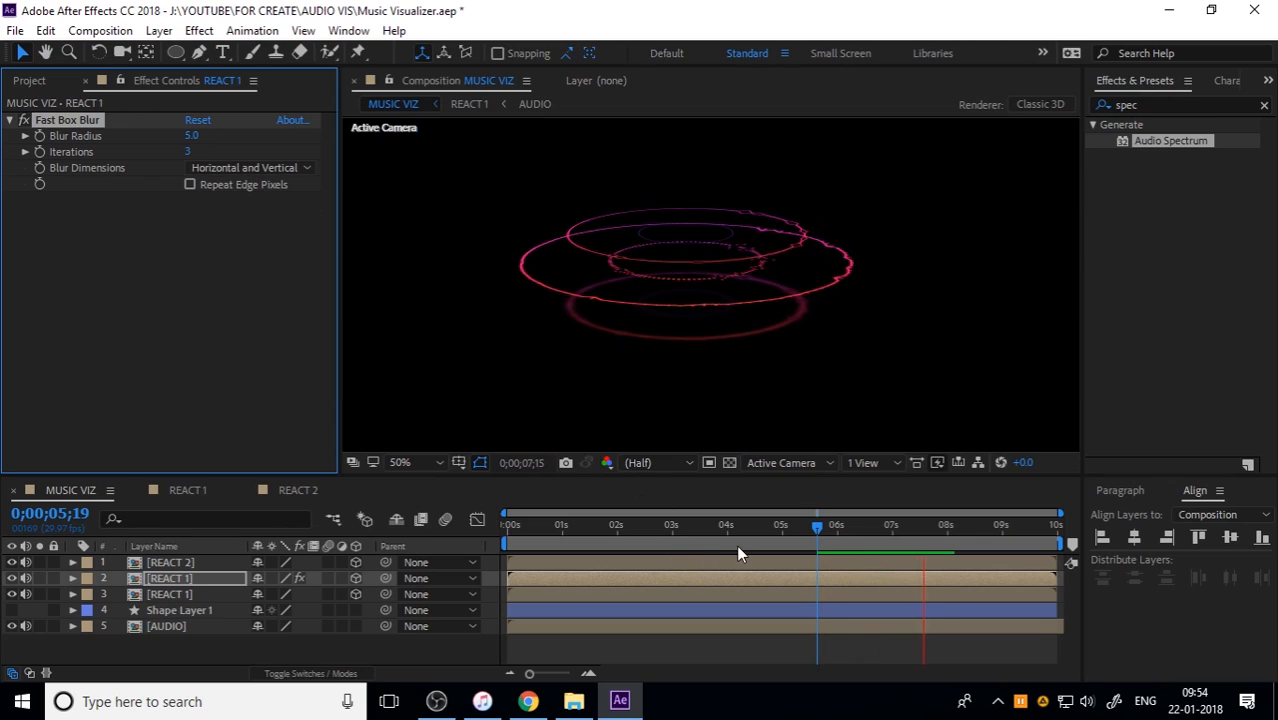
key(space)
drag(591, 529, 478, 530)
key(space)
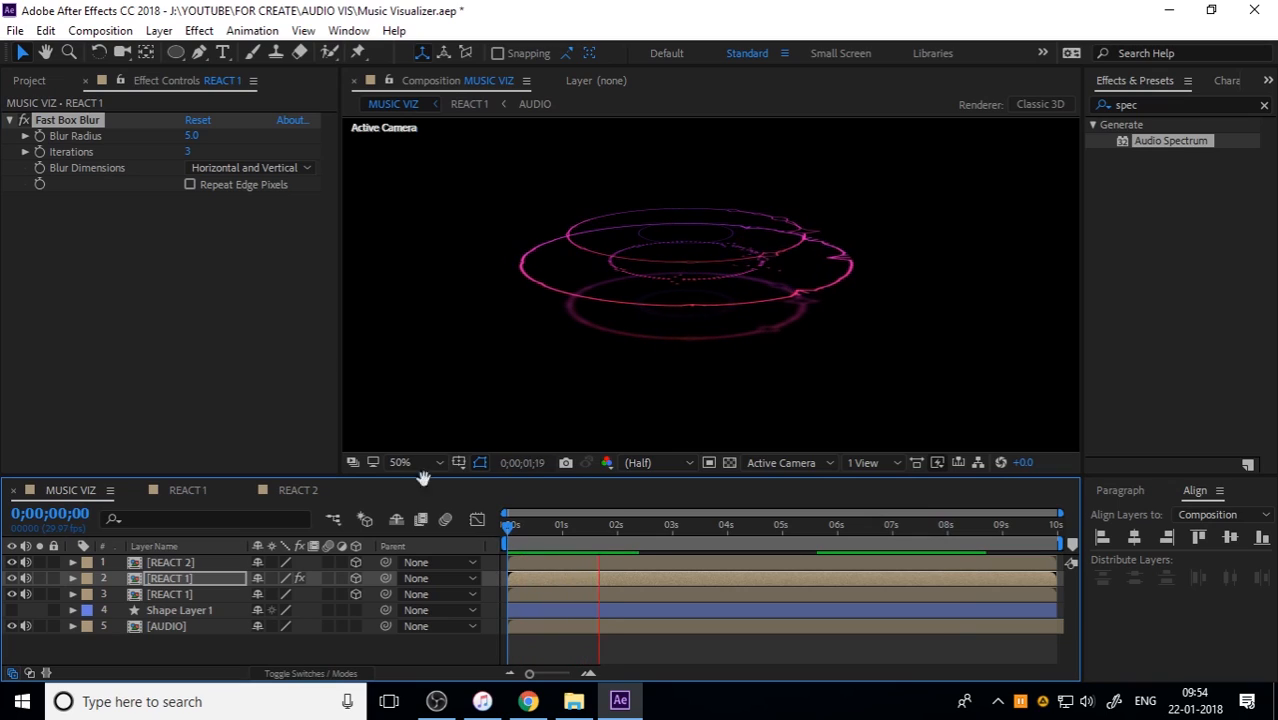
key(space)
Step: Set the REACT 1 copy's Fast Box Blur radius to 4 and preview the softened ring
click(197, 136)
key(space)
key(space)
click(190, 135)
text(4)
key(Return)
key(space)
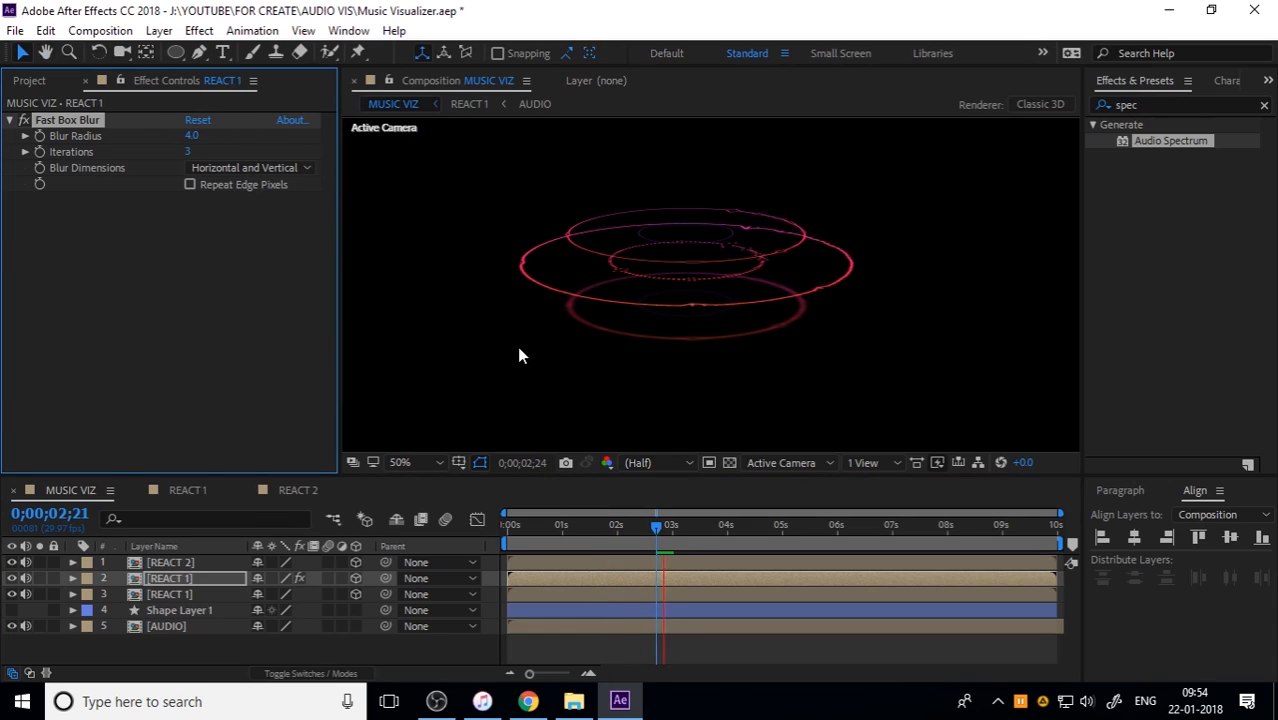
key(space)
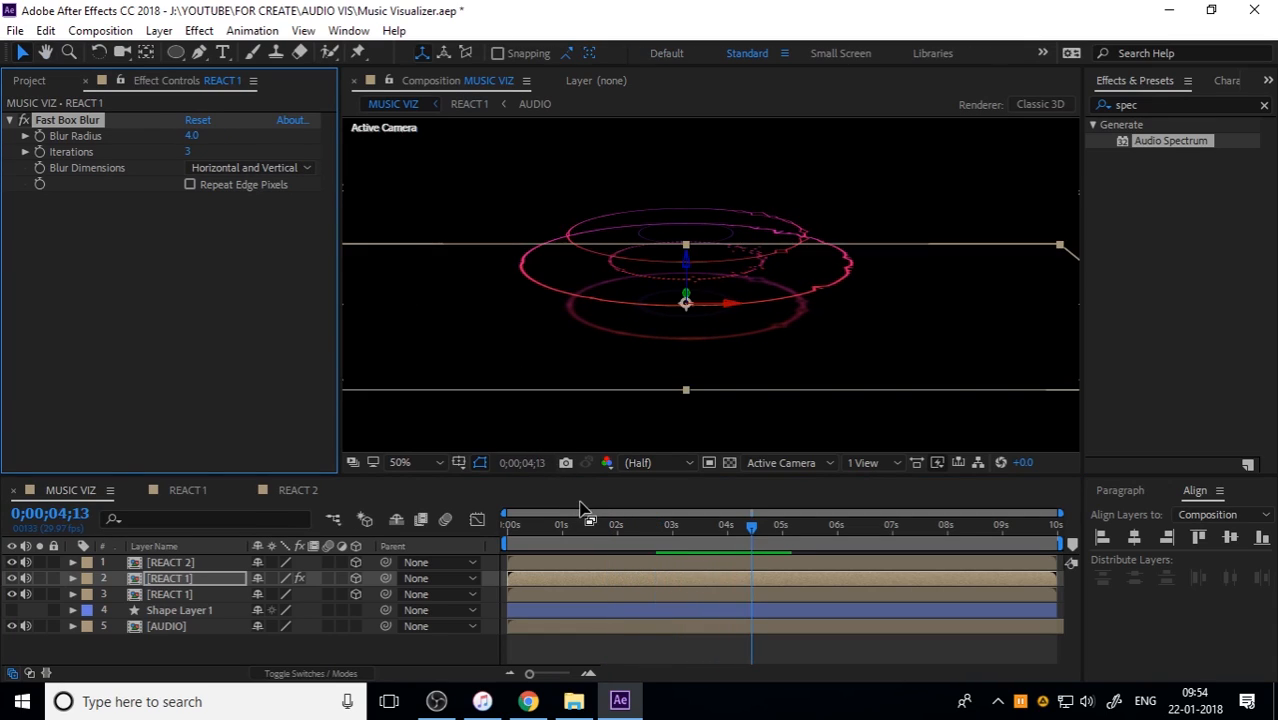
Step: Deselect the layers and play MUSIC VIZ from the start to check the whole ring stack
click(207, 638)
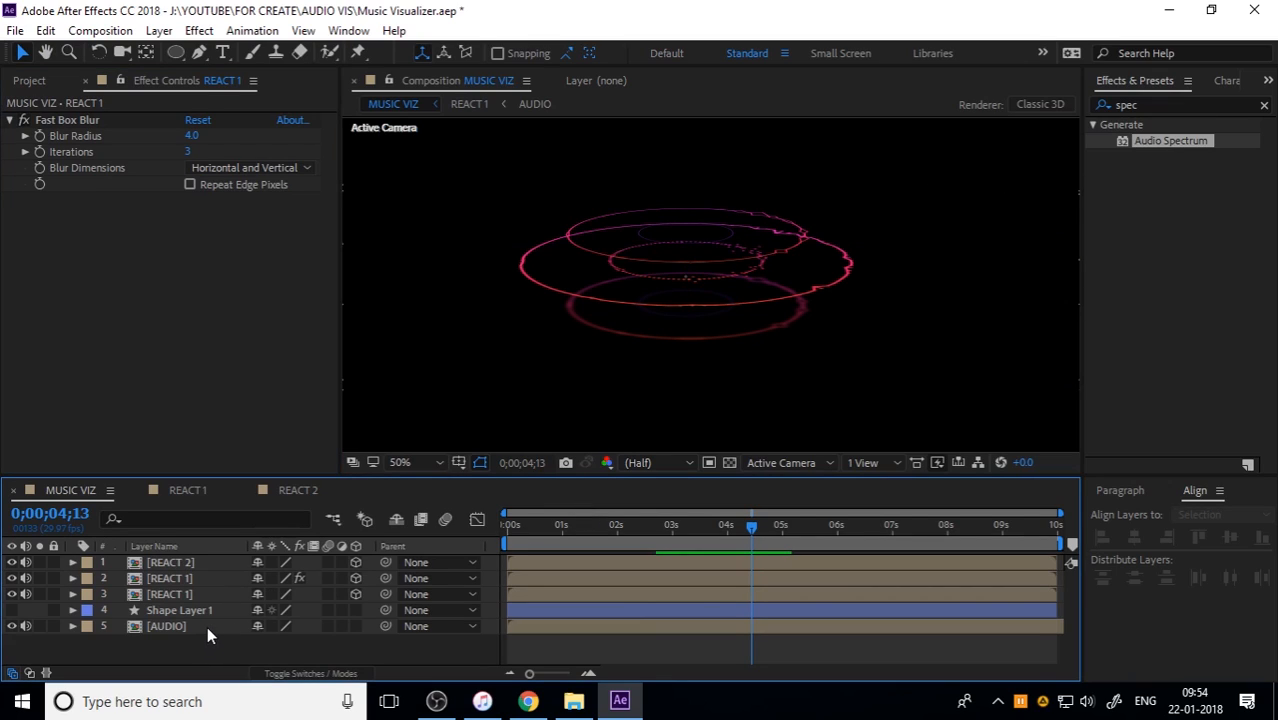
key(h)
drag(725, 288, 716, 300)
key(v)
drag(679, 536, 460, 555)
key(space)
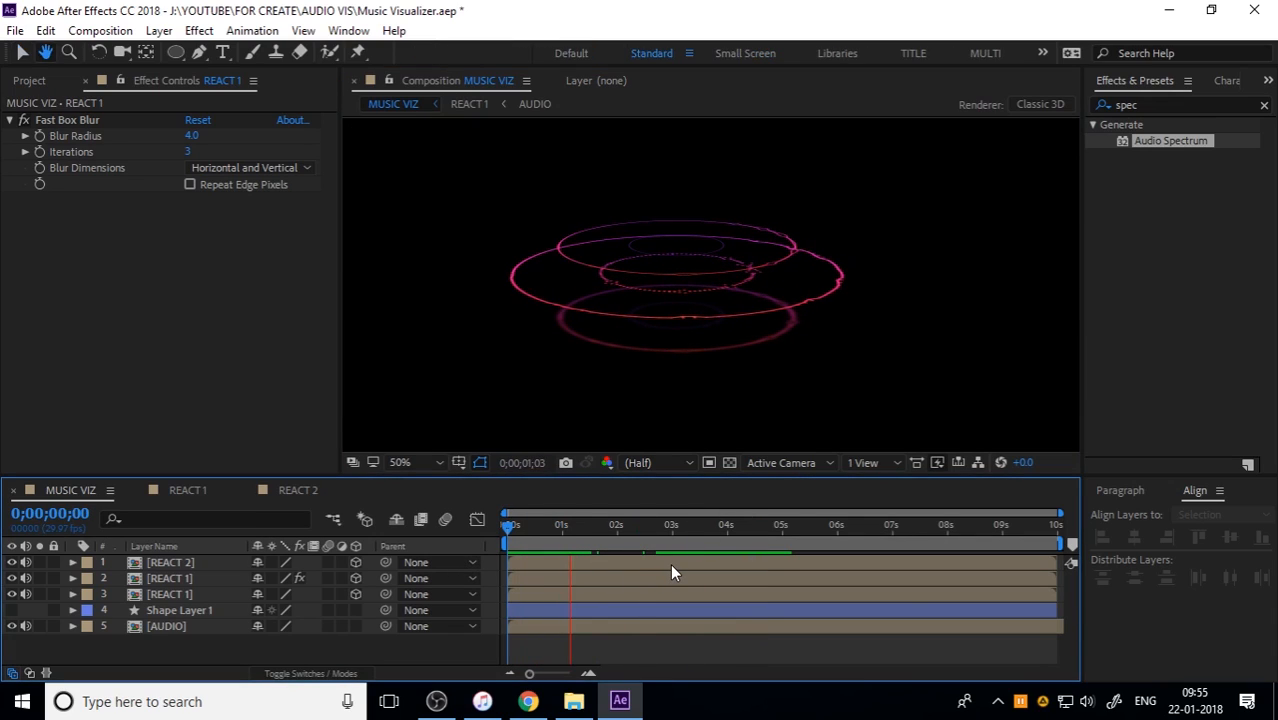
key(space)
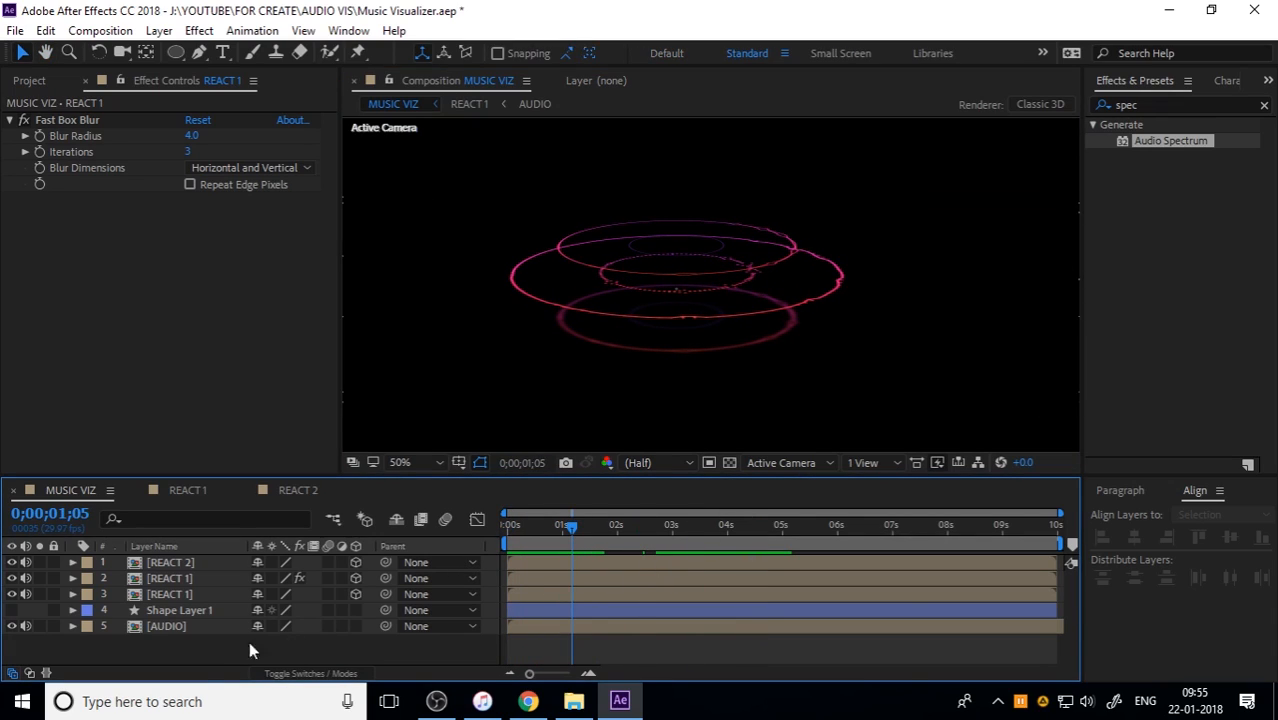
Step: Select REACT 2 and both REACT 1 layers and search the available effects for Glow
click(182, 591)
shift+click(191, 556)
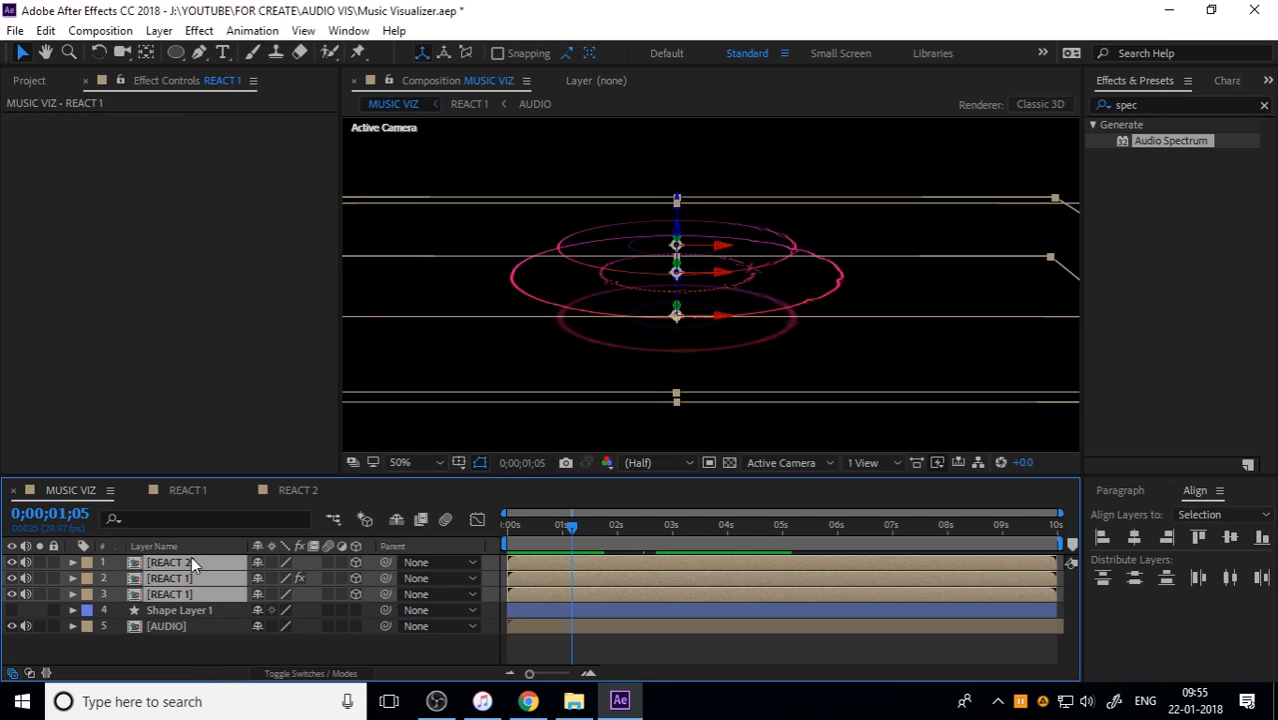
click(205, 31)
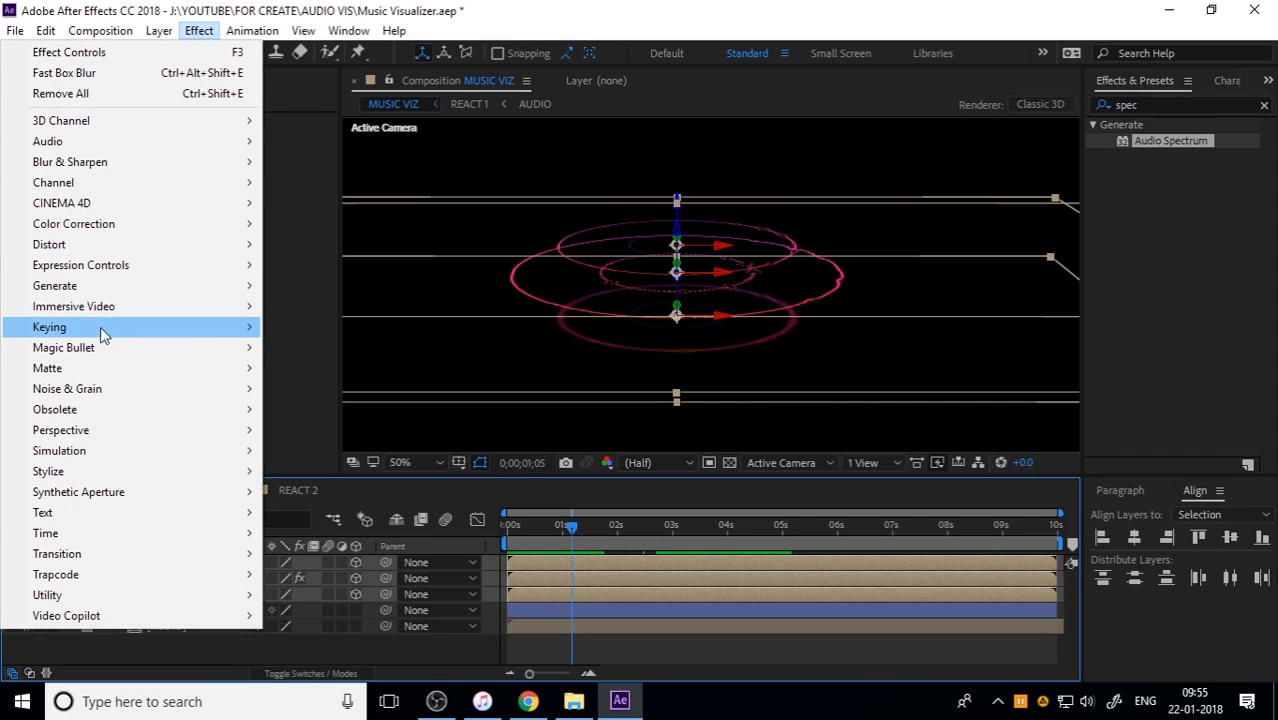
mouse_move(100, 286)
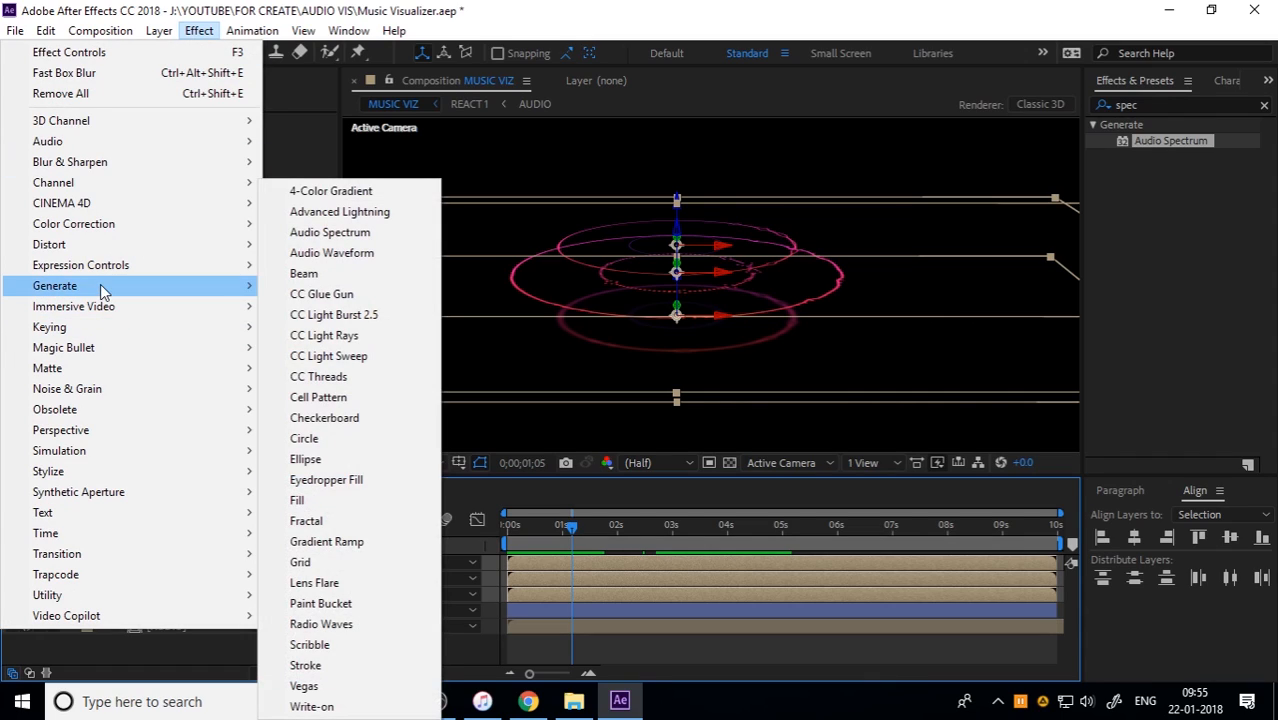
click(857, 4)
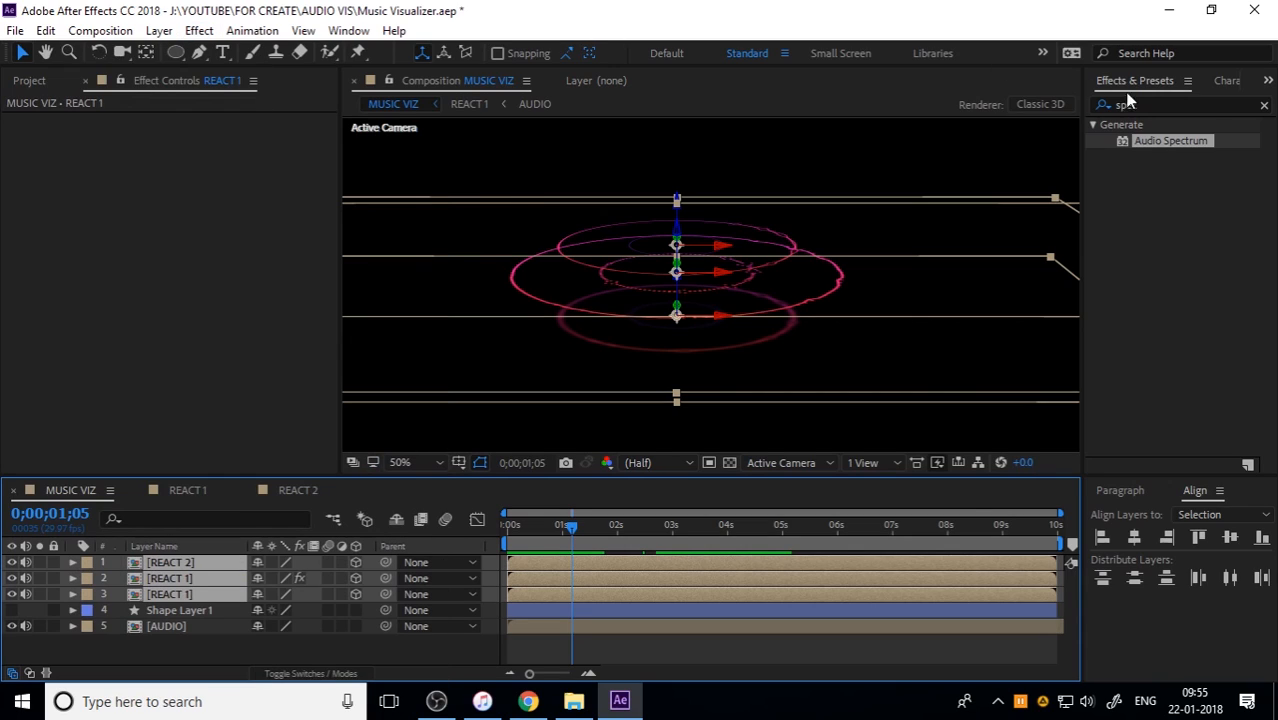
click(1201, 107)
text(glow)
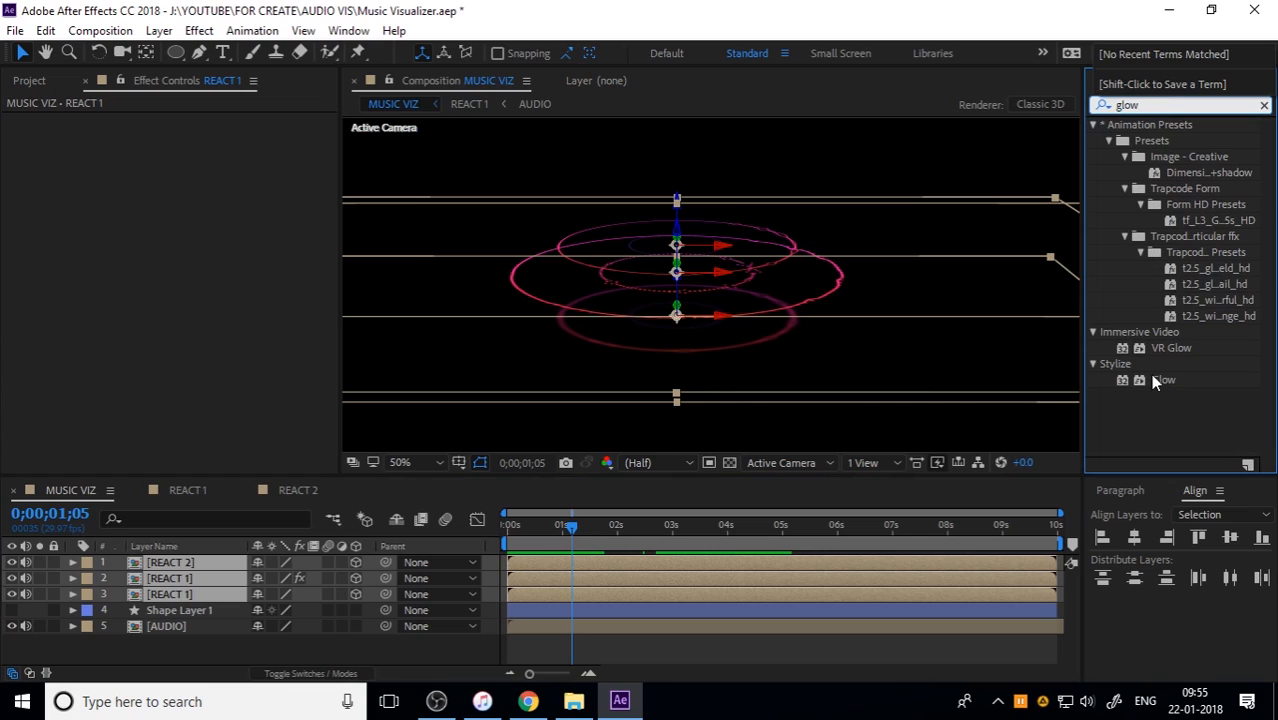
click(1264, 105)
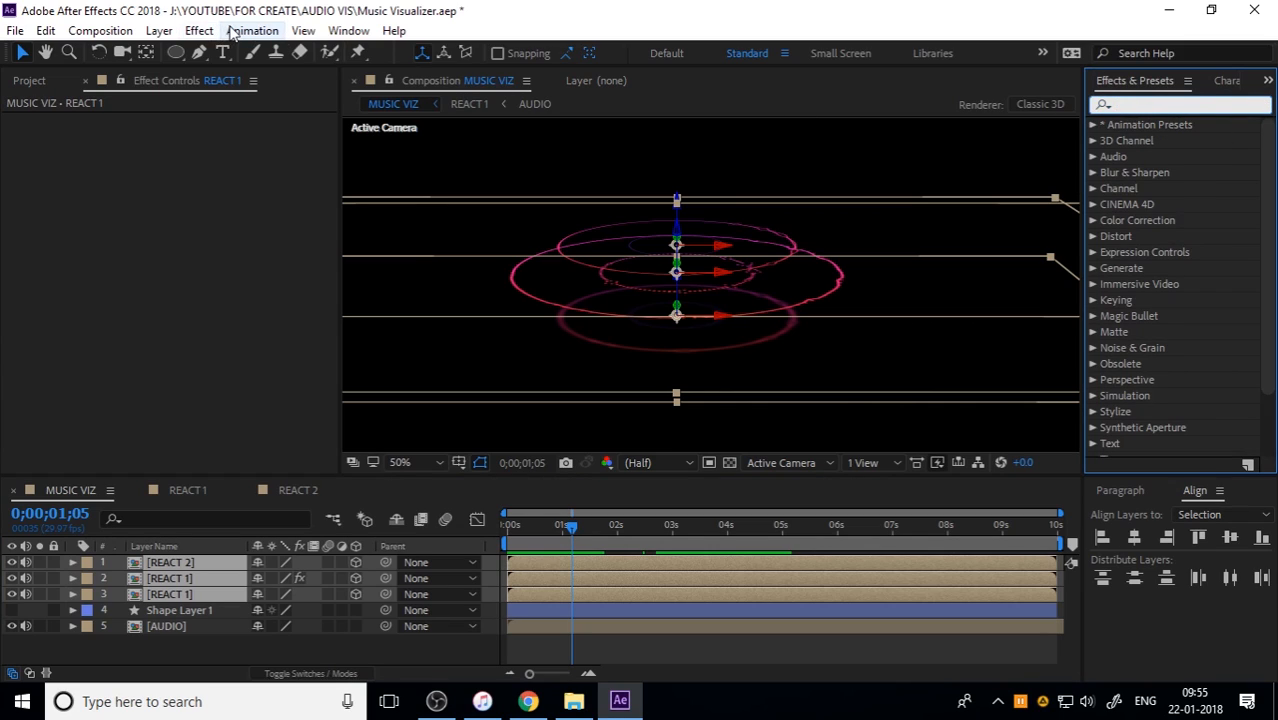
Step: Apply the Stylize Glow effect to REACT 2 and both REACT 1 layers together
click(199, 30)
click(250, 645)
click(206, 597)
shift+click(196, 564)
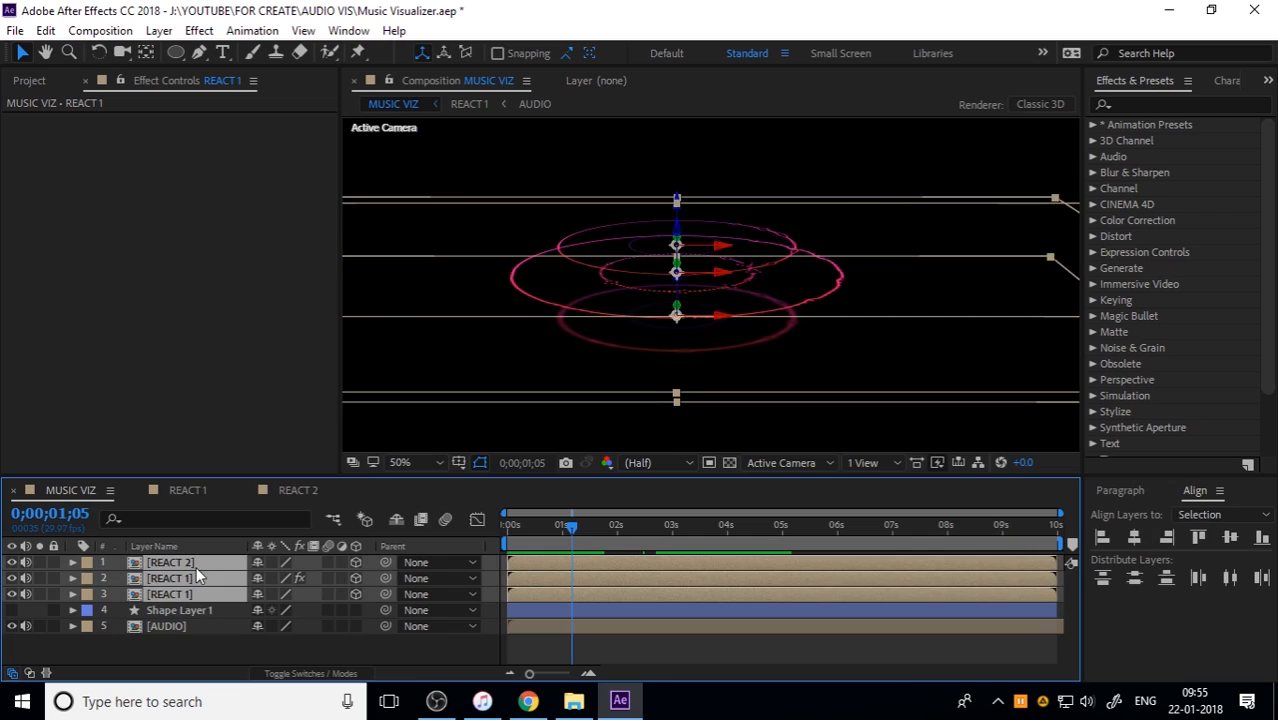
click(199, 30)
mouse_move(91, 471)
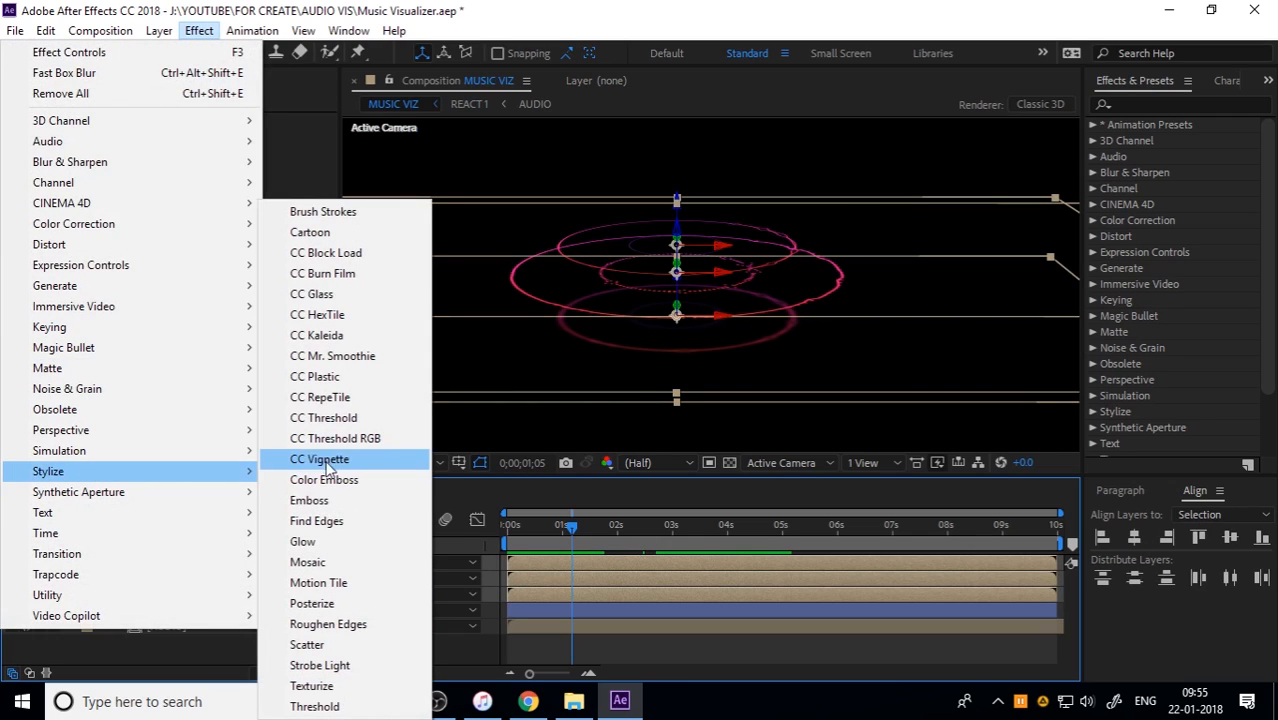
click(323, 543)
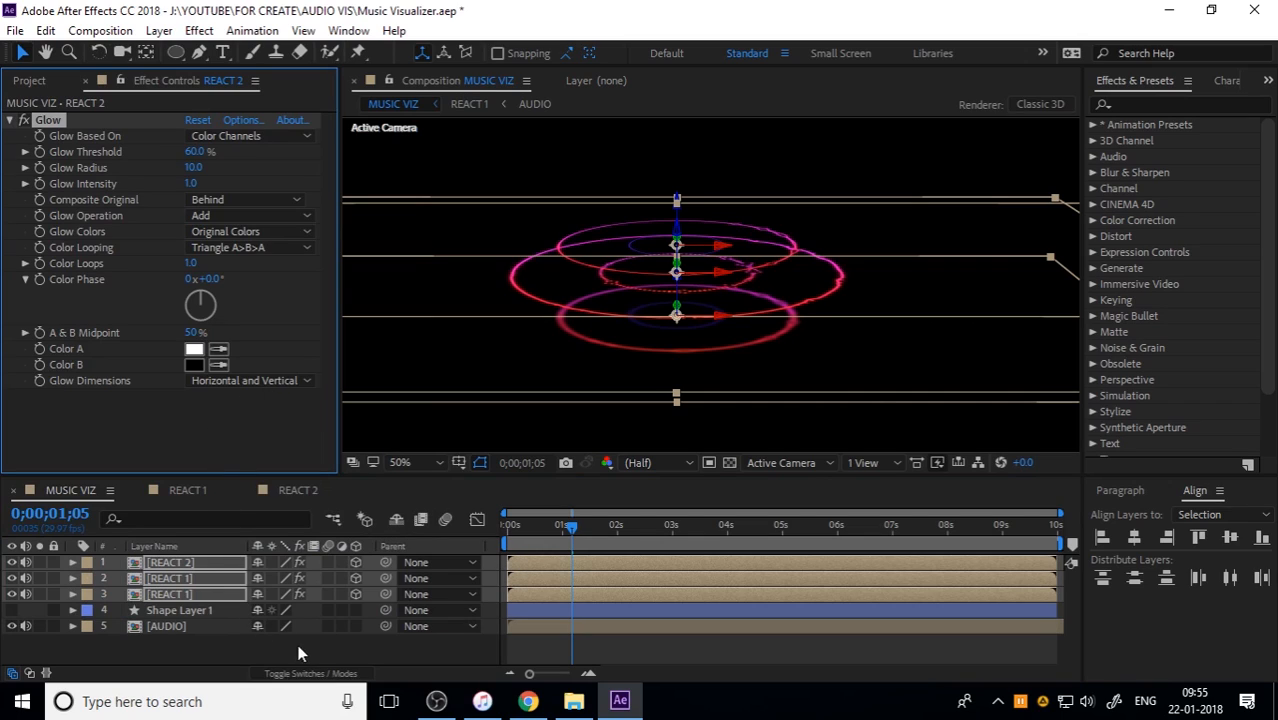
Step: Move Glow above Fast Box Blur in the REACT 1 copy's effect order so the glow is blurred too
click(249, 655)
click(204, 576)
click(187, 562)
click(181, 576)
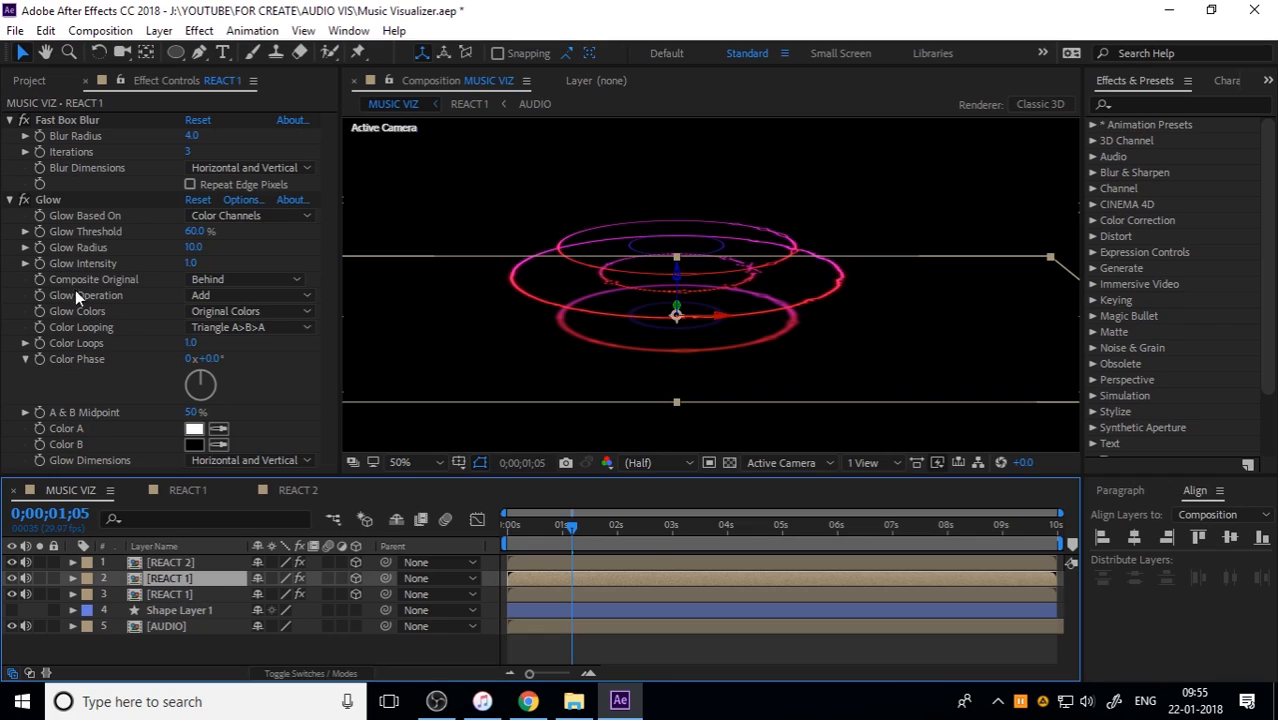
click(9, 200)
click(68, 119)
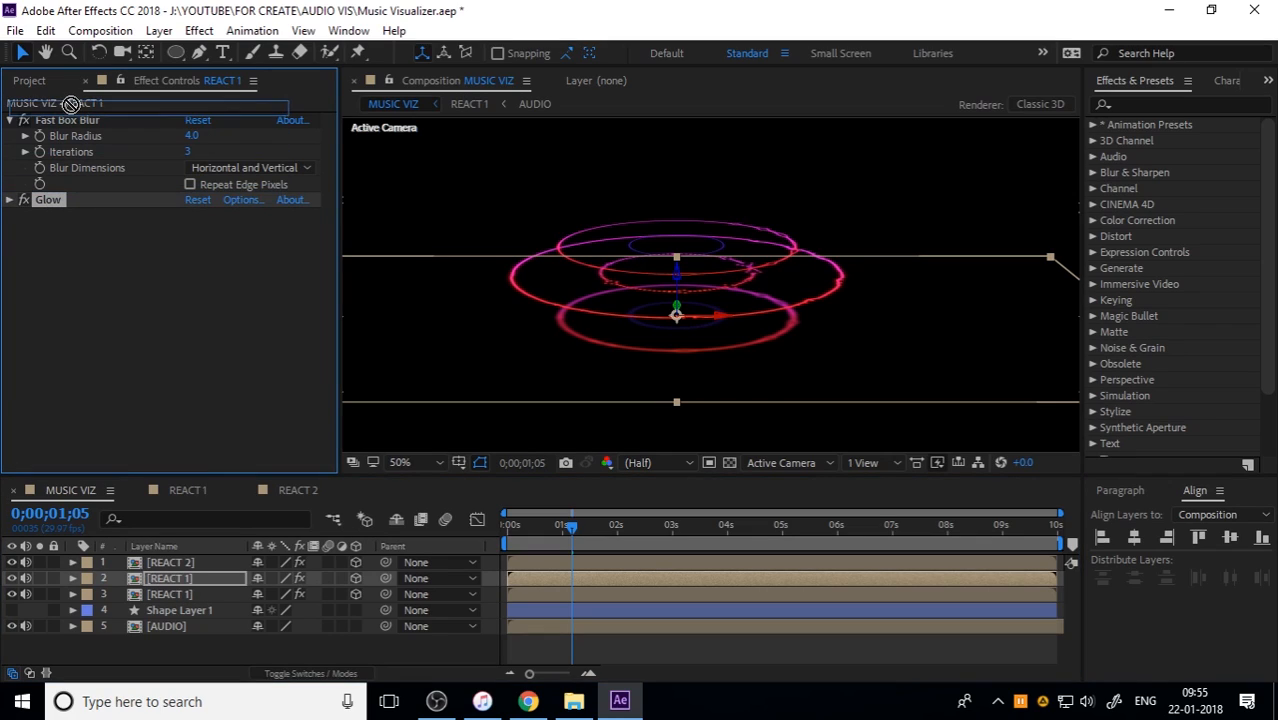
drag(68, 119, 70, 210)
click(572, 650)
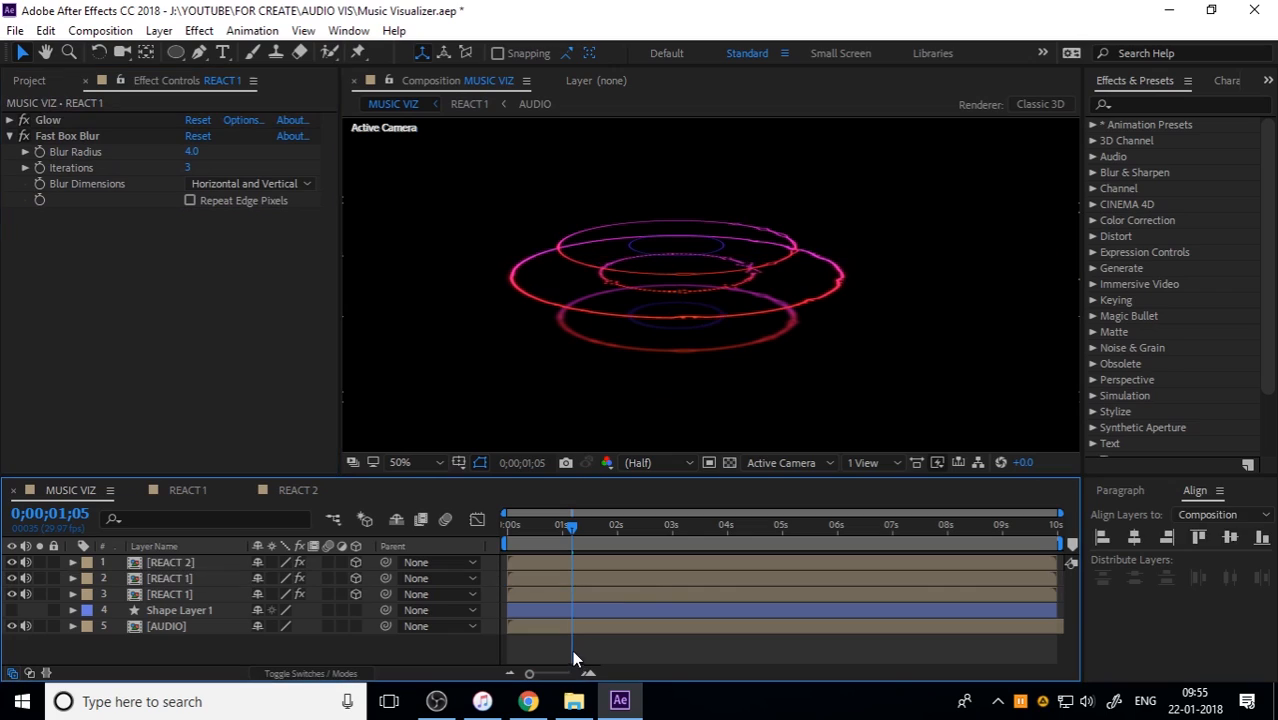
Step: Play MUSIC VIZ from the start to check the glowing rings
drag(524, 529, 430, 535)
key(space)
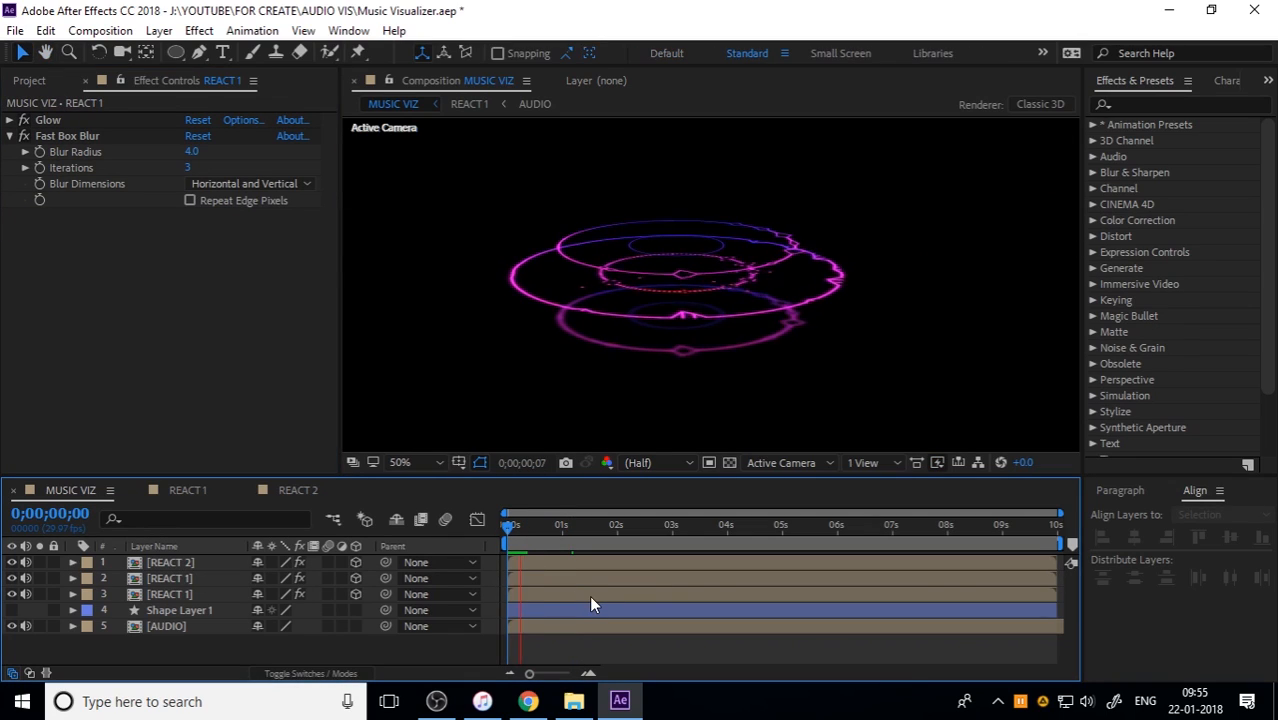
key(space)
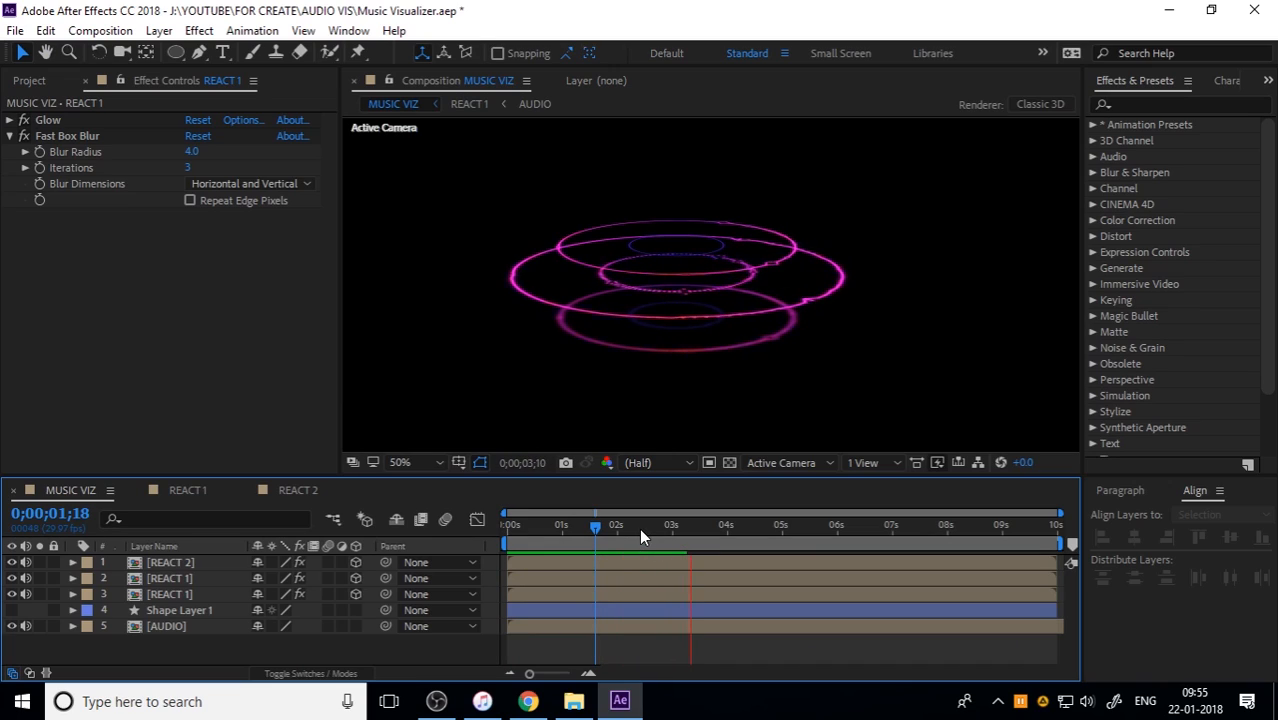
drag(706, 525, 474, 548)
key(space)
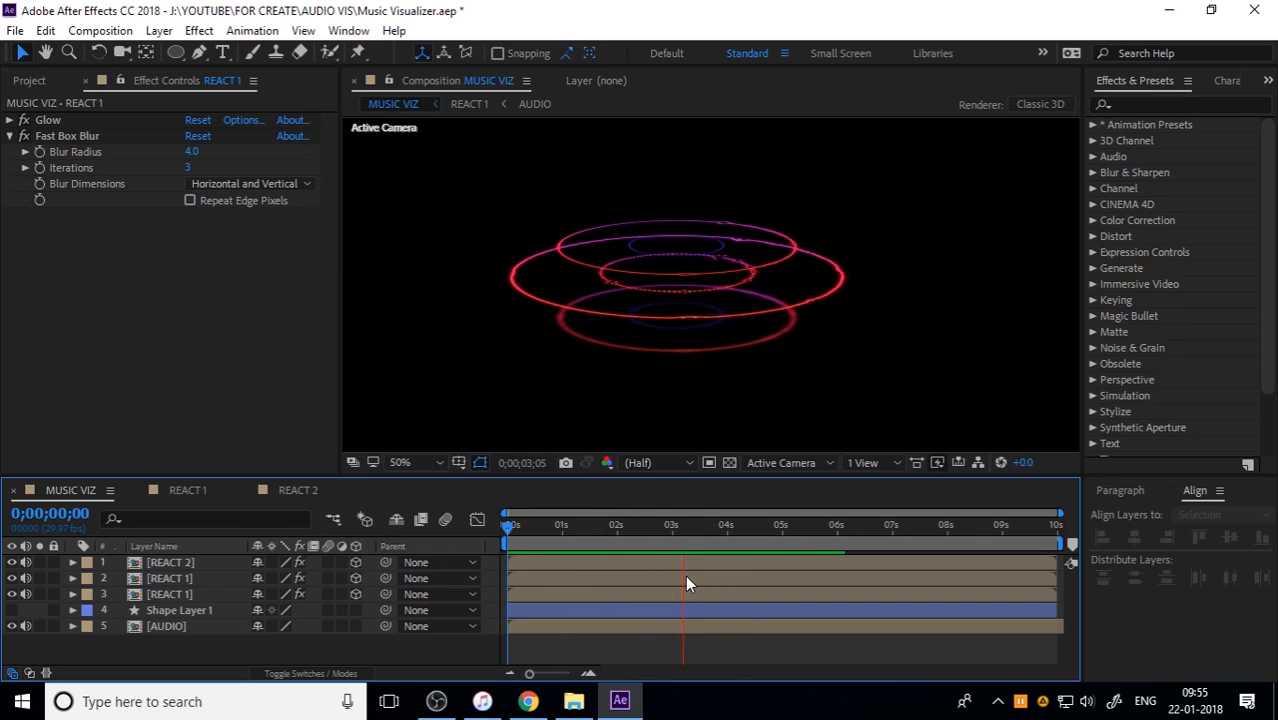
key(space)
Step: Import Wave.mov, Element 8.mov, D.png and D.mov from the AUDIO VIS folder into the project
click(199, 562)
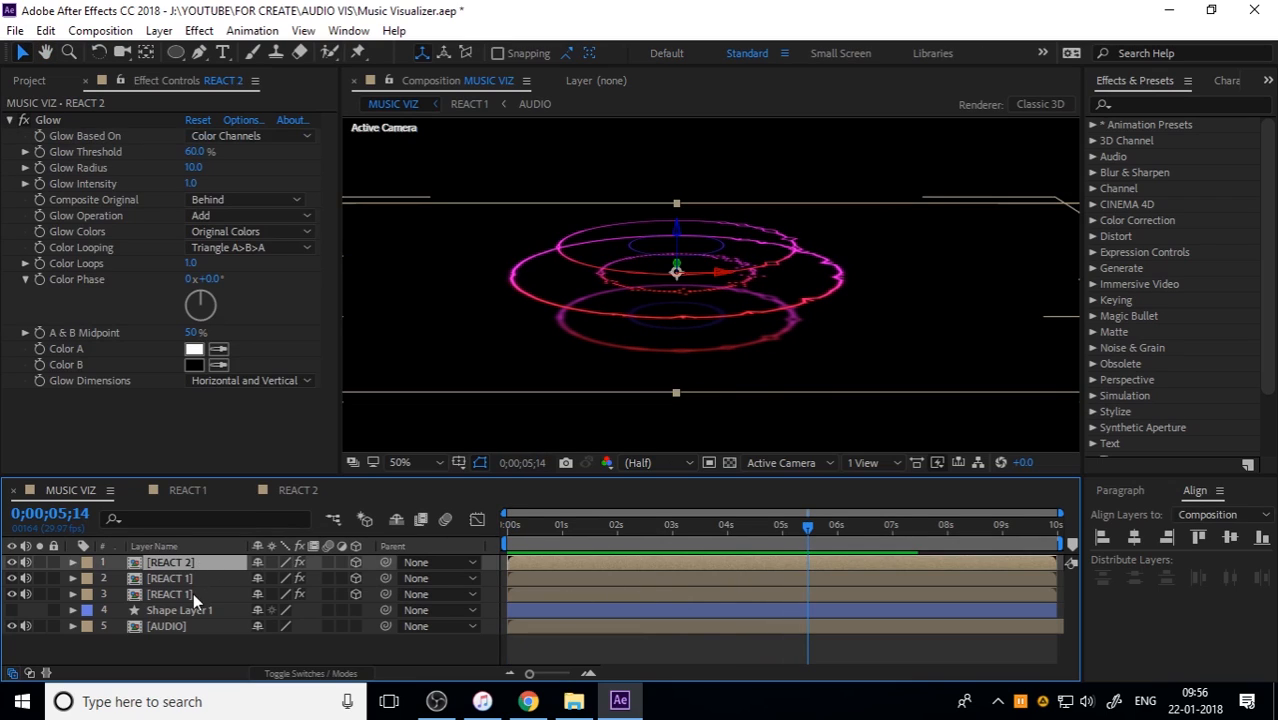
click(193, 594)
click(573, 701)
click(231, 212)
click(700, 245)
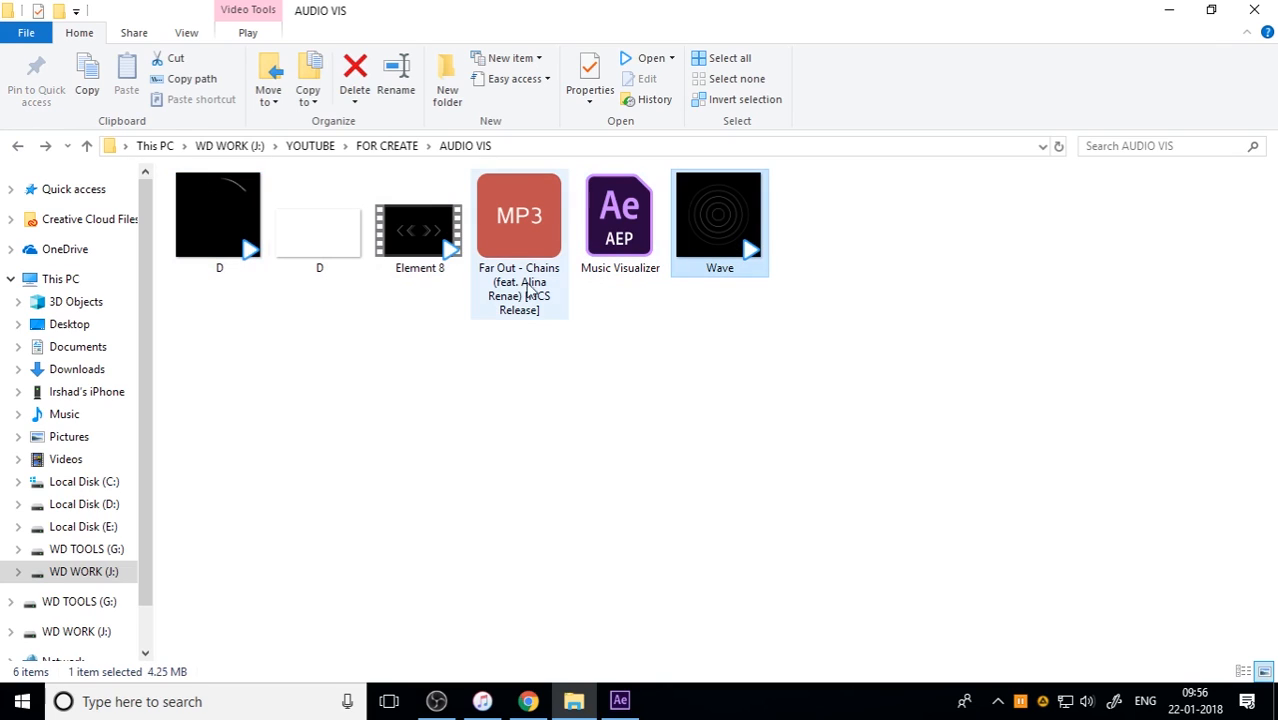
ctrl+click(415, 256)
ctrl+click(312, 252)
ctrl+click(240, 250)
drag(234, 255, 120, 393)
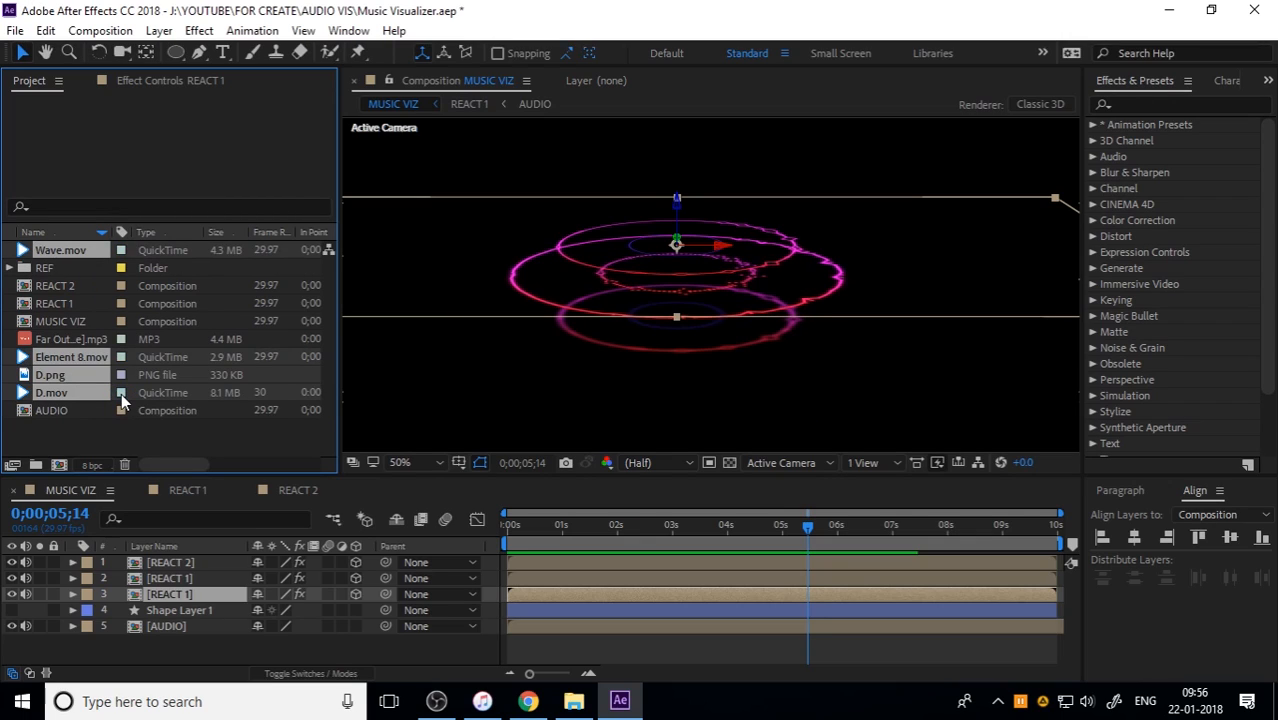
Step: Add D.mov, D.png, Element 8.mov and Wave.mov to MUSIC VIZ below the REACT layers and make all four 3D layers
drag(72, 391, 190, 609)
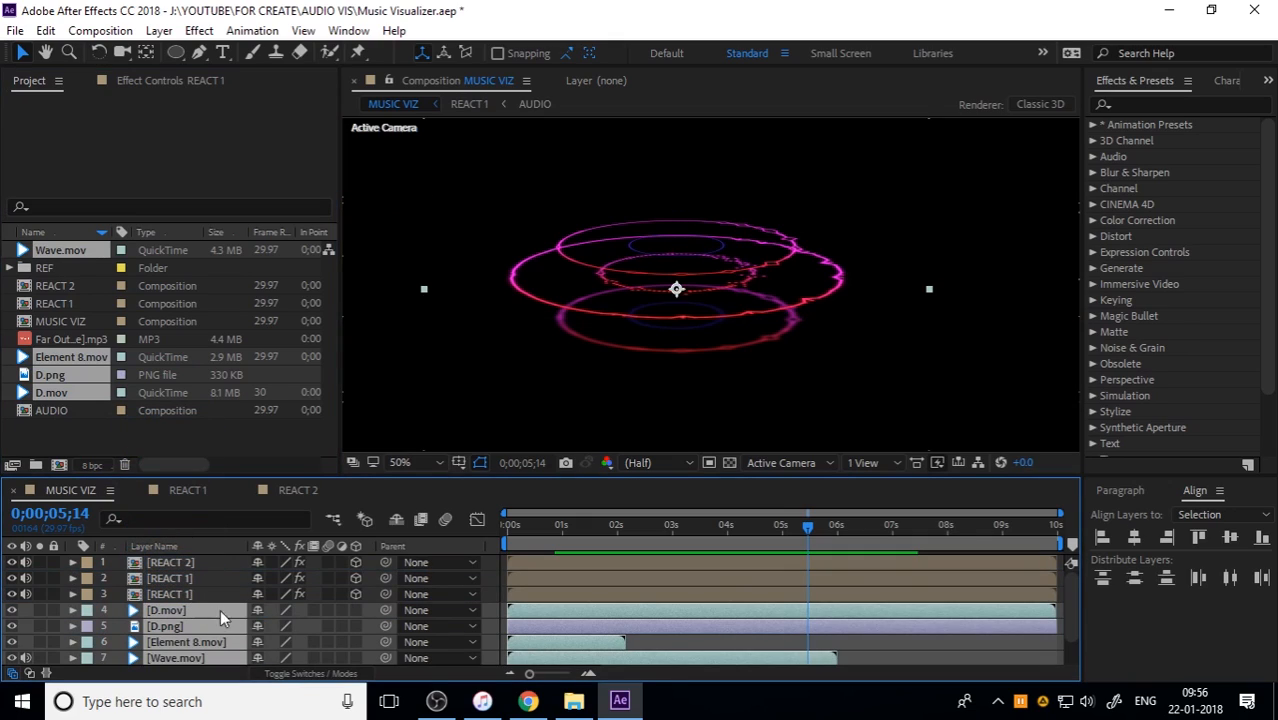
click(355, 611)
drag(355, 626, 355, 658)
drag(554, 528, 522, 528)
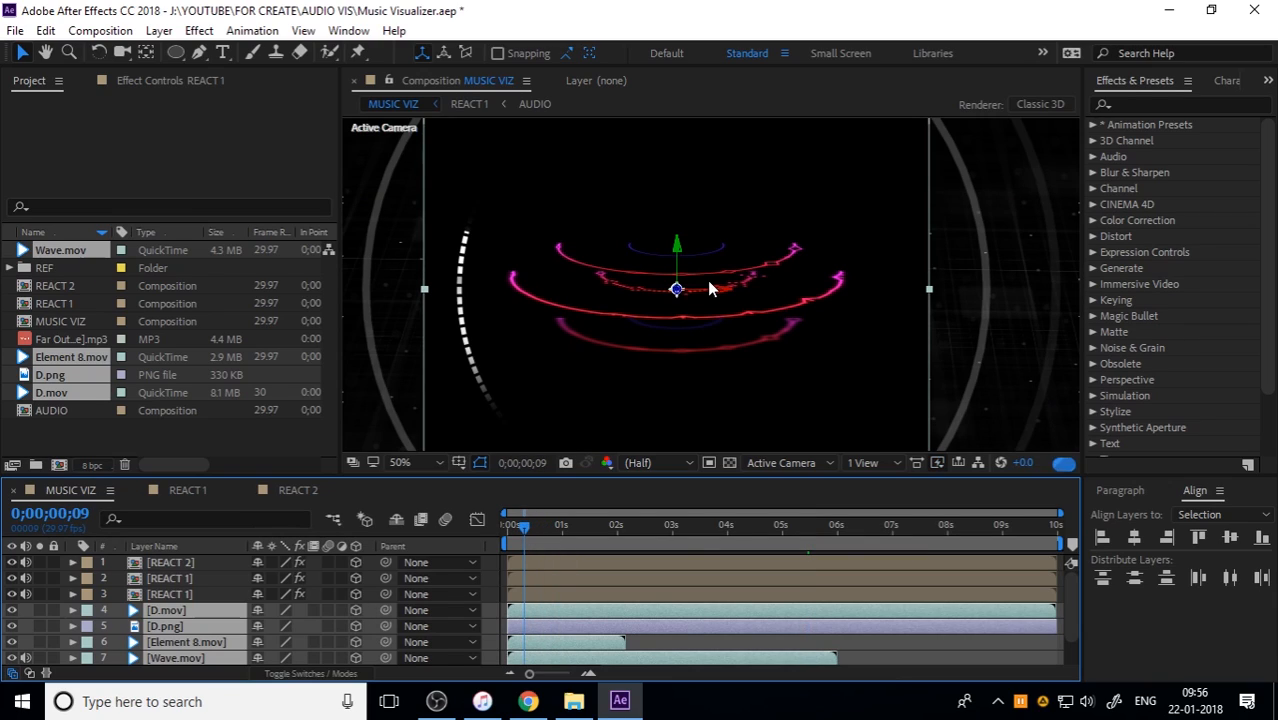
scroll(709, 282, down, 2)
scroll(702, 297, up, 2)
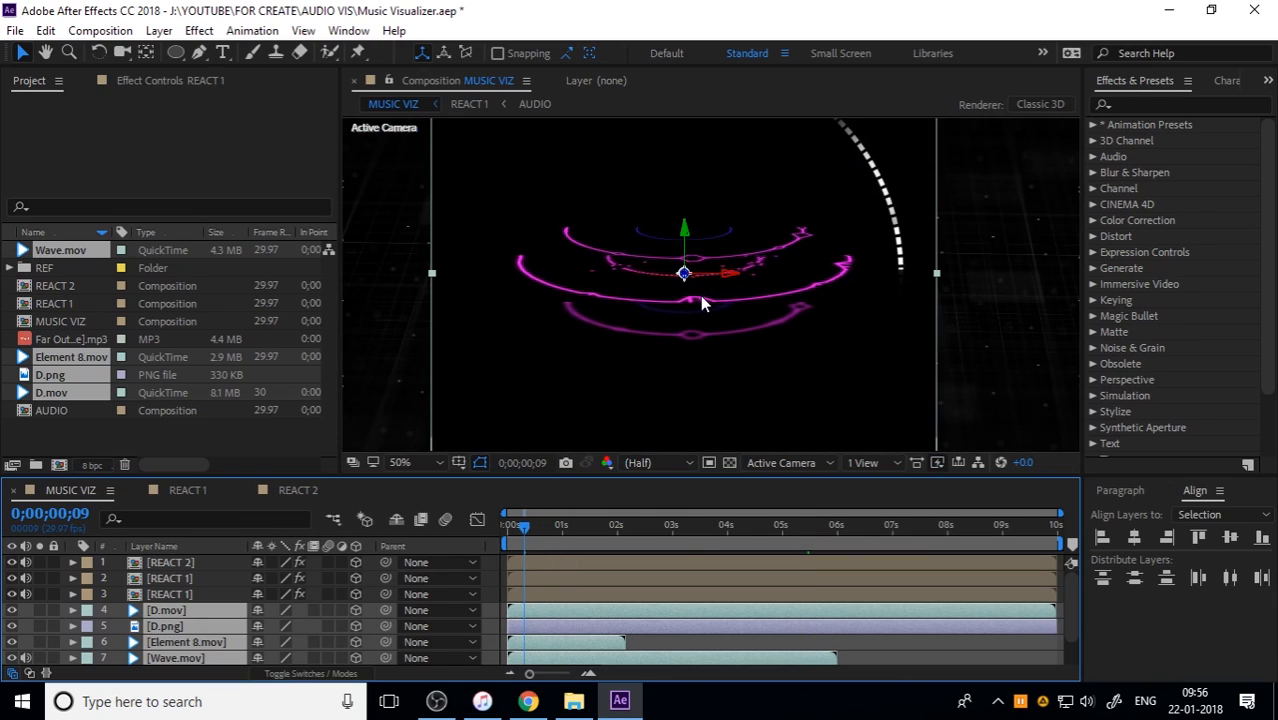
scroll(701, 296, down, 2)
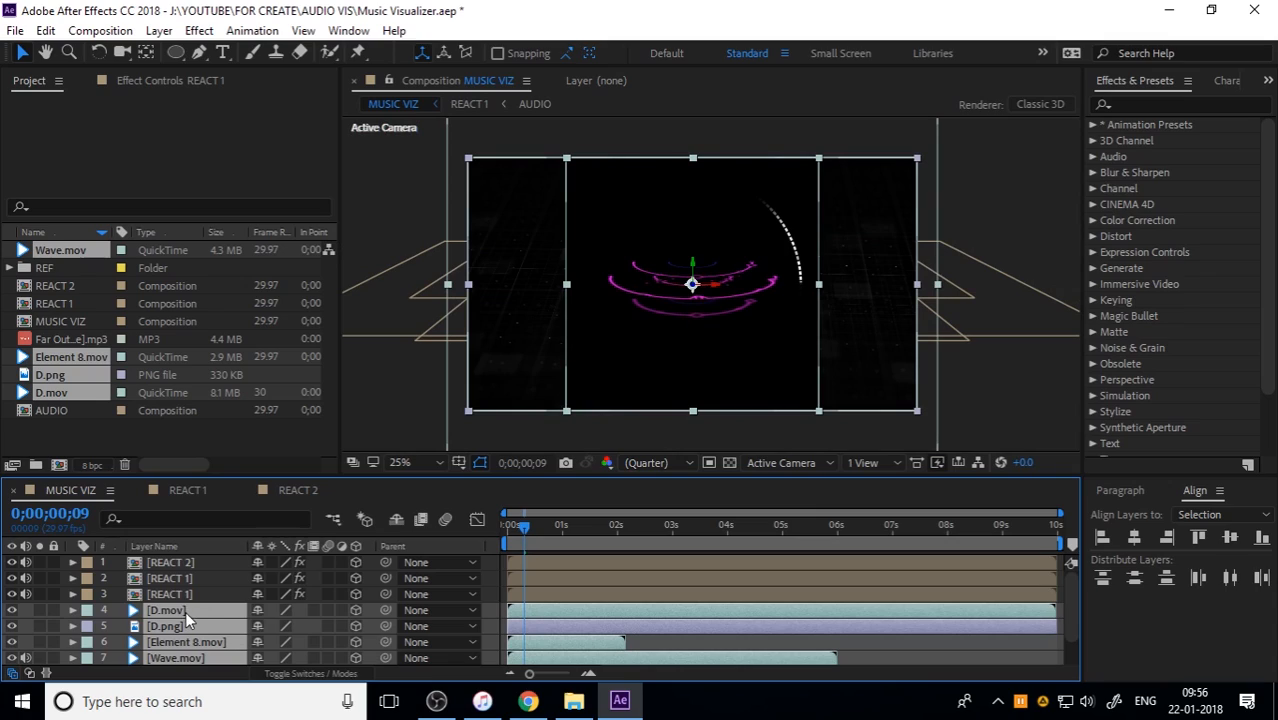
Step: Tilt D.mov, D.png, Element 8.mov and Wave.mov together to an X orientation of 285° so they lie like the rings
key(r)
scroll(200, 637, down, 2)
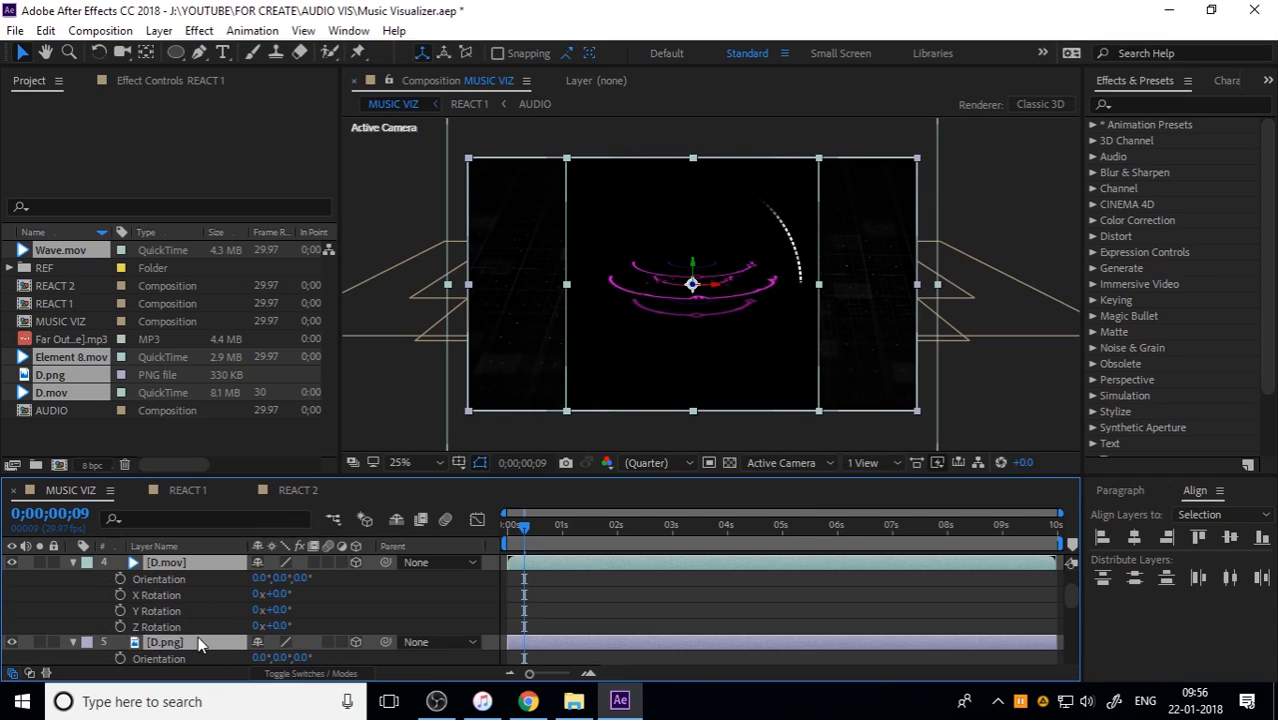
click(260, 578)
text(-75)
key(Return)
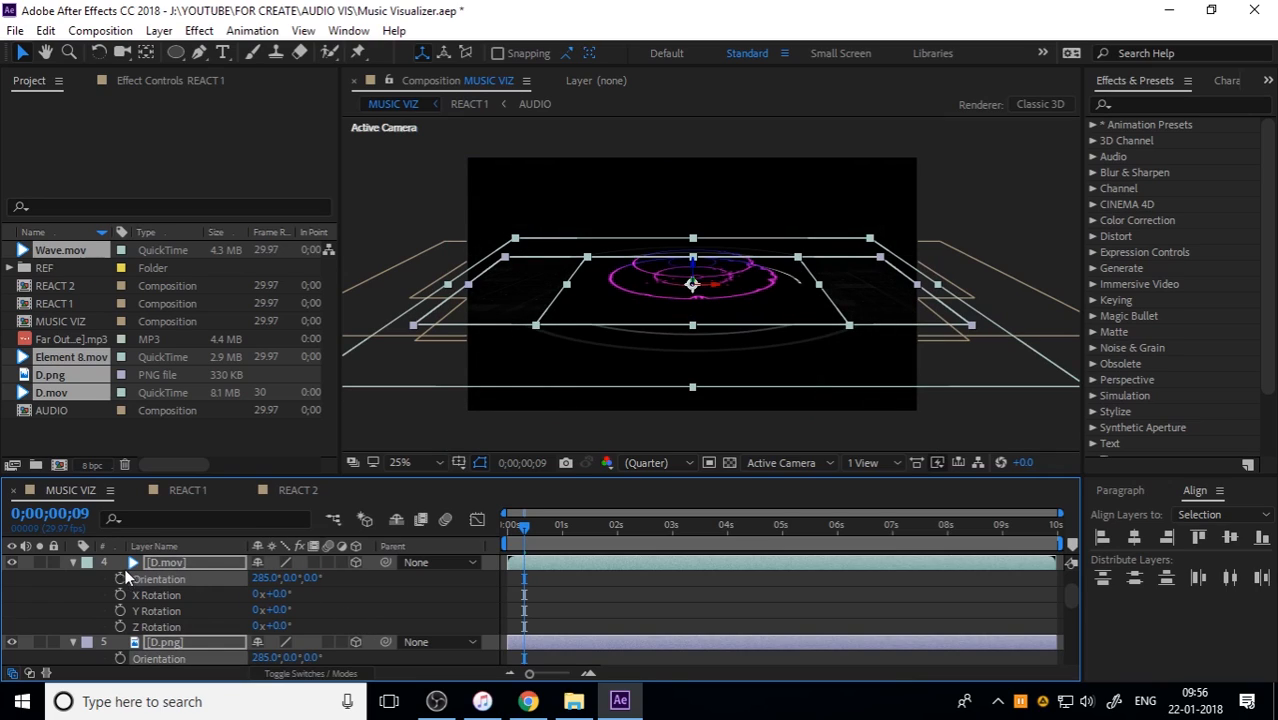
click(73, 563)
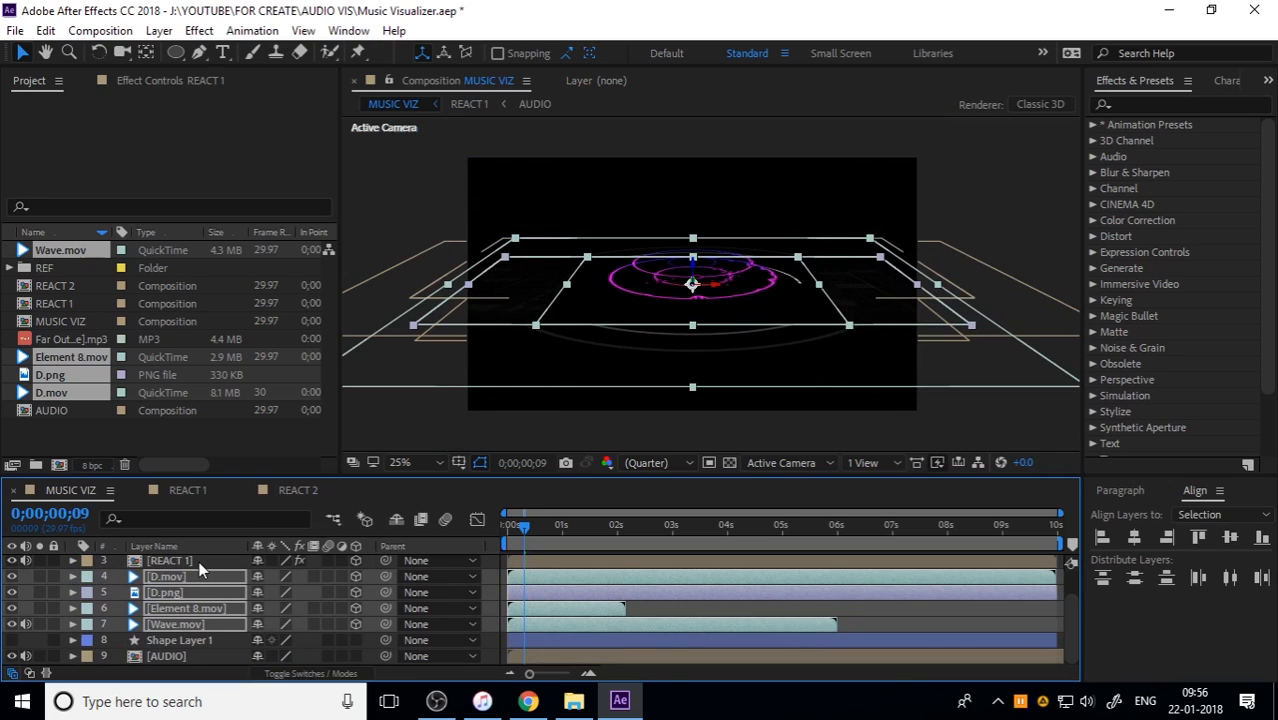
click(1010, 408)
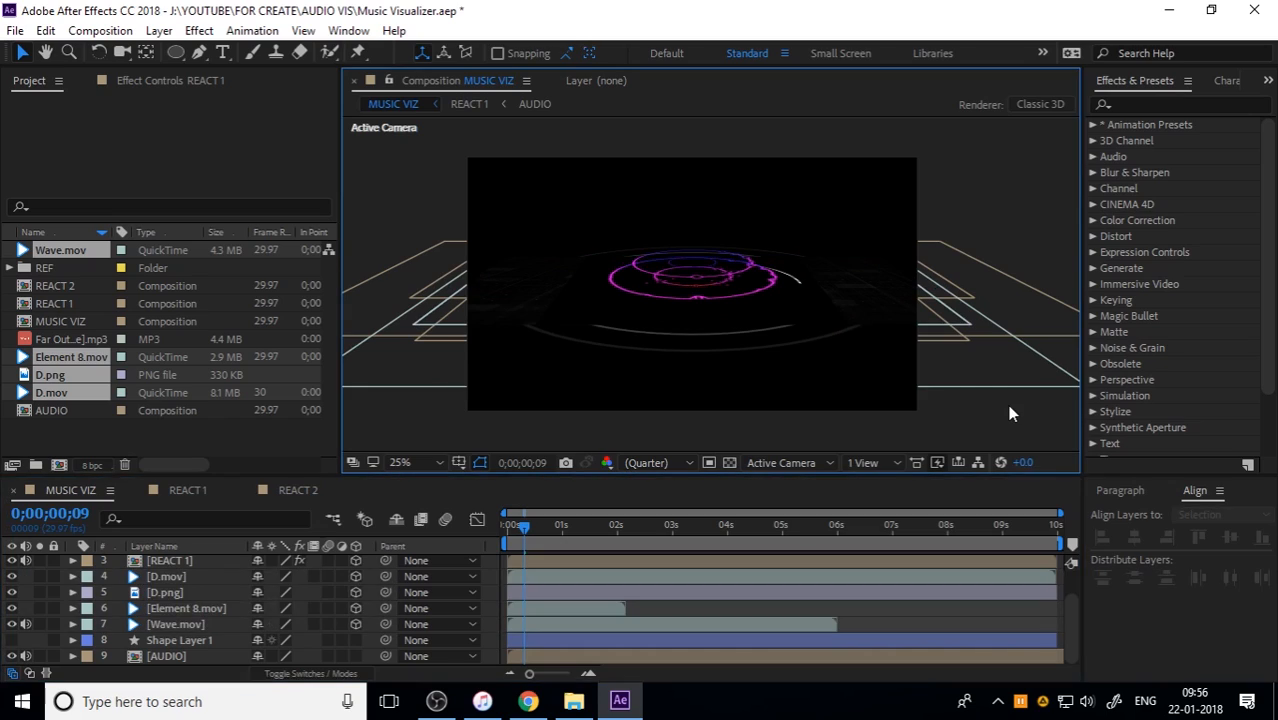
Step: Raise D.mov slightly along its Z axis so it sits above the other HUD elements
scroll(766, 321, up, 2)
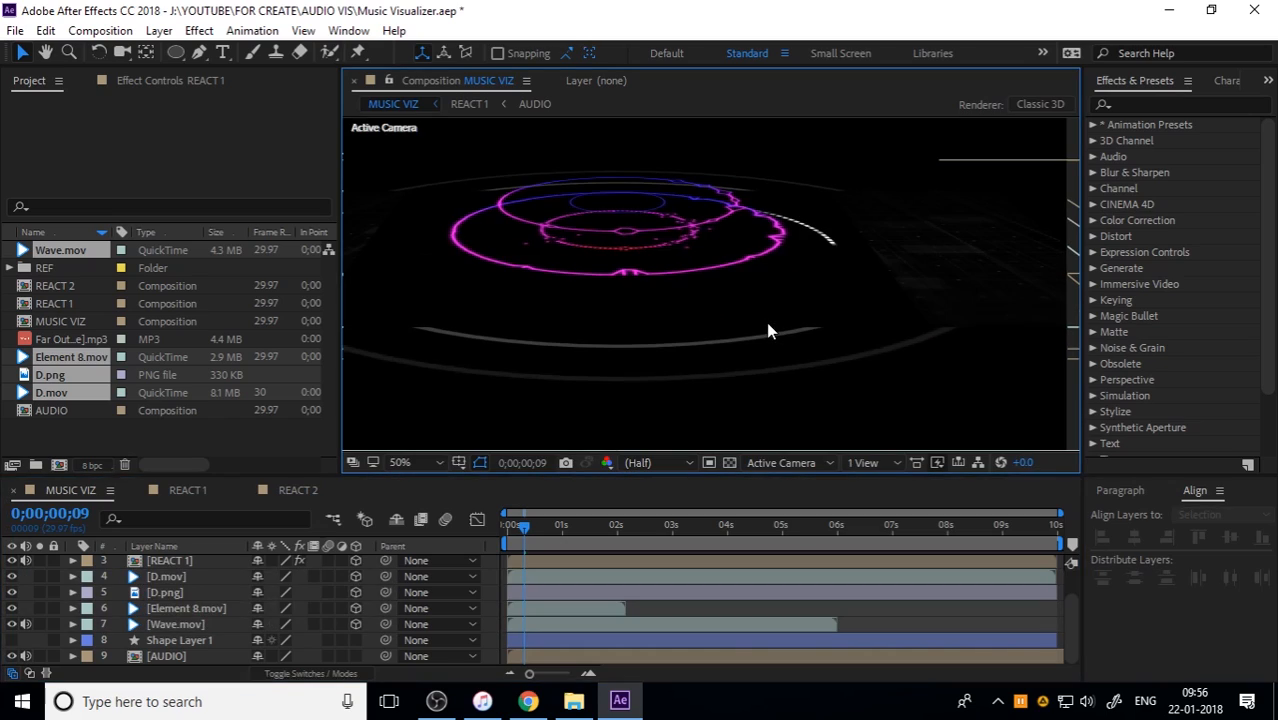
click(186, 578)
drag(679, 297, 742, 305)
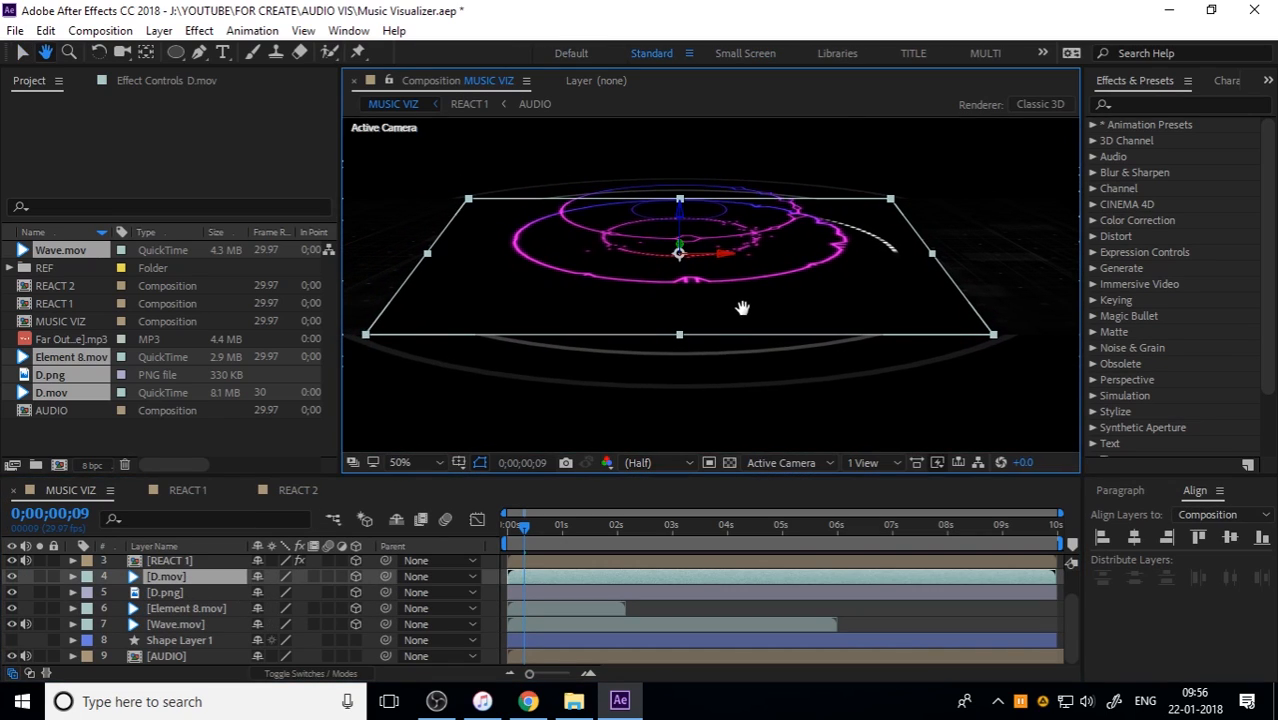
key(v)
drag(682, 214, 685, 172)
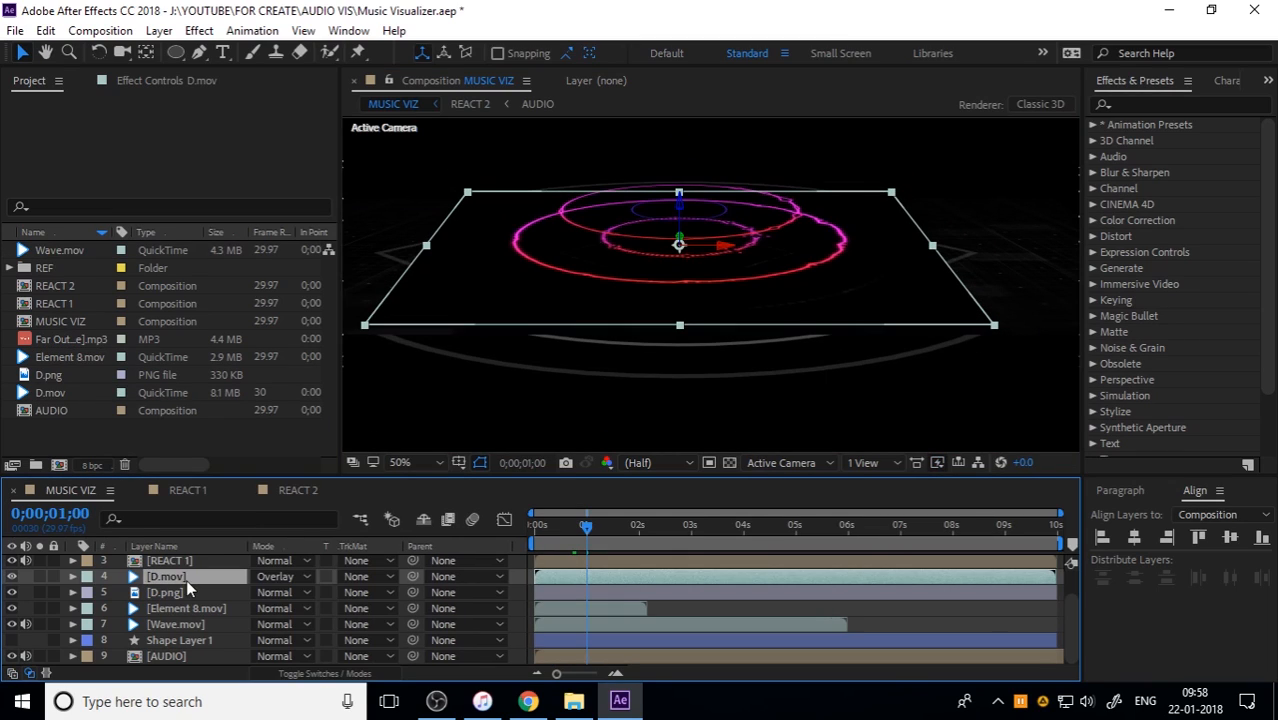
Step: Set the blending mode of D.mov, Element 8.mov and Wave.mov to Add
click(283, 580)
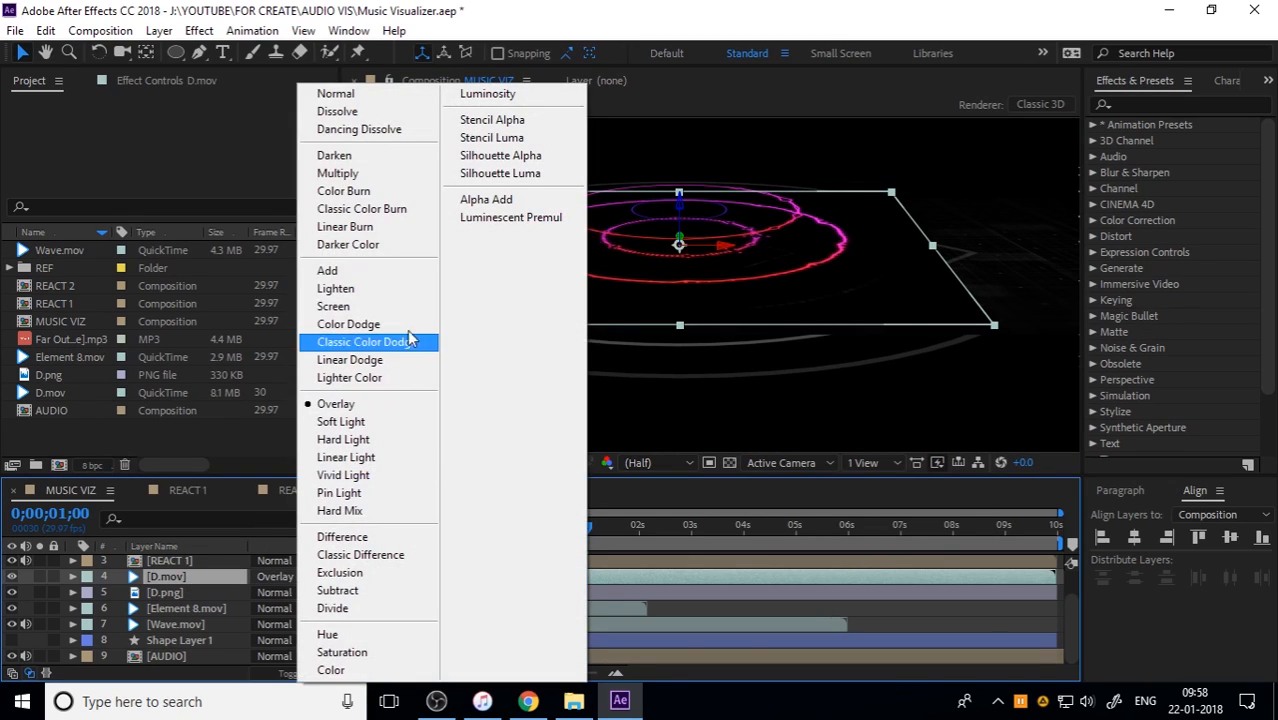
click(378, 270)
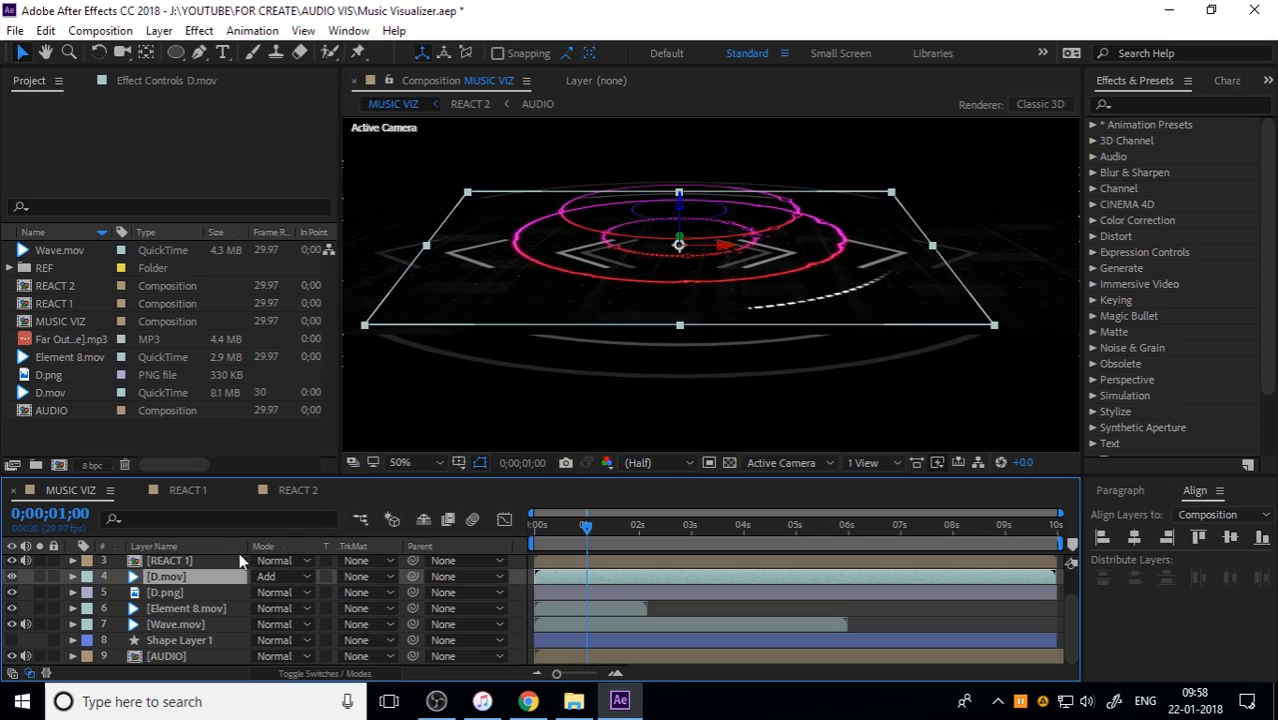
click(192, 607)
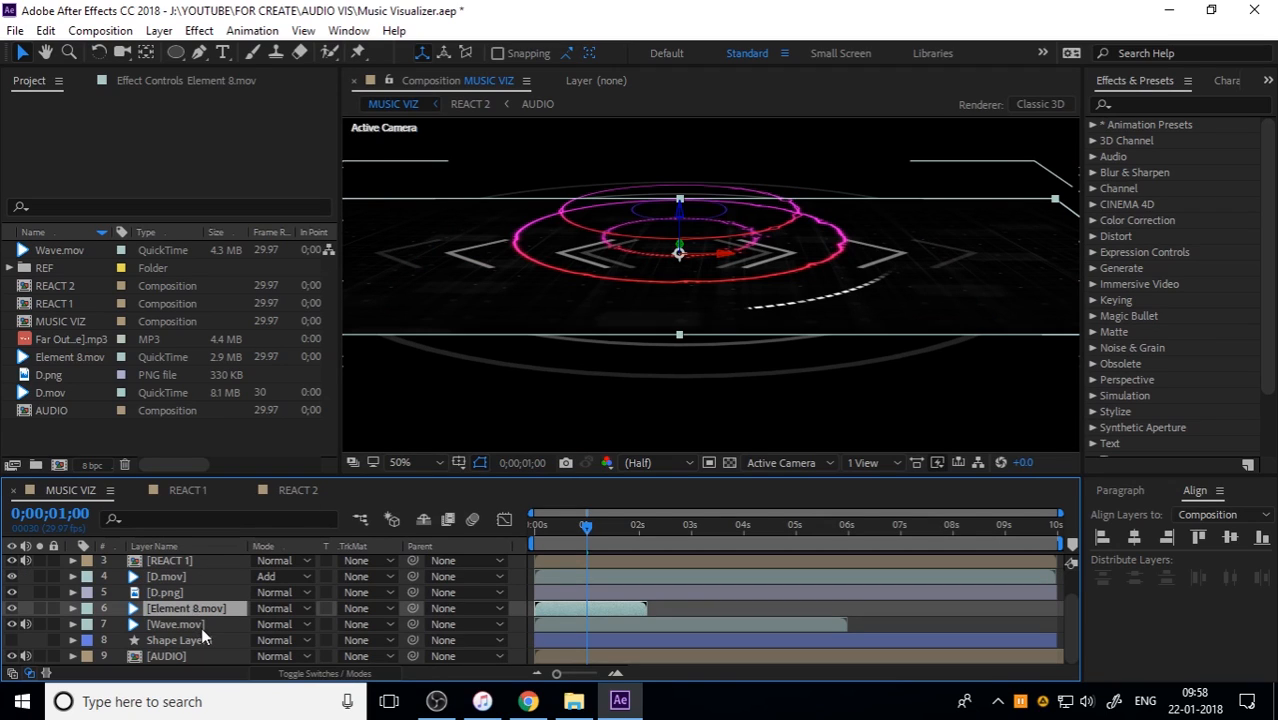
ctrl+click(201, 627)
click(302, 622)
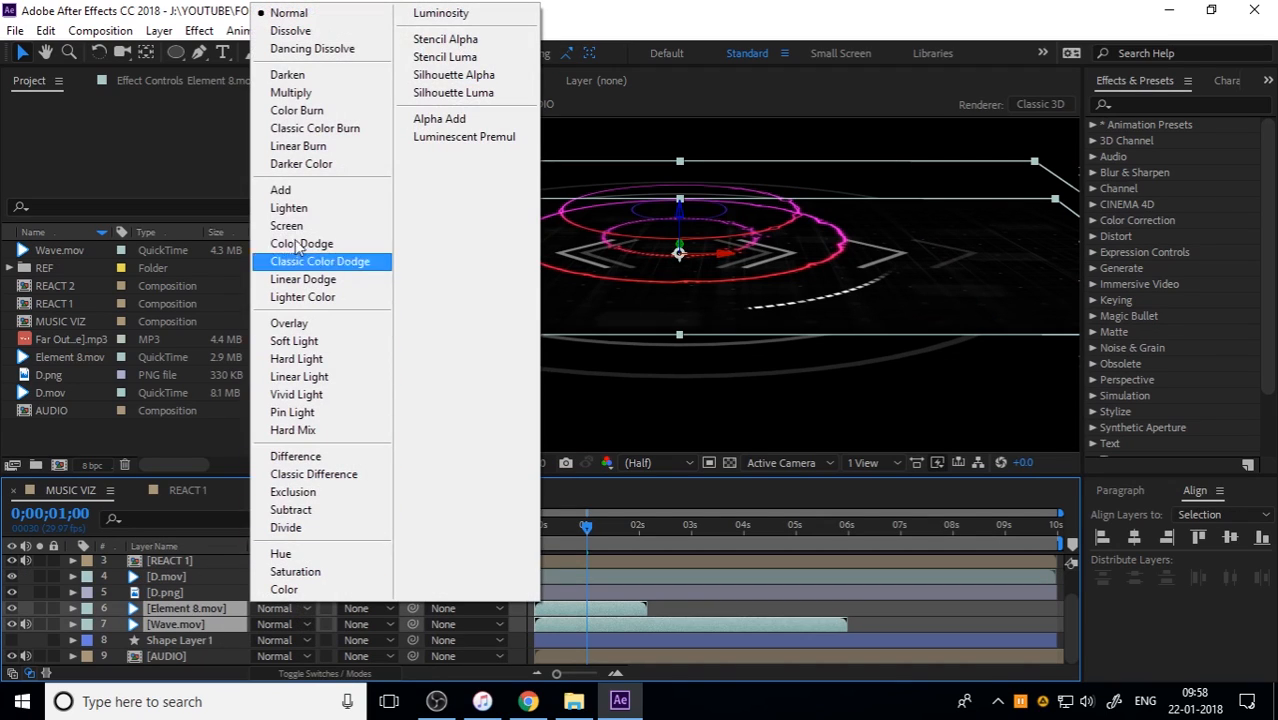
click(280, 189)
Step: Scale Element 8.mov uniformly to 26%
click(202, 597)
click(201, 608)
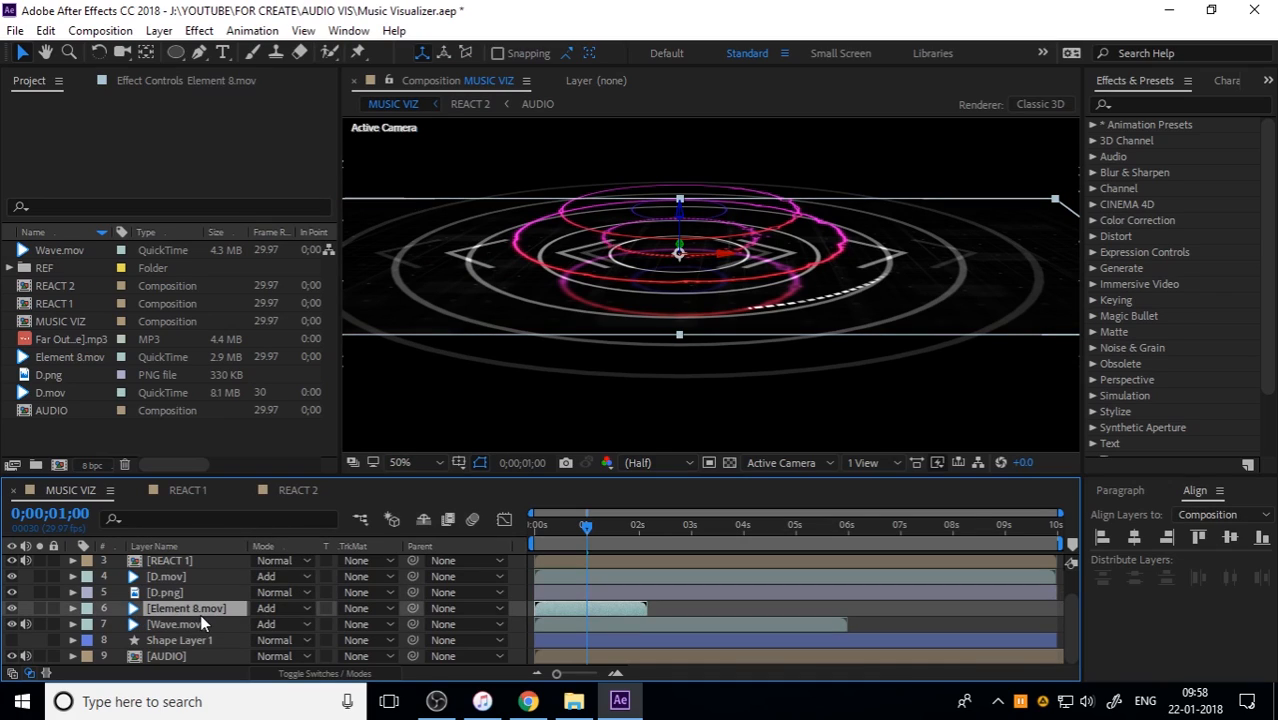
scroll(645, 274, down, 2)
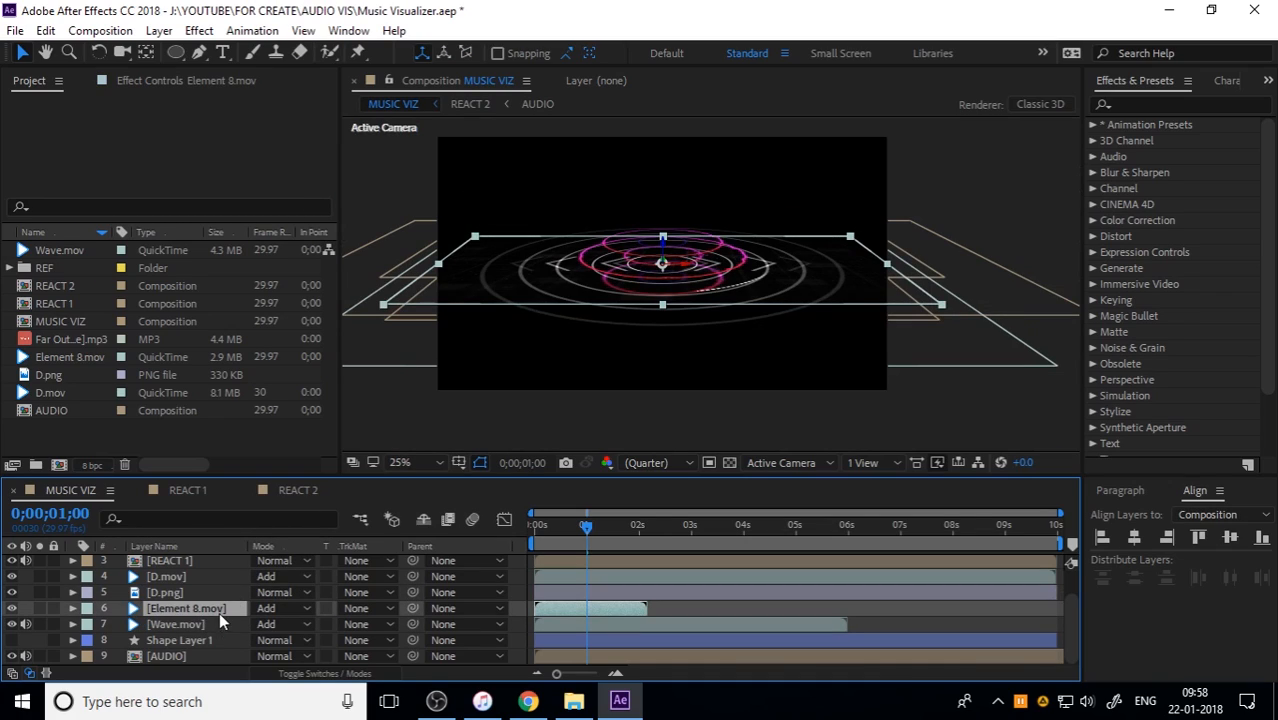
key(s)
mouse_move(333, 624)
mouse_down()
mouse_move(285, 624)
mouse_move(312, 624)
mouse_up()
scroll(669, 280, up, 2)
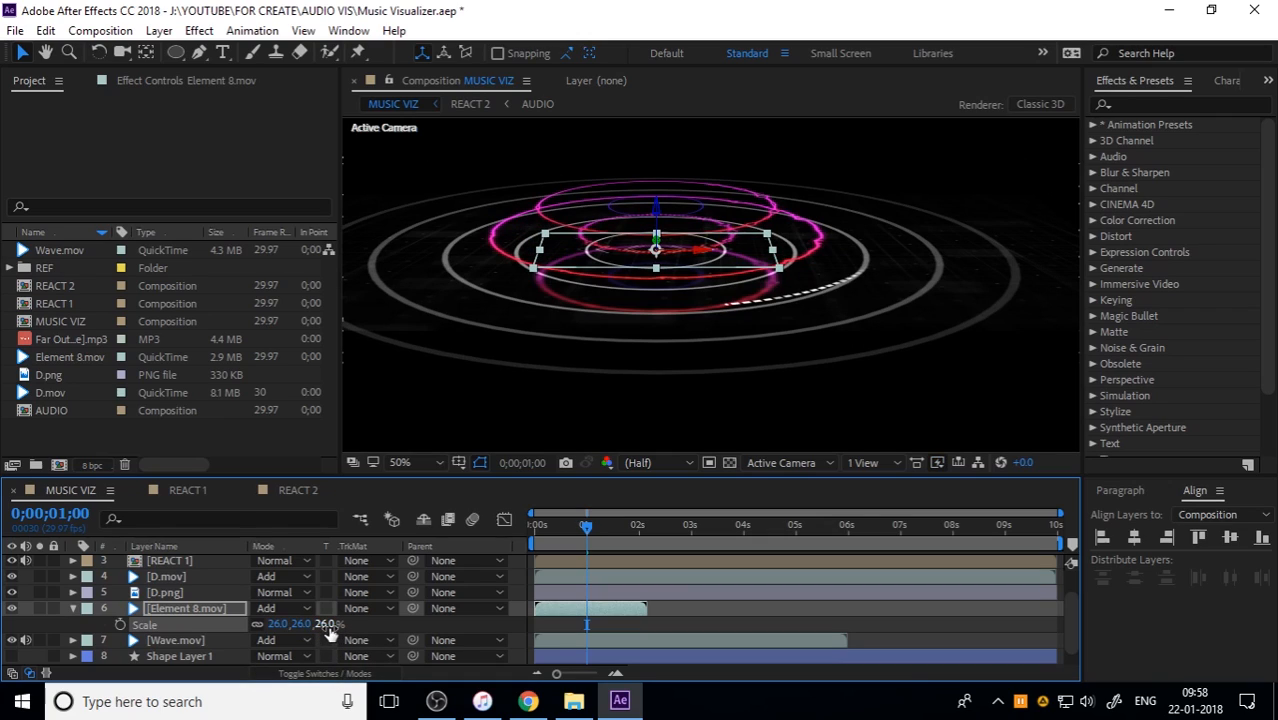
click(325, 624)
click(185, 623)
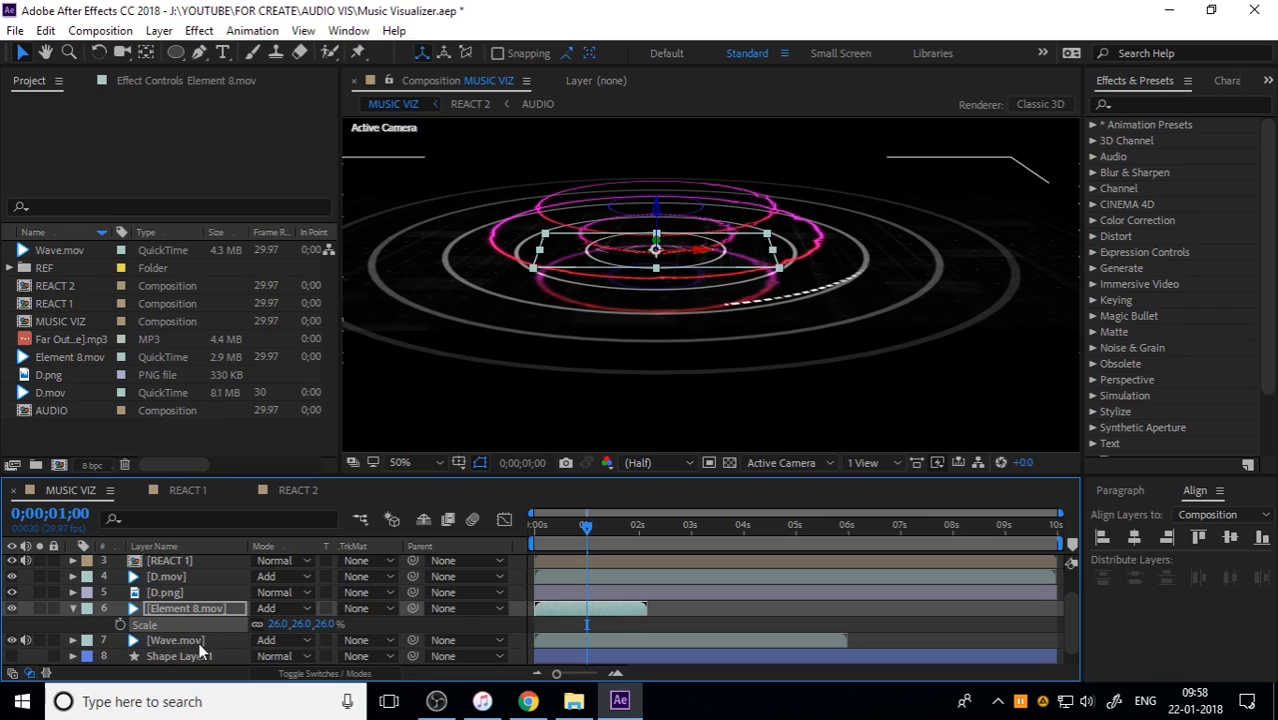
Step: Scale Wave.mov uniformly to 32% so its circles fit inside the spectrum rings
click(199, 644)
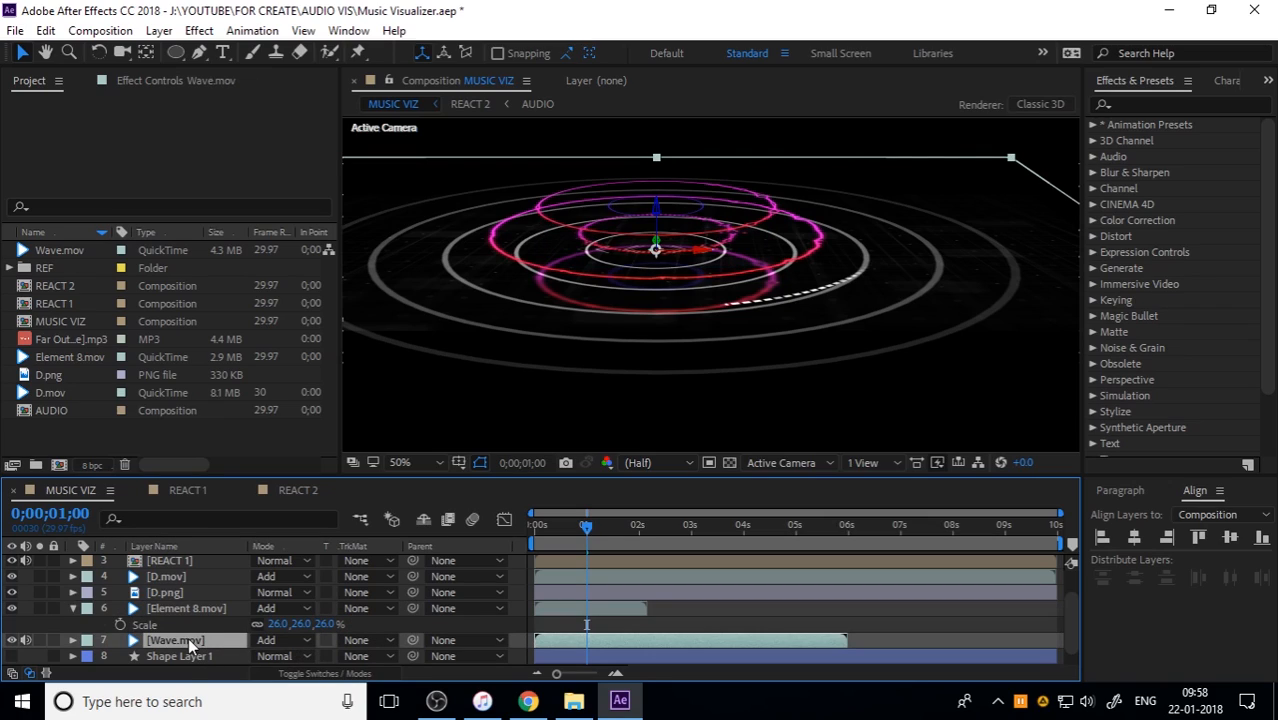
key(s)
drag(335, 657, 274, 656)
mouse_move(655, 210)
mouse_down()
mouse_move(656, 190)
mouse_move(655, 235)
mouse_move(652, 185)
mouse_move(640, 226)
mouse_move(638, 212)
mouse_up()
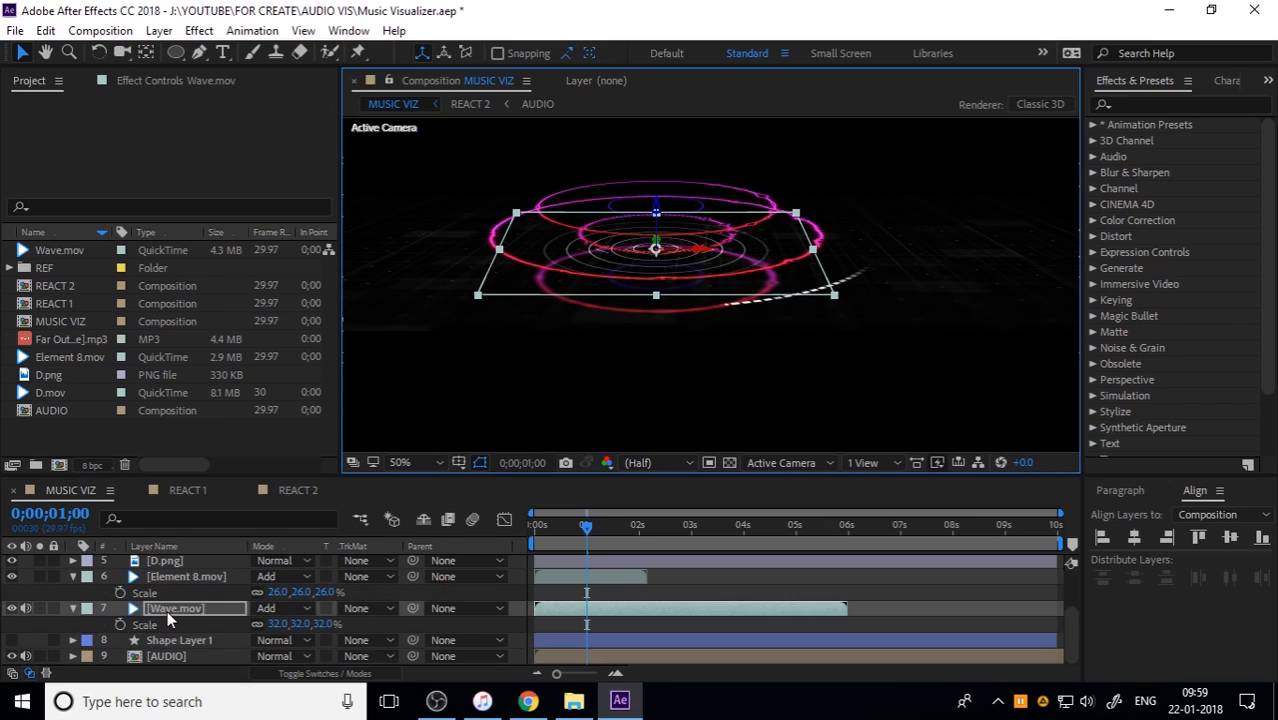
Step: Scale D.mov uniformly to 61%
scroll(167, 610, down, 2)
scroll(170, 603, up, 5)
click(178, 609)
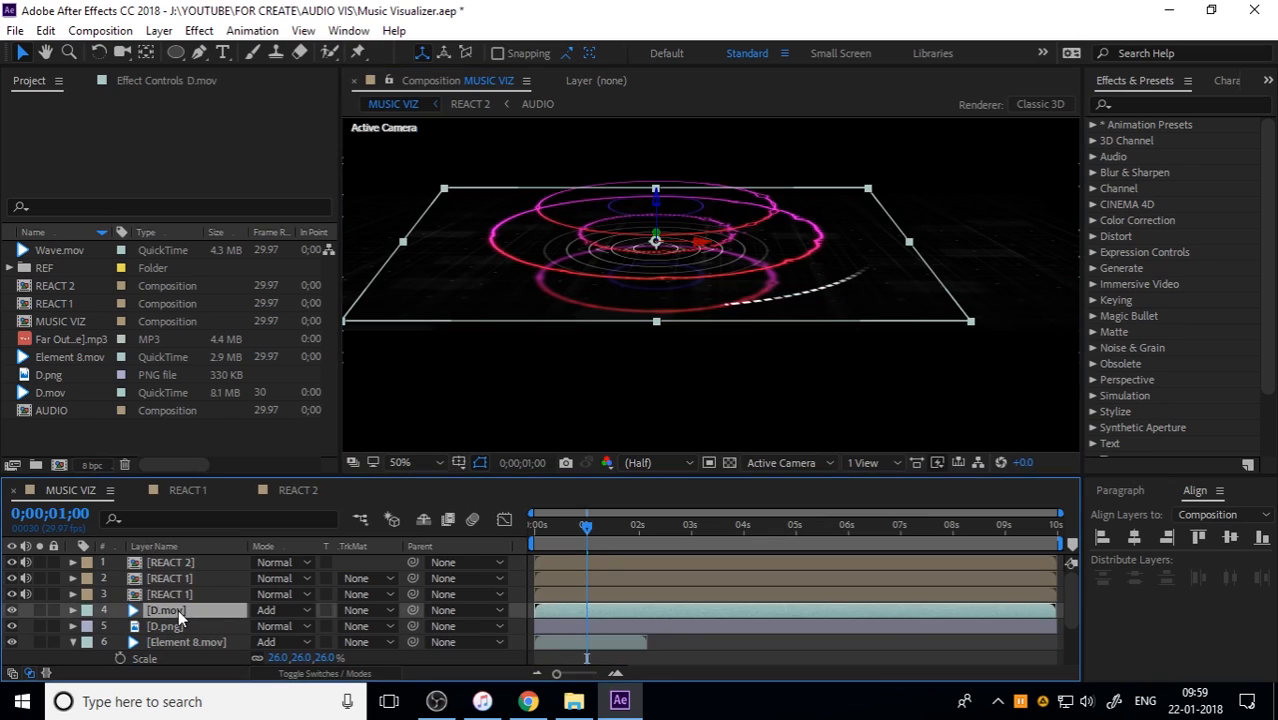
key(s)
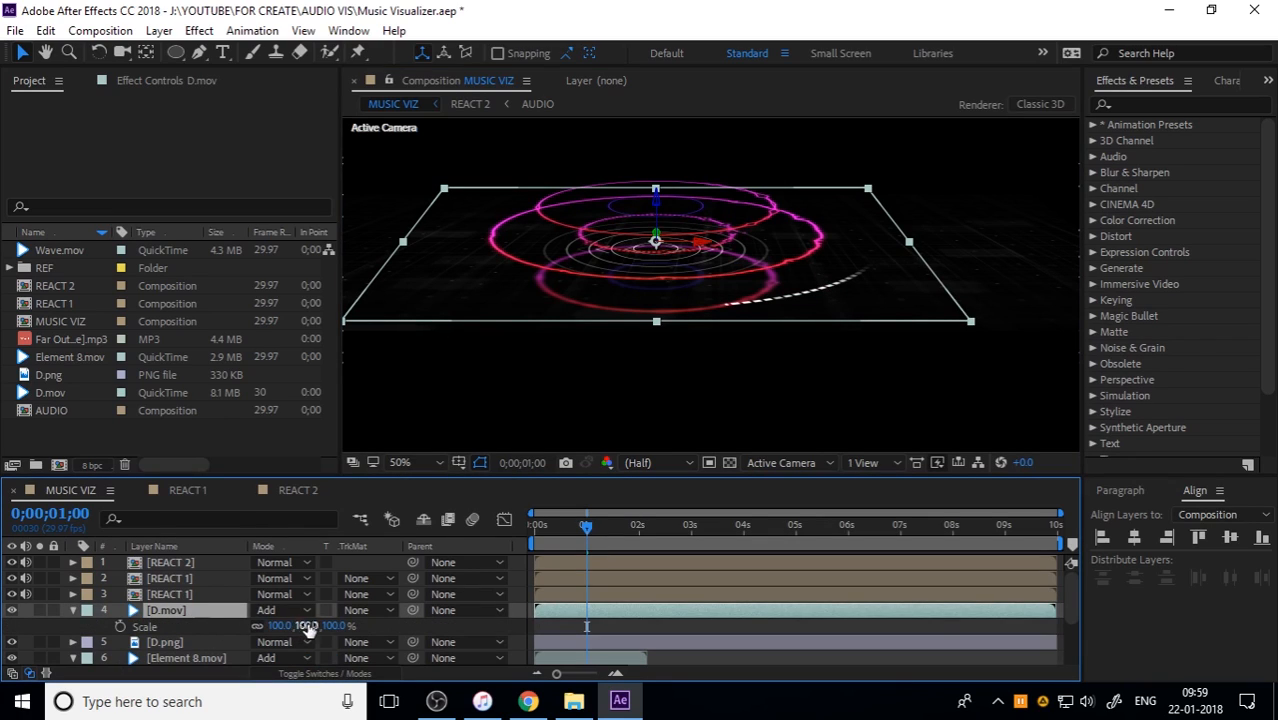
drag(333, 625, 286, 610)
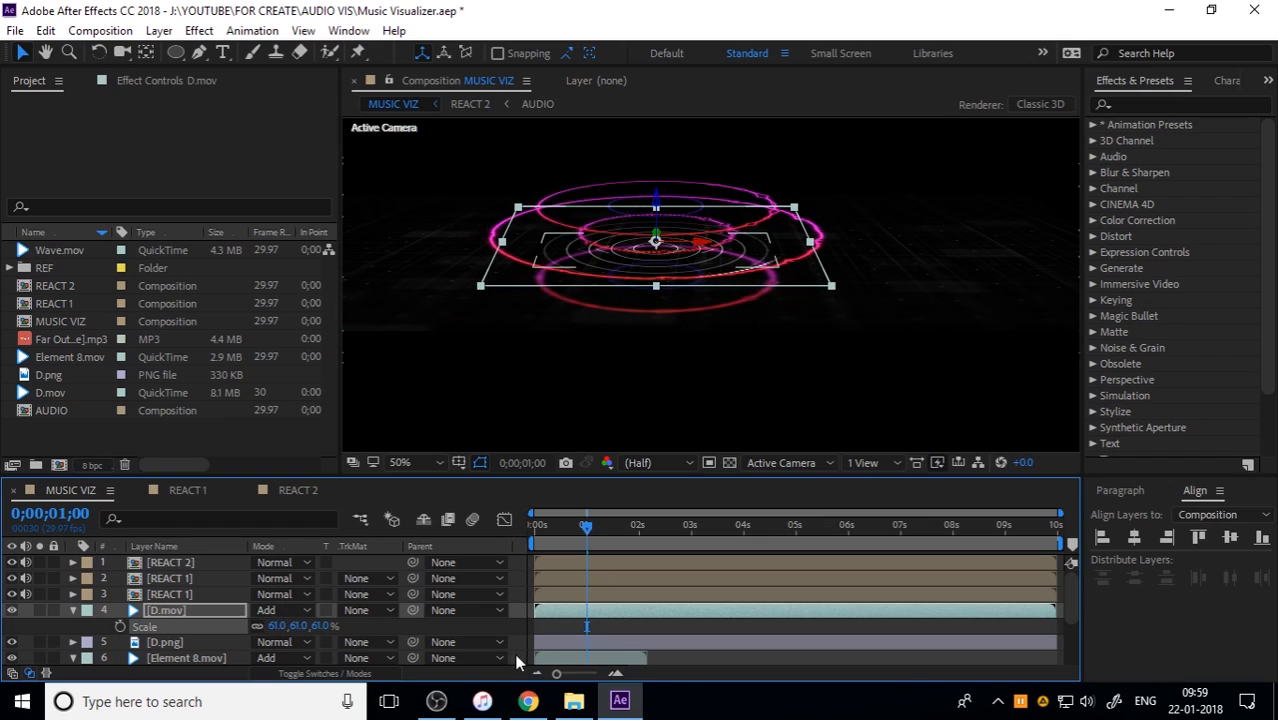
Step: Play MUSIC VIZ from the start to check the scaled HUD elements with the rings
drag(575, 536, 529, 541)
key(space)
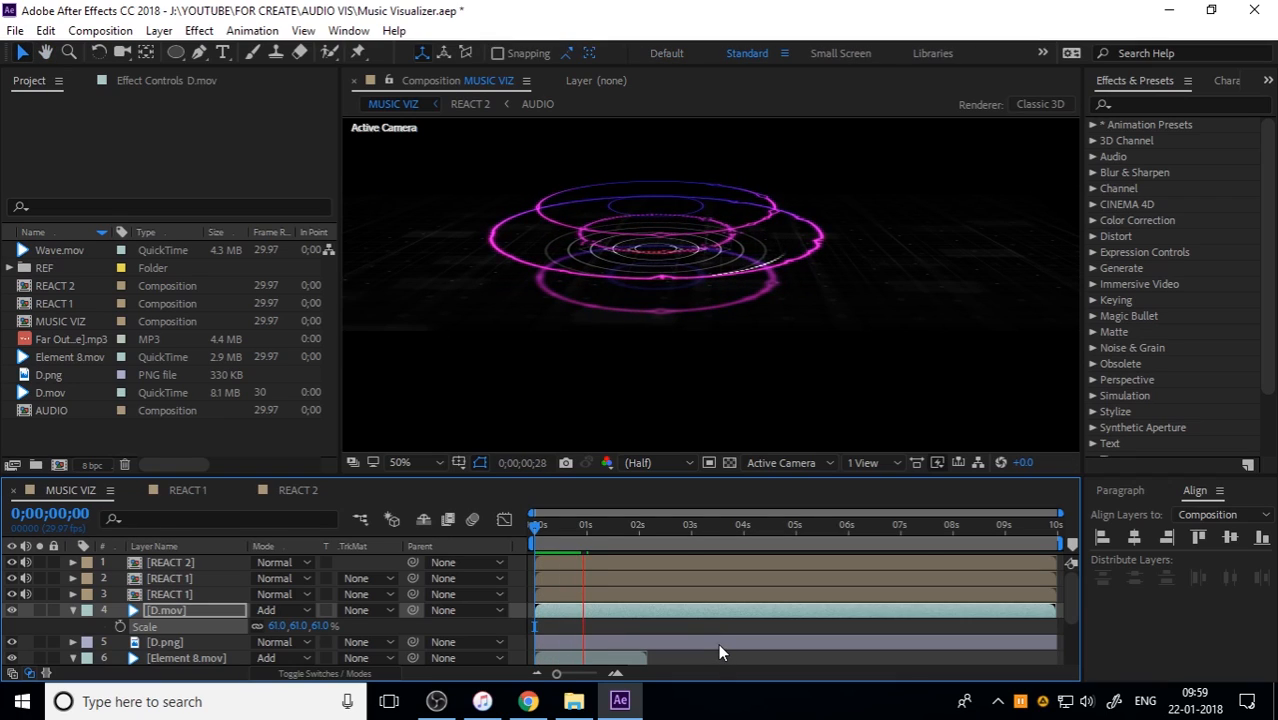
key(space)
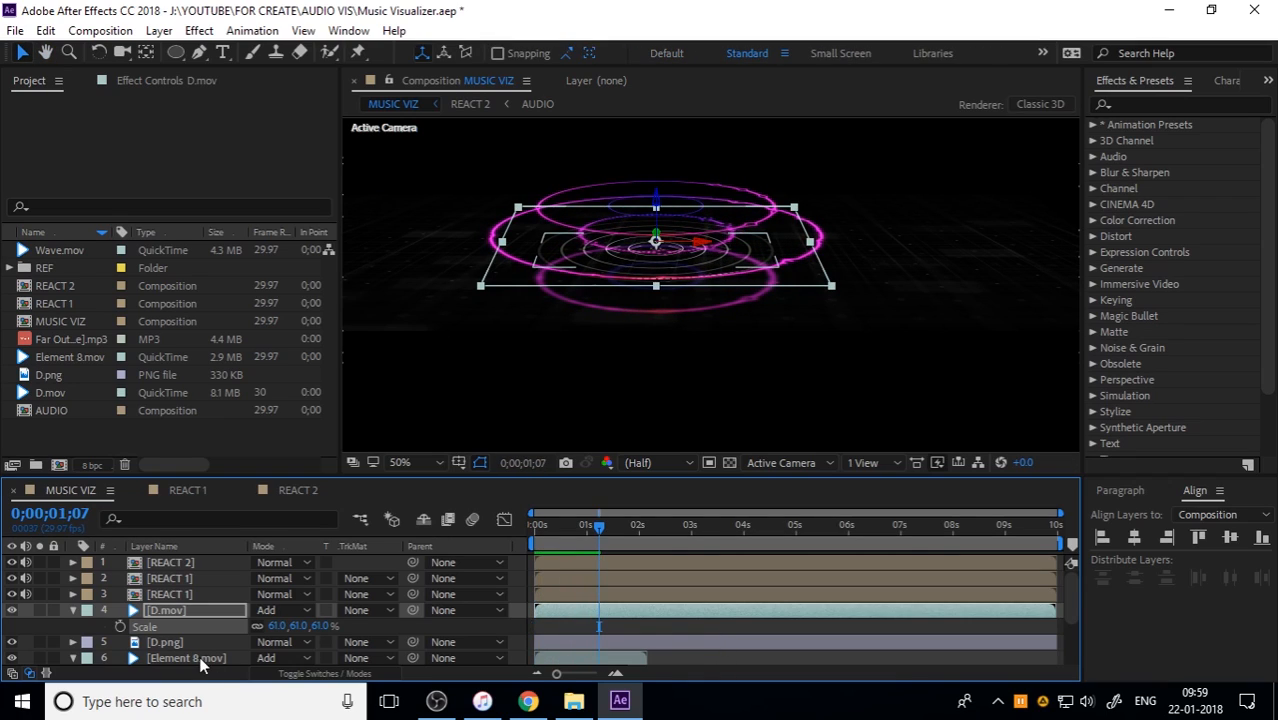
Step: Lower Wave.mov's opacity to 37%
scroll(199, 656, down, 2)
click(176, 643)
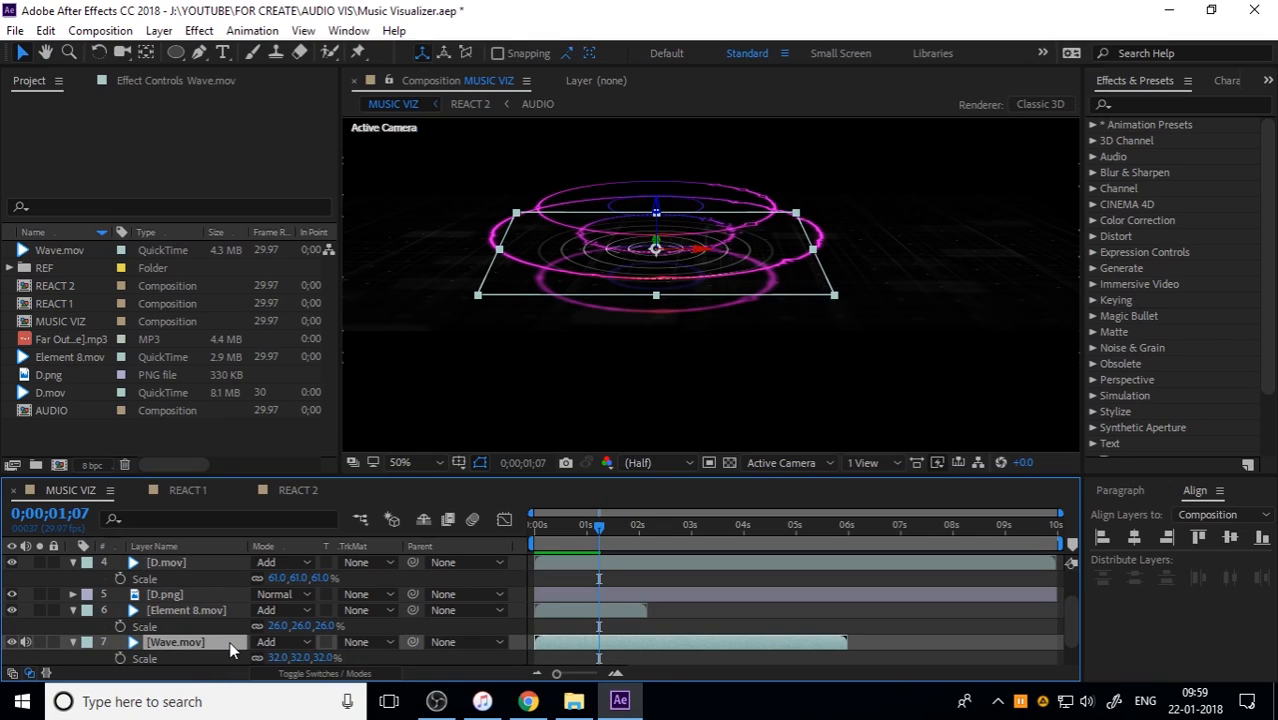
key(t)
drag(262, 656, 216, 661)
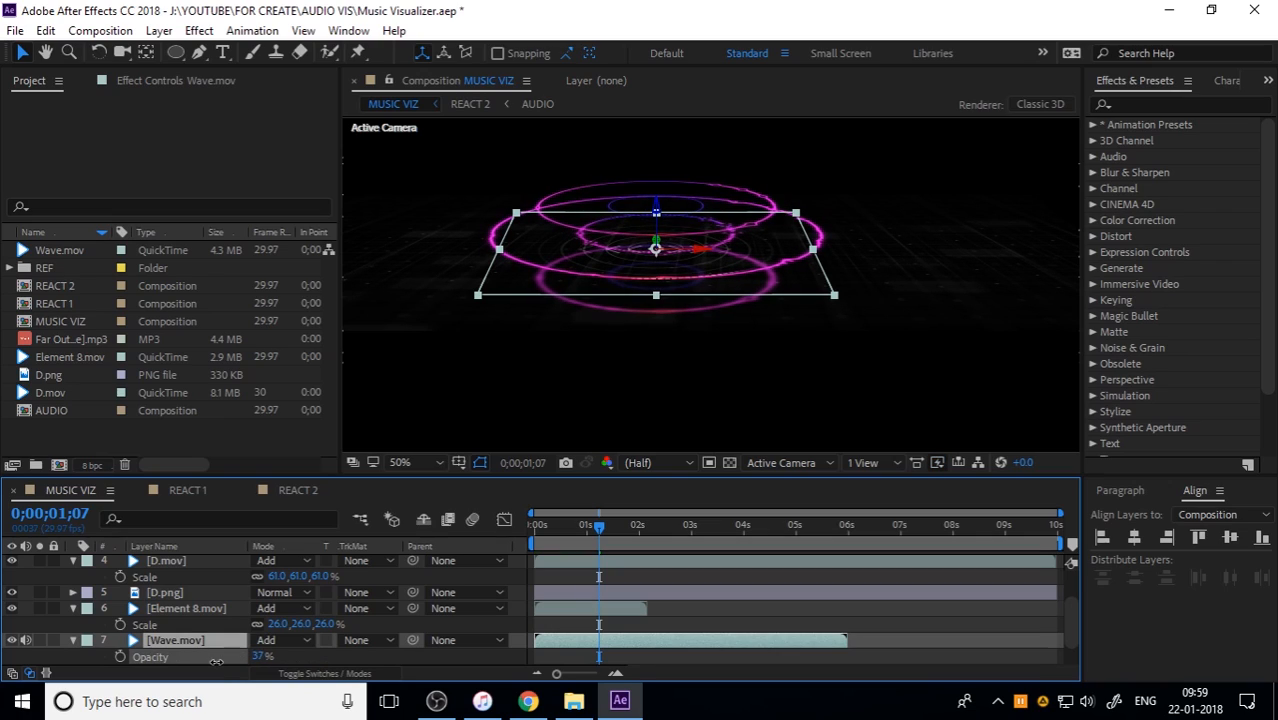
scroll(712, 358, down, 1)
scroll(698, 340, up, 1)
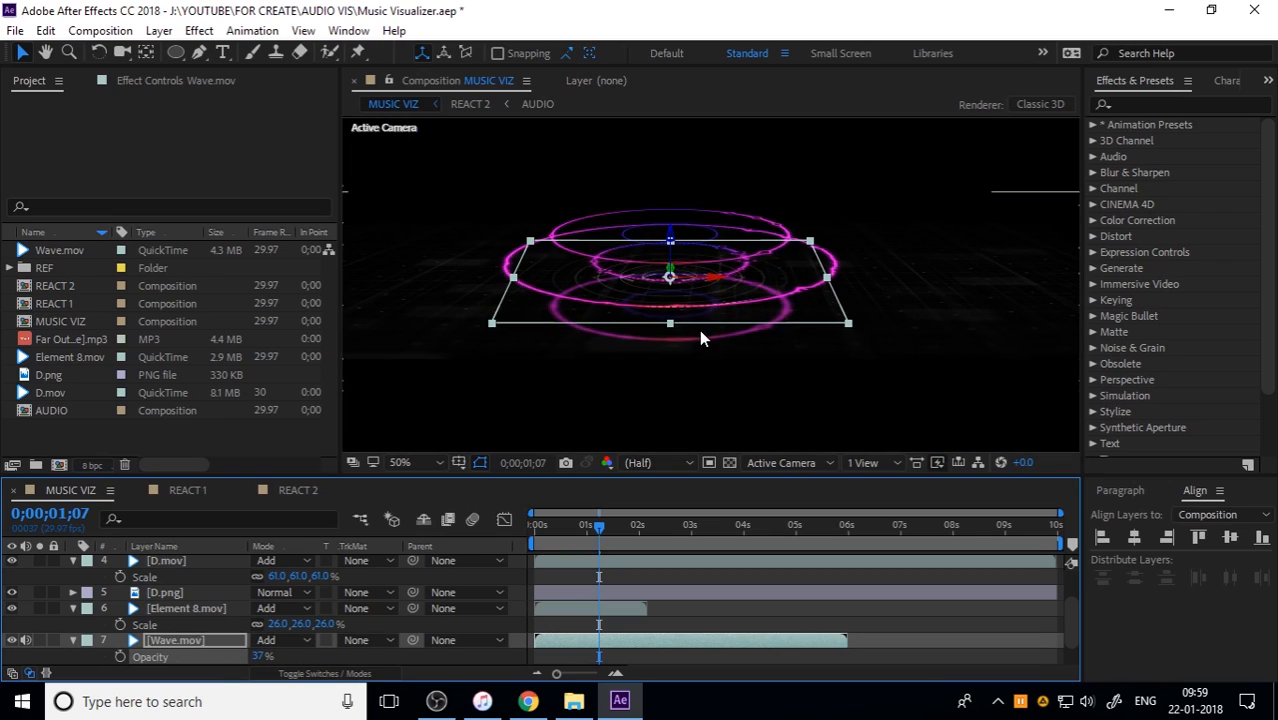
Step: Move the D.png grid down along its Z axis so it forms a floor beneath the rings
click(440, 318)
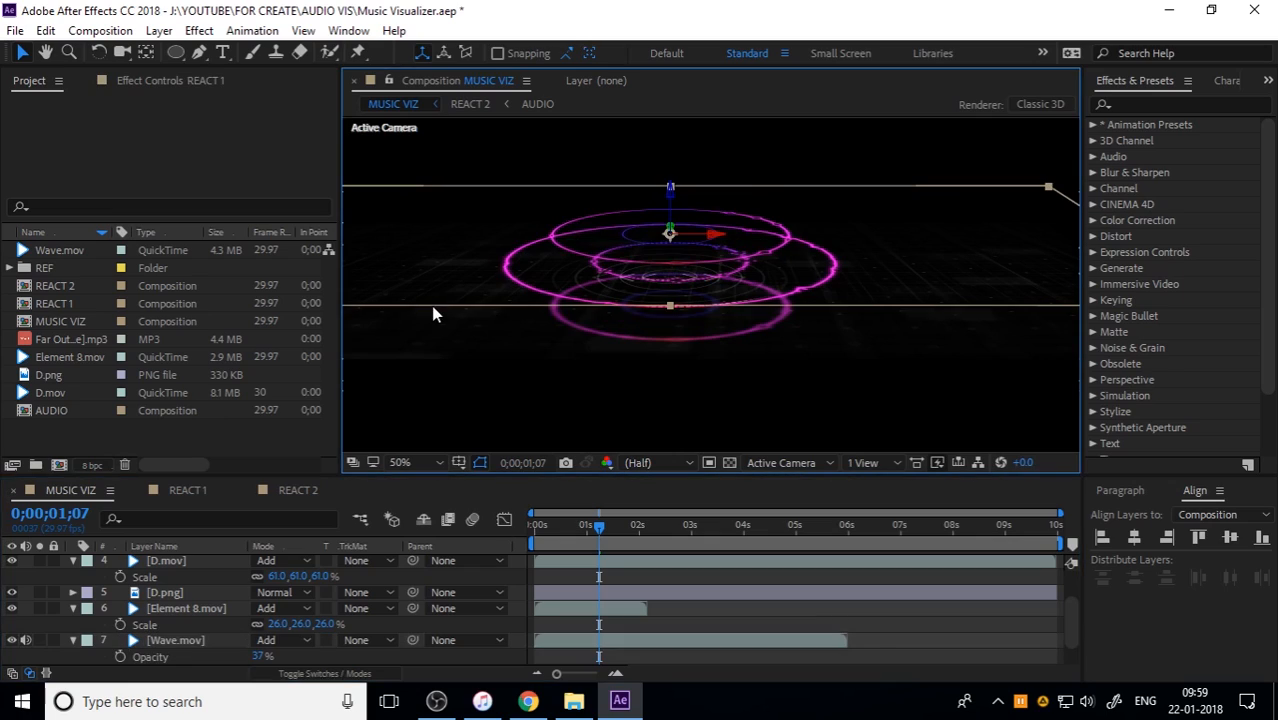
click(205, 594)
click(674, 241)
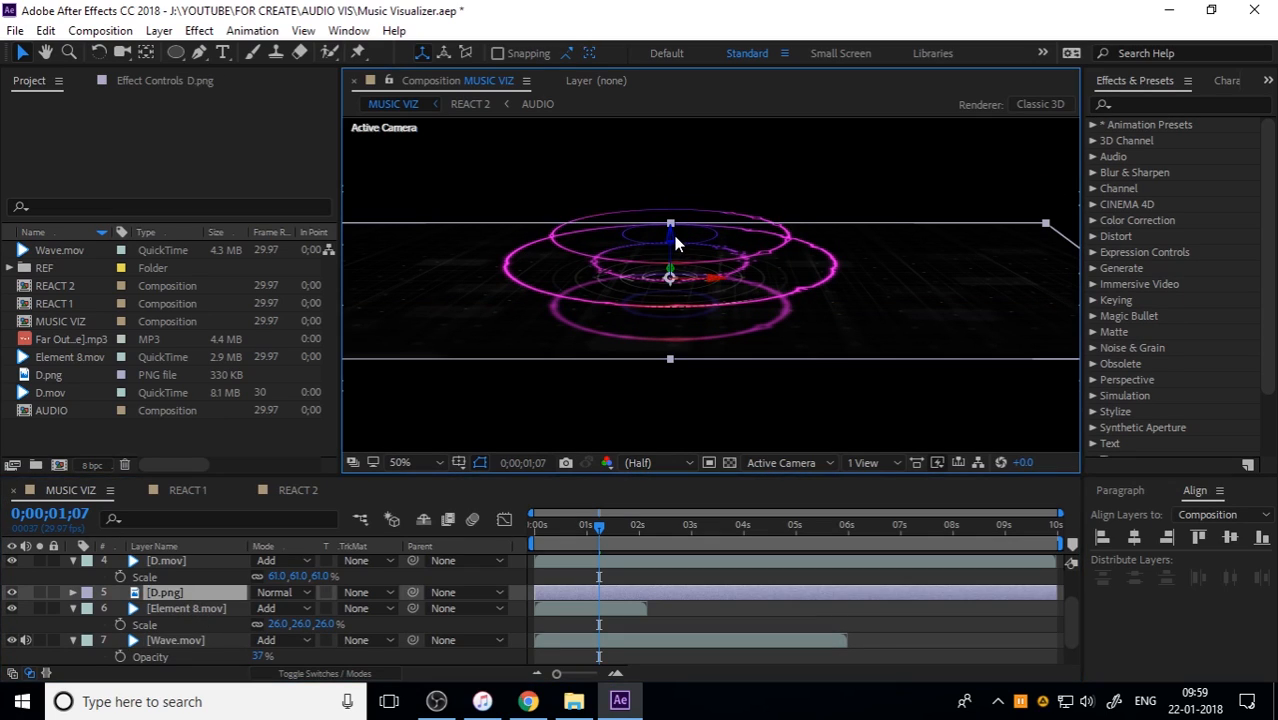
drag(670, 243, 650, 278)
click(831, 218)
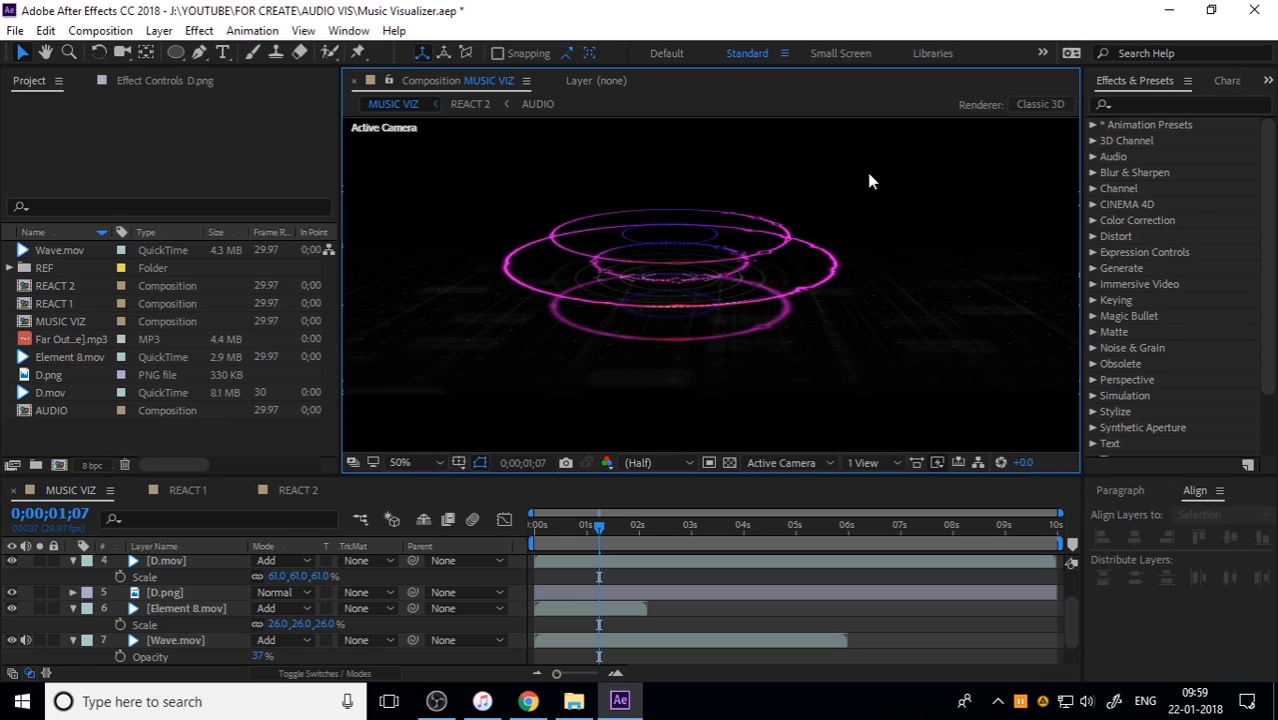
scroll(884, 200, down, 1)
scroll(876, 204, up, 1)
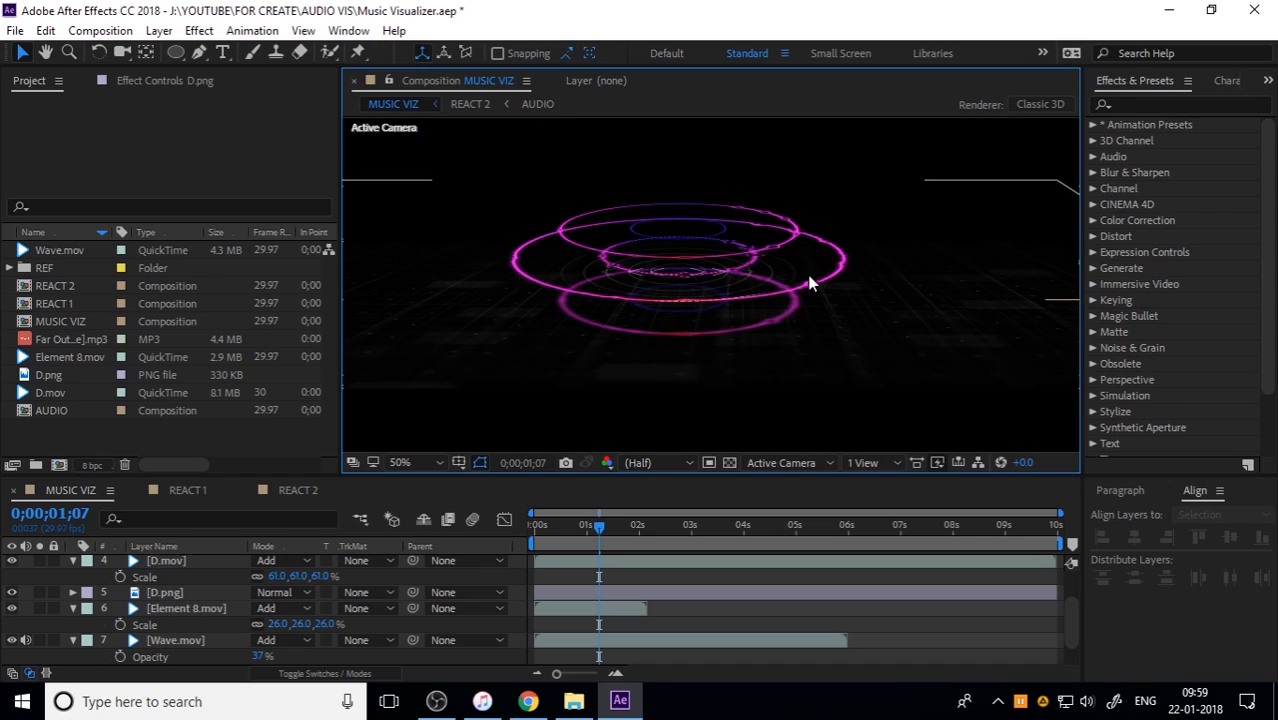
Step: Reduce Wave.mov's opacity to 22%
click(181, 639)
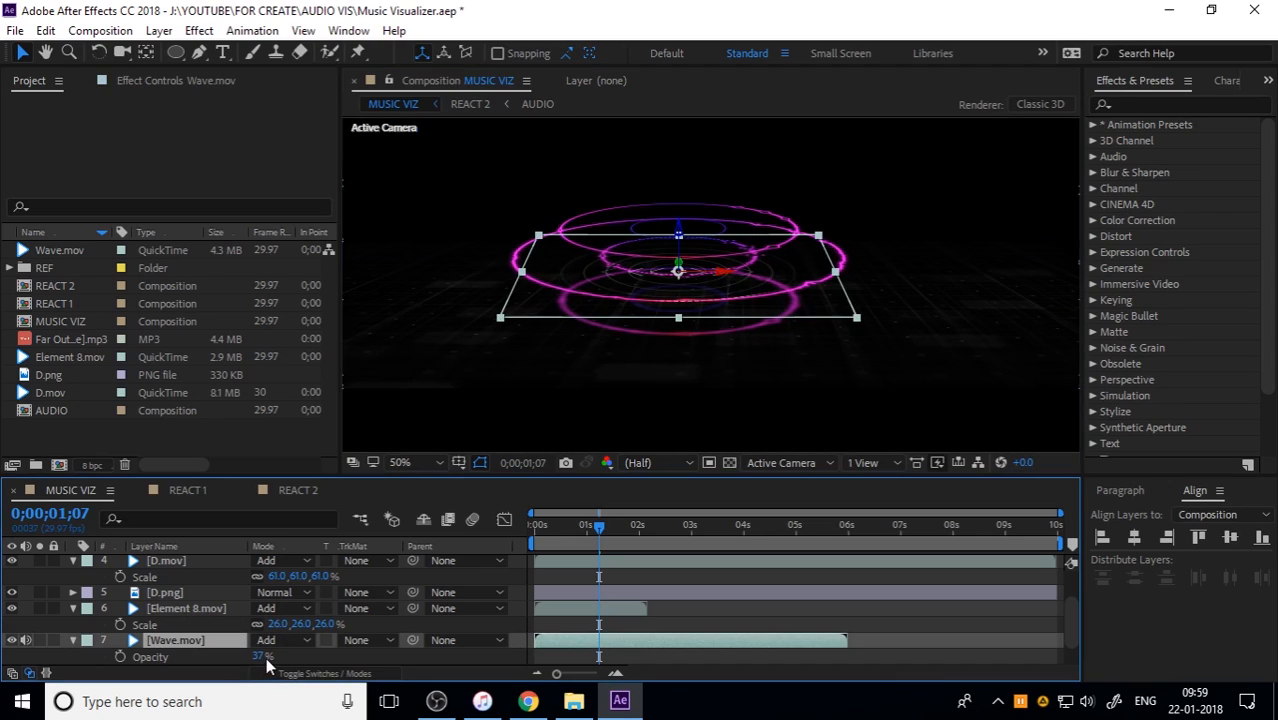
drag(262, 657, 244, 656)
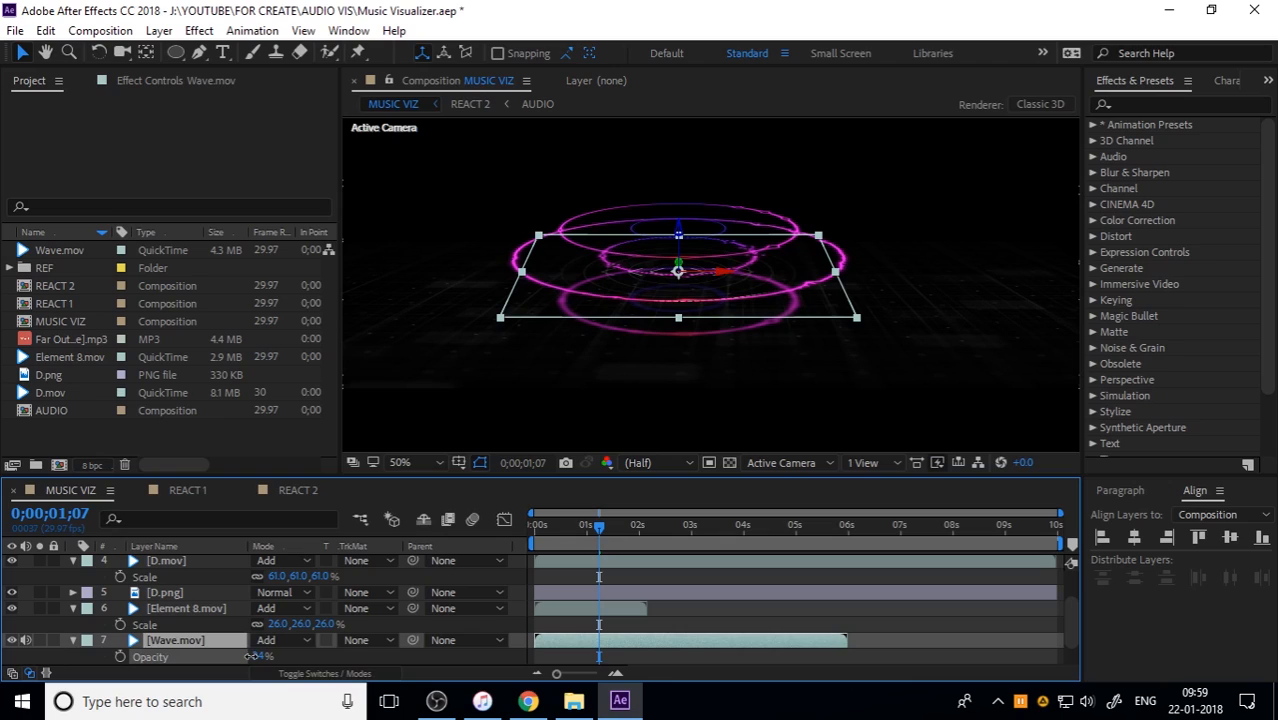
Step: Apply the Tritone color correction effect to the Wave.mov layer
click(178, 639)
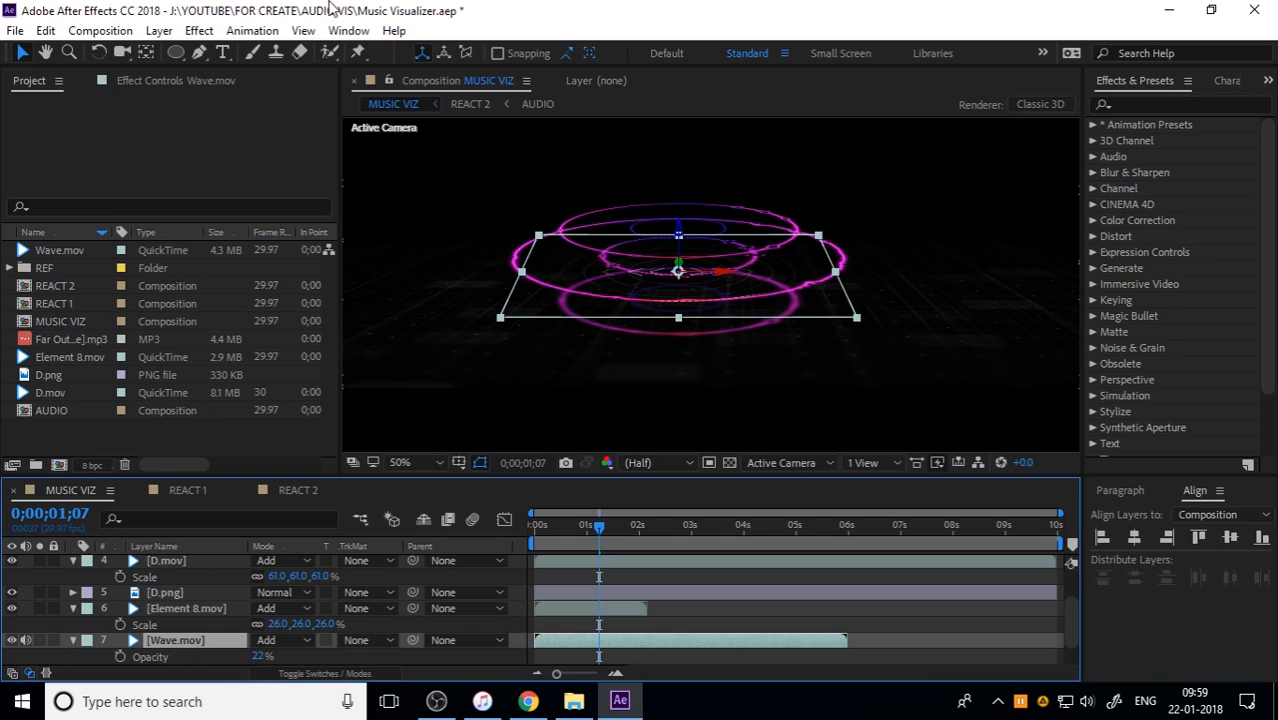
click(199, 30)
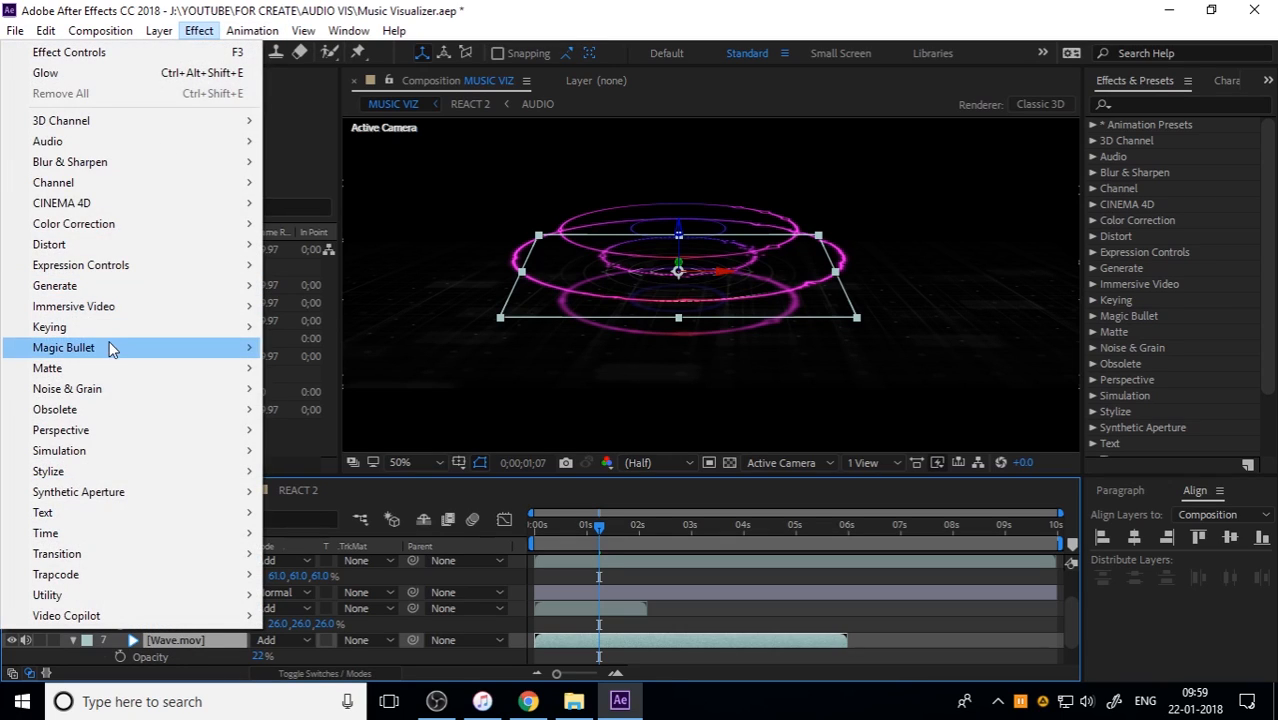
mouse_move(123, 226)
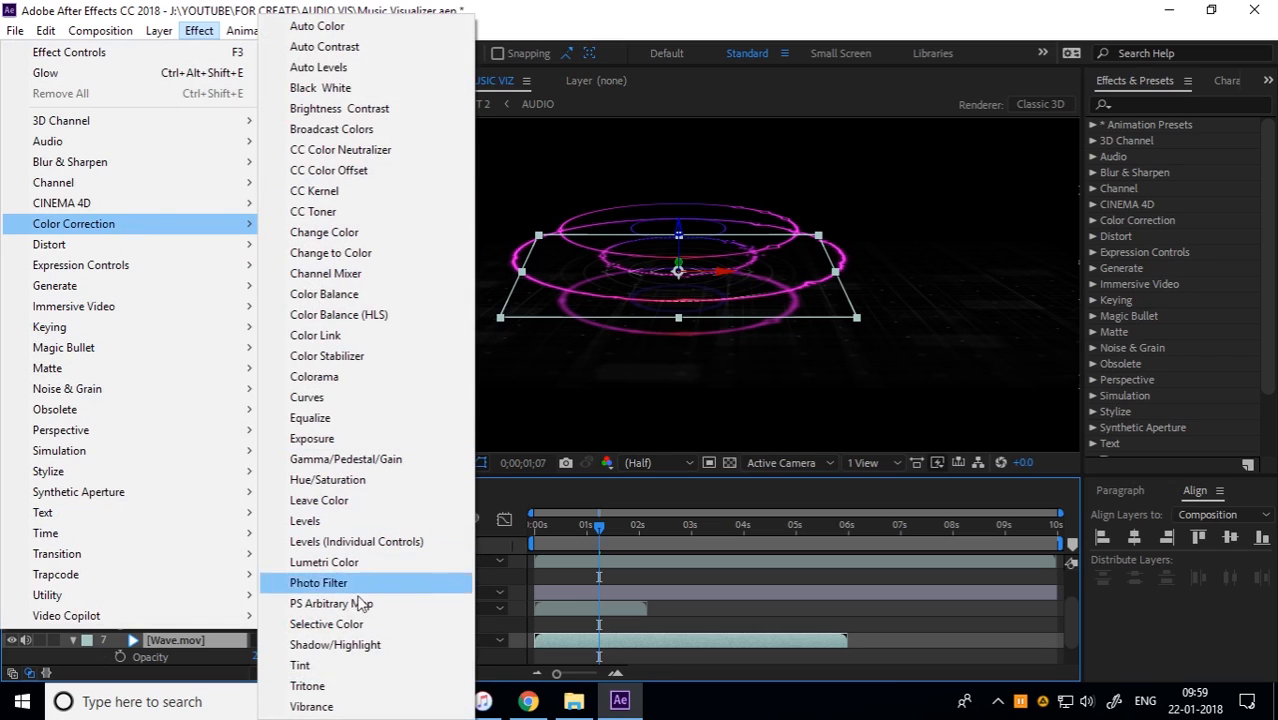
click(307, 686)
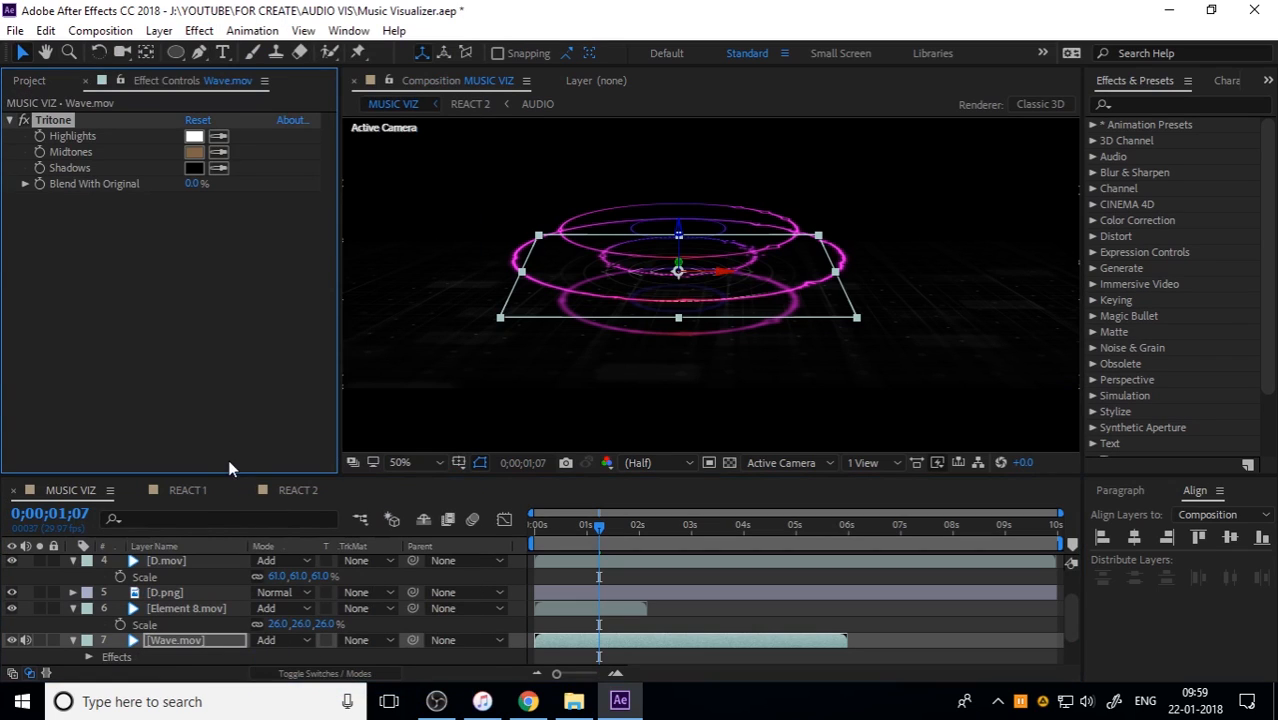
Step: Try sampling the magenta of the large ring as the Tritone shadows color on Wave.mov, and undo it
click(193, 170)
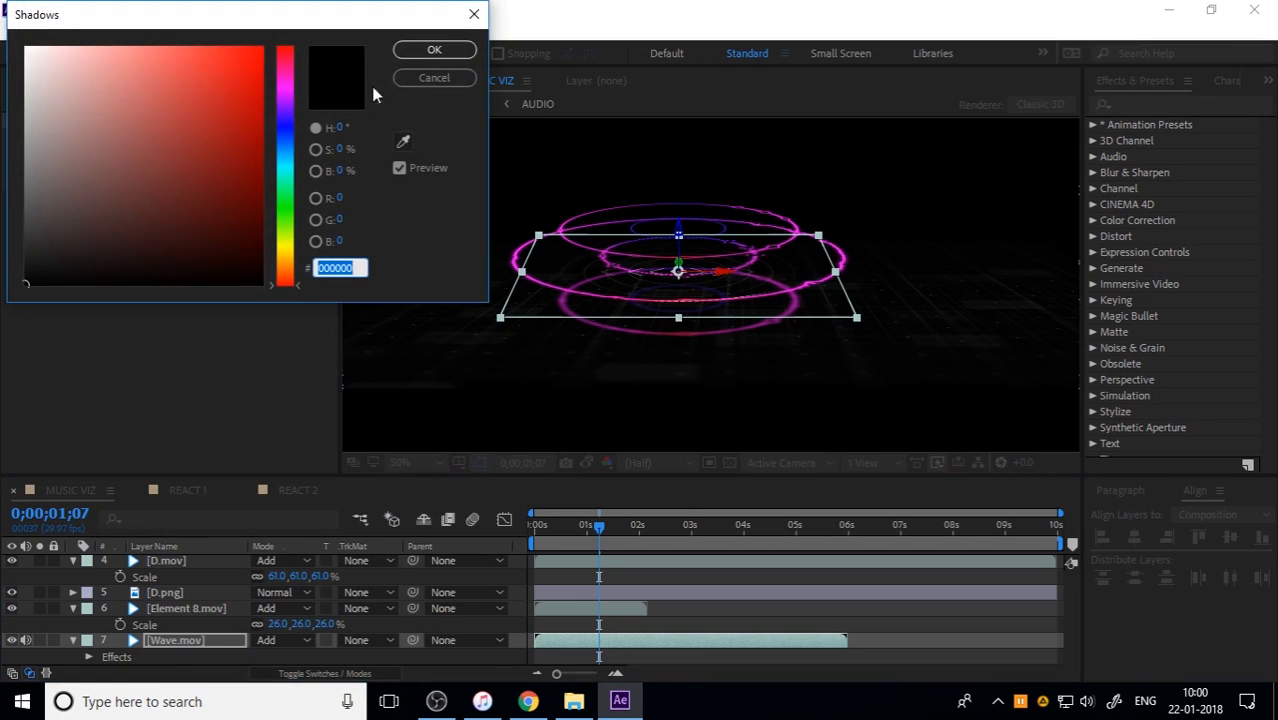
click(431, 82)
click(219, 168)
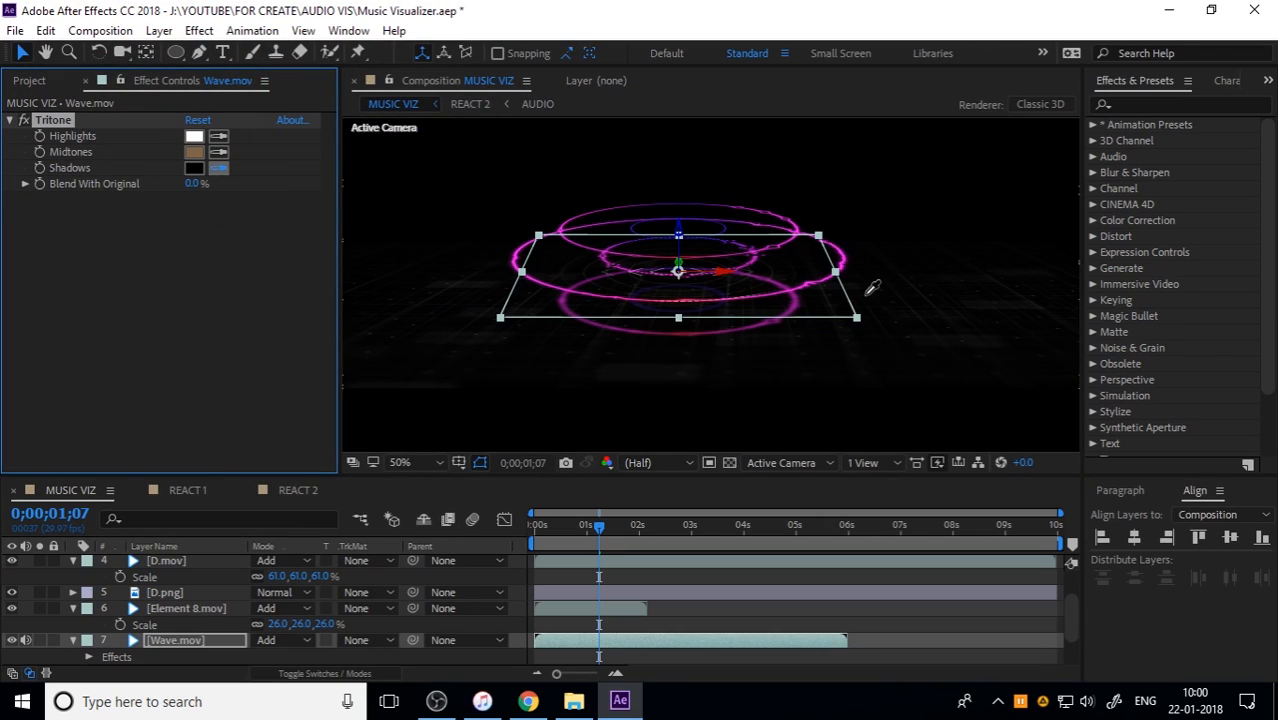
click(847, 264)
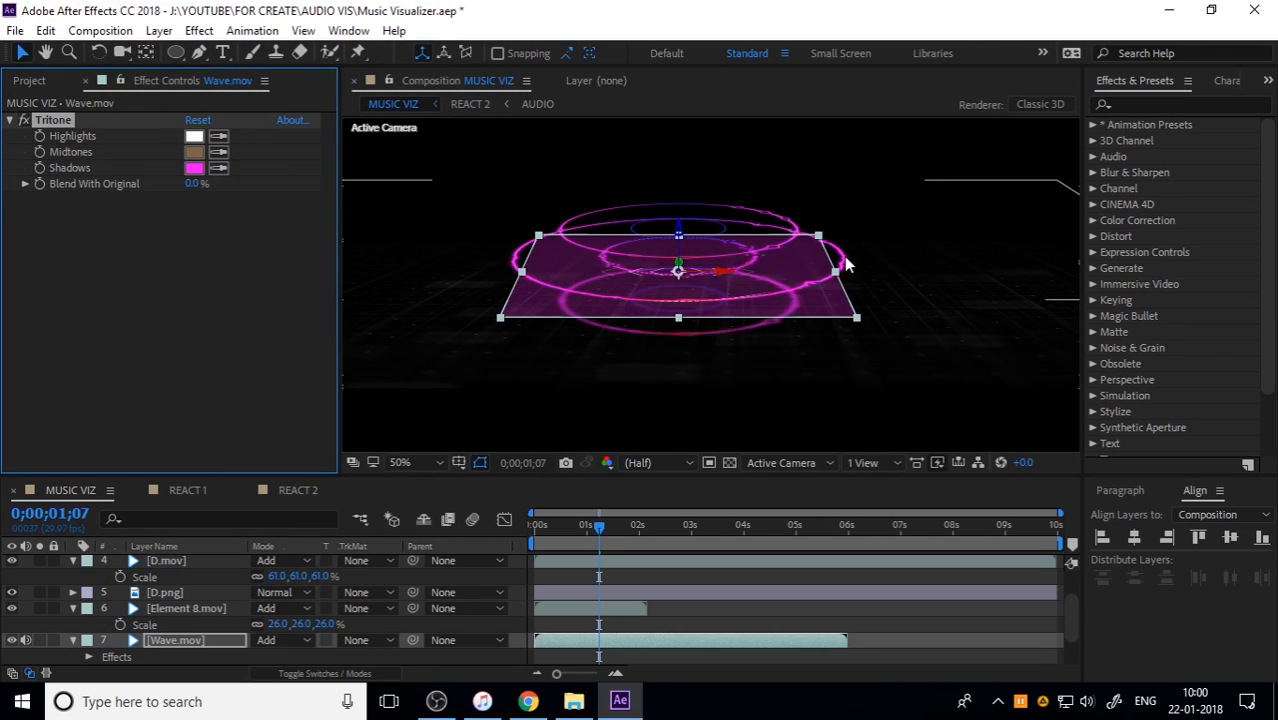
key(ctrl+z)
Step: Set Wave.mov's Tritone midtones to a purple sampled from the rings in the composition
click(219, 152)
click(516, 228)
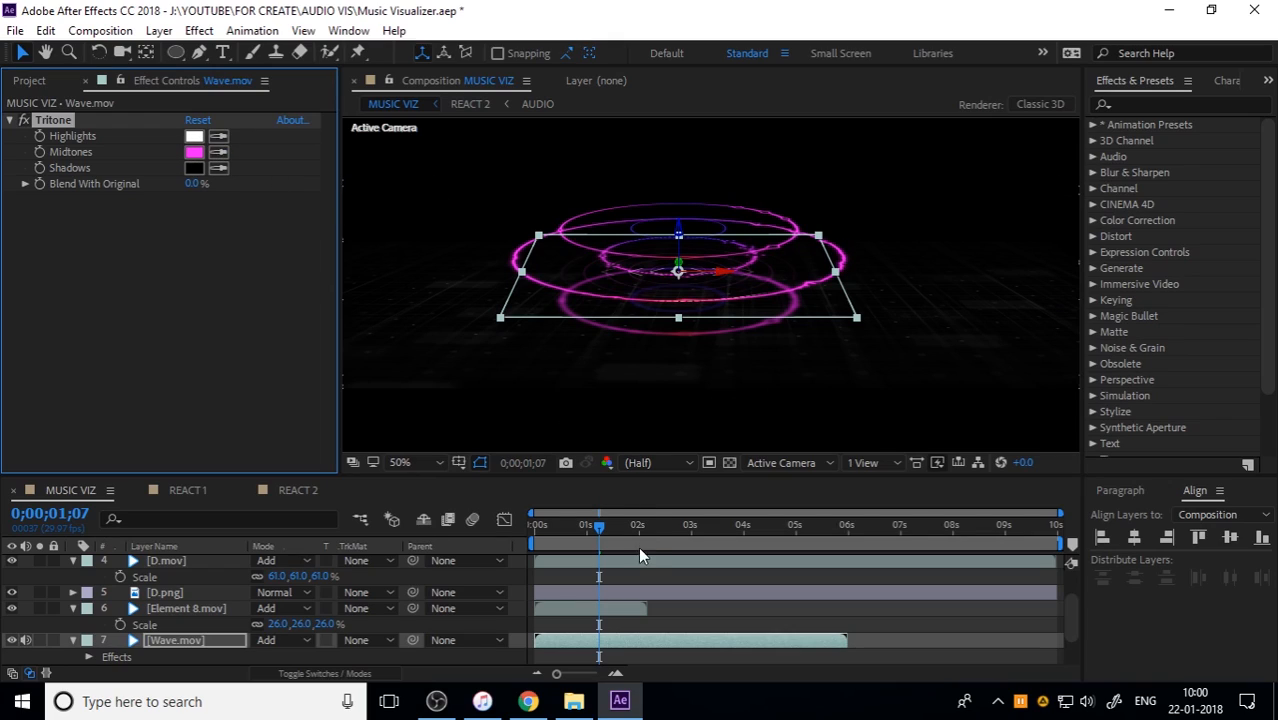
click(218, 152)
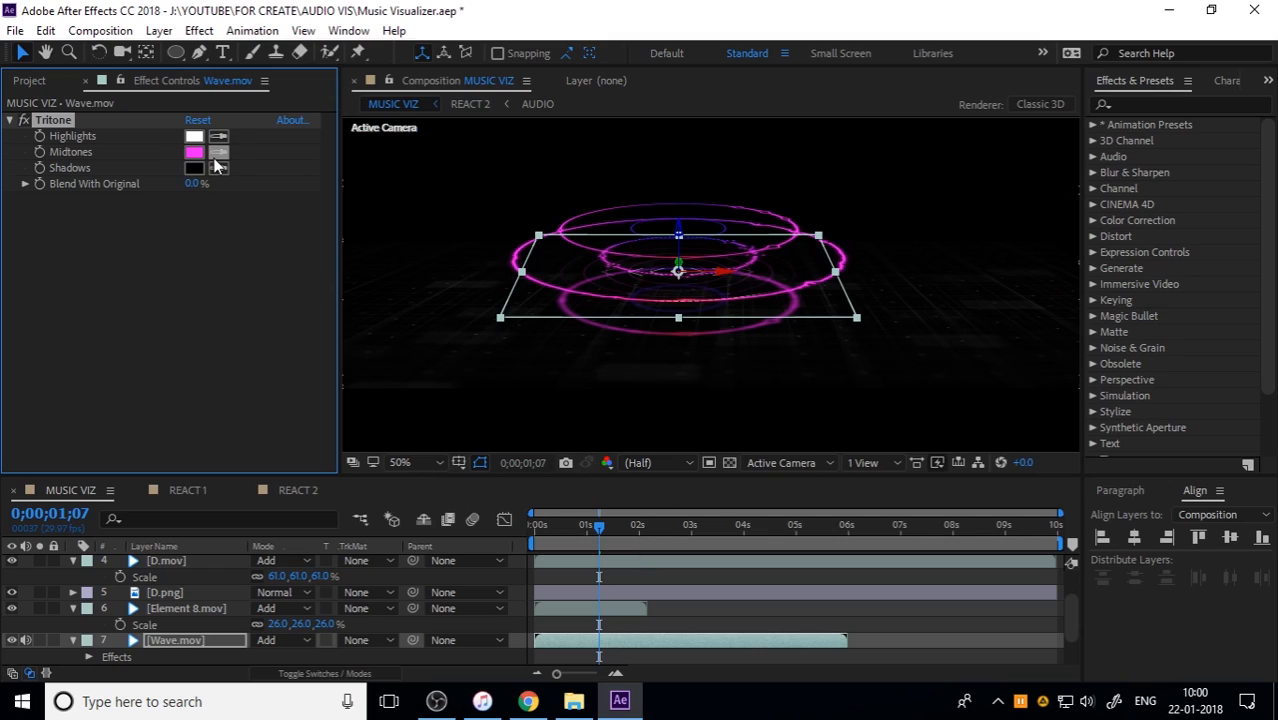
click(659, 221)
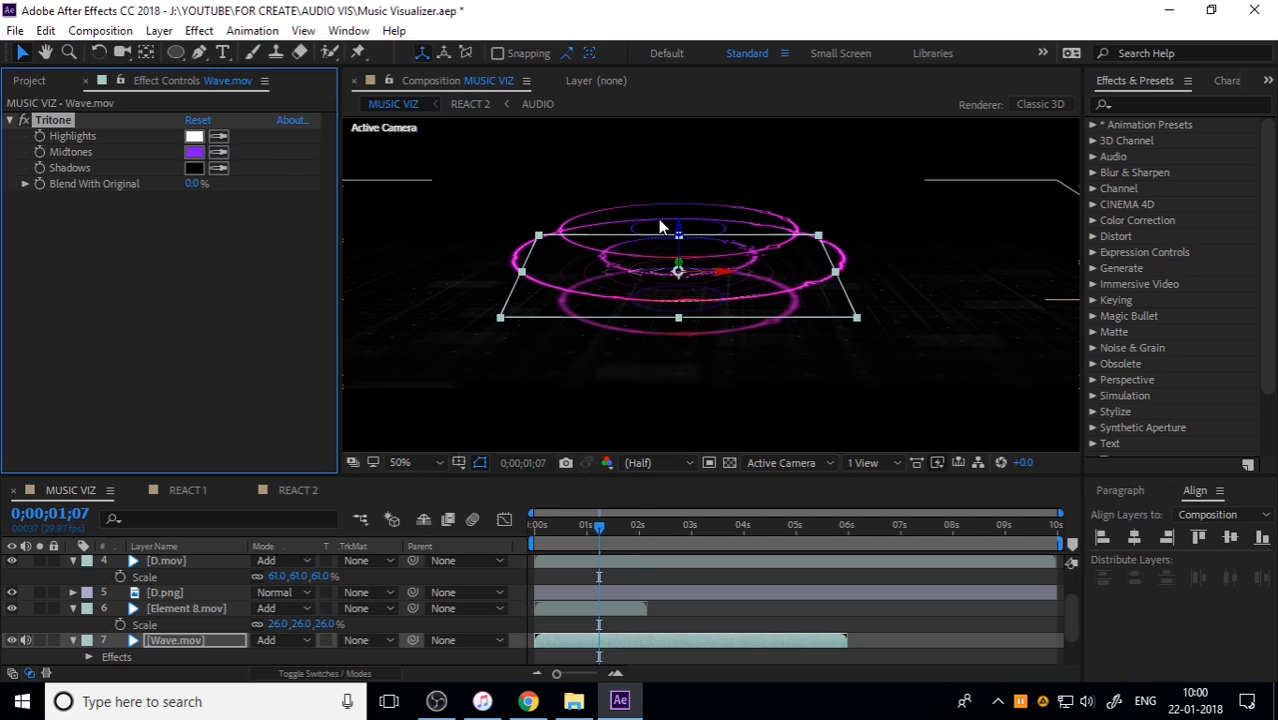
Step: Copy the Tritone effect from Wave.mov and paste it onto the Element 8.mov layer
click(207, 608)
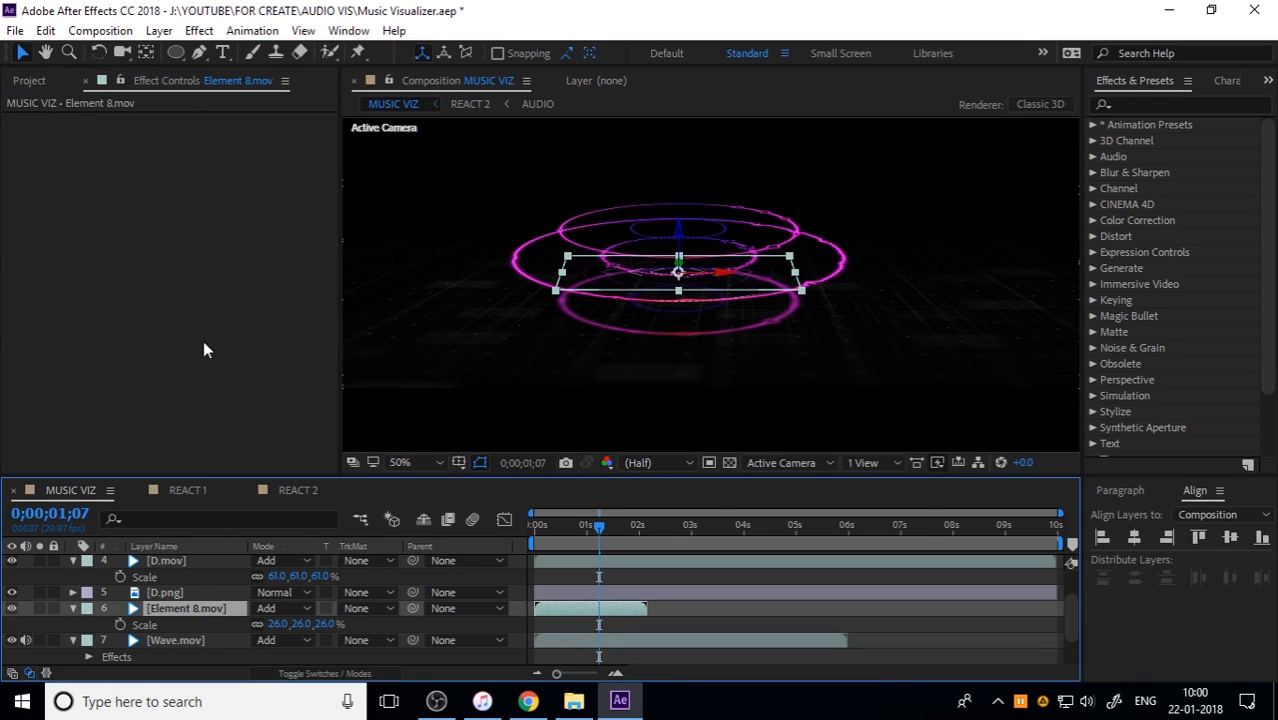
click(171, 640)
click(49, 119)
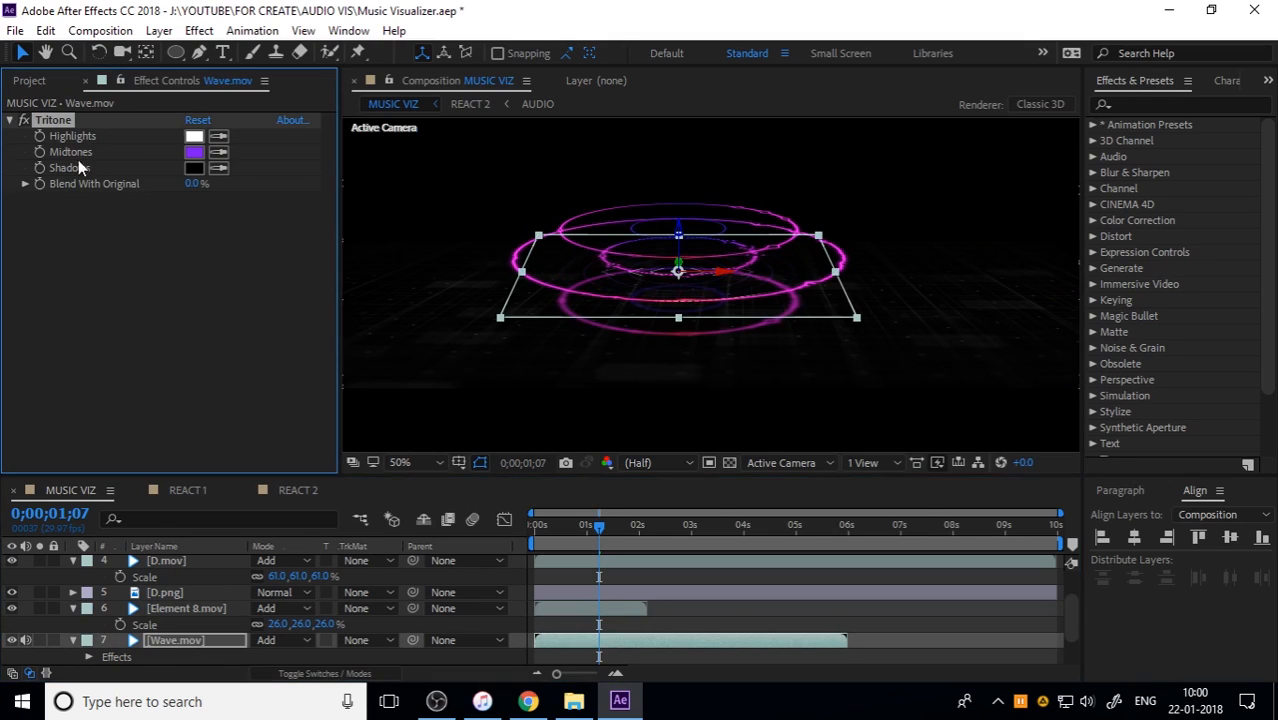
click(186, 608)
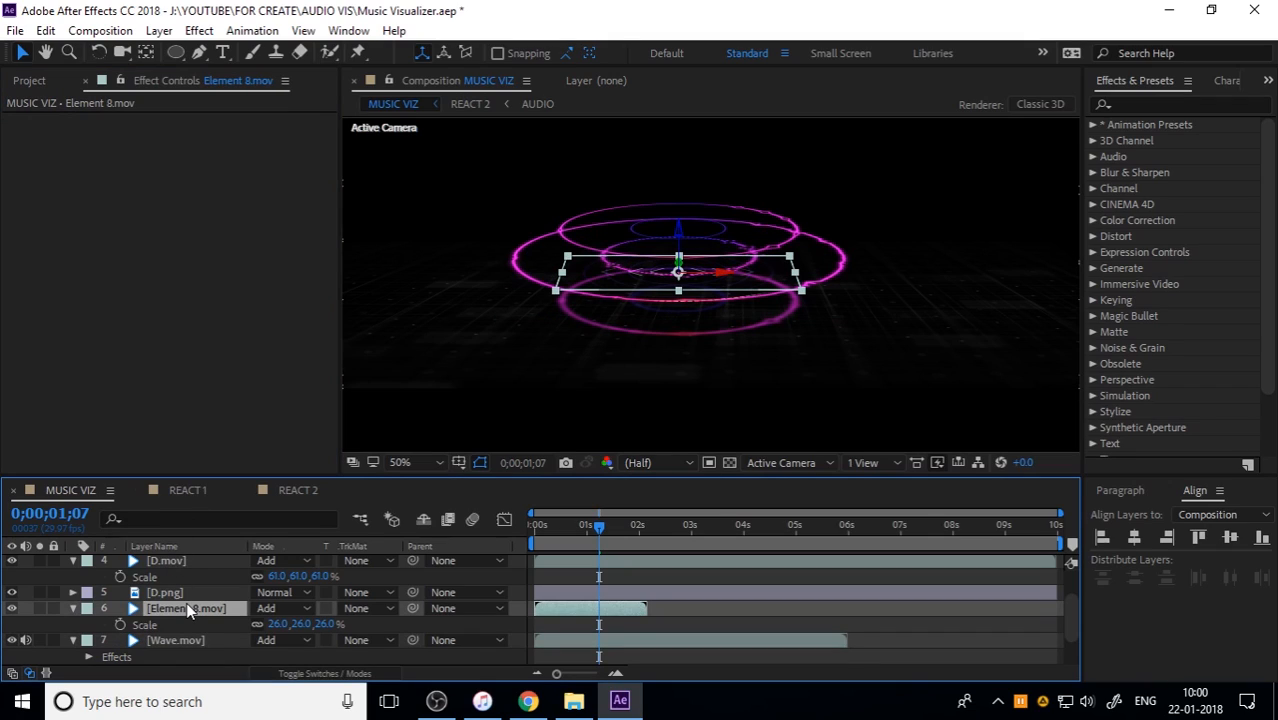
Step: Change Element 8.mov's Tritone midtones to the soft pink D96F96
click(218, 152)
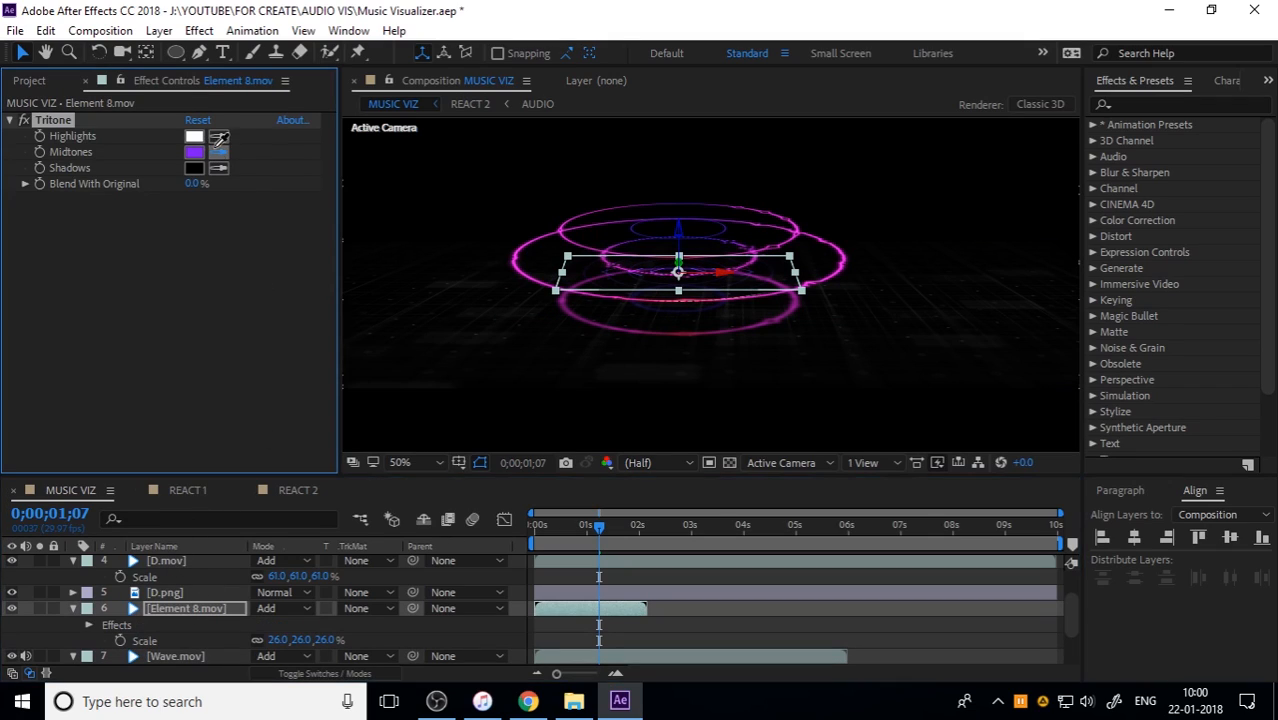
click(685, 334)
click(193, 152)
click(176, 75)
mouse_move(176, 75)
mouse_down()
mouse_move(141, 92)
mouse_move(157, 97)
mouse_move(141, 81)
mouse_up()
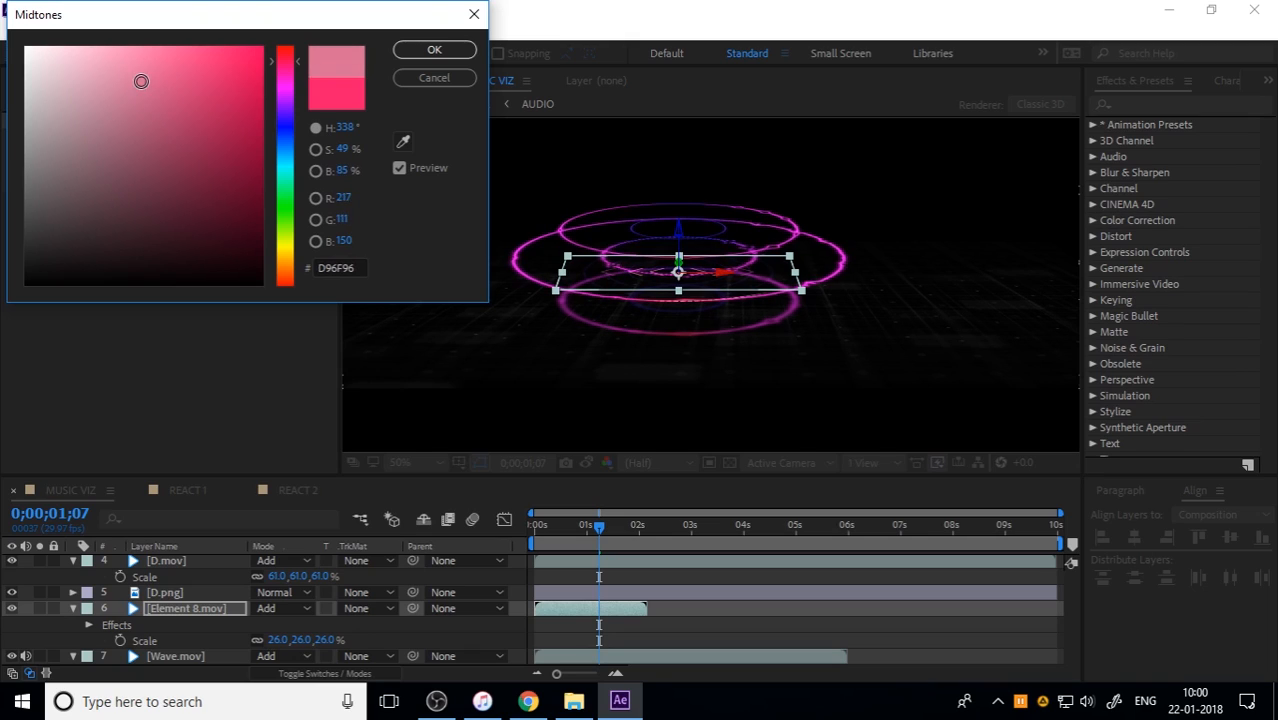
click(427, 47)
Step: Lower Element 8.mov's opacity to 49%
click(210, 608)
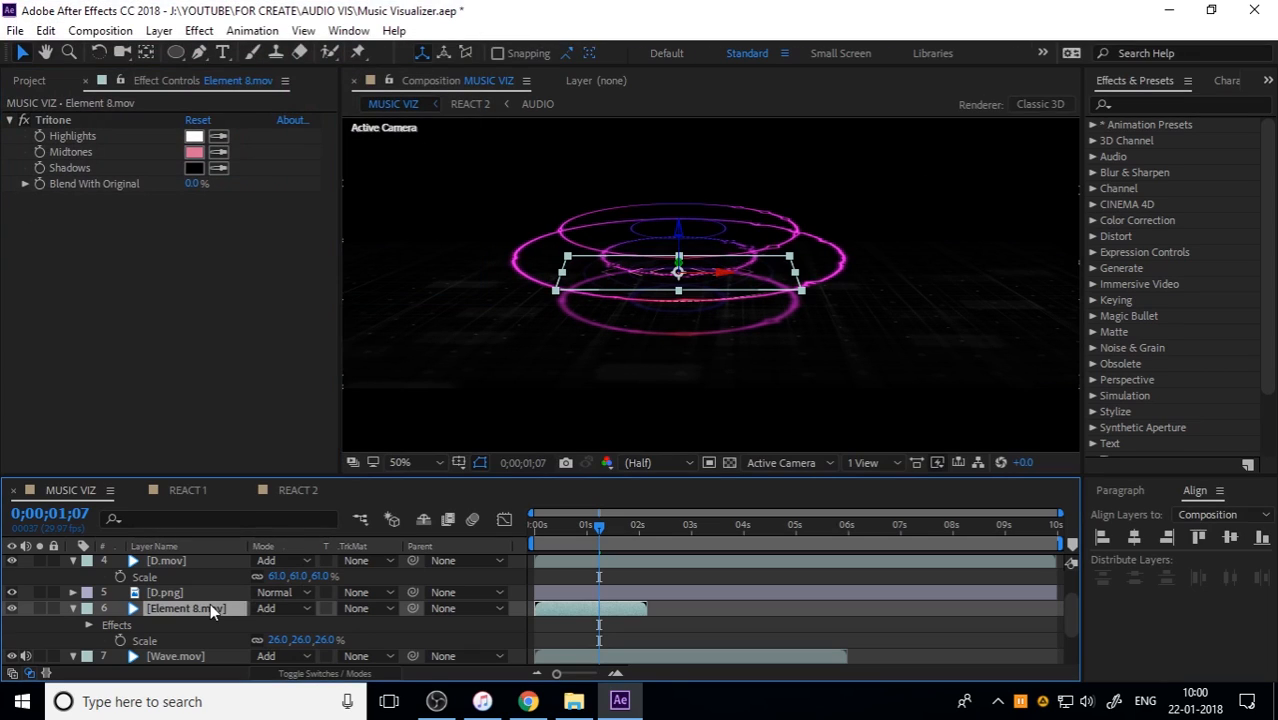
key(t)
drag(260, 624, 212, 623)
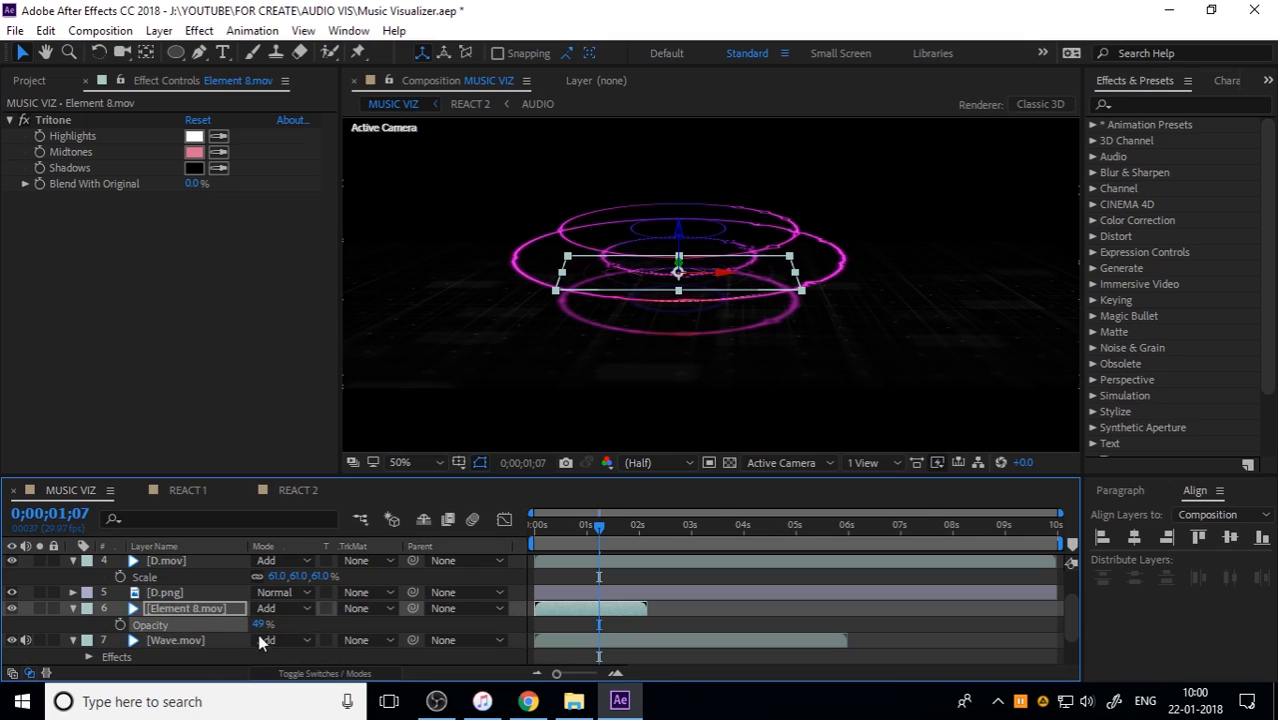
Step: Play MUSIC VIZ from the start to check the tinted Element 8.mov
drag(583, 527, 459, 540)
key(space)
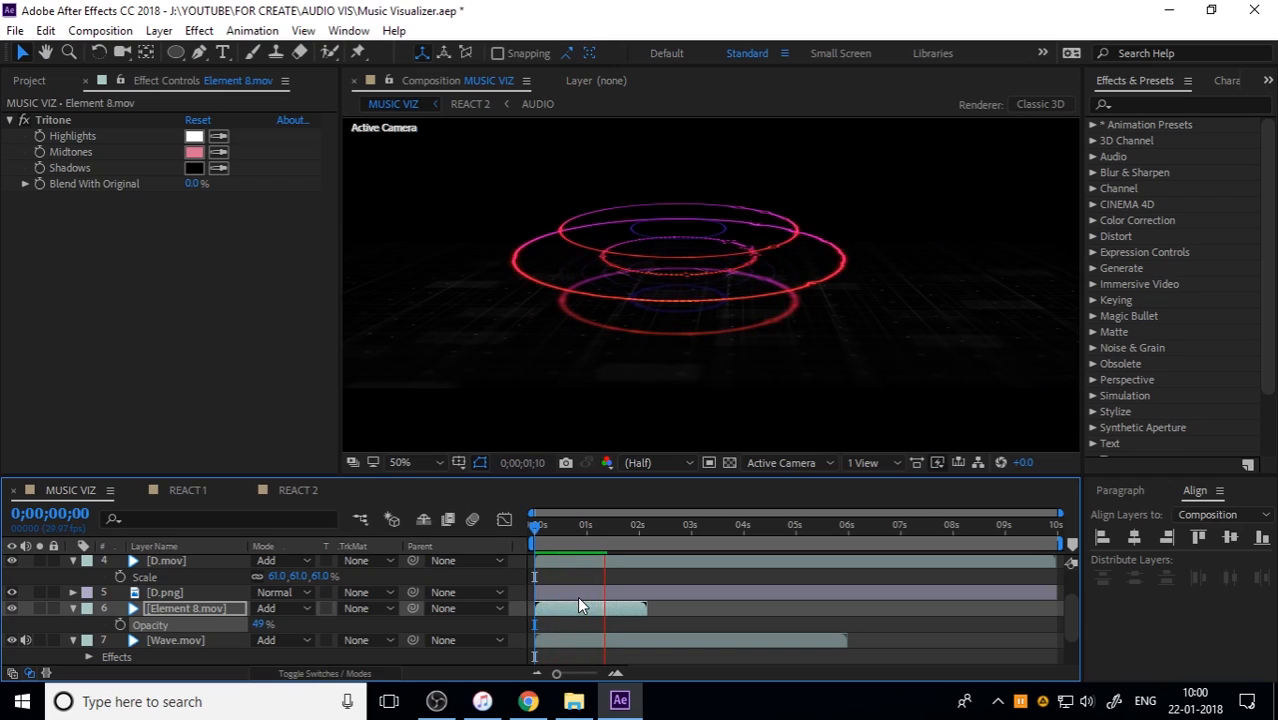
key(space)
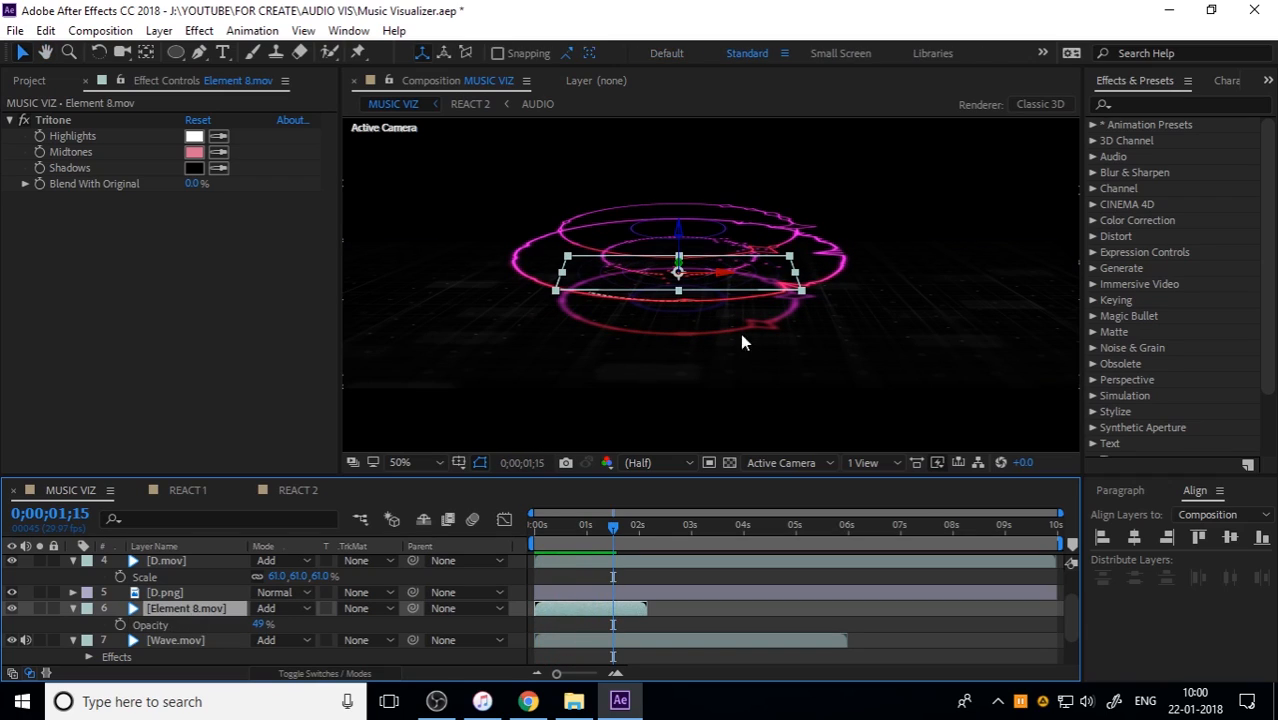
Step: Move Element 8.mov down along its Z axis to the lowest ring, and raise D.mov along its Z axis
drag(677, 233, 678, 271)
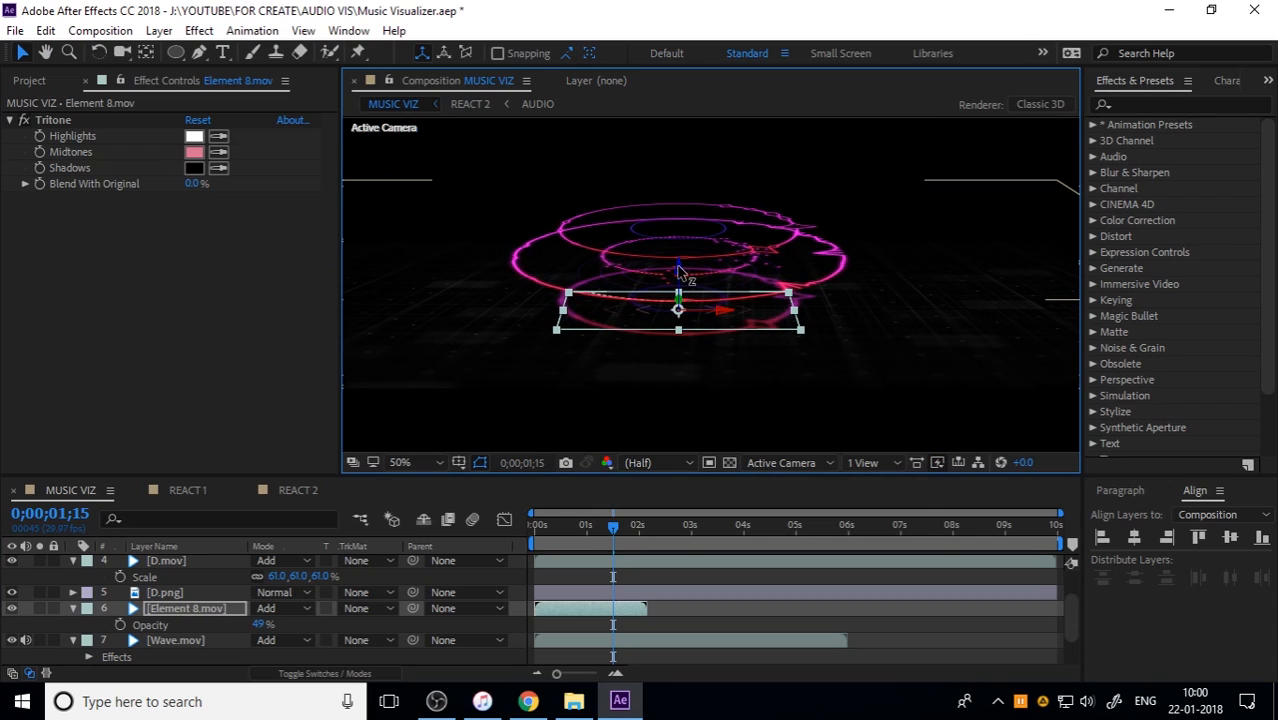
click(185, 640)
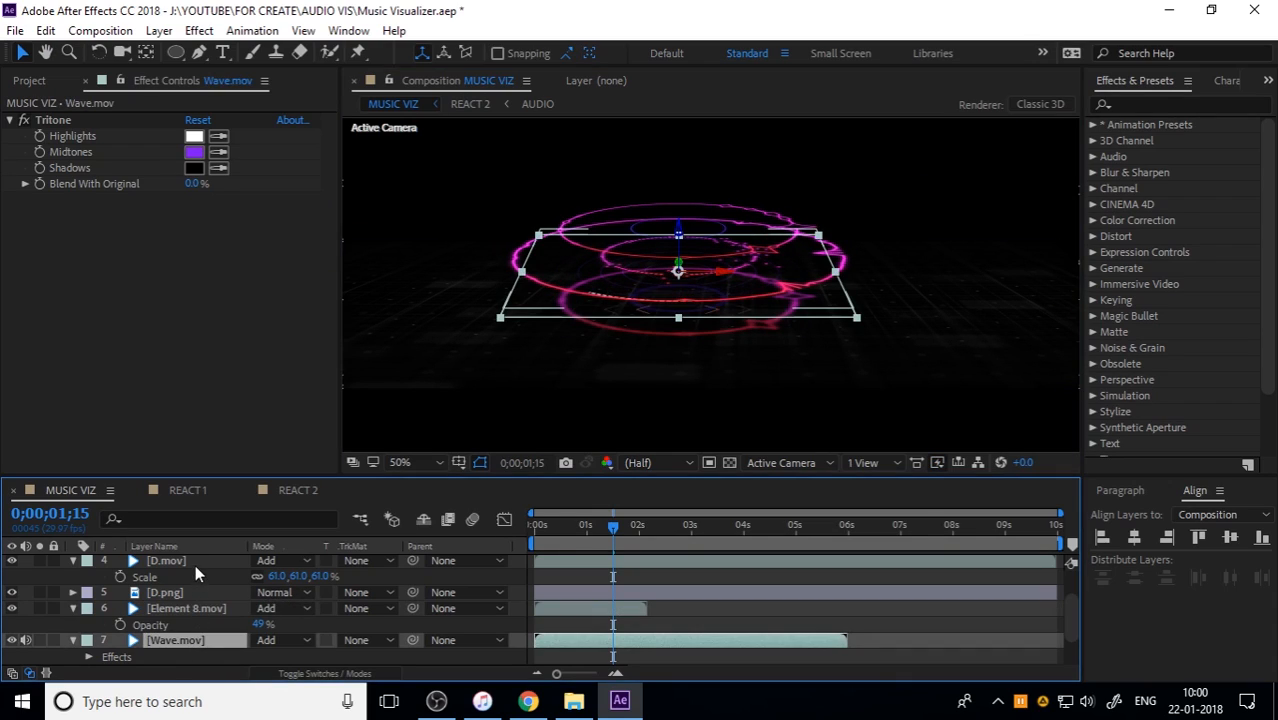
click(198, 560)
click(678, 226)
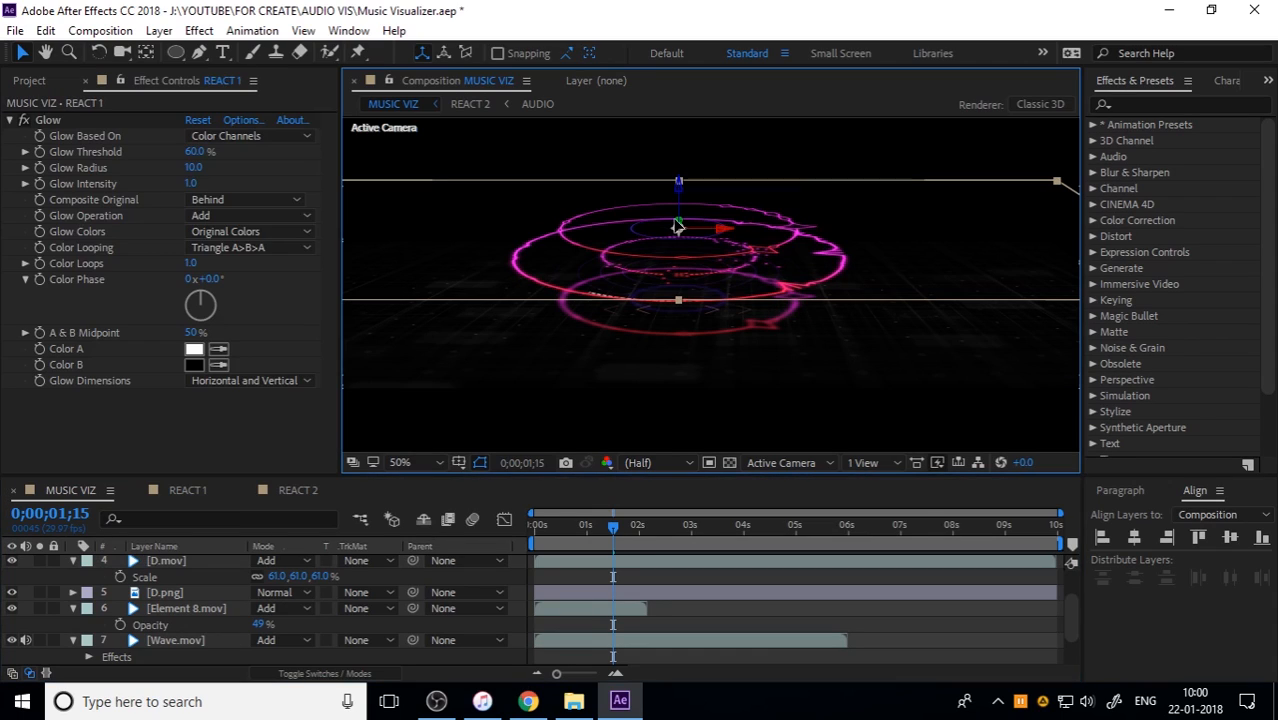
click(189, 561)
drag(674, 230, 679, 198)
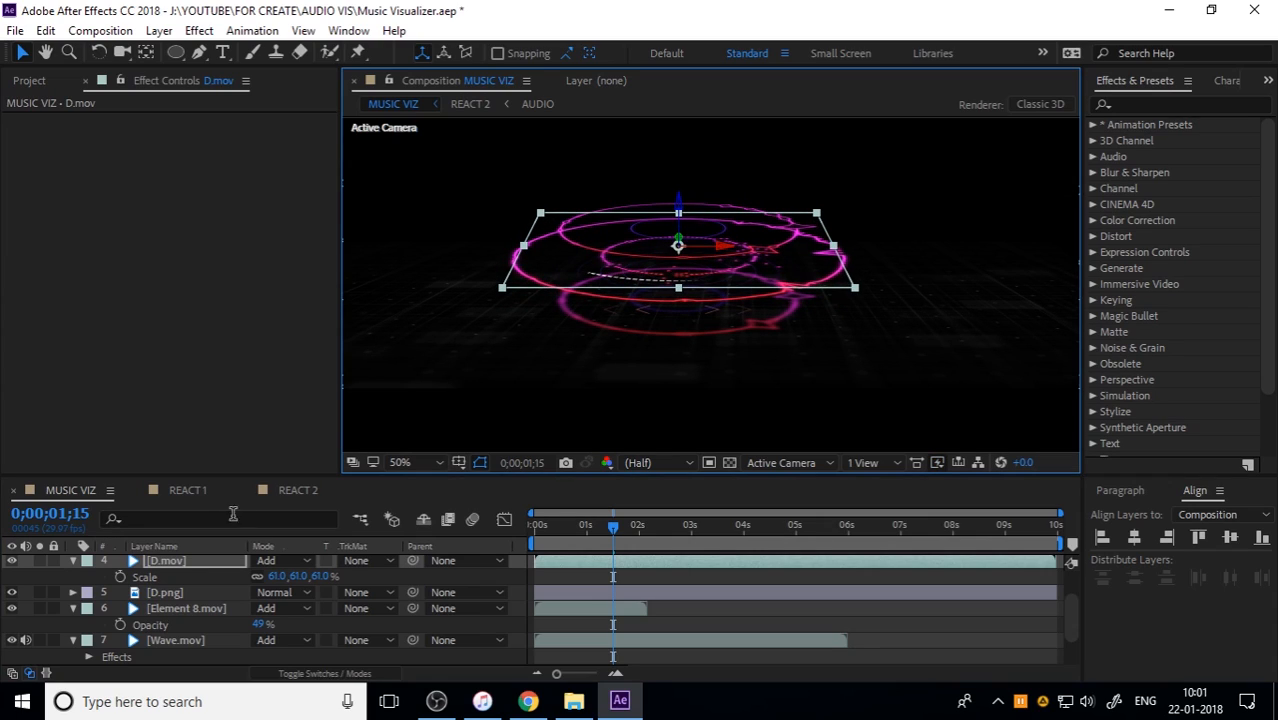
Step: Paste the Tritone effect onto D.mov, sampling a ring's crimson for the midtones and dark purple for the highlights
key(ctrl+v)
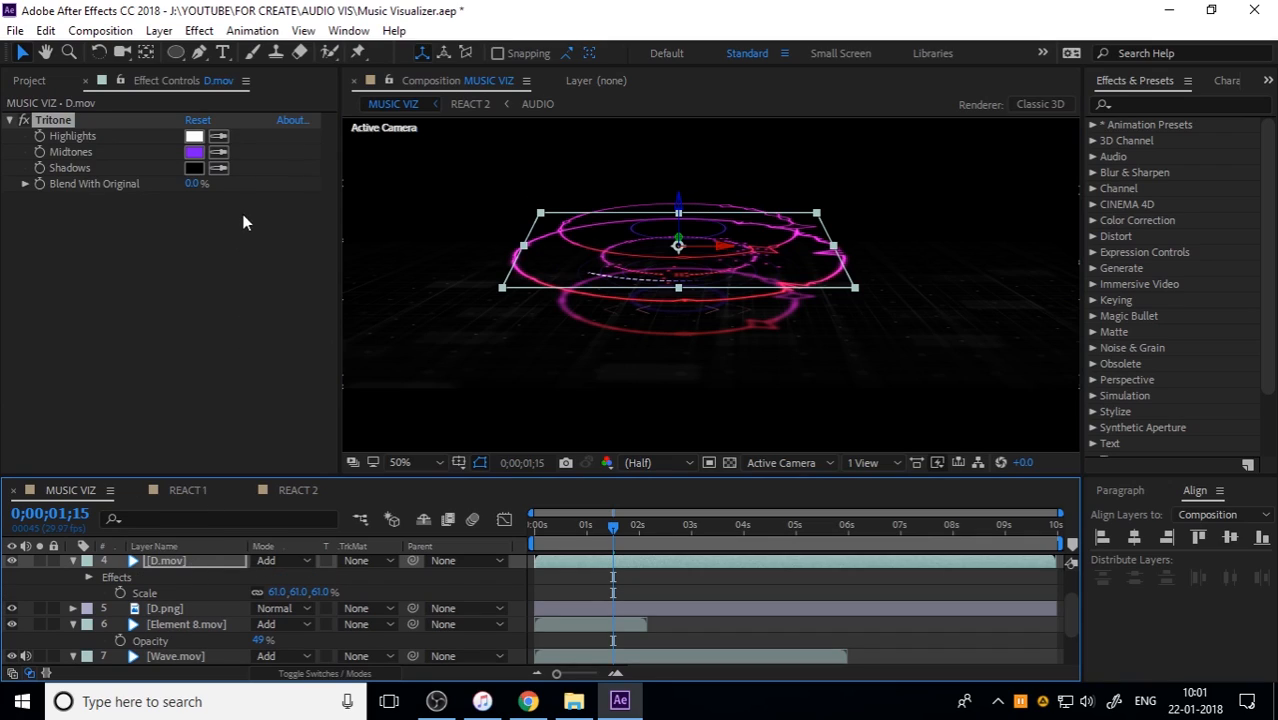
click(221, 155)
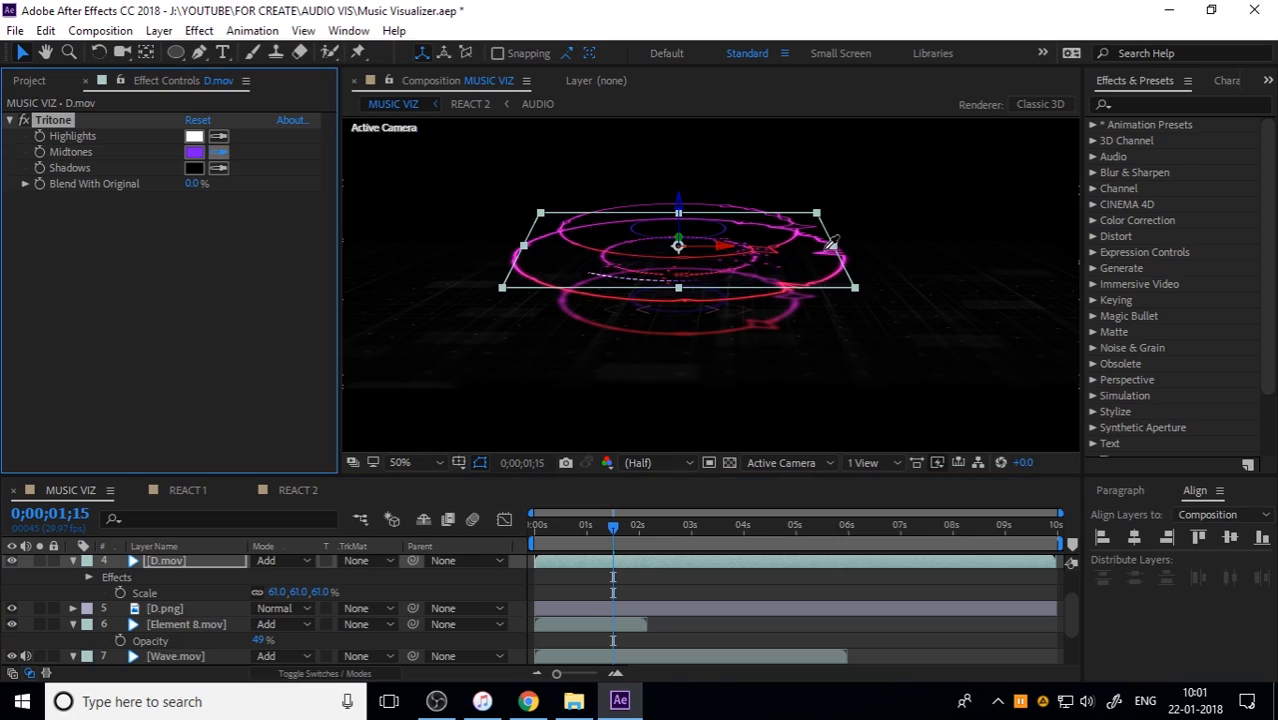
click(777, 317)
click(217, 138)
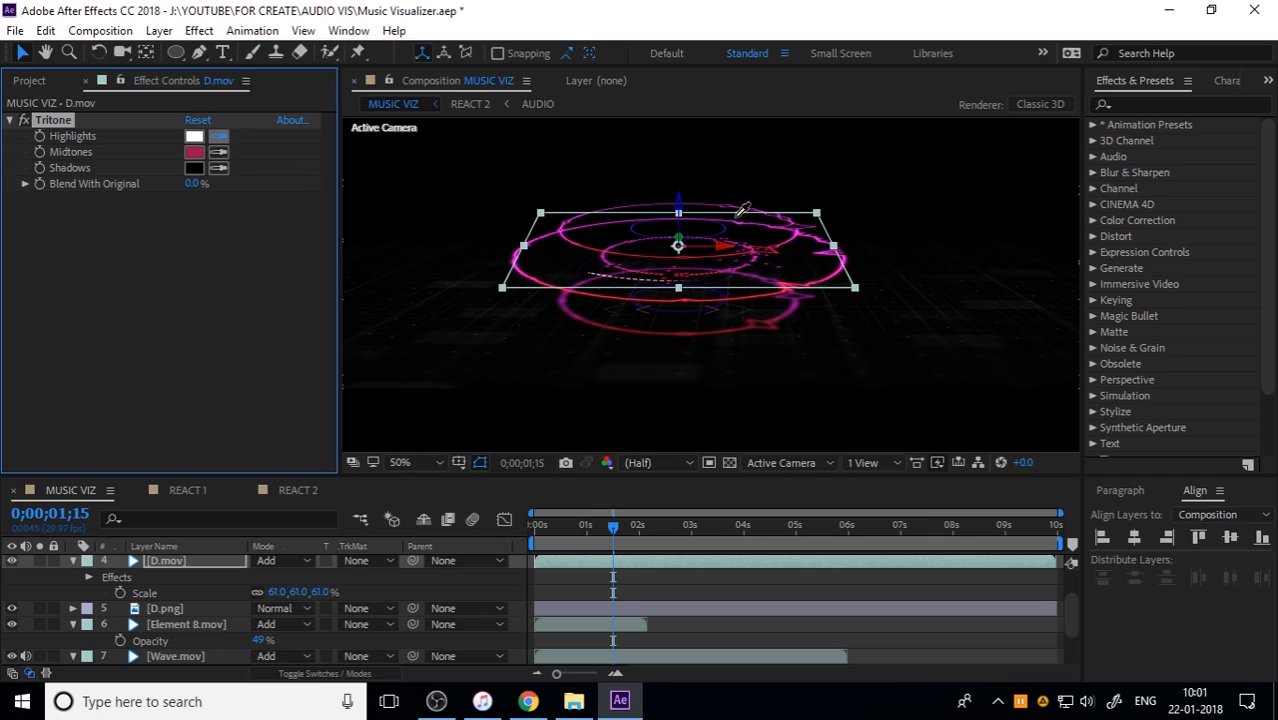
click(725, 229)
Step: Play MUSIC VIZ from the start to check the repositioned and tinted HUD elements
drag(594, 529, 495, 521)
click(942, 329)
key(space)
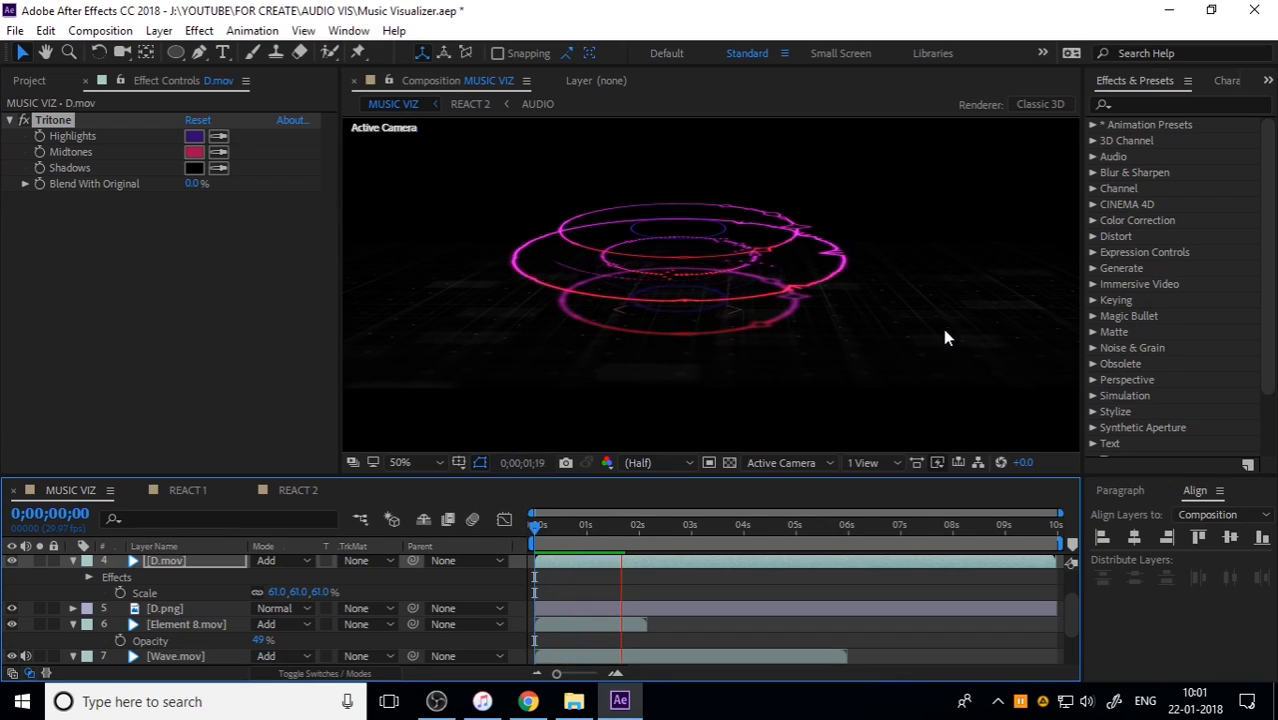
key(space)
drag(652, 520, 533, 580)
key(space)
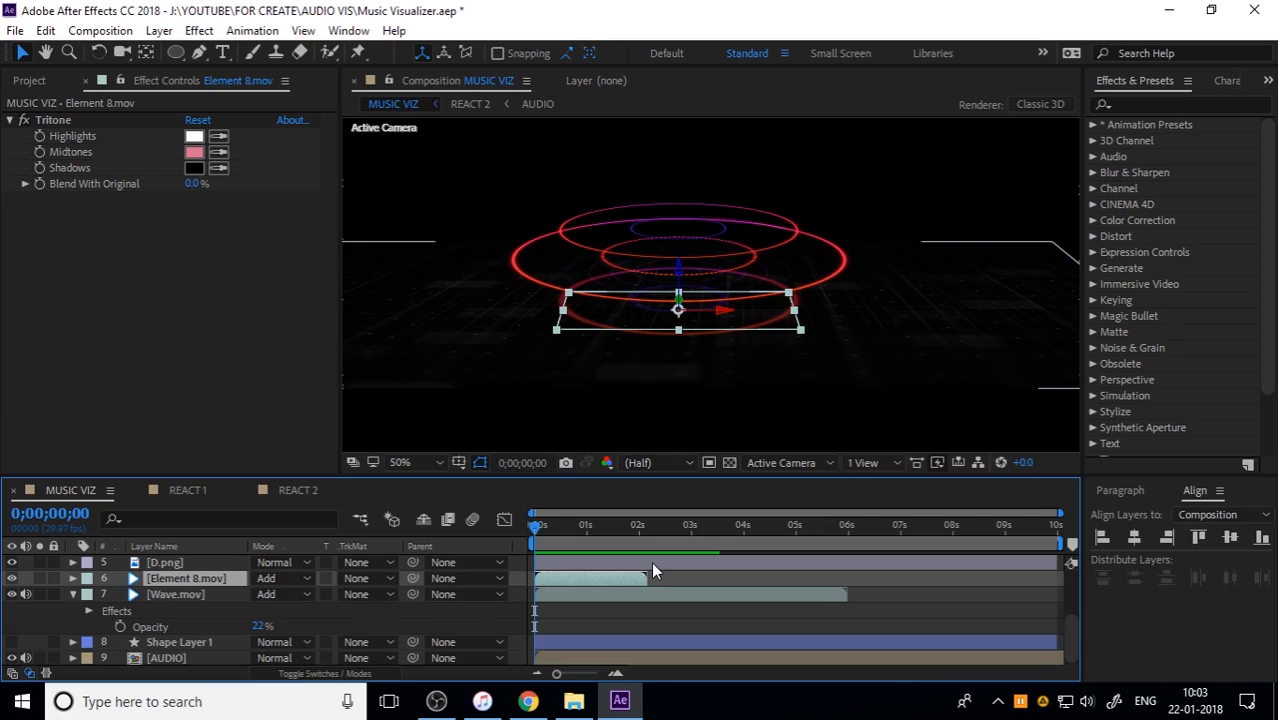
Step: Duplicate Element 8.mov four times and place the copies end to end until they fill the 10-second timeline
key(ctrl+d)
drag(624, 578, 1030, 586)
key(ctrl+d)
key(ctrl+d)
key(ctrl+d)
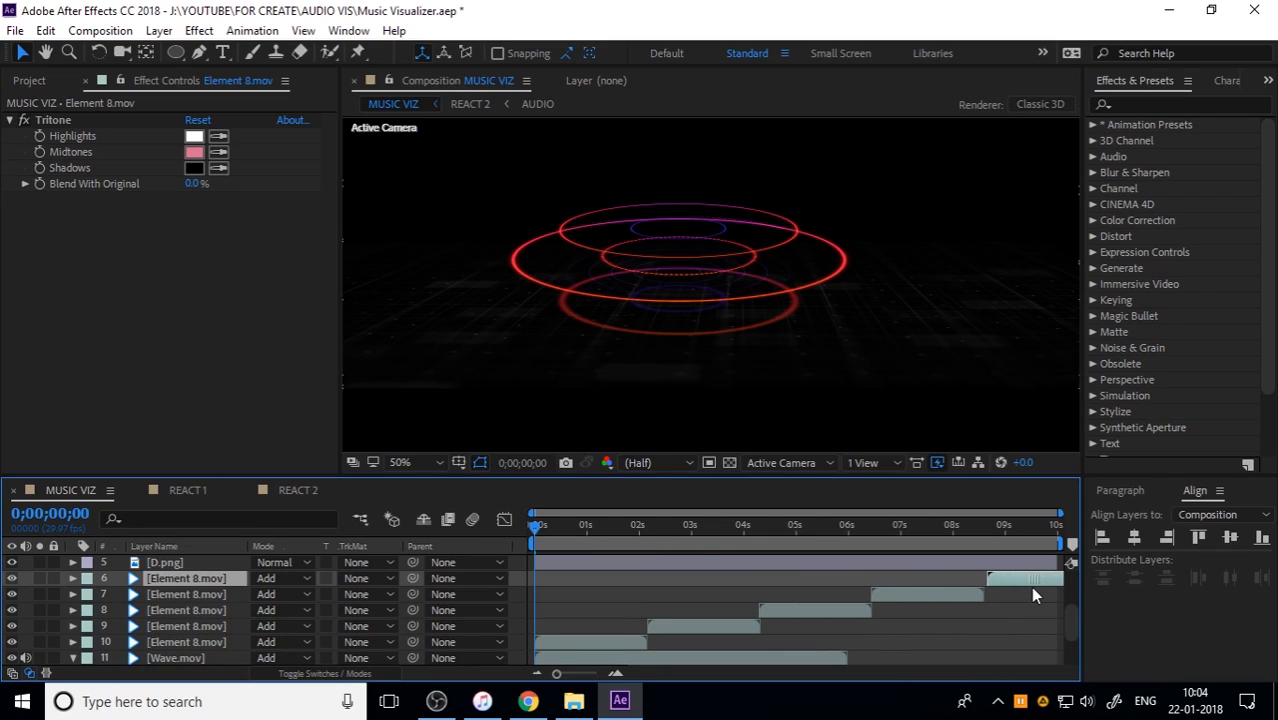
Step: Pre-compose all five Element 8.mov layers into a new composition named ELEMENTS
shift+click(215, 641)
right_click(215, 640)
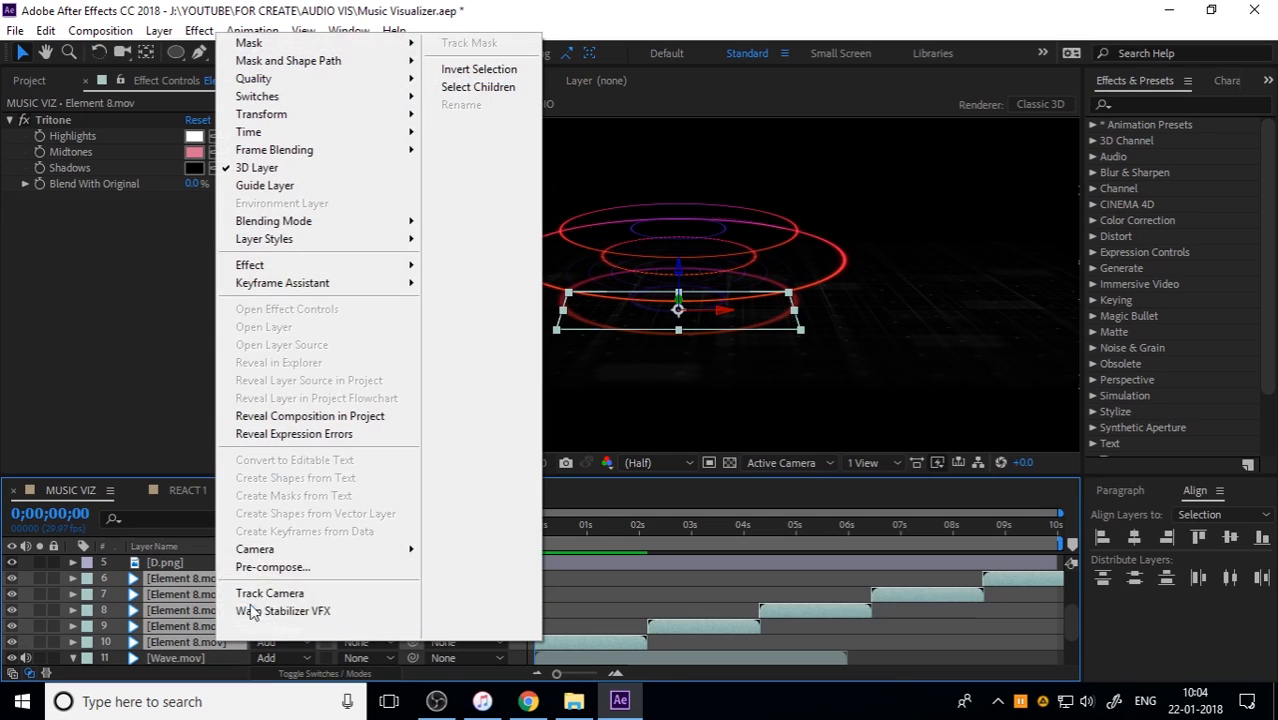
click(290, 566)
text(ELE)
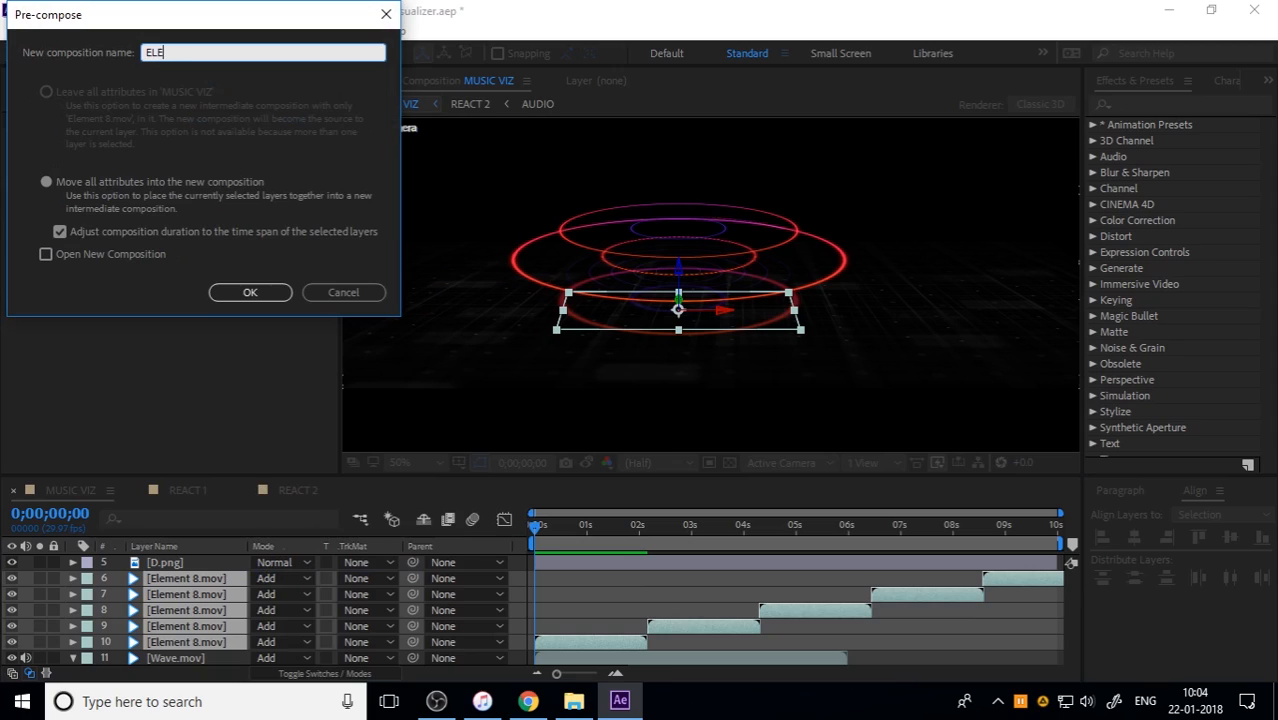
text(MENTS)
key(Return)
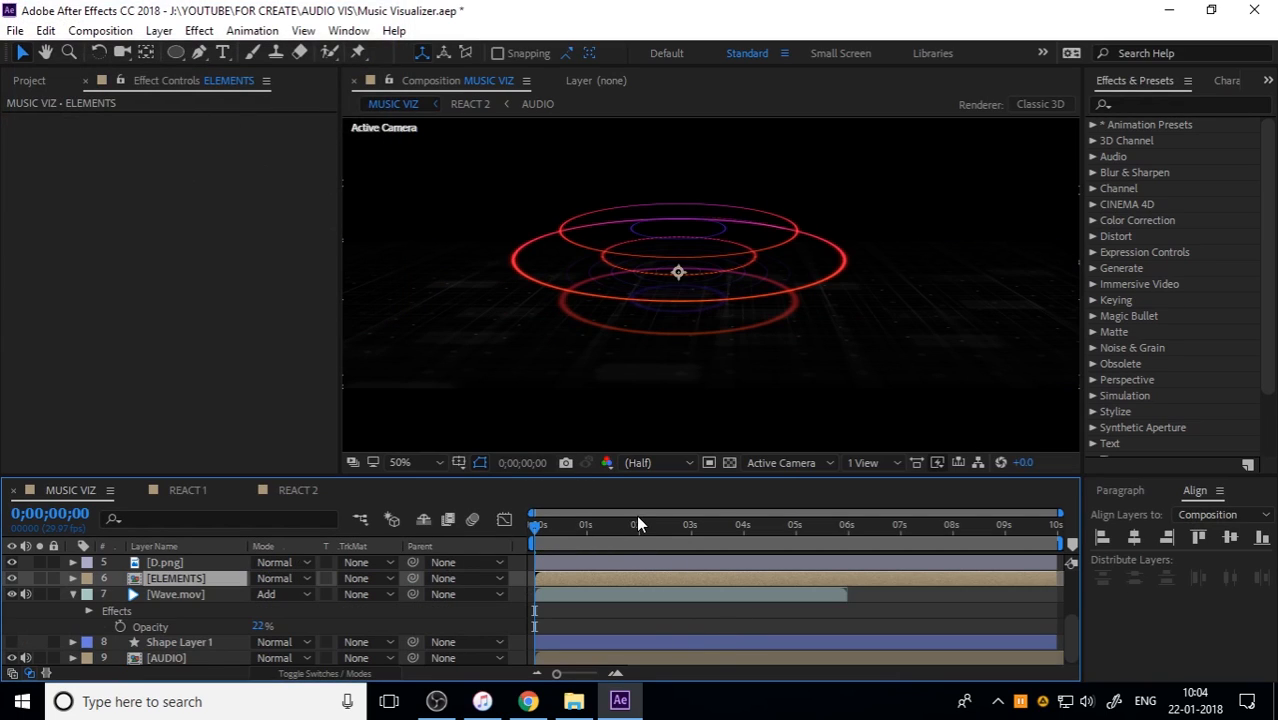
Step: Preview MUSIC VIZ with the ELEMENTS pre-comp and scrub to about two seconds
key(space)
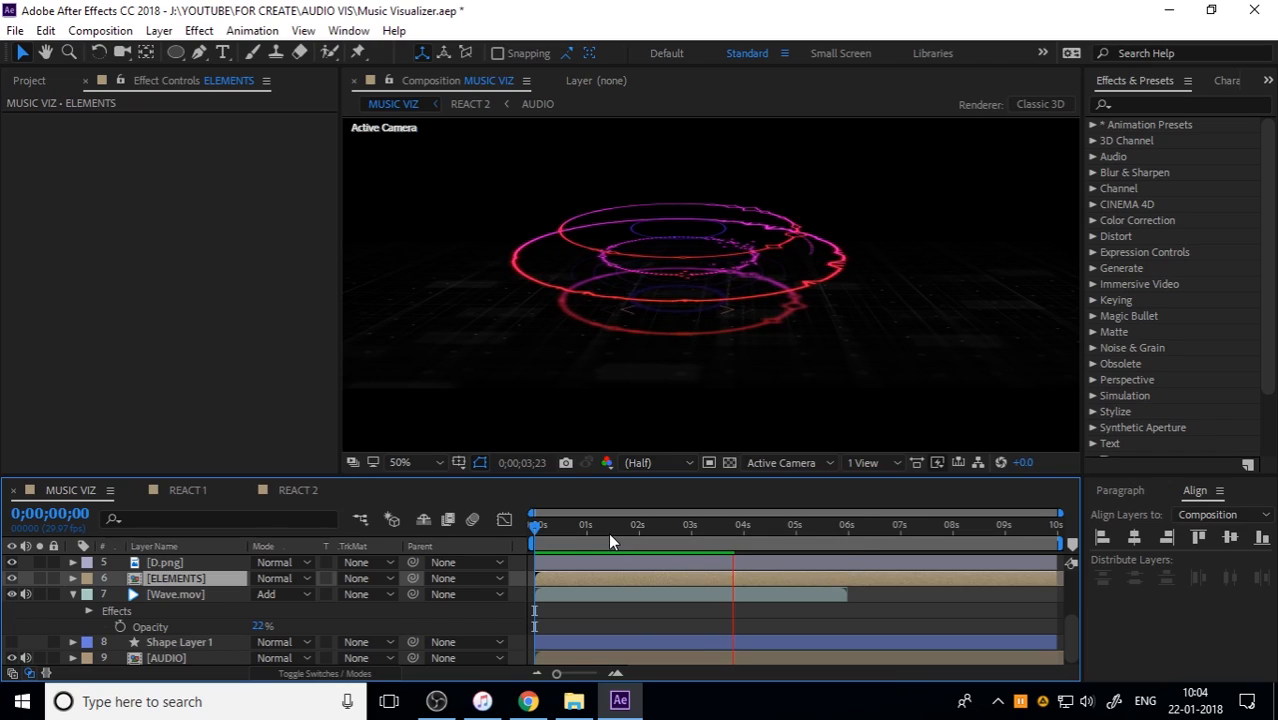
drag(575, 528, 637, 530)
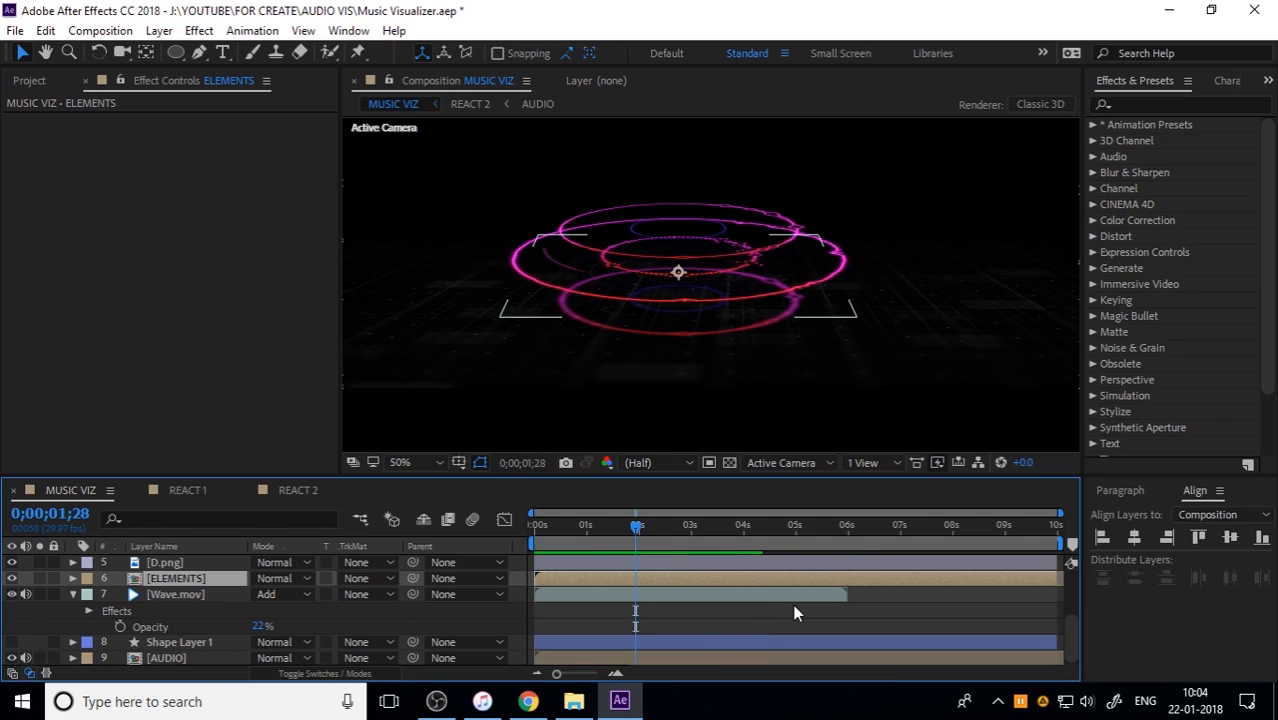
Step: Duplicate Wave.mov and shift the copy to start where the original ends, at about six seconds
click(713, 598)
drag(583, 596, 951, 592)
key(ctrl+z)
key(ctrl+d)
drag(697, 600, 975, 590)
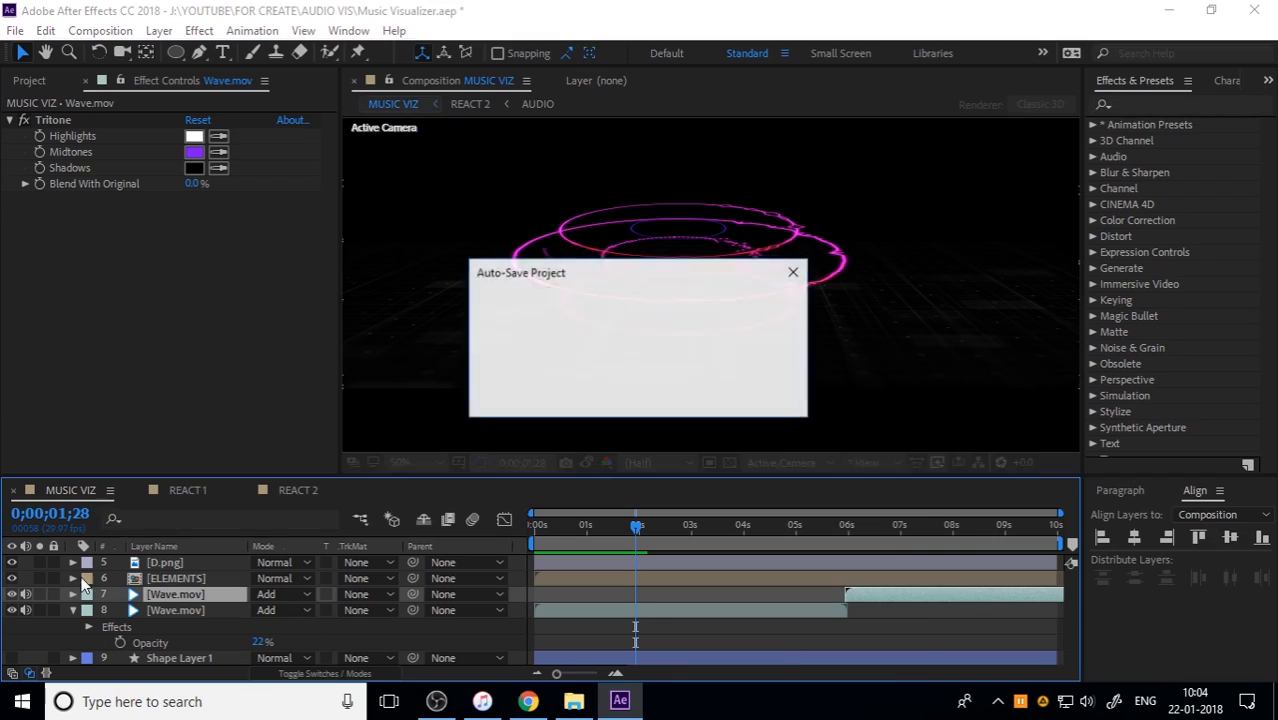
click(71, 610)
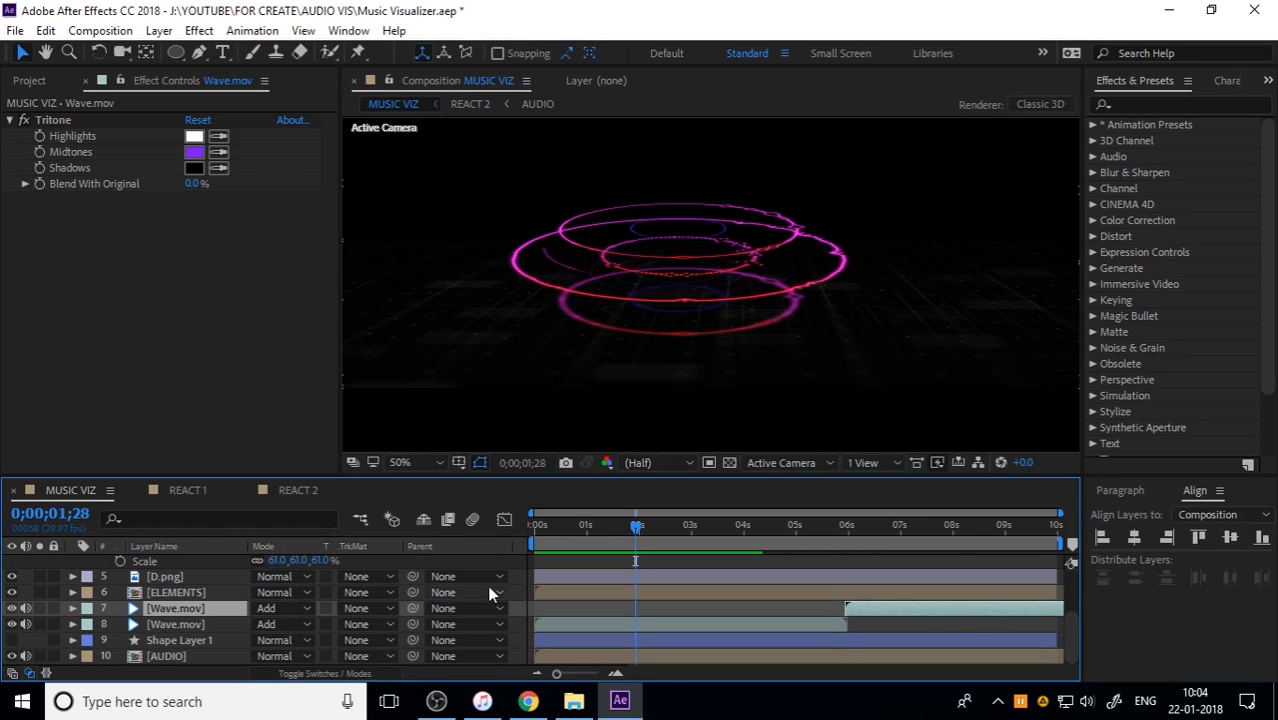
Step: Preview MUSIC VIZ from the start with both Wave.mov layers and collapse the D.mov layer's properties
drag(575, 530, 458, 575)
key(space)
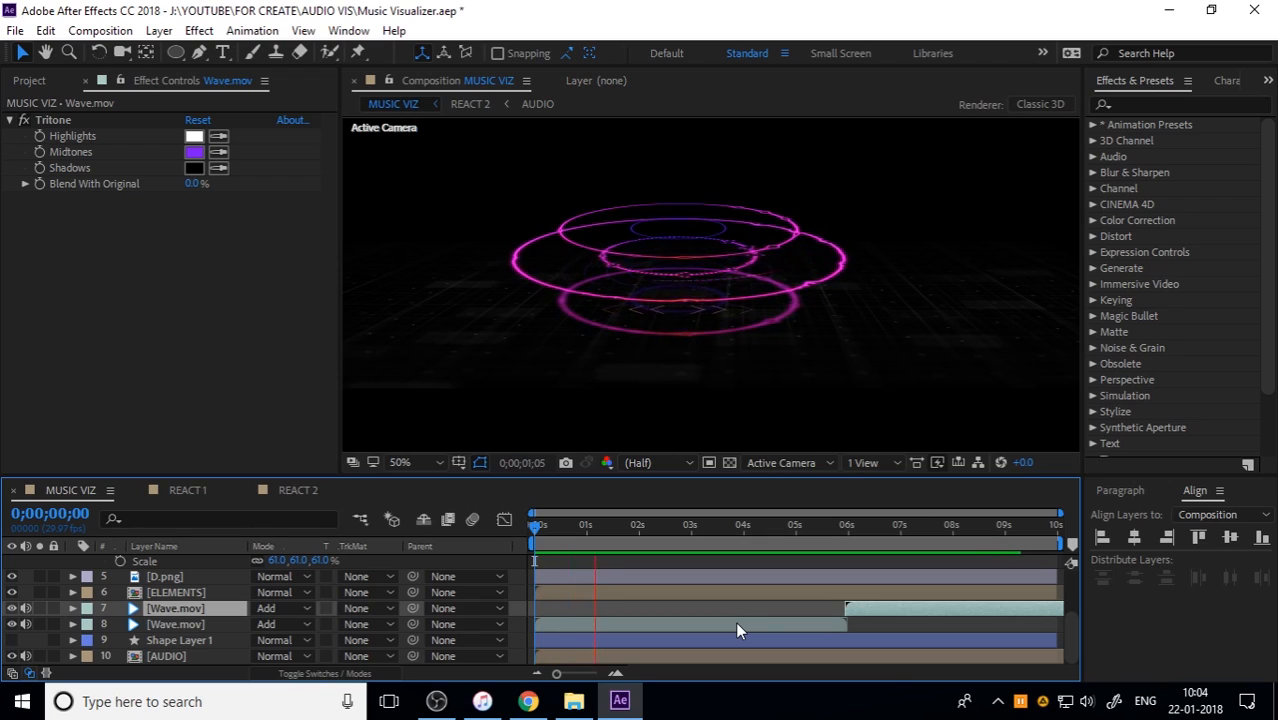
key(space)
scroll(140, 606, up, 3)
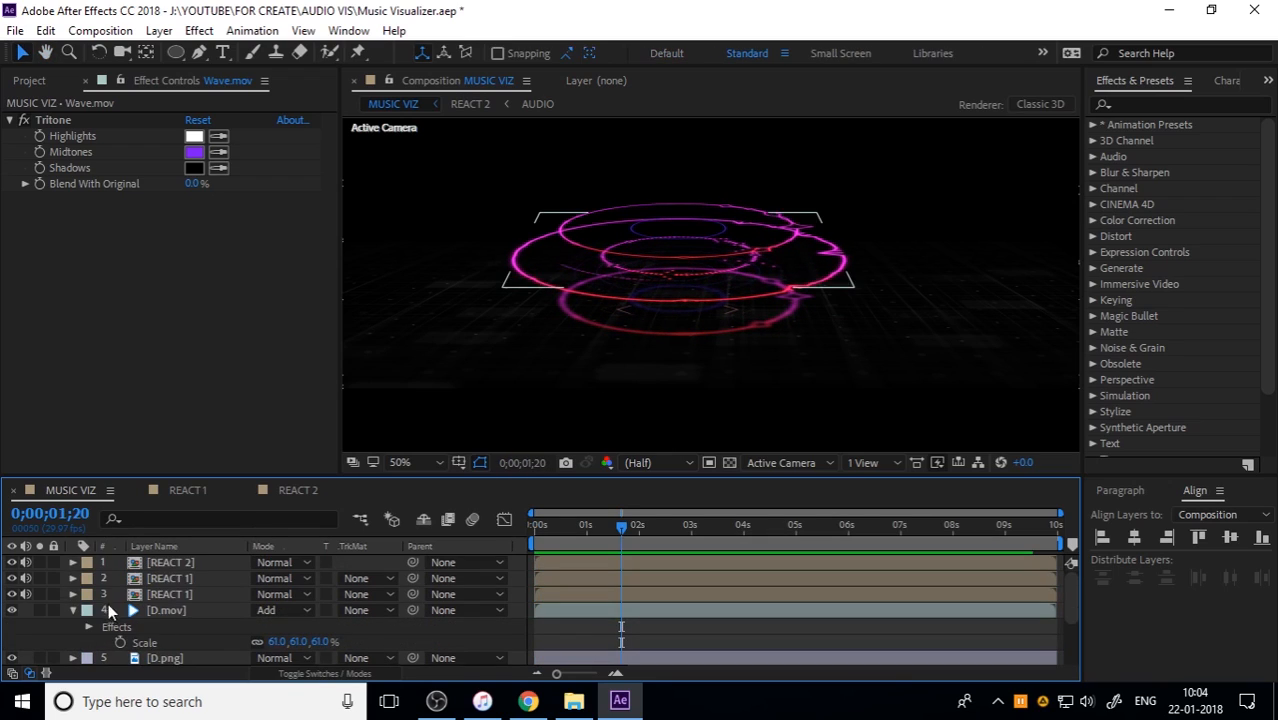
click(72, 610)
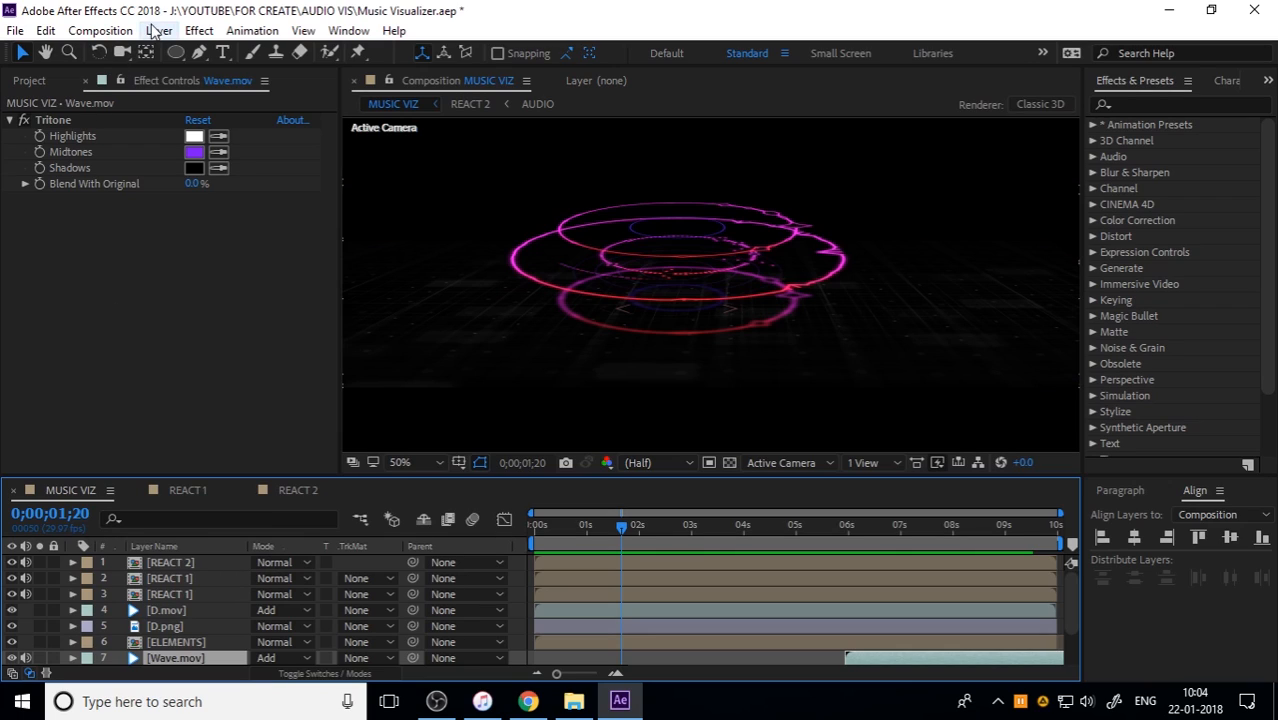
Step: Add a two-node camera with the 50mm preset to MUSIC VIZ and place it above all other layers
click(199, 31)
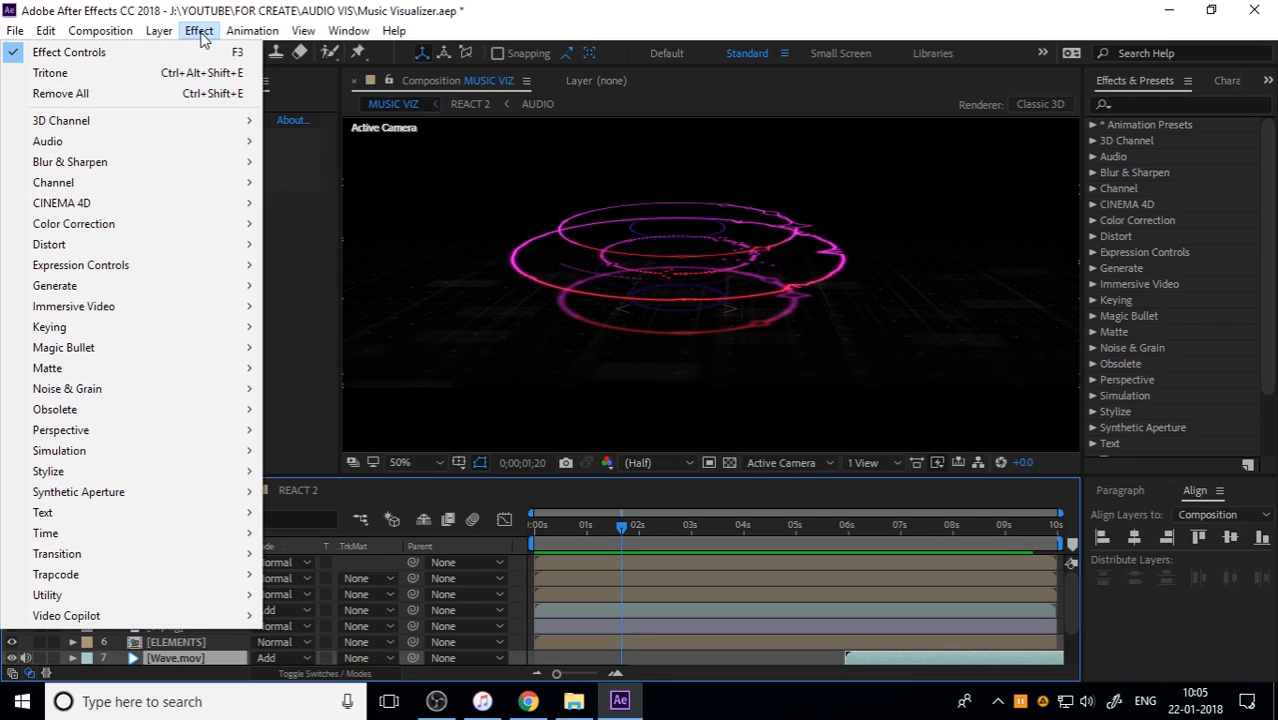
click(163, 16)
click(159, 31)
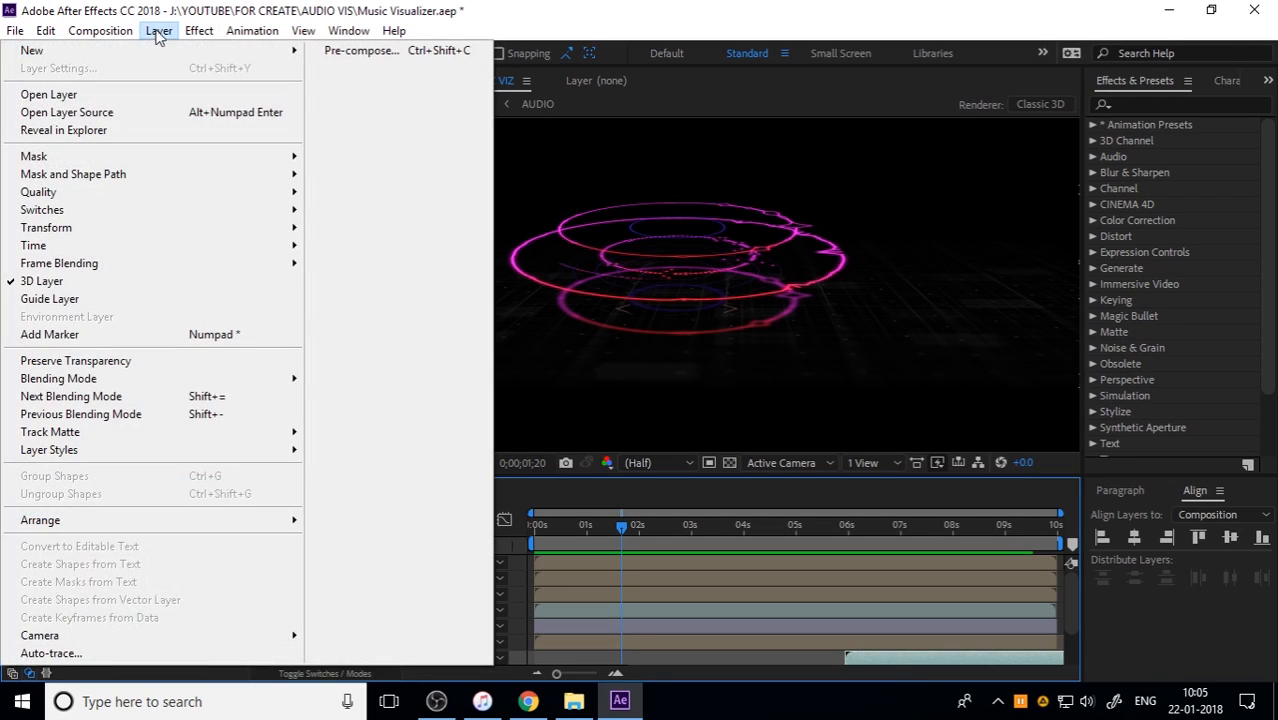
mouse_move(157, 49)
click(399, 113)
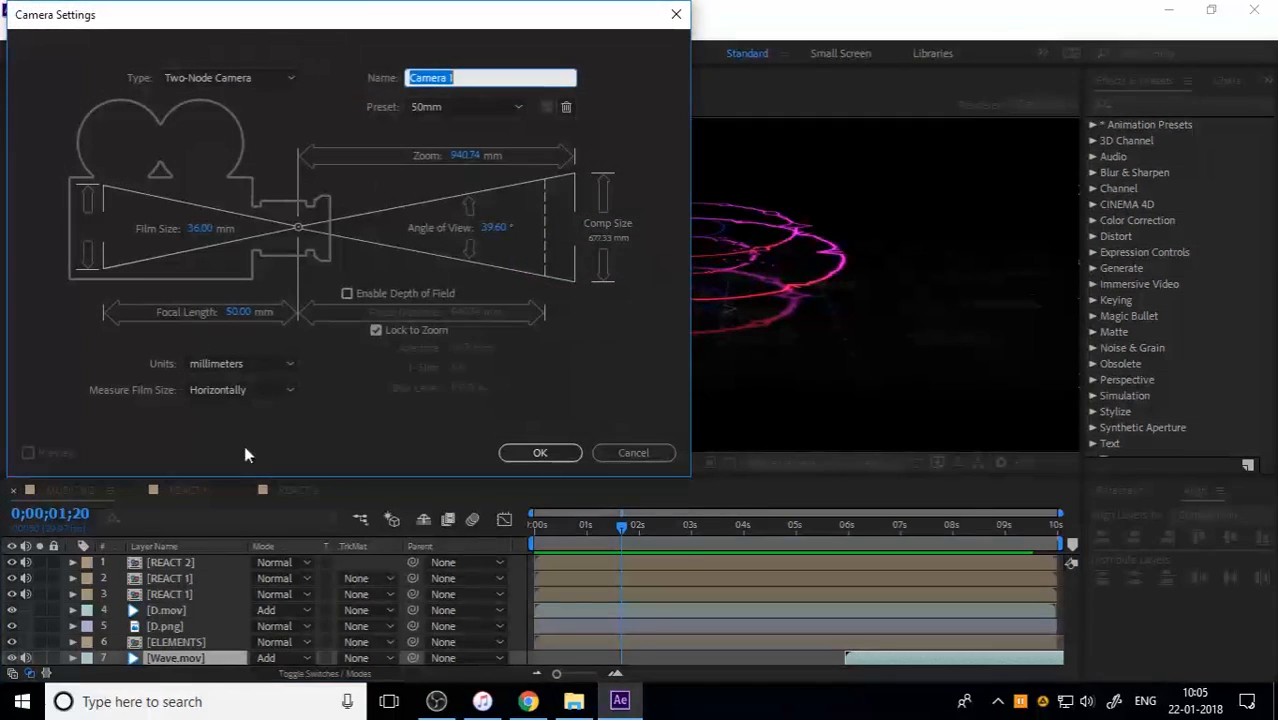
click(540, 452)
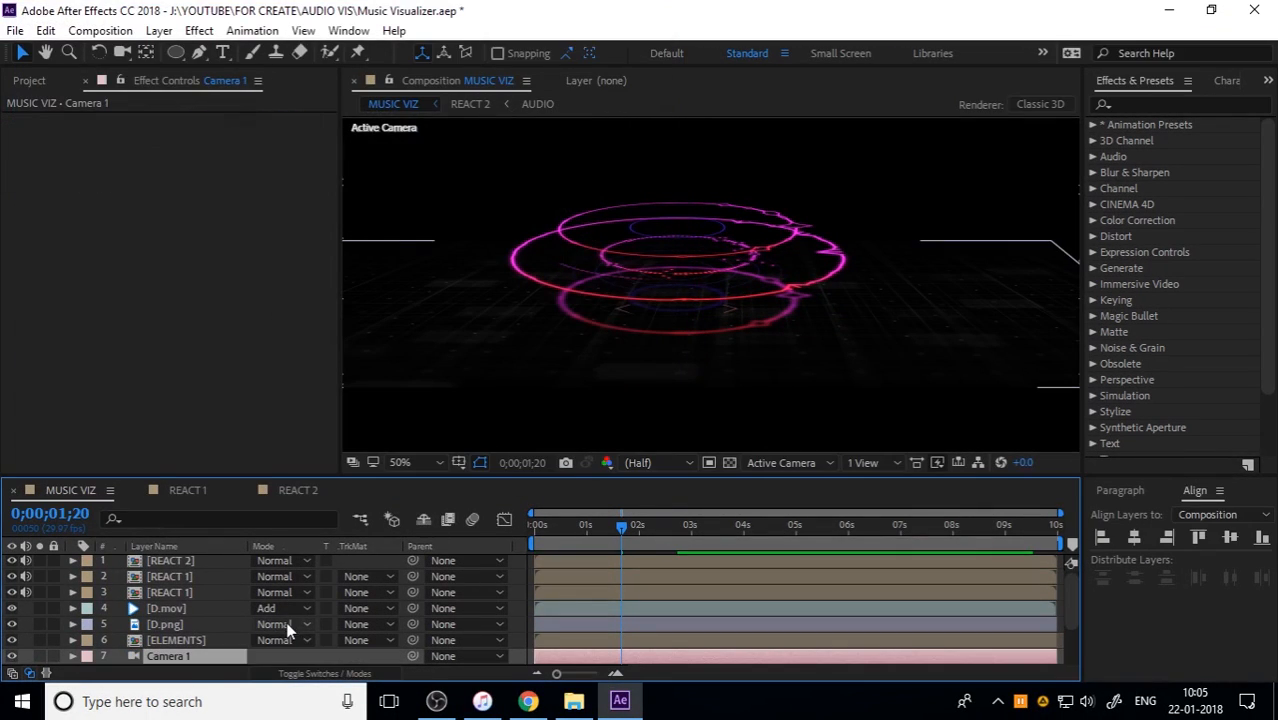
key(ctrl+z)
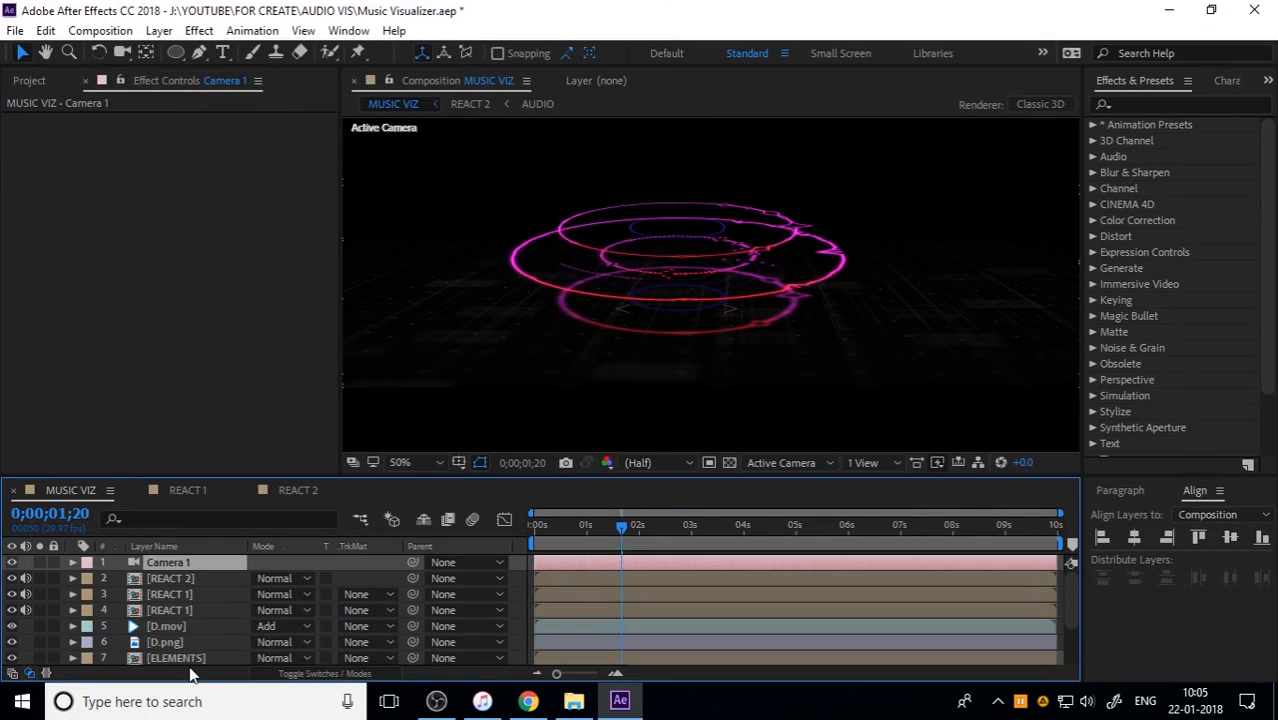
Step: Turn on Depth of Field for Camera 1 and set its Aperture to 0 pixels
click(73, 562)
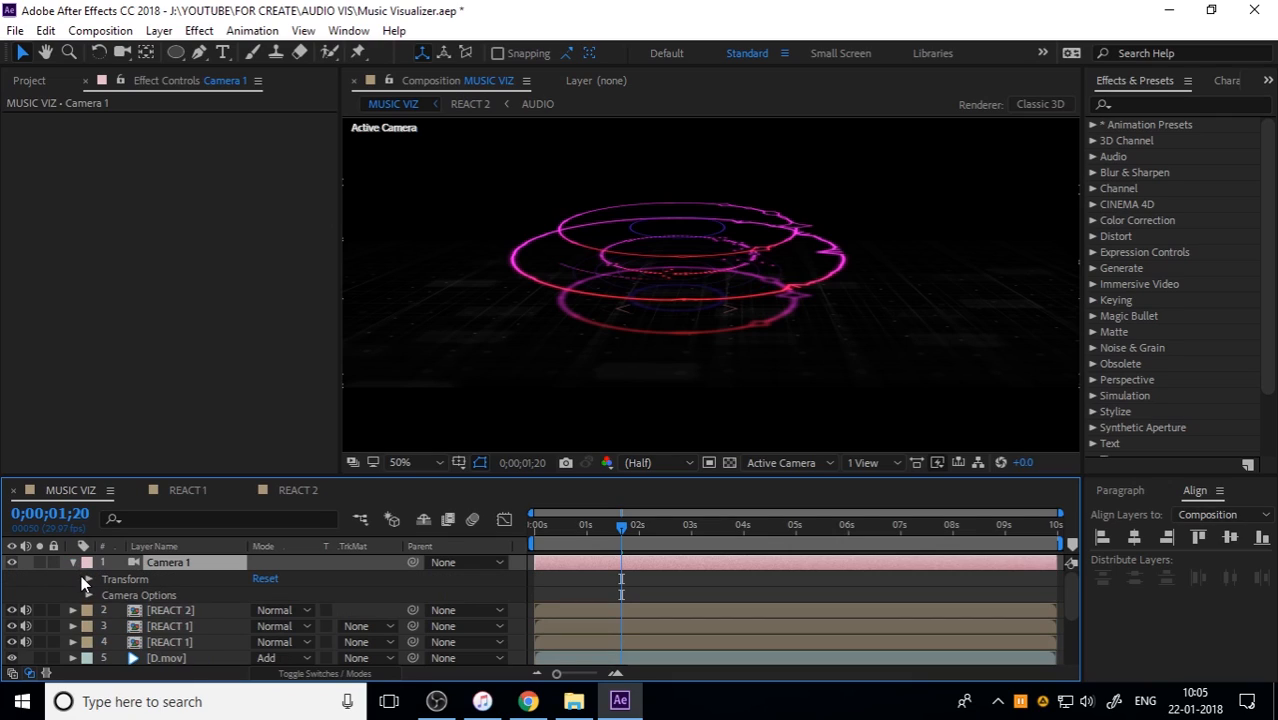
click(88, 595)
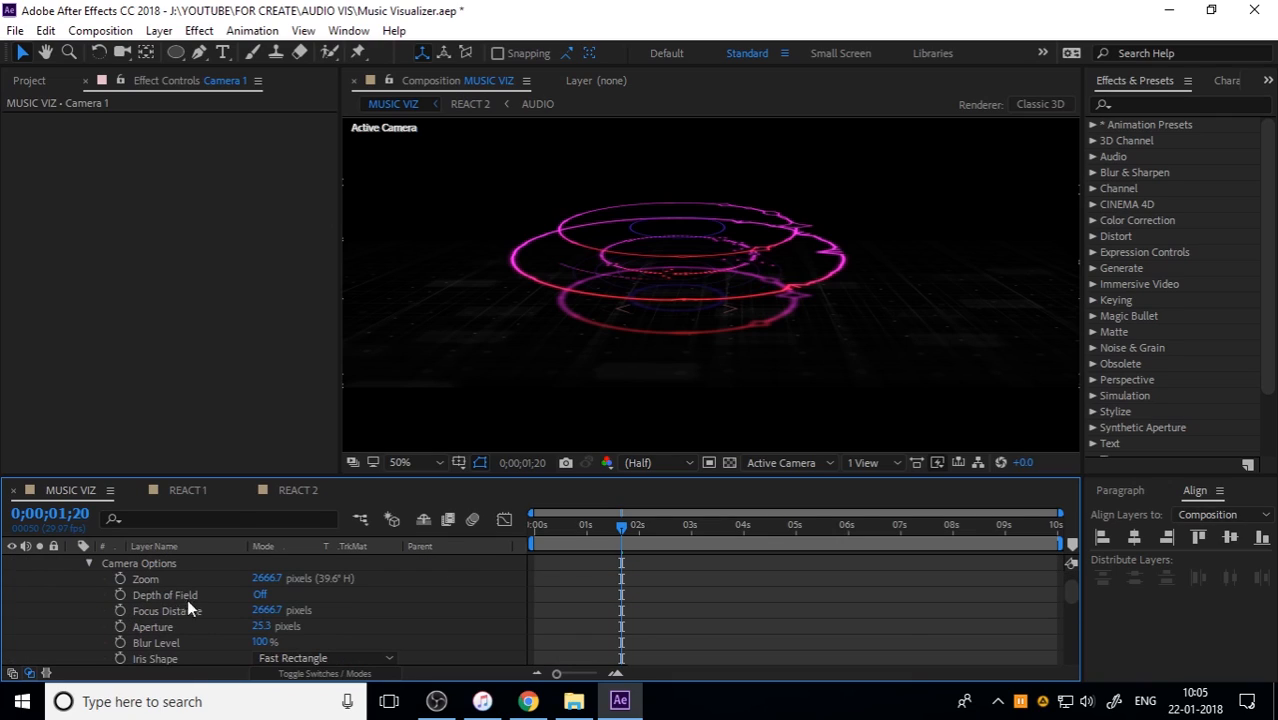
click(256, 594)
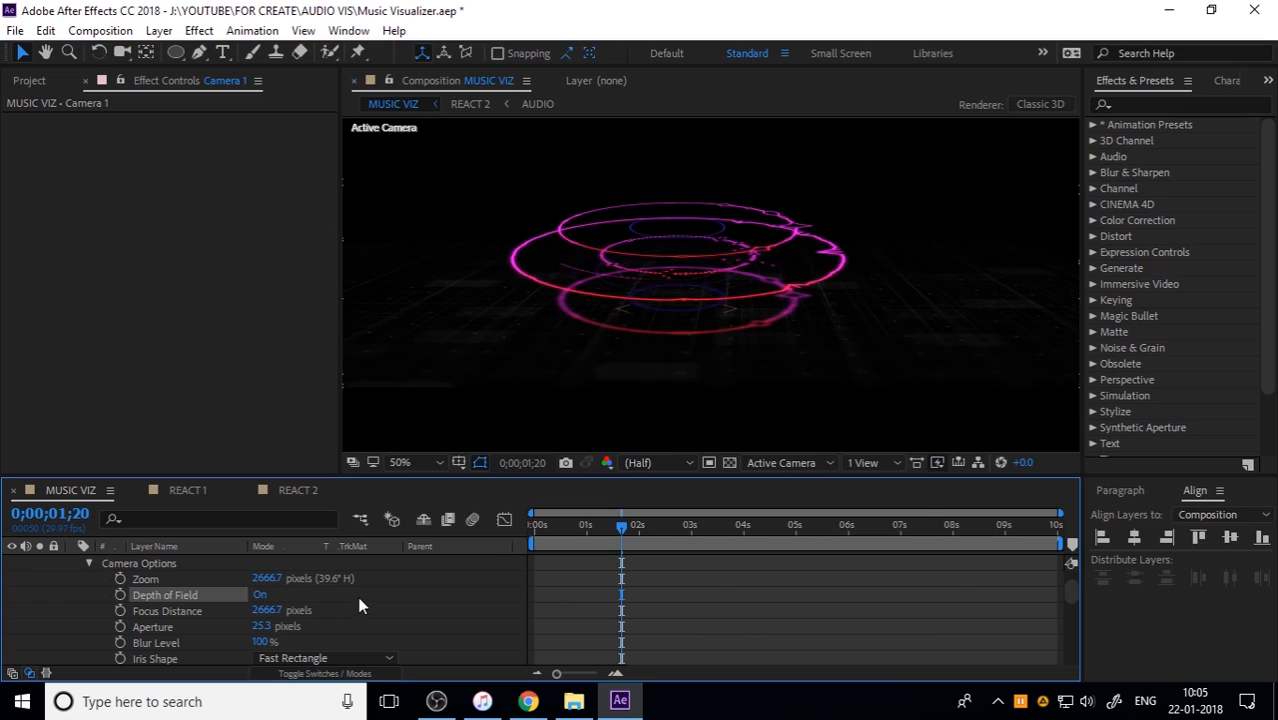
drag(261, 629, 172, 628)
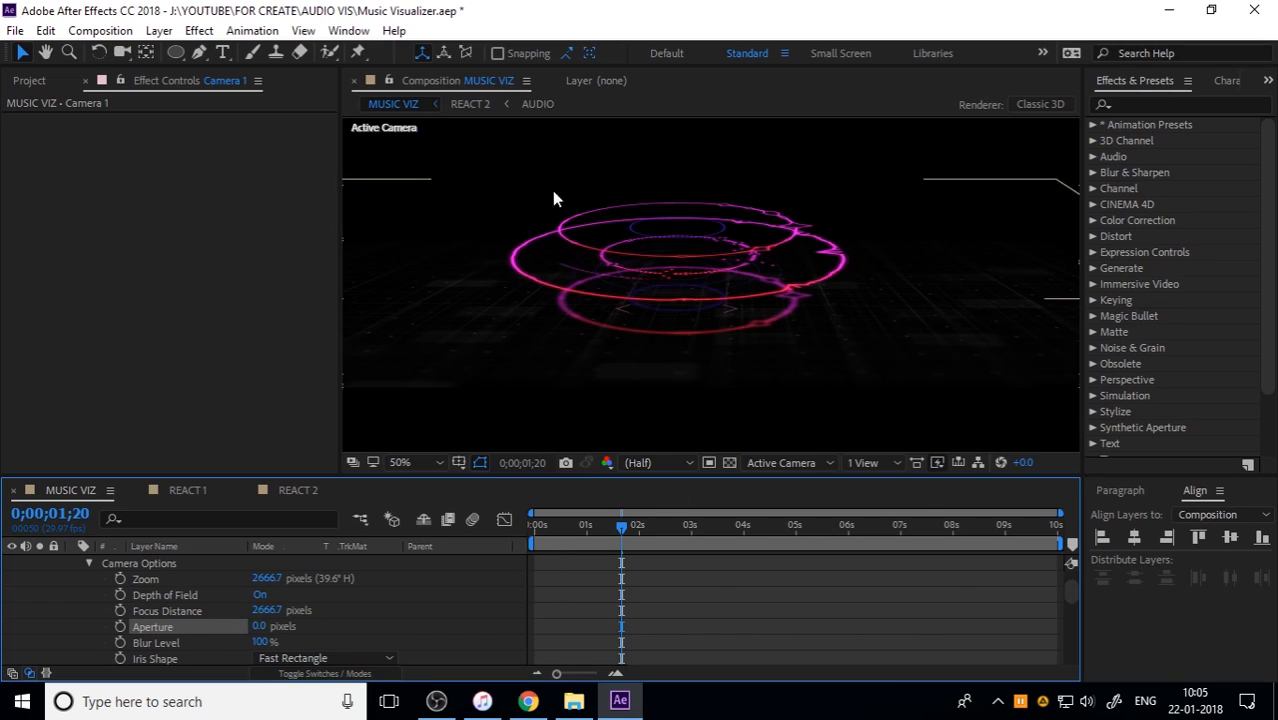
Step: Orbit Camera 1 around the rings to a higher, slightly turned viewpoint looking down on the floor grid
click(118, 55)
mouse_move(752, 300)
mouse_down()
mouse_move(756, 314)
mouse_move(730, 320)
mouse_move(767, 265)
mouse_move(790, 265)
mouse_move(778, 315)
mouse_move(739, 349)
mouse_move(765, 281)
mouse_up()
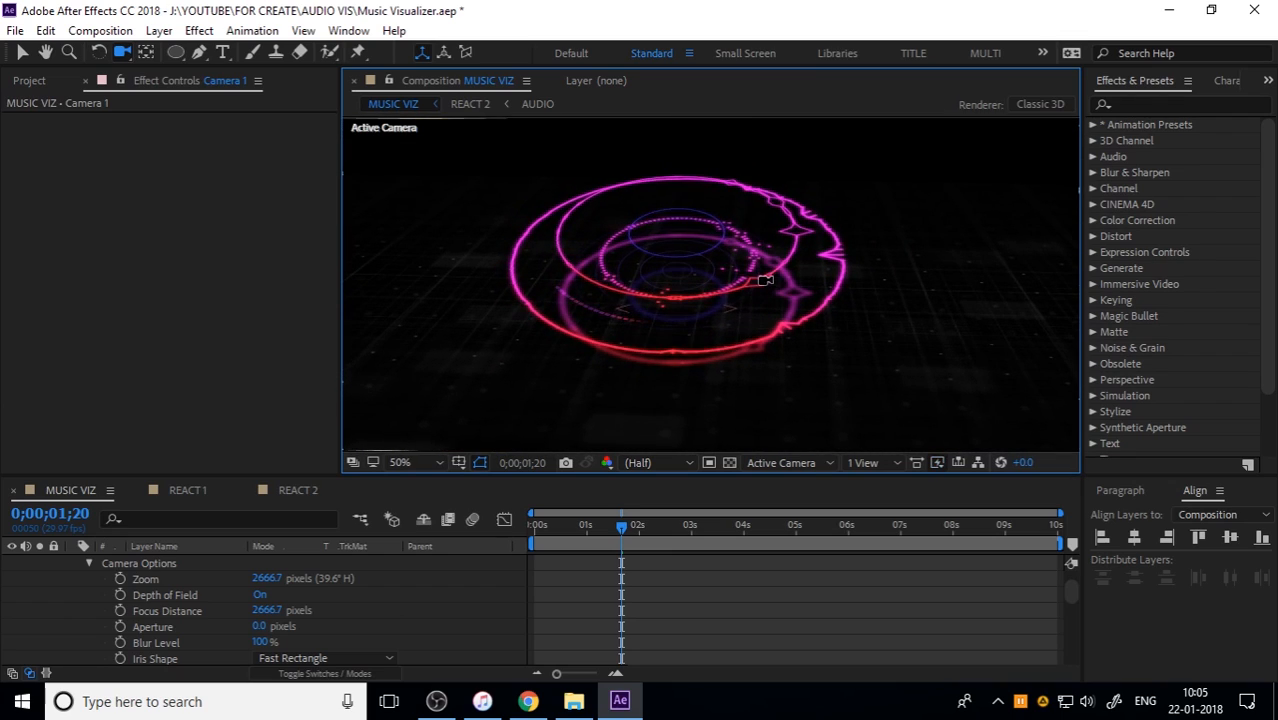
drag(758, 229, 772, 150)
drag(766, 277, 662, 277)
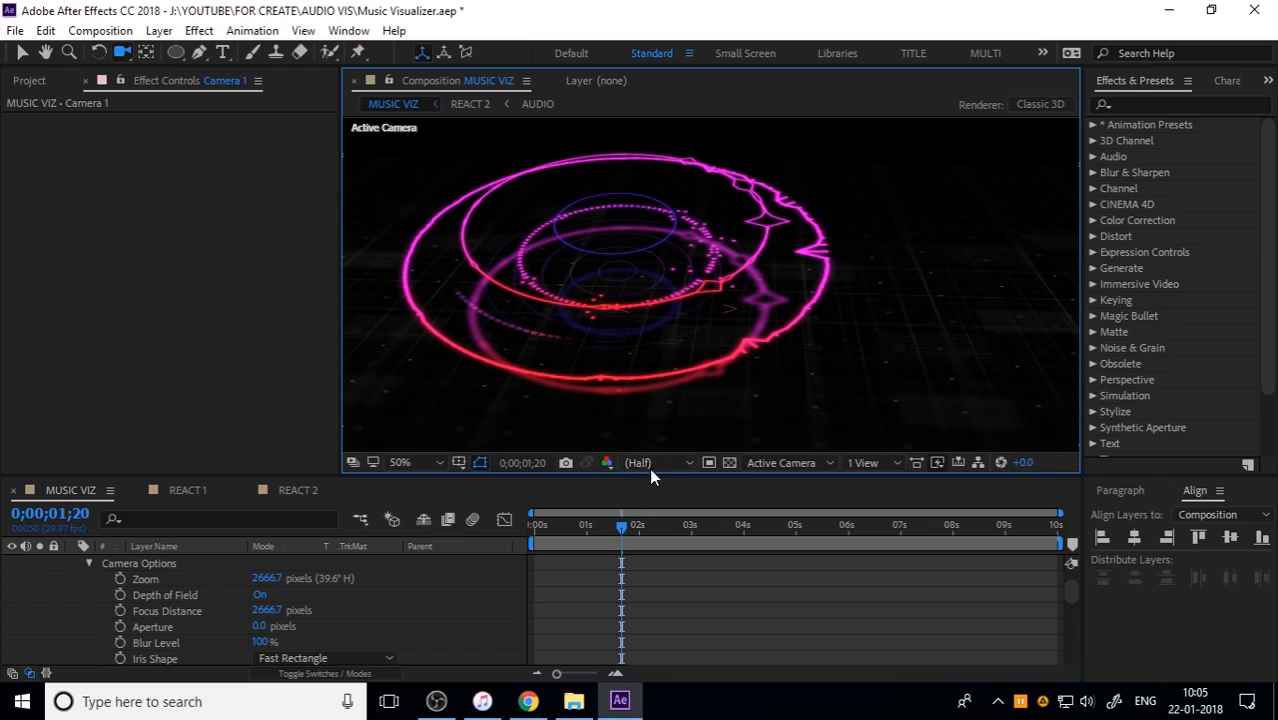
scroll(753, 341, down, 2)
drag(670, 290, 698, 279)
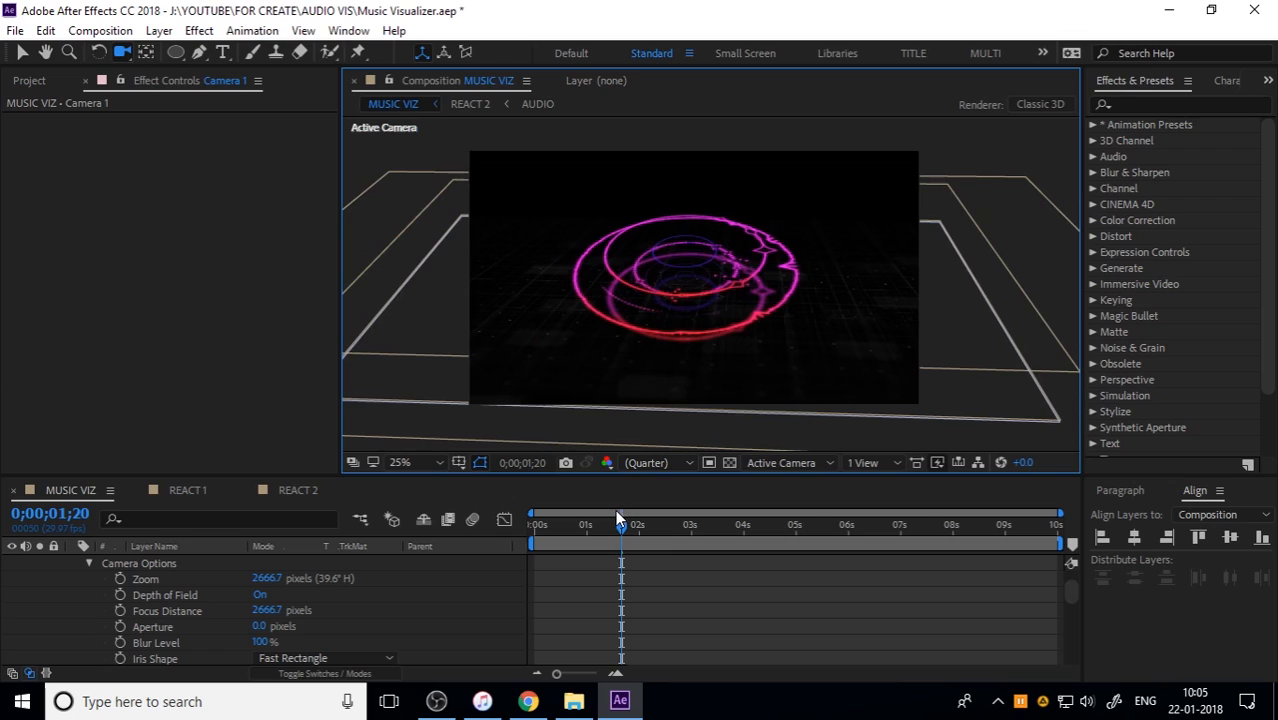
mouse_move(672, 344)
mouse_down()
mouse_move(673, 331)
mouse_move(668, 346)
mouse_up()
Step: Preview MUSIC VIZ from the start through the new camera and scrub to about three seconds
key(Home)
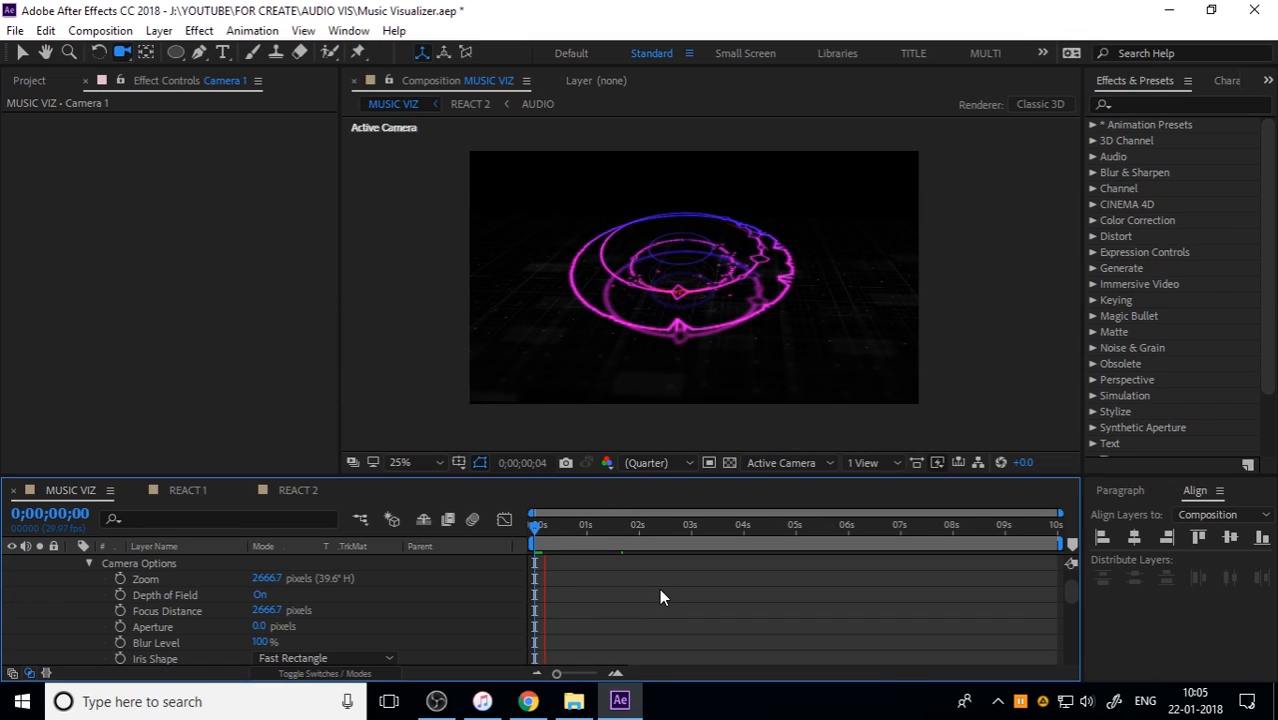
key(space)
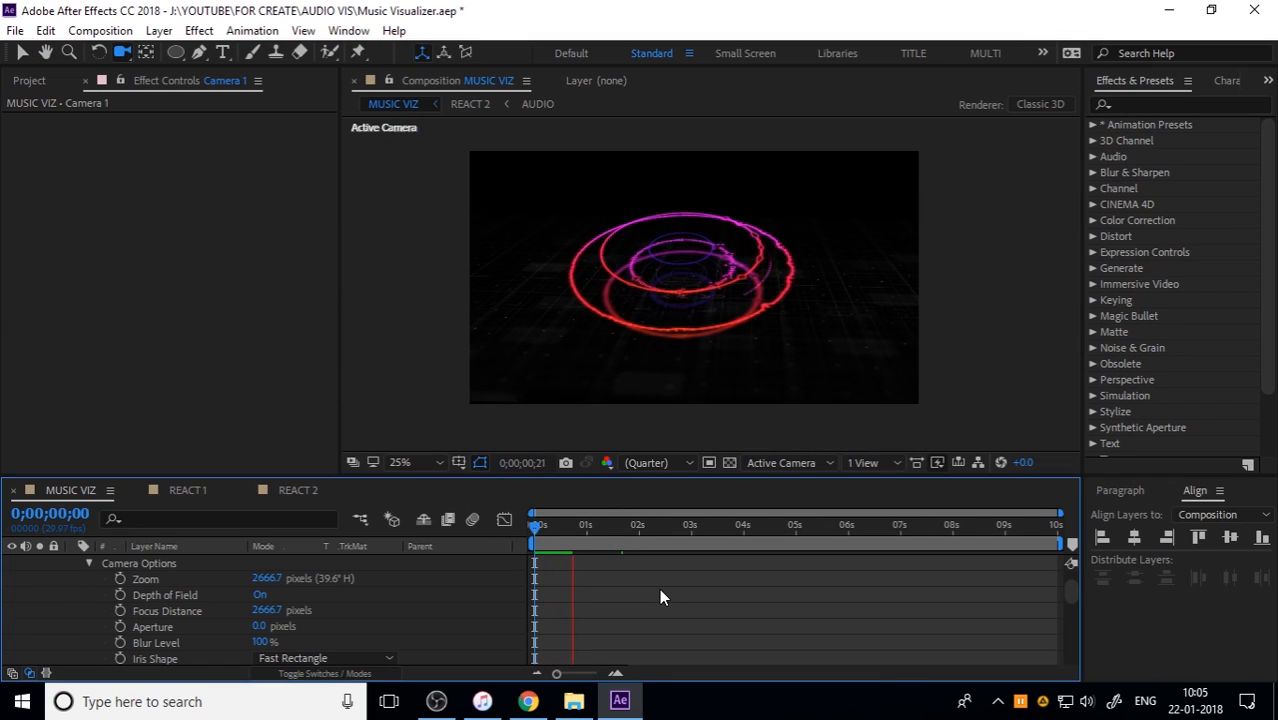
drag(556, 528, 693, 526)
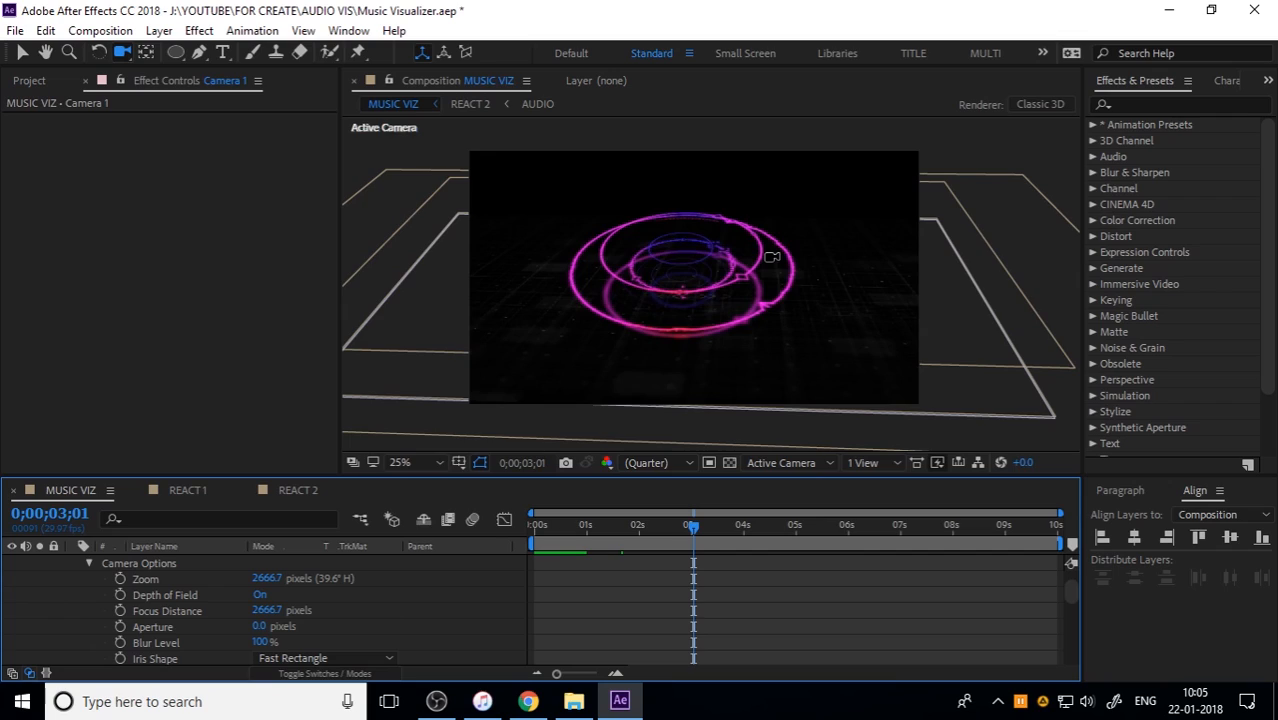
Step: Set Camera 1's Aperture to 253 pixels to blur the out-of-focus areas
scroll(770, 260, up, 2)
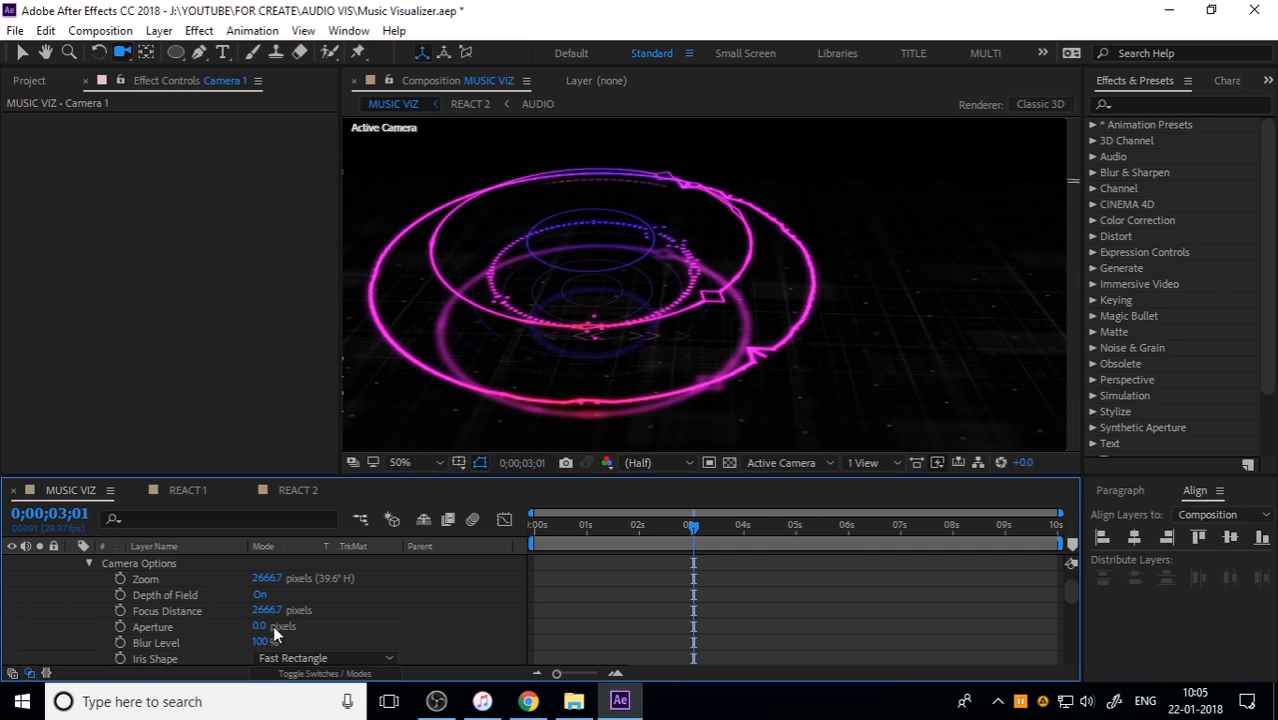
drag(258, 626, 470, 620)
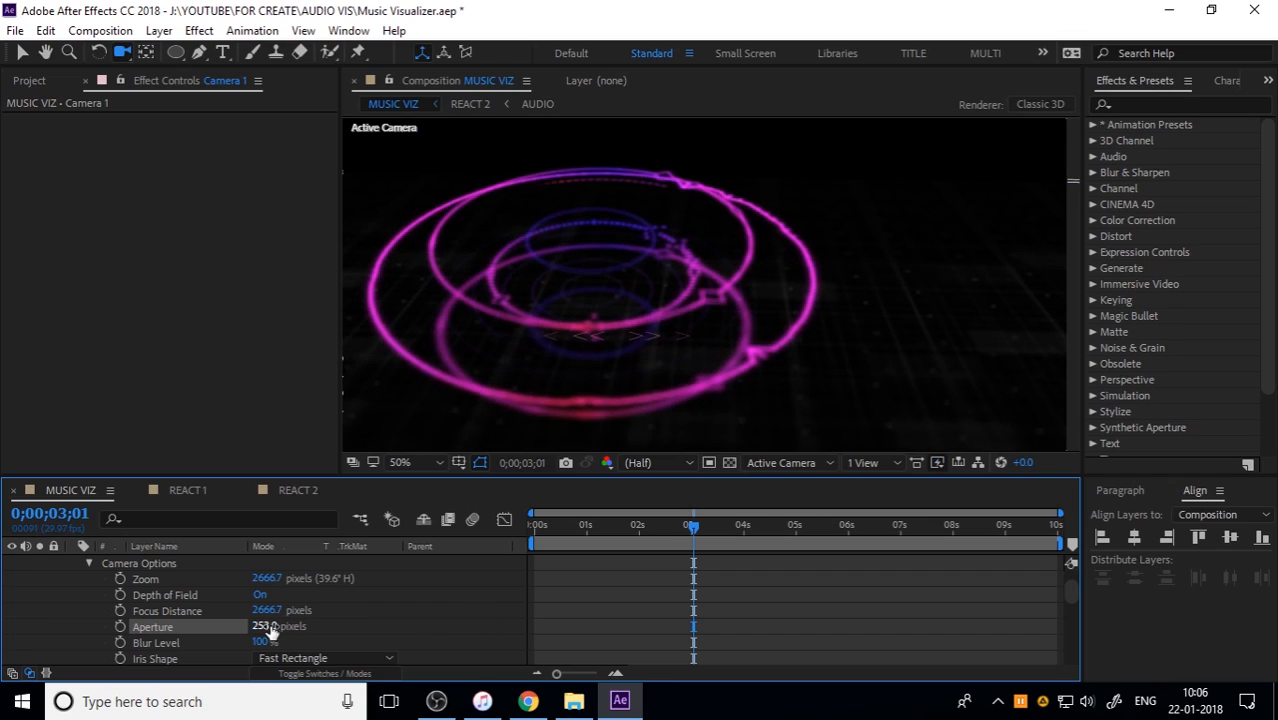
drag(270, 626, 444, 611)
key(ctrl+z)
Step: Adjust Camera 1's Focus Distance by trying 1500 pixels and other values, and settle on 2080 pixels to focus on the rings
drag(266, 610, 446, 596)
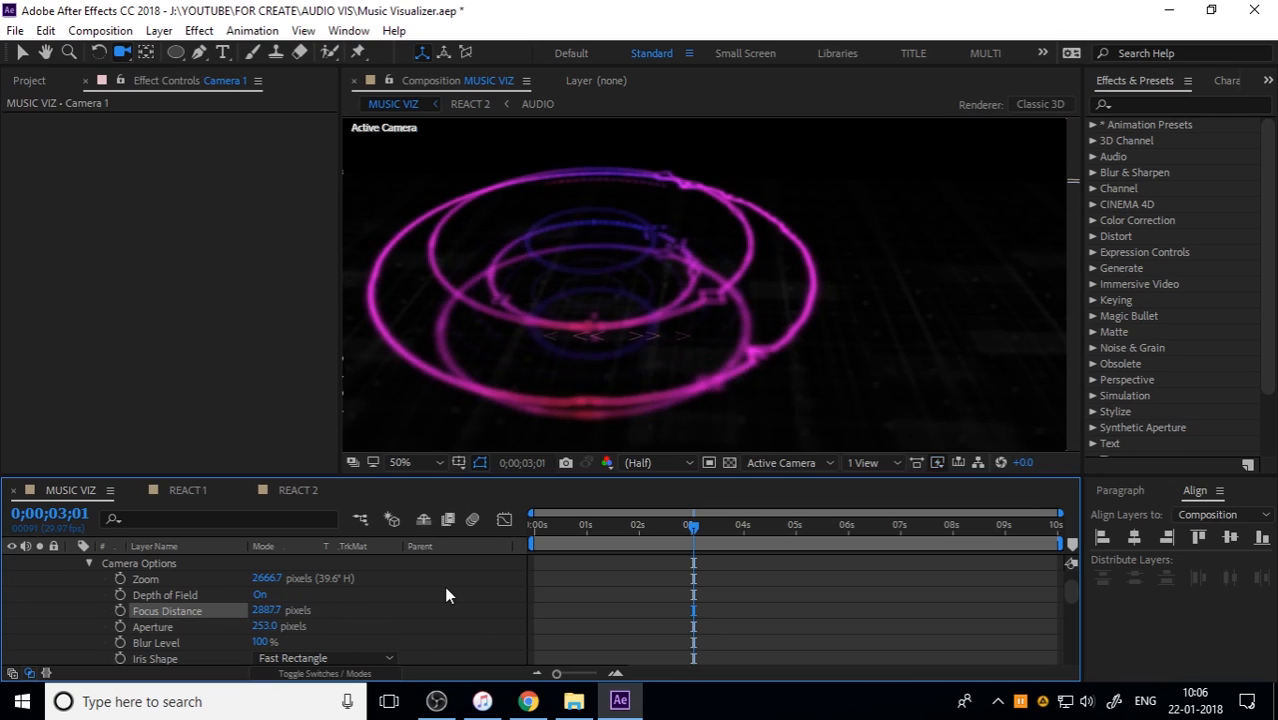
drag(266, 610, 325, 630)
click(276, 616)
text(1500)
key(Return)
drag(265, 610, 429, 610)
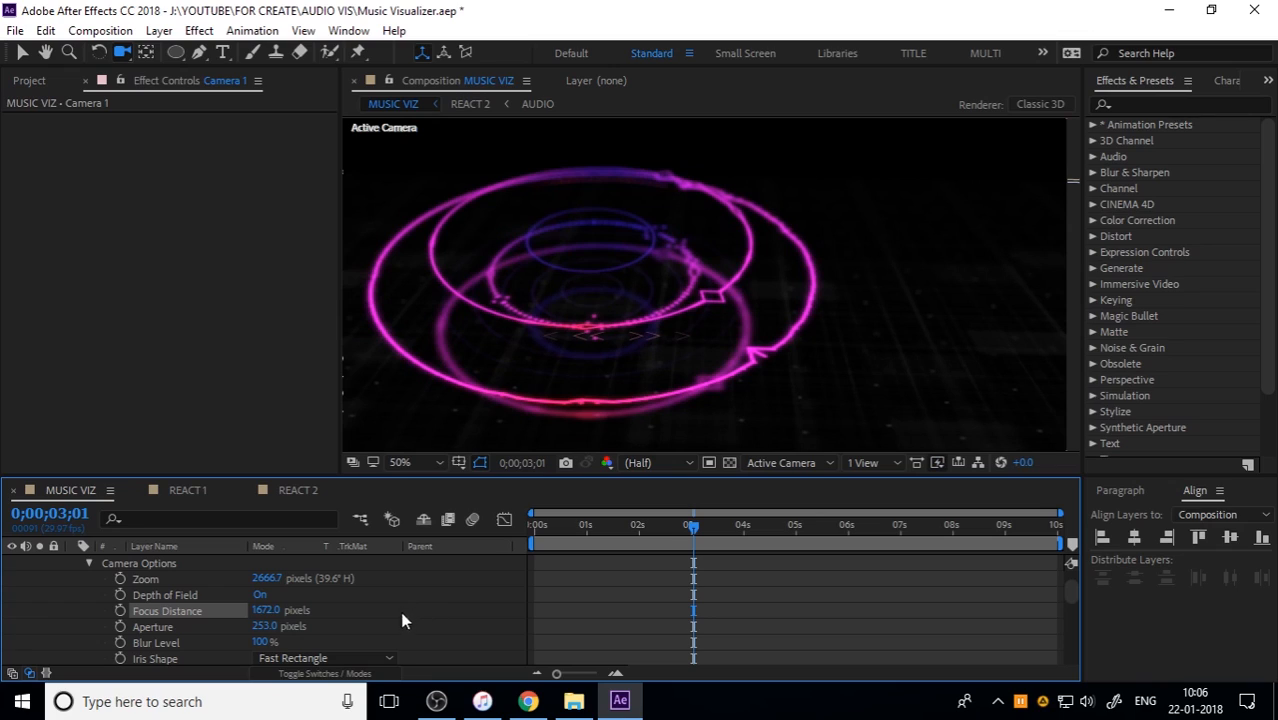
drag(272, 612, 549, 607)
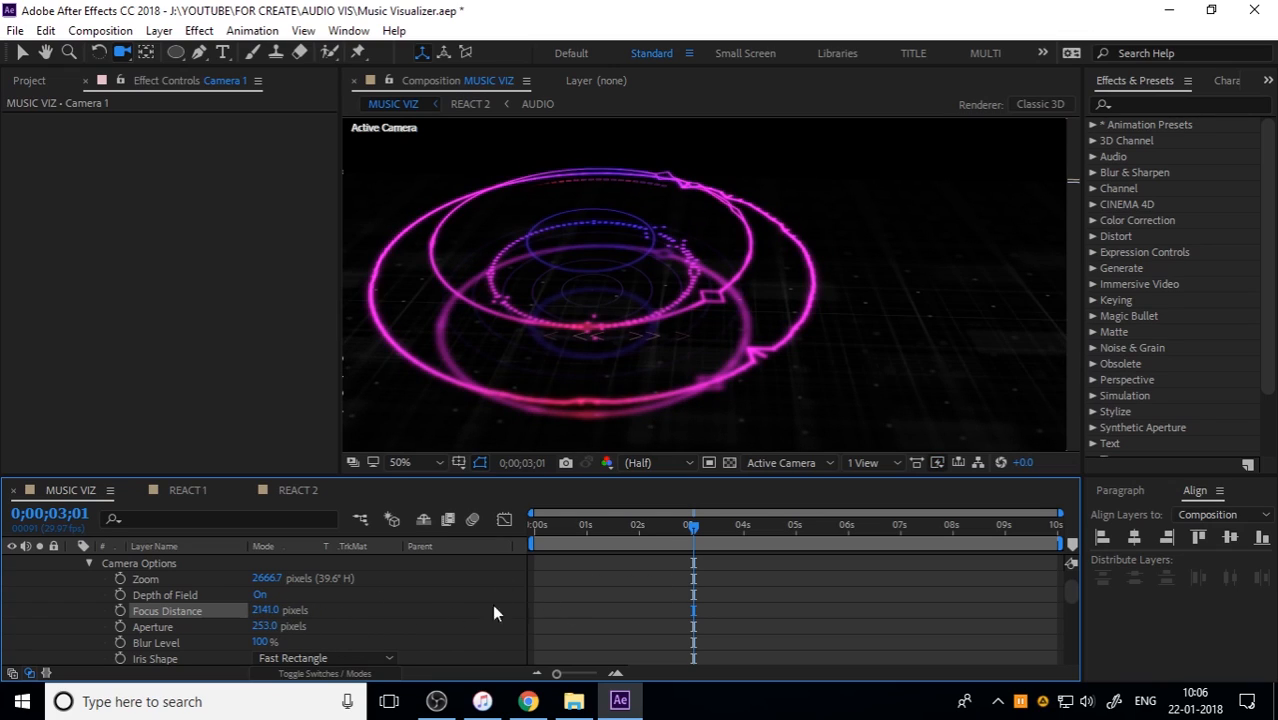
drag(250, 610, 131, 608)
drag(265, 610, 640, 622)
Step: Preview the MUSIC VIZ animation from the start with the depth-of-field blur and scrub back through it
drag(737, 523, 521, 548)
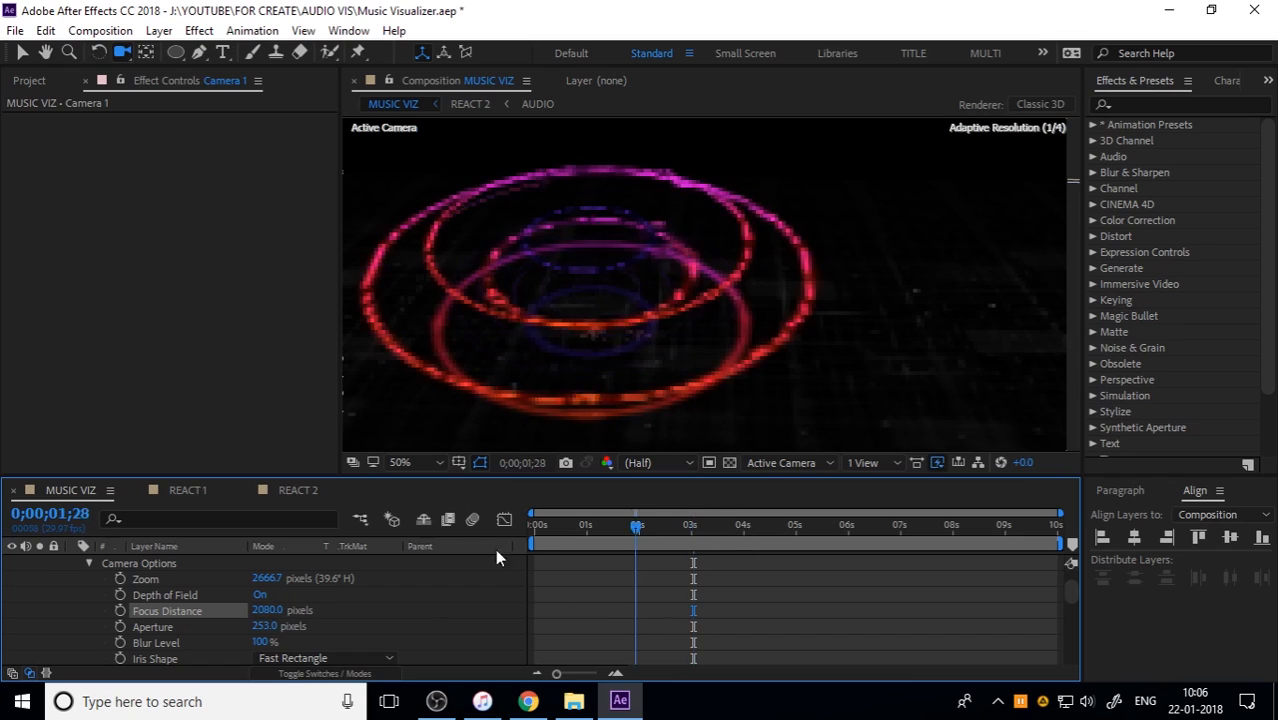
key(space)
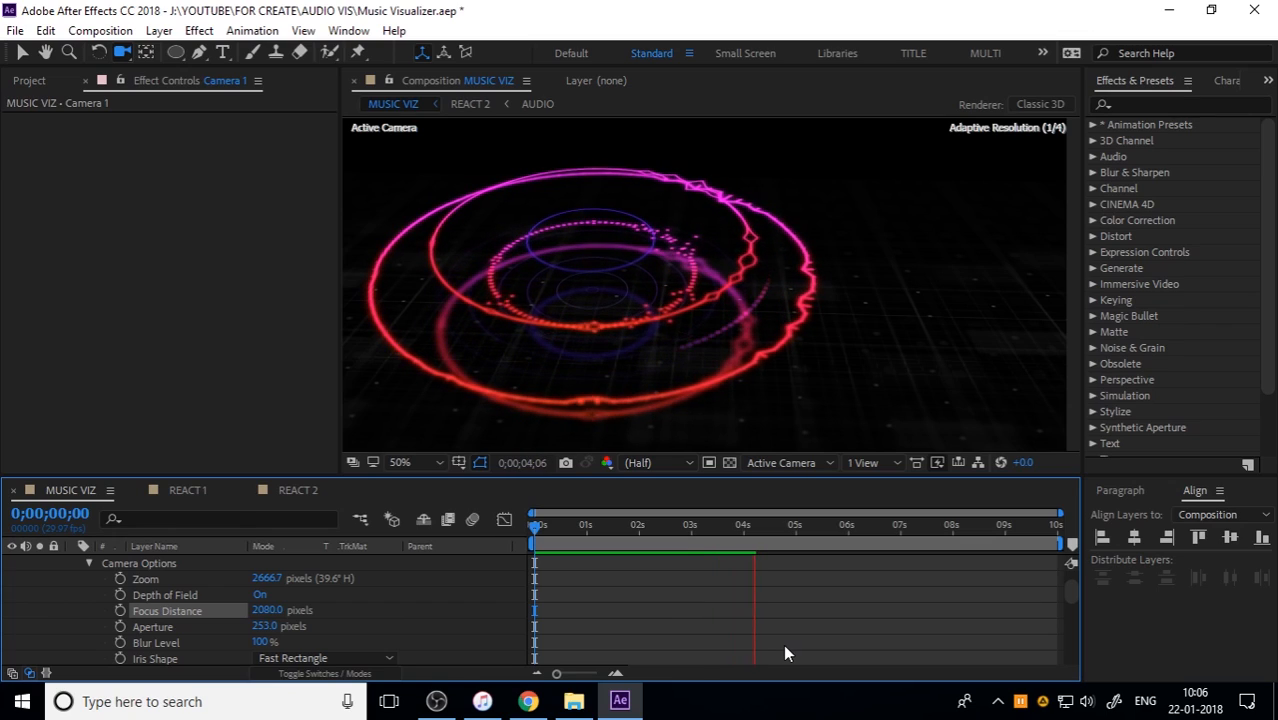
drag(733, 530, 657, 535)
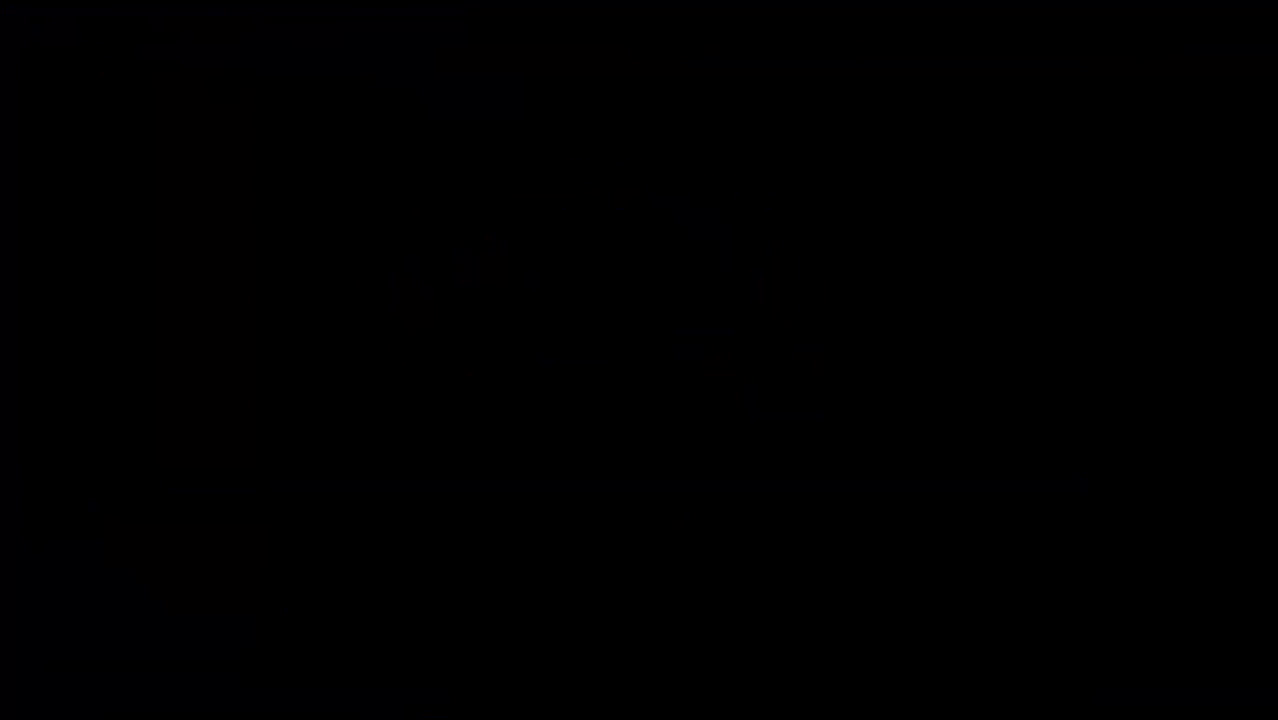